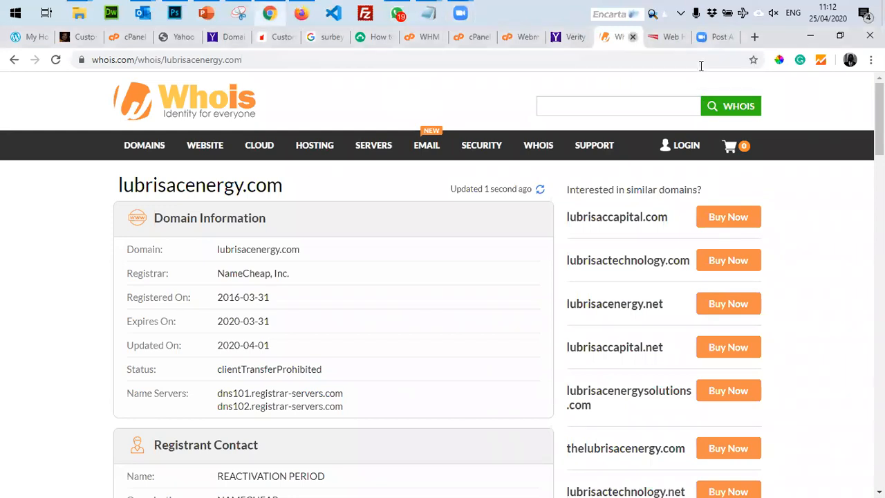
Close the lubrisacenergy.com Whois lookup and open a blank new tab.
{"action": "key", "text": "ctrl+w"}
{"action": "key", "text": "ctrl+t"}
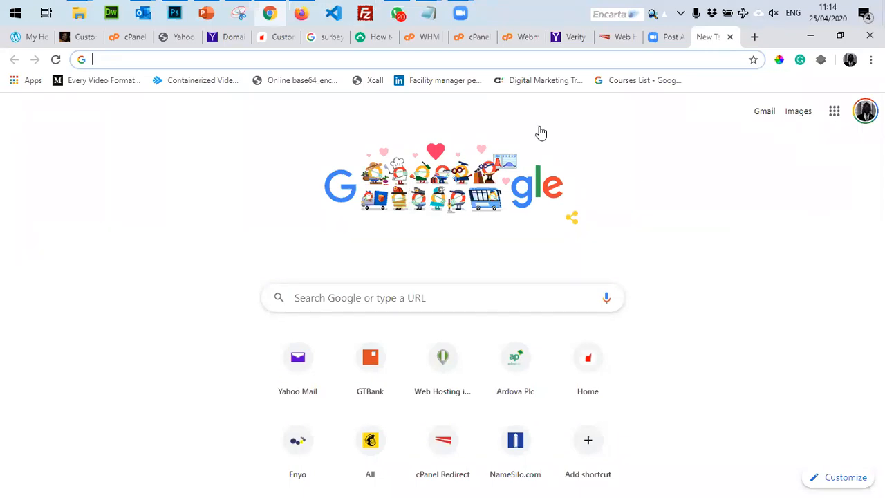
Go to luabikoye.com and scroll through its blog posts, then back to the top.
{"action": "left_click", "coordinate": [584, 108]}
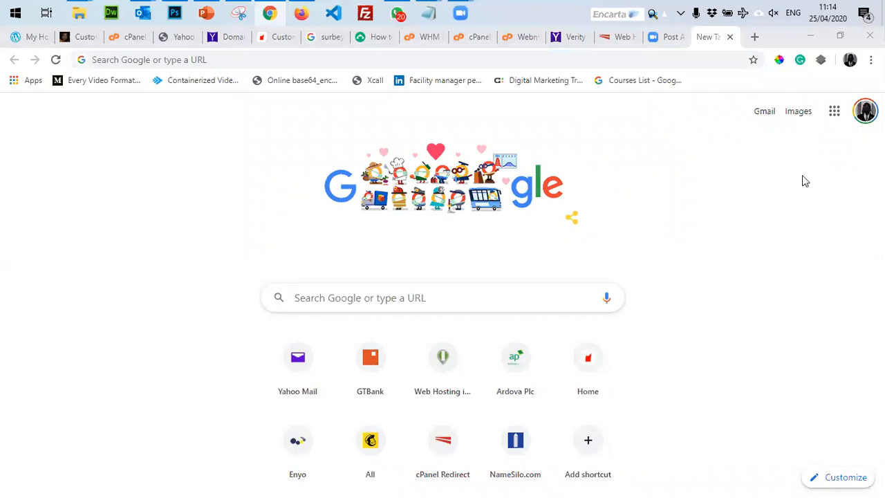
{"action": "left_click", "coordinate": [125, 59]}
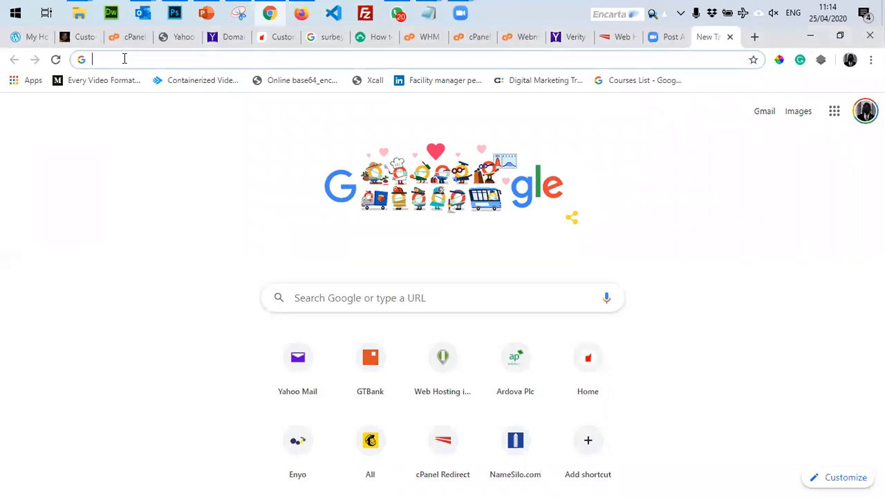
{"action": "type", "text": "luabikoye.com"}
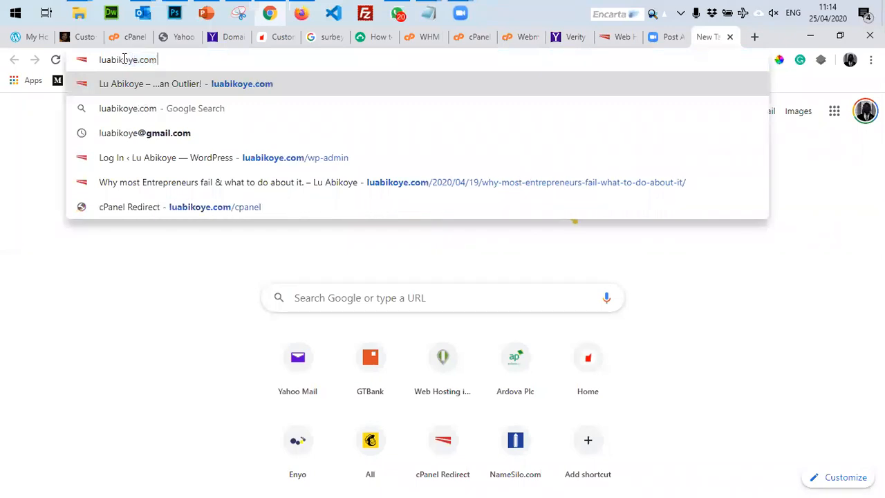
{"action": "key", "text": "Return"}
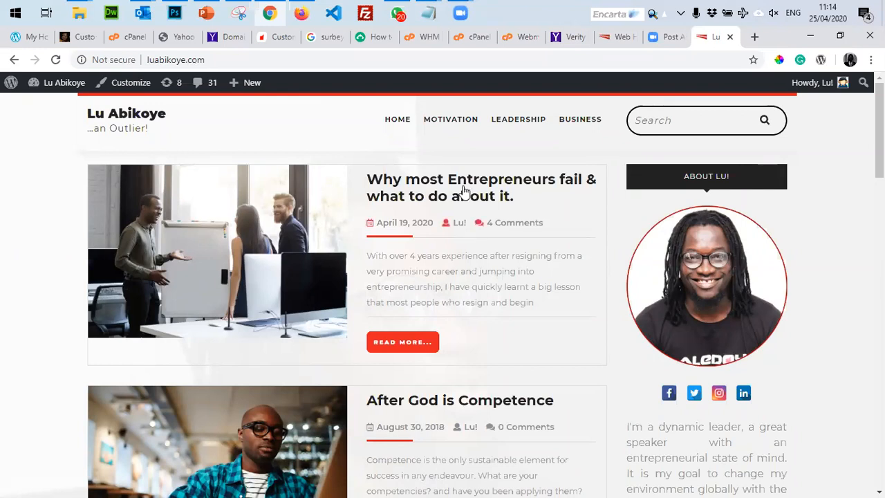
{"action": "scroll", "coordinate": [362, 315], "scroll_direction": "down", "scroll_amount": 5}
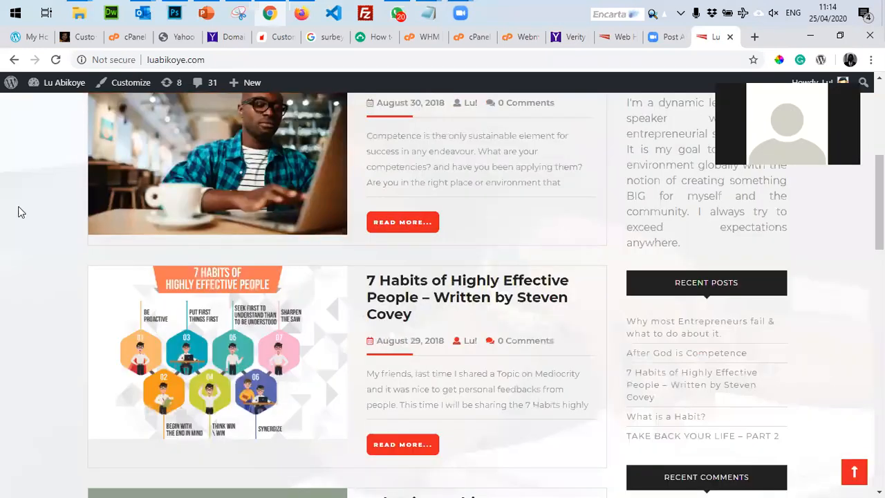
{"action": "scroll", "coordinate": [3, 268], "scroll_direction": "down", "scroll_amount": 9}
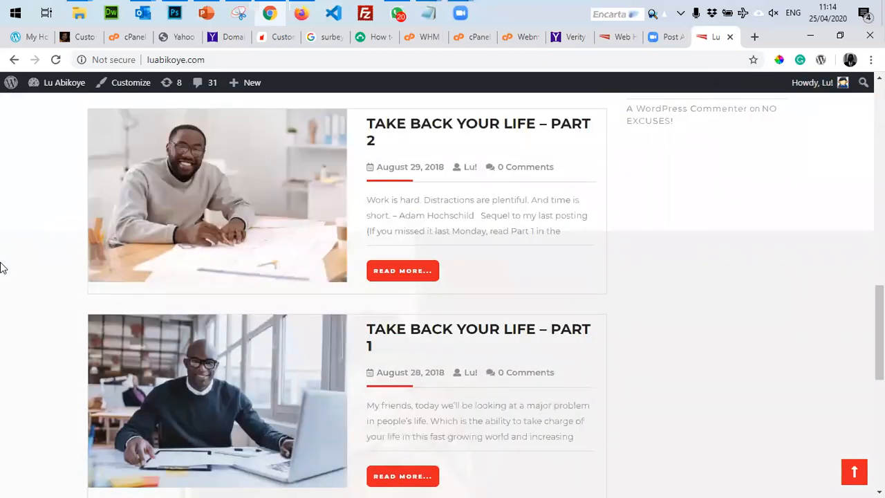
{"action": "scroll", "coordinate": [2, 304], "scroll_direction": "down", "scroll_amount": 7}
{"action": "scroll", "coordinate": [2, 306], "scroll_direction": "up", "scroll_amount": 7}
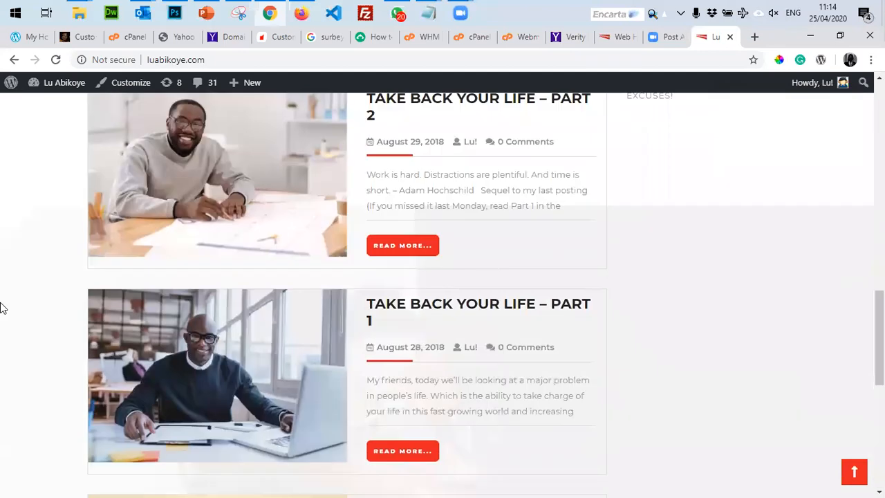
{"action": "scroll", "coordinate": [2, 307], "scroll_direction": "up", "scroll_amount": 9}
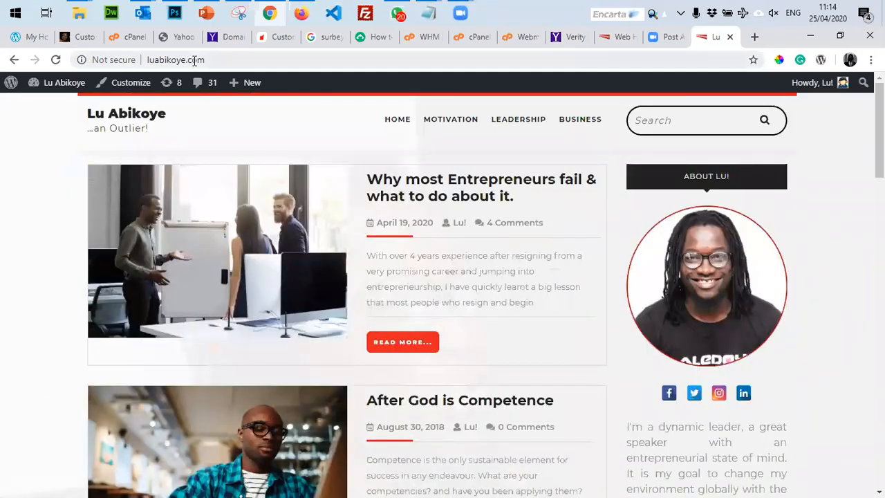
Search Google for 'lindaikeji' and open the lindaikejisblog.com result.
{"action": "left_click", "coordinate": [195, 61]}
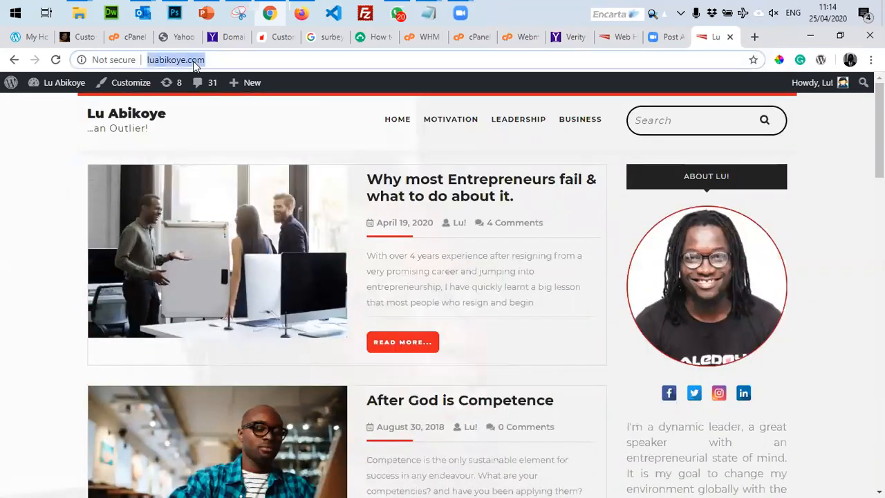
{"action": "type", "text": "link"}
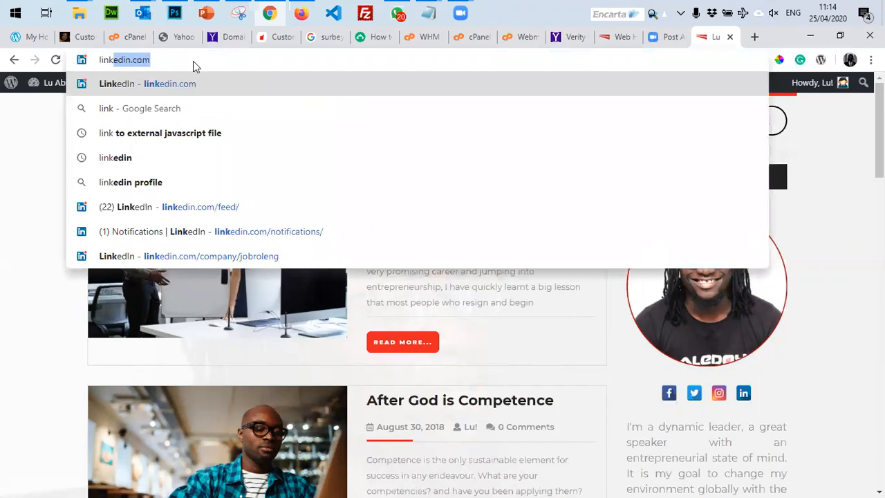
{"action": "type", "text": "a"}
{"action": "key", "text": "BackSpace"}
{"action": "key", "text": "BackSpace"}
{"action": "type", "text": "da"}
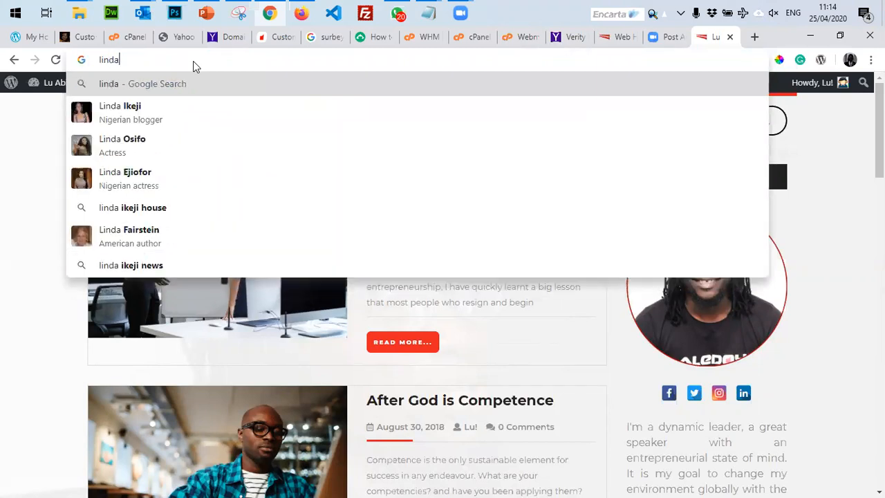
{"action": "type", "text": "ikeji"}
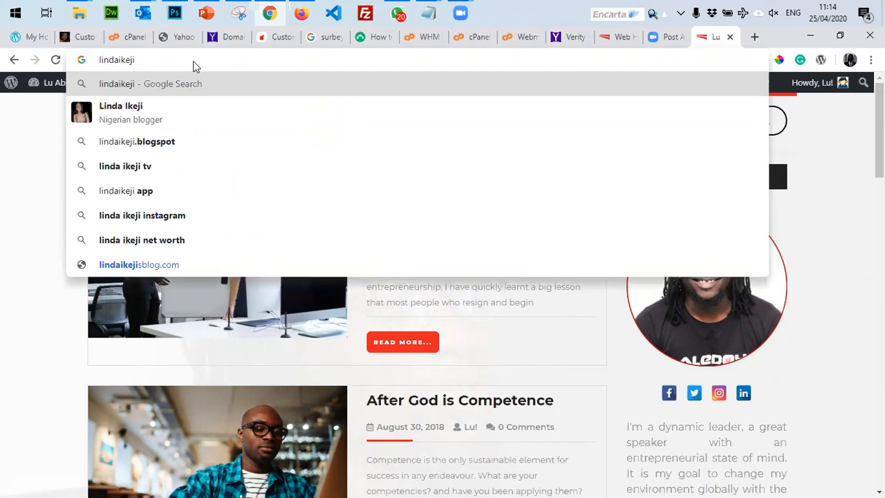
{"action": "key", "text": "Return"}
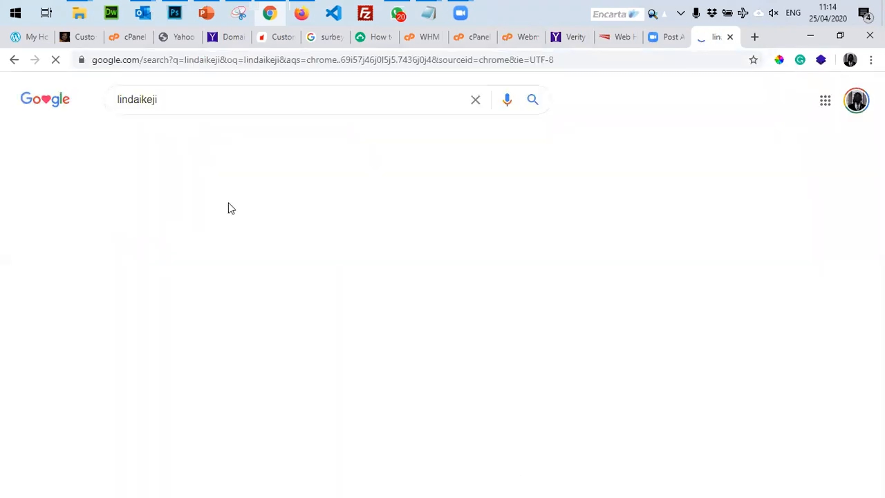
{"action": "left_click", "coordinate": [168, 209]}
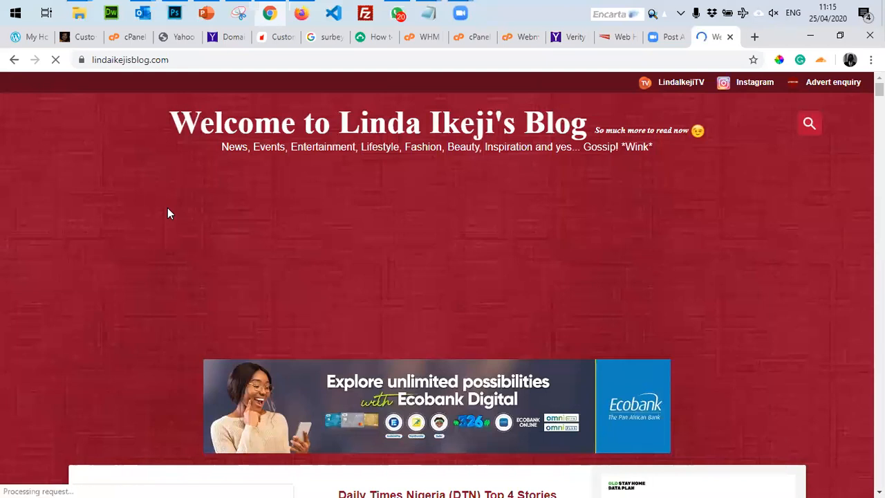
{"action": "scroll", "coordinate": [167, 213], "scroll_direction": "down", "scroll_amount": 4}
{"action": "scroll", "coordinate": [4, 302], "scroll_direction": "down", "scroll_amount": 4}
{"action": "scroll", "coordinate": [3, 303], "scroll_direction": "up", "scroll_amount": 2}
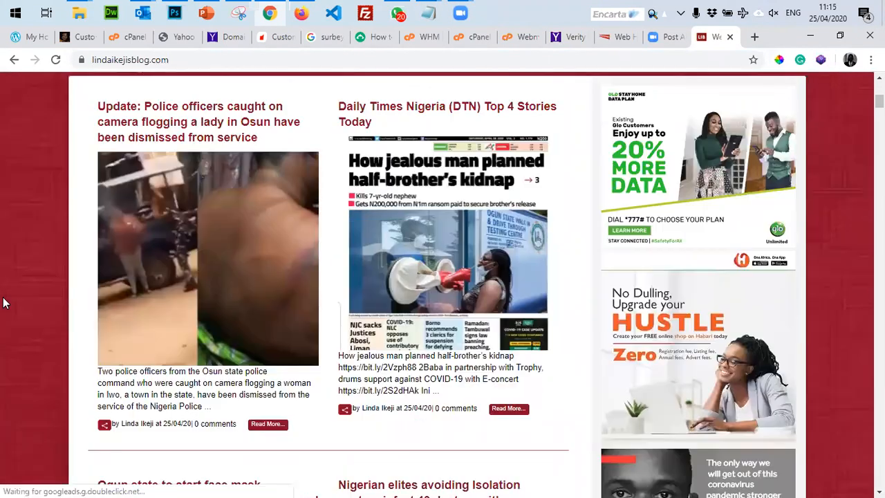
{"action": "scroll", "coordinate": [3, 302], "scroll_direction": "down", "scroll_amount": 4}
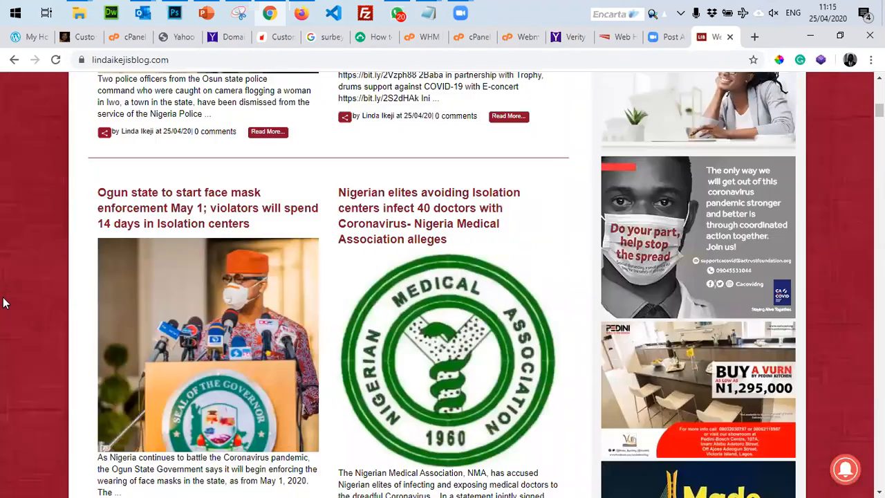
{"action": "scroll", "coordinate": [4, 302], "scroll_direction": "down", "scroll_amount": 6}
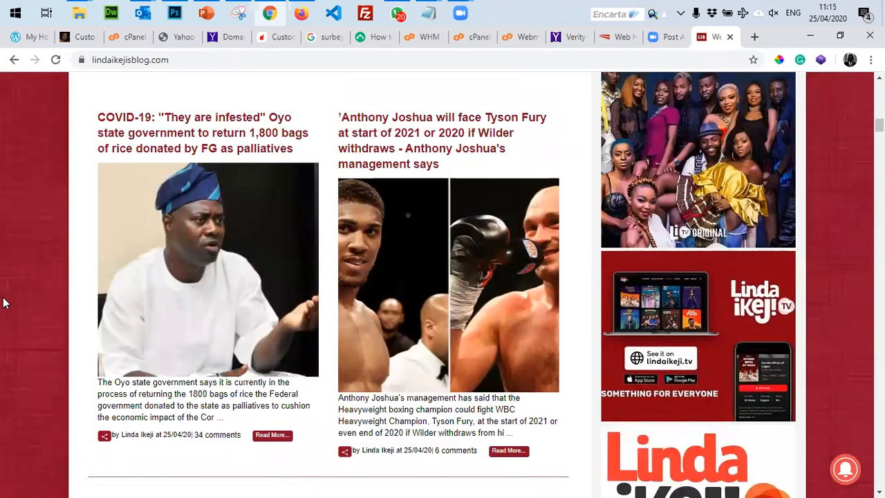
{"action": "scroll", "coordinate": [4, 302], "scroll_direction": "down", "scroll_amount": 4}
{"action": "scroll", "coordinate": [3, 303], "scroll_direction": "down", "scroll_amount": 3}
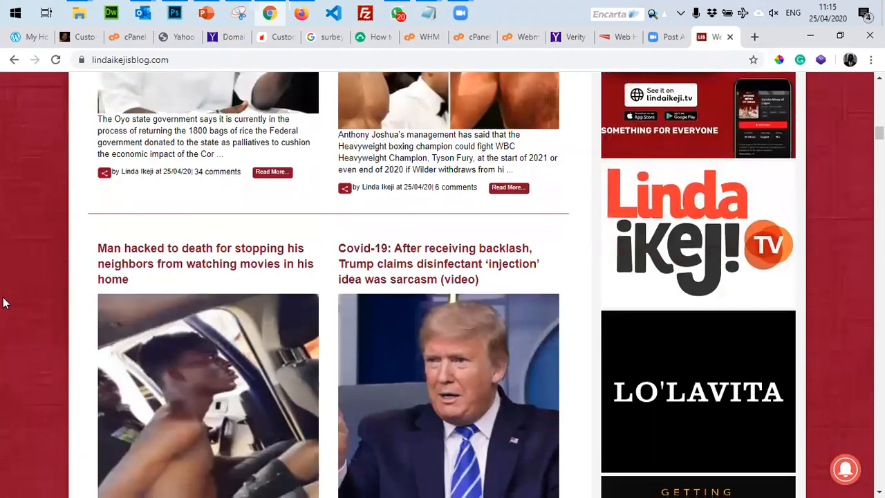
{"action": "scroll", "coordinate": [4, 302], "scroll_direction": "down", "scroll_amount": 4}
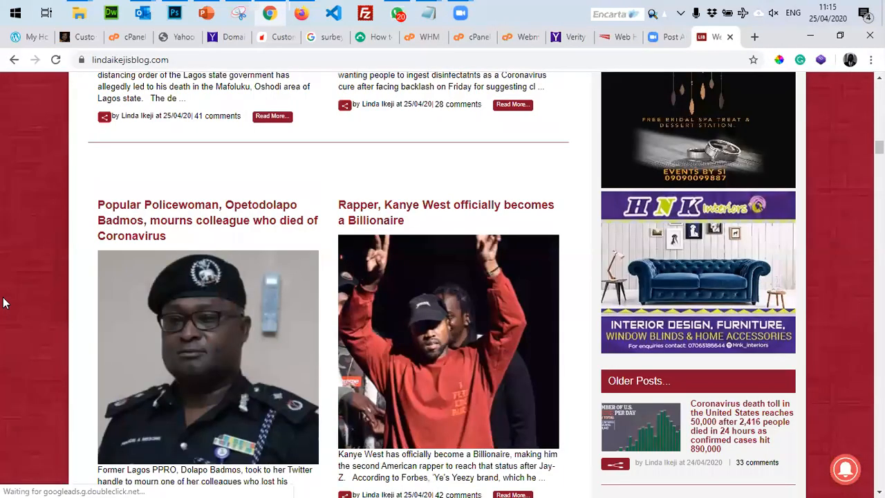
{"action": "scroll", "coordinate": [3, 302], "scroll_direction": "down", "scroll_amount": 5}
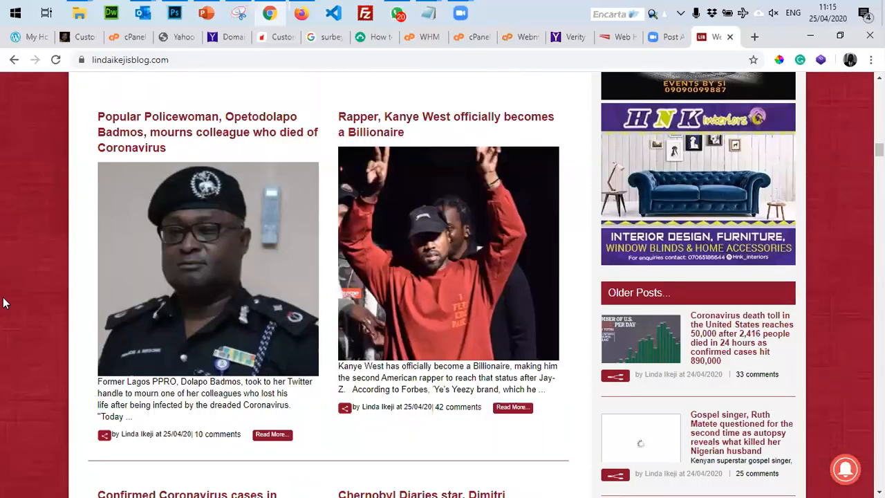
{"action": "scroll", "coordinate": [3, 302], "scroll_direction": "down", "scroll_amount": 5}
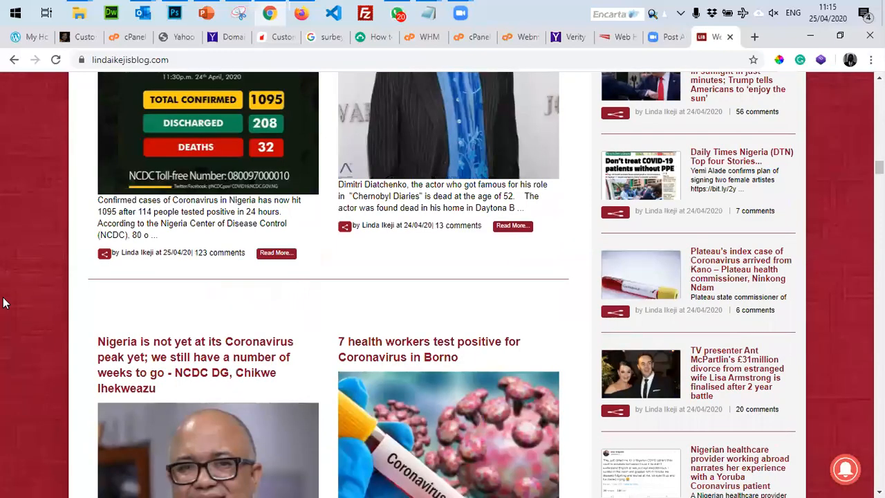
{"action": "scroll", "coordinate": [3, 302], "scroll_direction": "down", "scroll_amount": 2}
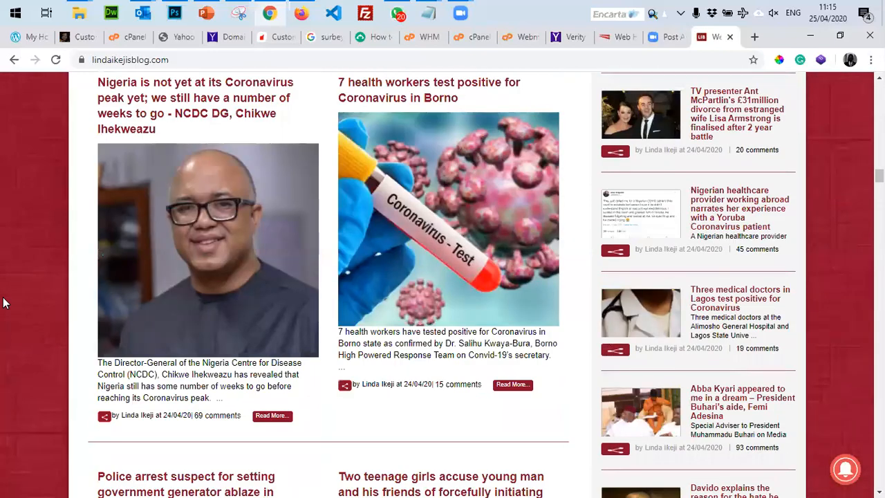
{"action": "scroll", "coordinate": [3, 302], "scroll_direction": "up", "scroll_amount": 20}
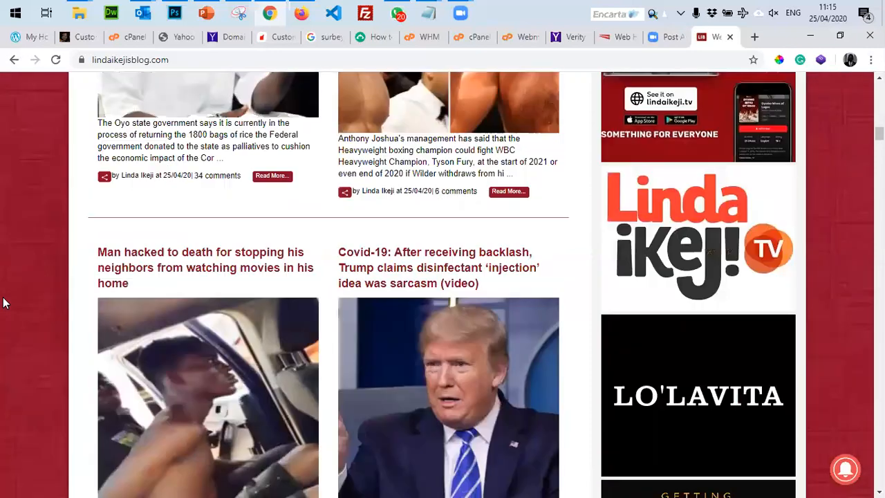
{"action": "scroll", "coordinate": [3, 302], "scroll_direction": "up", "scroll_amount": 12}
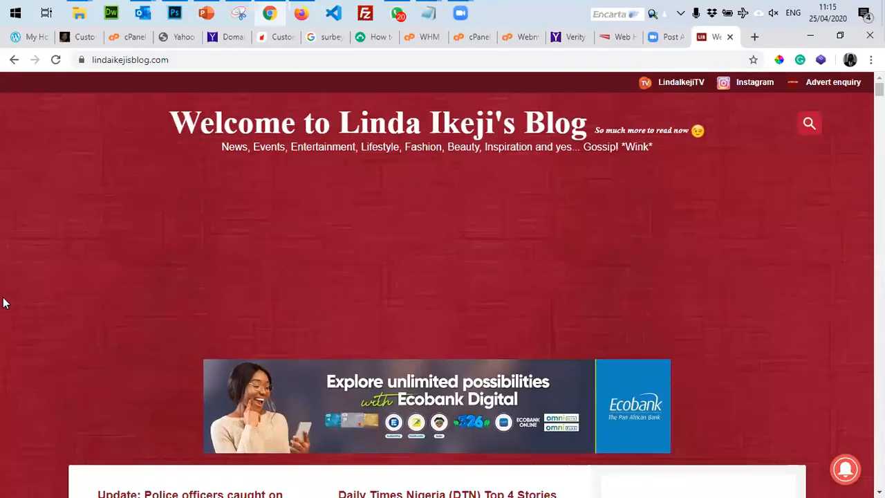
{"action": "scroll", "coordinate": [161, 310], "scroll_direction": "down", "scroll_amount": 5}
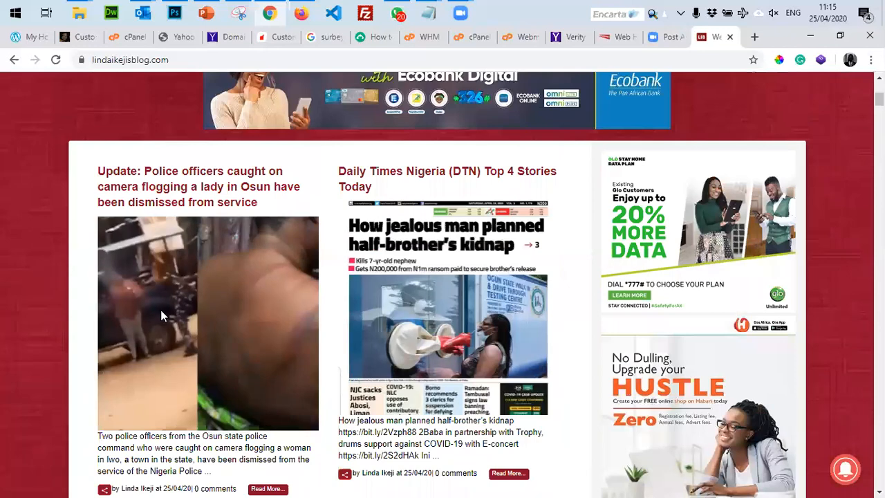
{"action": "scroll", "coordinate": [410, 417], "scroll_direction": "down", "scroll_amount": 3}
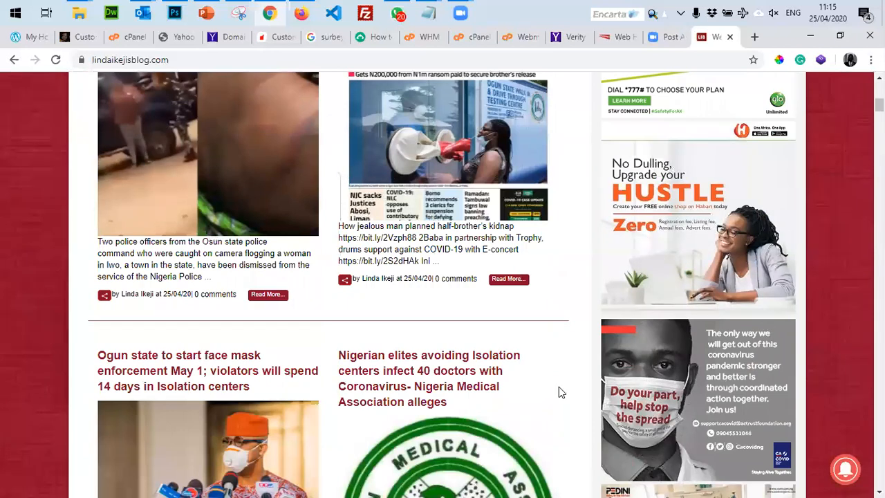
{"action": "scroll", "coordinate": [560, 392], "scroll_direction": "up", "scroll_amount": 5}
{"action": "scroll", "coordinate": [560, 392], "scroll_direction": "up", "scroll_amount": 3}
{"action": "left_click", "coordinate": [186, 60]}
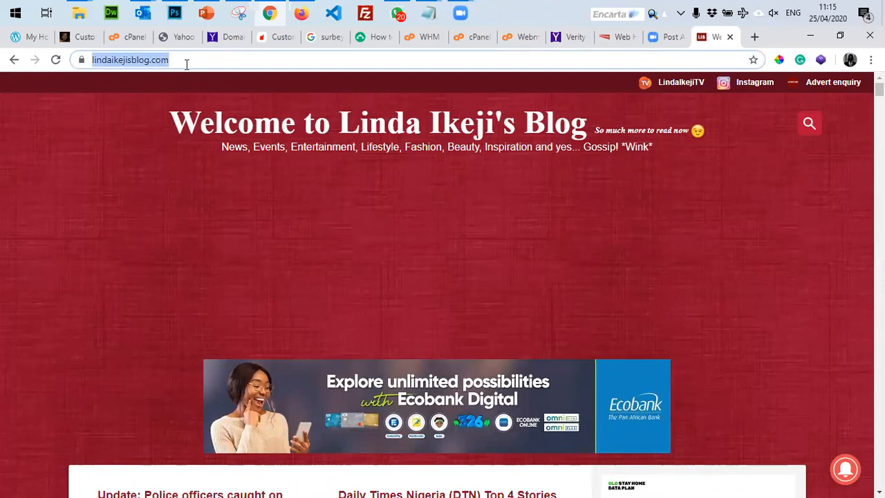
Search Google for 'blogspot'.
{"action": "type", "text": "blog"}
{"action": "type", "text": "spot"}
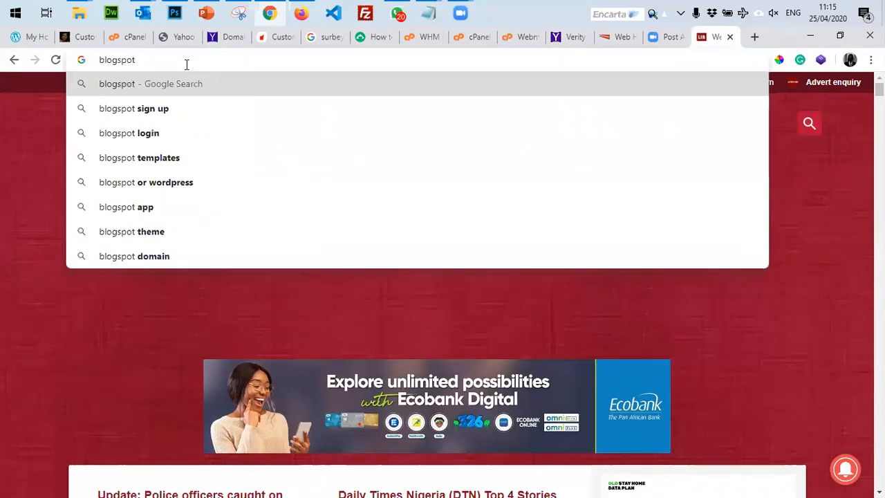
{"action": "key", "text": "Return"}
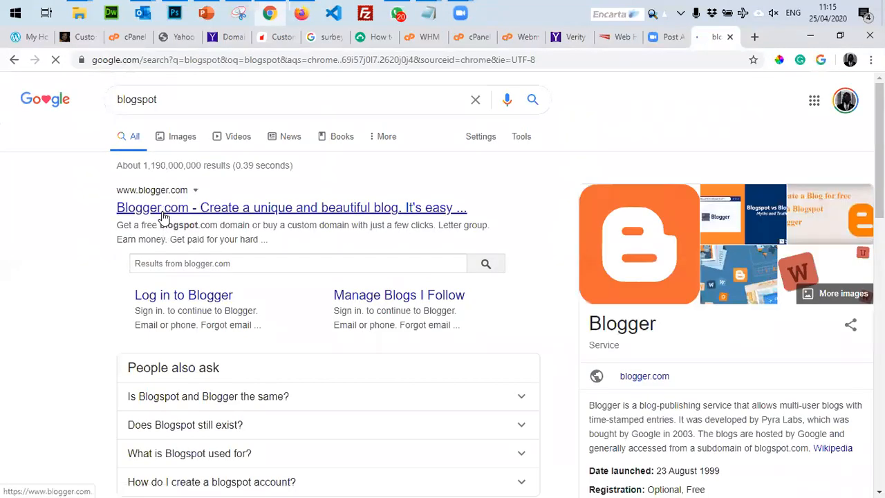
Open the Blogger.com result in a new tab and switch to it.
{"action": "right_click", "coordinate": [174, 211]}
{"action": "left_click", "coordinate": [184, 219]}
{"action": "scroll", "coordinate": [180, 235], "scroll_direction": "down", "scroll_amount": 3}
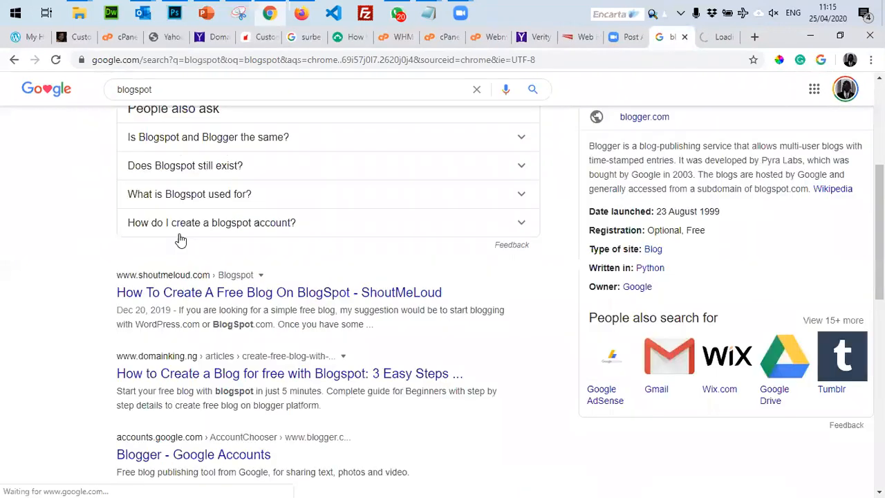
{"action": "scroll", "coordinate": [180, 238], "scroll_direction": "down", "scroll_amount": 4}
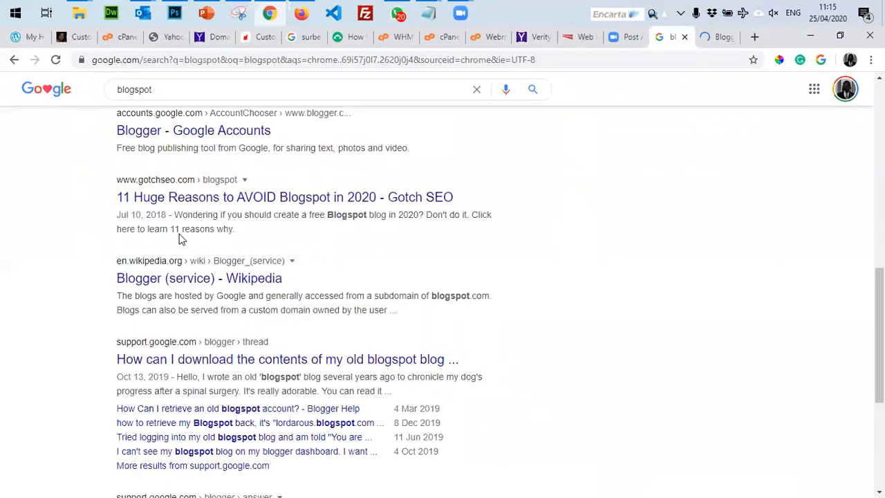
{"action": "scroll", "coordinate": [180, 239], "scroll_direction": "up", "scroll_amount": 7}
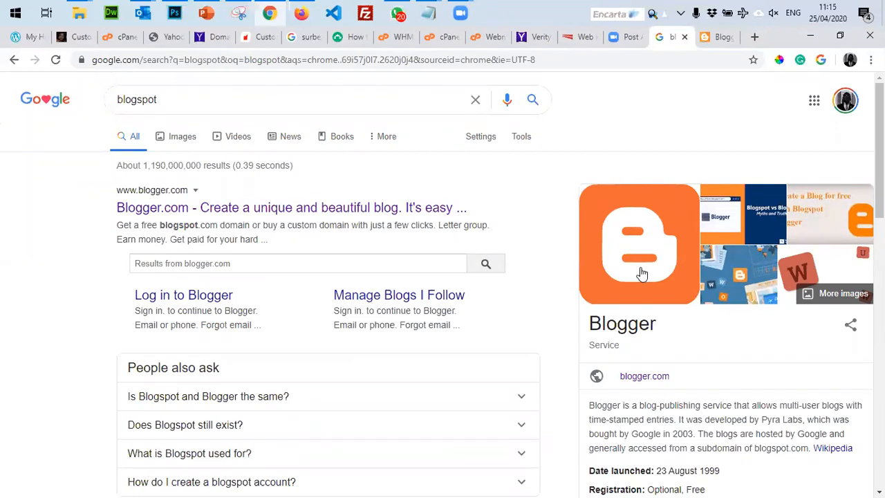
{"action": "key", "text": "ctrl+Tab"}
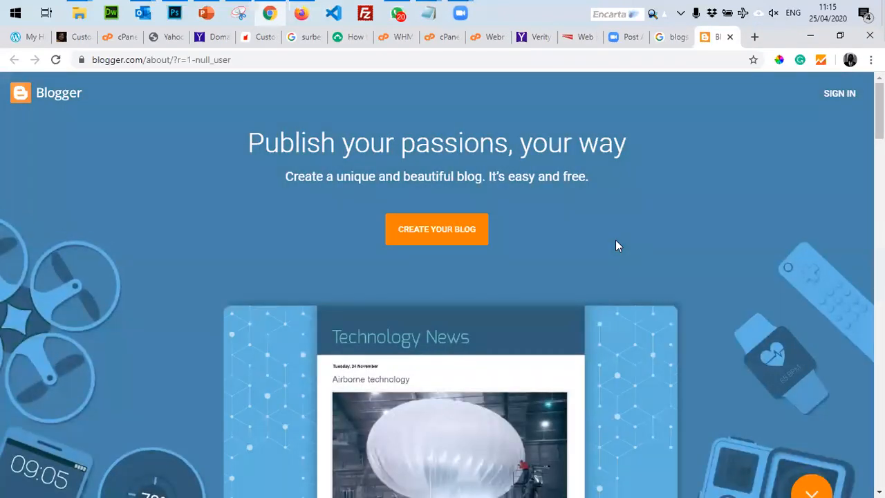
Choose Create Your Blog on the Blogger page to reach the Google account chooser.
{"action": "scroll", "coordinate": [616, 246], "scroll_direction": "down", "scroll_amount": 10}
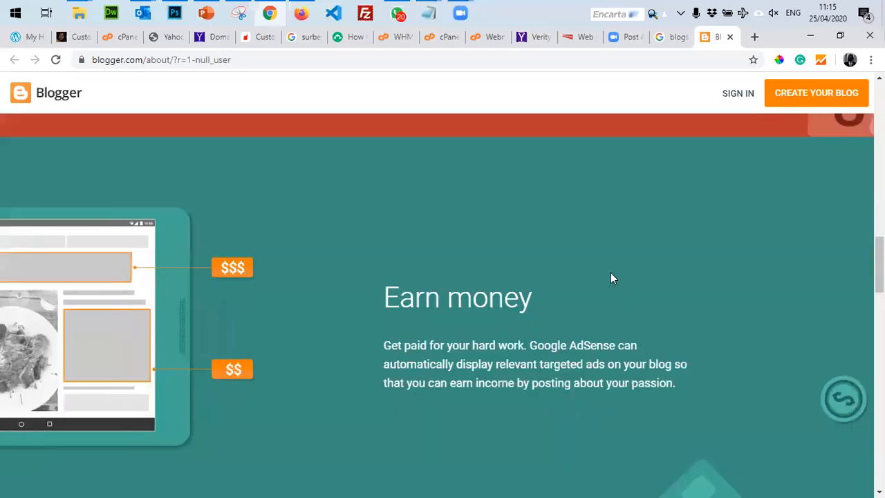
{"action": "scroll", "coordinate": [611, 278], "scroll_direction": "down", "scroll_amount": 2}
{"action": "scroll", "coordinate": [611, 280], "scroll_direction": "up", "scroll_amount": 8}
{"action": "scroll", "coordinate": [611, 277], "scroll_direction": "up", "scroll_amount": 4}
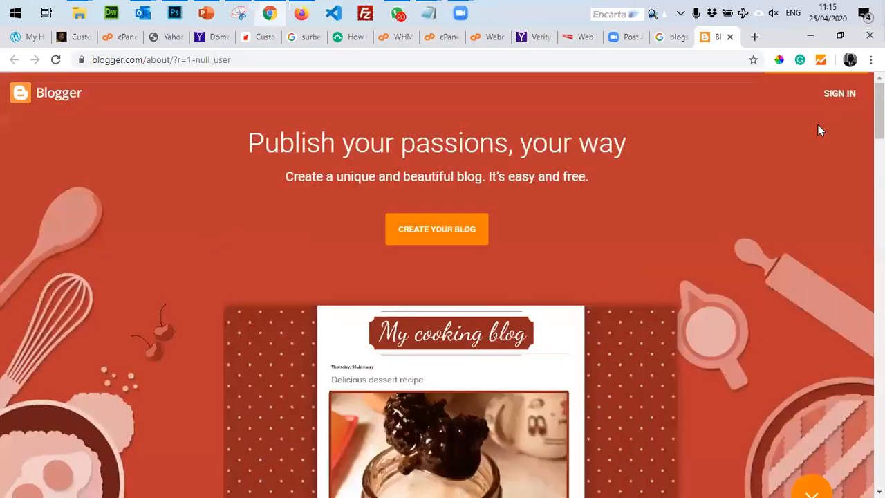
{"action": "left_click", "coordinate": [839, 93]}
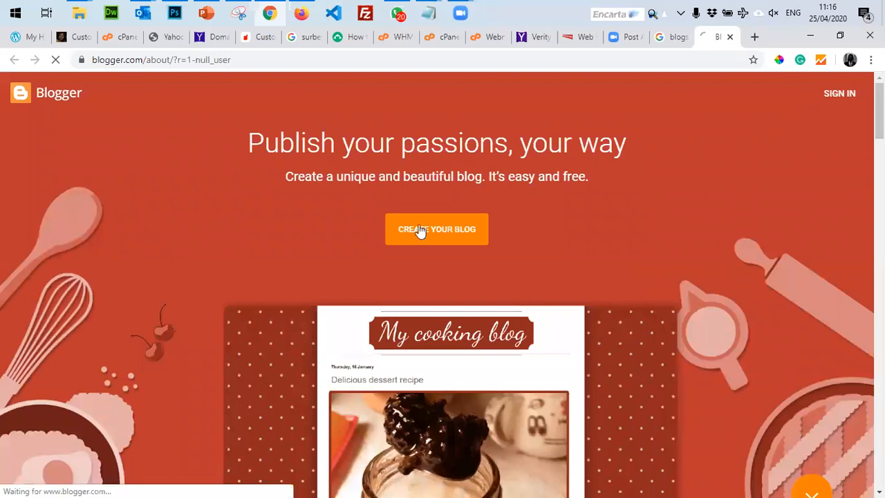
{"action": "left_click", "coordinate": [16, 63]}
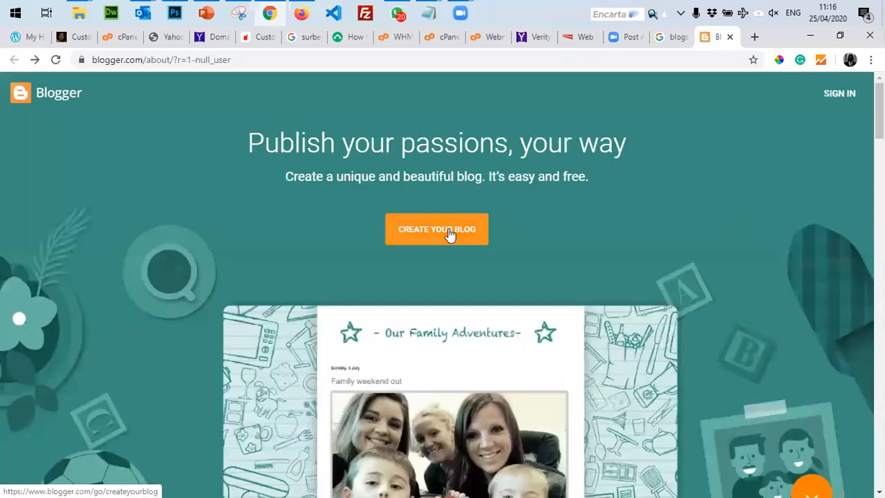
{"action": "left_click", "coordinate": [449, 235]}
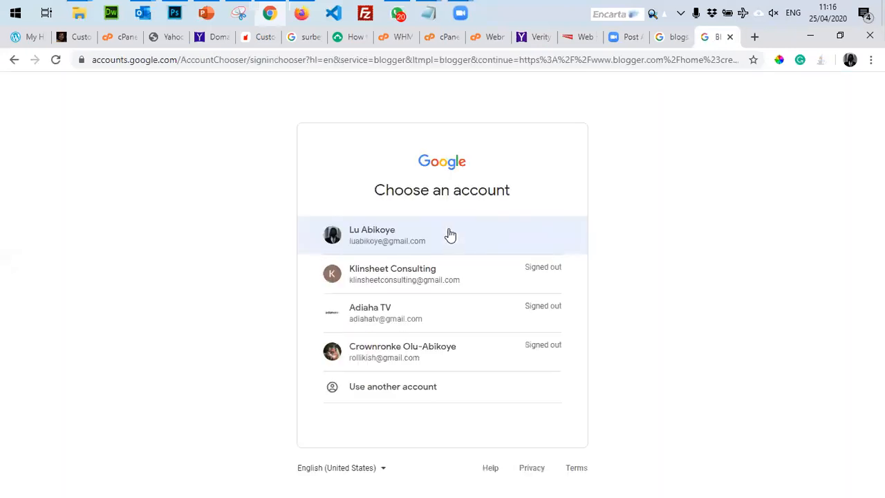
{"action": "left_click", "coordinate": [381, 61]}
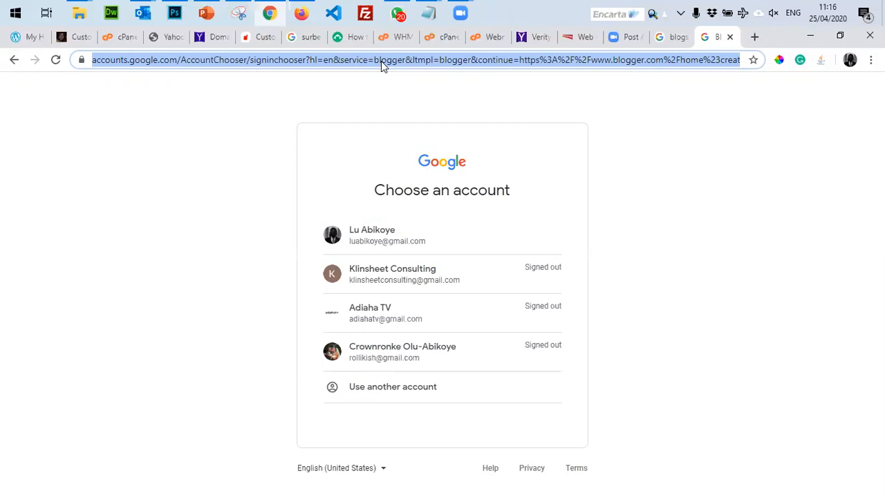
Open the suggested Faith, Life & Career WordPress.com blog and skim it.
{"action": "type", "text": "tosy"}
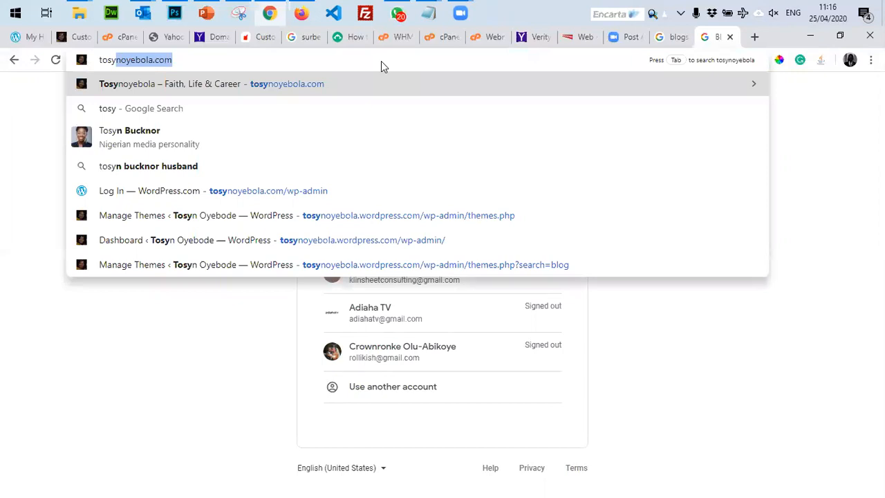
{"action": "key", "text": "Return"}
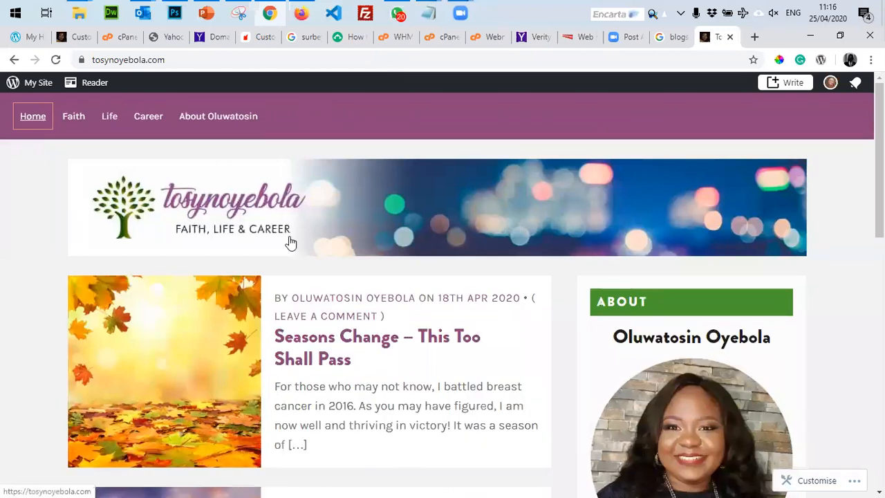
{"action": "scroll", "coordinate": [288, 245], "scroll_direction": "down", "scroll_amount": 6}
{"action": "scroll", "coordinate": [288, 248], "scroll_direction": "up", "scroll_amount": 6}
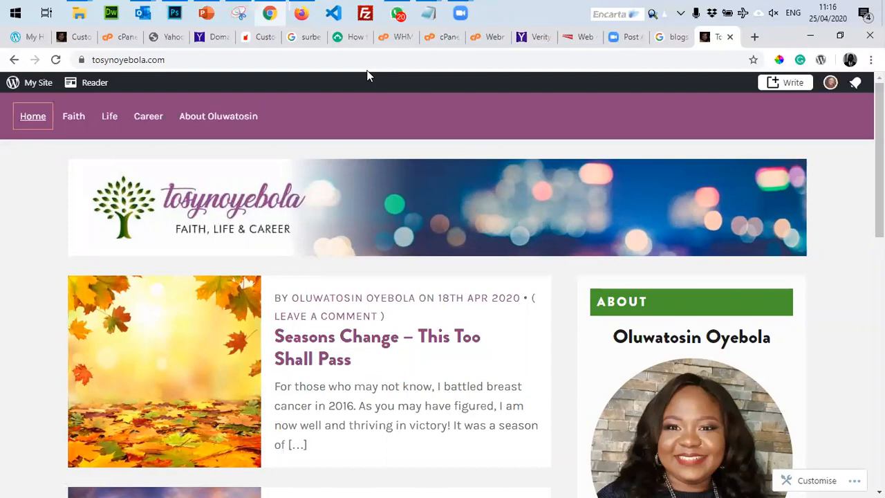
Present the web-design PowerPoint deck at its Table of Content slide.
{"action": "left_click", "coordinate": [206, 12]}
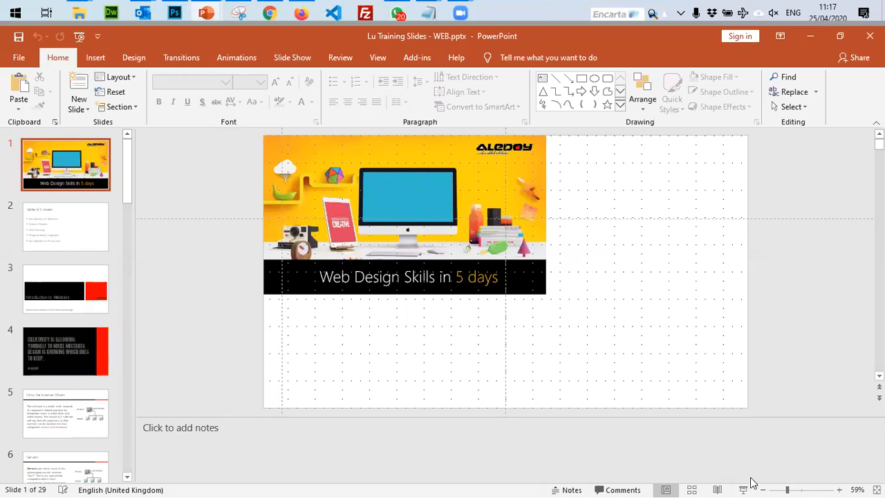
{"action": "key", "text": "F5"}
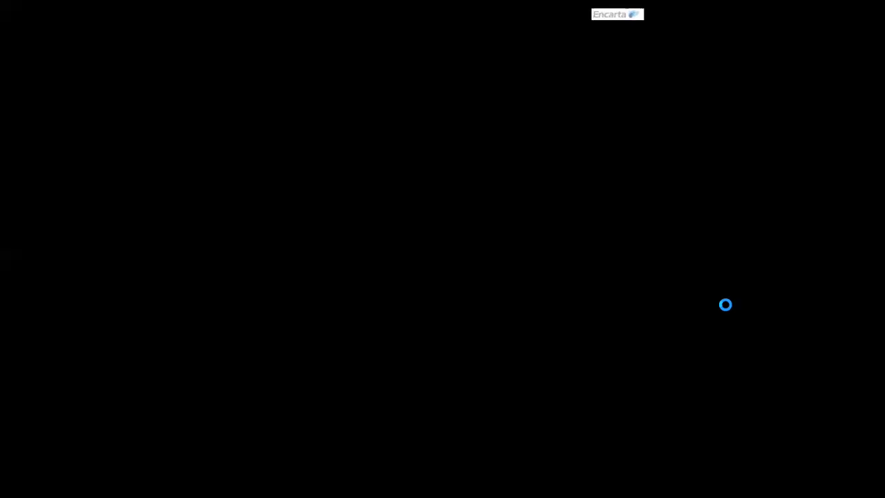
{"action": "key", "text": "Escape"}
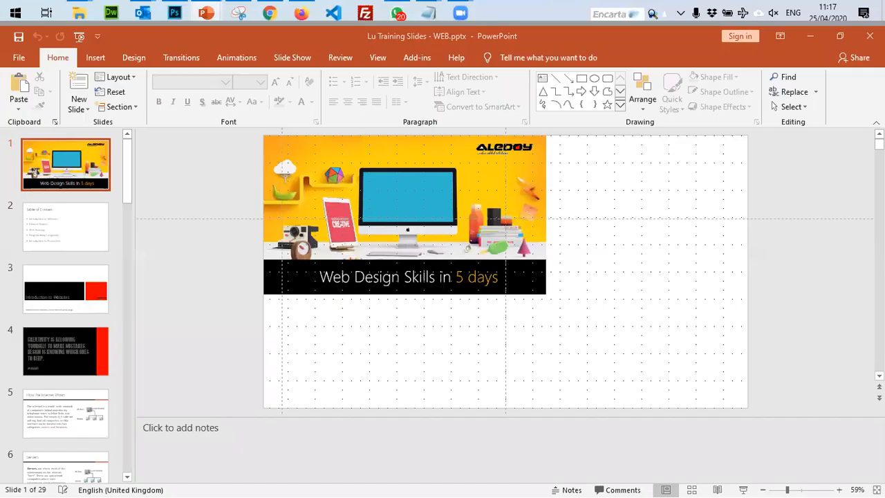
{"action": "key", "text": "Right"}
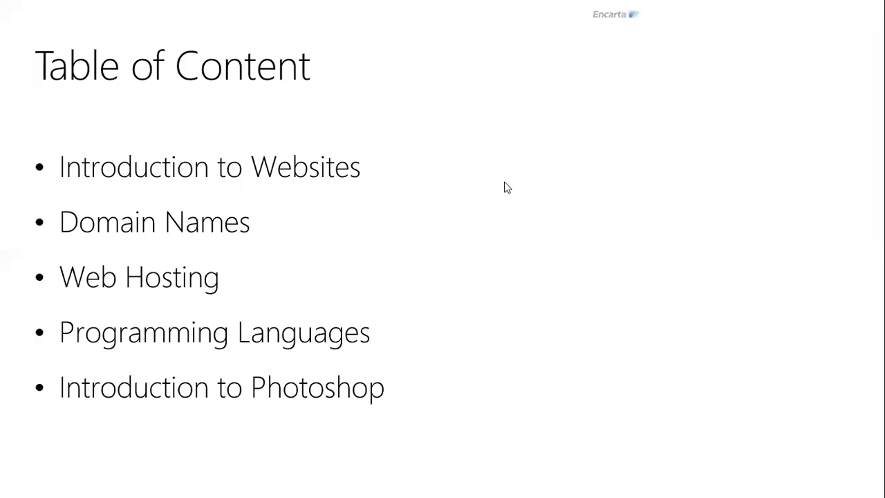
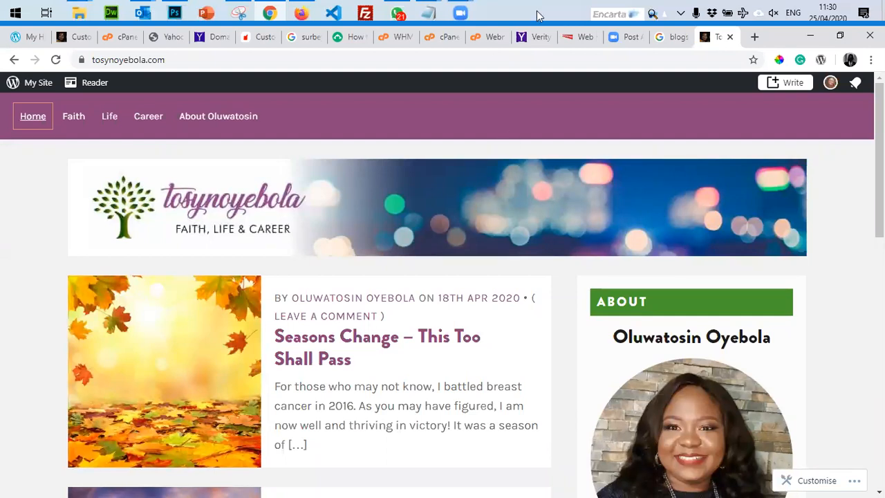
Select the tosynoyebola.com address in Chrome's address bar so it can be replaced.
{"action": "left_click", "coordinate": [446, 106]}
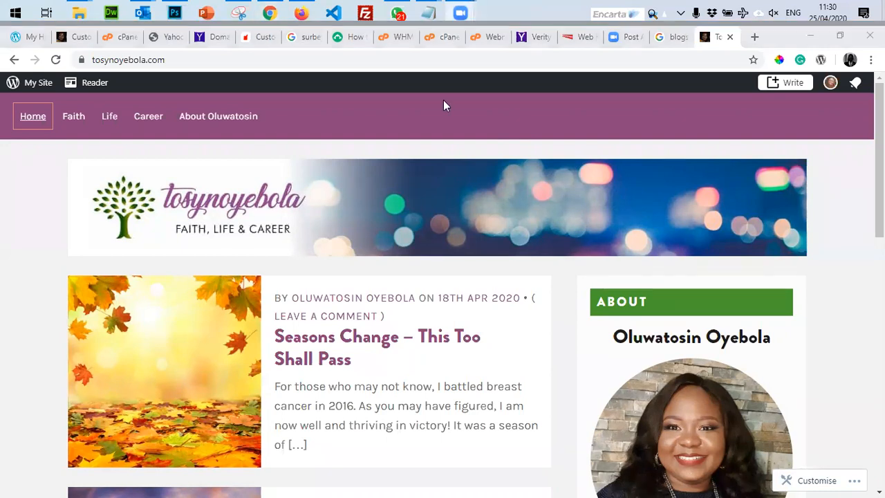
{"action": "left_click", "coordinate": [189, 61]}
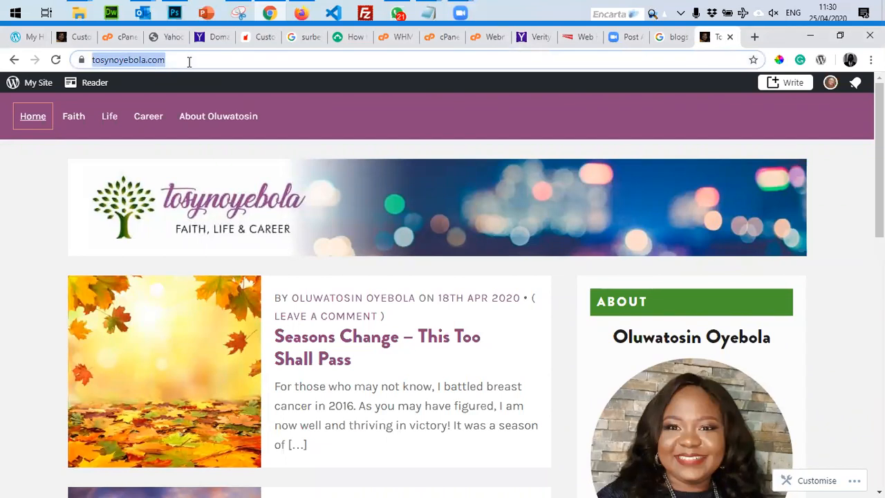
{"action": "scroll", "coordinate": [394, 300], "scroll_direction": "down", "scroll_amount": 2}
{"action": "scroll", "coordinate": [243, 197], "scroll_direction": "up", "scroll_amount": 2}
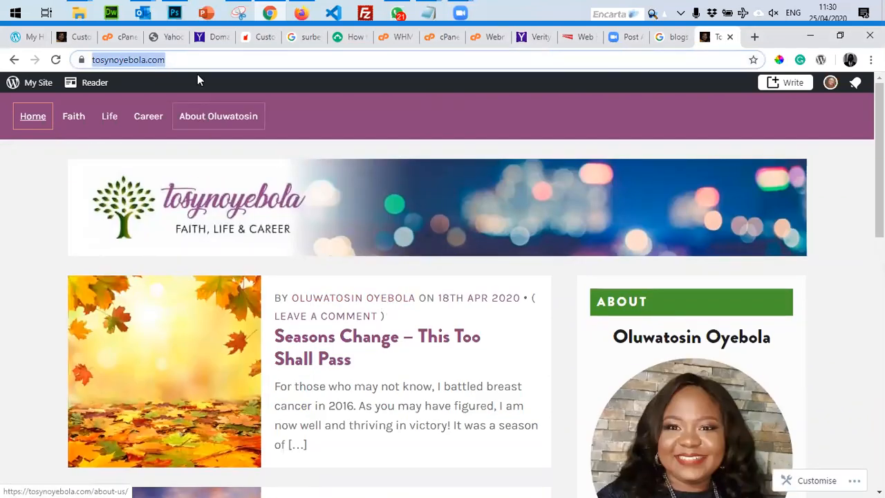
Run a Google search for 'blog' and glance over the results.
{"action": "type", "text": "blog"}
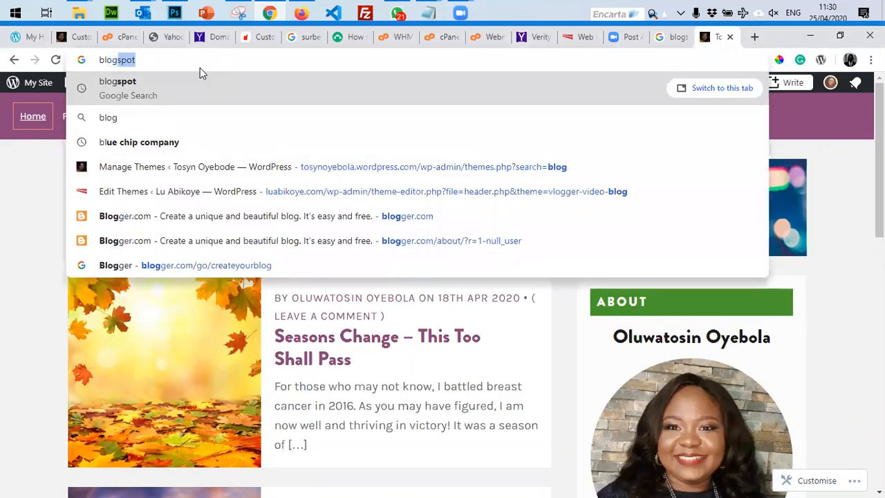
{"action": "key", "text": "Delete"}
{"action": "key", "text": "Return"}
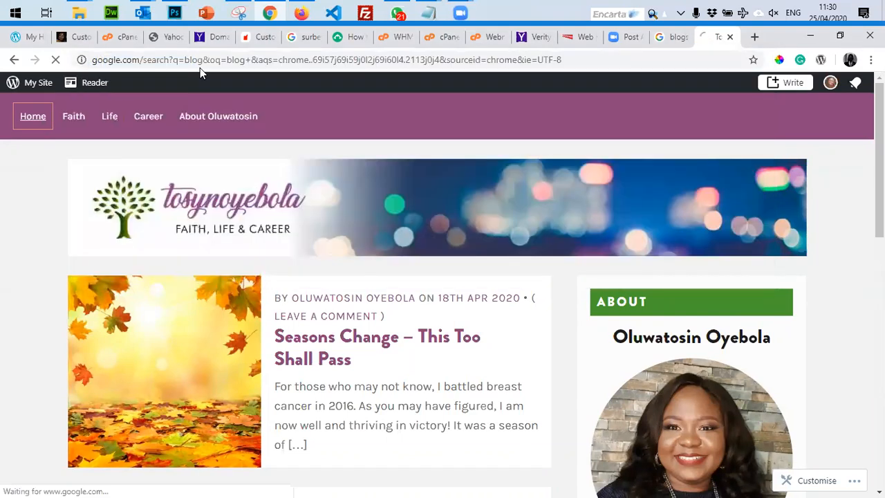
{"action": "scroll", "coordinate": [225, 310], "scroll_direction": "down", "scroll_amount": 4}
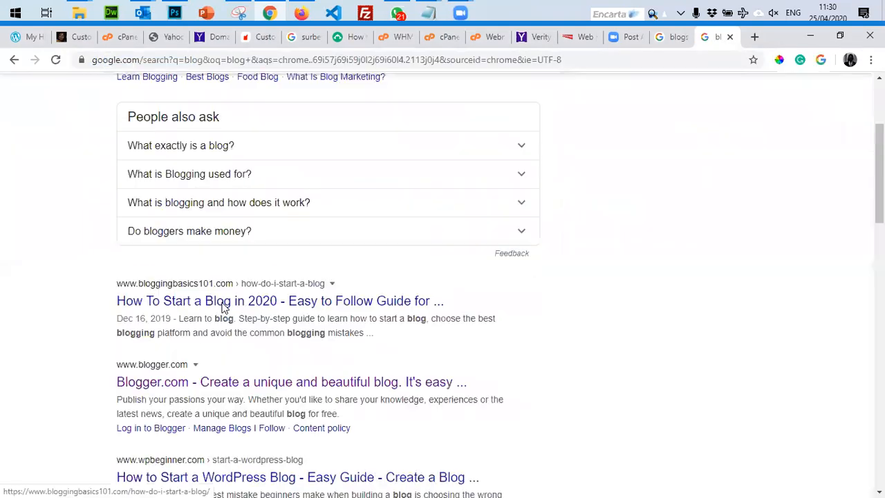
{"action": "scroll", "coordinate": [227, 311], "scroll_direction": "up", "scroll_amount": 4}
Refine the search to 'popular blog', browse the results, and select the query text.
{"action": "left_click", "coordinate": [119, 103]}
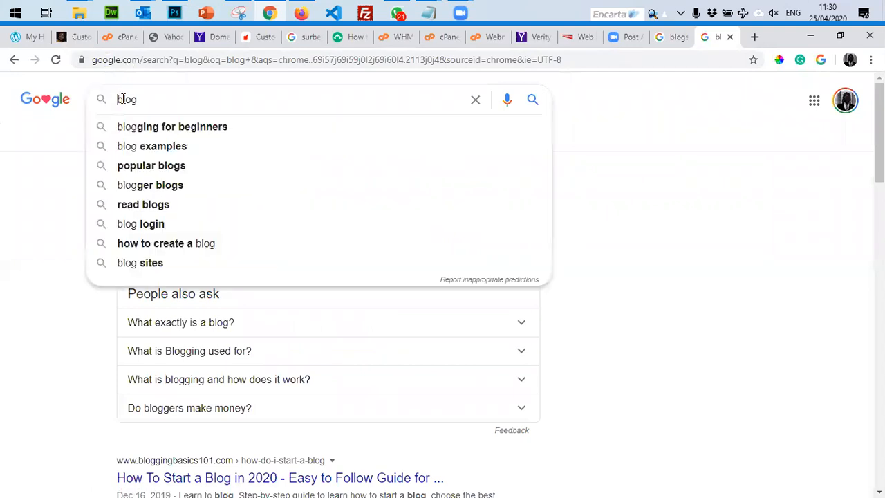
{"action": "type", "text": "popular"}
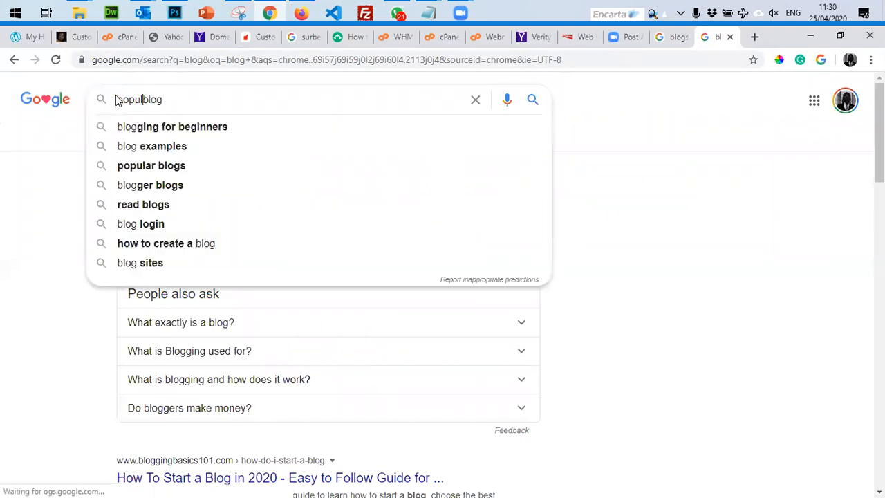
{"action": "key", "text": "Return"}
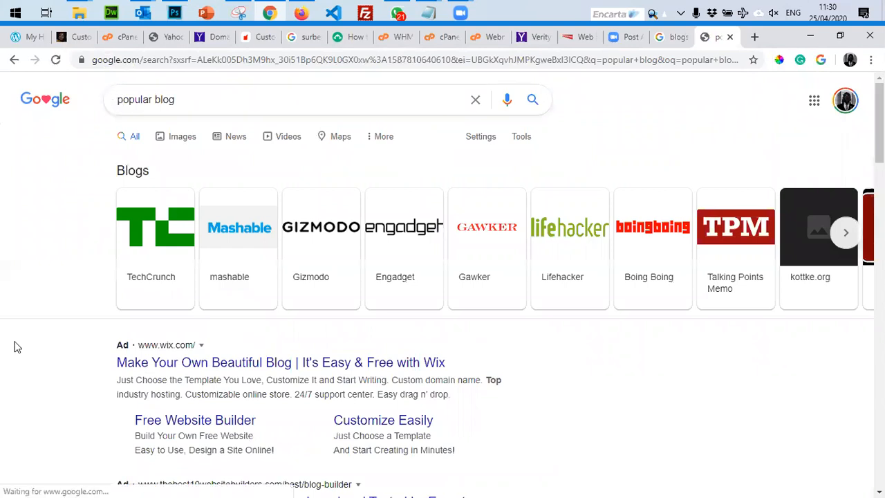
{"action": "scroll", "coordinate": [14, 387], "scroll_direction": "down", "scroll_amount": 4}
{"action": "scroll", "coordinate": [62, 408], "scroll_direction": "down", "scroll_amount": 9}
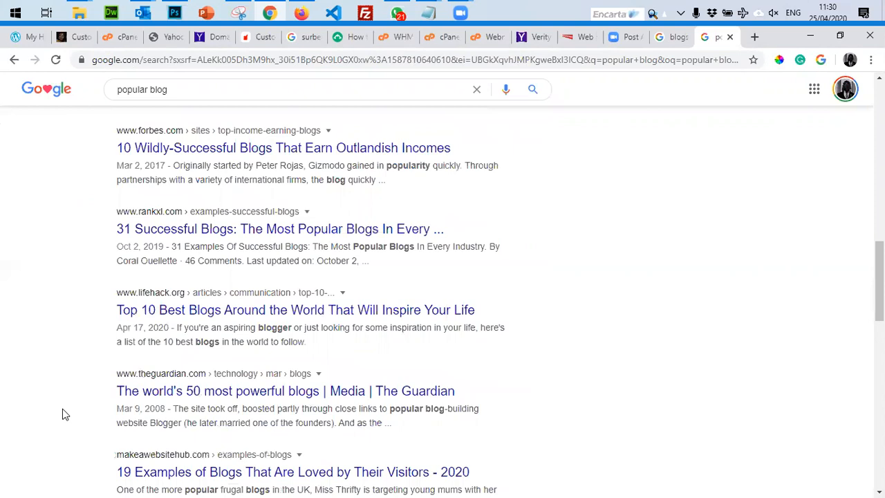
{"action": "scroll", "coordinate": [63, 413], "scroll_direction": "up", "scroll_amount": 12}
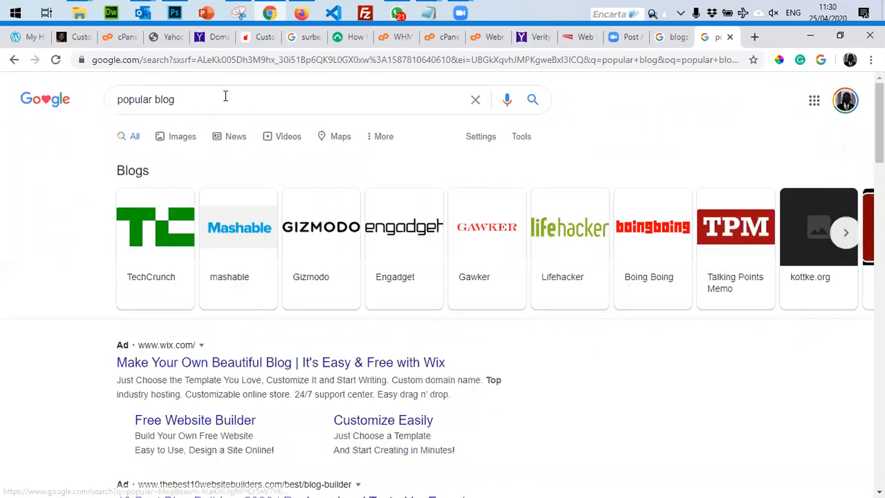
{"action": "left_click_drag", "start_coordinate": [211, 98], "coordinate": [110, 103]}
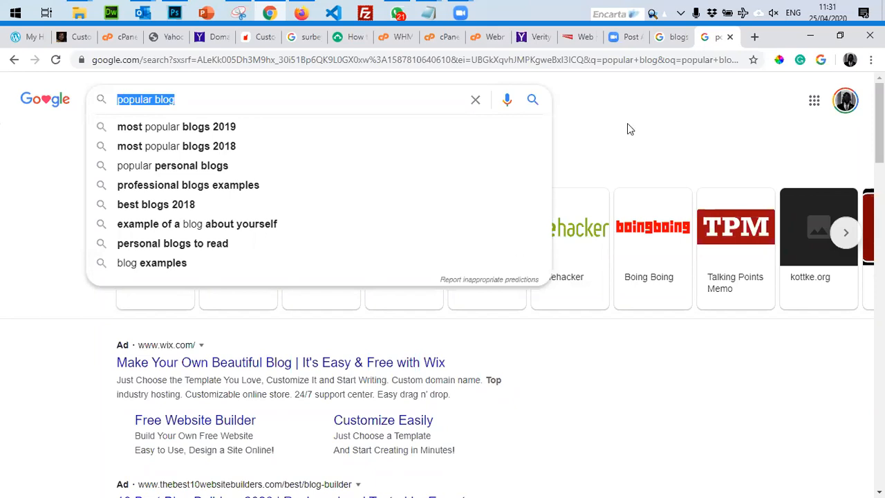
Load wordpress.com in Chrome, then switch to Firefox and close its Verity tab.
{"action": "left_click", "coordinate": [638, 61]}
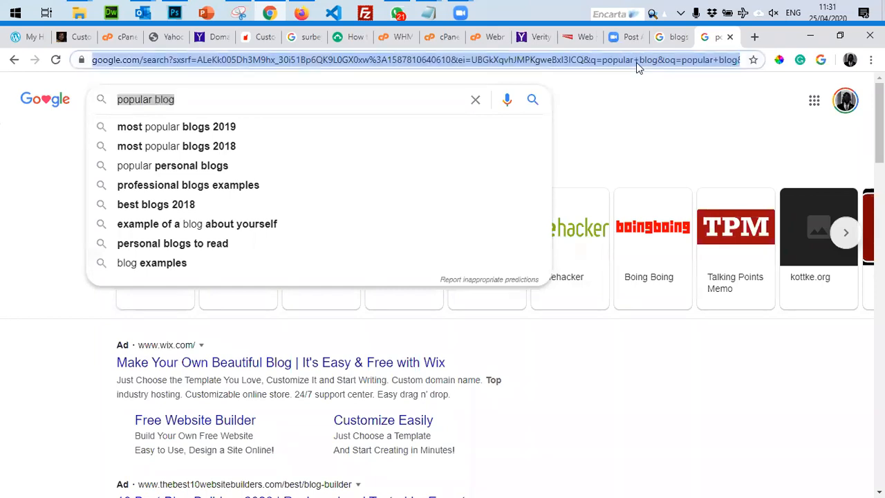
{"action": "type", "text": "wp"}
{"action": "key", "text": "BackSpace"}
{"action": "type", "text": "or"}
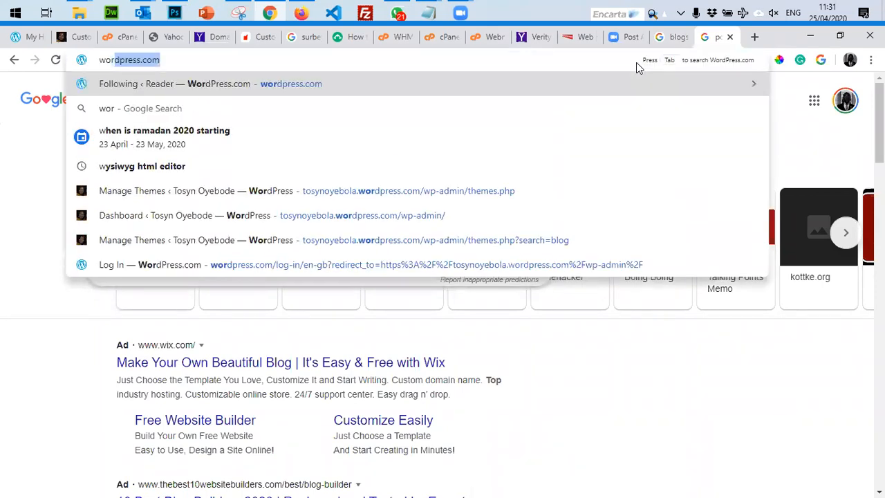
{"action": "type", "text": "dp"}
{"action": "key", "text": "Return"}
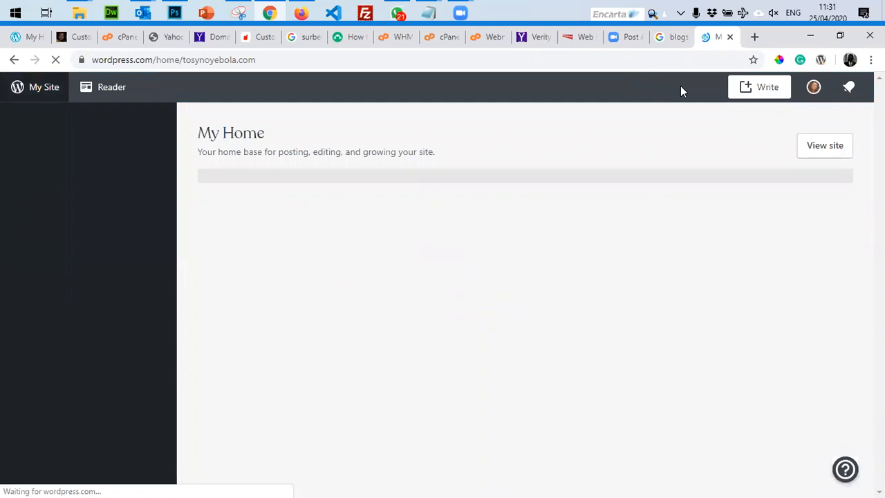
{"action": "key", "text": "alt+Tab"}
{"action": "left_click", "coordinate": [280, 37]}
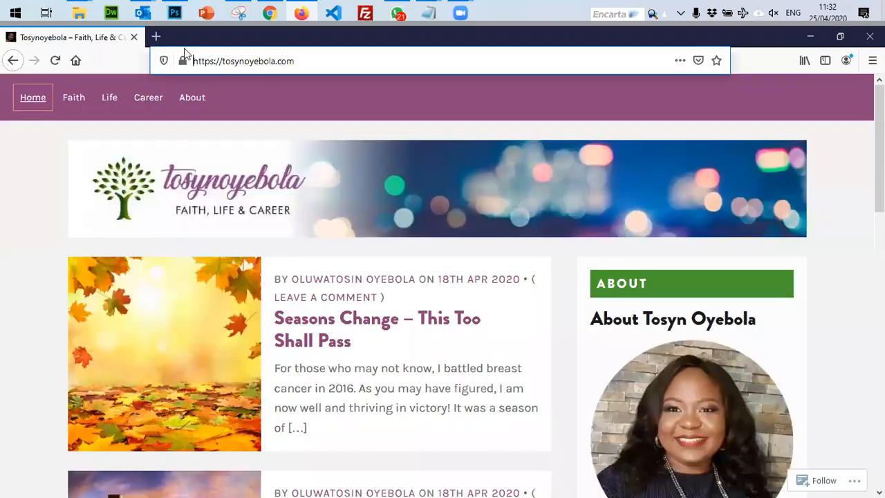
Load wordpress.com in Firefox, then return to Chrome's My Home dashboard.
{"action": "left_click", "coordinate": [216, 60]}
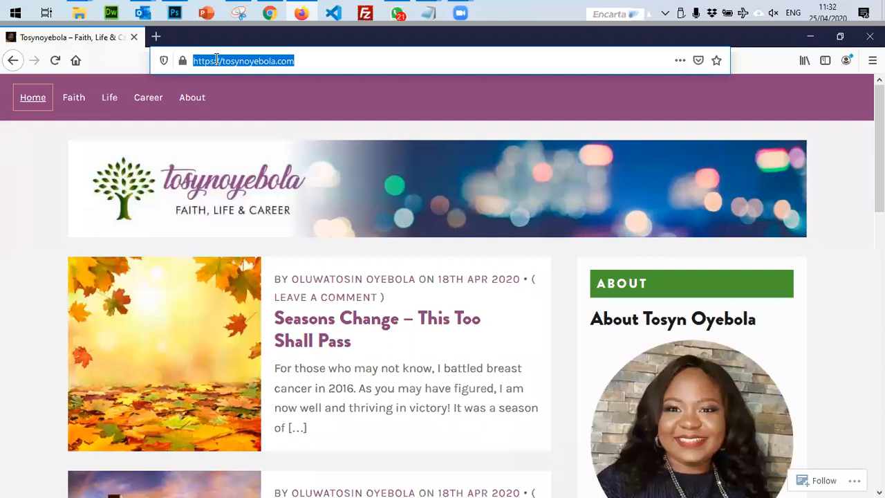
{"action": "type", "text": "wor"}
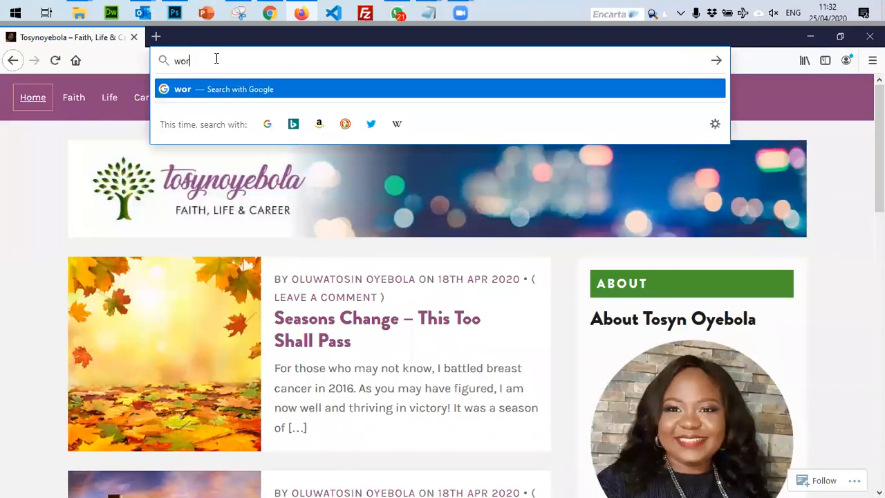
{"action": "type", "text": "dpress.com"}
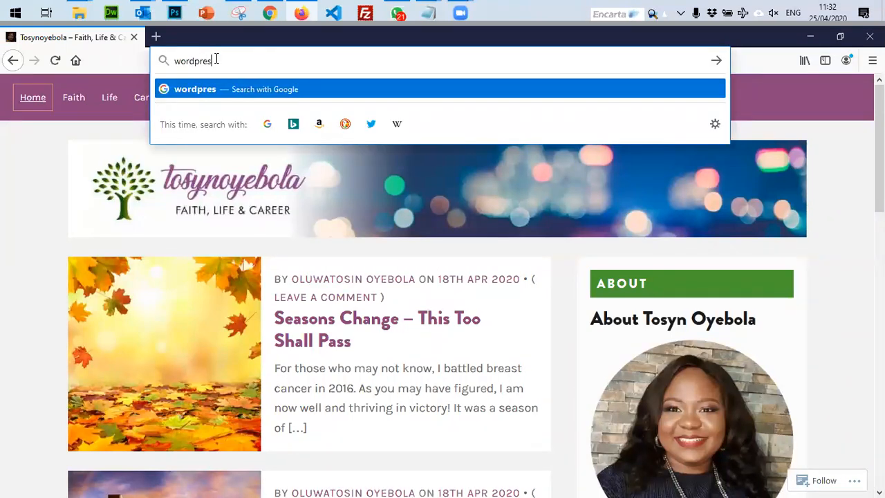
{"action": "key", "text": "Return"}
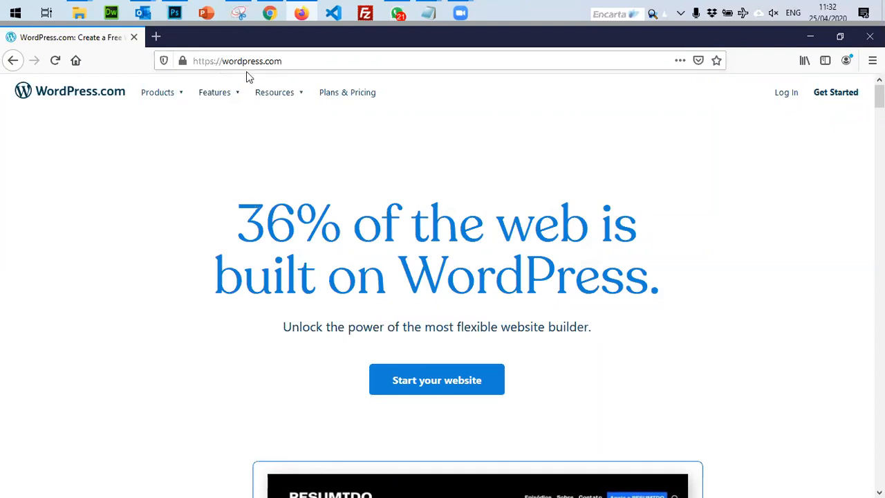
{"action": "left_click", "coordinate": [270, 14]}
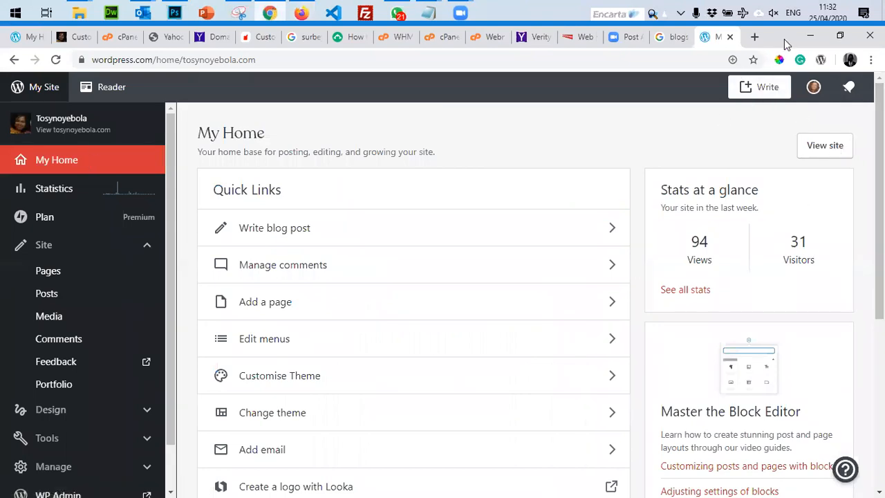
Close the cPanel email, Yahoo, domain panel and Aledoy tabs, leaving the InMotion placeholder site showing.
{"action": "left_click", "coordinate": [821, 41]}
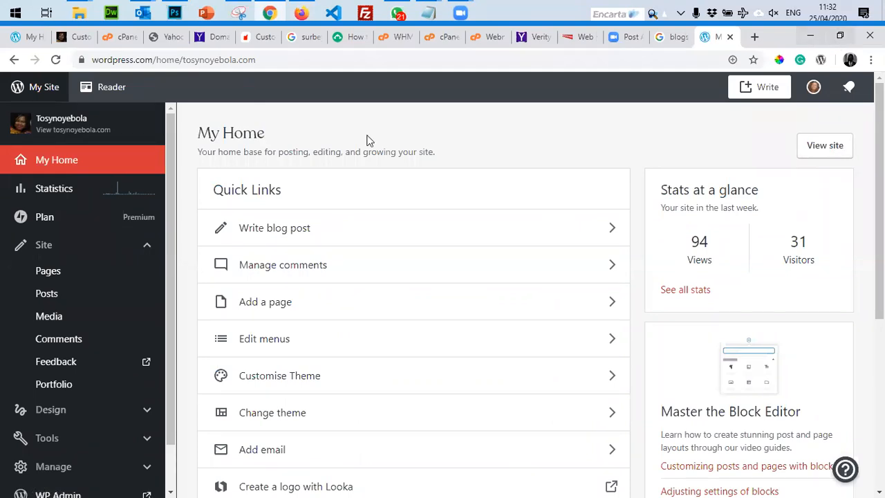
{"action": "left_click", "coordinate": [268, 16]}
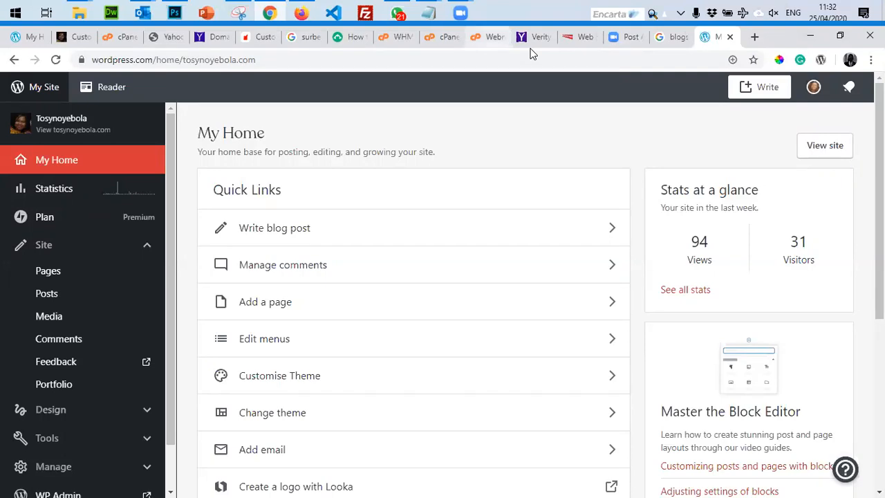
{"action": "left_click", "coordinate": [115, 41]}
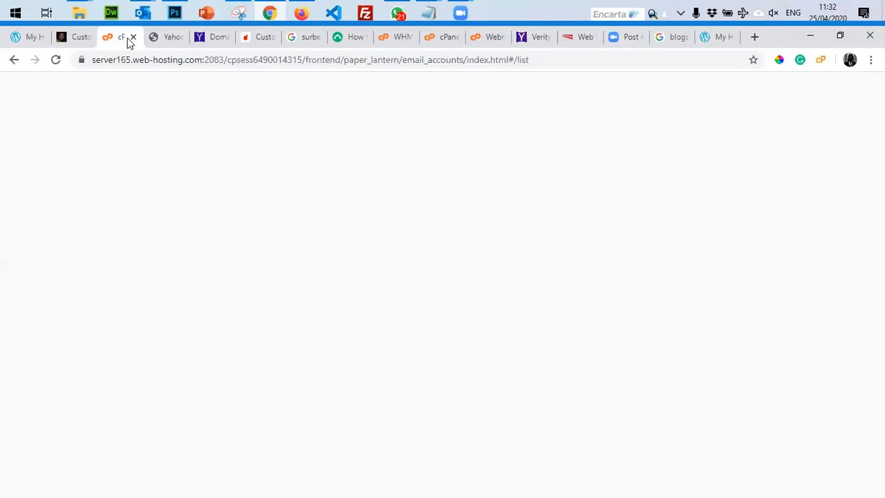
{"action": "left_click", "coordinate": [132, 39]}
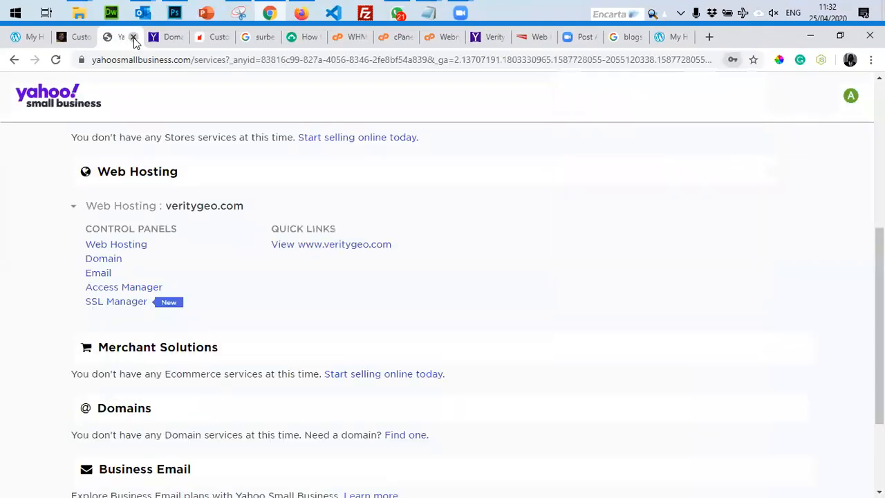
{"action": "left_click", "coordinate": [132, 39]}
{"action": "left_click", "coordinate": [133, 38]}
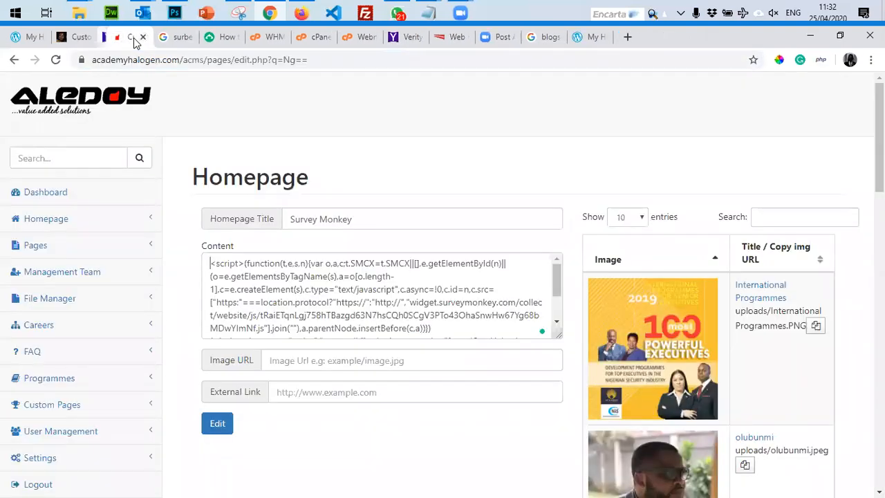
{"action": "left_click", "coordinate": [133, 38]}
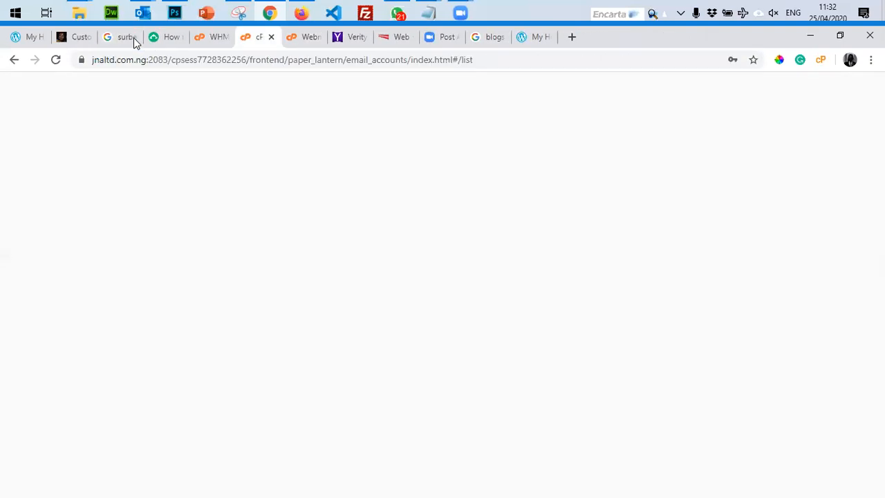
{"action": "left_click", "coordinate": [271, 36]}
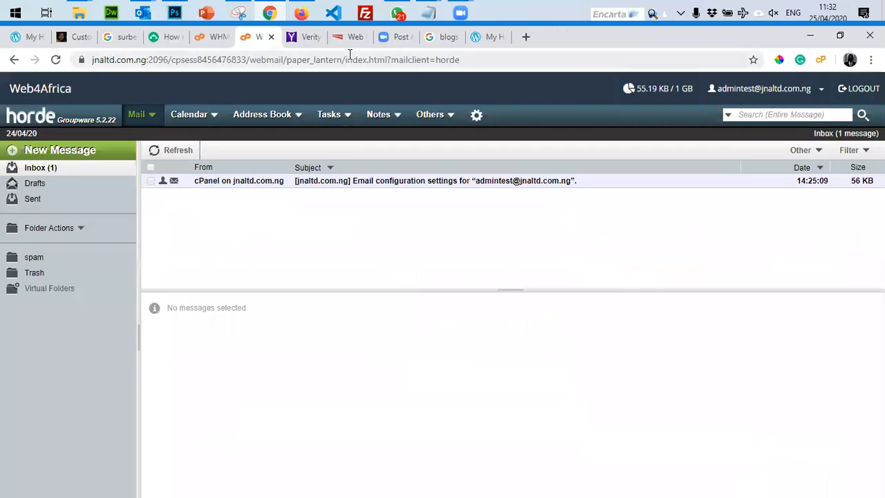
{"action": "left_click", "coordinate": [352, 37]}
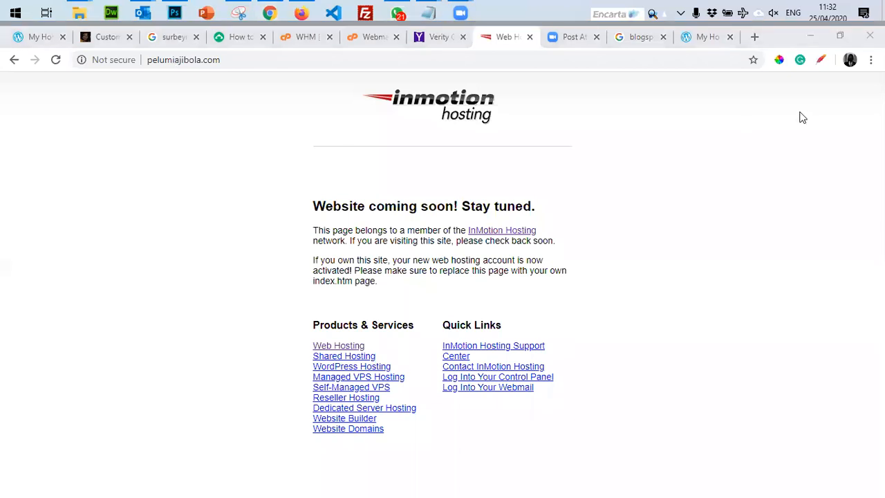
Restore the Chrome window and open the site's /cpanel login page.
{"action": "left_click", "coordinate": [842, 38]}
{"action": "left_click", "coordinate": [838, 86]}
{"action": "left_click", "coordinate": [249, 60]}
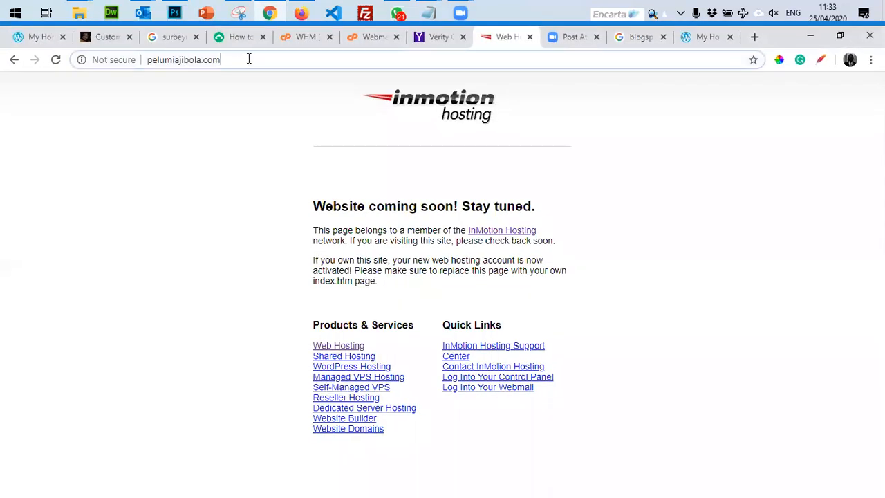
{"action": "left_click", "coordinate": [249, 60]}
{"action": "type", "text": "/cpanel"}
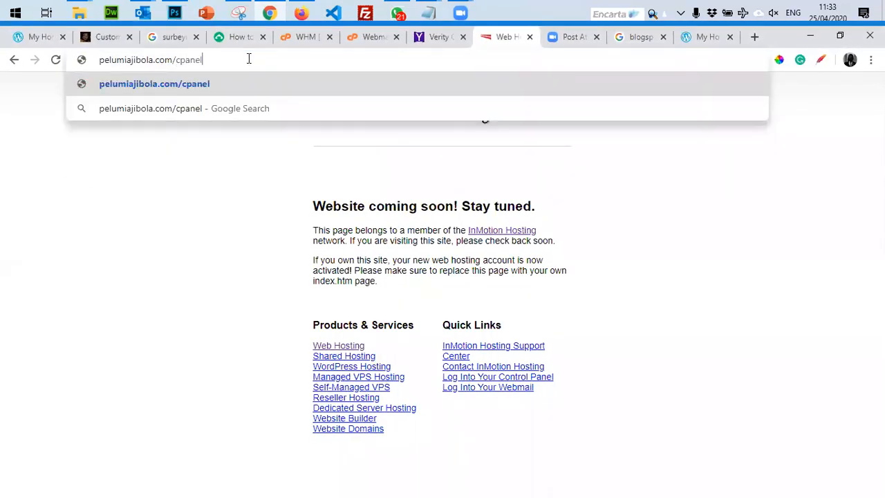
{"action": "key", "text": "Return"}
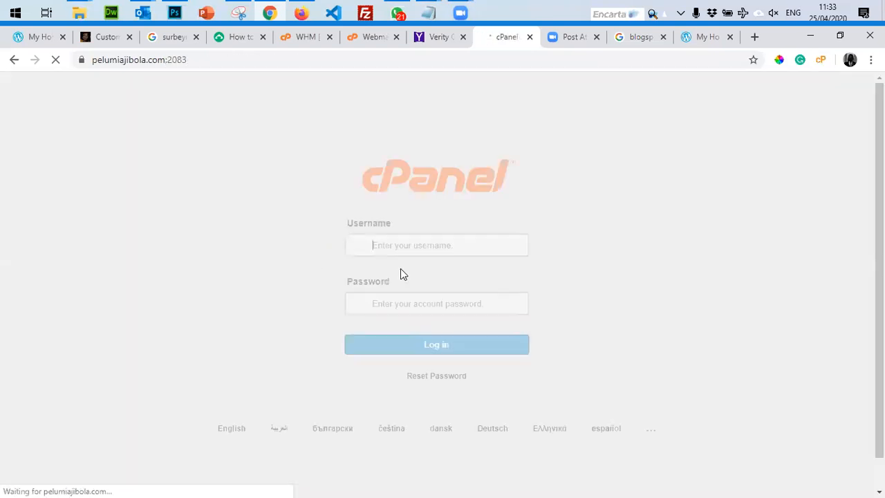
Sign in to cPanel with the account username and password.
{"action": "type", "text": "l"}
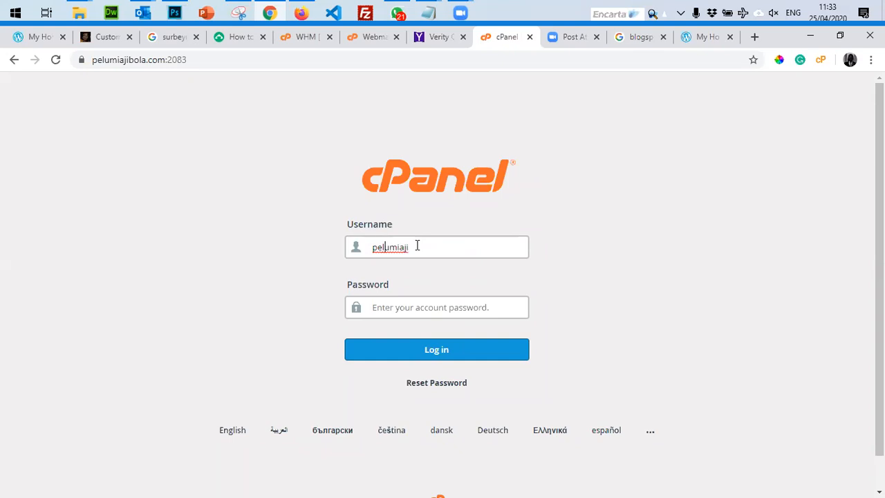
{"action": "key", "text": "BackSpace"}
{"action": "key", "text": "Tab"}
{"action": "type", "text": "•••••••••••"}
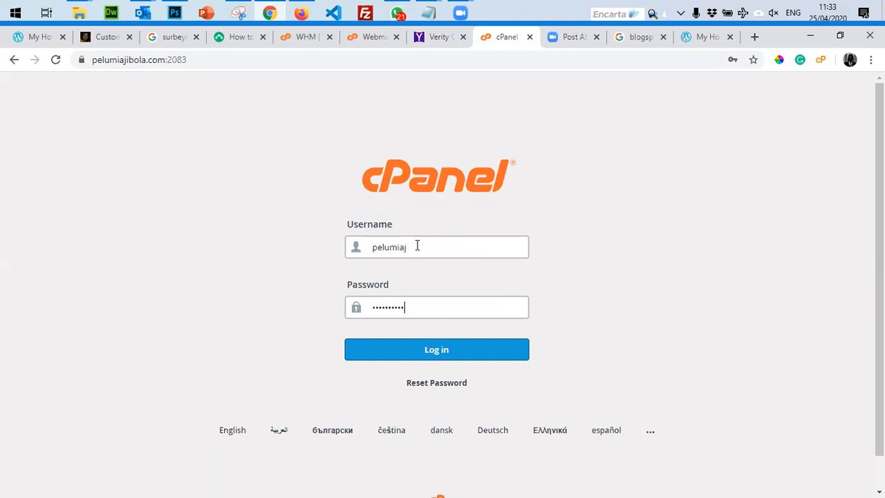
{"action": "key", "text": "Return"}
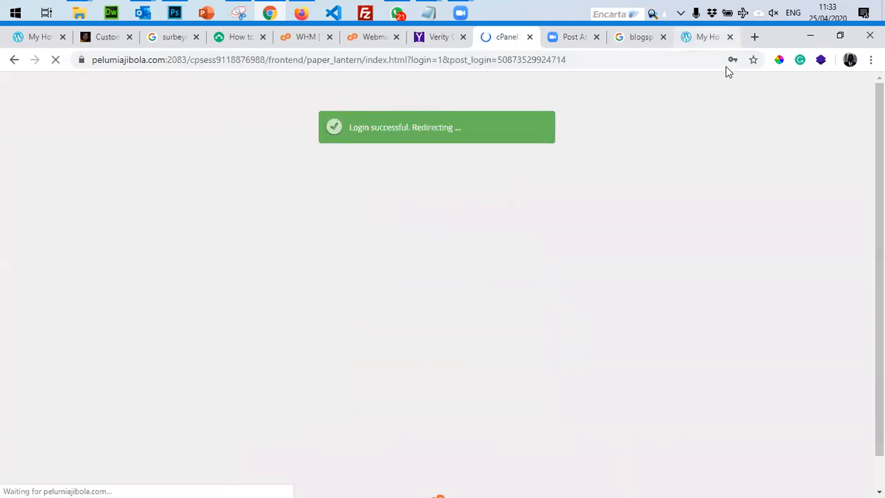
{"action": "left_click", "coordinate": [707, 37]}
{"action": "left_click", "coordinate": [600, 61]}
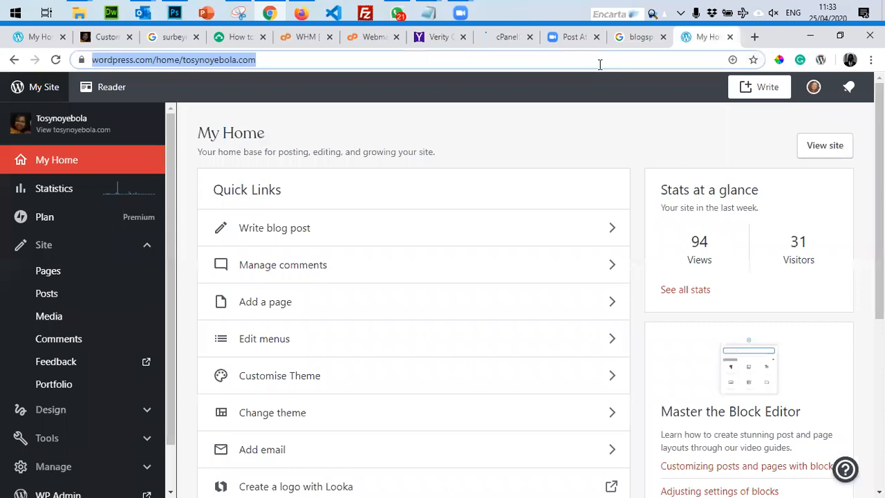
{"action": "type", "text": "plu"}
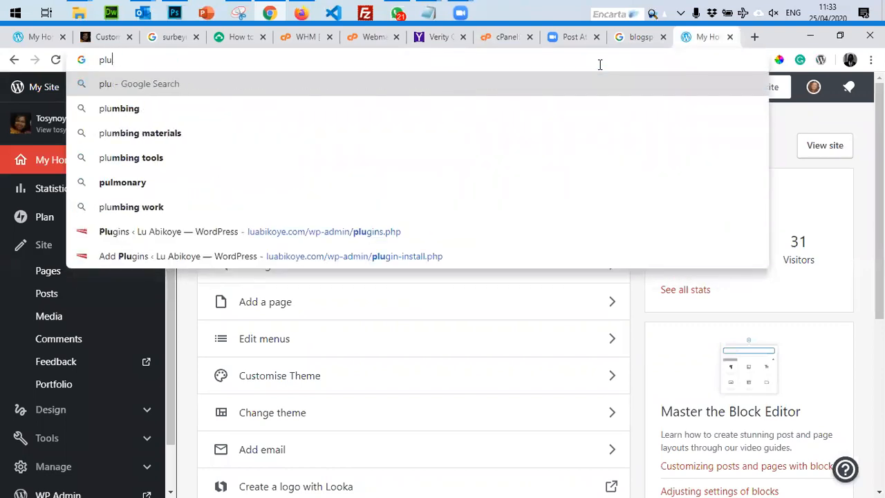
{"action": "key", "text": "BackSpace"}
{"action": "key", "text": "BackSpace"}
{"action": "key", "text": "BackSpace"}
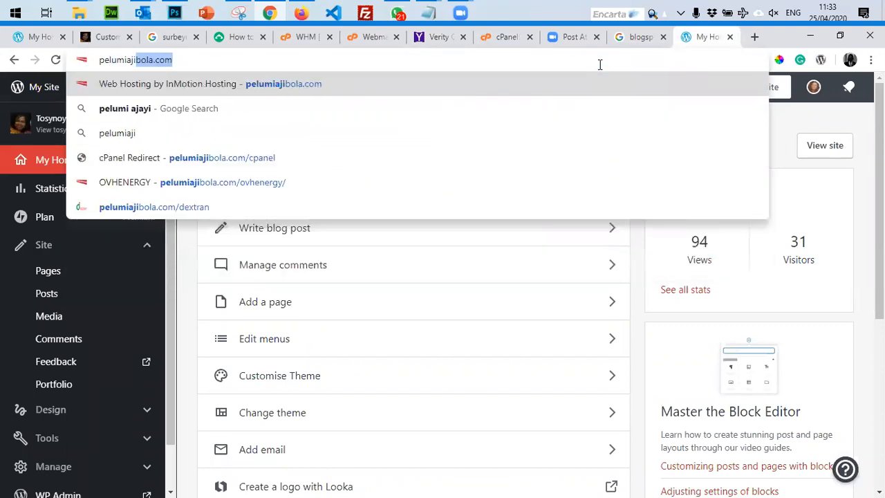
{"action": "key", "text": "End"}
{"action": "key", "text": "Return"}
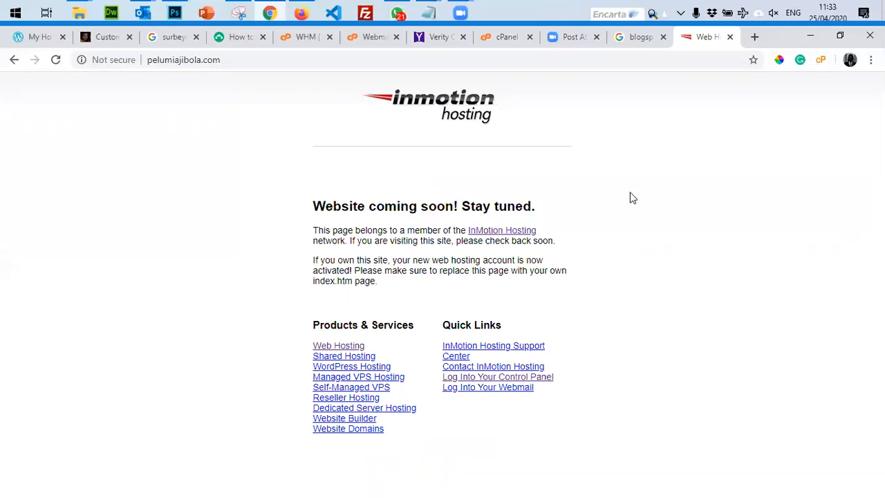
Close the webmail tab, move the cPanel tab to the end, and decline saving the password.
{"action": "key", "text": "alt+Tab"}
{"action": "key", "text": "alt+Tab"}
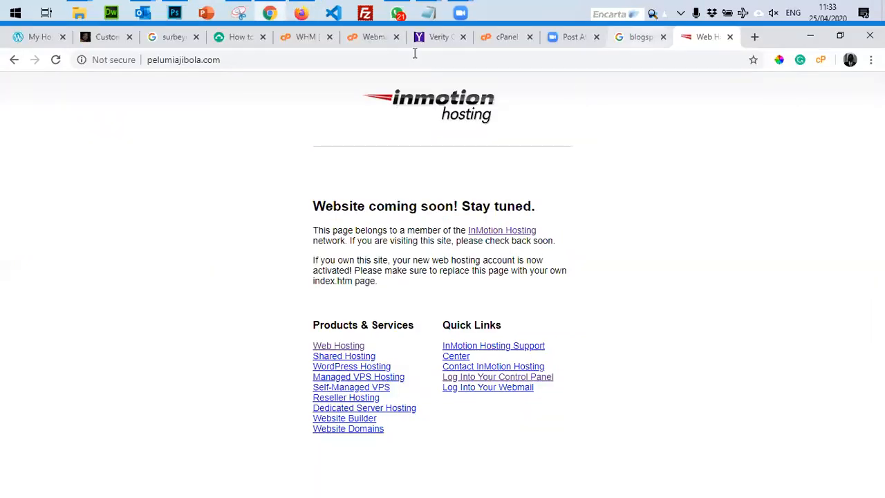
{"action": "left_click_drag", "start_coordinate": [373, 37], "coordinate": [670, 42]}
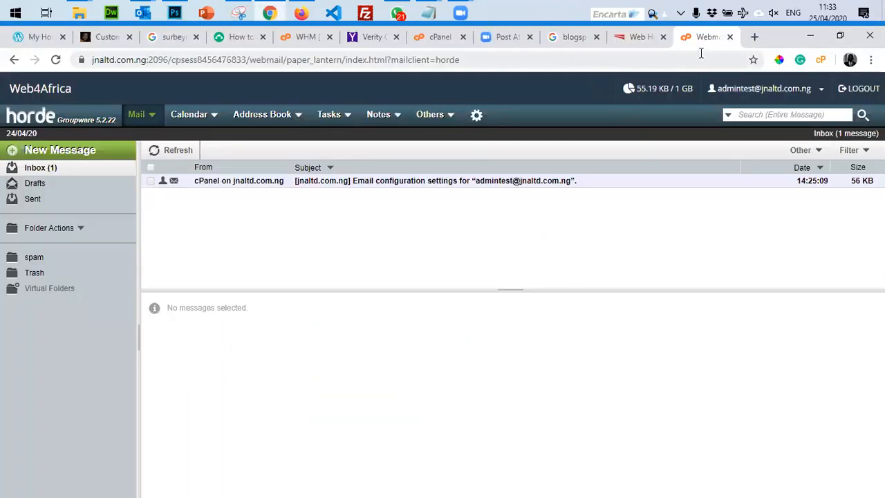
{"action": "key", "text": "ctrl+w"}
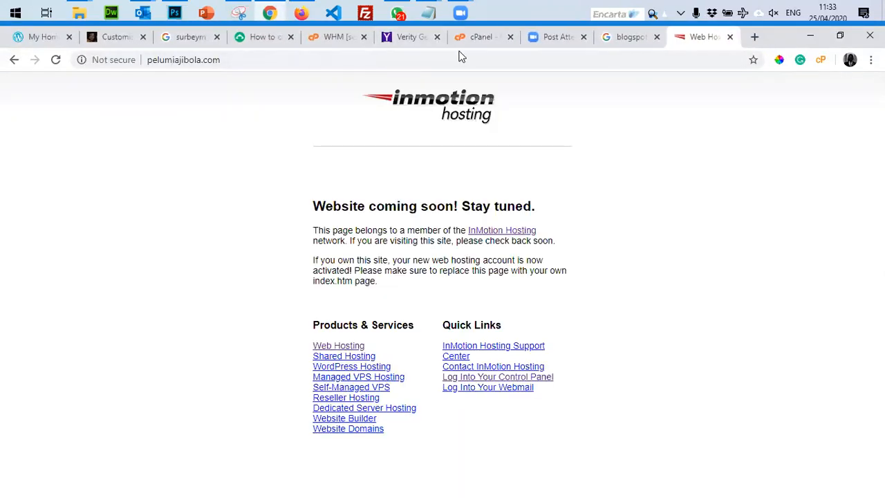
{"action": "left_click", "coordinate": [462, 37]}
{"action": "left_click_drag", "start_coordinate": [480, 37], "coordinate": [698, 37]}
{"action": "left_click", "coordinate": [754, 83]}
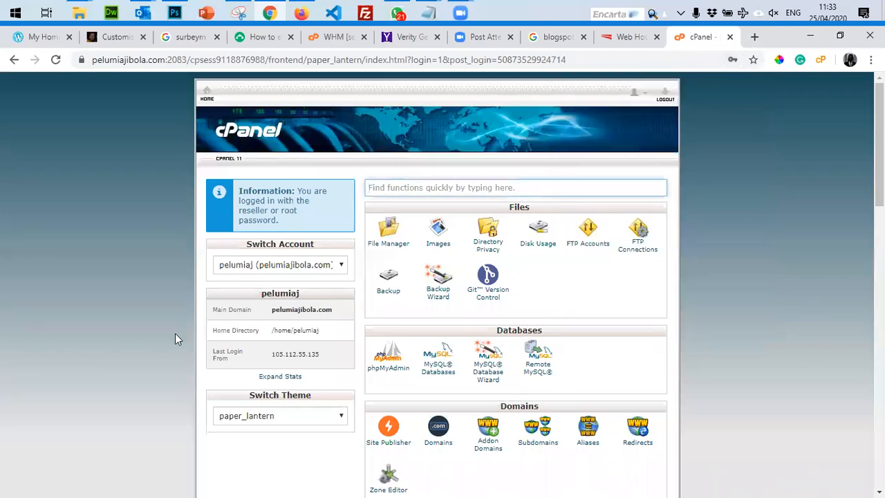
{"action": "scroll", "coordinate": [341, 413], "scroll_direction": "down", "scroll_amount": 13}
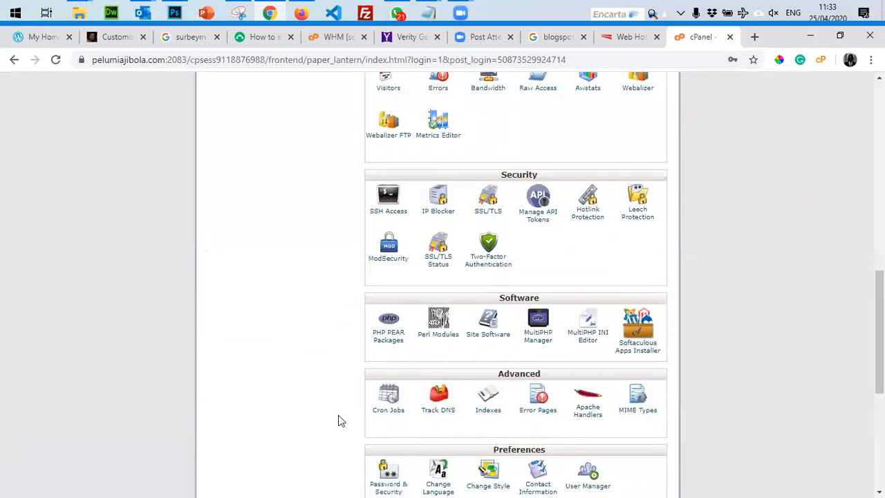
{"action": "scroll", "coordinate": [339, 420], "scroll_direction": "up", "scroll_amount": 3}
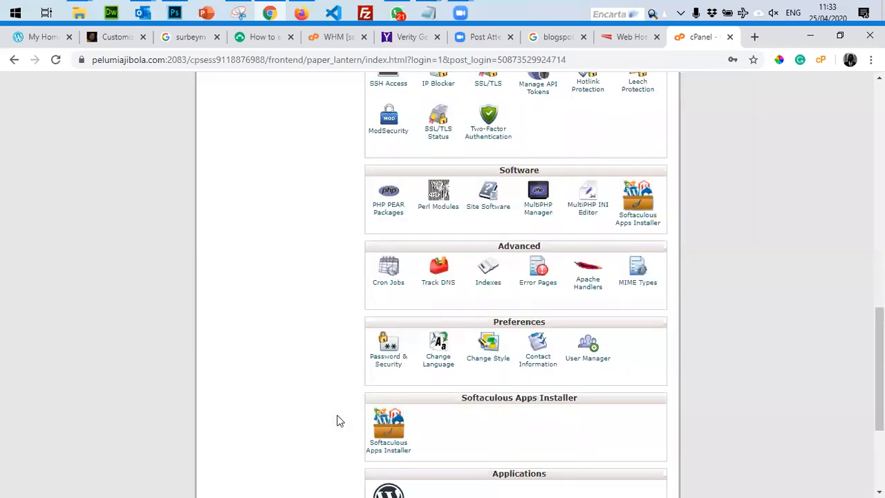
{"action": "scroll", "coordinate": [336, 419], "scroll_direction": "up", "scroll_amount": 10}
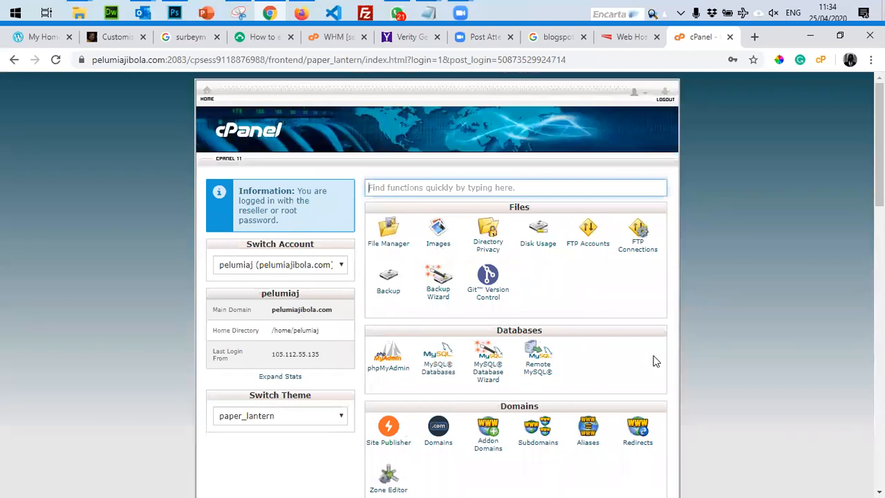
{"action": "scroll", "coordinate": [588, 311], "scroll_direction": "down", "scroll_amount": 1}
{"action": "scroll", "coordinate": [546, 228], "scroll_direction": "up", "scroll_amount": 1}
{"action": "scroll", "coordinate": [553, 270], "scroll_direction": "down", "scroll_amount": 3}
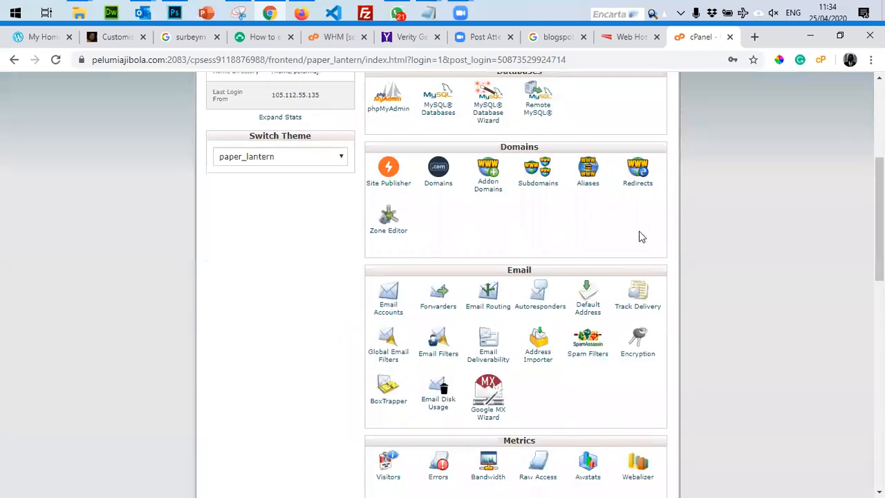
{"action": "scroll", "coordinate": [367, 253], "scroll_direction": "up", "scroll_amount": 3}
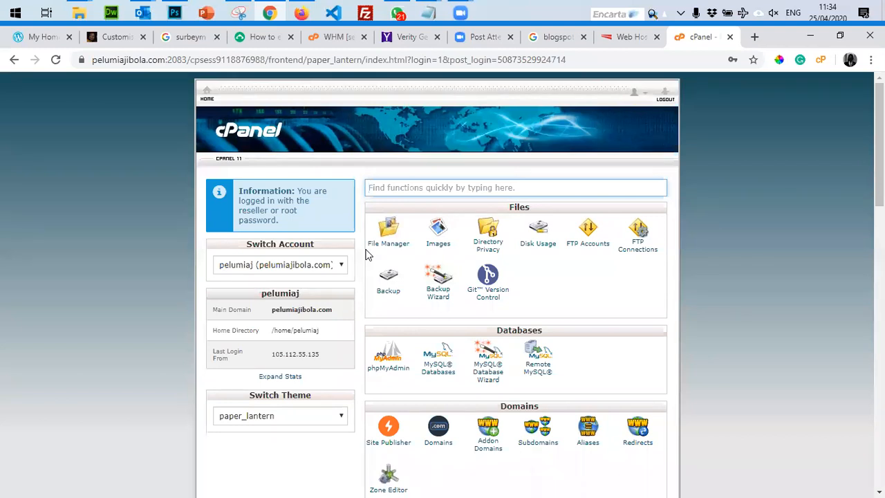
{"action": "left_click", "coordinate": [756, 36]}
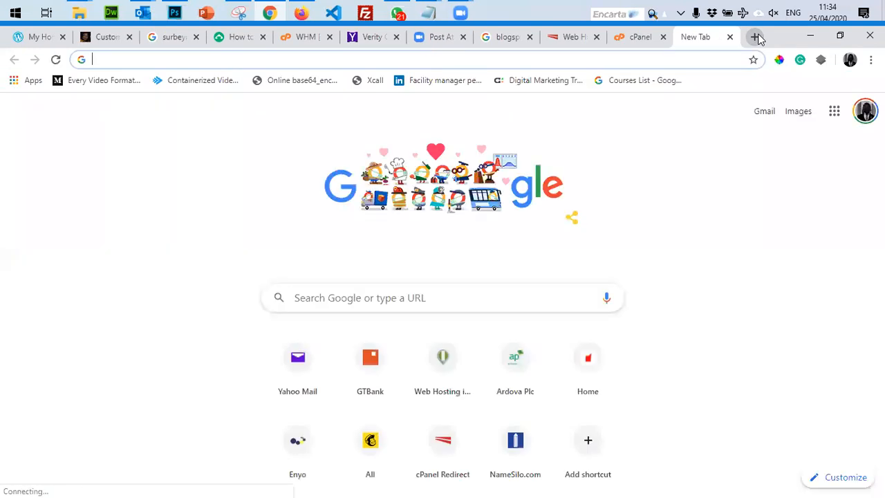
Load godaddy.com in the new tab, then search the Start menu for 'note'.
{"action": "type", "text": "gog"}
{"action": "key", "text": "BackSpace"}
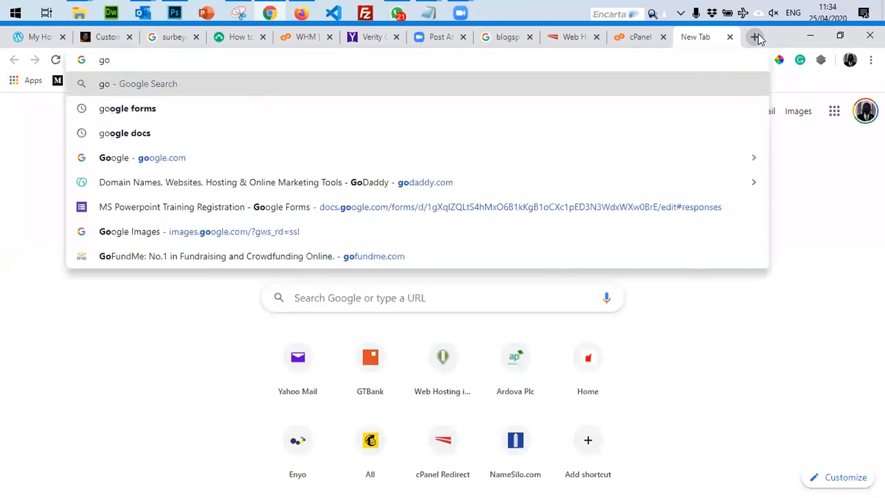
{"action": "type", "text": "g"}
{"action": "key", "text": "BackSpace"}
{"action": "type", "text": "daddy.com"}
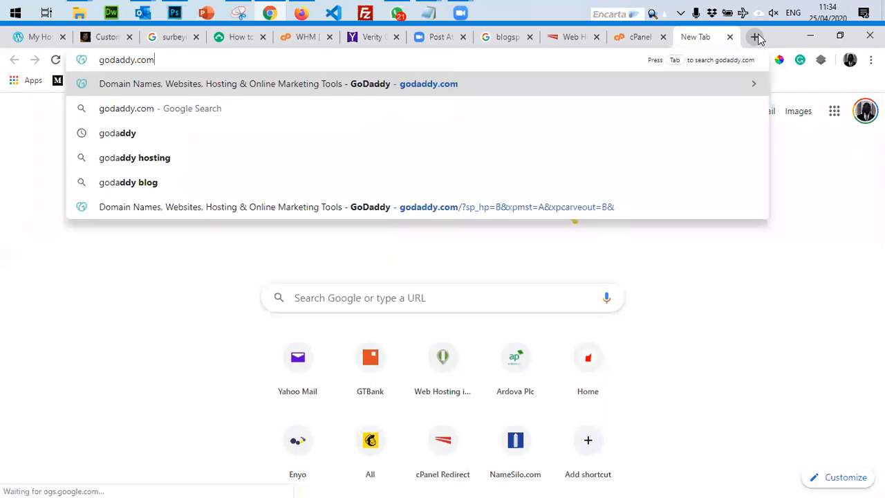
{"action": "key", "text": "Return"}
{"action": "left_click", "coordinate": [15, 11]}
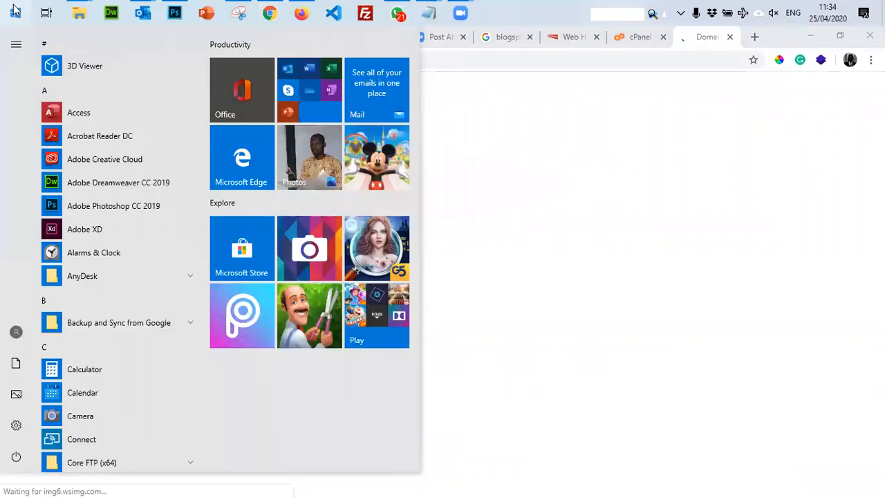
{"action": "type", "text": "note"}
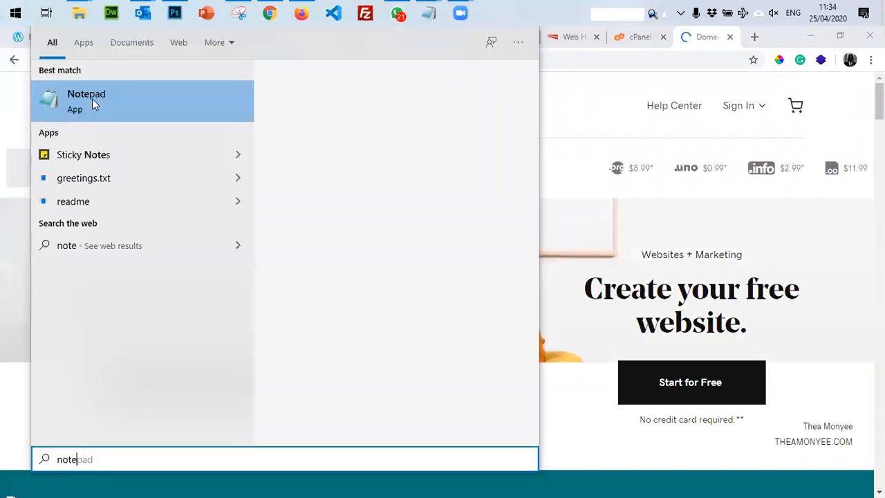
Open Notepad and list godaddy.com, whogohost.com and web4africa.com on separate lines.
{"action": "left_click", "coordinate": [92, 98]}
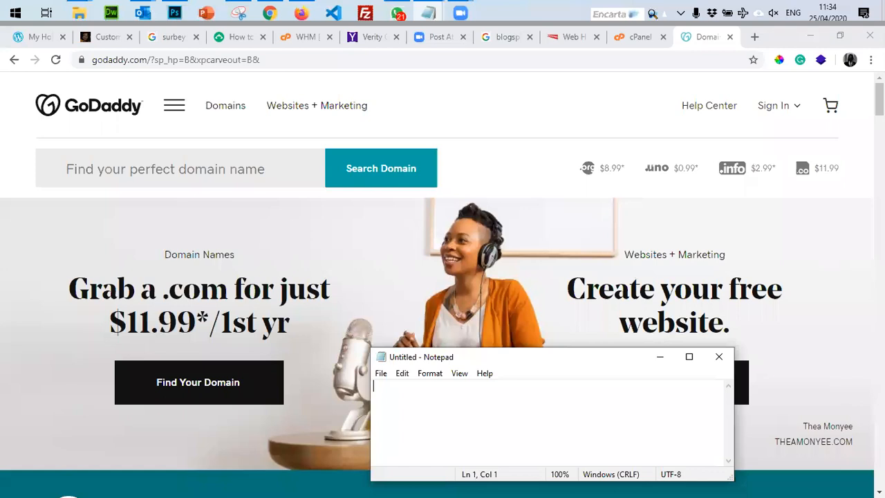
{"action": "type", "text": "godadd"}
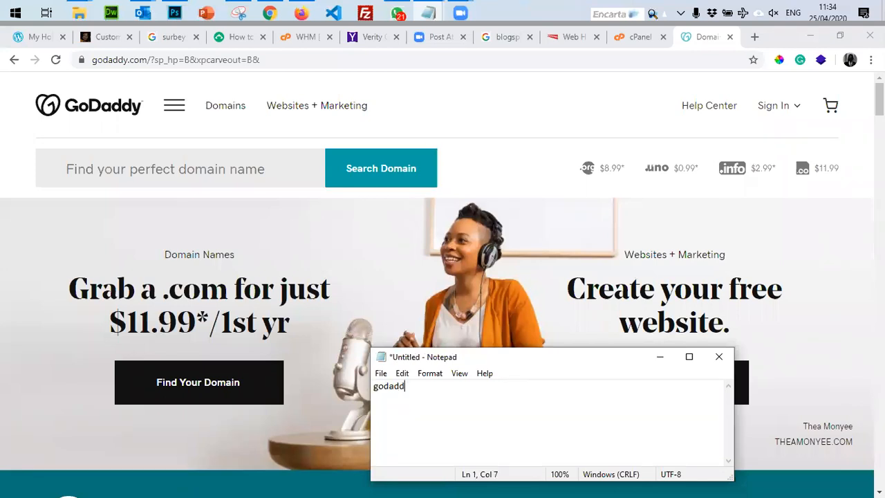
{"action": "type", "text": "y.com"}
{"action": "key", "text": "Return"}
{"action": "type", "text": "whogohost.co"}
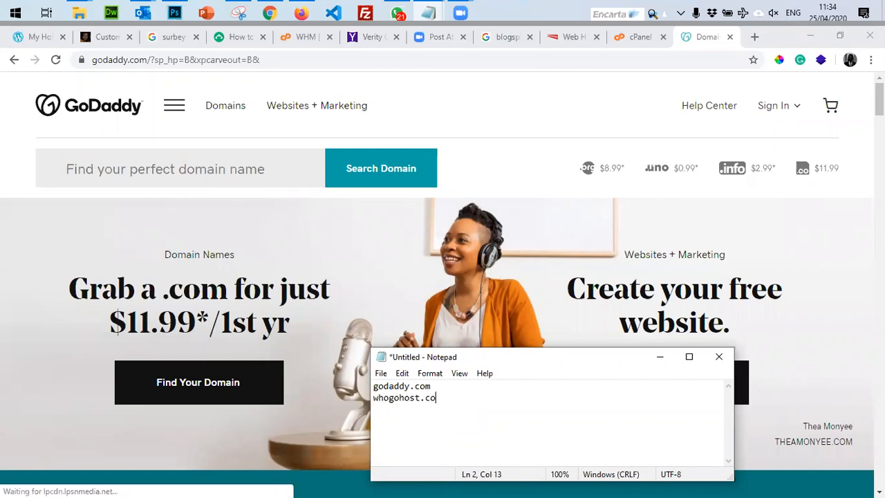
{"action": "type", "text": "m"}
{"action": "key", "text": "Return"}
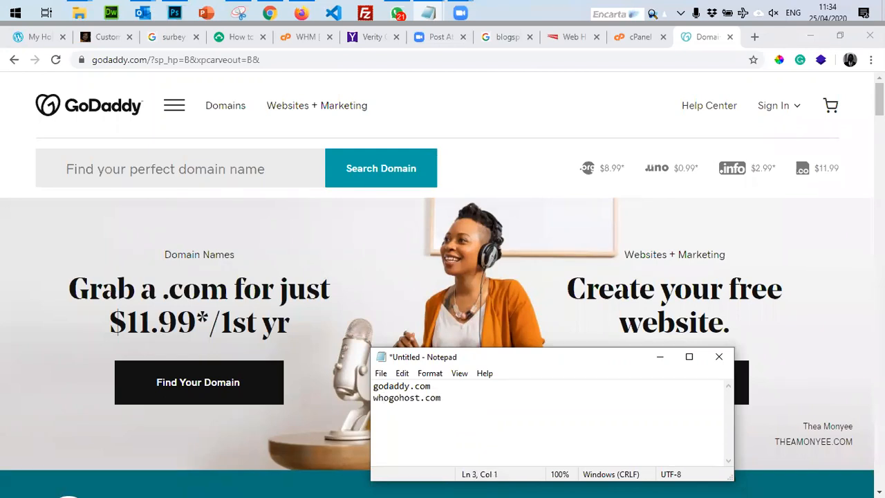
{"action": "type", "text": "web4africa.com"}
{"action": "key", "text": "Return"}
Add smartweb.com as the fourth line, then close Notepad without saving.
{"action": "type", "text": "amrtwe"}
{"action": "key", "text": "BackSpace"}
{"action": "key", "text": "BackSpace"}
{"action": "key", "text": "BackSpace"}
{"action": "key", "text": "BackSpace"}
{"action": "key", "text": "BackSpace"}
{"action": "key", "text": "BackSpace"}
{"action": "key", "text": "BackSpace"}
{"action": "type", "text": "smartw"}
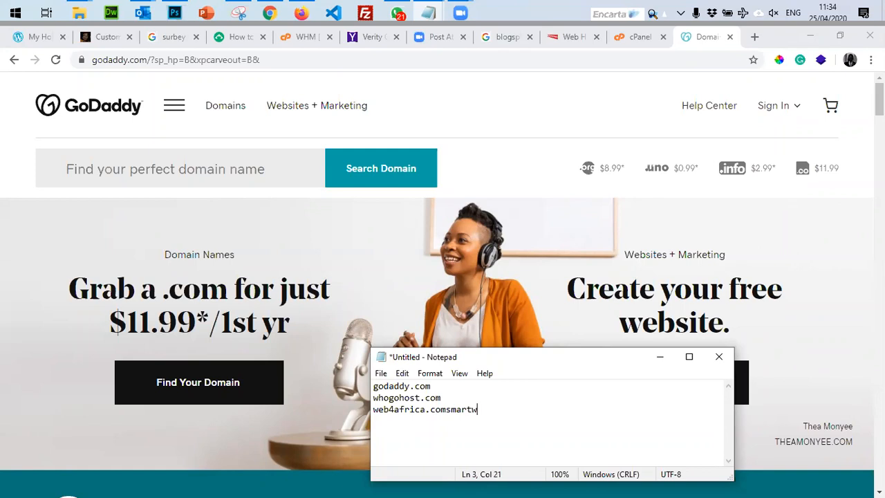
{"action": "key", "text": "BackSpace"}
{"action": "key", "text": "BackSpace"}
{"action": "key", "text": "BackSpace"}
{"action": "key", "text": "BackSpace"}
{"action": "key", "text": "BackSpace"}
{"action": "key", "text": "BackSpace"}
{"action": "key", "text": "Return"}
{"action": "left_click", "coordinate": [482, 409]}
{"action": "key", "text": "Down"}
{"action": "type", "text": "smartweb.com"}
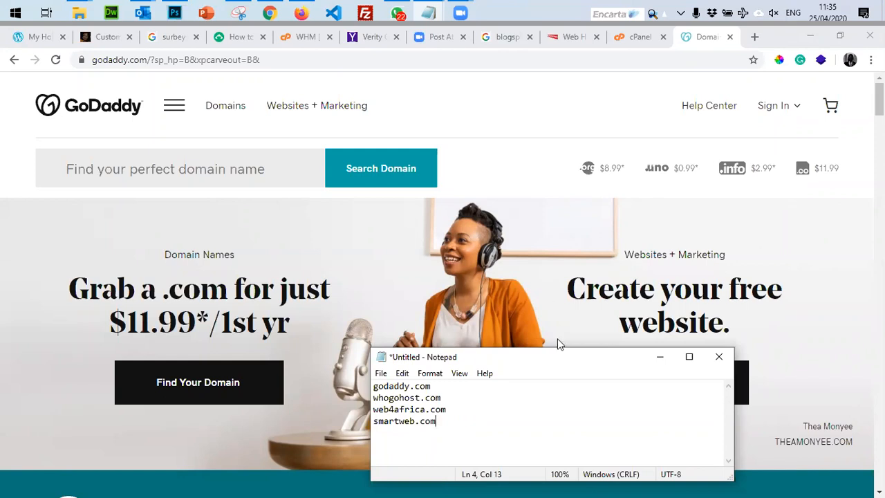
{"action": "left_click", "coordinate": [719, 357]}
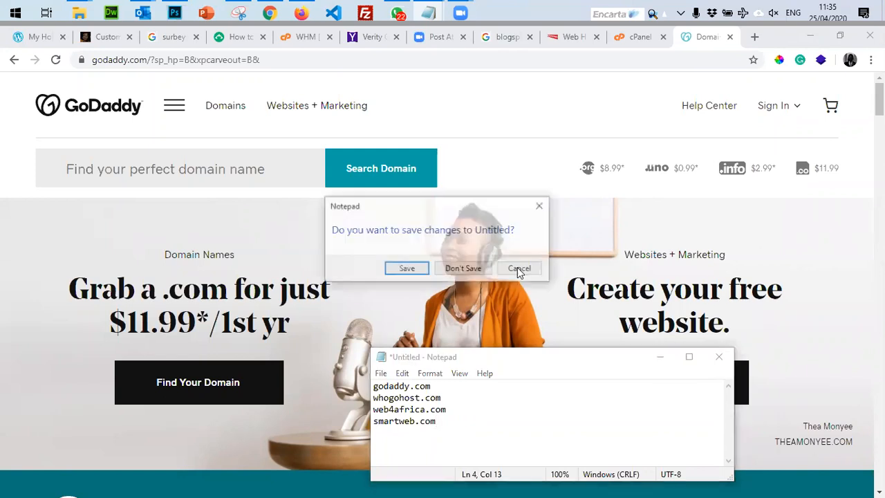
{"action": "left_click", "coordinate": [458, 266]}
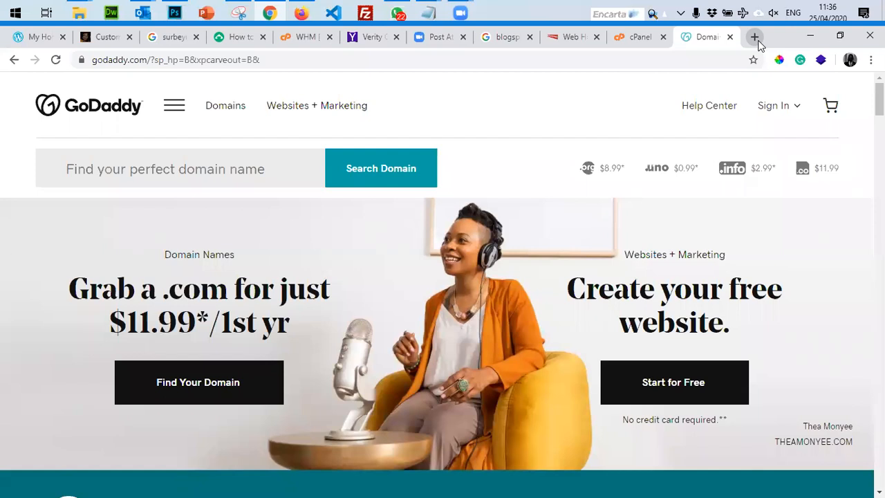
{"action": "left_click", "coordinate": [631, 40]}
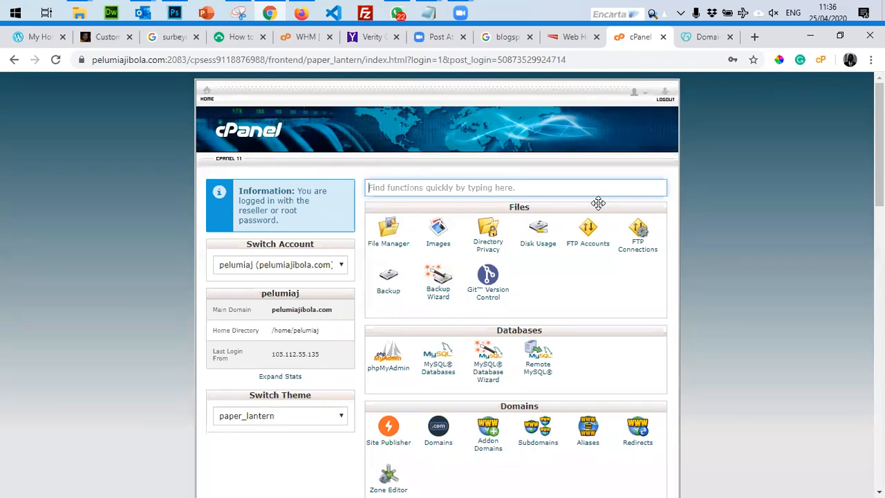
{"action": "scroll", "coordinate": [752, 273], "scroll_direction": "down", "scroll_amount": 2}
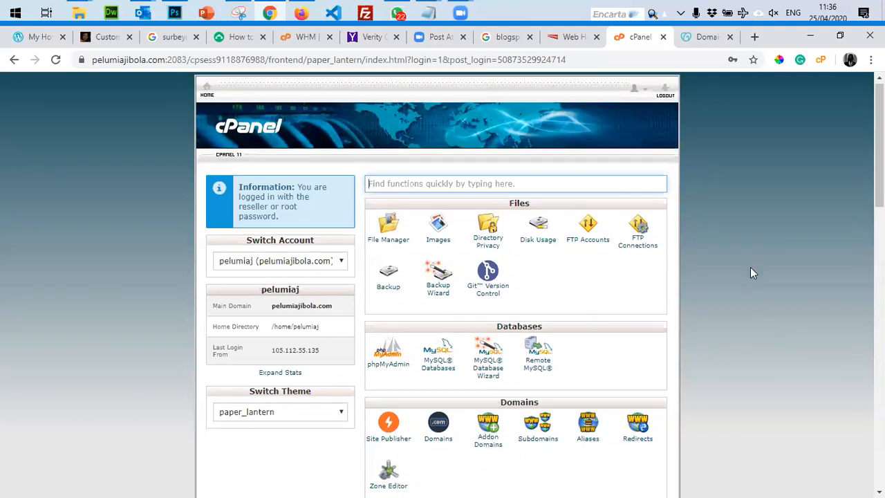
{"action": "scroll", "coordinate": [752, 273], "scroll_direction": "down", "scroll_amount": 10}
{"action": "scroll", "coordinate": [752, 273], "scroll_direction": "down", "scroll_amount": 3}
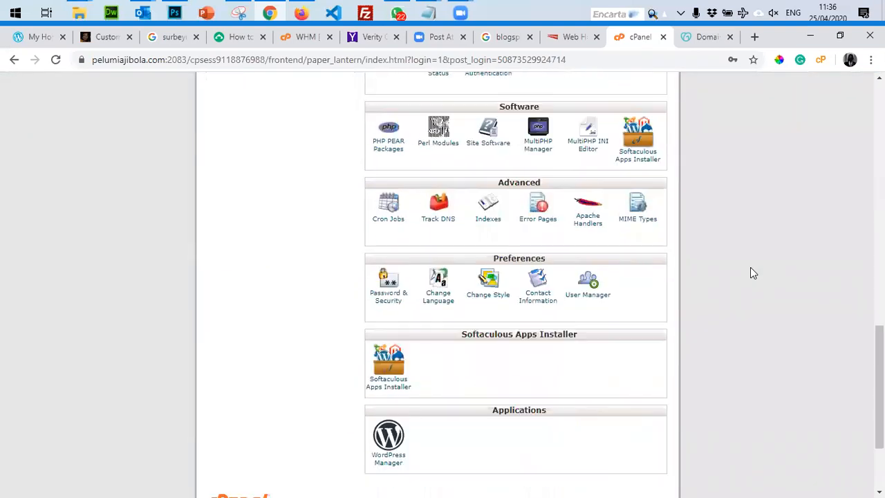
{"action": "scroll", "coordinate": [750, 285], "scroll_direction": "down", "scroll_amount": 3}
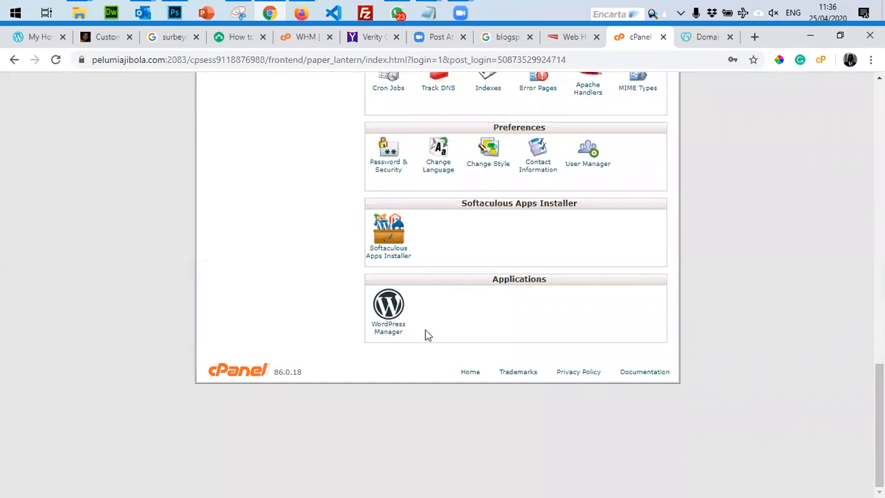
{"action": "left_click", "coordinate": [385, 330]}
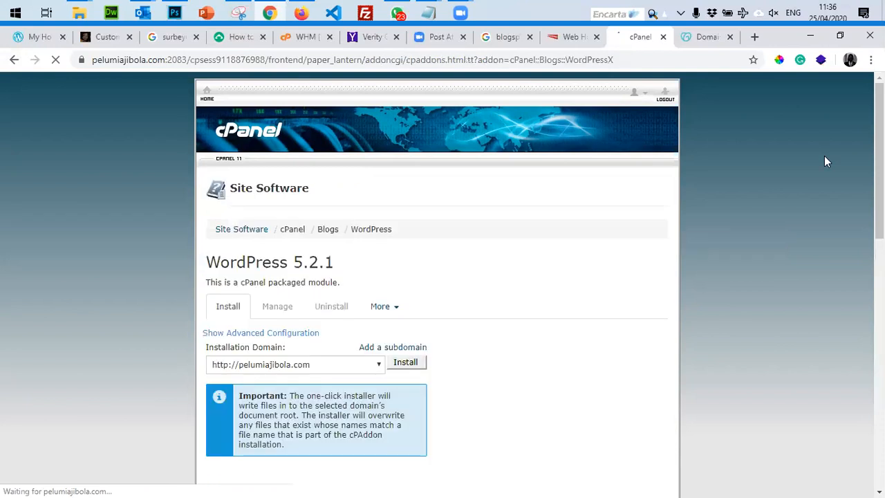
{"action": "scroll", "coordinate": [494, 296], "scroll_direction": "down", "scroll_amount": 3}
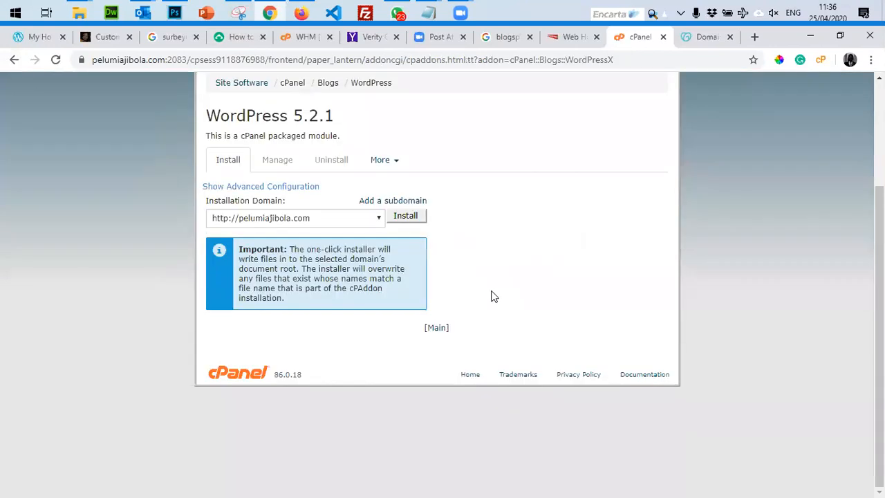
{"action": "scroll", "coordinate": [493, 296], "scroll_direction": "up", "scroll_amount": 3}
{"action": "scroll", "coordinate": [260, 197], "scroll_direction": "down", "scroll_amount": 2}
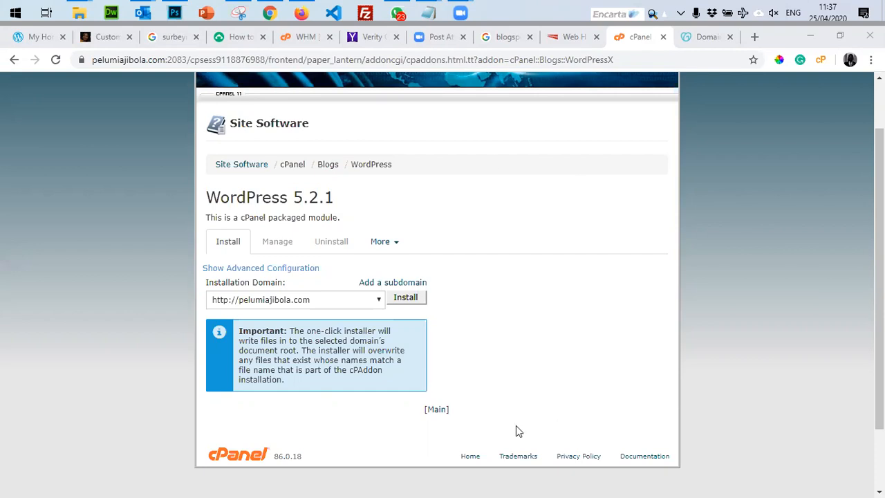
{"action": "left_click", "coordinate": [408, 304]}
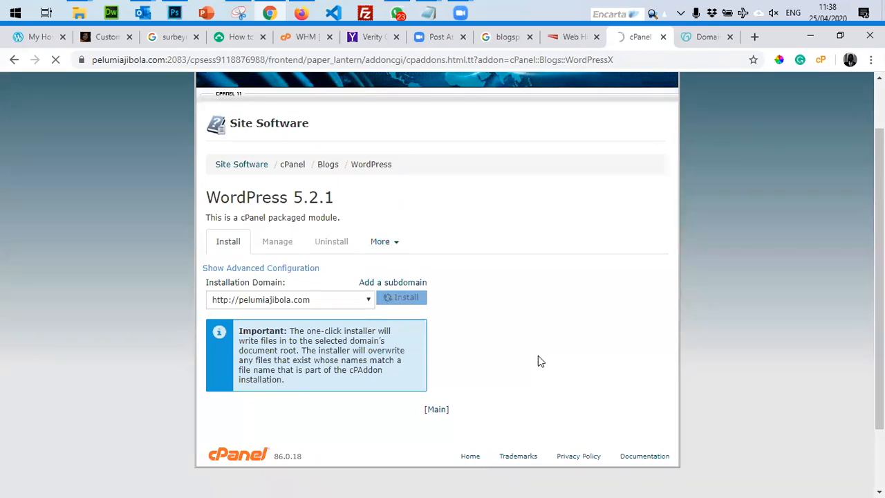
{"action": "left_click", "coordinate": [740, 38]}
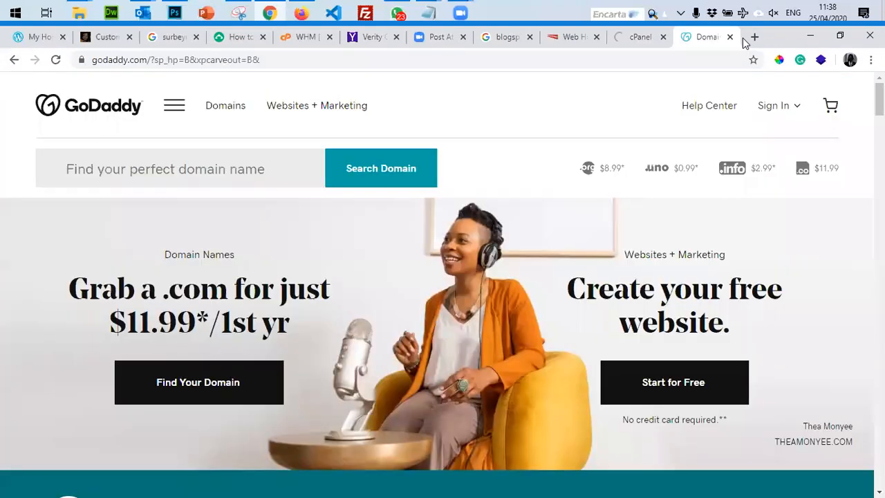
Close the GoDaddy tab and copy the new site's URL from the installer's success page.
{"action": "left_click", "coordinate": [730, 37]}
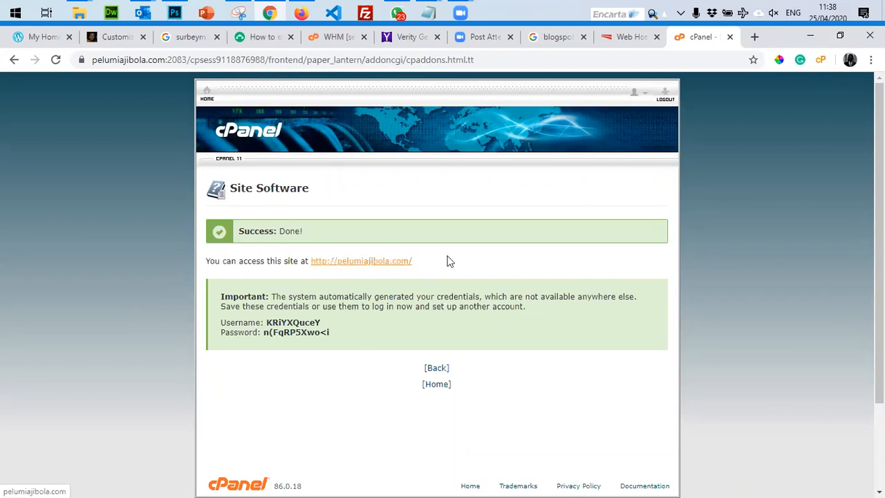
{"action": "left_click_drag", "start_coordinate": [431, 269], "coordinate": [316, 261]}
{"action": "left_click_drag", "start_coordinate": [423, 263], "coordinate": [311, 260]}
{"action": "key", "text": "ctrl+c"}
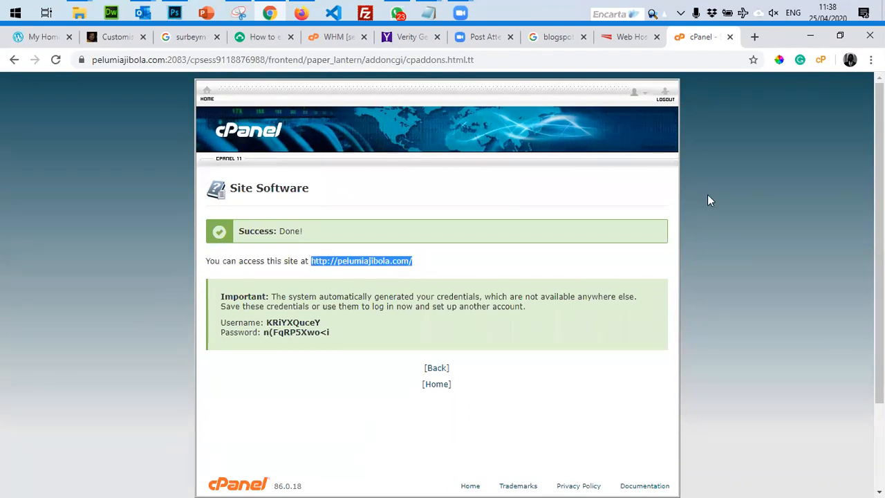
{"action": "left_click", "coordinate": [755, 37]}
{"action": "key", "text": "ctrl+v"}
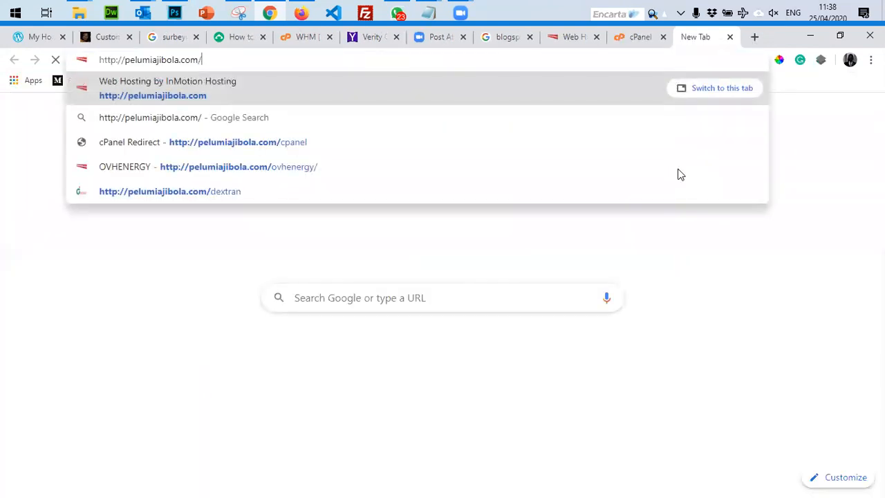
{"action": "key", "text": "Return"}
{"action": "key", "text": "F5"}
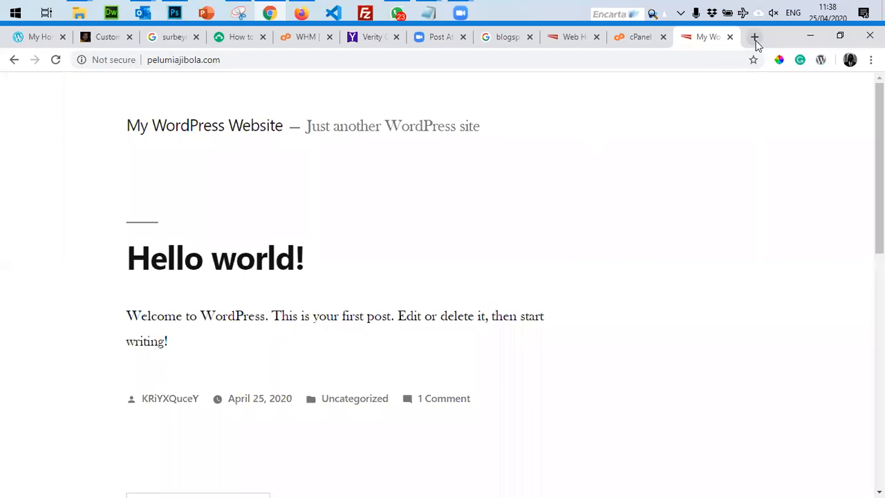
Copy the site address into another new tab and append wp-admin to it.
{"action": "left_click", "coordinate": [278, 59]}
{"action": "key", "text": "ctrl+c"}
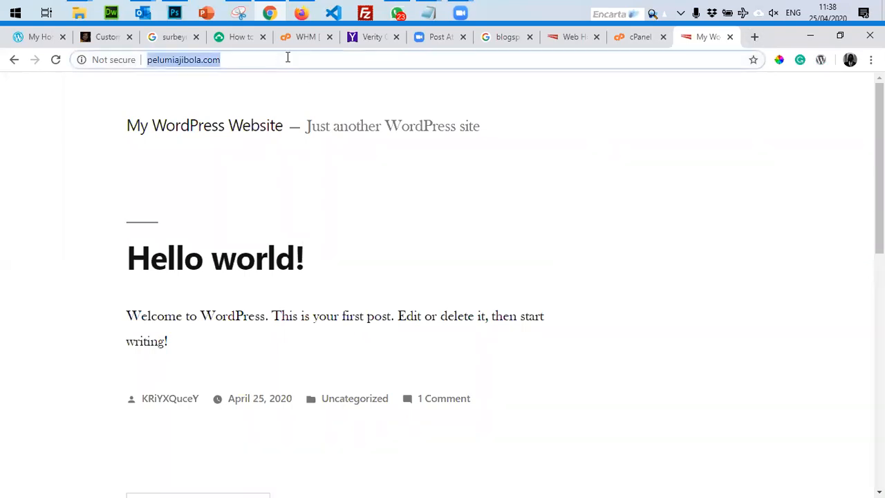
{"action": "left_click", "coordinate": [754, 37]}
{"action": "key", "text": "ctrl+v"}
{"action": "key", "text": "Return"}
{"action": "left_click", "coordinate": [716, 55]}
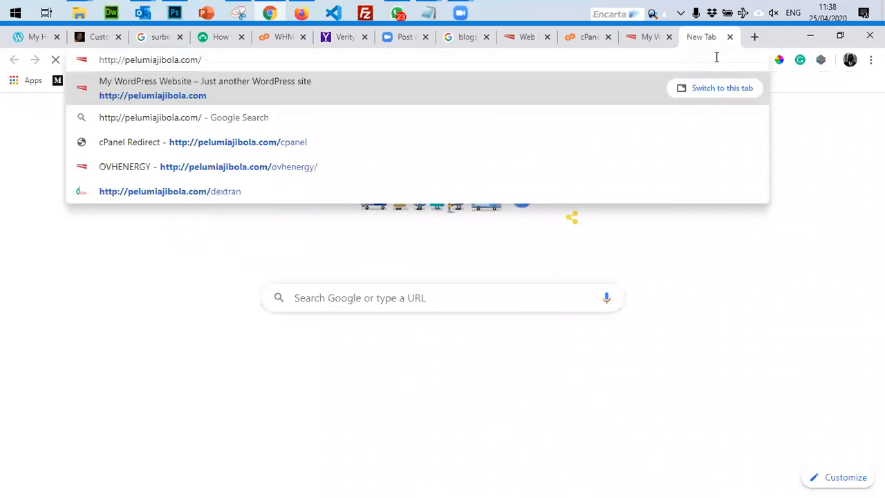
{"action": "type", "text": "wp-admi"}
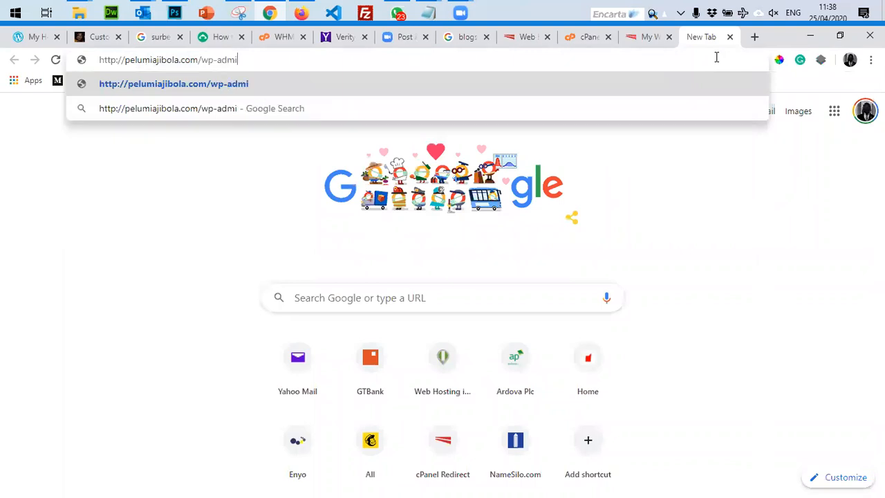
{"action": "type", "text": "n"}
Open the wp-admin login page and paste in the generated username from cPanel.
{"action": "key", "text": "Return"}
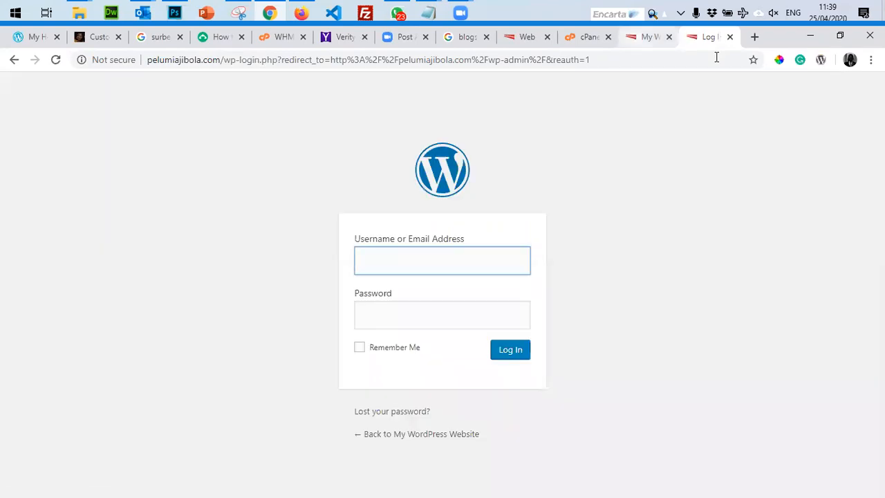
{"action": "key", "text": "ctrl+shift+Tab"}
{"action": "key", "text": "ctrl+shift+Tab"}
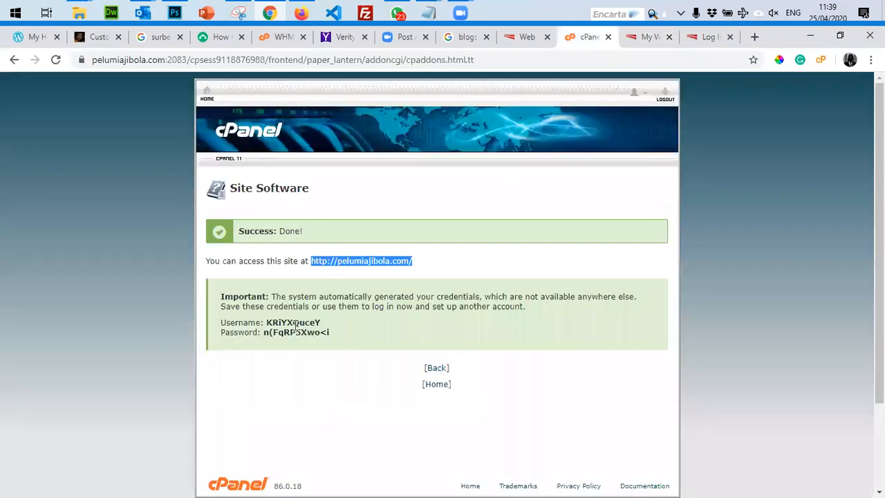
{"action": "double_click", "coordinate": [293, 322]}
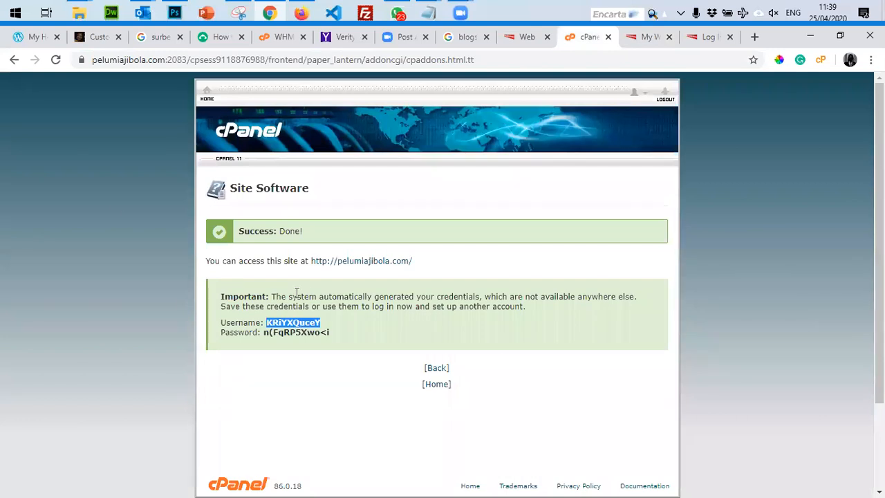
{"action": "left_click", "coordinate": [709, 37]}
{"action": "key", "text": "ctrl+v"}
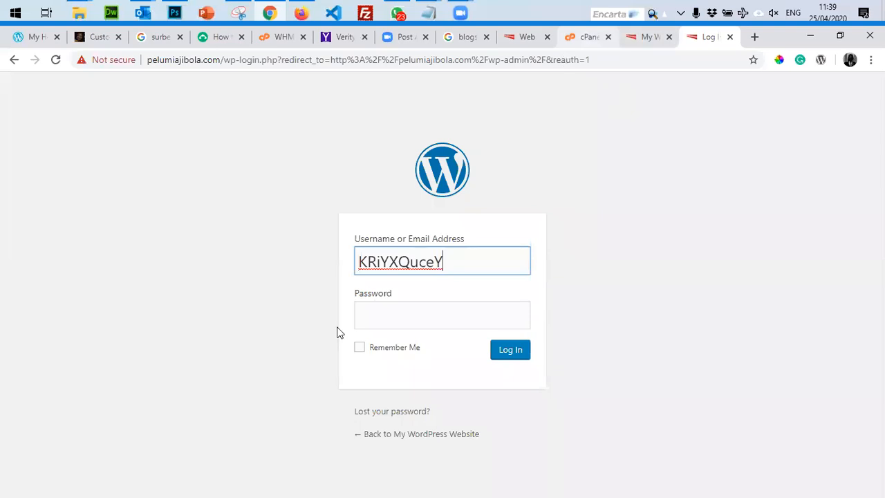
Paste the generated password, log in, and save the login in the browser.
{"action": "left_click", "coordinate": [587, 37]}
{"action": "left_click_drag", "start_coordinate": [265, 332], "coordinate": [329, 332]}
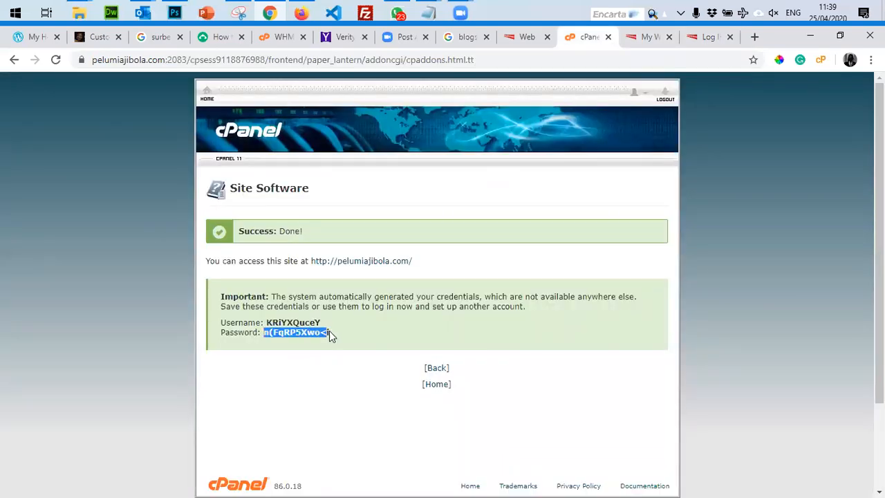
{"action": "left_click", "coordinate": [709, 37]}
{"action": "left_click", "coordinate": [460, 313]}
{"action": "key", "text": "ctrl+v"}
{"action": "left_click", "coordinate": [508, 350]}
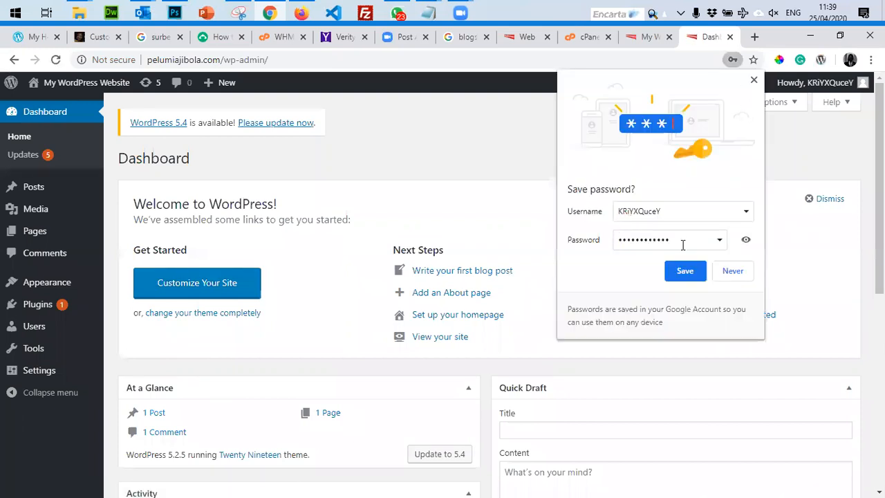
{"action": "left_click", "coordinate": [686, 272]}
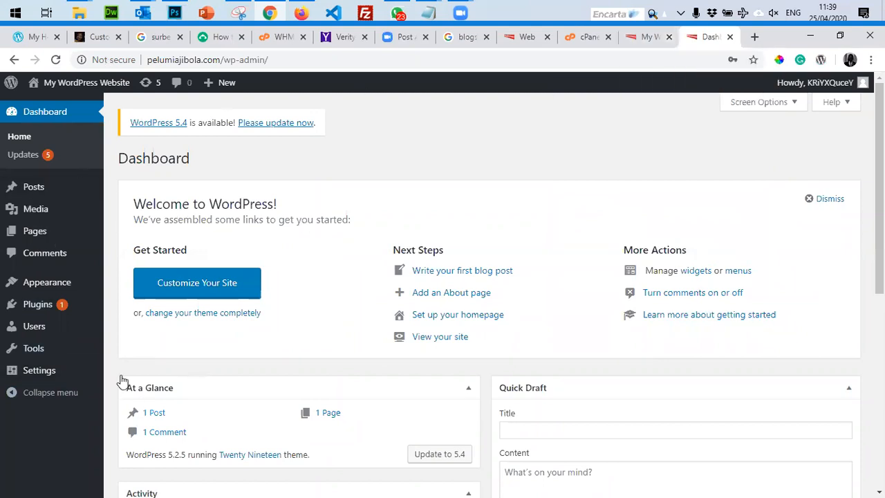
Check the live site, then return to the Dashboard and open Appearance > Themes.
{"action": "left_click", "coordinate": [639, 38]}
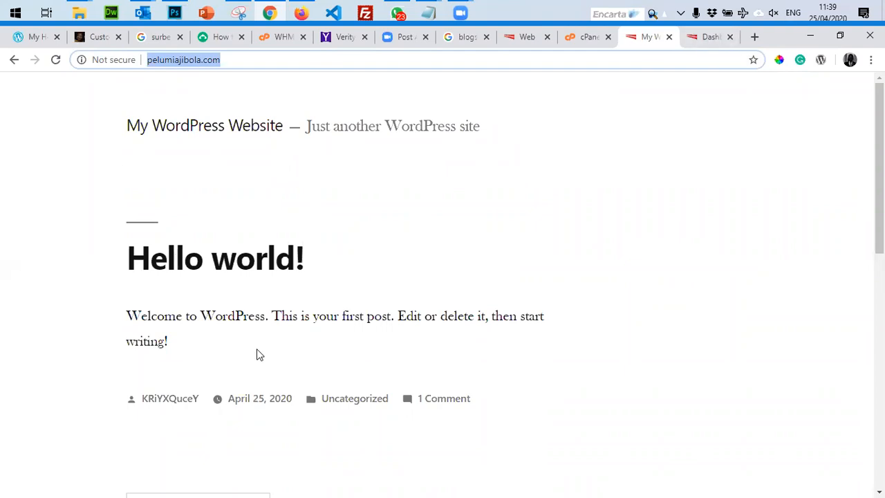
{"action": "key", "text": "ctrl+Tab"}
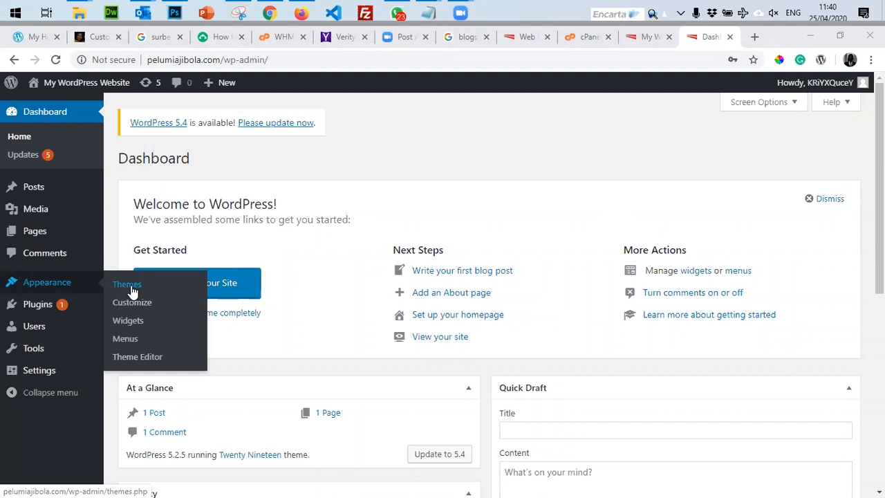
{"action": "left_click", "coordinate": [129, 285]}
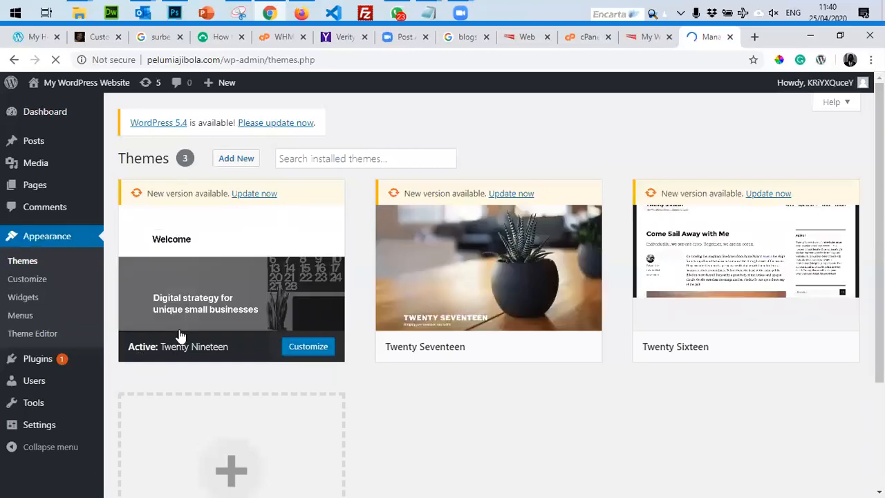
{"action": "mouse_move", "coordinate": [236, 246]}
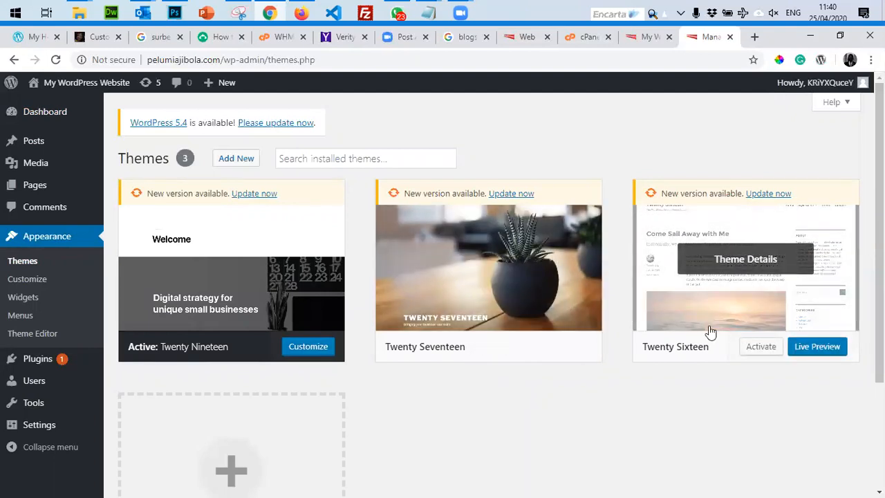
{"action": "left_click", "coordinate": [366, 161]}
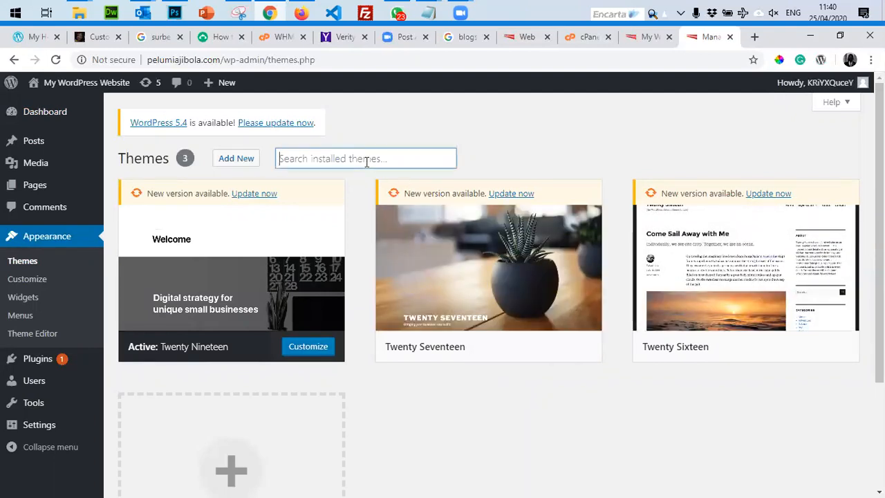
Search Add Themes for 'hospital' and browse the matching results.
{"action": "left_click", "coordinate": [235, 159]}
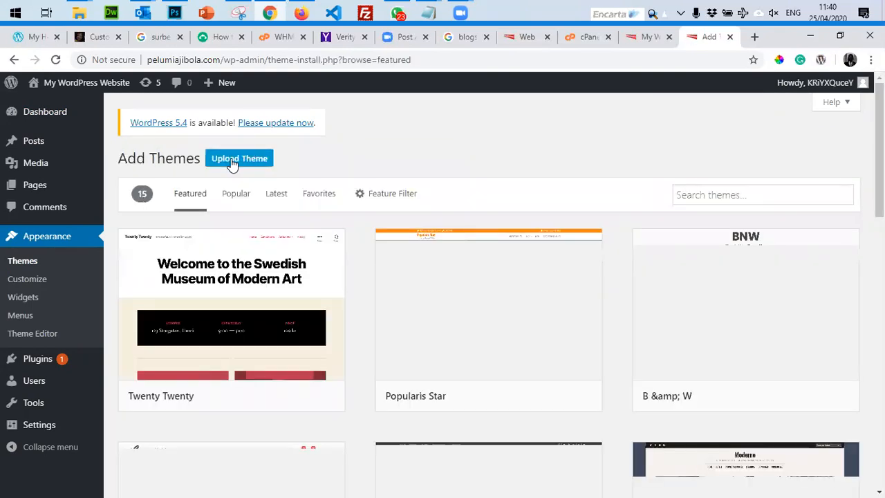
{"action": "left_click", "coordinate": [730, 199]}
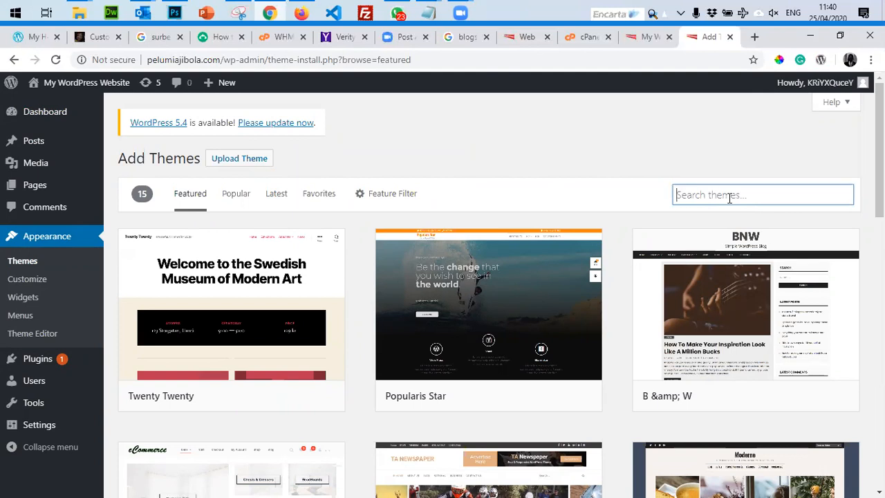
{"action": "type", "text": "hosip"}
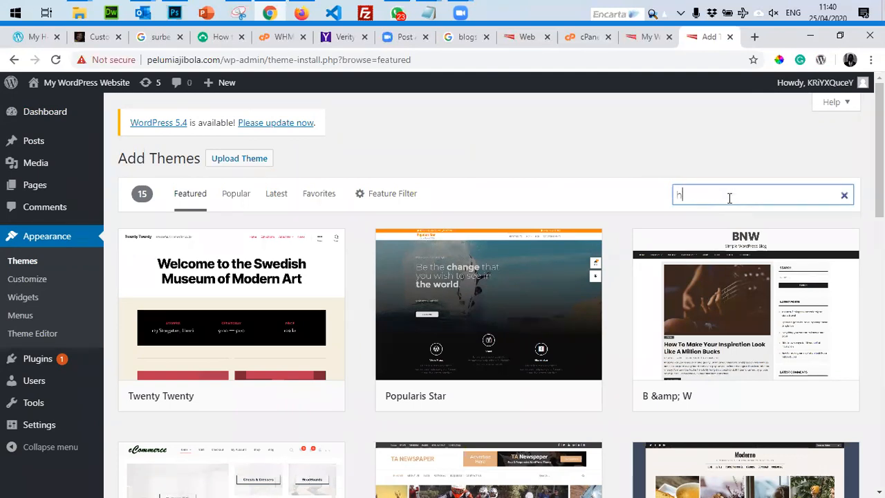
{"action": "key", "text": "BackSpace"}
{"action": "key", "text": "BackSpace"}
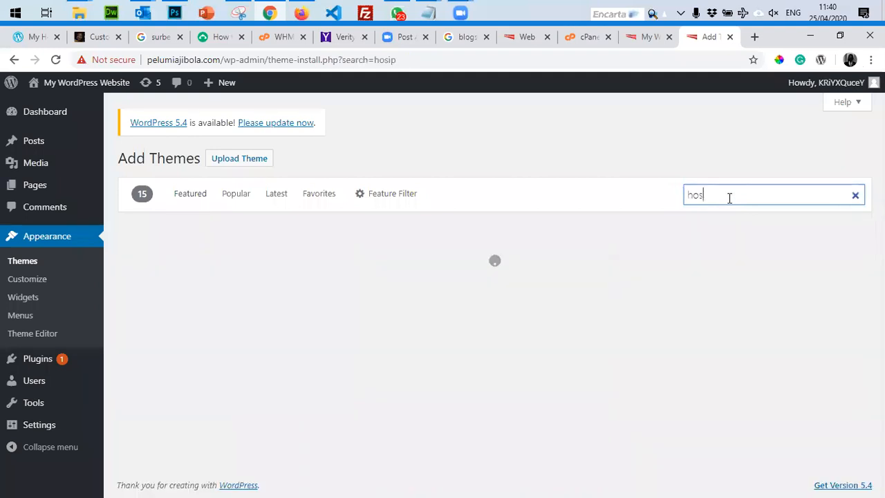
{"action": "type", "text": "pital"}
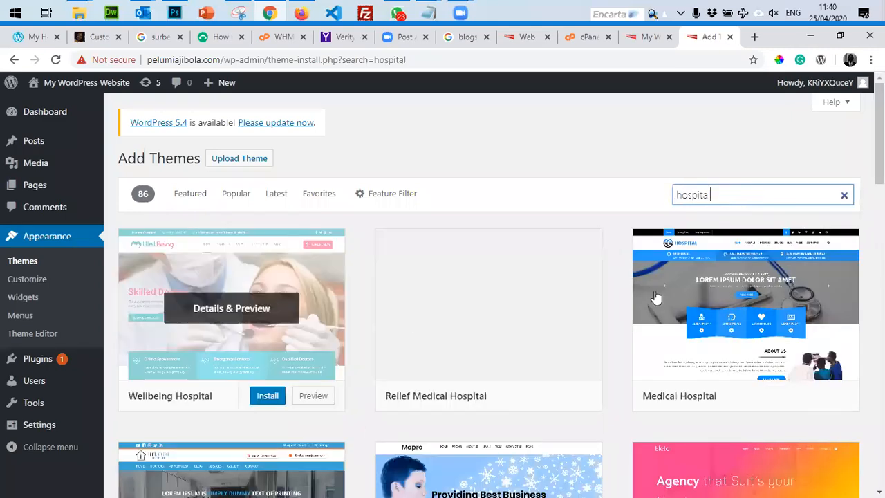
{"action": "scroll", "coordinate": [617, 346], "scroll_direction": "down", "scroll_amount": 4}
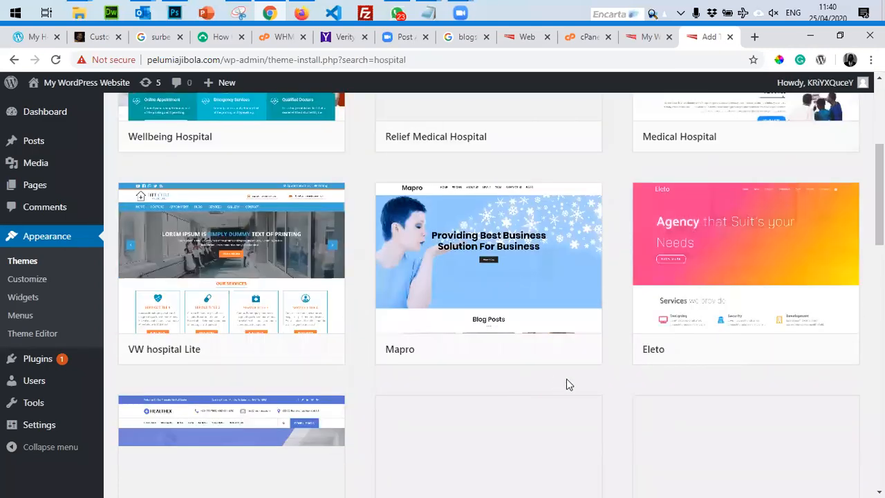
{"action": "scroll", "coordinate": [432, 421], "scroll_direction": "down", "scroll_amount": 4}
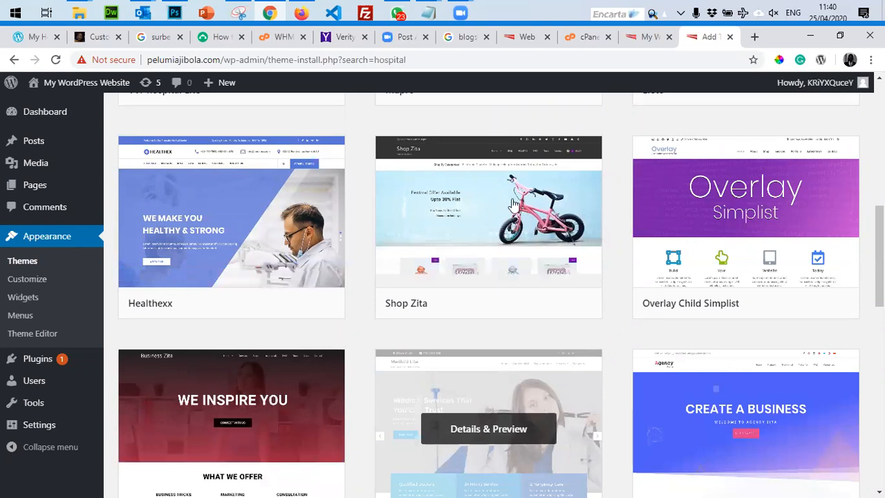
{"action": "scroll", "coordinate": [556, 482], "scroll_direction": "up", "scroll_amount": 8}
Replace the theme search term with 'blog'.
{"action": "left_click", "coordinate": [735, 191]}
{"action": "key", "text": "ctrl+a"}
{"action": "type", "text": "b"}
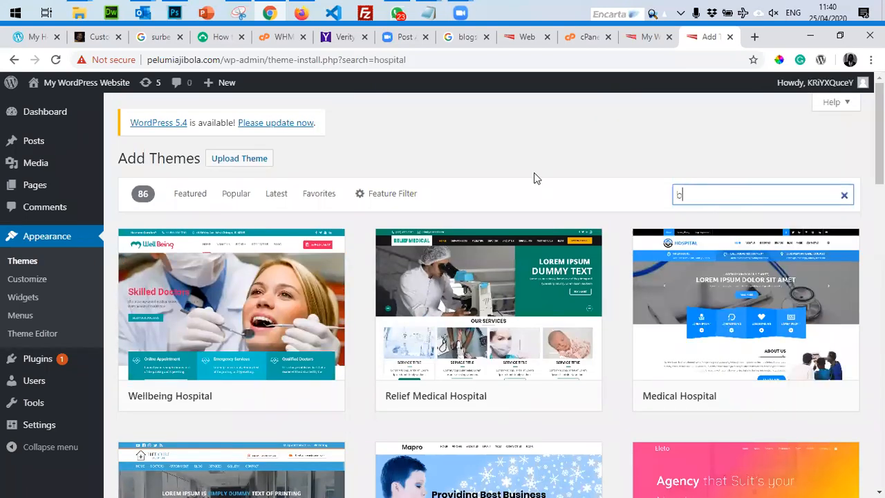
{"action": "type", "text": "log"}
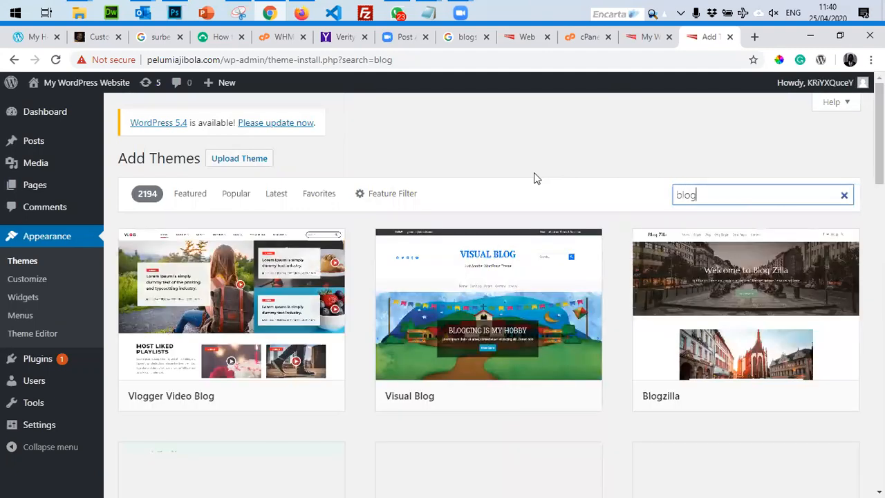
Scroll through the 'blog' theme results until the Dart Blog card is found.
{"action": "scroll", "coordinate": [493, 277], "scroll_direction": "down", "scroll_amount": 6}
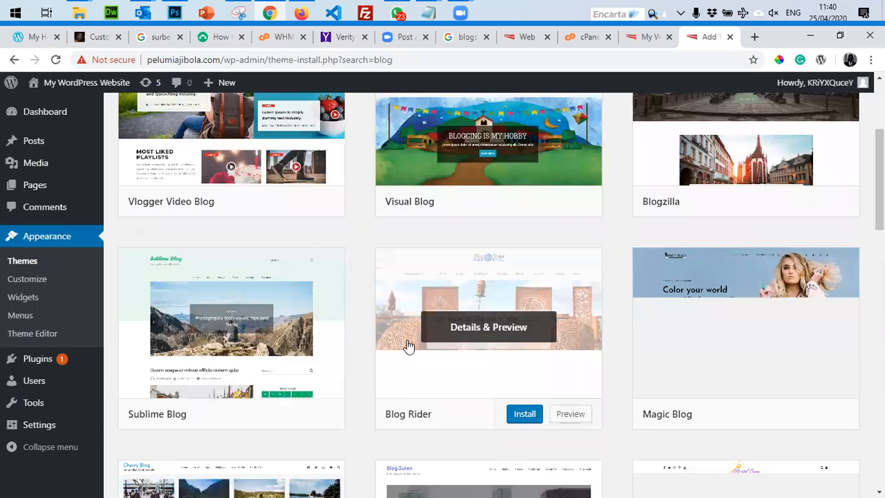
{"action": "scroll", "coordinate": [613, 357], "scroll_direction": "down", "scroll_amount": 5}
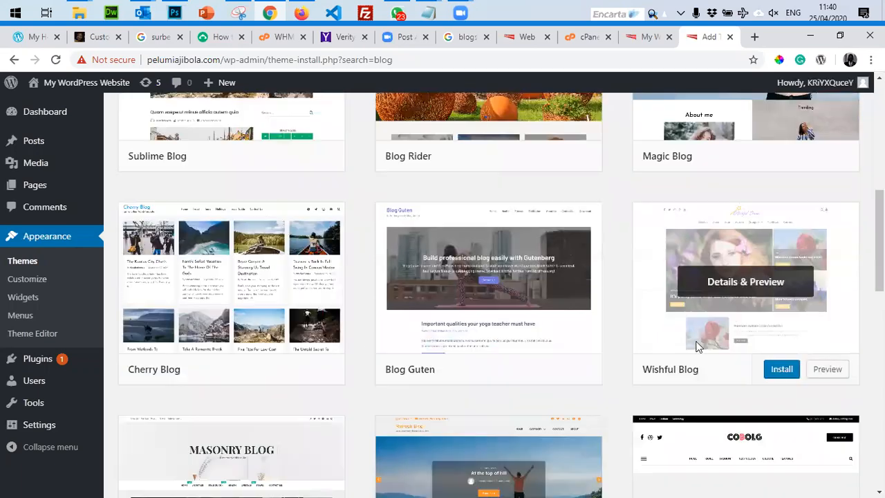
{"action": "scroll", "coordinate": [735, 292], "scroll_direction": "down", "scroll_amount": 8}
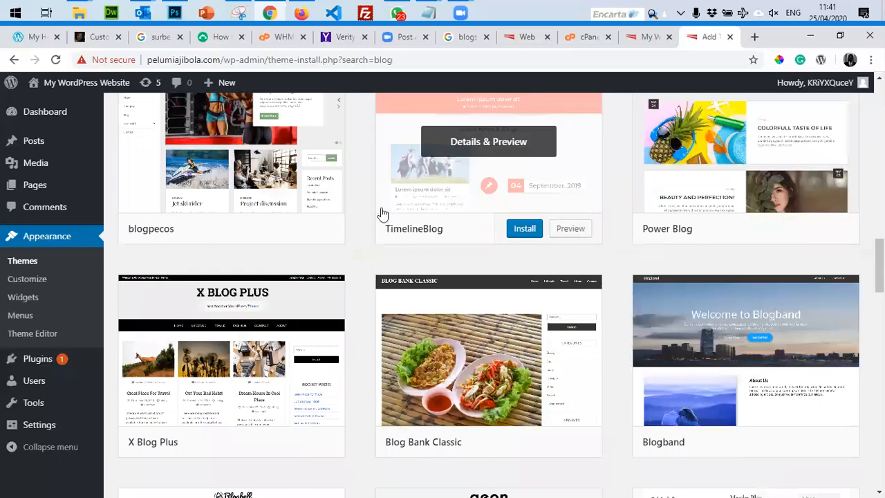
{"action": "scroll", "coordinate": [381, 228], "scroll_direction": "up", "scroll_amount": 2}
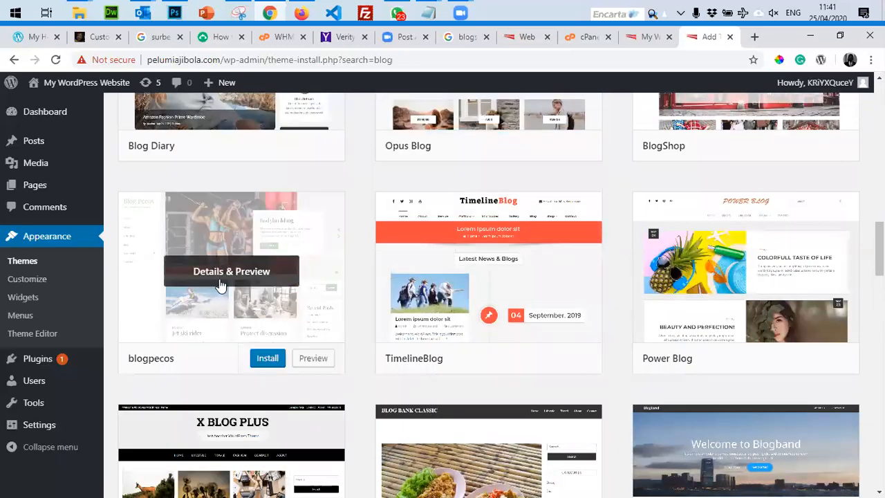
{"action": "scroll", "coordinate": [221, 285], "scroll_direction": "down", "scroll_amount": 7}
{"action": "scroll", "coordinate": [220, 285], "scroll_direction": "down", "scroll_amount": 4}
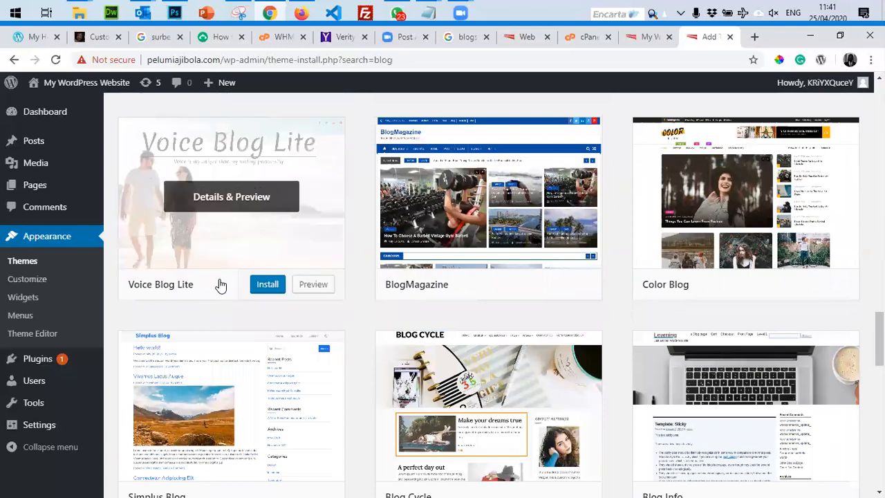
{"action": "scroll", "coordinate": [264, 356], "scroll_direction": "down", "scroll_amount": 4}
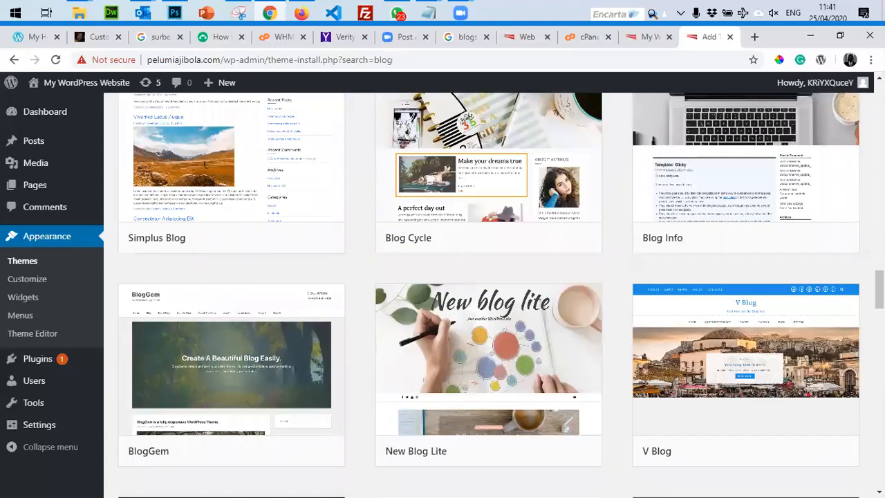
{"action": "scroll", "coordinate": [815, 480], "scroll_direction": "down", "scroll_amount": 4}
{"action": "scroll", "coordinate": [816, 479], "scroll_direction": "down", "scroll_amount": 4}
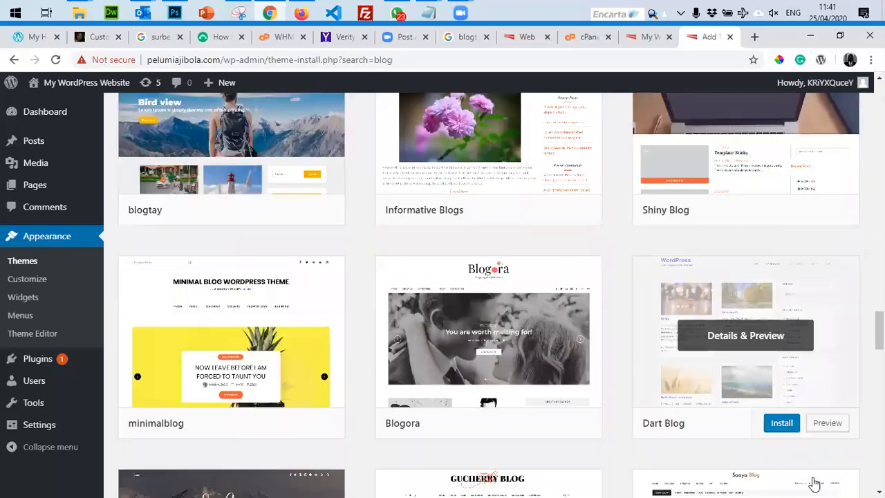
{"action": "scroll", "coordinate": [811, 482], "scroll_direction": "down", "scroll_amount": 3}
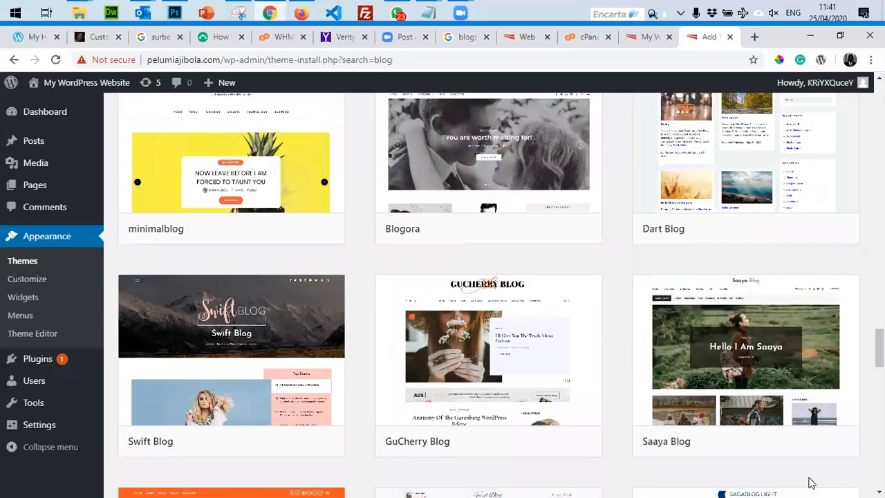
{"action": "scroll", "coordinate": [781, 418], "scroll_direction": "up", "scroll_amount": 1}
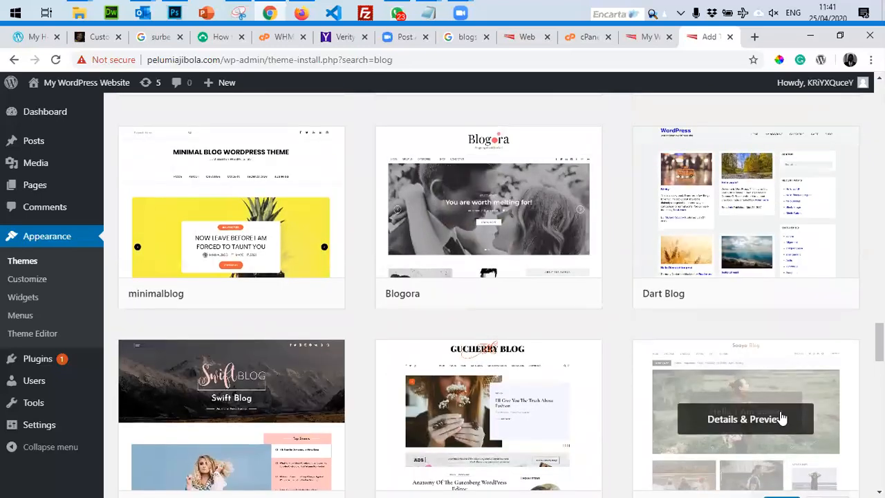
{"action": "scroll", "coordinate": [541, 374], "scroll_direction": "down", "scroll_amount": 4}
{"action": "scroll", "coordinate": [542, 374], "scroll_direction": "down", "scroll_amount": 5}
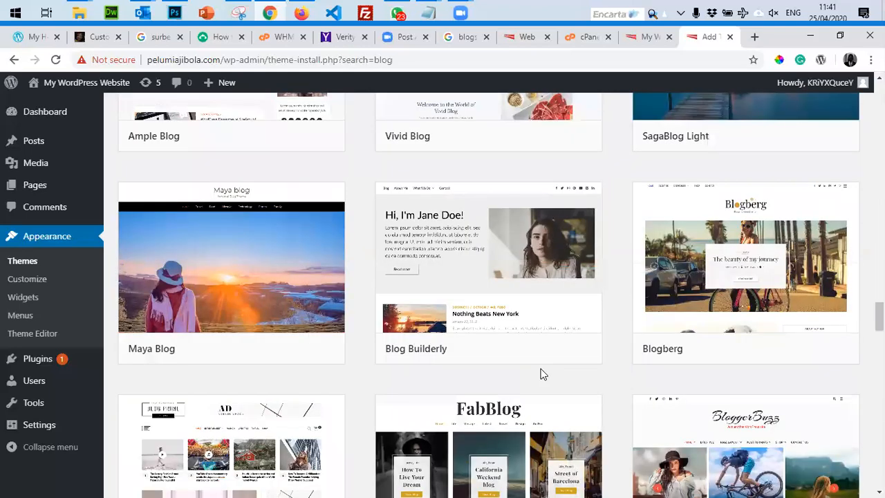
{"action": "scroll", "coordinate": [541, 374], "scroll_direction": "down", "scroll_amount": 7}
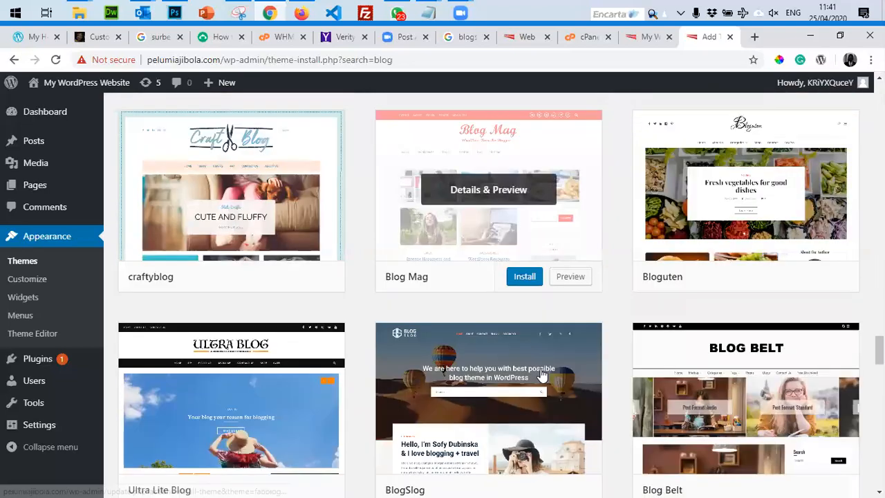
{"action": "scroll", "coordinate": [541, 374], "scroll_direction": "down", "scroll_amount": 8}
{"action": "scroll", "coordinate": [541, 374], "scroll_direction": "up", "scroll_amount": 8}
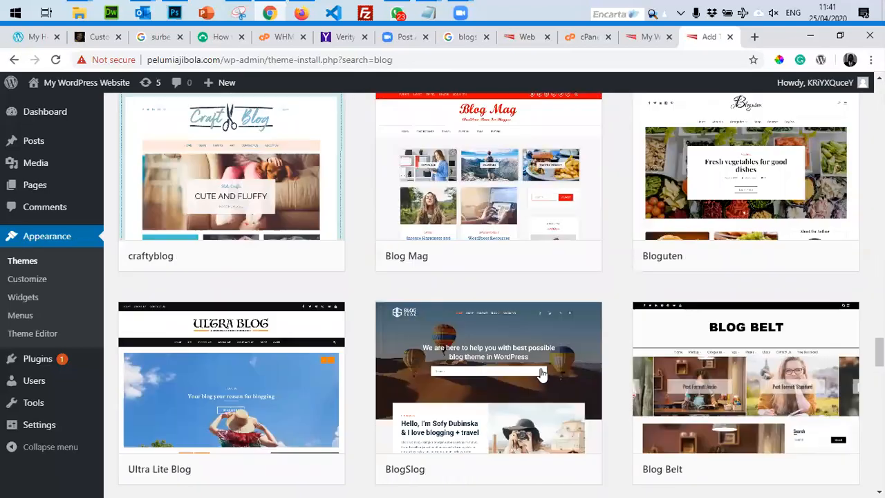
{"action": "scroll", "coordinate": [541, 374], "scroll_direction": "up", "scroll_amount": 14}
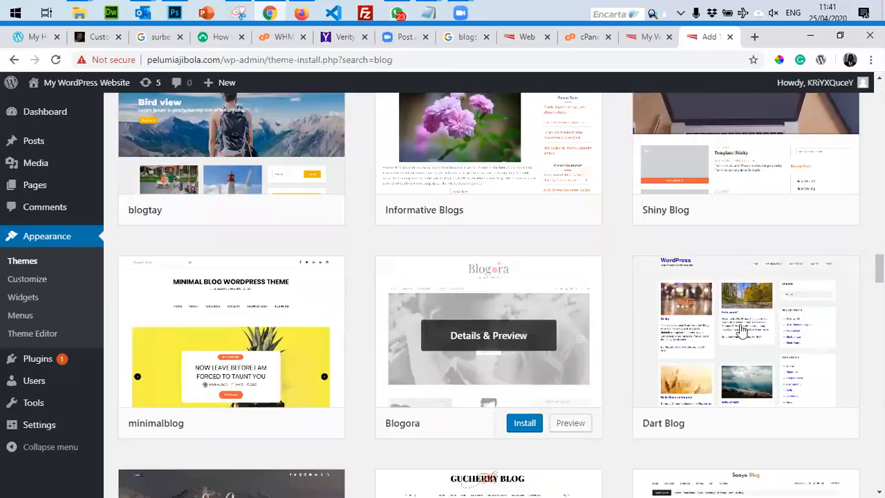
{"action": "mouse_move", "coordinate": [731, 332]}
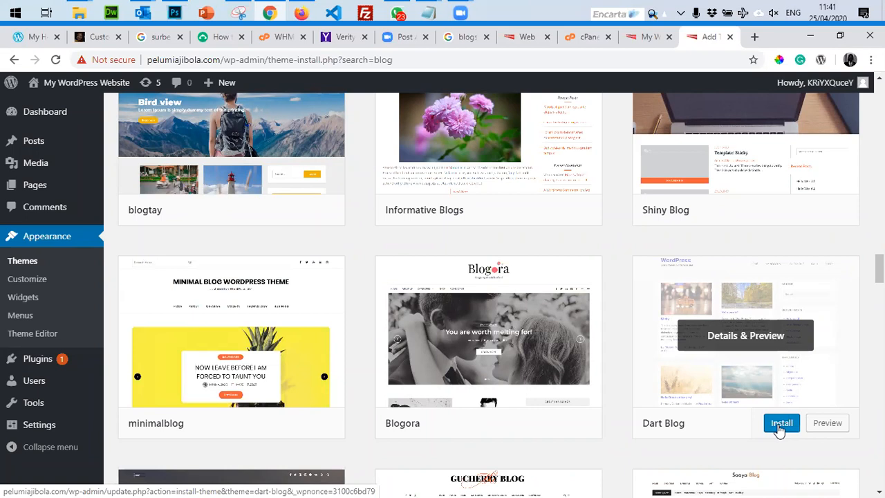
Install and activate the Dart Blog theme, then view the live site.
{"action": "left_click", "coordinate": [781, 428]}
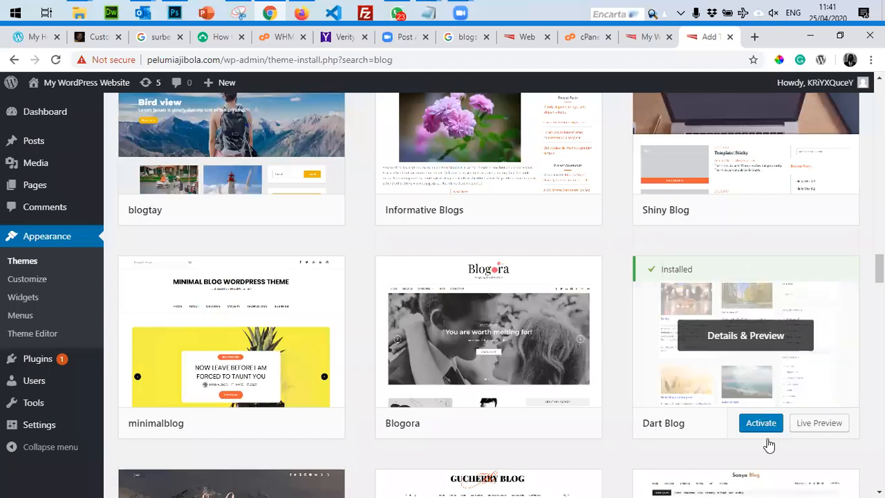
{"action": "left_click", "coordinate": [762, 422]}
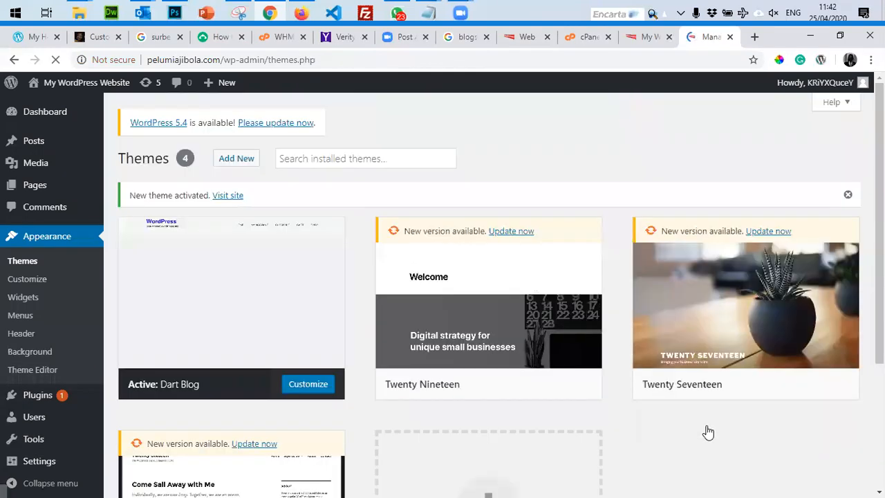
{"action": "left_click", "coordinate": [647, 37]}
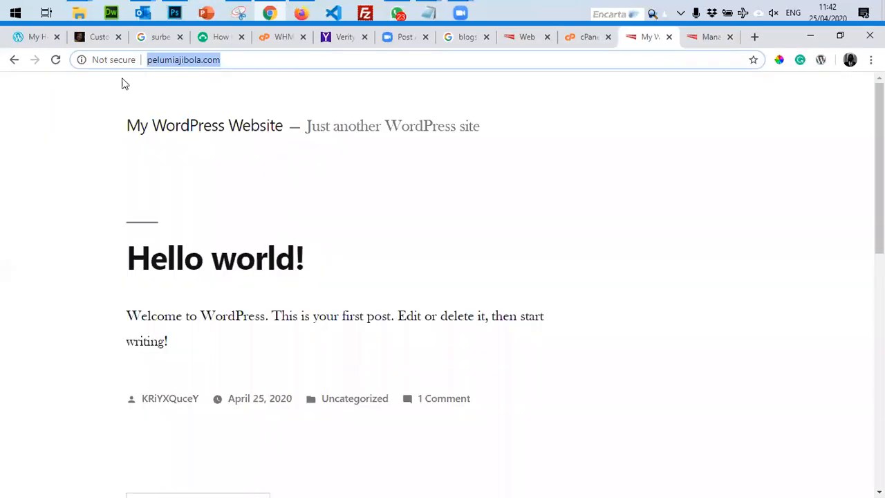
{"action": "left_click", "coordinate": [57, 60]}
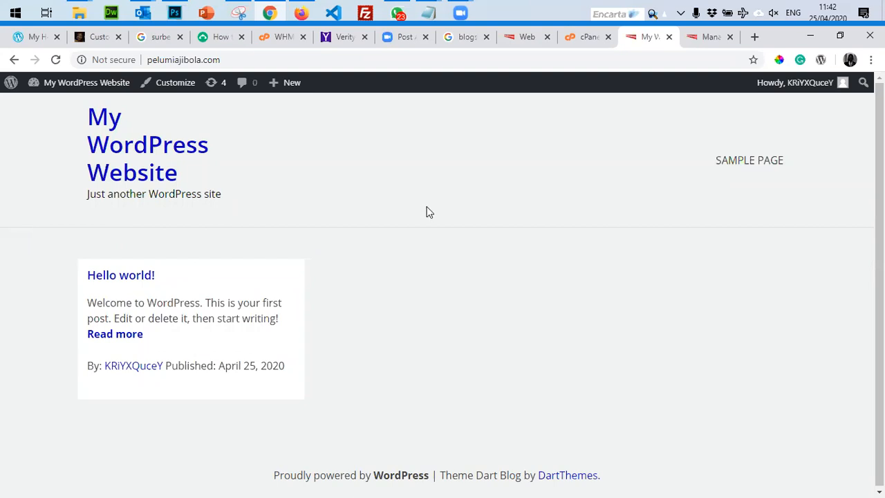
{"action": "left_click", "coordinate": [692, 44]}
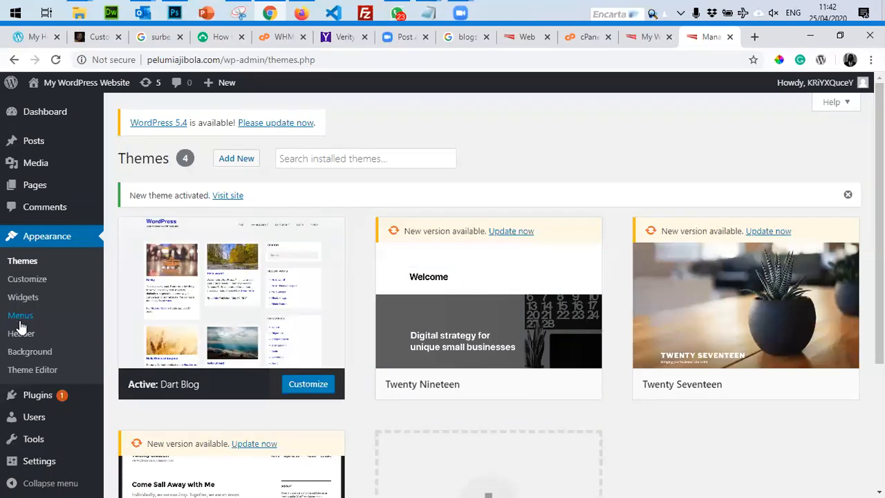
Open the Customizer and look through Site layout, Footer and Site Identity sections.
{"action": "left_click", "coordinate": [25, 280]}
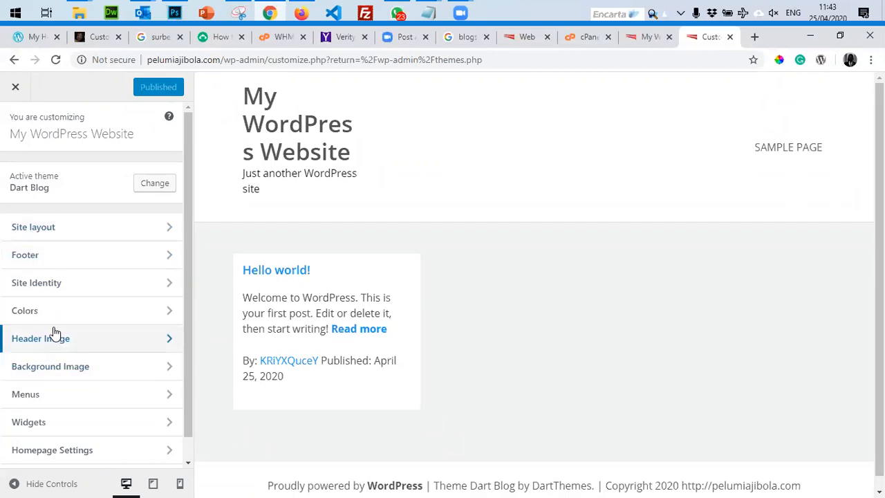
{"action": "left_click", "coordinate": [35, 230]}
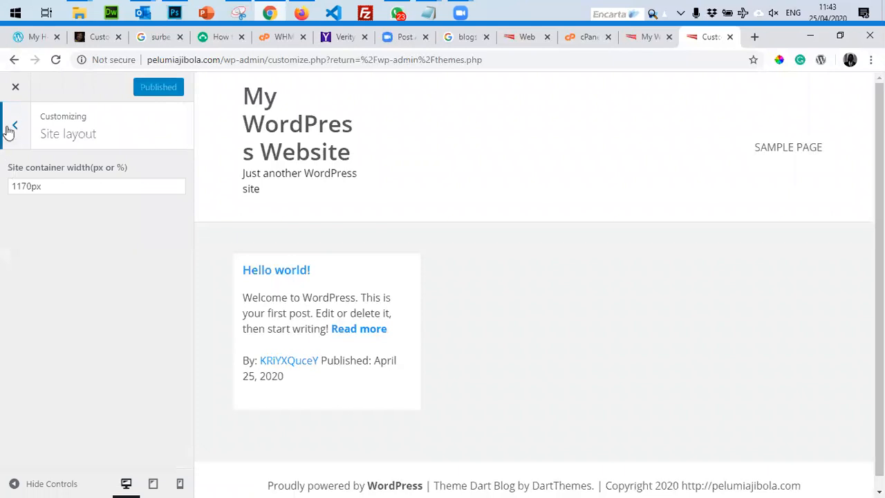
{"action": "left_click", "coordinate": [14, 128]}
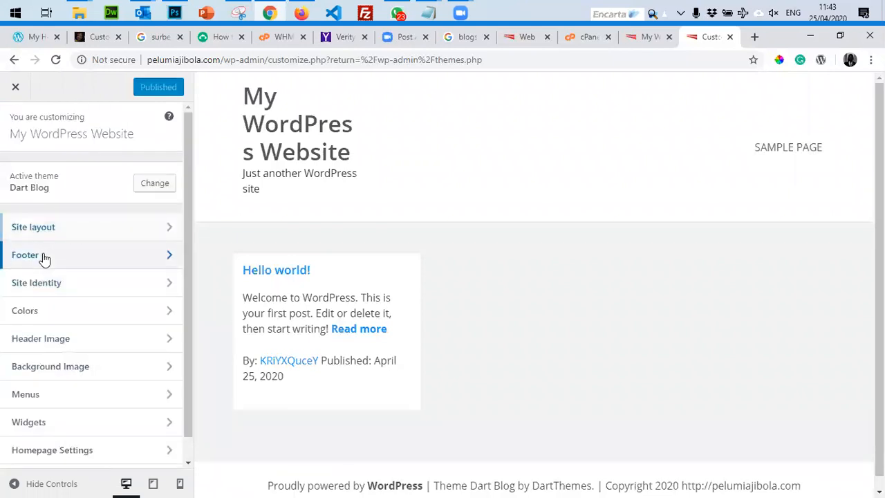
{"action": "left_click", "coordinate": [44, 255]}
{"action": "left_click", "coordinate": [20, 121]}
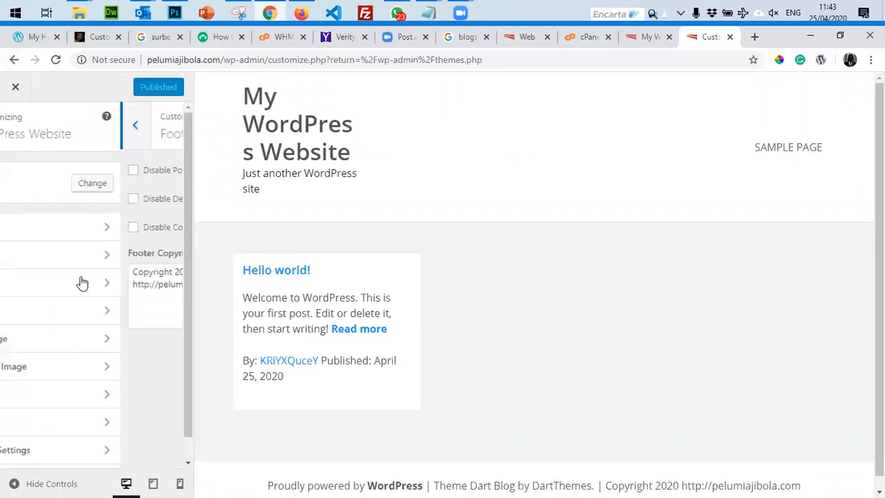
{"action": "left_click", "coordinate": [48, 283]}
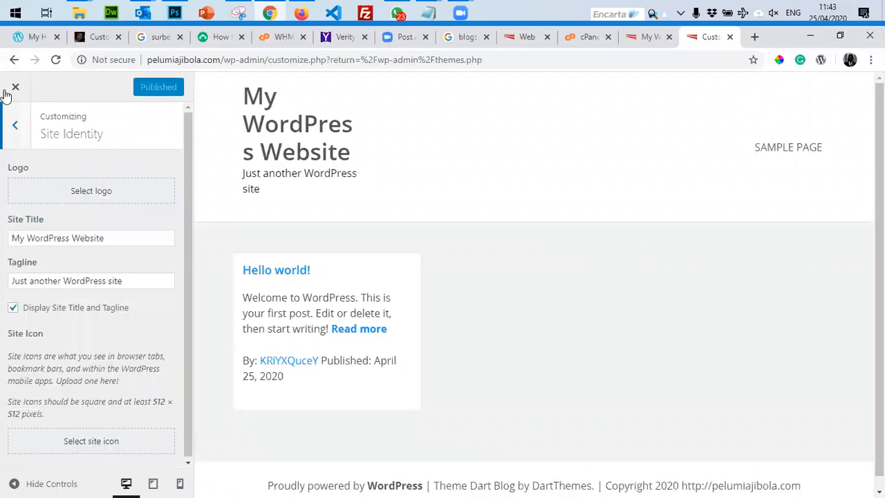
{"action": "left_click", "coordinate": [13, 129]}
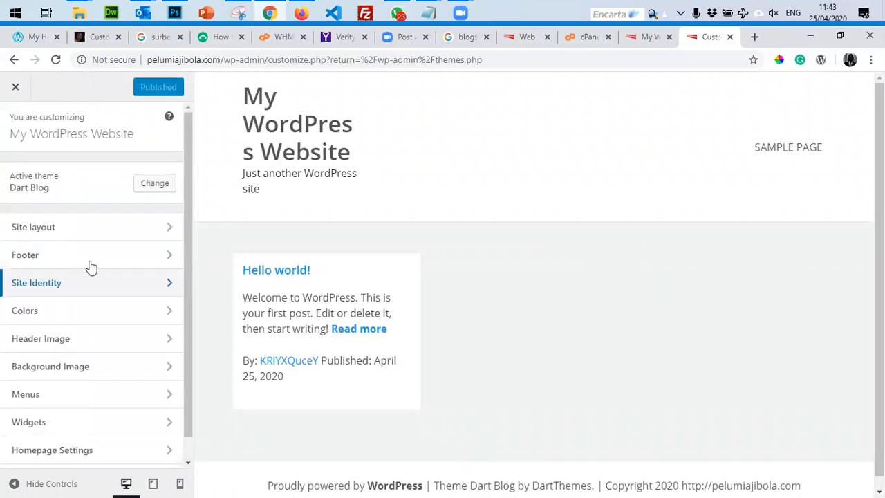
{"action": "left_click", "coordinate": [73, 288]}
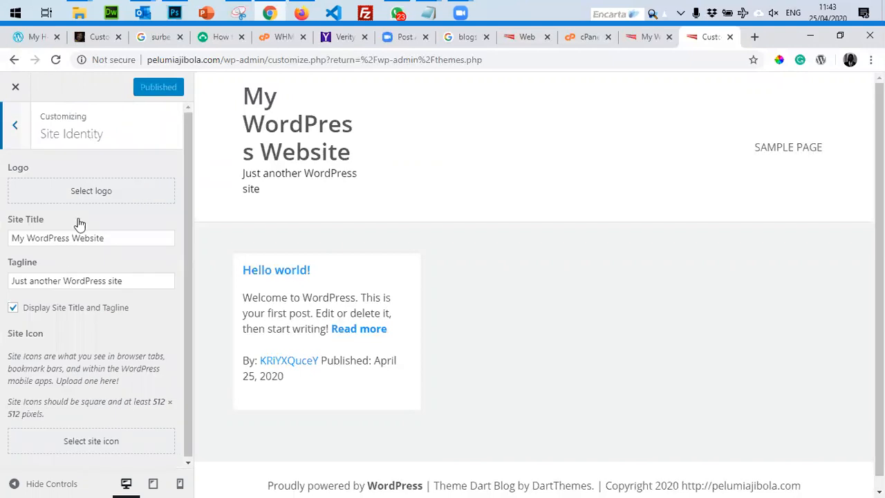
Set the site title to the owner's name and tagline to 'No 1. HR Coach in Naija'.
{"action": "left_click_drag", "start_coordinate": [130, 237], "coordinate": [3, 225]}
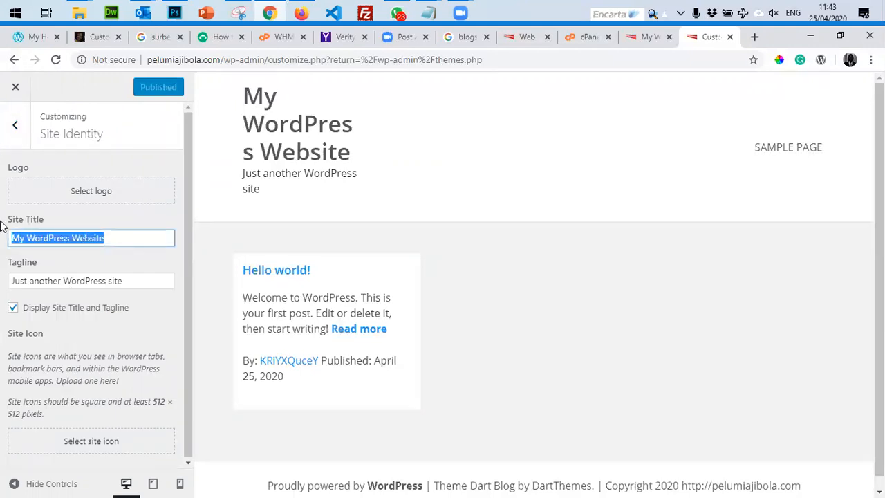
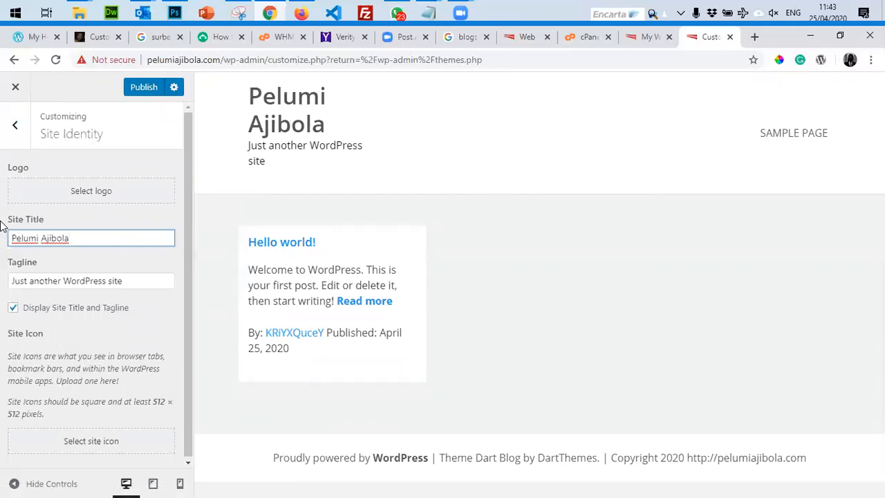
{"action": "left_click_drag", "start_coordinate": [141, 280], "coordinate": [3, 306]}
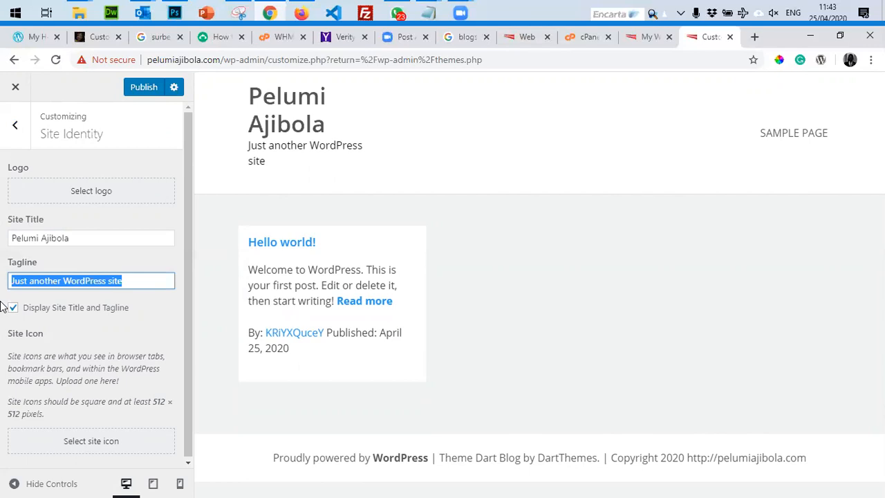
{"action": "type", "text": "No 1. "}
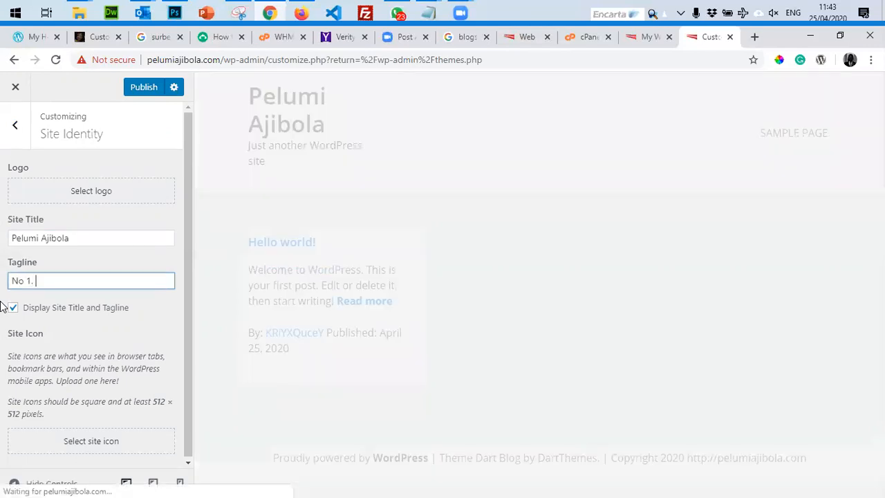
{"action": "type", "text": "HR practic"}
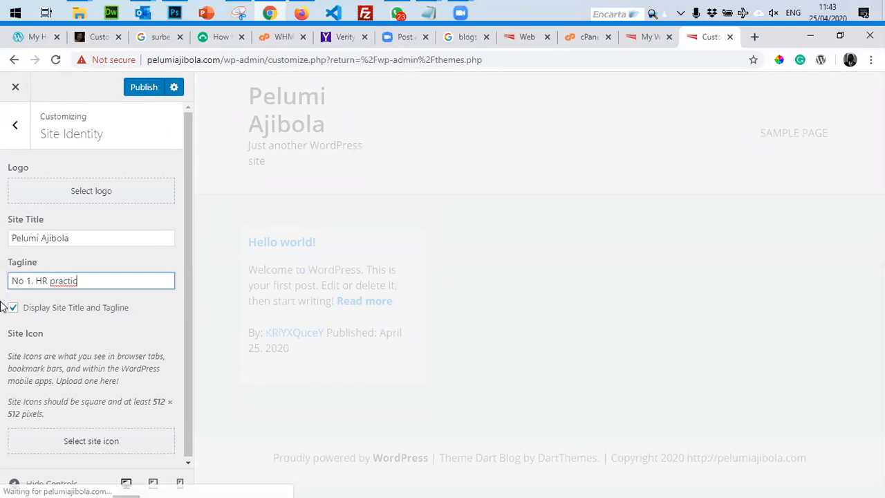
{"action": "key", "text": "BackSpace"}
{"action": "key", "text": "BackSpace"}
{"action": "key", "text": "BackSpace"}
{"action": "key", "text": "BackSpace"}
{"action": "key", "text": "BackSpace"}
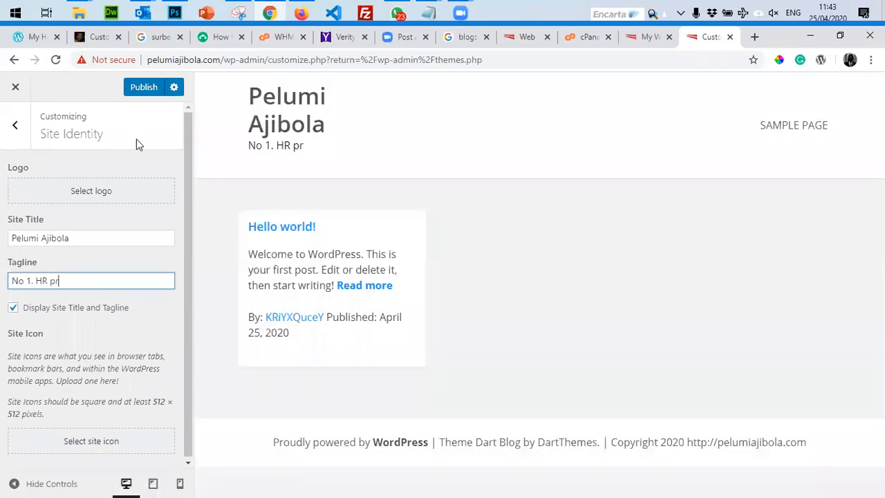
{"action": "double_click", "coordinate": [86, 279]}
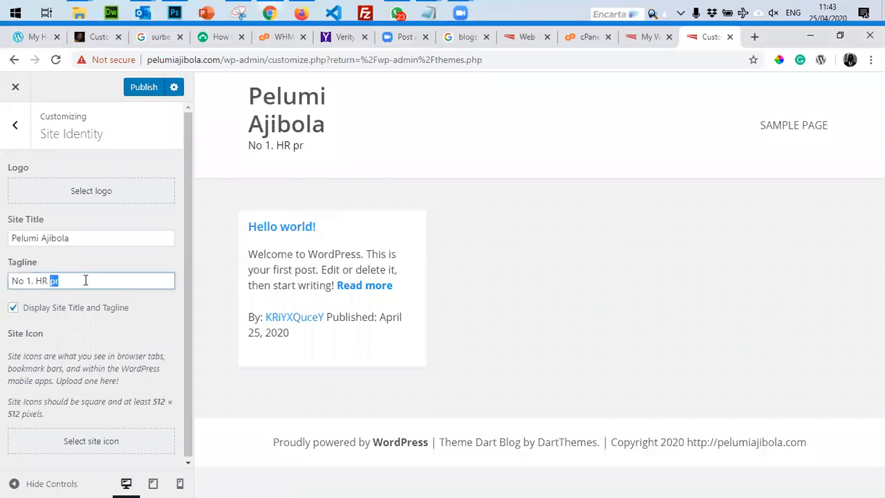
{"action": "type", "text": "C"}
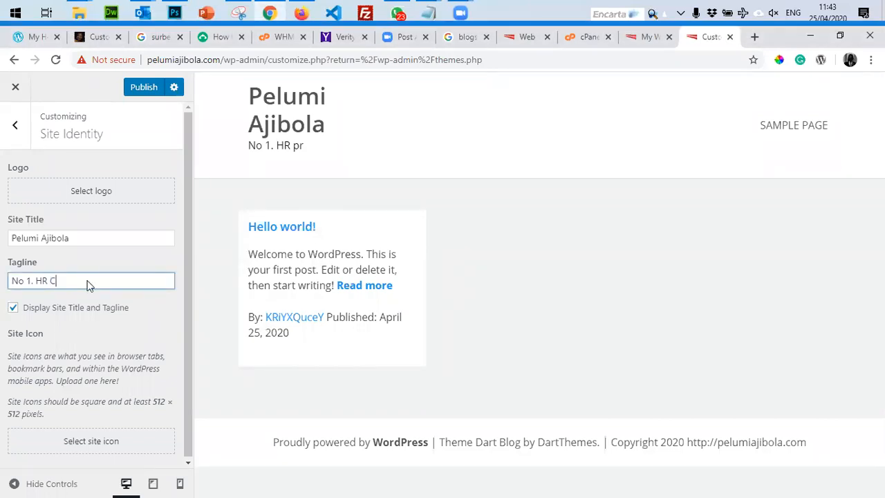
{"action": "type", "text": "oach in Naija"}
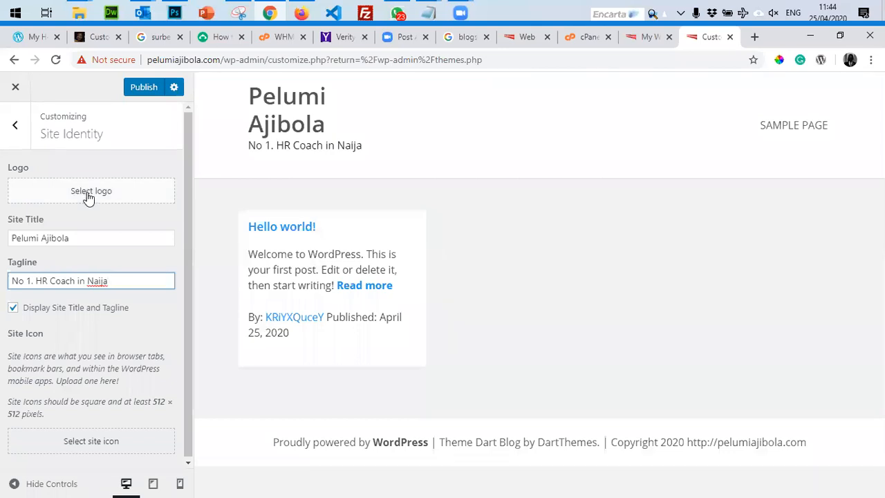
{"action": "left_click", "coordinate": [88, 199]}
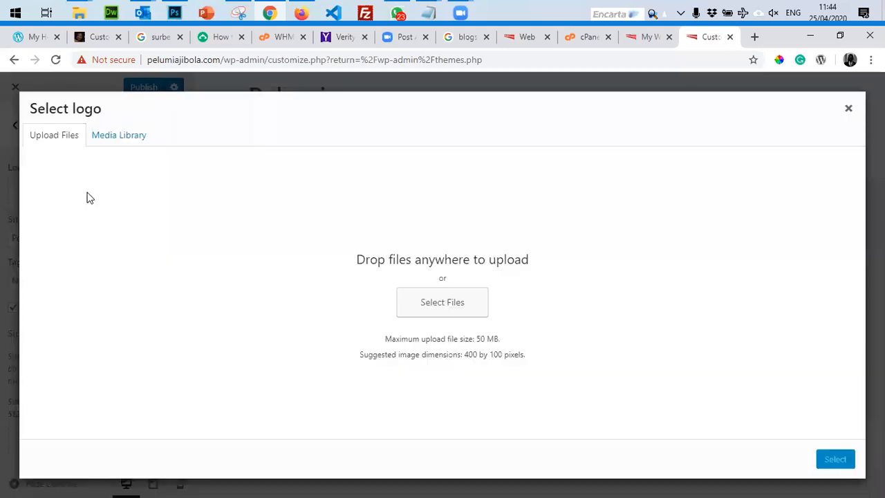
Browse the computer to the Pictures folder to find the logo file.
{"action": "left_click", "coordinate": [434, 314]}
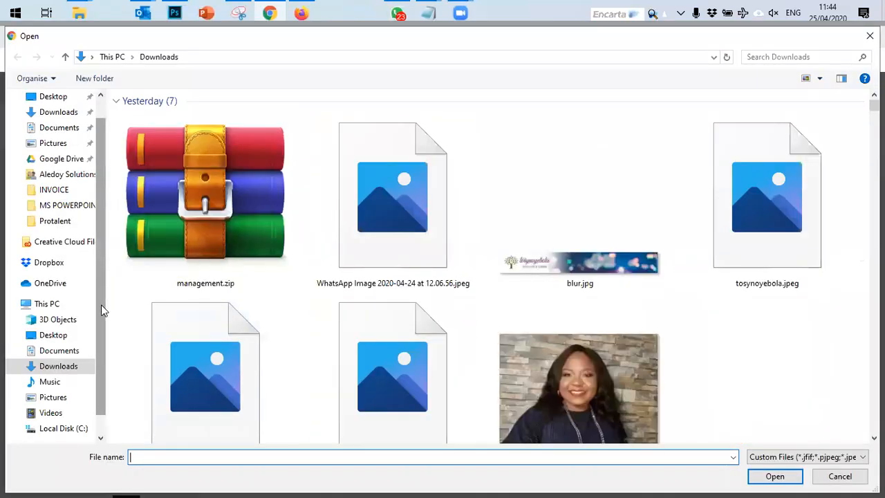
{"action": "scroll", "coordinate": [761, 318], "scroll_direction": "down", "scroll_amount": 10}
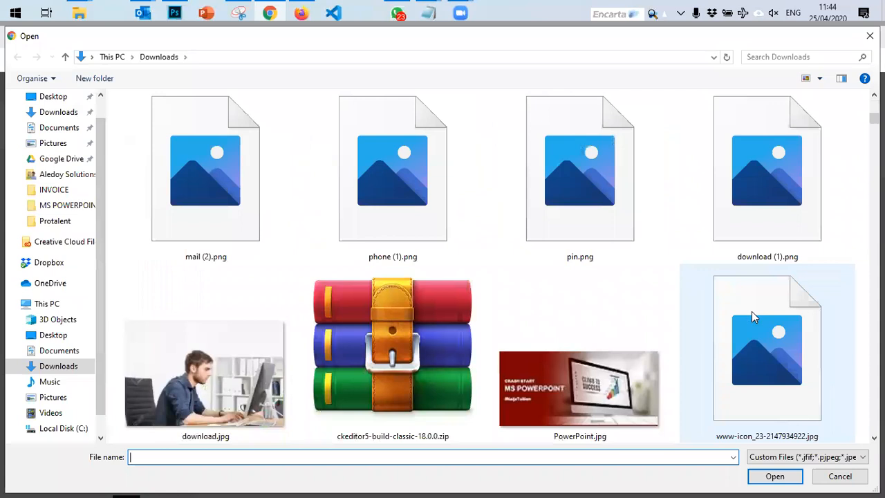
{"action": "scroll", "coordinate": [740, 114], "scroll_direction": "down", "scroll_amount": 10}
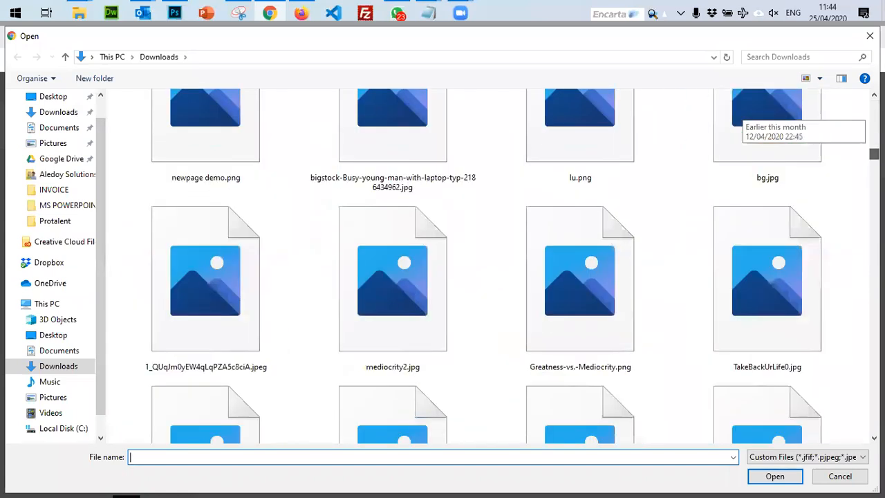
{"action": "scroll", "coordinate": [740, 114], "scroll_direction": "down", "scroll_amount": 10}
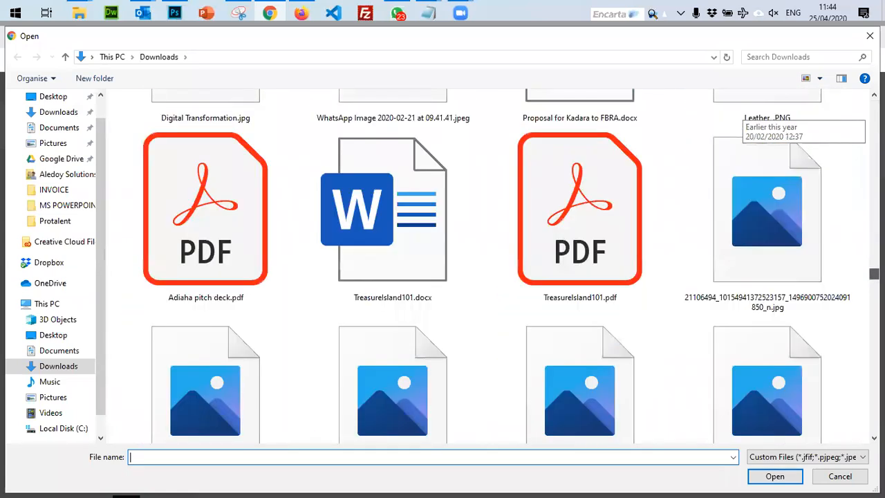
{"action": "scroll", "coordinate": [740, 114], "scroll_direction": "down", "scroll_amount": 10}
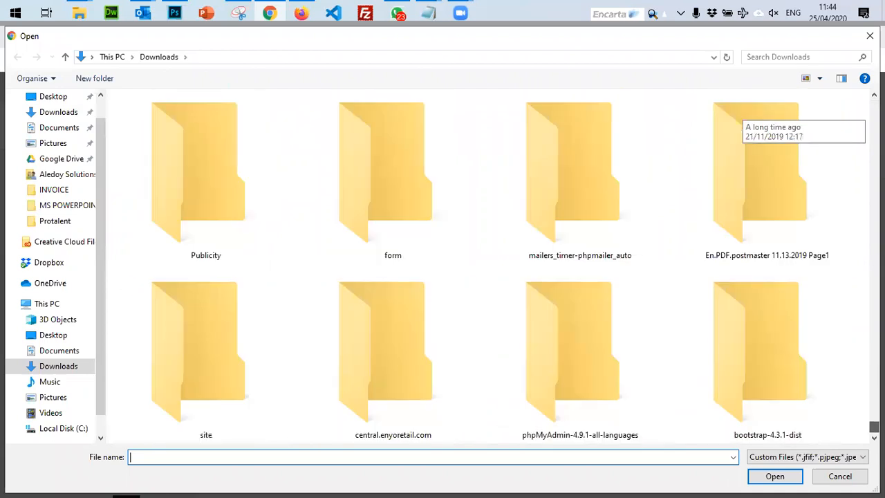
{"action": "scroll", "coordinate": [740, 114], "scroll_direction": "up", "scroll_amount": 8}
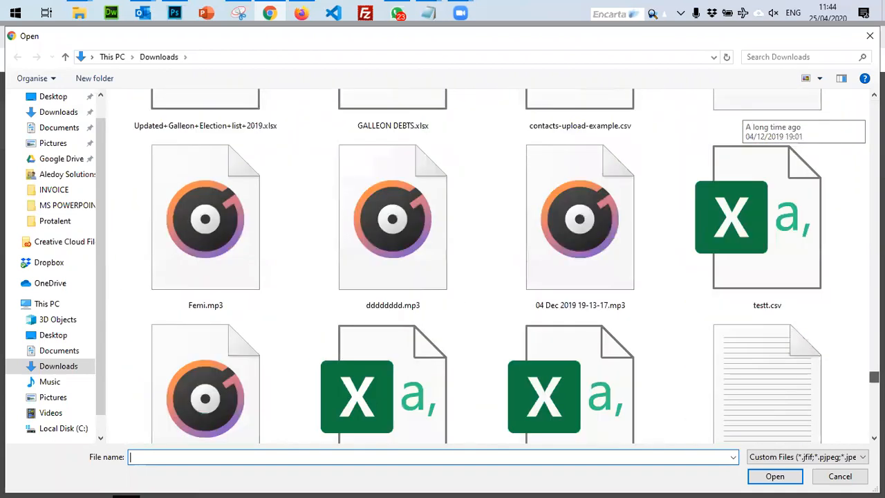
{"action": "scroll", "coordinate": [740, 114], "scroll_direction": "up", "scroll_amount": 5}
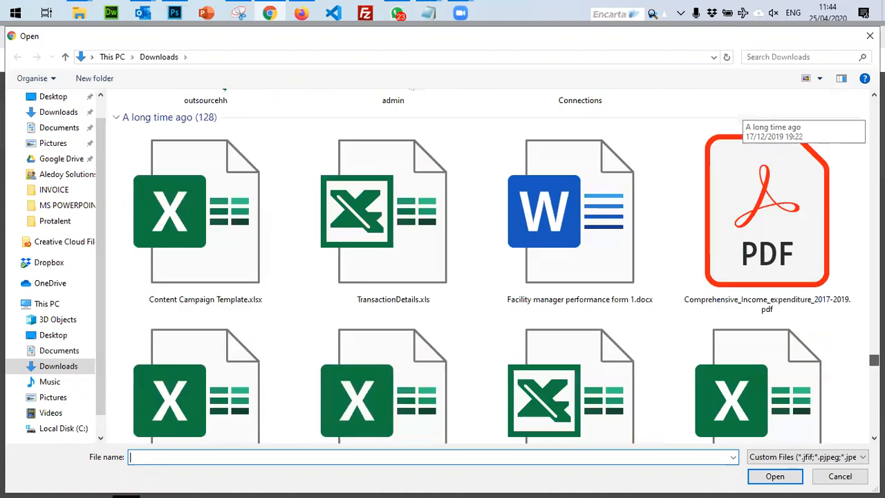
{"action": "scroll", "coordinate": [740, 114], "scroll_direction": "up", "scroll_amount": 2}
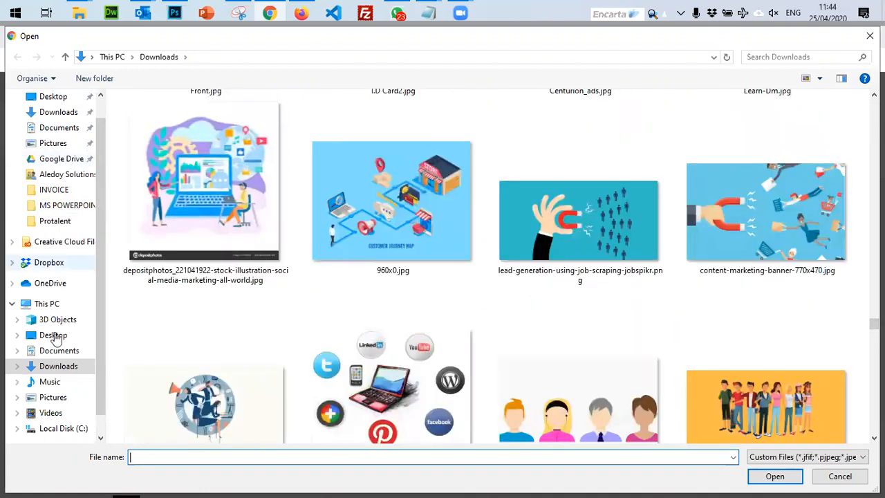
{"action": "left_click", "coordinate": [54, 397]}
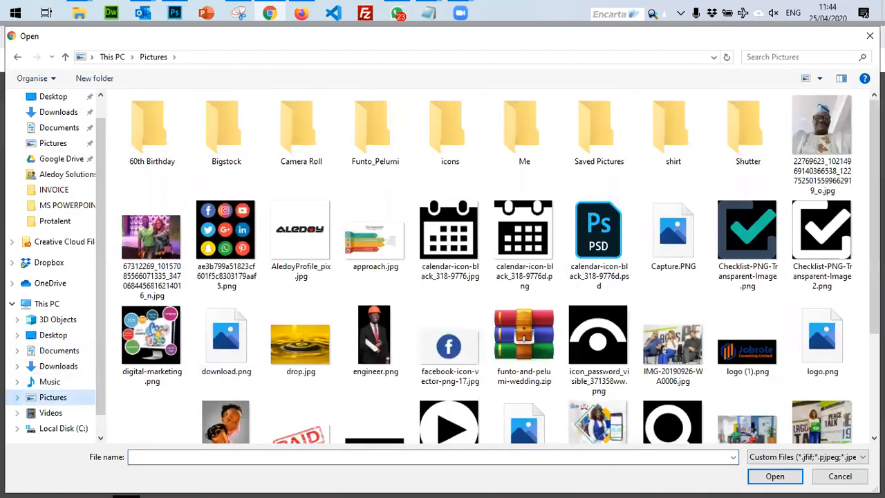
Upload logo.png to the media library and select it as the logo.
{"action": "scroll", "coordinate": [812, 226], "scroll_direction": "down", "scroll_amount": 3}
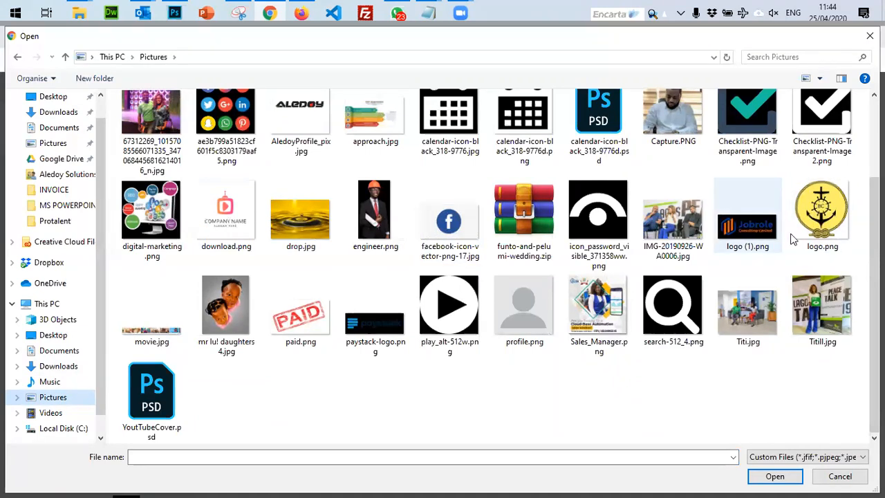
{"action": "scroll", "coordinate": [815, 229], "scroll_direction": "up", "scroll_amount": 3}
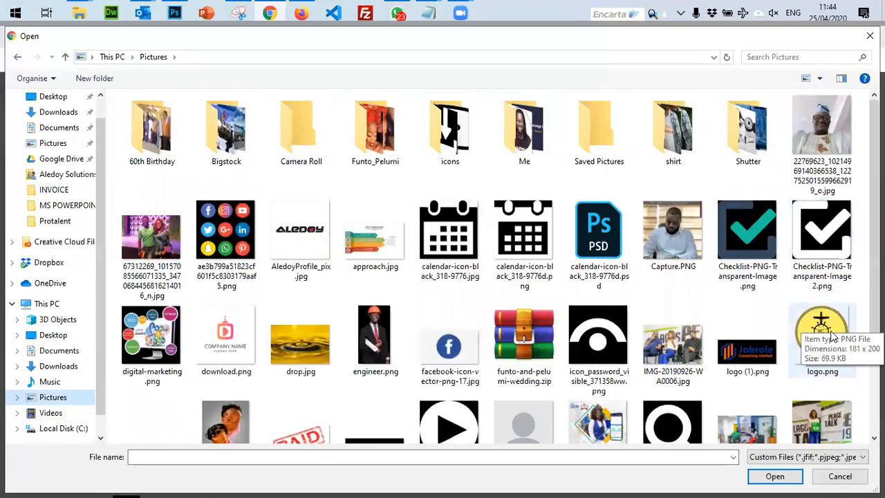
{"action": "double_click", "coordinate": [833, 337]}
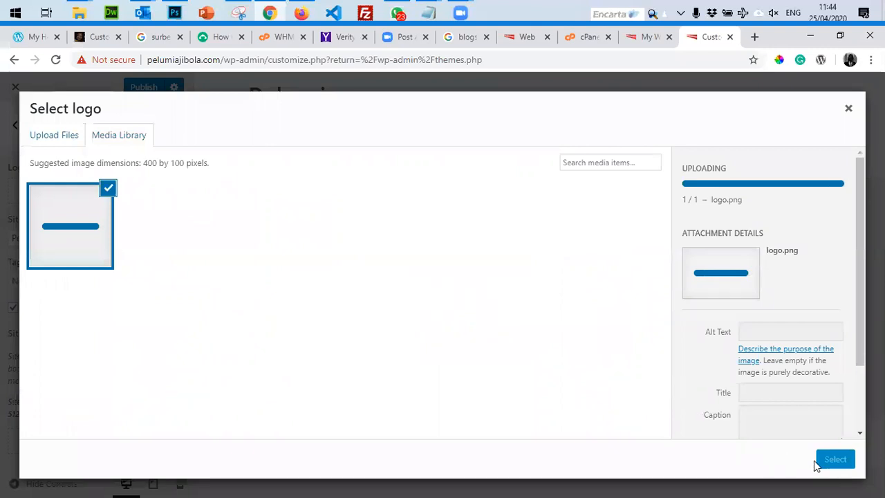
{"action": "left_click", "coordinate": [829, 462]}
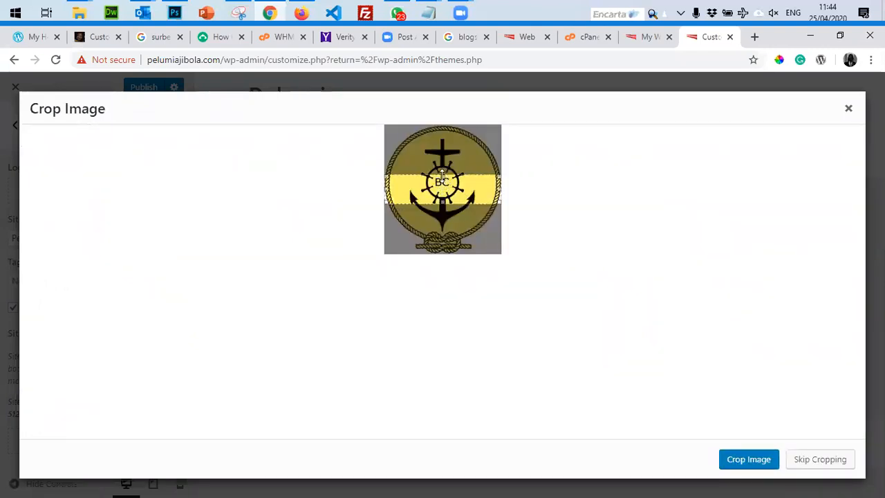
Stretch the crop box over the whole anchor badge and apply it as the site logo.
{"action": "left_click_drag", "start_coordinate": [441, 180], "coordinate": [442, 126]}
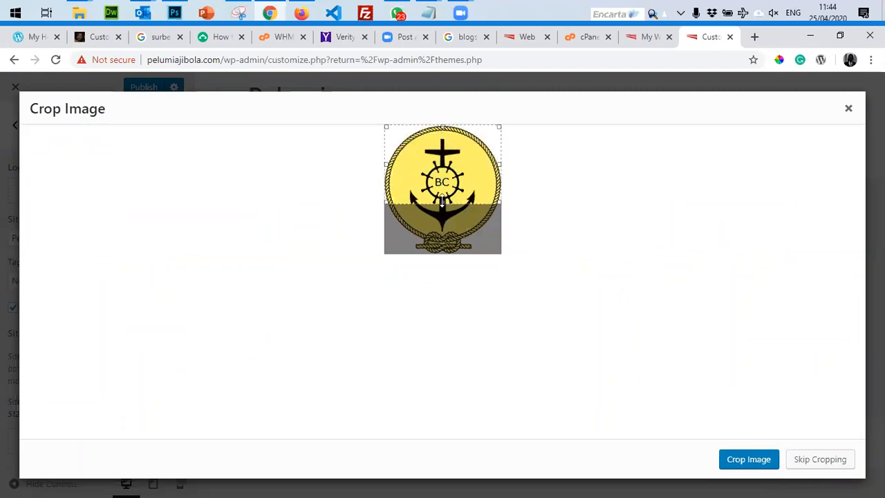
{"action": "left_click_drag", "start_coordinate": [442, 202], "coordinate": [456, 273]}
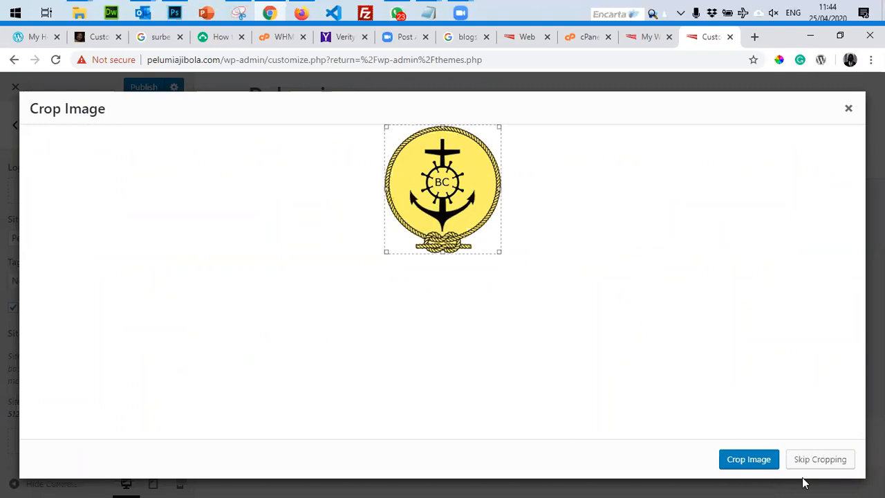
{"action": "left_click", "coordinate": [741, 462]}
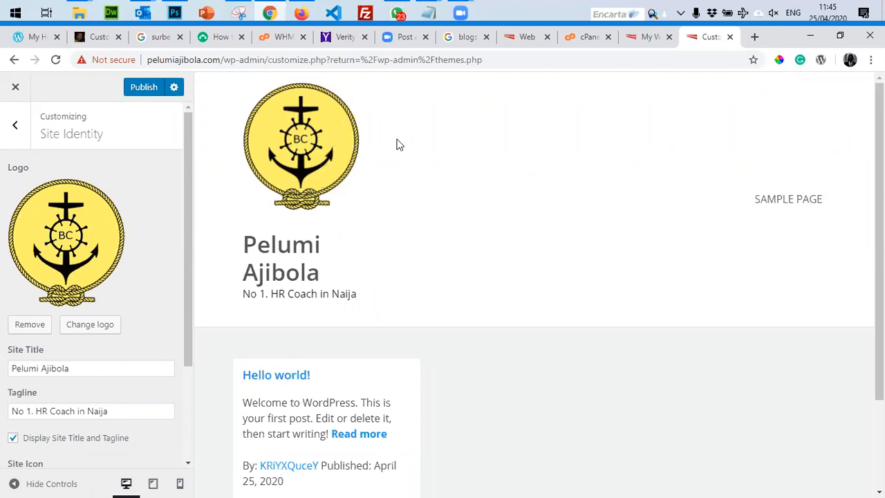
{"action": "scroll", "coordinate": [159, 266], "scroll_direction": "down", "scroll_amount": 2}
{"action": "scroll", "coordinate": [158, 267], "scroll_direction": "up", "scroll_amount": 2}
Find blur.jpg in Downloads and drag it into Photoshop to open it.
{"action": "left_click", "coordinate": [80, 14]}
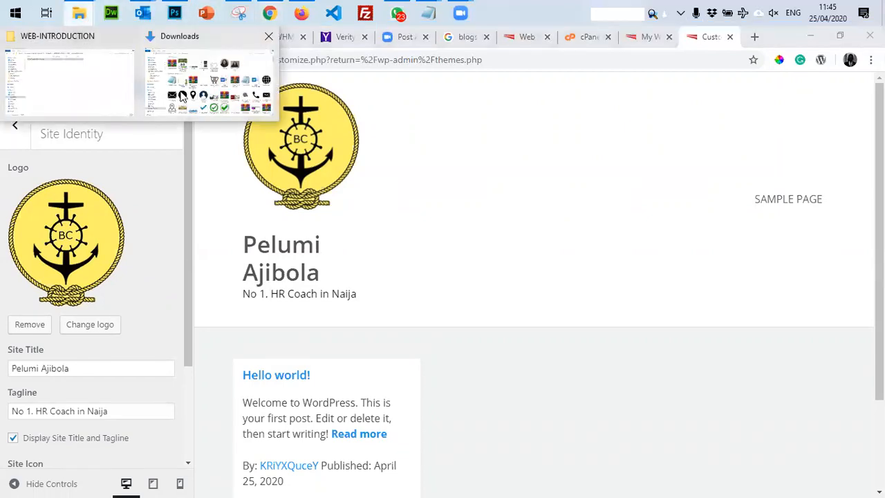
{"action": "left_click", "coordinate": [182, 96]}
{"action": "scroll", "coordinate": [555, 283], "scroll_direction": "down", "scroll_amount": 5}
{"action": "scroll", "coordinate": [555, 286], "scroll_direction": "down", "scroll_amount": 5}
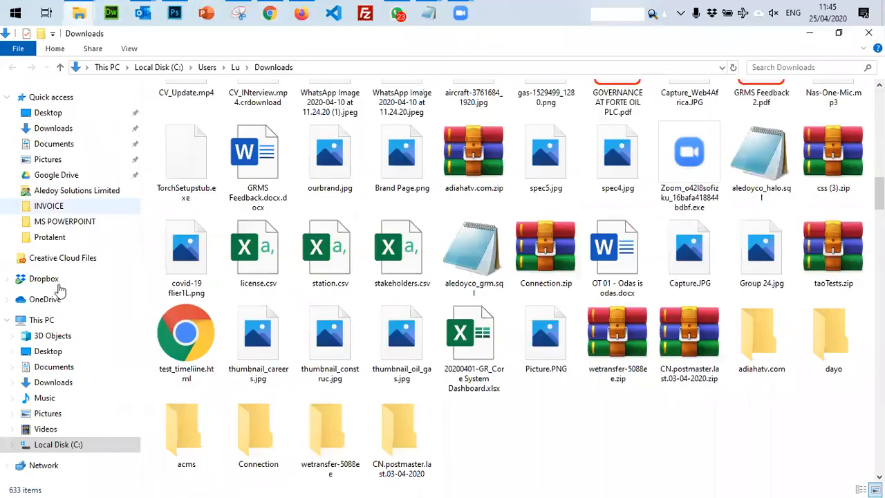
{"action": "left_click", "coordinate": [50, 129]}
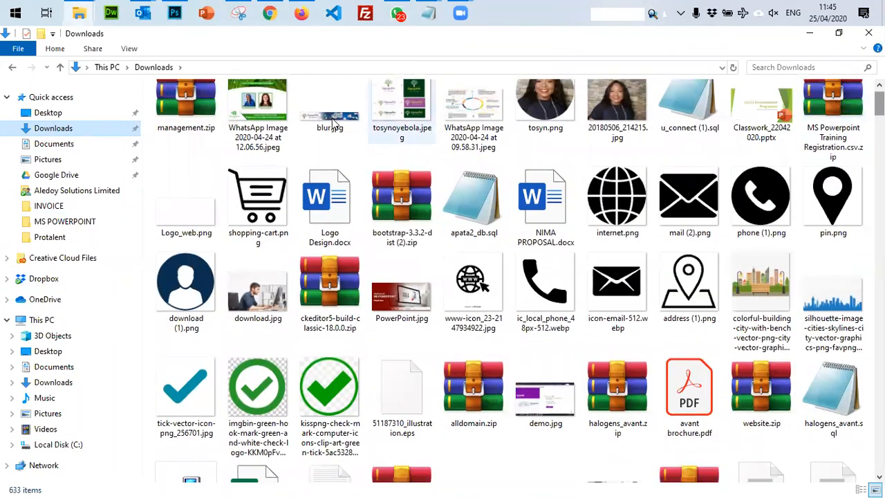
{"action": "left_click", "coordinate": [327, 140]}
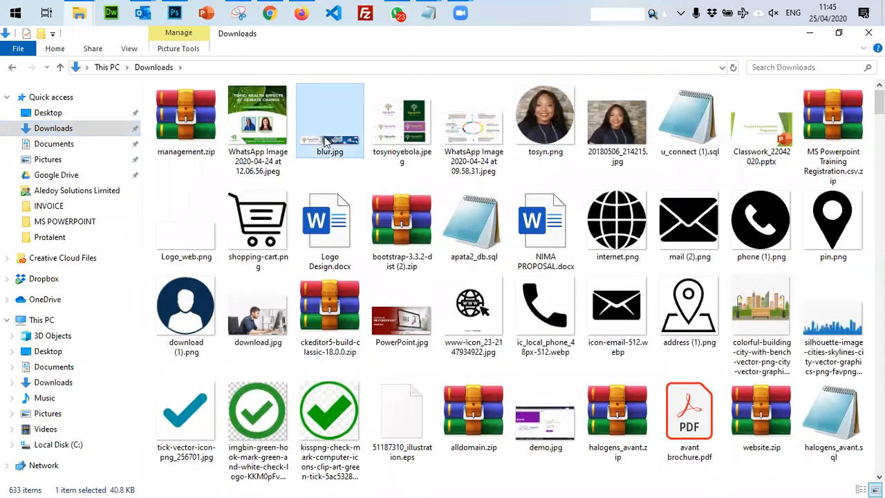
{"action": "left_click_drag", "start_coordinate": [327, 140], "coordinate": [666, 42]}
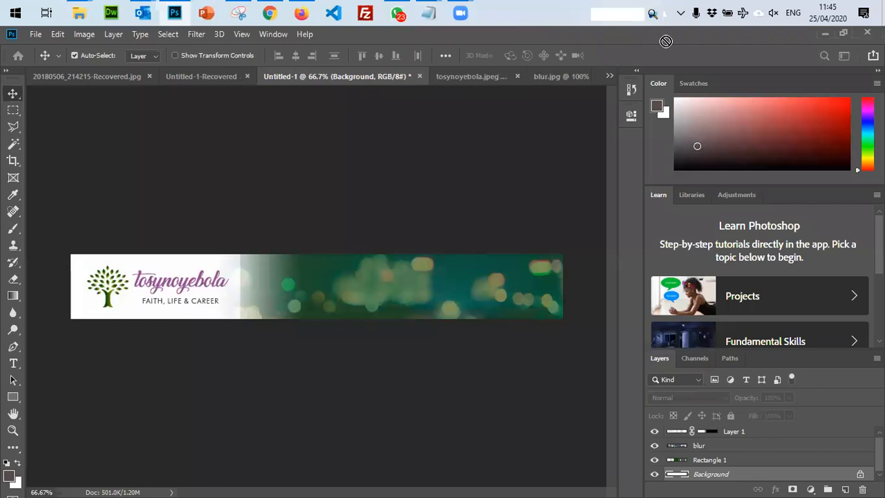
Marquee-select the tosynoyebola logo area of the banner and cut it out.
{"action": "left_click", "coordinate": [13, 112]}
{"action": "left_click_drag", "start_coordinate": [70, 255], "coordinate": [239, 319]}
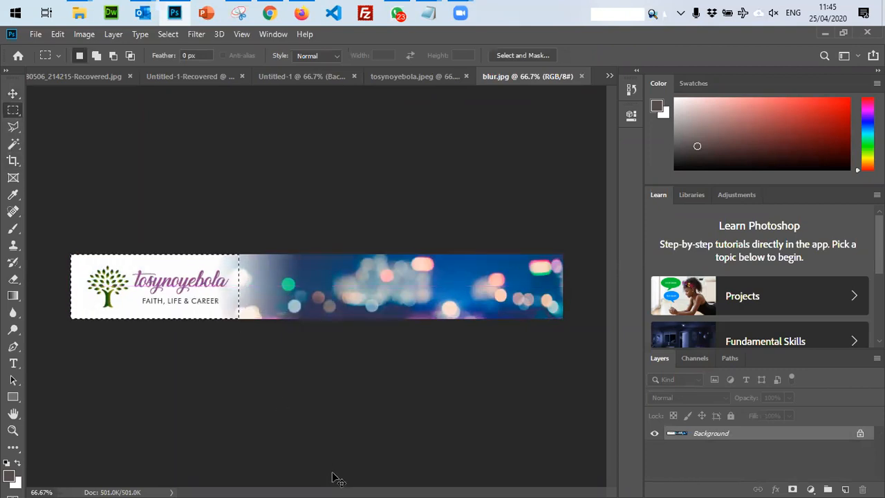
{"action": "key", "text": "BackSpace"}
{"action": "key", "text": "ctrl+d"}
Create a clipboard-sized new document and paste the logo into it.
{"action": "key", "text": "ctrl+s"}
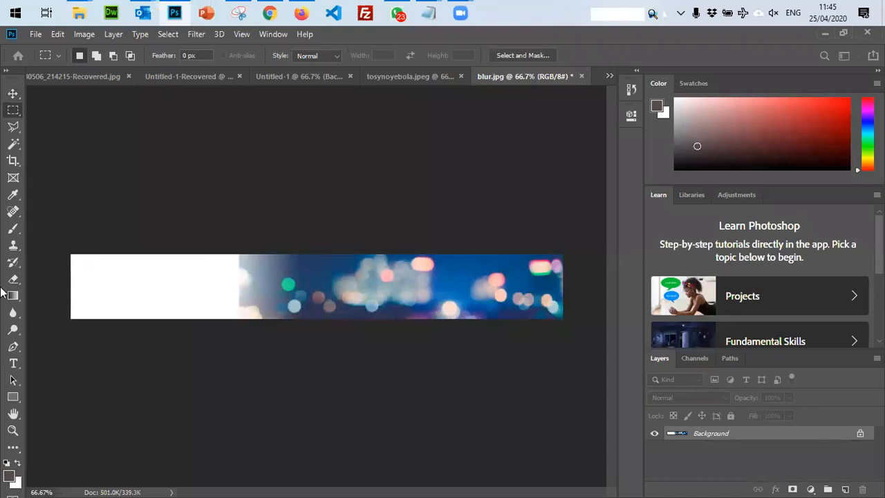
{"action": "key", "text": "ctrl+n"}
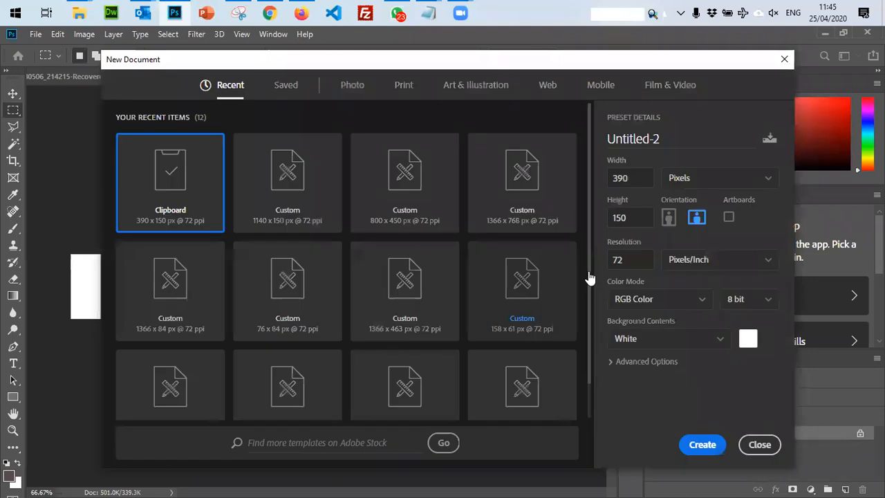
{"action": "left_click", "coordinate": [693, 448]}
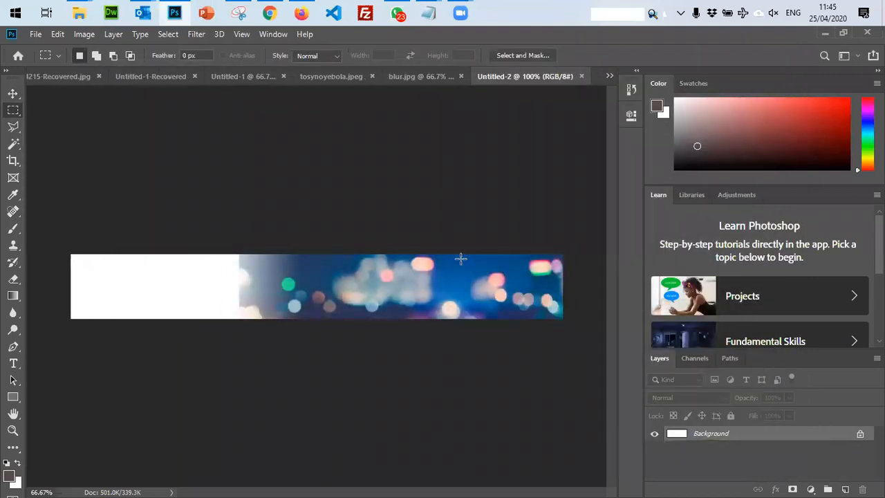
{"action": "key", "text": "ctrl+v"}
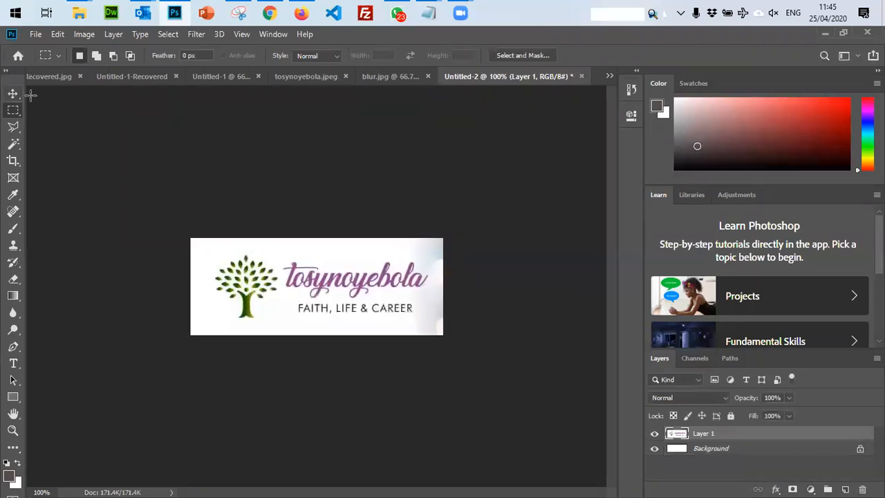
{"action": "left_click", "coordinate": [13, 94]}
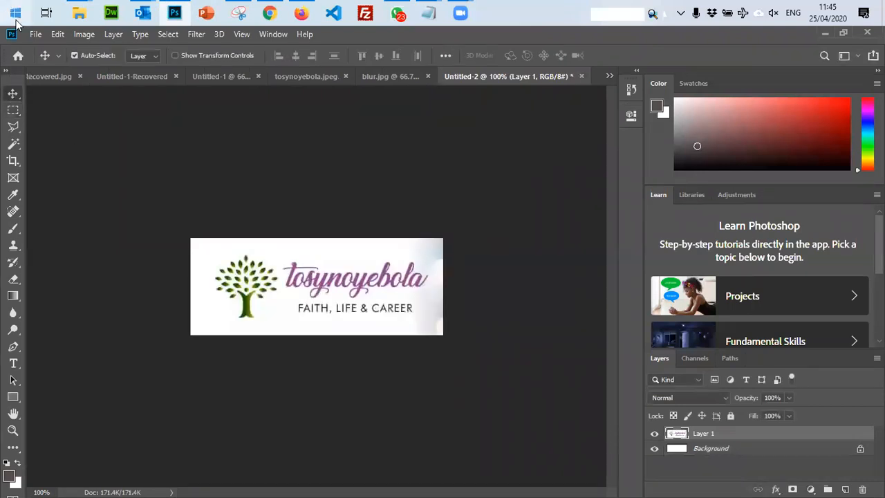
Save the logo as a JPEG named logo_t in Downloads, accepting the quality options.
{"action": "left_click", "coordinate": [35, 34]}
{"action": "left_click", "coordinate": [58, 181]}
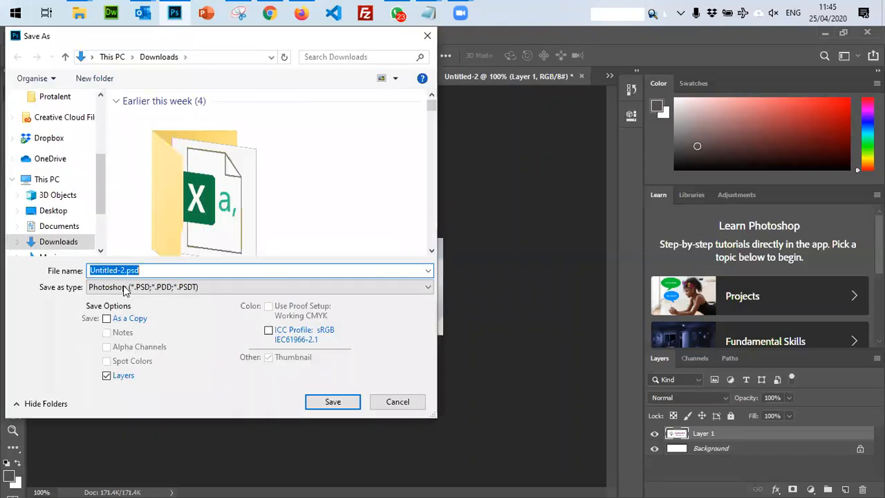
{"action": "left_click", "coordinate": [125, 288]}
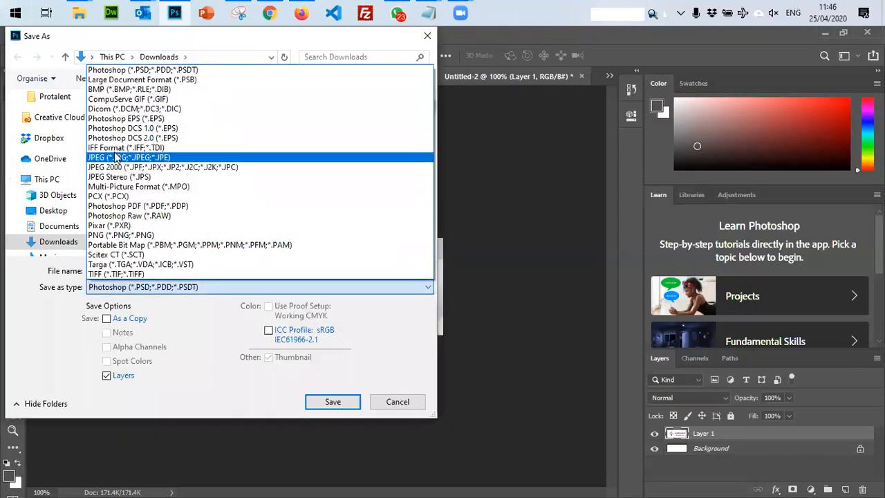
{"action": "left_click", "coordinate": [117, 159]}
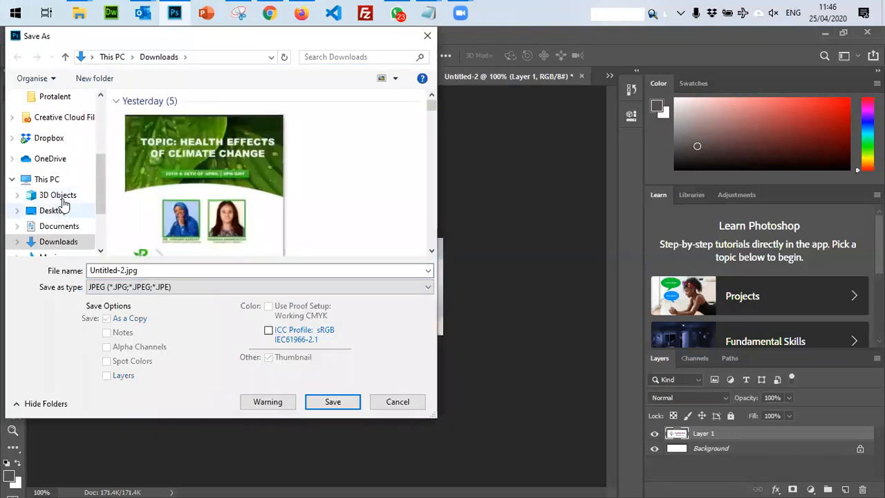
{"action": "left_click", "coordinate": [64, 243]}
{"action": "double_click", "coordinate": [150, 271]}
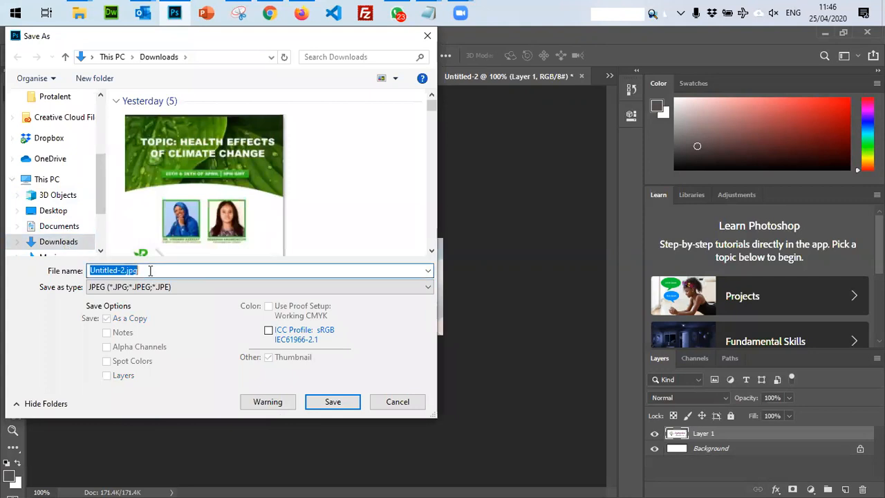
{"action": "type", "text": "logo_"}
{"action": "key", "text": "Return"}
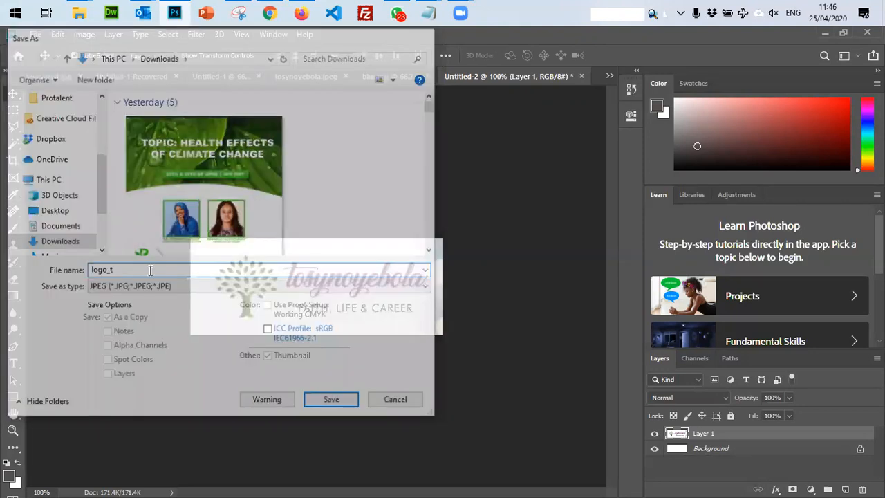
{"action": "left_click", "coordinate": [513, 130]}
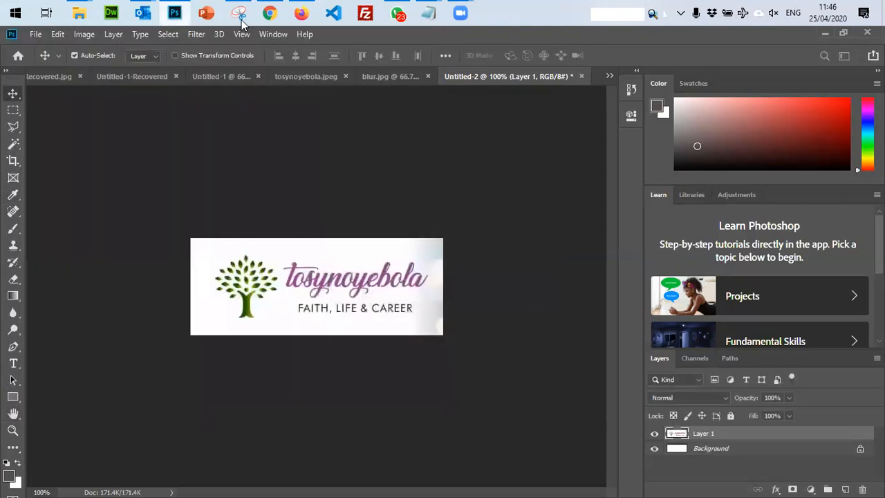
{"action": "left_click", "coordinate": [269, 12]}
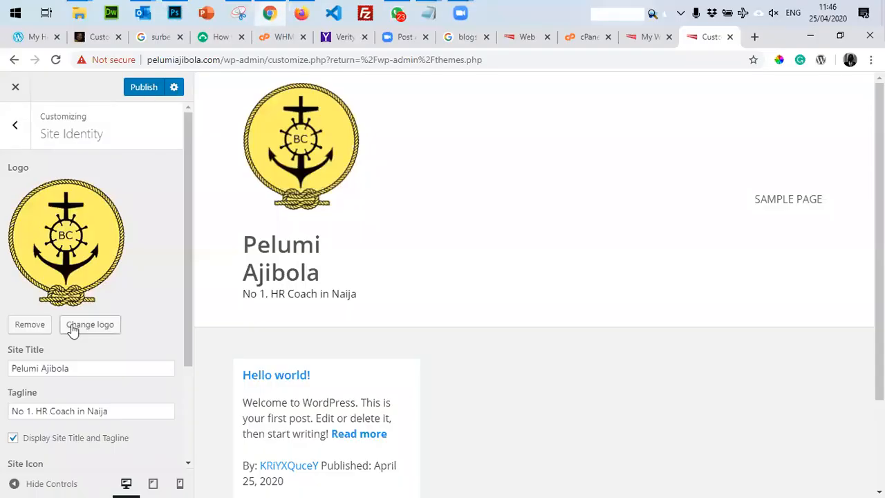
Replace the site logo with logo_t.jpg from Downloads and hide the site title and tagline.
{"action": "left_click", "coordinate": [73, 327]}
{"action": "left_click", "coordinate": [52, 138]}
{"action": "left_click", "coordinate": [446, 305]}
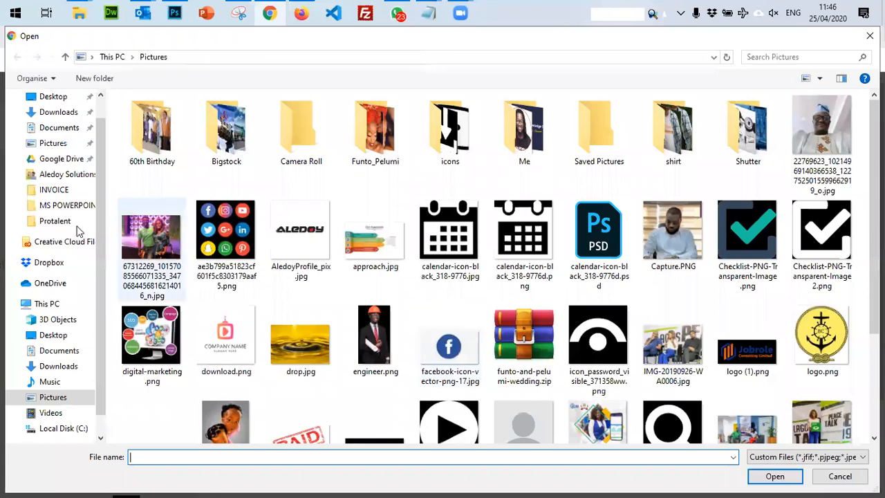
{"action": "left_click", "coordinate": [59, 366]}
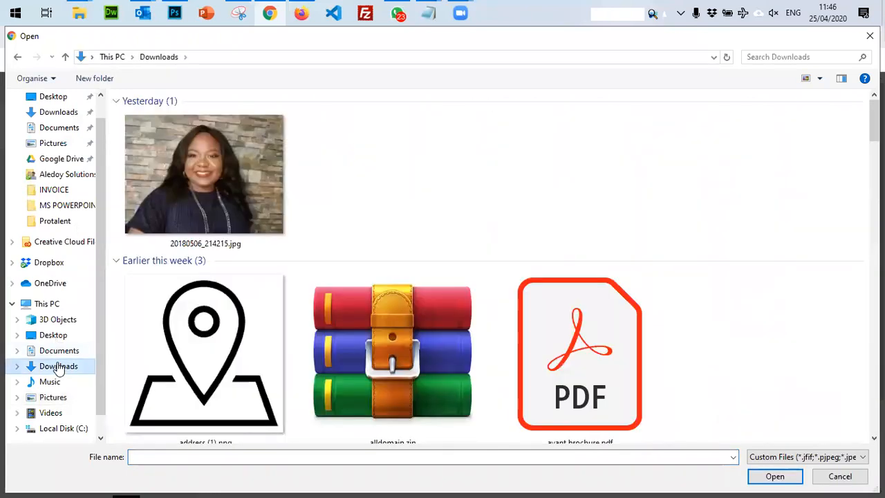
{"action": "double_click", "coordinate": [216, 147]}
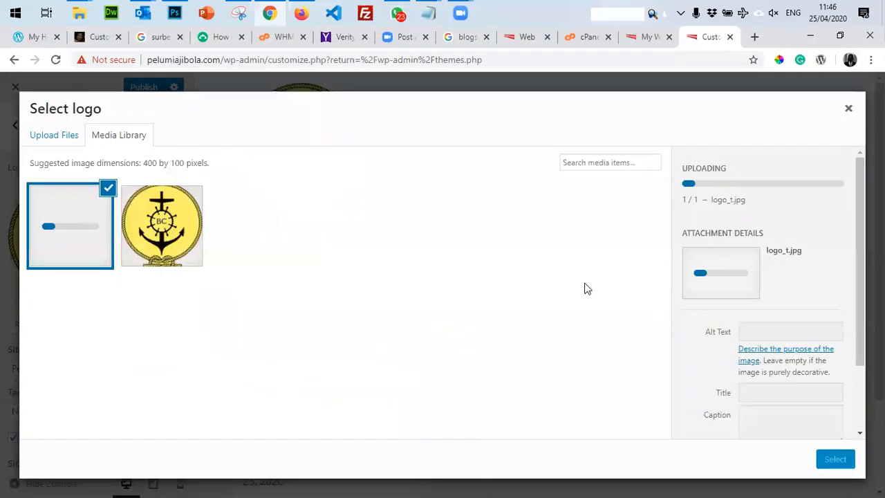
{"action": "left_click", "coordinate": [836, 462]}
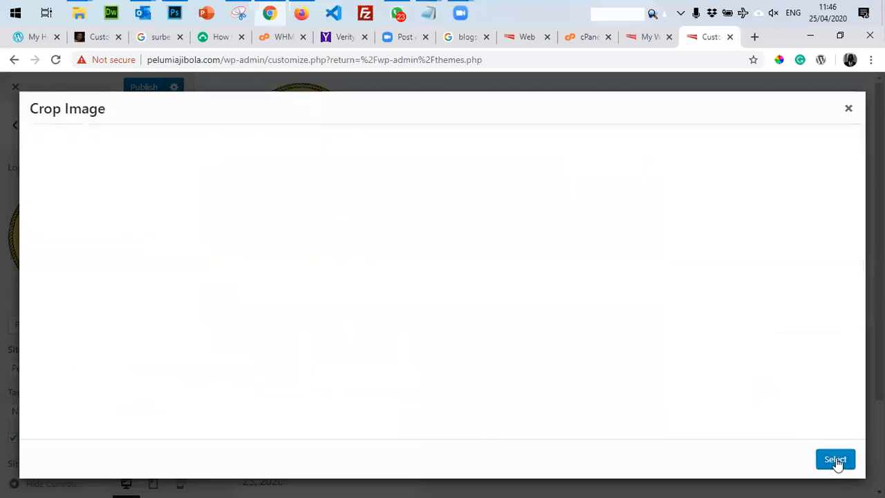
{"action": "left_click", "coordinate": [747, 460]}
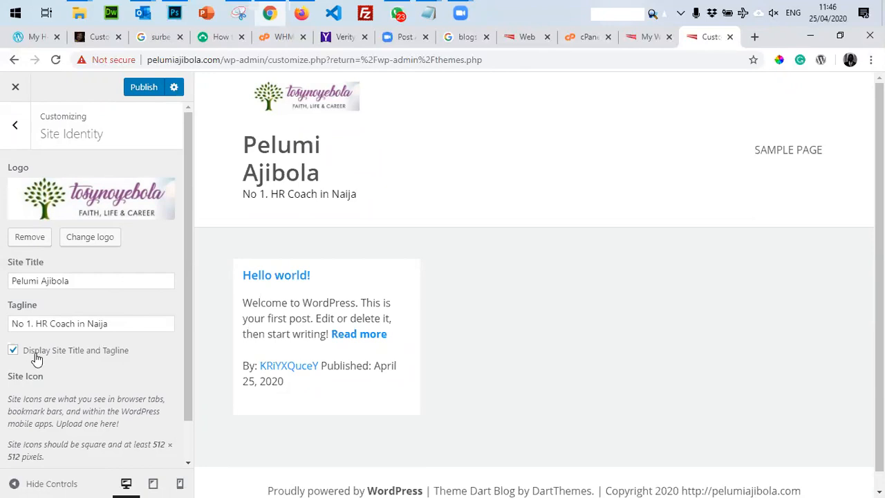
{"action": "left_click", "coordinate": [13, 350]}
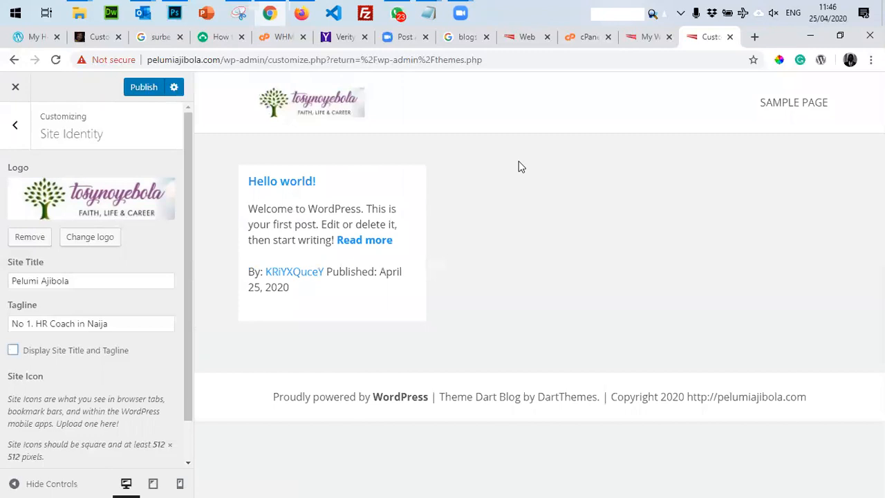
Keep the site title and tagline hidden, publish, and go to the Colors section.
{"action": "left_click", "coordinate": [12, 352]}
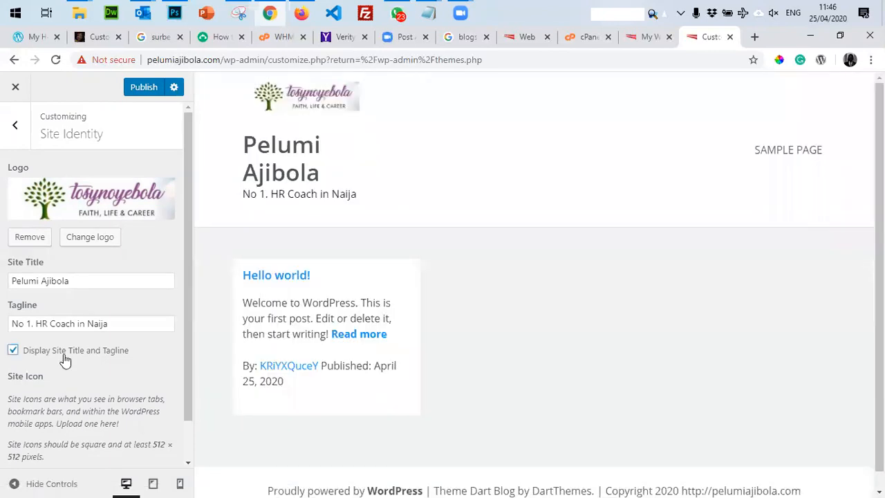
{"action": "left_click", "coordinate": [12, 351]}
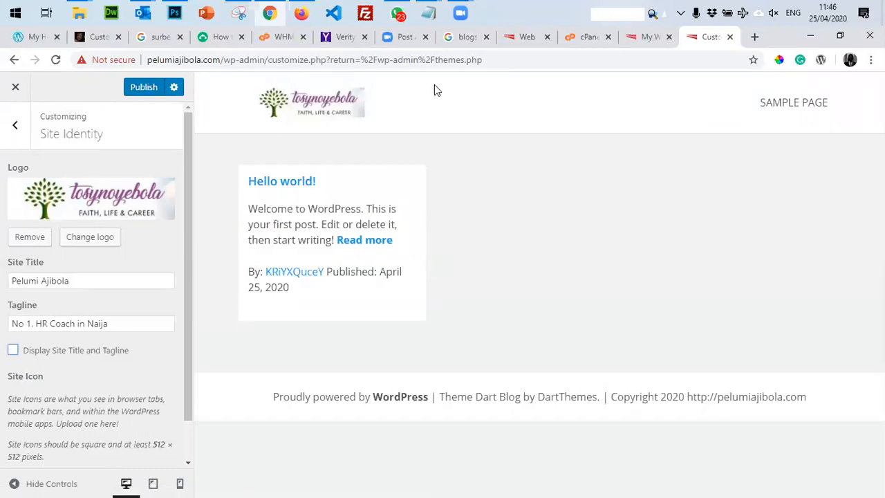
{"action": "scroll", "coordinate": [160, 200], "scroll_direction": "down", "scroll_amount": 1}
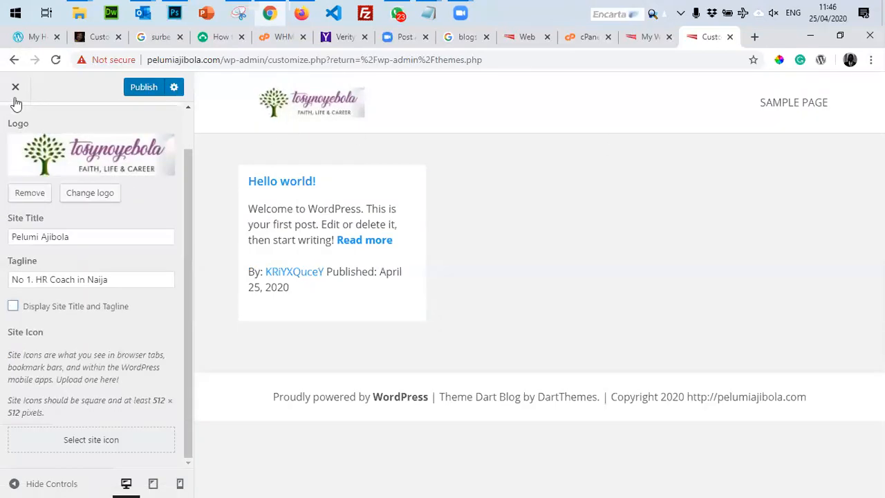
{"action": "left_click", "coordinate": [142, 97]}
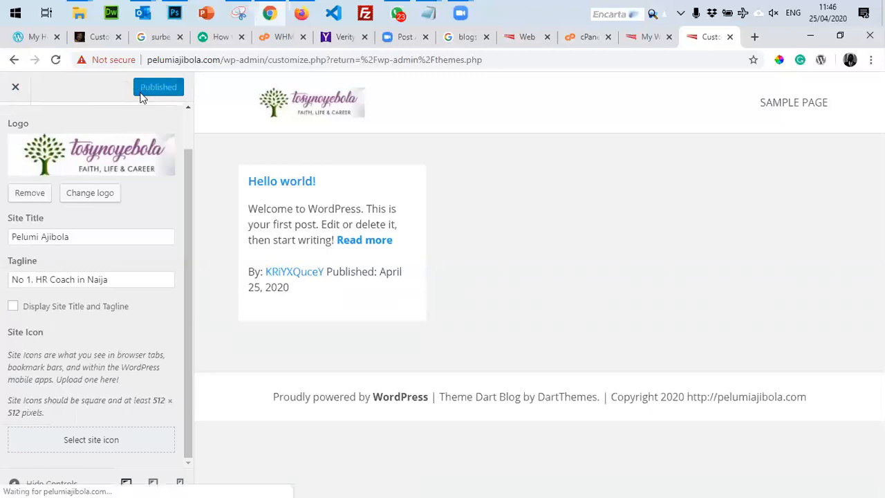
{"action": "scroll", "coordinate": [44, 248], "scroll_direction": "up", "scroll_amount": 2}
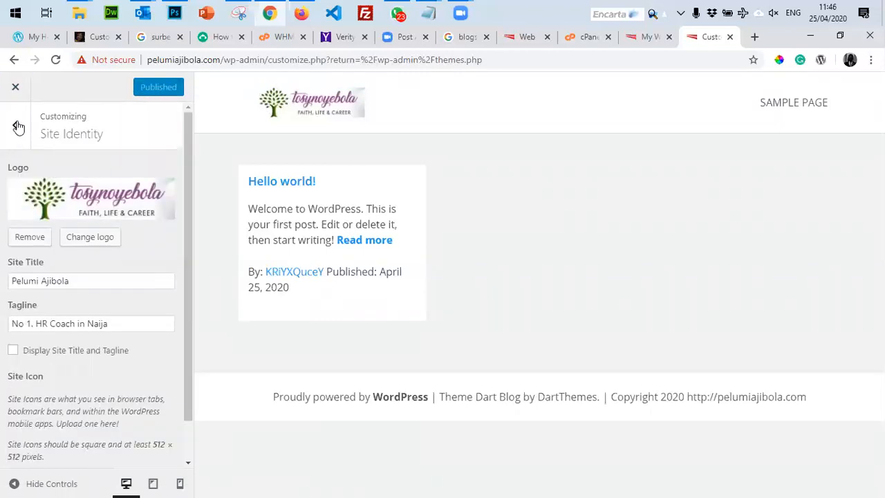
{"action": "left_click", "coordinate": [39, 121]}
{"action": "left_click", "coordinate": [106, 293]}
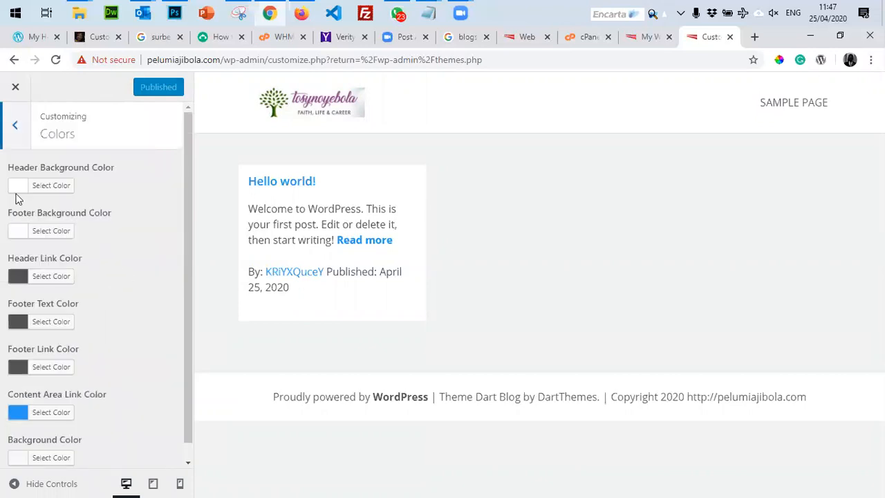
Try a near-black header background, then set it back to white #ffffff.
{"action": "left_click", "coordinate": [22, 192]}
{"action": "left_click", "coordinate": [114, 296]}
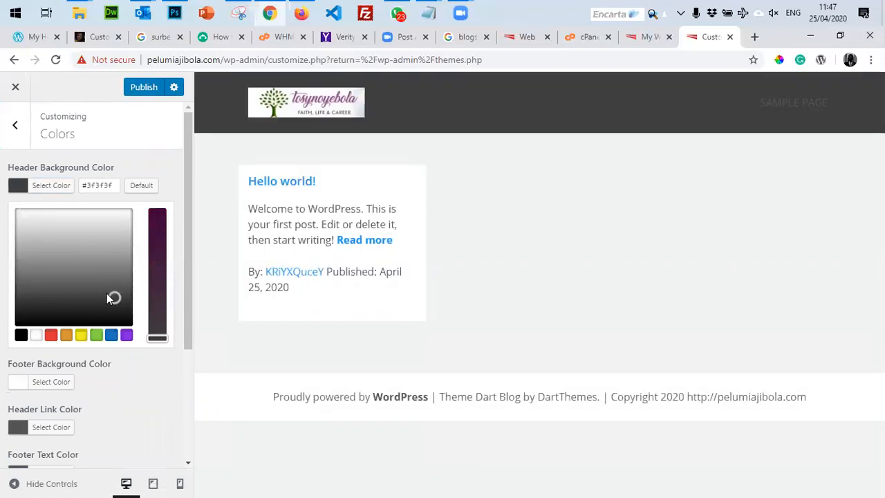
{"action": "left_click_drag", "start_coordinate": [26, 304], "coordinate": [7, 306]}
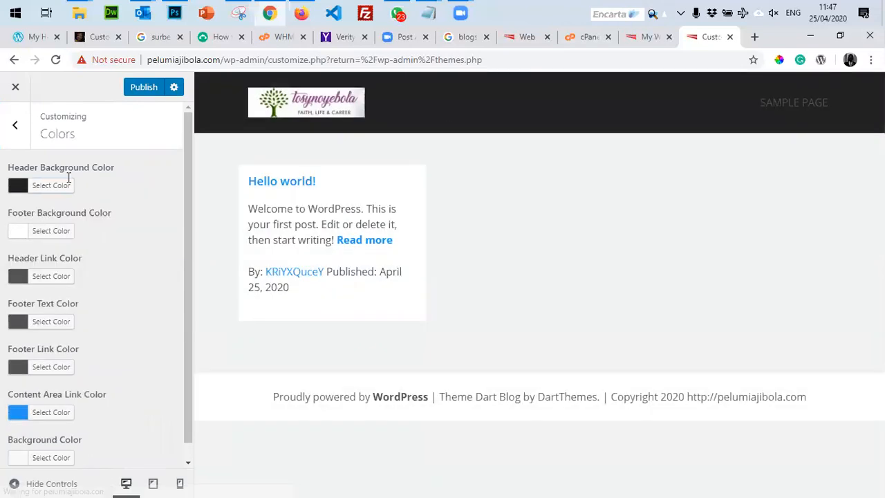
{"action": "left_click", "coordinate": [16, 186]}
{"action": "left_click_drag", "start_coordinate": [99, 307], "coordinate": [15, 177]}
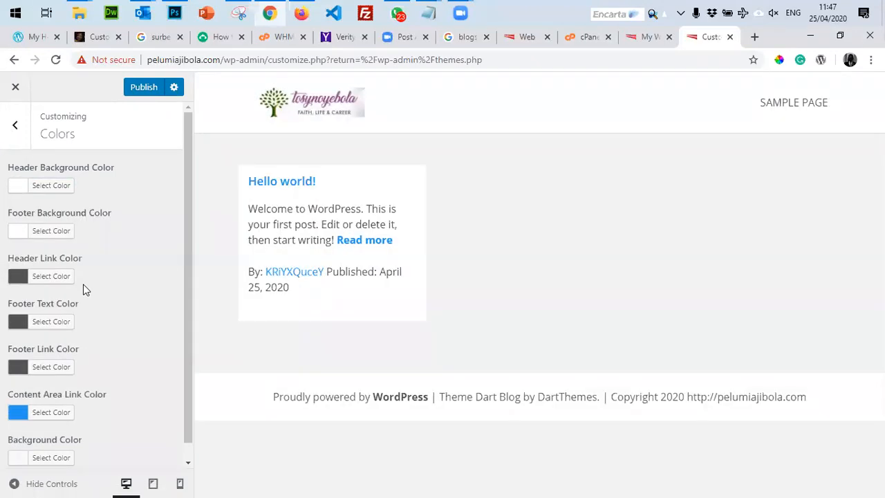
{"action": "scroll", "coordinate": [83, 284], "scroll_direction": "down", "scroll_amount": 1}
{"action": "scroll", "coordinate": [109, 295], "scroll_direction": "up", "scroll_amount": 1}
{"action": "left_click", "coordinate": [28, 230]}
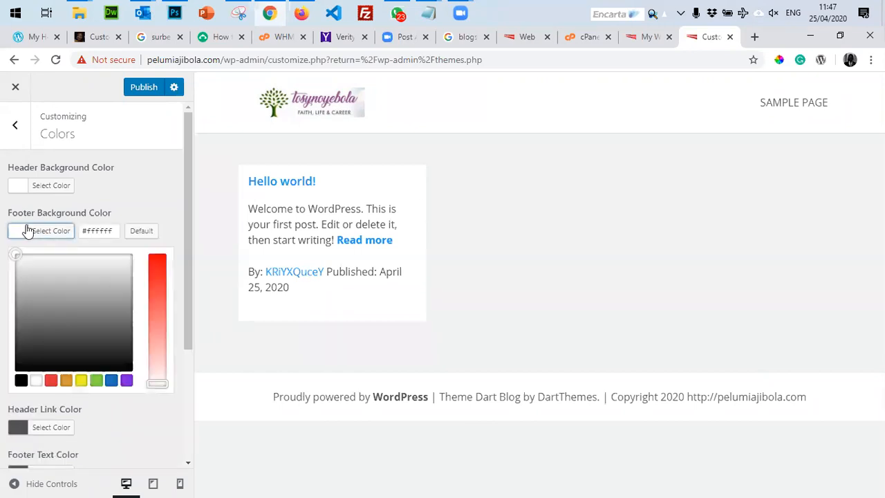
Set the footer background colour to magenta #d200e5 after trying red and purple.
{"action": "left_click", "coordinate": [128, 358]}
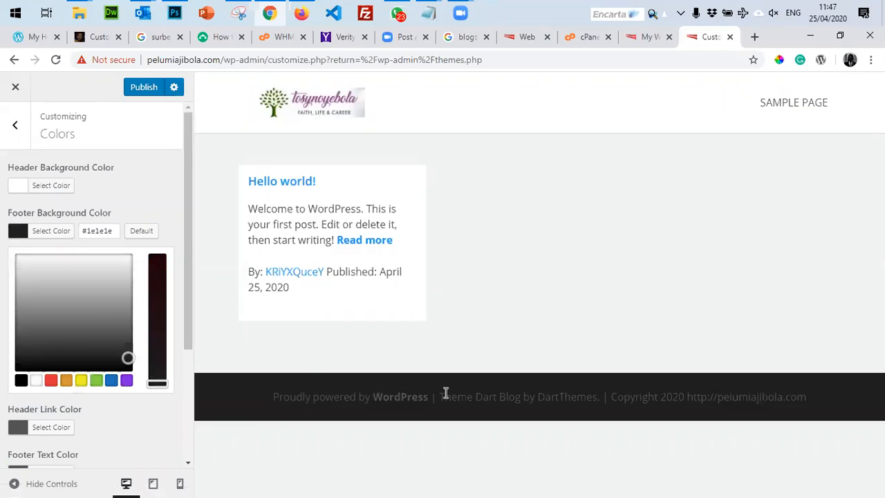
{"action": "left_click", "coordinate": [50, 379]}
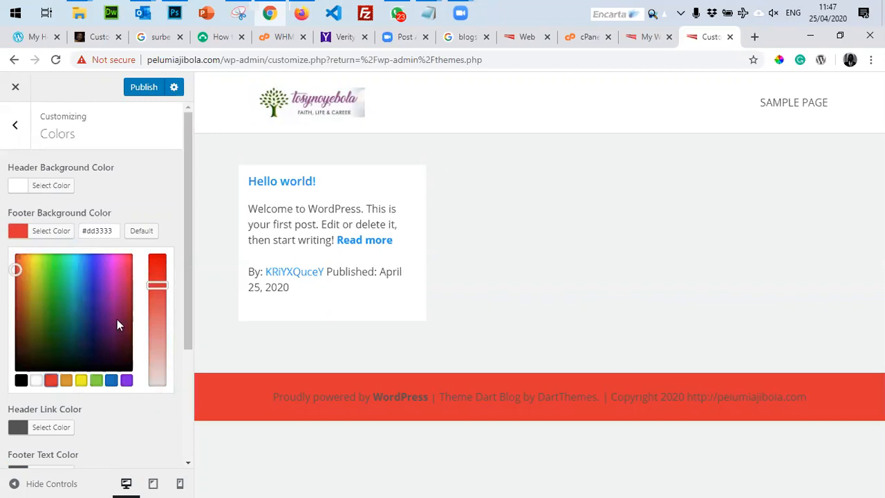
{"action": "left_click", "coordinate": [99, 304]}
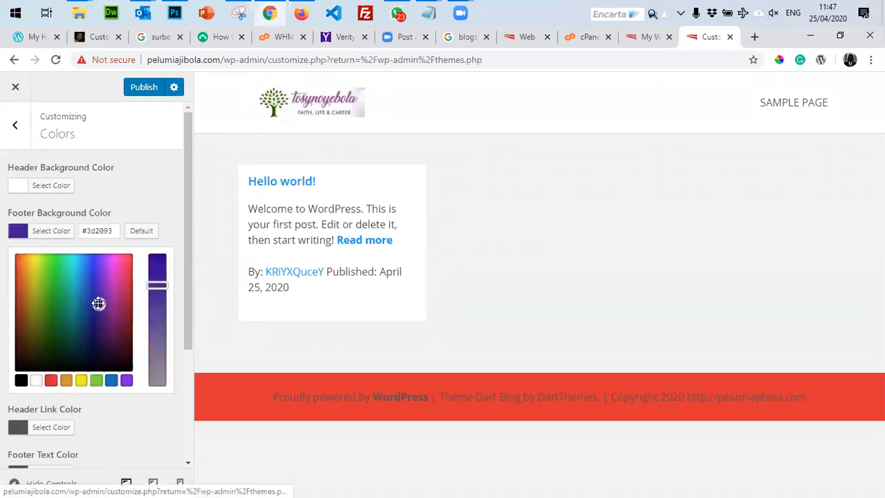
{"action": "left_click", "coordinate": [112, 266]}
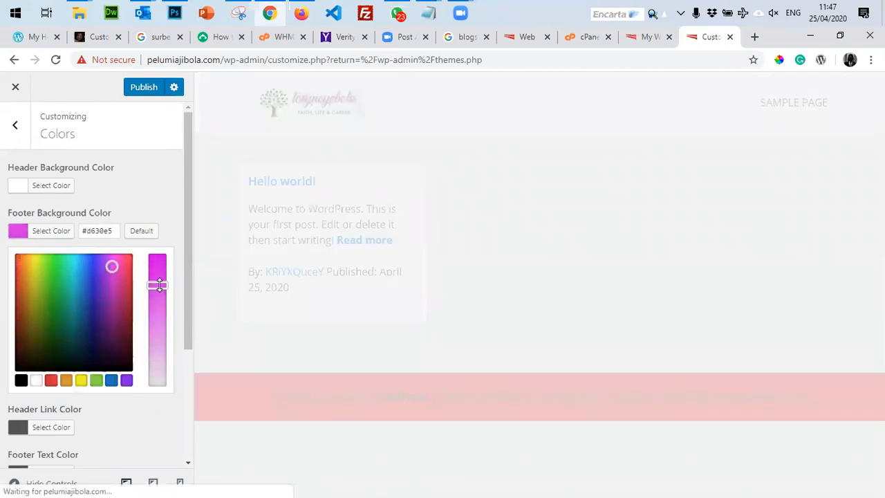
{"action": "left_click_drag", "start_coordinate": [158, 288], "coordinate": [169, 241]}
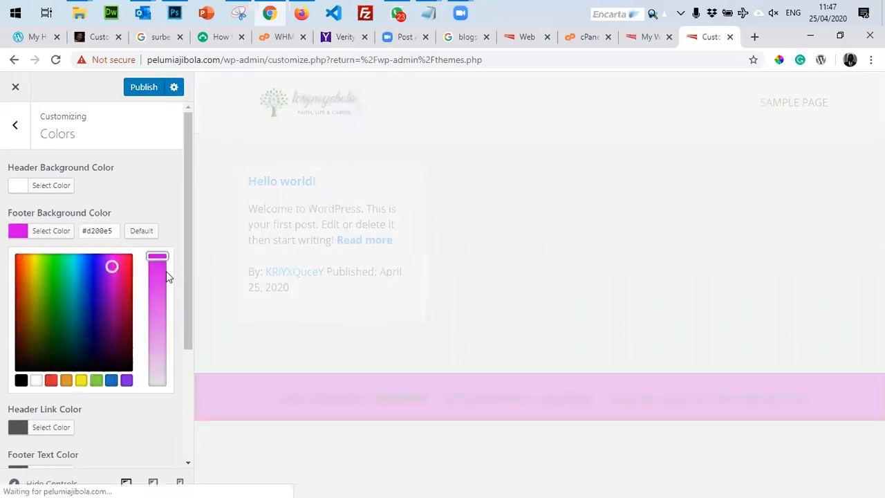
{"action": "left_click", "coordinate": [162, 192]}
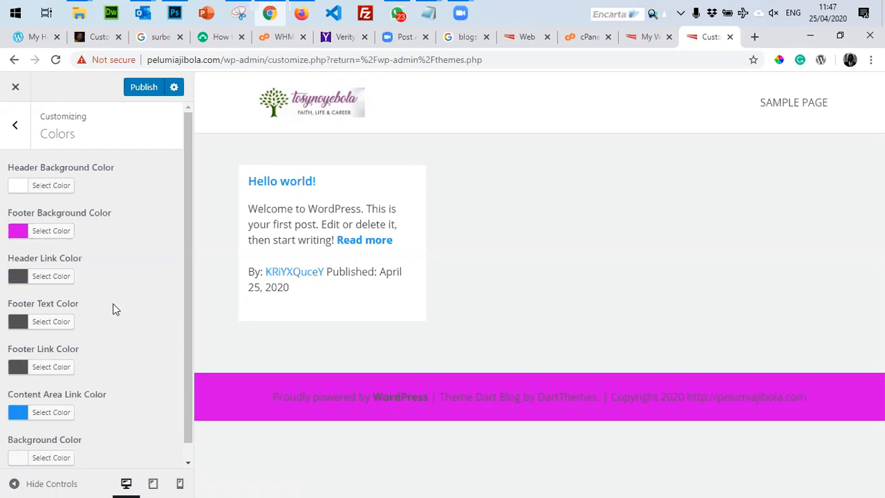
{"action": "scroll", "coordinate": [113, 307], "scroll_direction": "down", "scroll_amount": 1}
{"action": "scroll", "coordinate": [112, 310], "scroll_direction": "up", "scroll_amount": 1}
Make the footer text colour near-white.
{"action": "left_click", "coordinate": [51, 329]}
{"action": "left_click_drag", "start_coordinate": [34, 397], "coordinate": [5, 297]}
{"action": "left_click", "coordinate": [4, 297]}
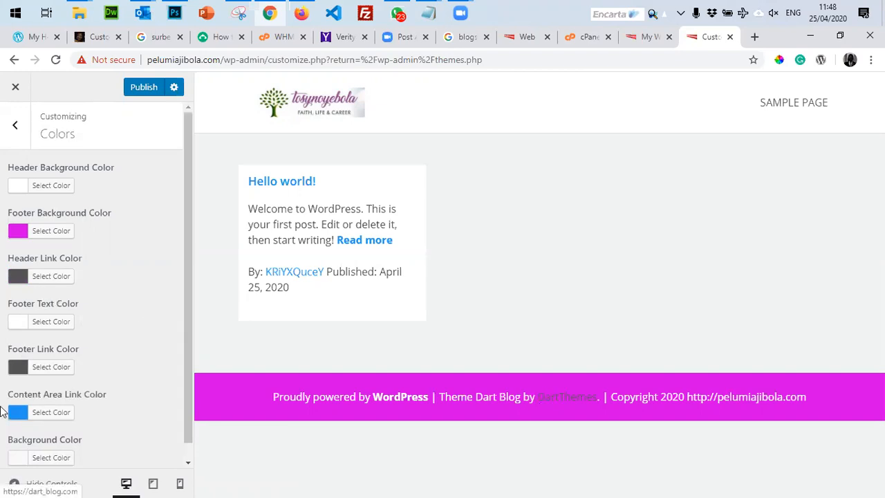
{"action": "left_click", "coordinate": [16, 366]}
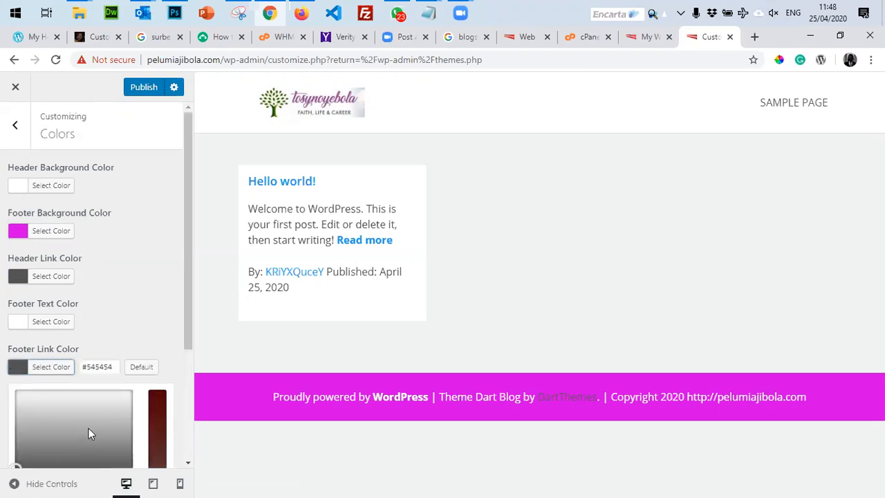
Set the footer link colour to light grey #e2e2e2 and return to the main Customizer panel.
{"action": "left_click_drag", "start_coordinate": [89, 431], "coordinate": [129, 450]}
{"action": "scroll", "coordinate": [110, 304], "scroll_direction": "down", "scroll_amount": 1}
{"action": "scroll", "coordinate": [114, 302], "scroll_direction": "down", "scroll_amount": 2}
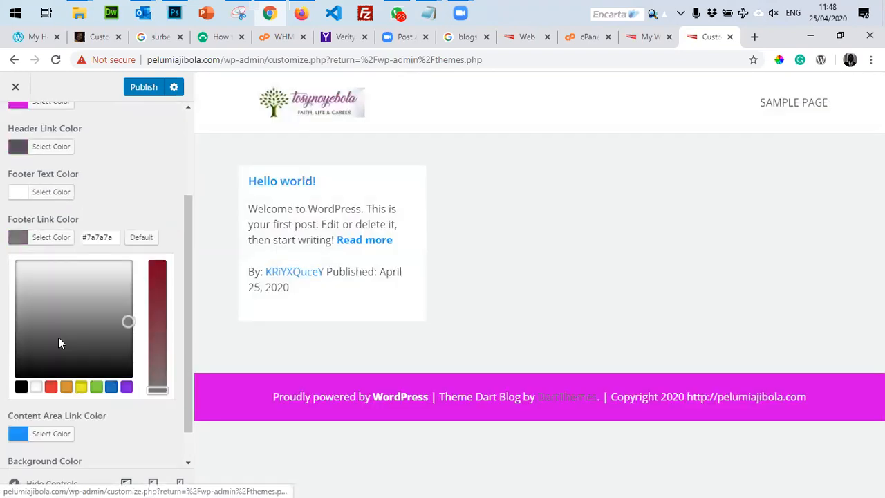
{"action": "left_click_drag", "start_coordinate": [125, 323], "coordinate": [52, 274]}
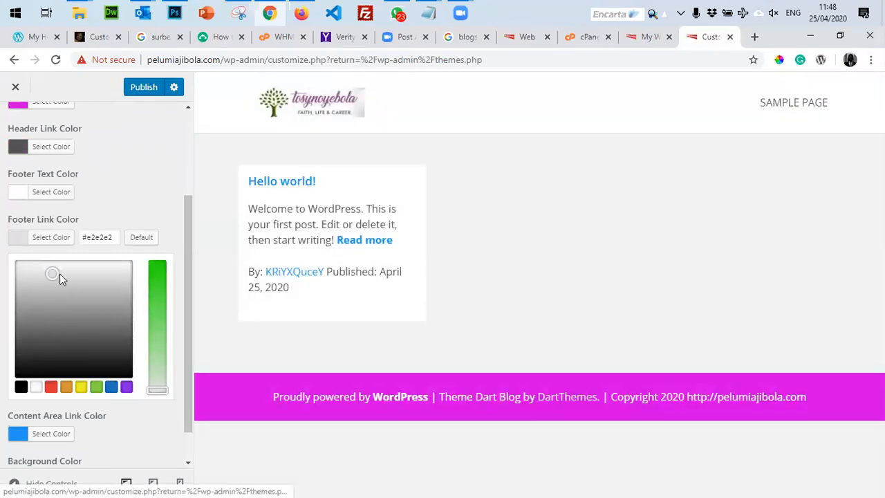
{"action": "left_click", "coordinate": [119, 191]}
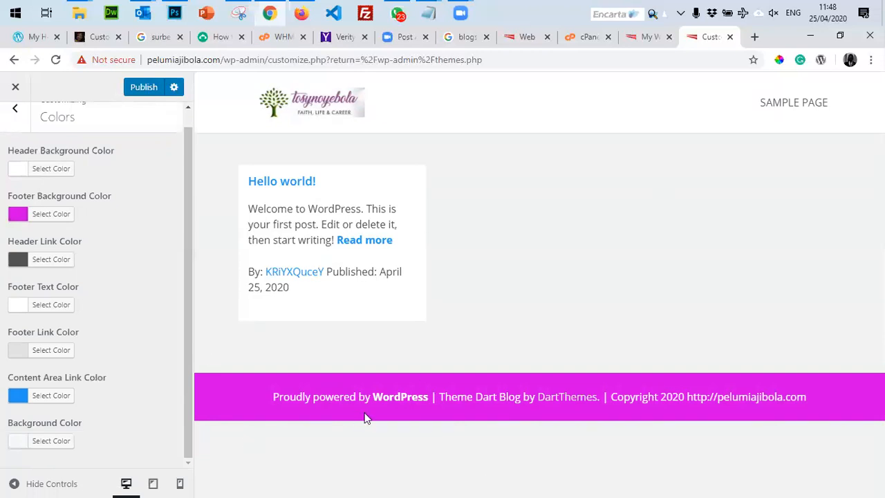
{"action": "left_click", "coordinate": [15, 109]}
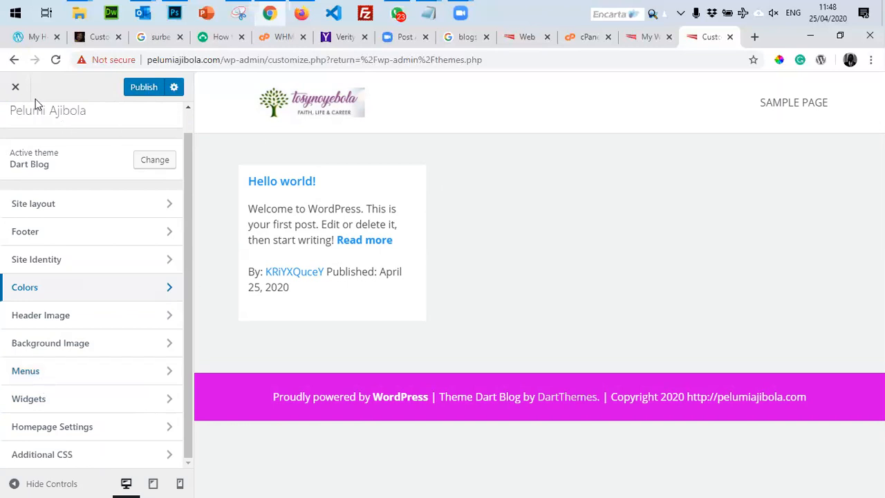
Publish the footer colour changes and close the Customizer back to the Themes page.
{"action": "scroll", "coordinate": [144, 174], "scroll_direction": "up", "scroll_amount": 1}
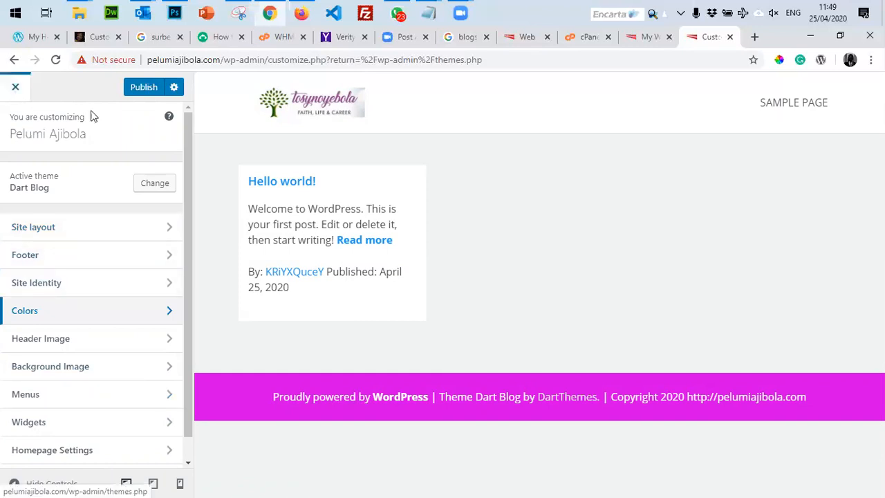
{"action": "left_click", "coordinate": [141, 86]}
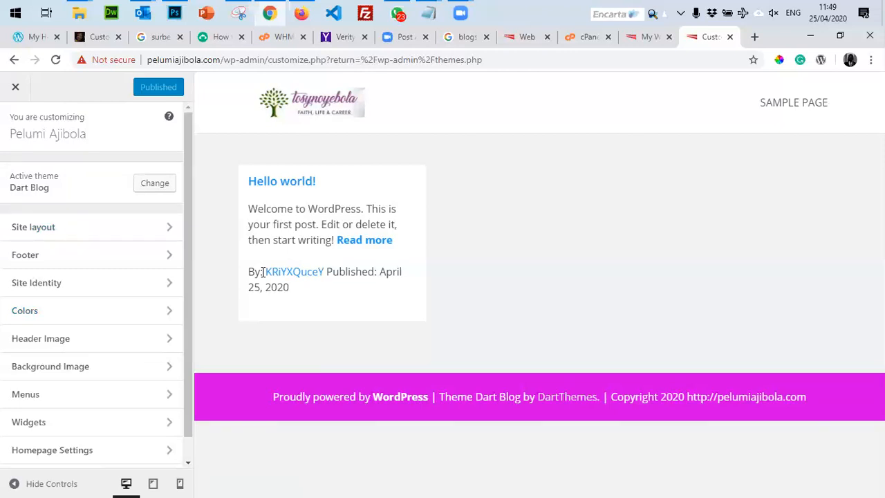
{"action": "left_click", "coordinate": [9, 88]}
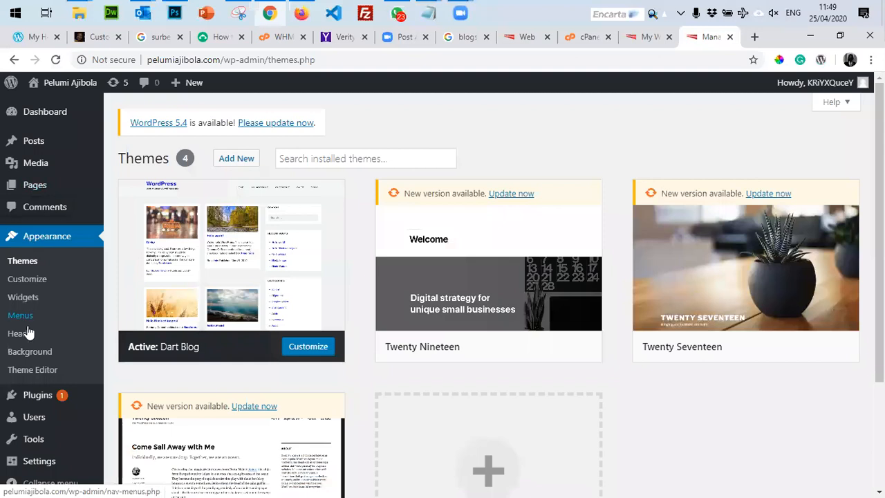
Bulk-trash the Sample Page and Privacy Policy pages, then start a new blank page.
{"action": "mouse_move", "coordinate": [32, 144]}
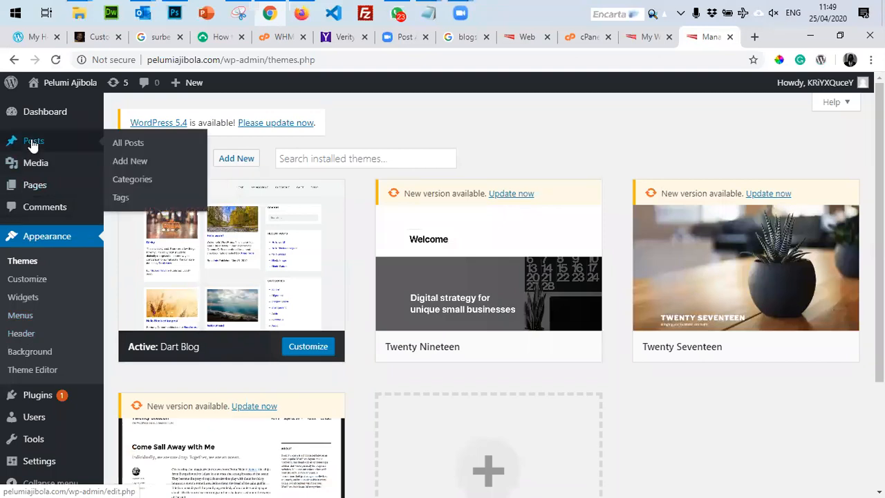
{"action": "mouse_move", "coordinate": [36, 191]}
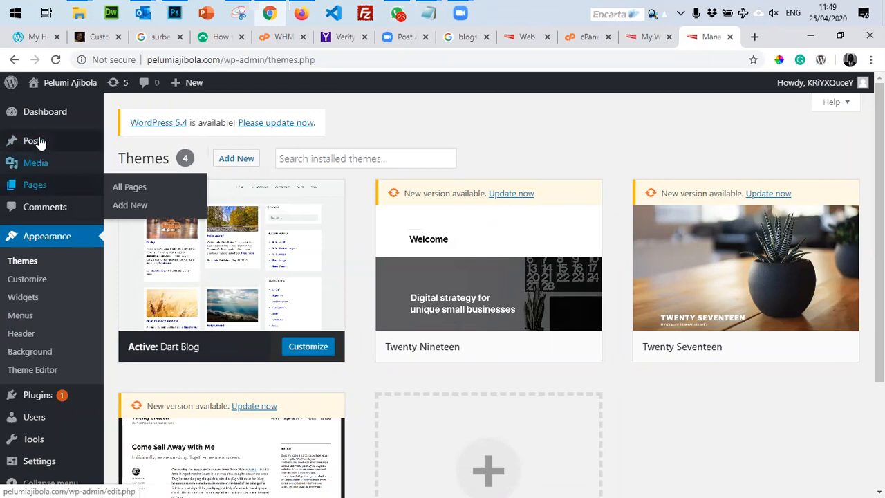
{"action": "left_click", "coordinate": [125, 193]}
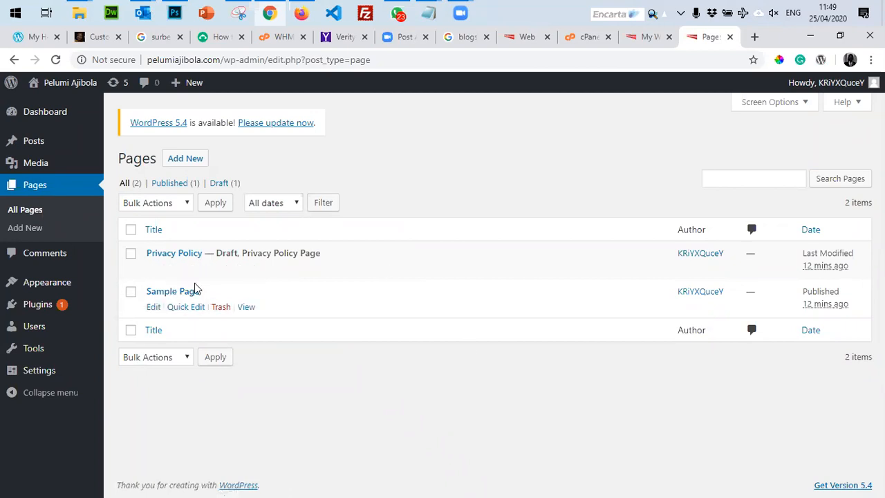
{"action": "left_click", "coordinate": [130, 292]}
{"action": "left_click", "coordinate": [130, 254]}
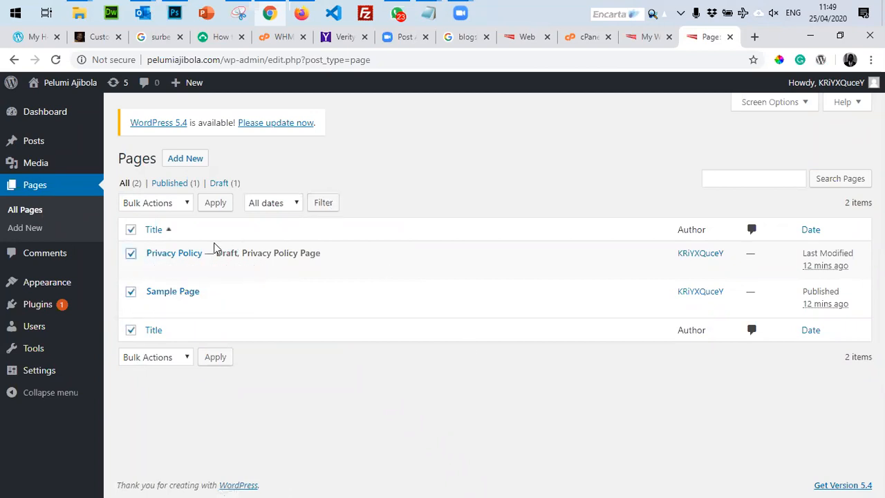
{"action": "left_click", "coordinate": [178, 206]}
{"action": "left_click", "coordinate": [153, 243]}
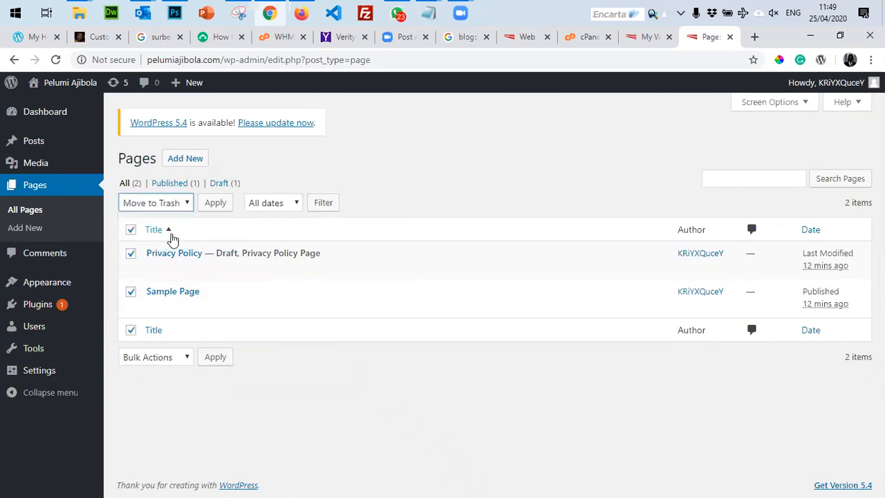
{"action": "left_click", "coordinate": [210, 206]}
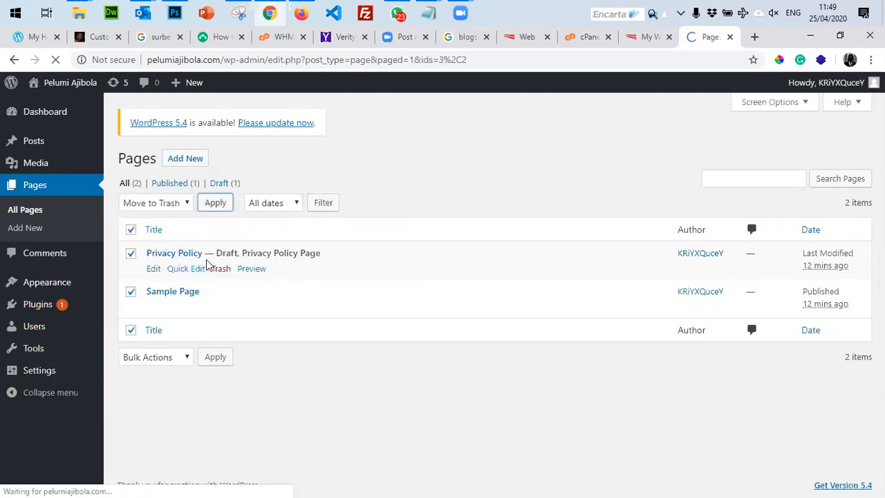
{"action": "left_click", "coordinate": [177, 164]}
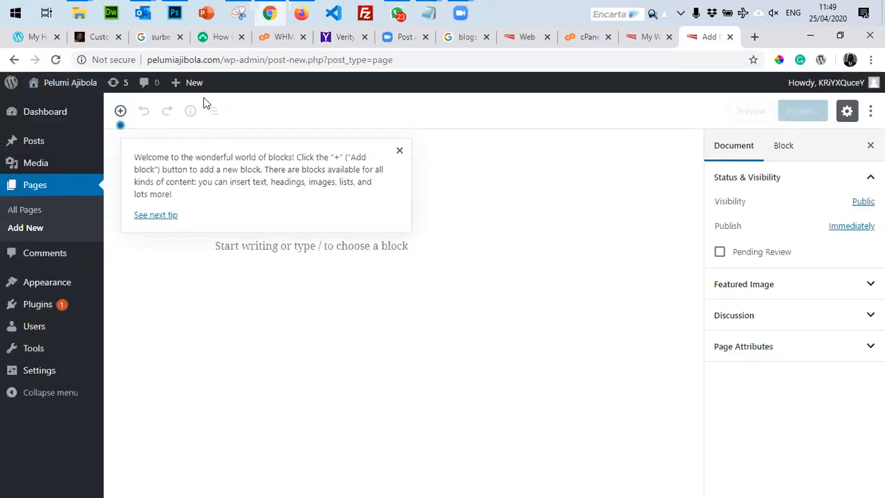
Title the new page 'About' plus the owner's name, then switch to the tosynoyebola Customizer tab.
{"action": "mouse_move", "coordinate": [187, 83]}
{"action": "left_click", "coordinate": [121, 111]}
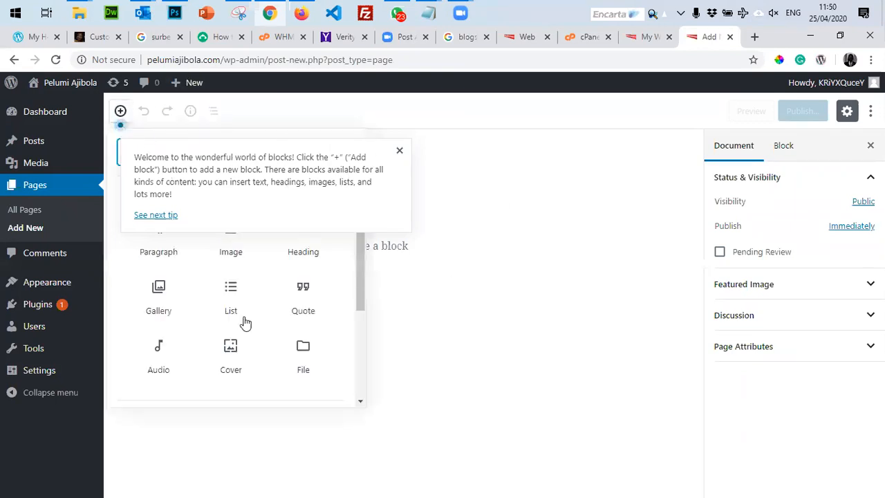
{"action": "left_click", "coordinate": [400, 151]}
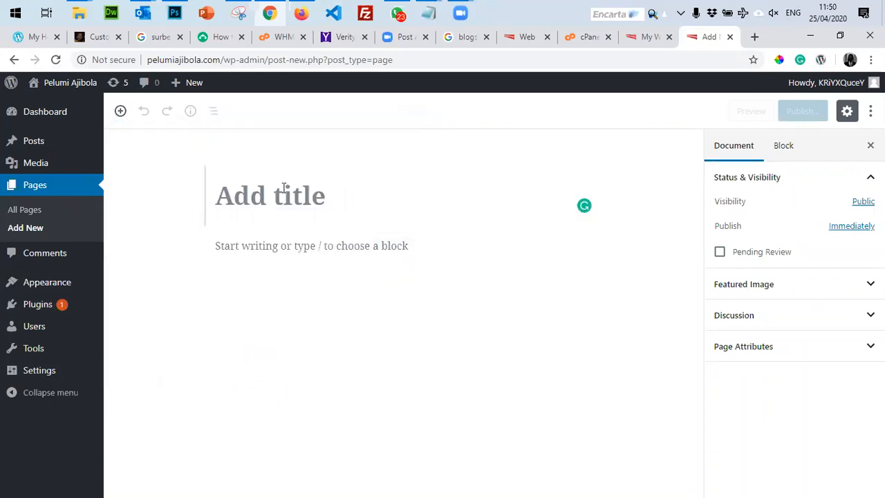
{"action": "type", "text": "About Pelumi"}
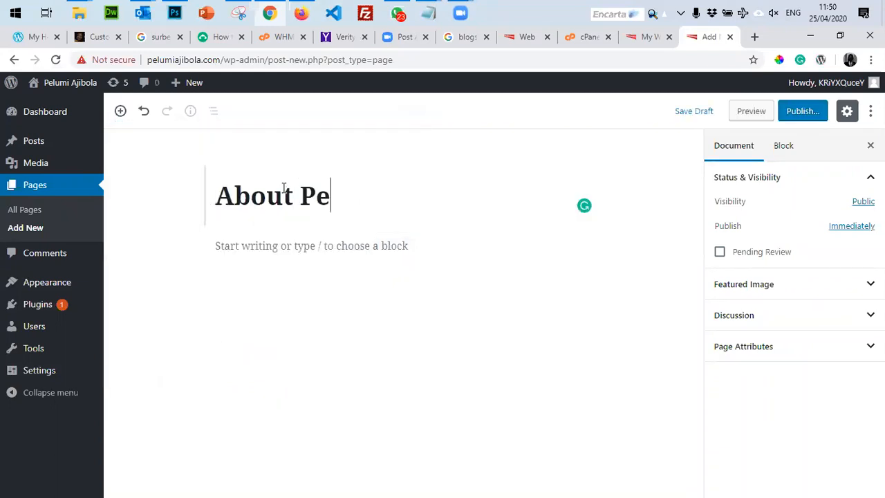
{"action": "left_click", "coordinate": [295, 247]}
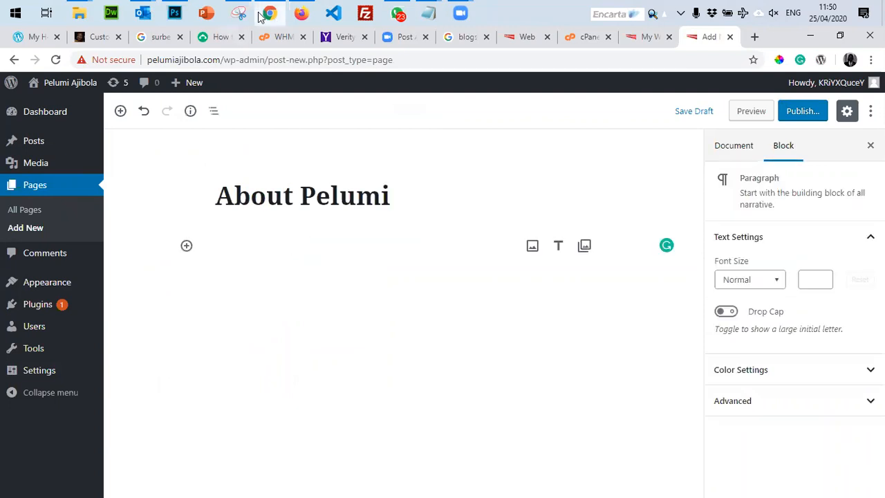
{"action": "left_click", "coordinate": [29, 37]}
{"action": "left_click", "coordinate": [99, 40]}
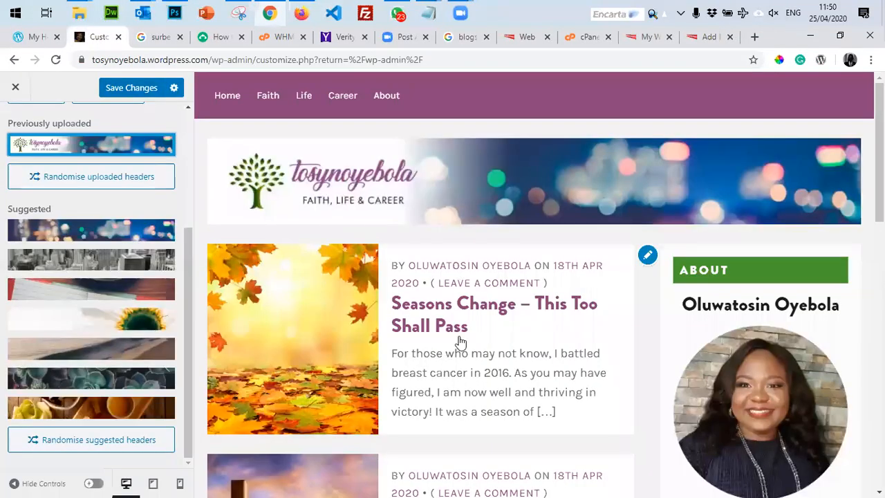
Load tosynoyebola.com in the Firefox window.
{"action": "scroll", "coordinate": [699, 354], "scroll_direction": "down", "scroll_amount": 5}
{"action": "scroll", "coordinate": [672, 262], "scroll_direction": "up", "scroll_amount": 5}
{"action": "left_click", "coordinate": [301, 17]}
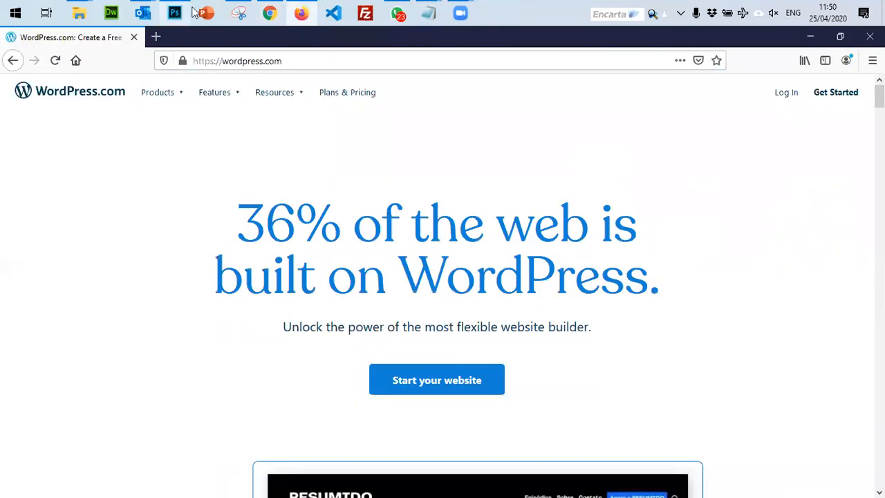
{"action": "left_click", "coordinate": [271, 15]}
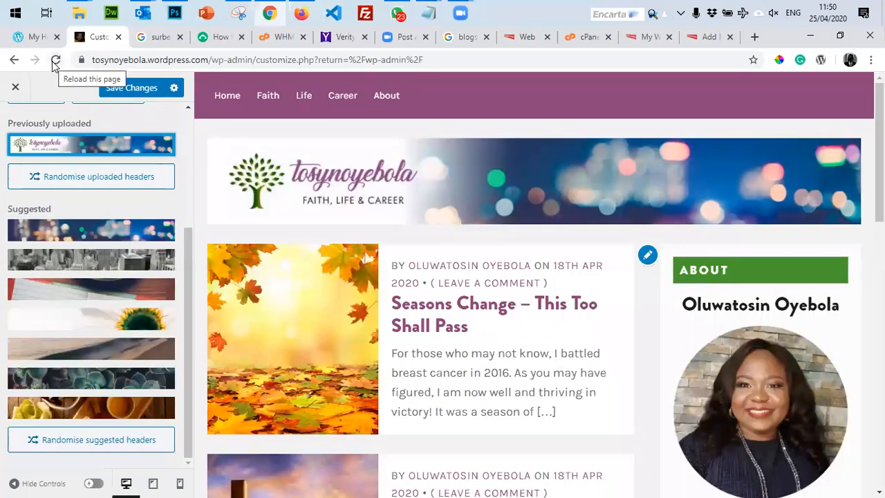
{"action": "left_click", "coordinate": [55, 62]}
{"action": "left_click", "coordinate": [566, 136]}
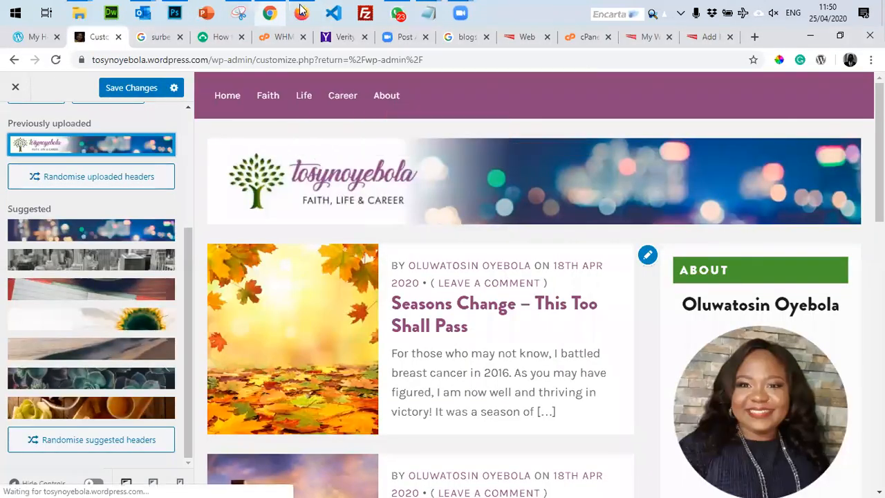
{"action": "left_click", "coordinate": [301, 12]}
{"action": "left_click", "coordinate": [259, 62]}
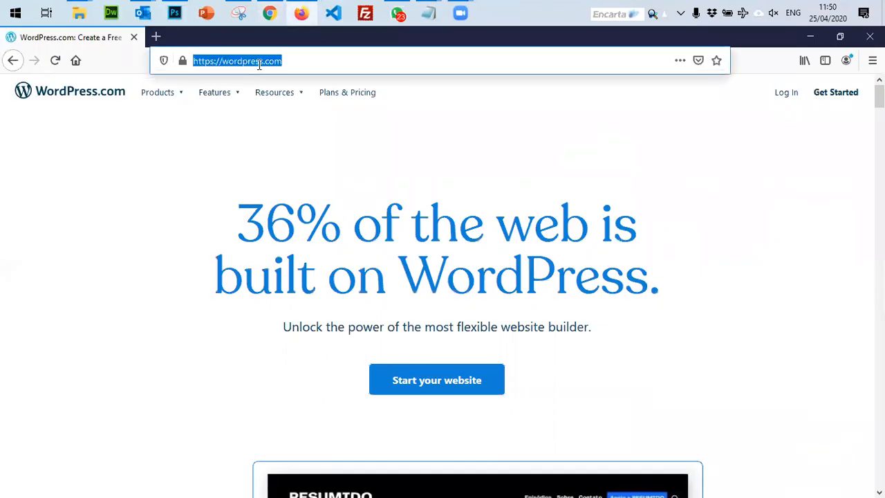
{"action": "type", "text": "to"}
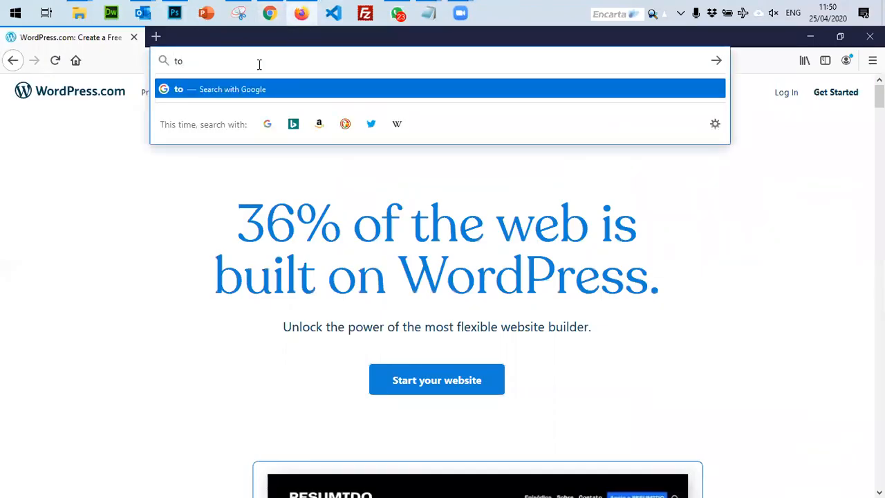
{"action": "type", "text": "synoyeb"}
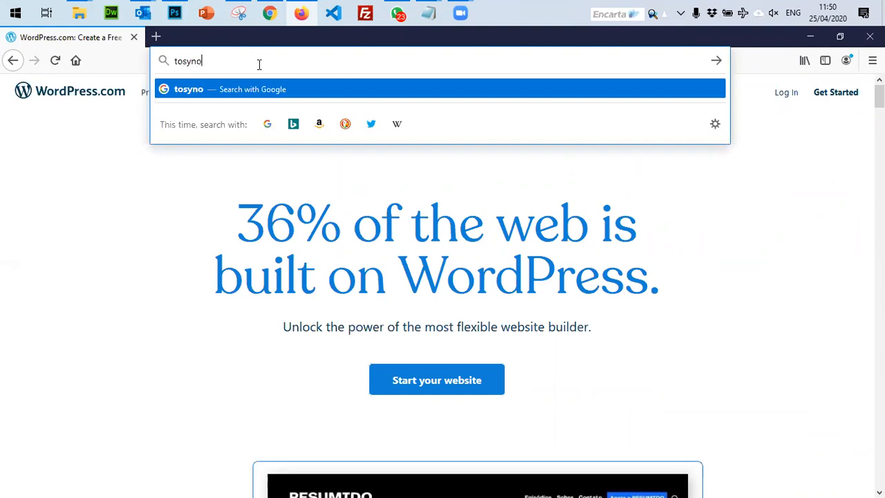
{"action": "type", "text": "ola.com"}
{"action": "key", "text": "Return"}
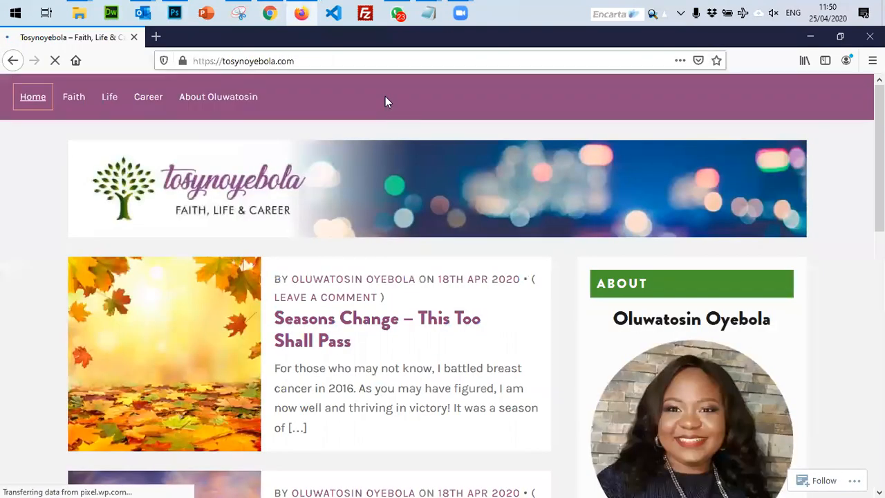
Copy the intro paragraphs from the blog's About page and return to the WordPress About editor.
{"action": "left_click", "coordinate": [215, 100]}
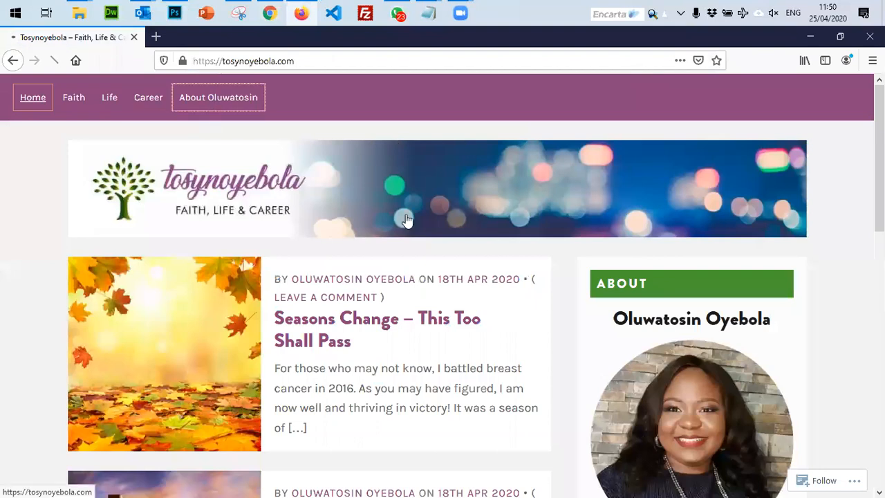
{"action": "scroll", "coordinate": [413, 235], "scroll_direction": "down", "scroll_amount": 3}
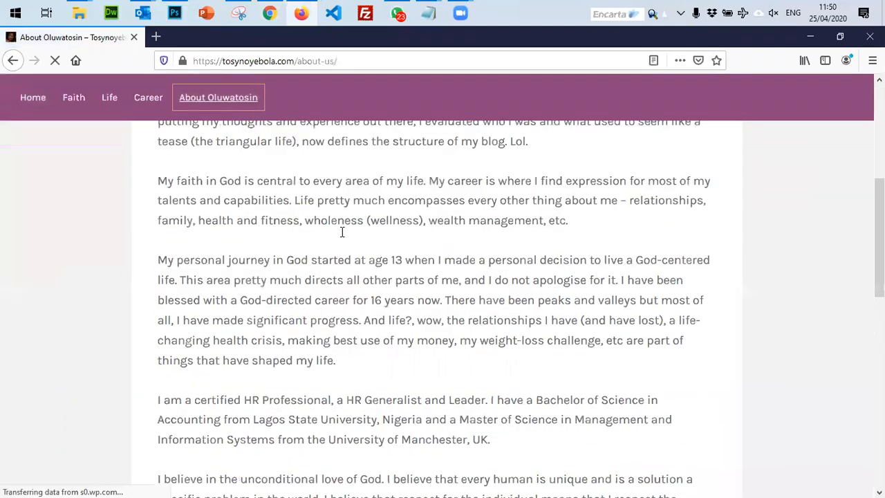
{"action": "left_click_drag", "start_coordinate": [575, 327], "coordinate": [200, 247]}
{"action": "scroll", "coordinate": [319, 330], "scroll_direction": "down", "scroll_amount": 2}
{"action": "left_click_drag", "start_coordinate": [336, 335], "coordinate": [156, 188]}
{"action": "scroll", "coordinate": [194, 139], "scroll_direction": "up", "scroll_amount": 2}
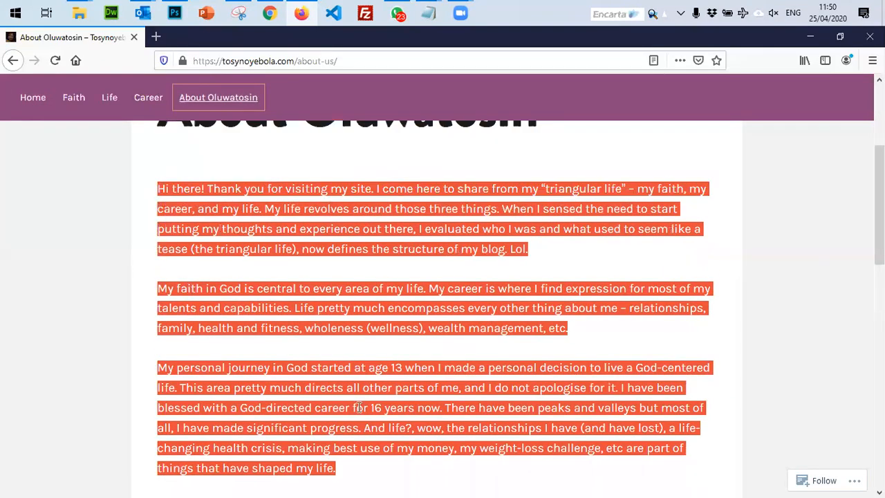
{"action": "left_click", "coordinate": [271, 12]}
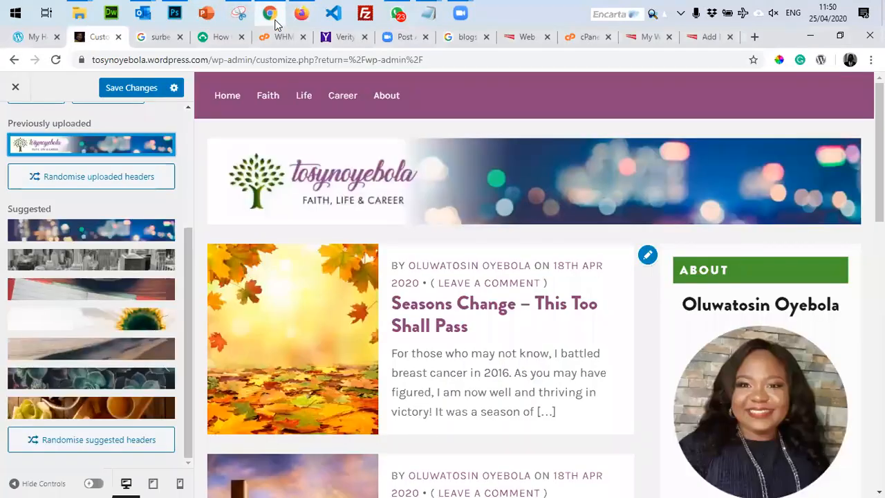
{"action": "key", "text": "ctrl+9"}
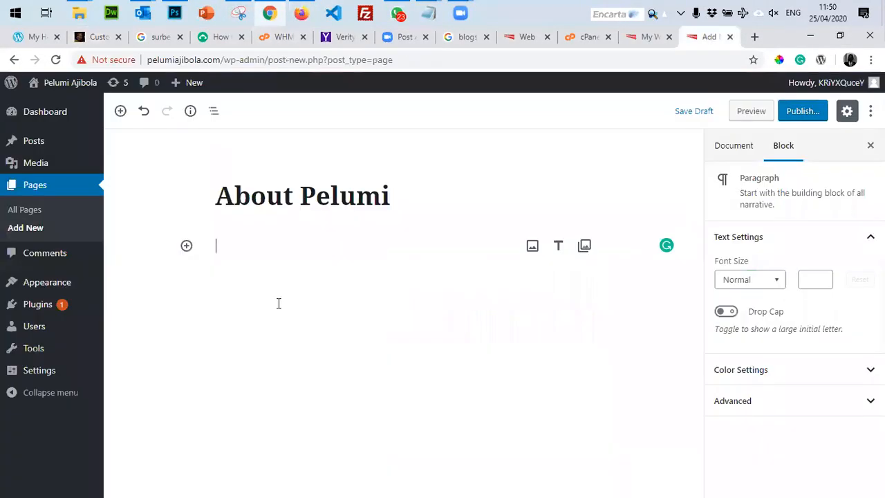
Paste the copied intro paragraphs into the About page and publish it.
{"action": "key", "text": "ctrl+v"}
{"action": "scroll", "coordinate": [404, 335], "scroll_direction": "down", "scroll_amount": 2}
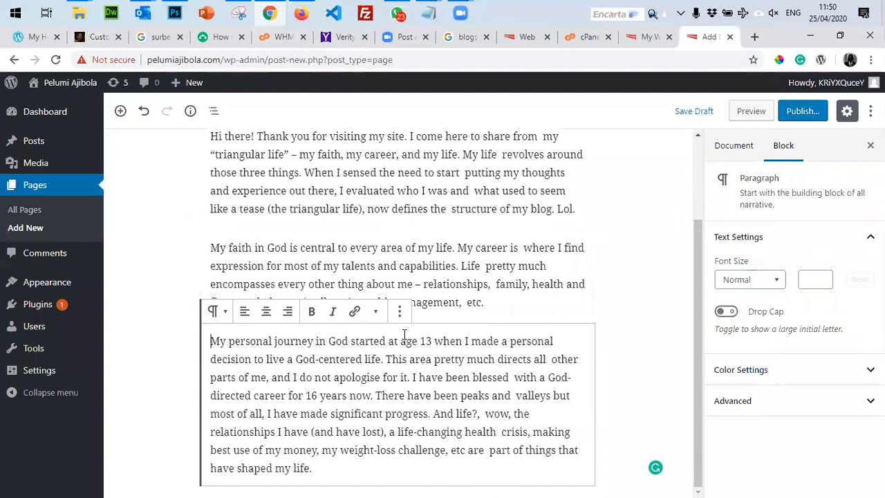
{"action": "scroll", "coordinate": [404, 335], "scroll_direction": "up", "scroll_amount": 2}
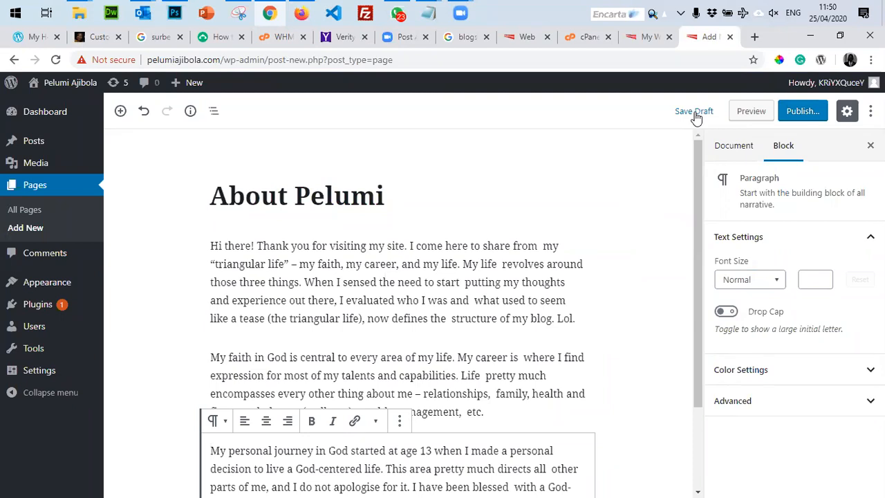
{"action": "left_click", "coordinate": [800, 112]}
{"action": "left_click", "coordinate": [802, 112]}
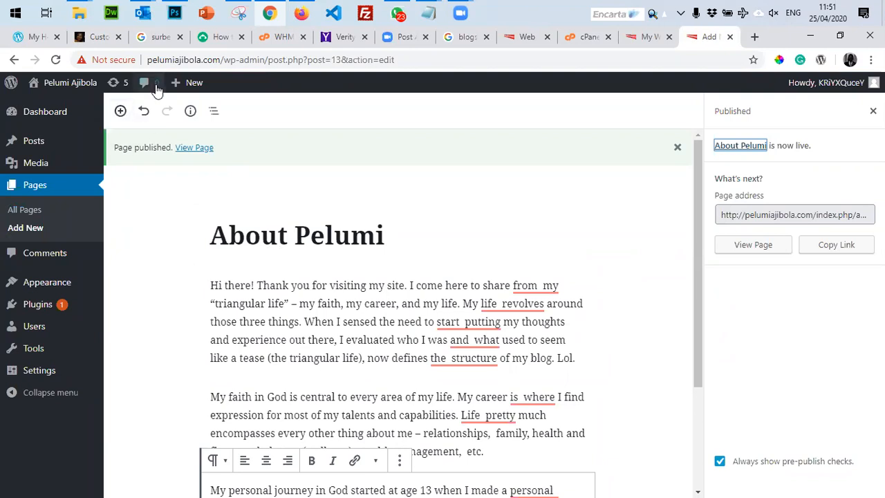
Start a 'Contact Me' post with 'For more information and feedback, you can reach me with the details below.'.
{"action": "left_click", "coordinate": [181, 83]}
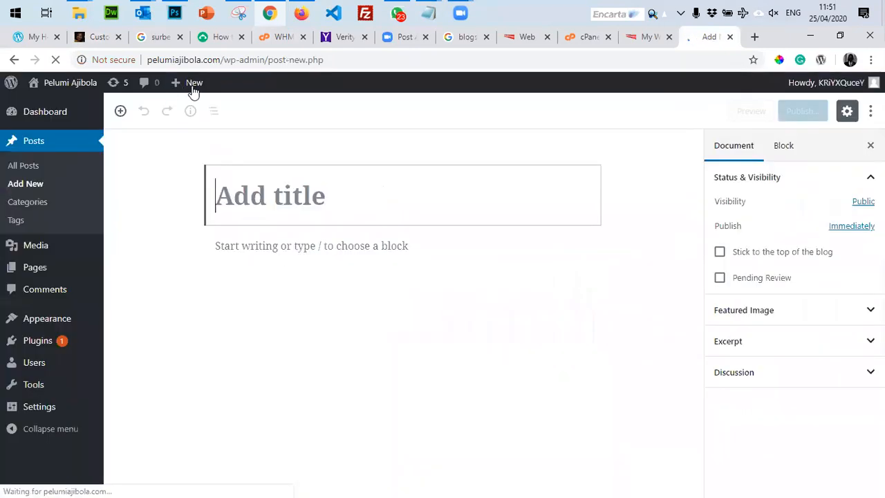
{"action": "mouse_move", "coordinate": [193, 85]}
{"action": "left_click", "coordinate": [182, 143]}
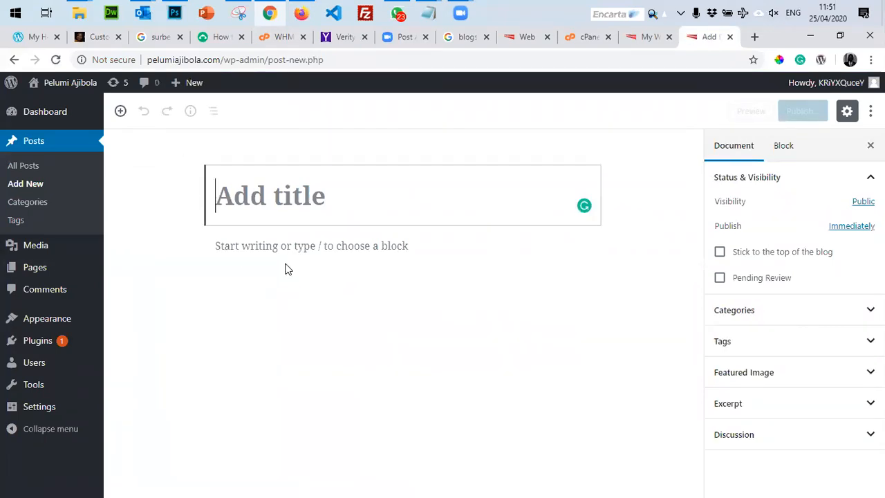
{"action": "type", "text": "Contact "}
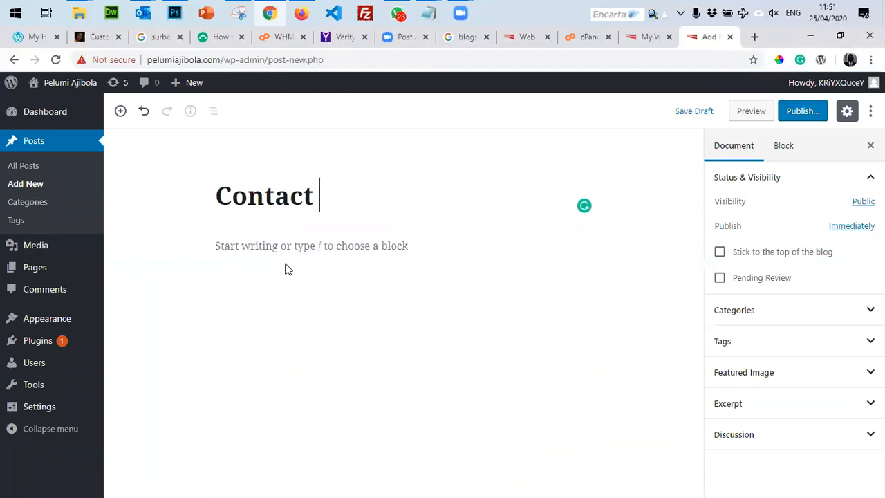
{"action": "type", "text": "Me"}
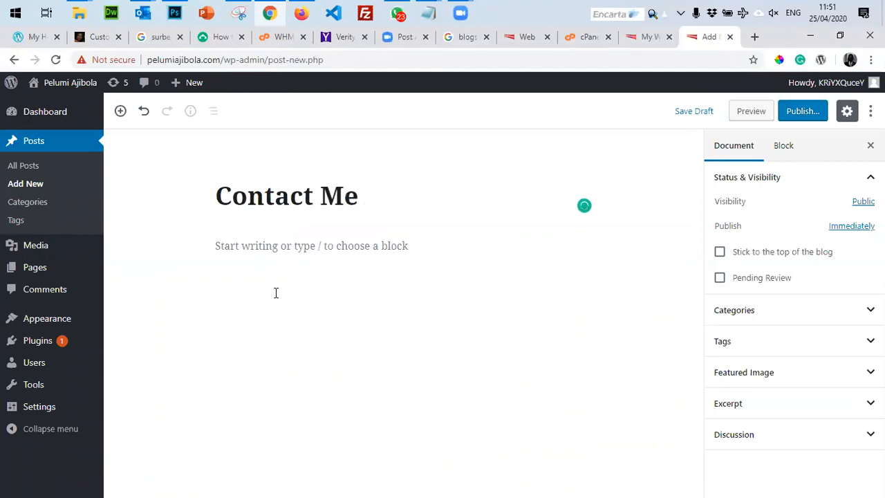
{"action": "key", "text": "Return"}
{"action": "type", "text": "For more information and"}
{"action": "key", "text": "BackSpace"}
{"action": "key", "text": "BackSpace"}
{"action": "key", "text": "BackSpace"}
{"action": "type", "text": "feedba"}
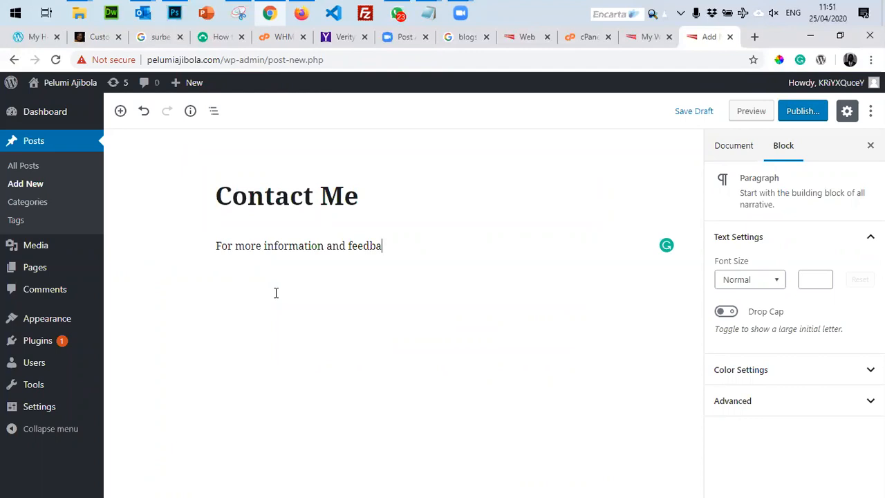
{"action": "type", "text": "ck, you can reach "}
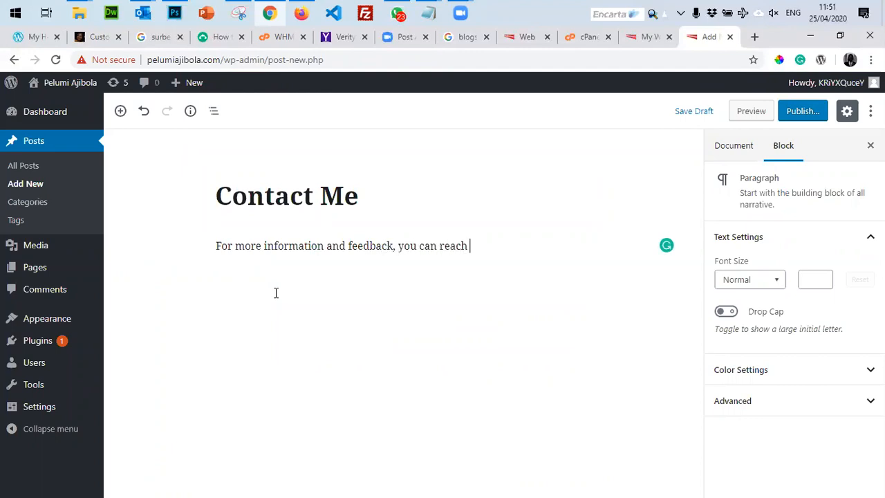
{"action": "type", "text": "me with the details below"}
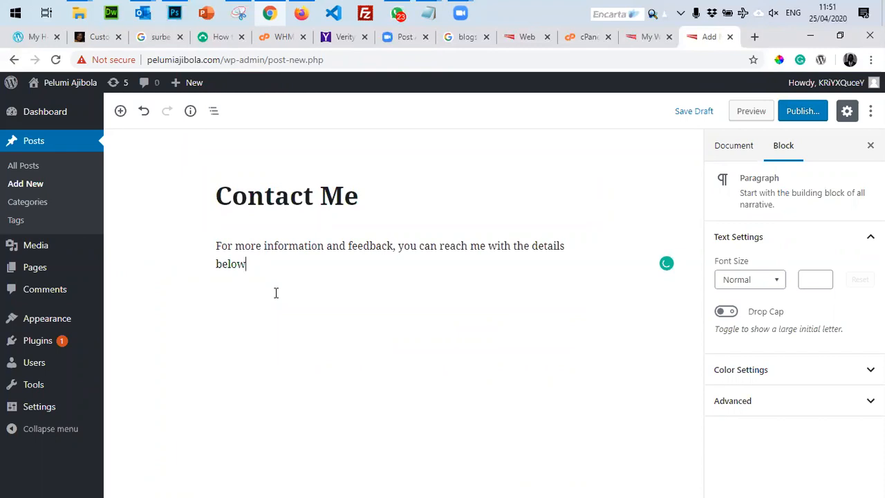
{"action": "type", "text": "."}
Add the phone-number line and begin an e-mail line beneath it.
{"action": "key", "text": "Return"}
{"action": "key", "text": "Return"}
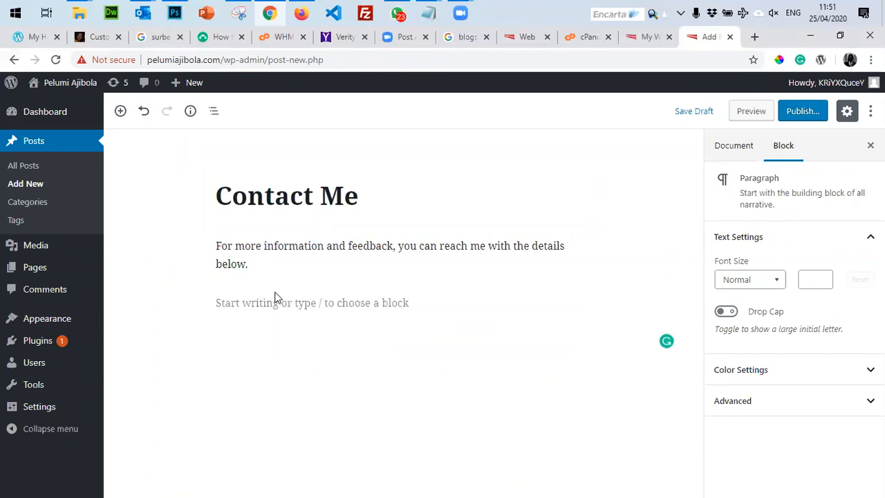
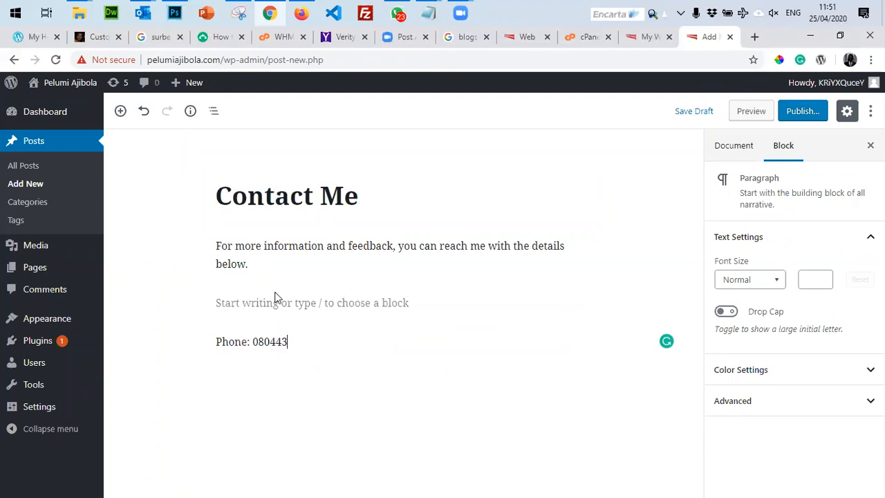
{"action": "key", "text": "Return"}
{"action": "key", "text": "BackSpace"}
{"action": "key", "text": "shift+Return"}
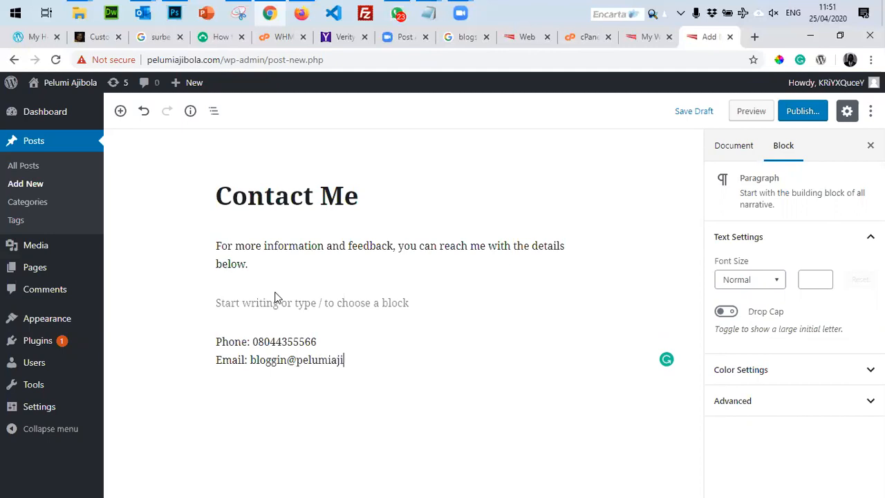
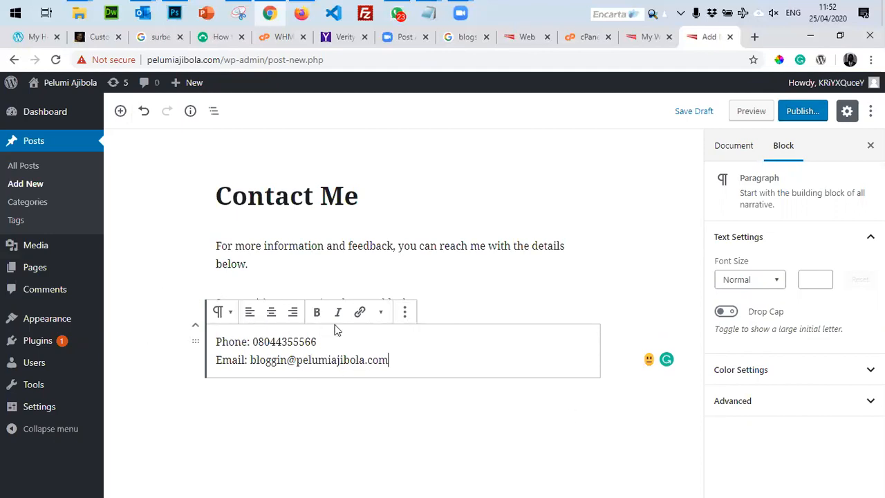
{"action": "left_click", "coordinate": [381, 315]}
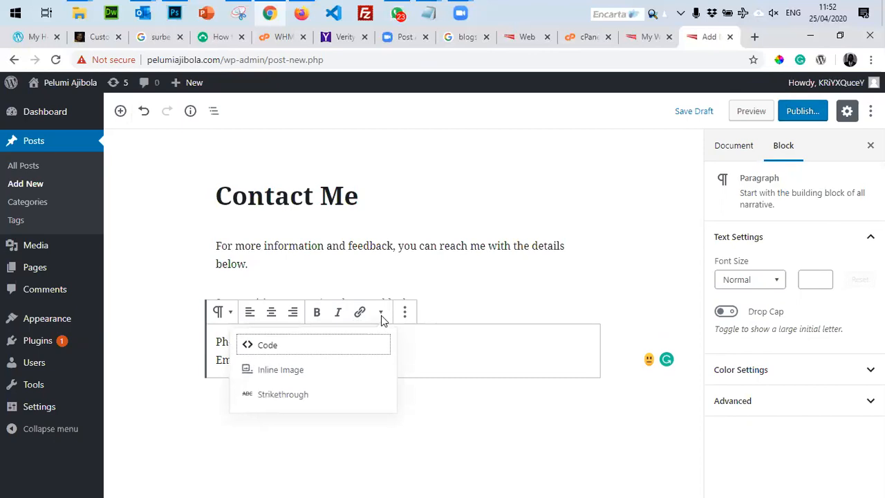
{"action": "left_click", "coordinate": [405, 313]}
{"action": "left_click", "coordinate": [404, 313]}
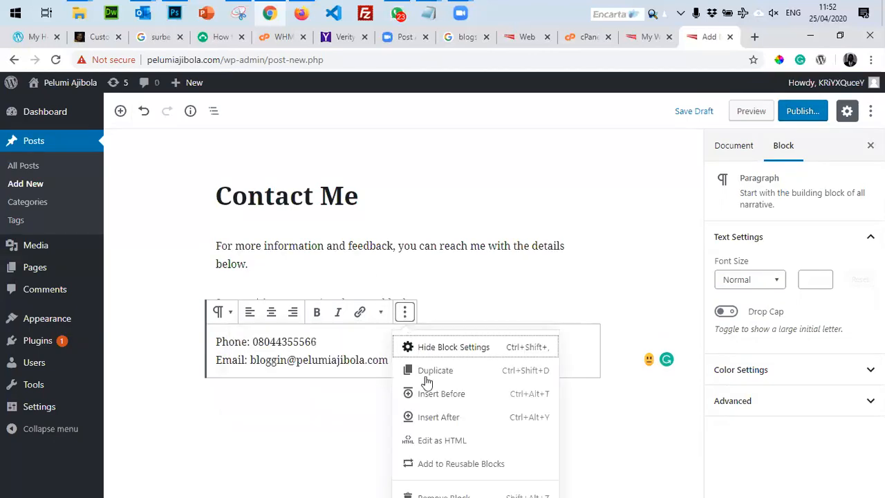
{"action": "left_click", "coordinate": [460, 264]}
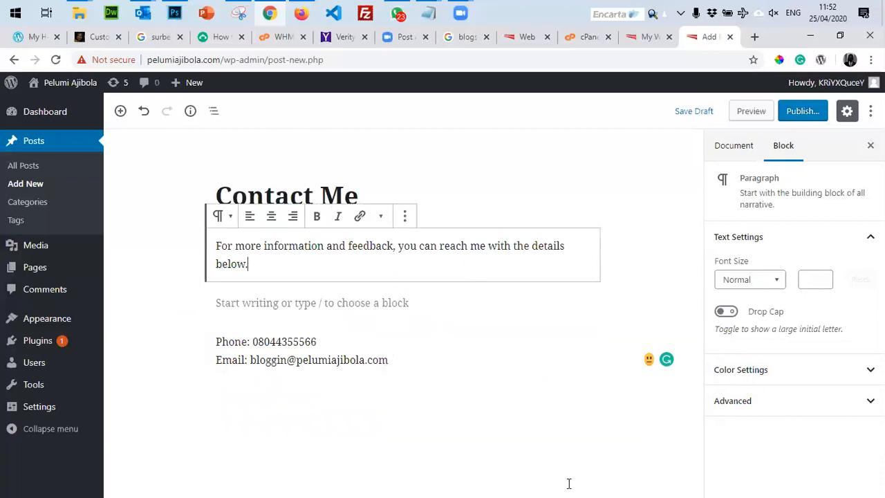
Publish the Contact Me post.
{"action": "left_click", "coordinate": [802, 112]}
{"action": "left_click", "coordinate": [806, 113]}
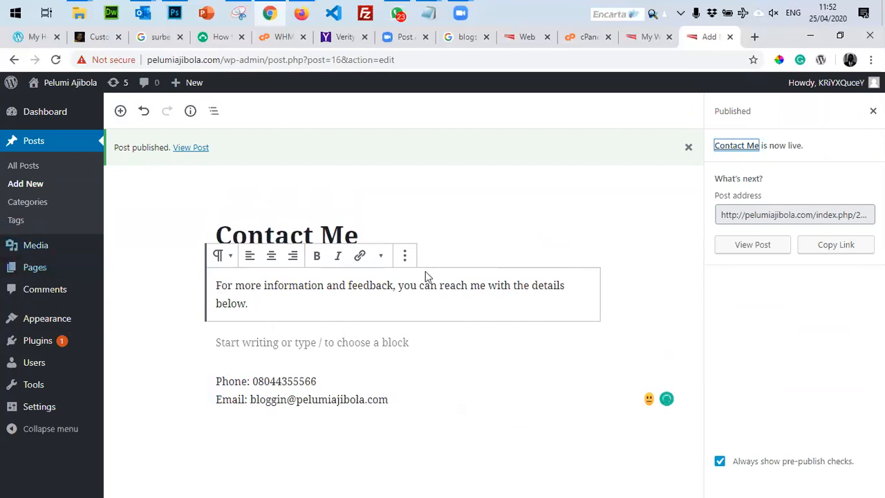
{"action": "left_click", "coordinate": [449, 204]}
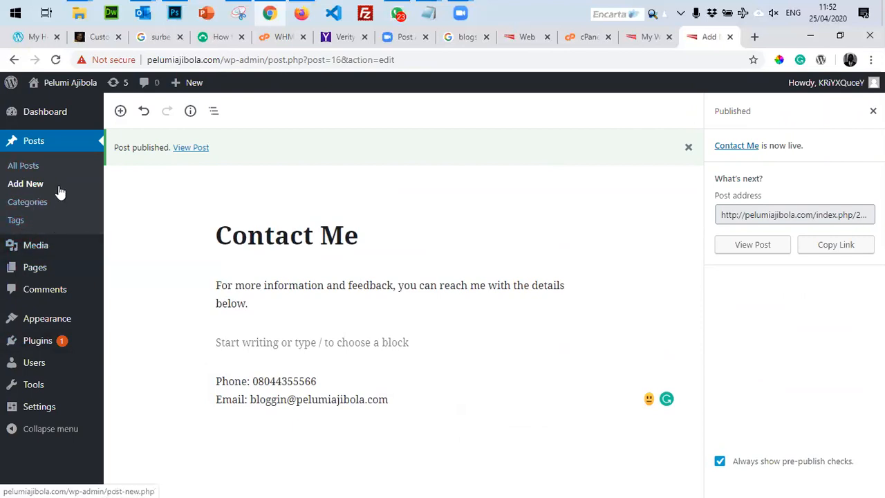
Check the All Pages list, then go back to the Contact Me post editor.
{"action": "mouse_move", "coordinate": [36, 274]}
{"action": "left_click", "coordinate": [149, 286]}
{"action": "left_click", "coordinate": [129, 270]}
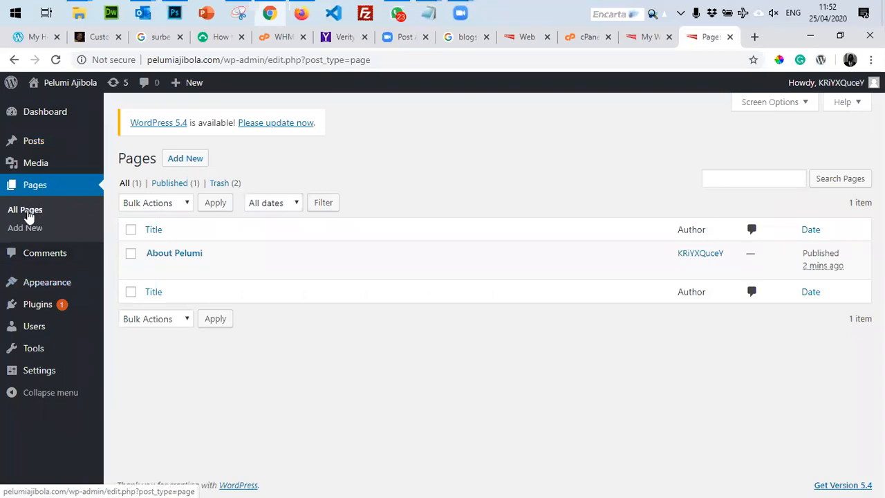
{"action": "left_click", "coordinate": [27, 217]}
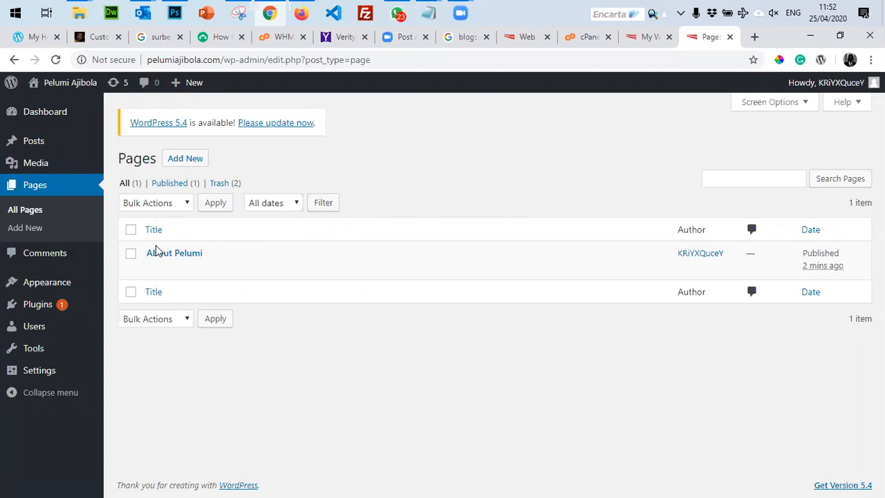
{"action": "left_click", "coordinate": [13, 60]}
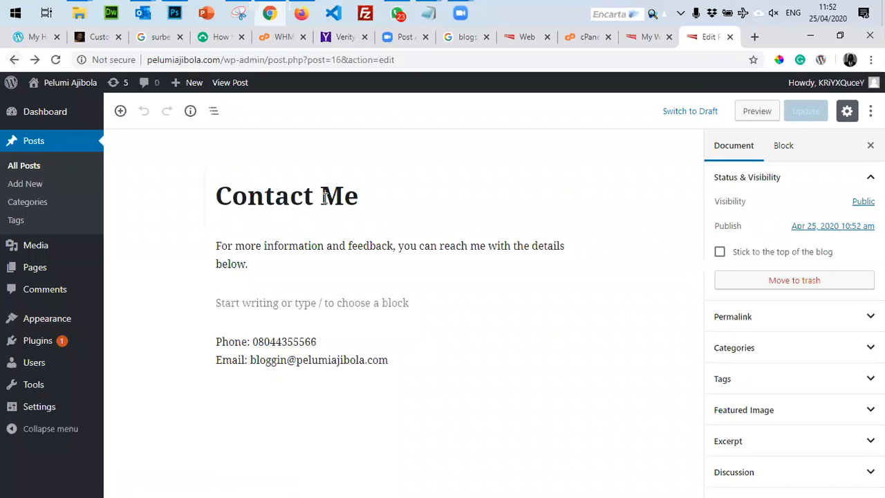
Delete the three contact text blocks from Contact Me, update it, and check it in All Posts.
{"action": "left_click", "coordinate": [322, 195]}
{"action": "key", "text": "ctrl+a"}
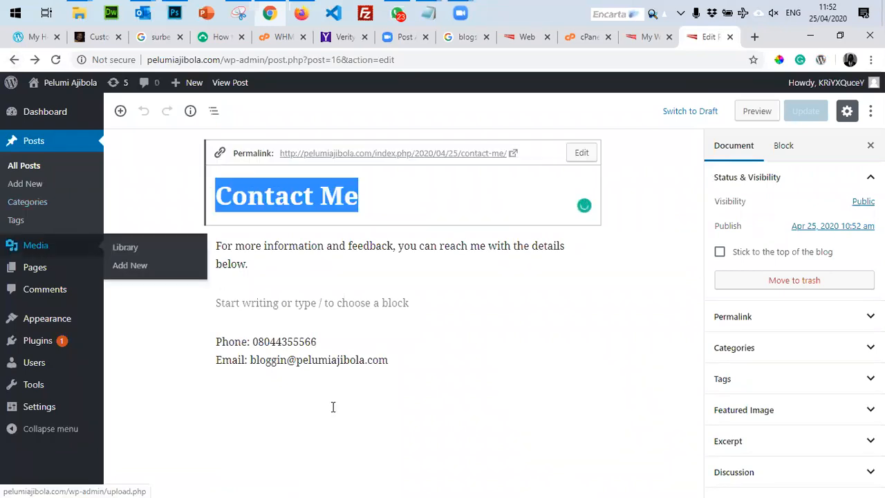
{"action": "left_click", "coordinate": [435, 361]}
{"action": "left_click_drag", "start_coordinate": [437, 360], "coordinate": [241, 280]}
{"action": "key", "text": "BackSpace"}
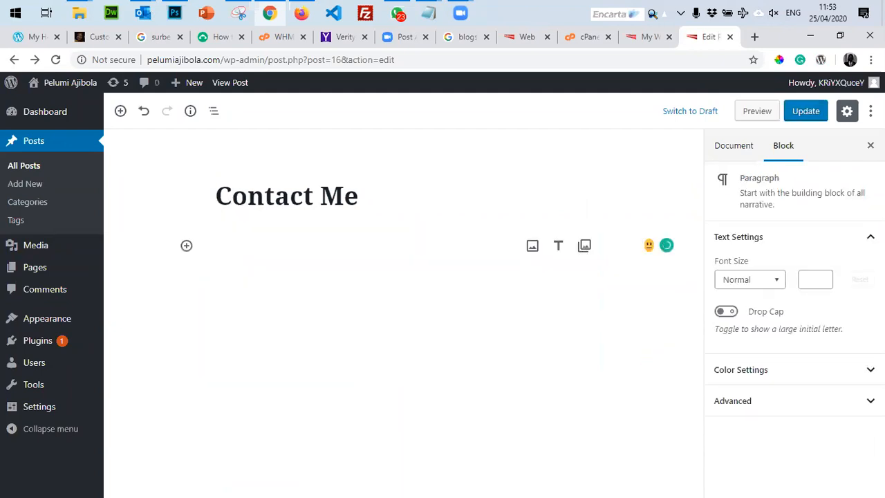
{"action": "left_click", "coordinate": [802, 112]}
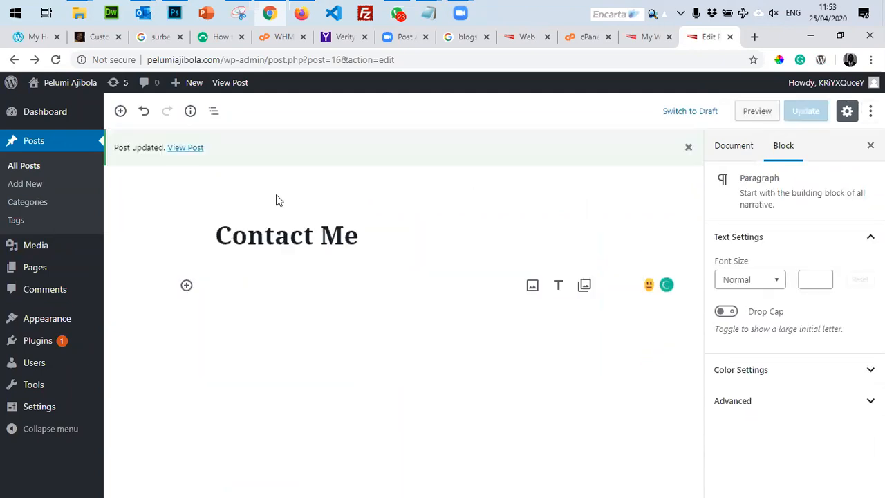
{"action": "left_click", "coordinate": [24, 168]}
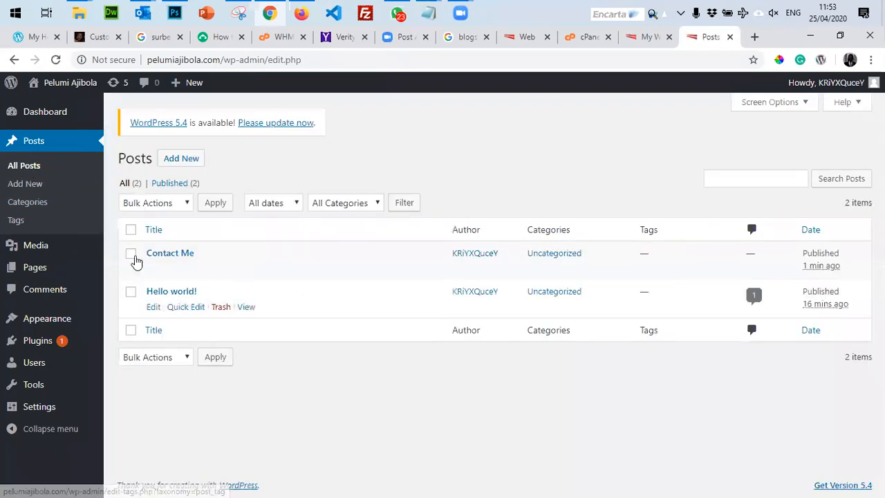
{"action": "left_click", "coordinate": [131, 254]}
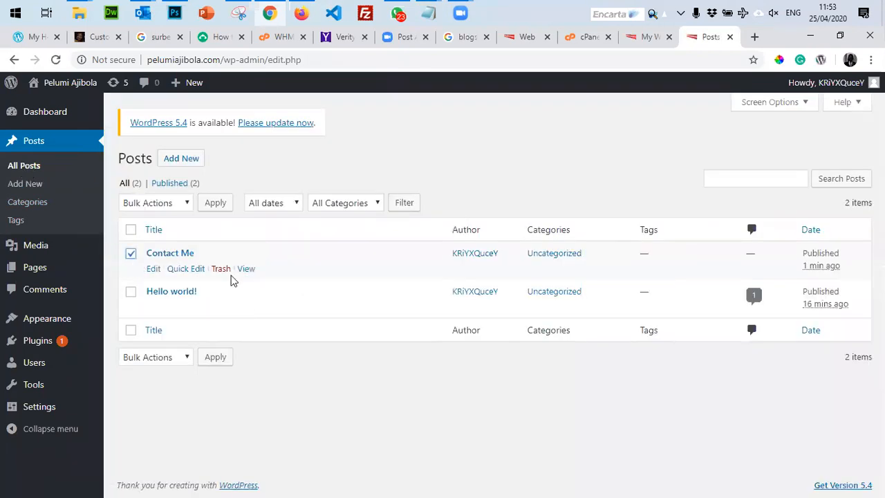
Attempt Bulk Actions > Move to Trash on Contact Me twice, then open All Pages after the error.
{"action": "left_click", "coordinate": [178, 206]}
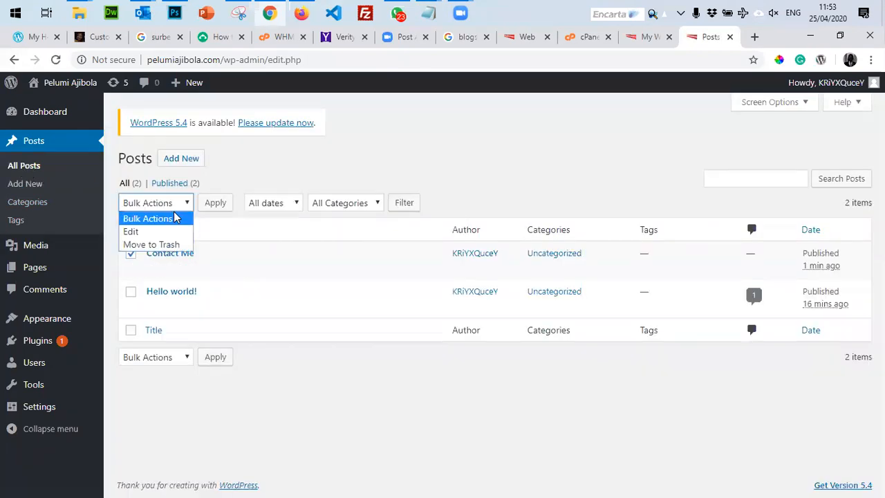
{"action": "left_click", "coordinate": [160, 246]}
{"action": "left_click", "coordinate": [214, 211]}
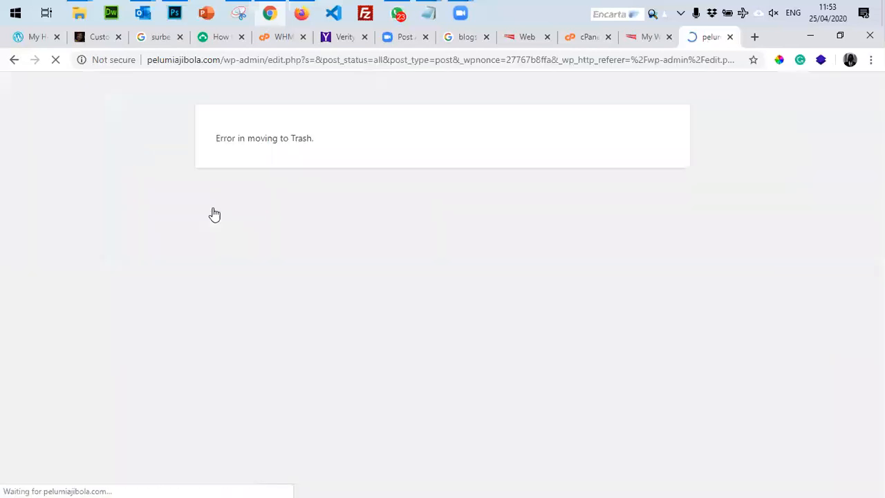
{"action": "left_click", "coordinate": [14, 59]}
{"action": "mouse_move", "coordinate": [181, 257]}
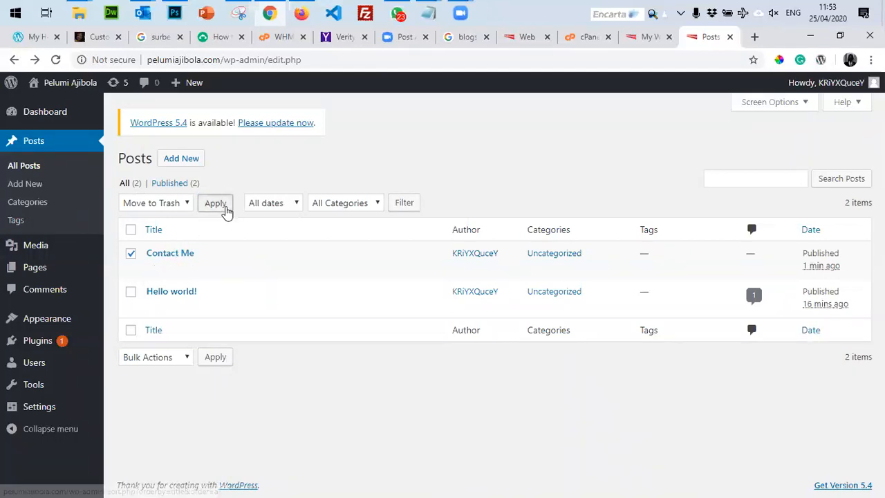
{"action": "left_click", "coordinate": [223, 205]}
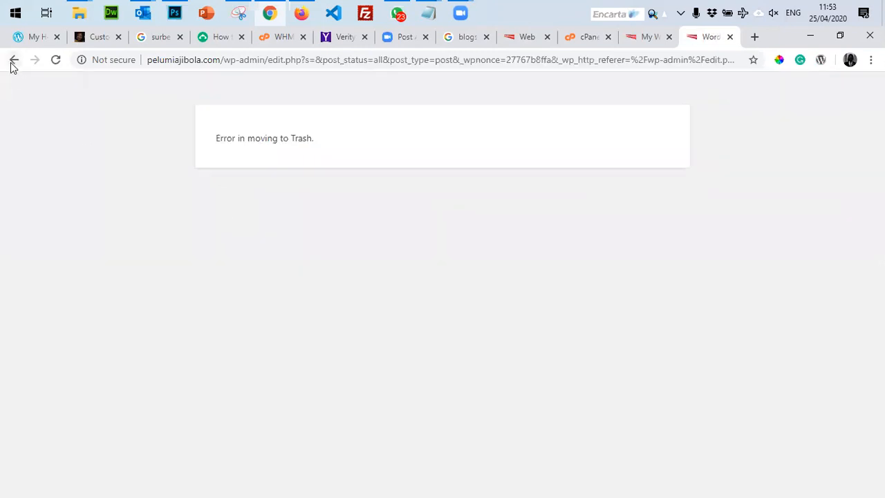
{"action": "left_click", "coordinate": [13, 60]}
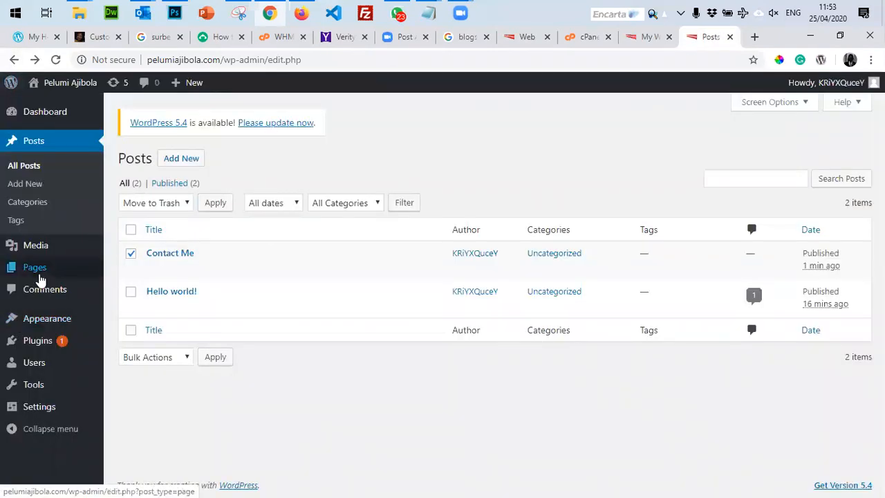
{"action": "mouse_move", "coordinate": [40, 278]}
{"action": "left_click", "coordinate": [126, 269]}
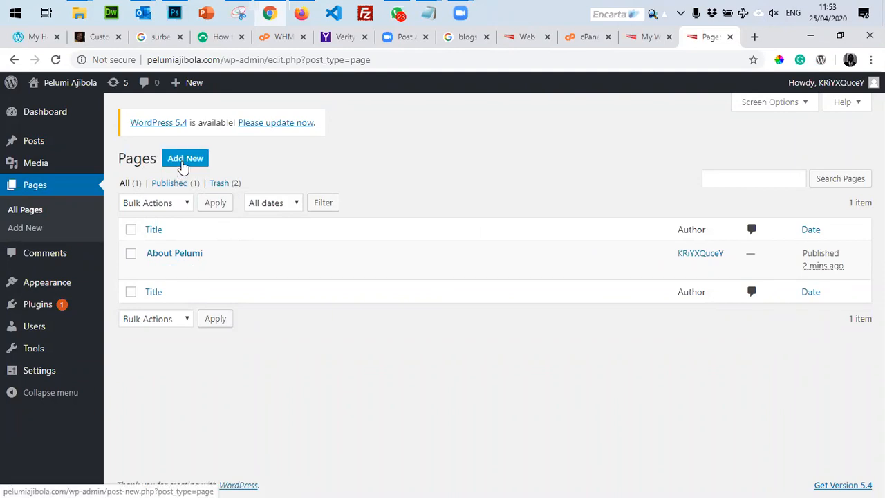
Create and publish a new page titled 'Contact Us', then return to All Pages.
{"action": "left_click", "coordinate": [183, 166]}
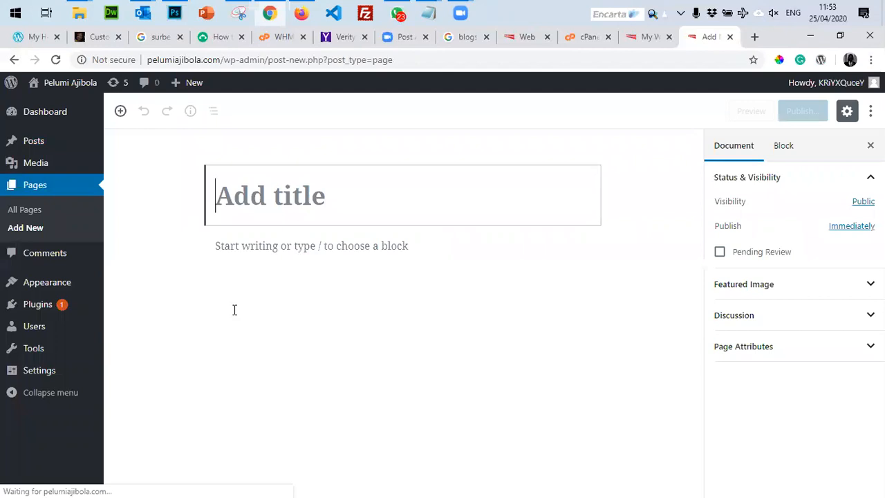
{"action": "left_click", "coordinate": [275, 276]}
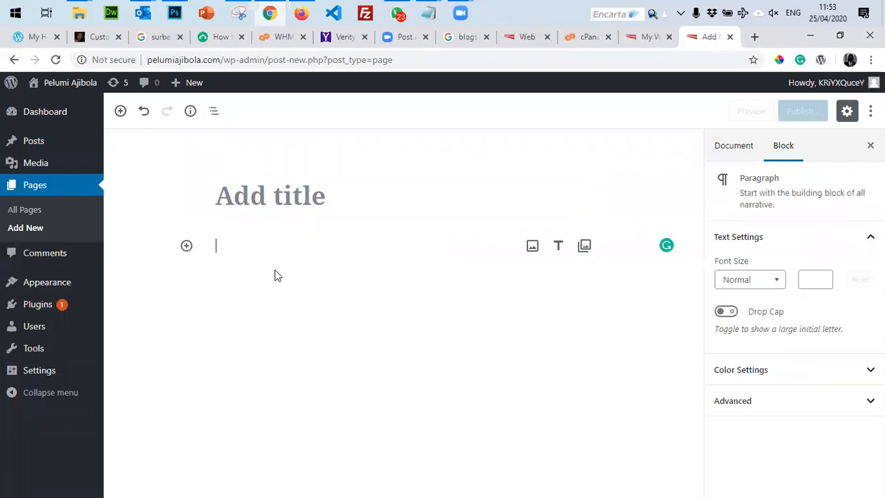
{"action": "left_click", "coordinate": [282, 196]}
{"action": "type", "text": "Cont"}
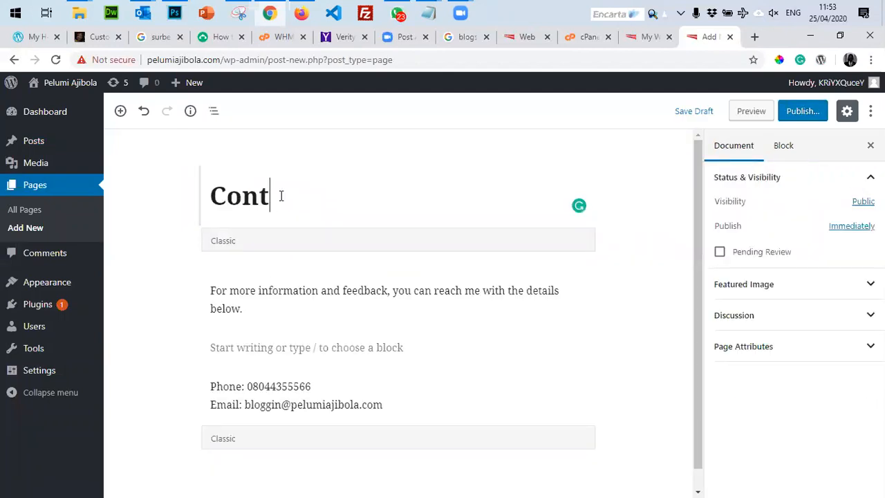
{"action": "type", "text": "act Us"}
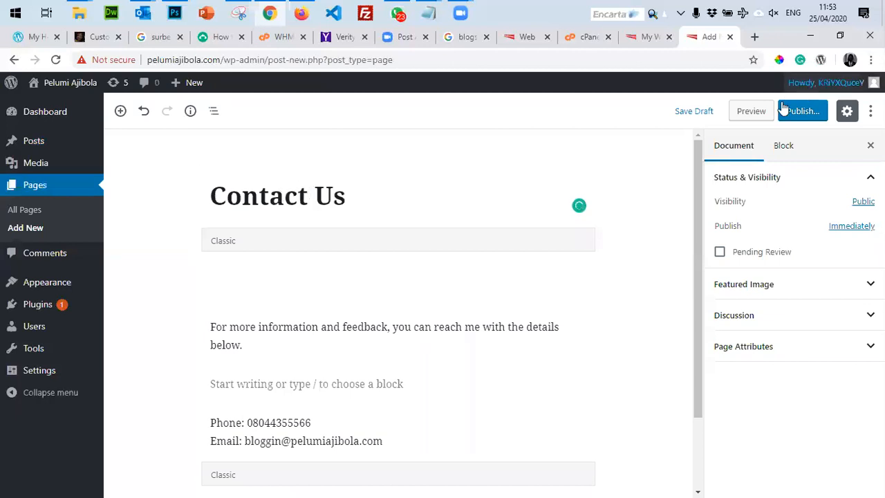
{"action": "left_click", "coordinate": [795, 112]}
{"action": "left_click", "coordinate": [805, 111]}
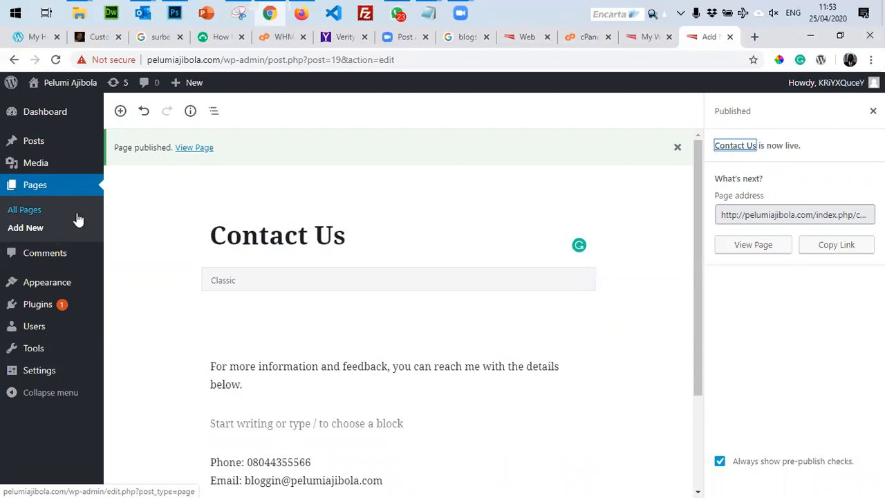
{"action": "left_click", "coordinate": [31, 211]}
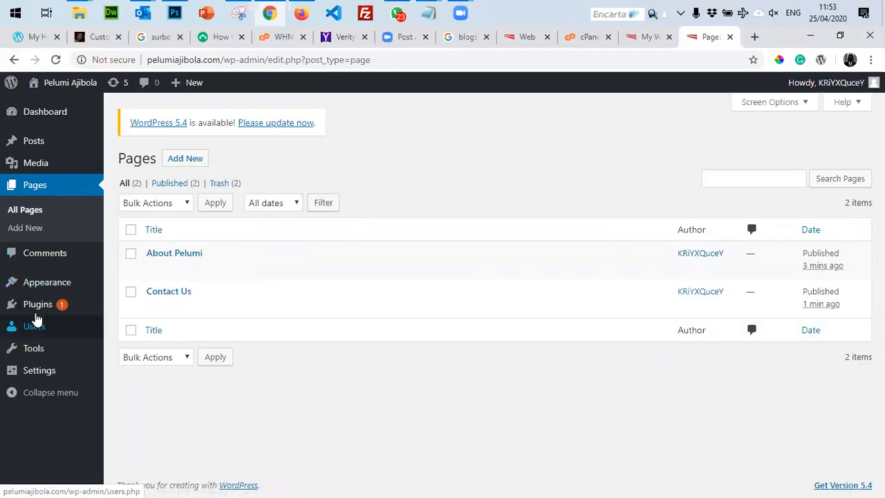
Open Appearance > Menus, reload the live site to check it, and view Menu 1's structure.
{"action": "mouse_move", "coordinate": [43, 290]}
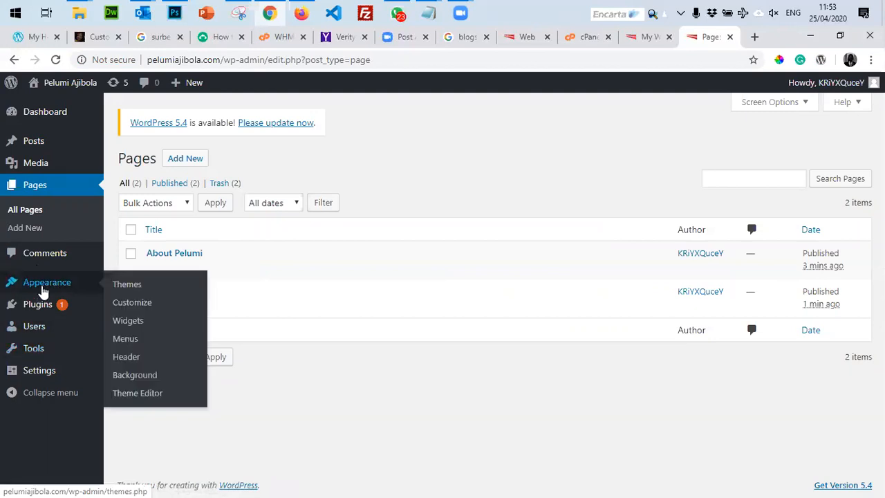
{"action": "left_click", "coordinate": [125, 339]}
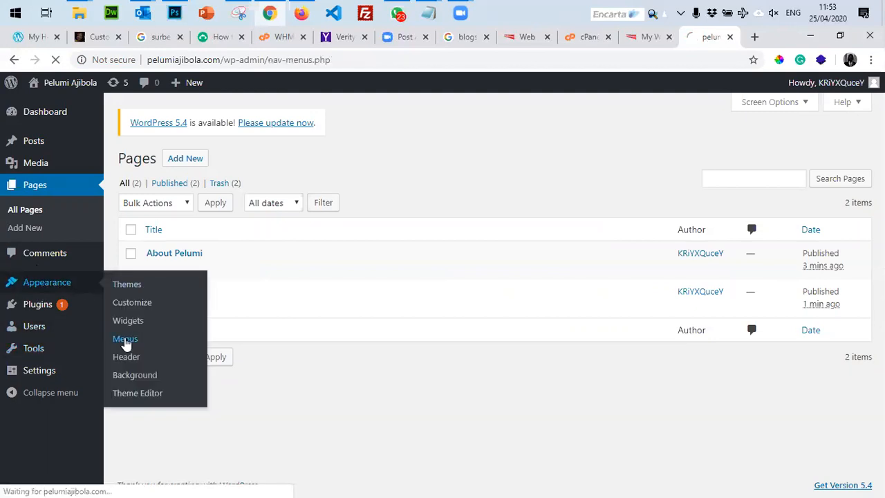
{"action": "left_click", "coordinate": [647, 37]}
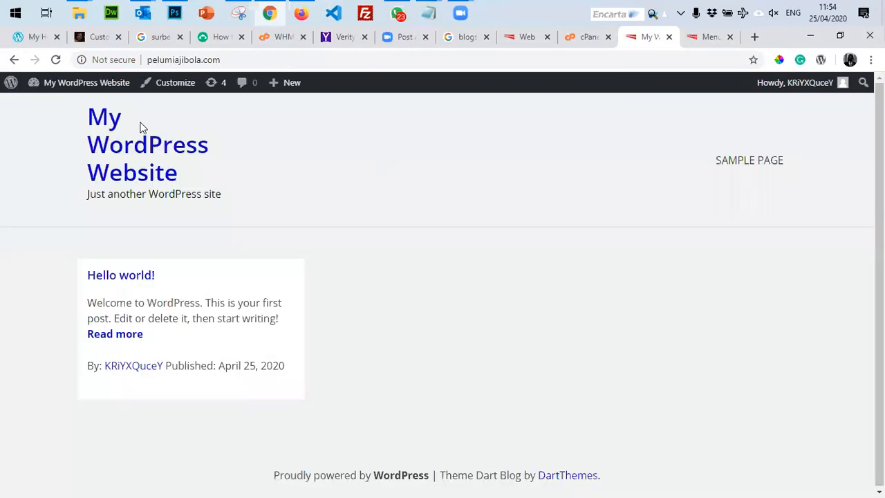
{"action": "left_click", "coordinate": [56, 62]}
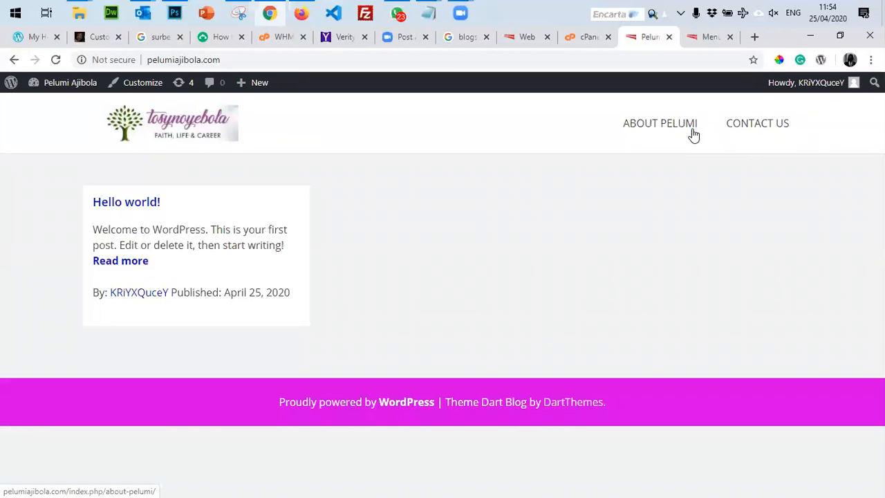
{"action": "left_click", "coordinate": [711, 36]}
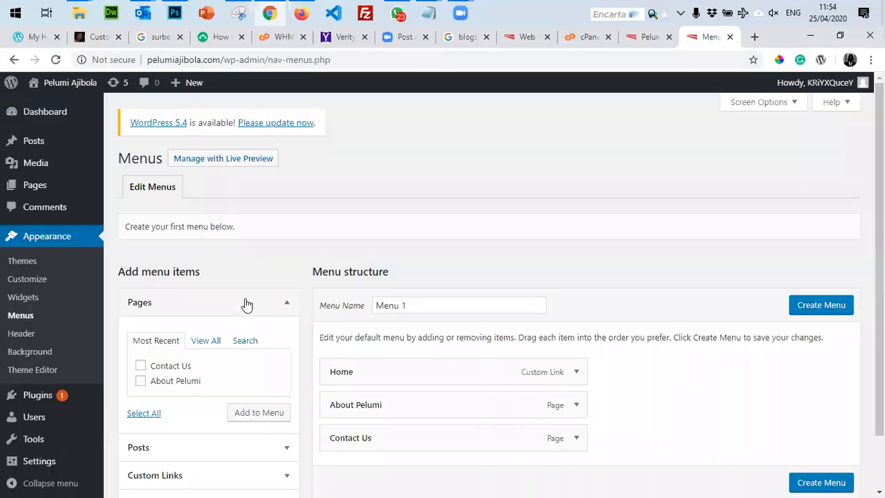
{"action": "scroll", "coordinate": [233, 307], "scroll_direction": "down", "scroll_amount": 1}
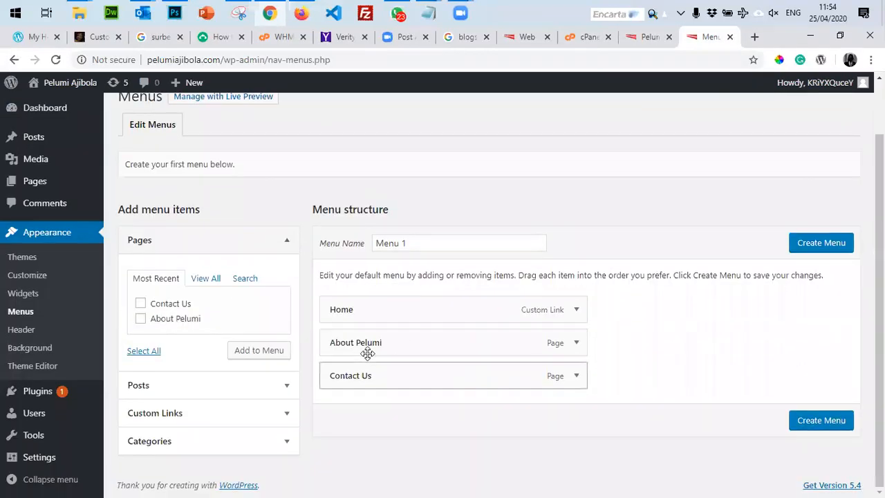
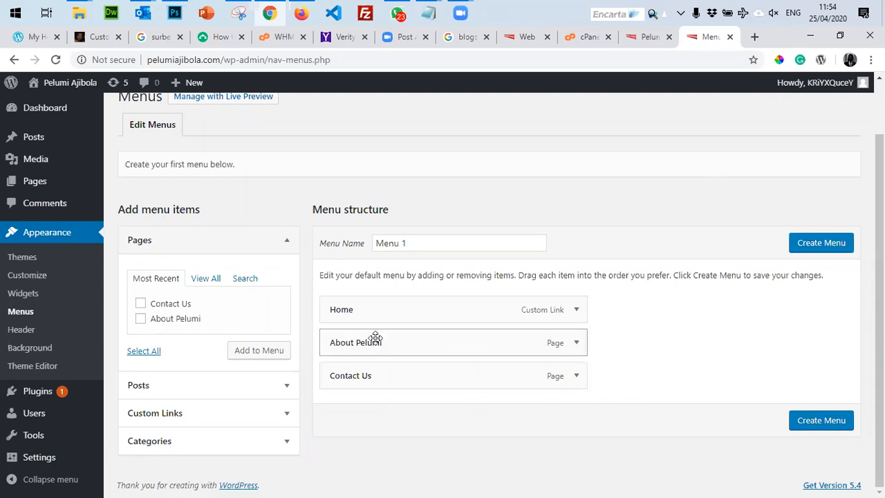
Nest Contact Us under About Pelumi in Menu 1, create the menu, and reload the live site.
{"action": "mouse_move", "coordinate": [359, 376]}
{"action": "left_mouse_down"}
{"action": "mouse_move", "coordinate": [385, 374]}
{"action": "mouse_move", "coordinate": [378, 386]}
{"action": "mouse_move", "coordinate": [365, 383]}
{"action": "left_mouse_up"}
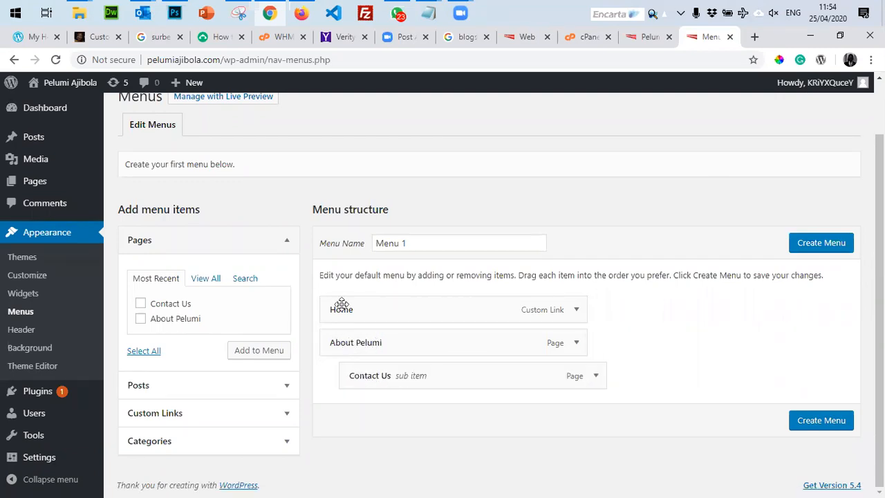
{"action": "mouse_move", "coordinate": [353, 346]}
{"action": "left_mouse_down"}
{"action": "mouse_move", "coordinate": [367, 350]}
{"action": "mouse_move", "coordinate": [371, 365]}
{"action": "mouse_move", "coordinate": [363, 341]}
{"action": "mouse_move", "coordinate": [379, 350]}
{"action": "mouse_move", "coordinate": [367, 346]}
{"action": "left_mouse_up"}
{"action": "scroll", "coordinate": [634, 271], "scroll_direction": "up", "scroll_amount": 1}
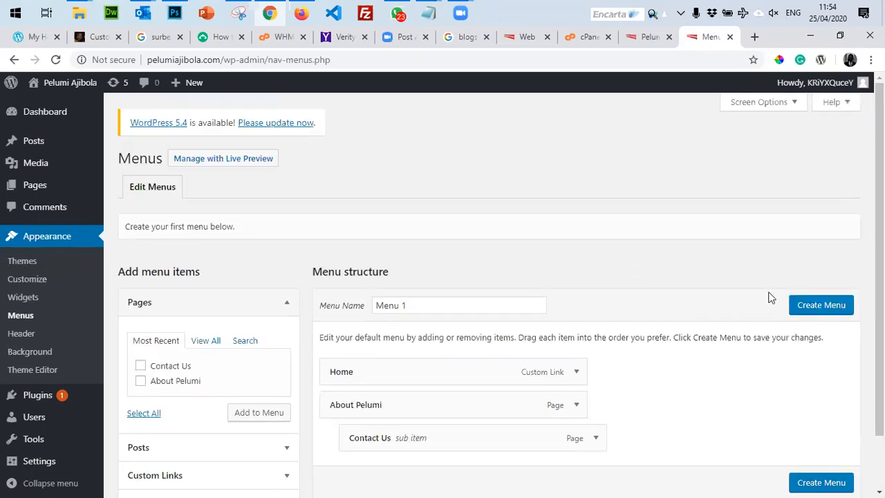
{"action": "left_click", "coordinate": [811, 308]}
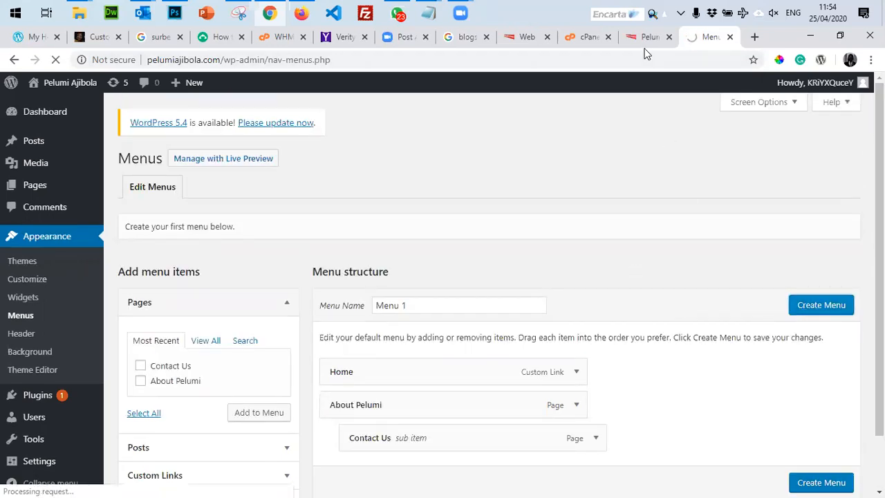
{"action": "left_click", "coordinate": [646, 37]}
{"action": "left_click", "coordinate": [56, 59]}
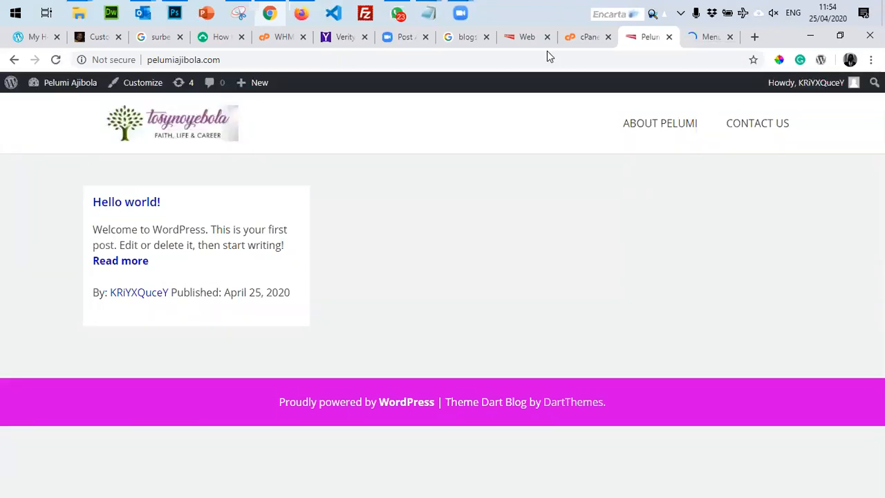
Save Menu 1 as the Header Menu with new top-level pages added automatically.
{"action": "key", "text": "ctrl+Tab"}
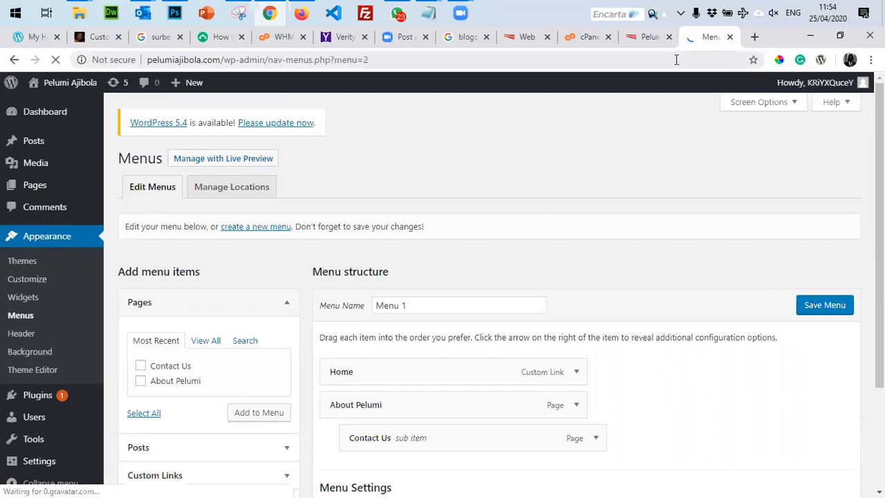
{"action": "key", "text": "ctrl+shift+Tab"}
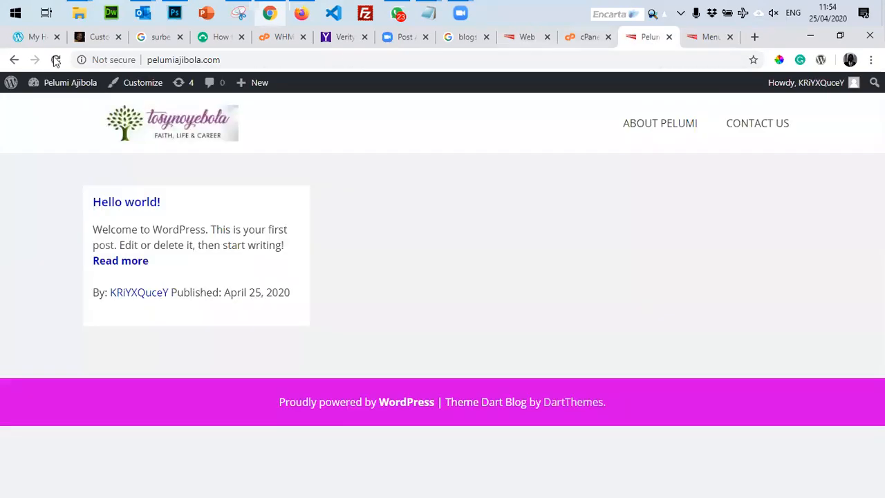
{"action": "left_click", "coordinate": [56, 61]}
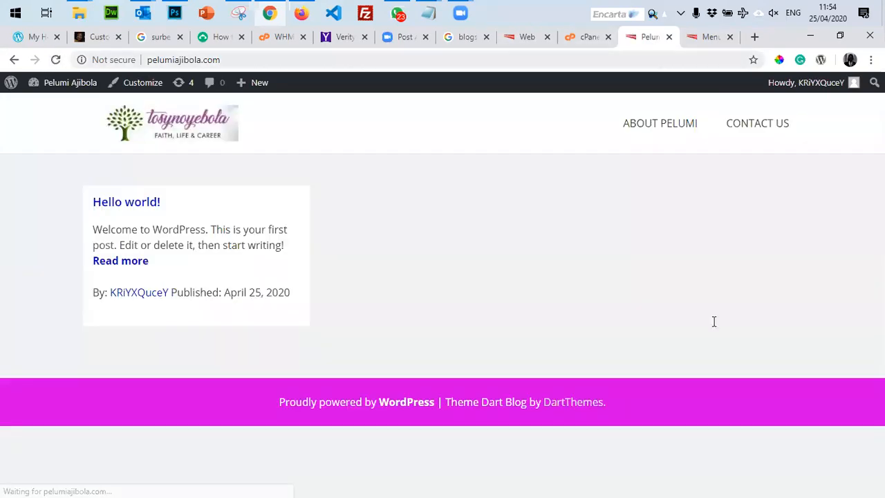
{"action": "key", "text": "ctrl+Tab"}
{"action": "scroll", "coordinate": [436, 396], "scroll_direction": "down", "scroll_amount": 1}
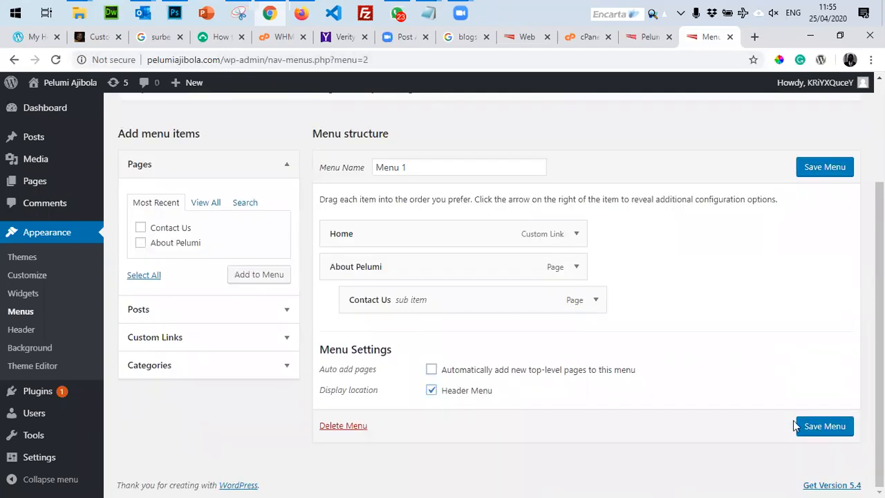
{"action": "left_click", "coordinate": [830, 428]}
Reload the live site and check Contact Us under the About Pelumi menu item.
{"action": "key", "text": "ctrl+shift+Tab"}
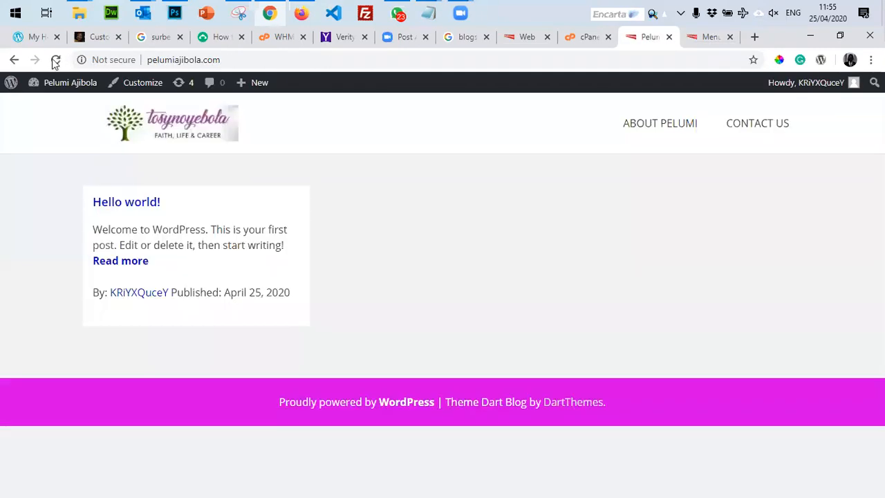
{"action": "left_click", "coordinate": [55, 60]}
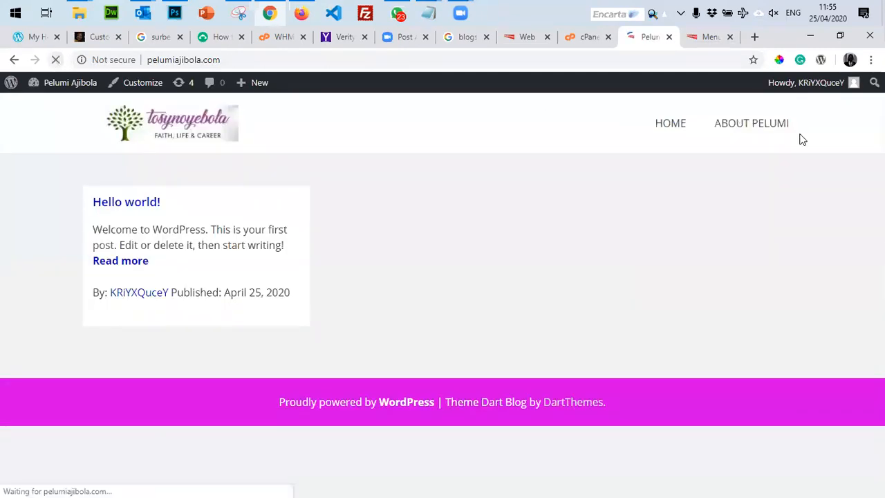
{"action": "mouse_move", "coordinate": [766, 134]}
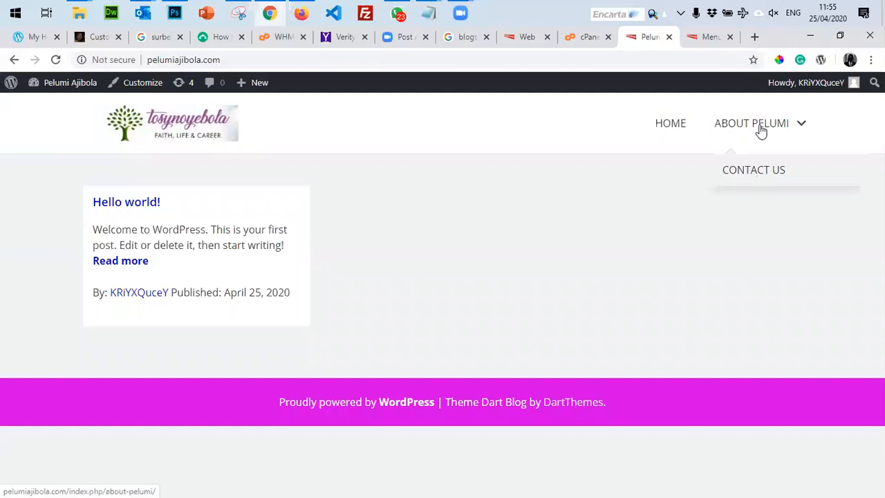
Move Contact Us back out to the top level of Menu 1.
{"action": "left_click", "coordinate": [706, 37]}
{"action": "scroll", "coordinate": [525, 333], "scroll_direction": "down", "scroll_amount": 3}
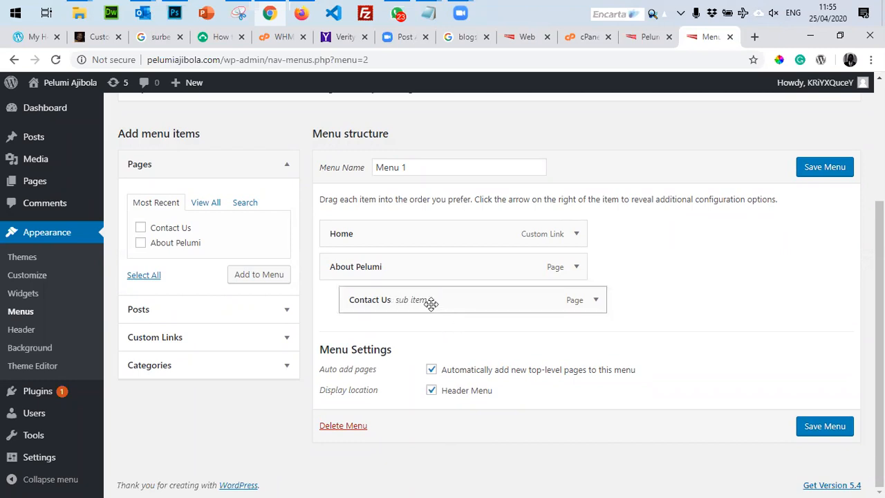
{"action": "left_click_drag", "start_coordinate": [397, 302], "coordinate": [411, 318]}
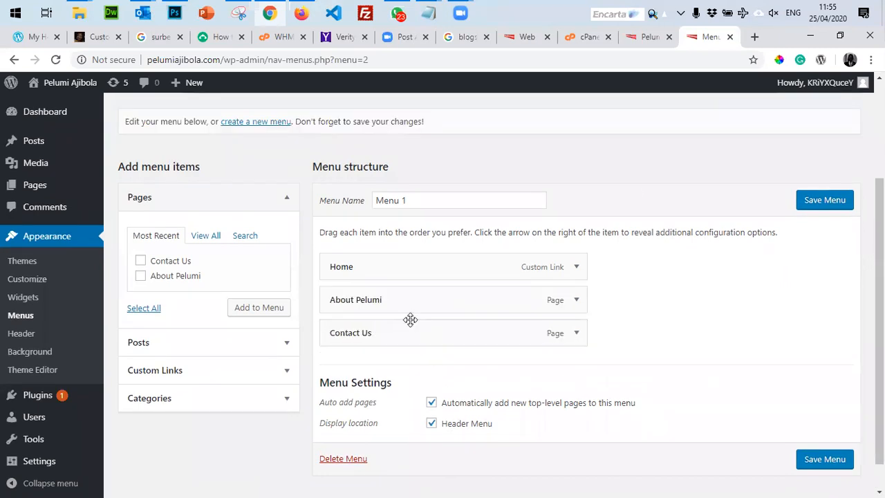
Save Contact Us as a top-level item and reload the live site.
{"action": "left_click", "coordinate": [823, 459]}
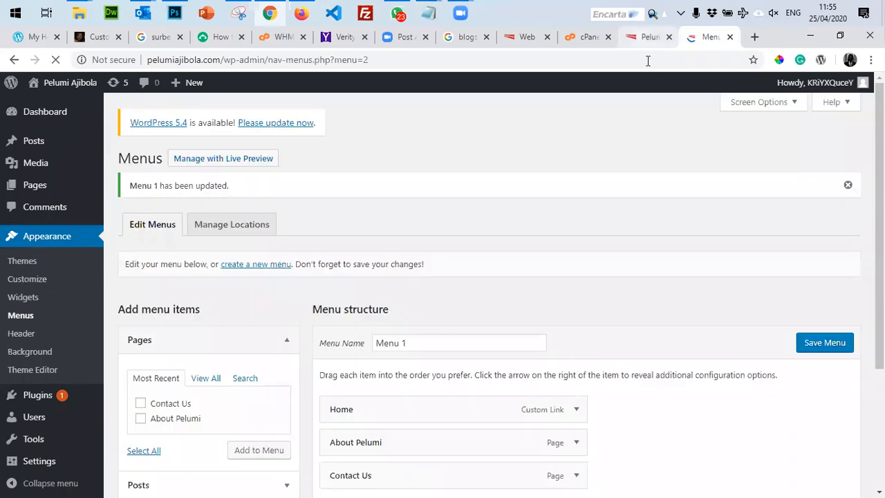
{"action": "left_click", "coordinate": [648, 37]}
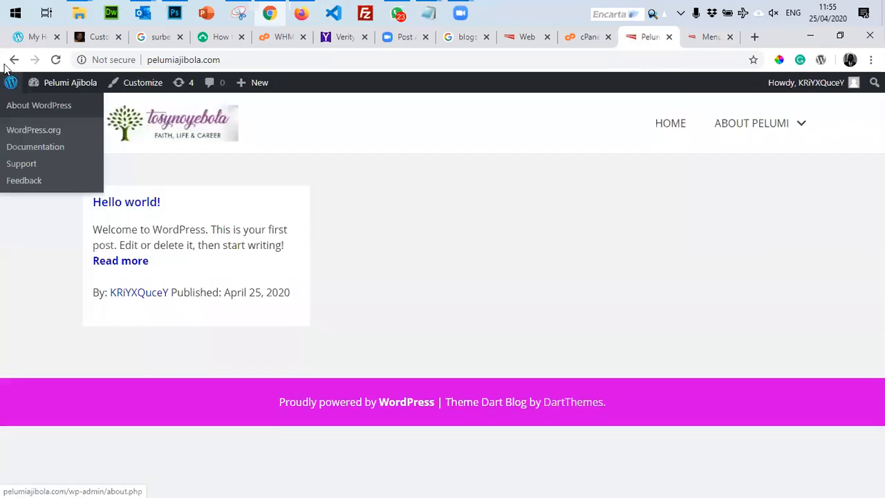
{"action": "left_click", "coordinate": [56, 60]}
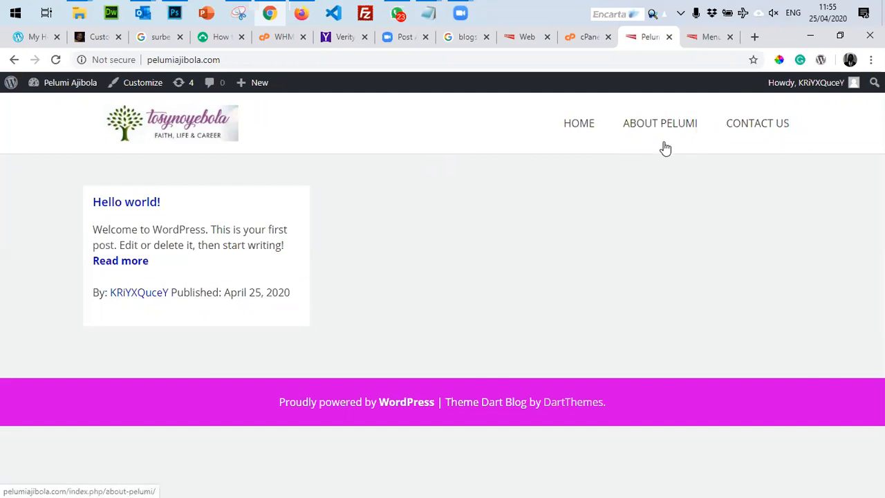
Reorder the menu to About Pelumi, Contact Us, Home and save it.
{"action": "left_click", "coordinate": [706, 38]}
{"action": "scroll", "coordinate": [409, 333], "scroll_direction": "down", "scroll_amount": 3}
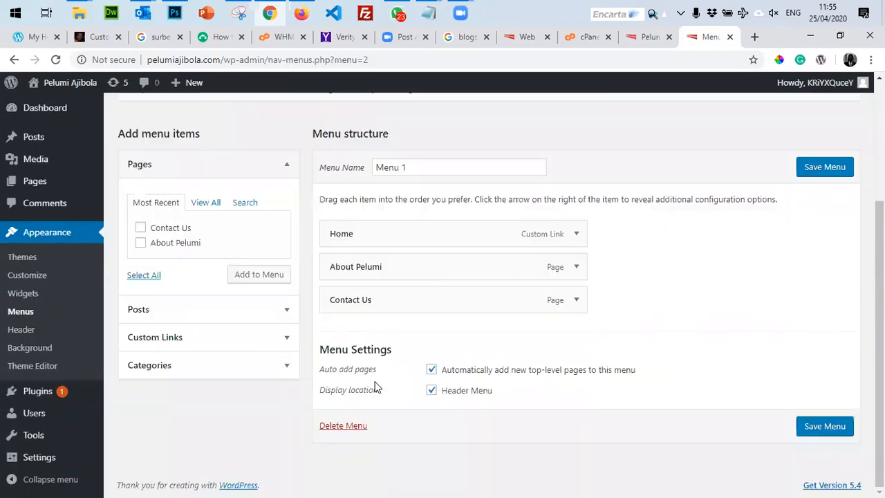
{"action": "mouse_move", "coordinate": [366, 273]}
{"action": "left_mouse_down"}
{"action": "mouse_move", "coordinate": [371, 255]}
{"action": "mouse_move", "coordinate": [366, 269]}
{"action": "left_mouse_up"}
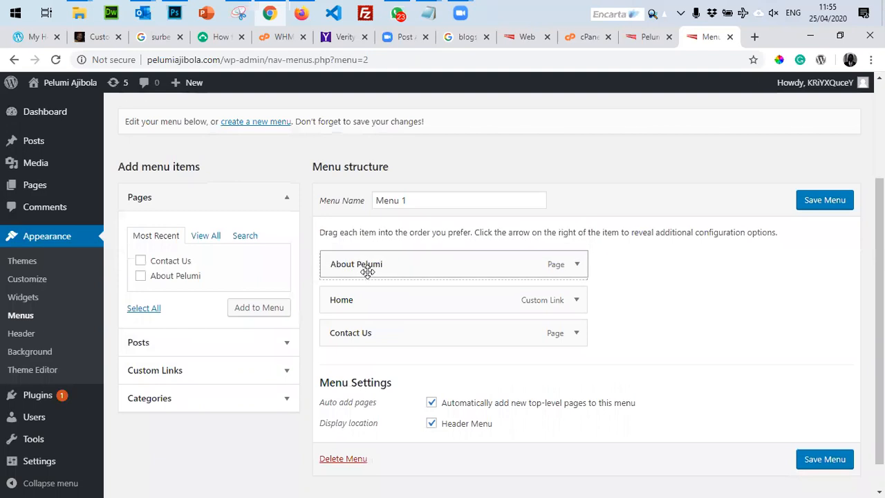
{"action": "left_click_drag", "start_coordinate": [364, 320], "coordinate": [363, 298]}
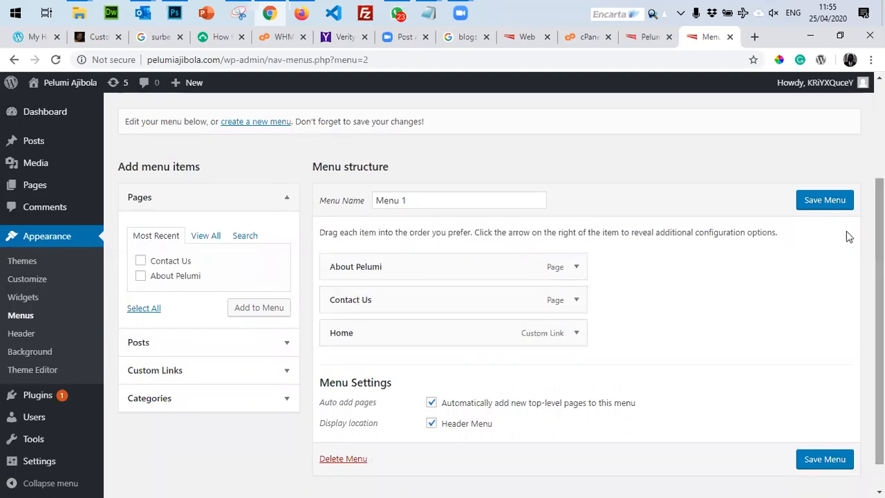
{"action": "left_click", "coordinate": [825, 200]}
Reload the live site to confirm the new order, then go to the Posts list.
{"action": "left_click", "coordinate": [629, 40]}
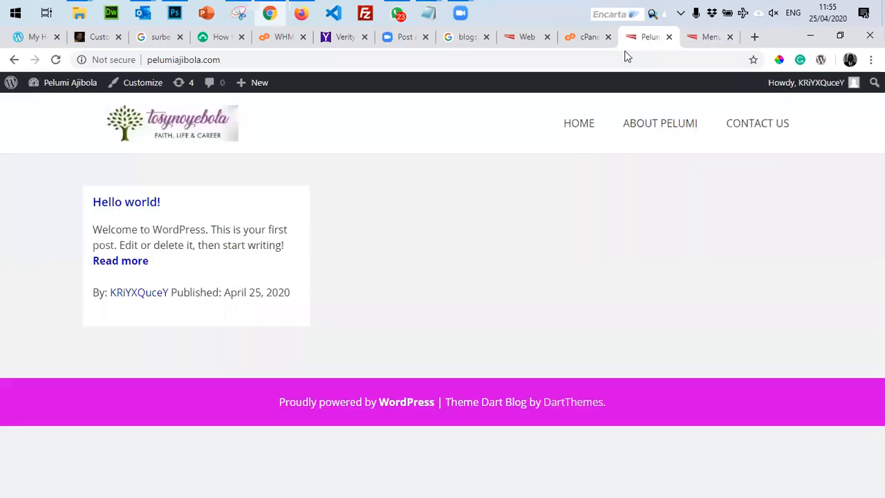
{"action": "key", "text": "F5"}
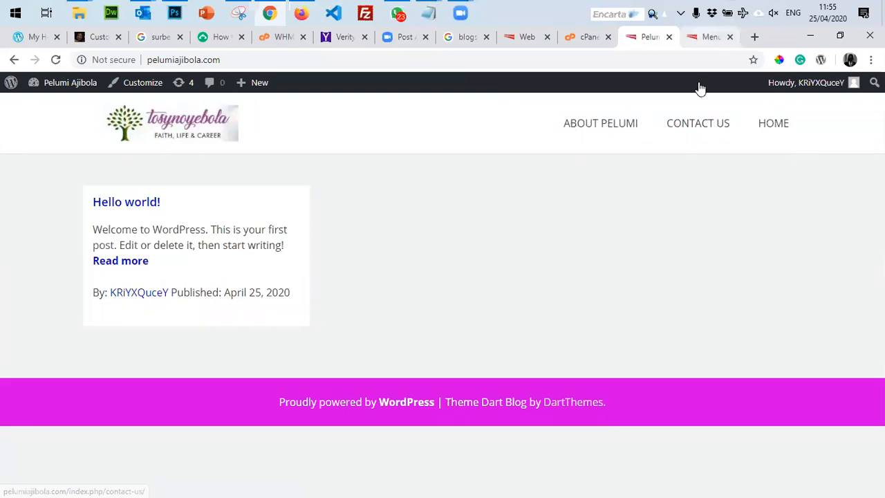
{"action": "left_click", "coordinate": [711, 37]}
{"action": "left_click", "coordinate": [34, 142]}
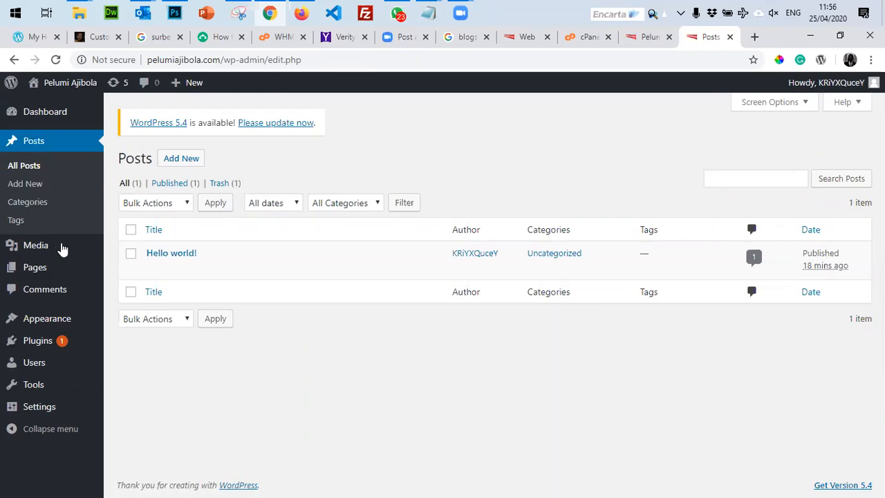
Add a new post titled 'Mediocrity Kills', fixing a typo, then open a blank browser tab.
{"action": "left_click", "coordinate": [194, 160]}
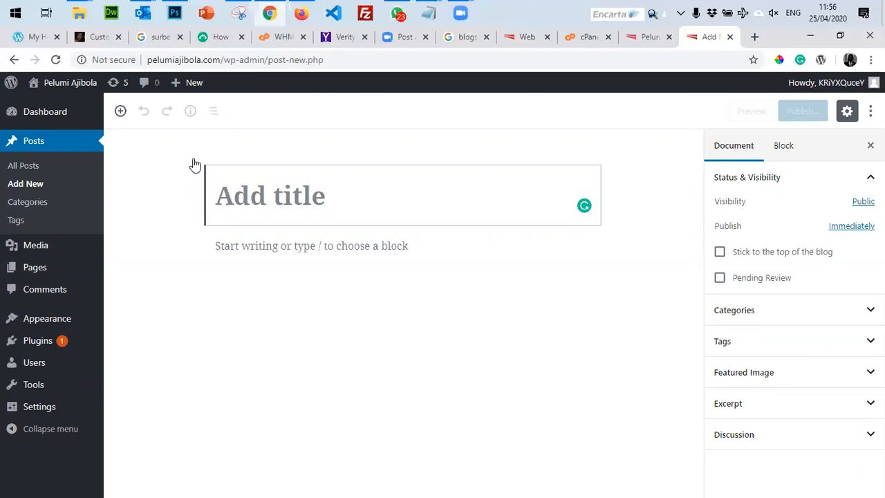
{"action": "type", "text": "Med"}
{"action": "type", "text": "i"}
{"action": "type", "text": "croty"}
{"action": "key", "text": "BackSpace"}
{"action": "key", "text": "BackSpace"}
{"action": "key", "text": "BackSpace"}
{"action": "key", "text": "BackSpace"}
{"action": "key", "text": "BackSpace"}
{"action": "type", "text": "oc"}
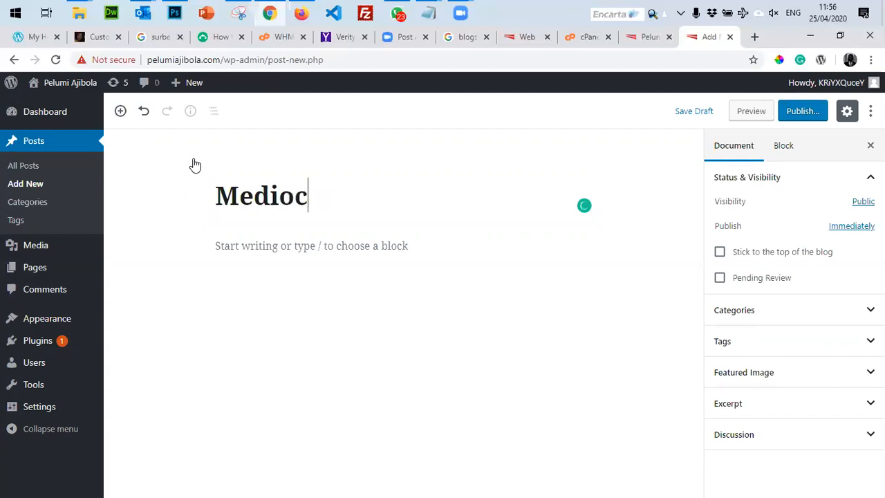
{"action": "type", "text": "rity Kills"}
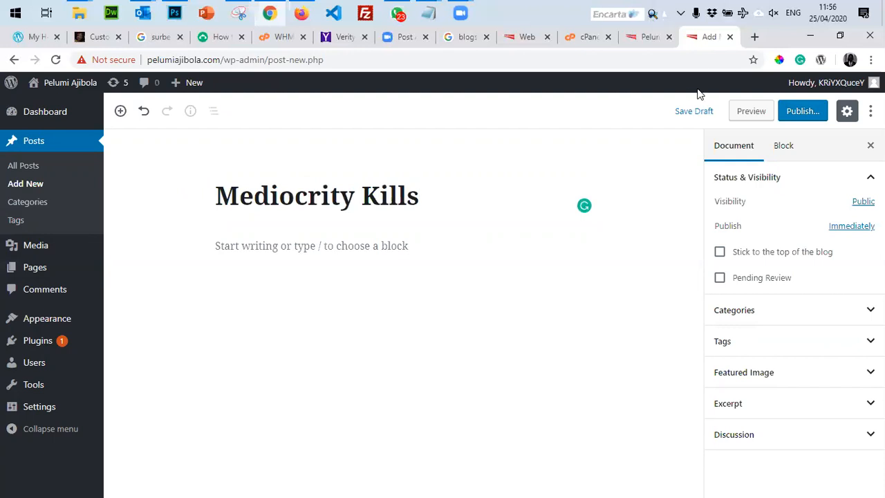
{"action": "left_click", "coordinate": [754, 37]}
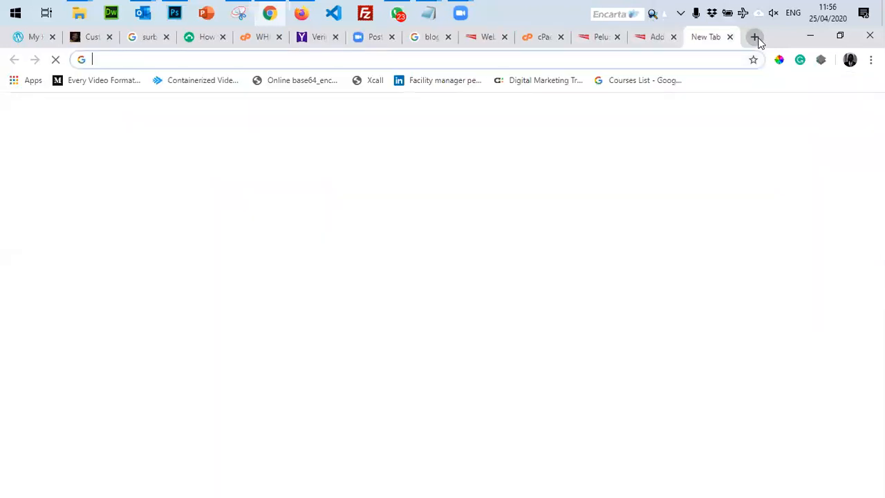
Load the luab blog and open the 'Be Fearful of Mediocrity, It Kills' article.
{"action": "type", "text": "luab"}
{"action": "key", "text": "Return"}
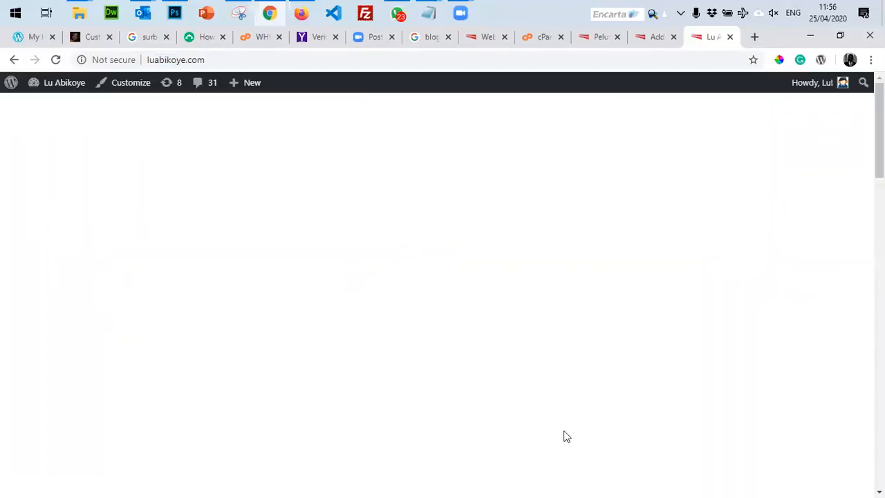
{"action": "scroll", "coordinate": [391, 339], "scroll_direction": "down", "scroll_amount": 15}
{"action": "scroll", "coordinate": [389, 348], "scroll_direction": "up", "scroll_amount": 8}
{"action": "scroll", "coordinate": [406, 450], "scroll_direction": "down", "scroll_amount": 6}
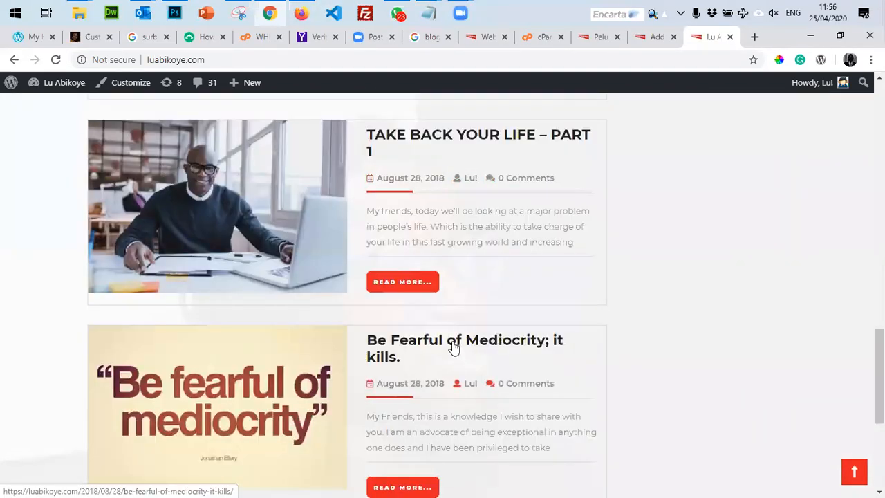
{"action": "left_click", "coordinate": [454, 344]}
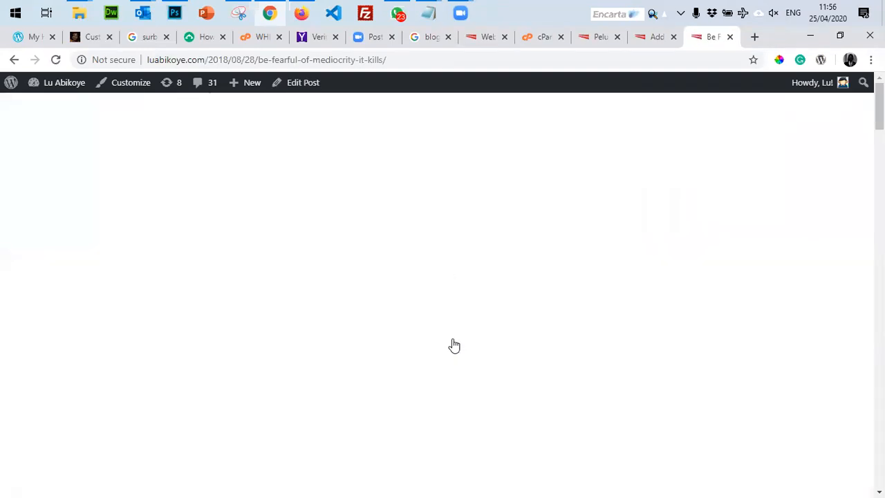
Select the article text from 'Now you know why you' onward and return to the draft's empty paragraph.
{"action": "scroll", "coordinate": [450, 342], "scroll_direction": "down", "scroll_amount": 5}
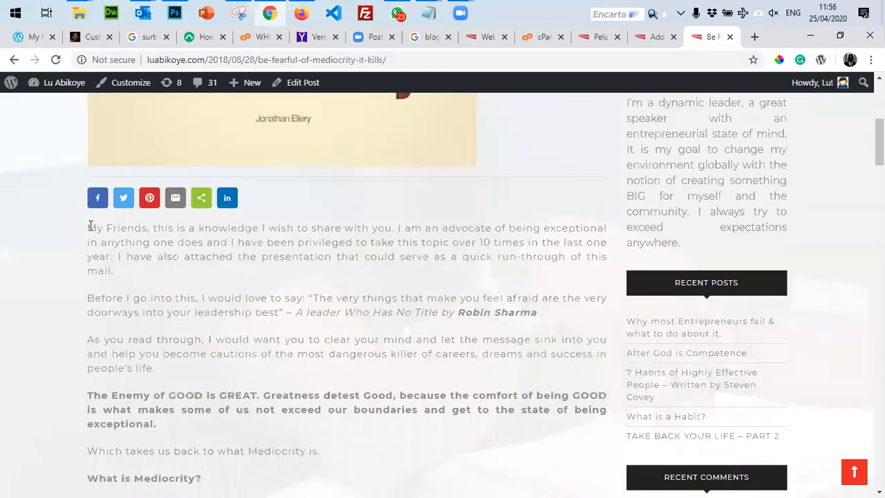
{"action": "left_click_drag", "start_coordinate": [88, 228], "coordinate": [177, 365]}
{"action": "left_click", "coordinate": [178, 366]}
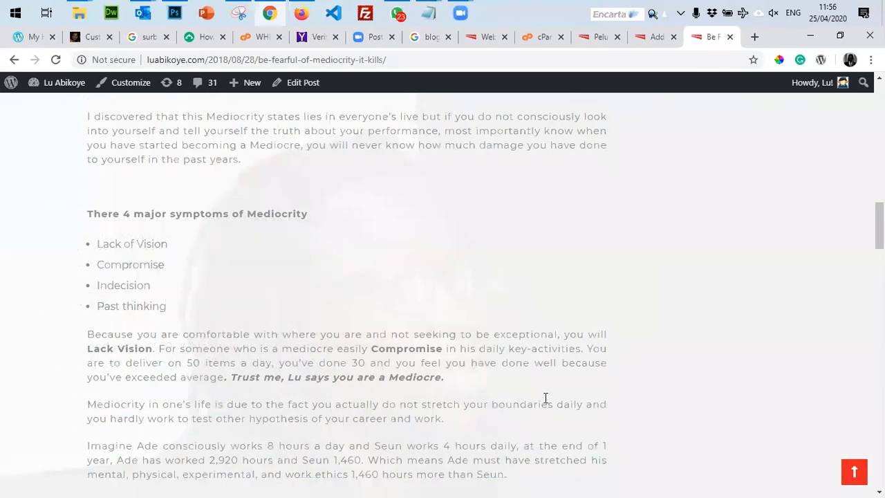
{"action": "scroll", "coordinate": [438, 325], "scroll_direction": "down", "scroll_amount": 3}
{"action": "scroll", "coordinate": [438, 325], "scroll_direction": "down", "scroll_amount": 2}
{"action": "left_click_drag", "start_coordinate": [257, 243], "coordinate": [217, 194]}
{"action": "scroll", "coordinate": [242, 151], "scroll_direction": "up", "scroll_amount": 7}
{"action": "scroll", "coordinate": [149, 247], "scroll_direction": "up", "scroll_amount": 3}
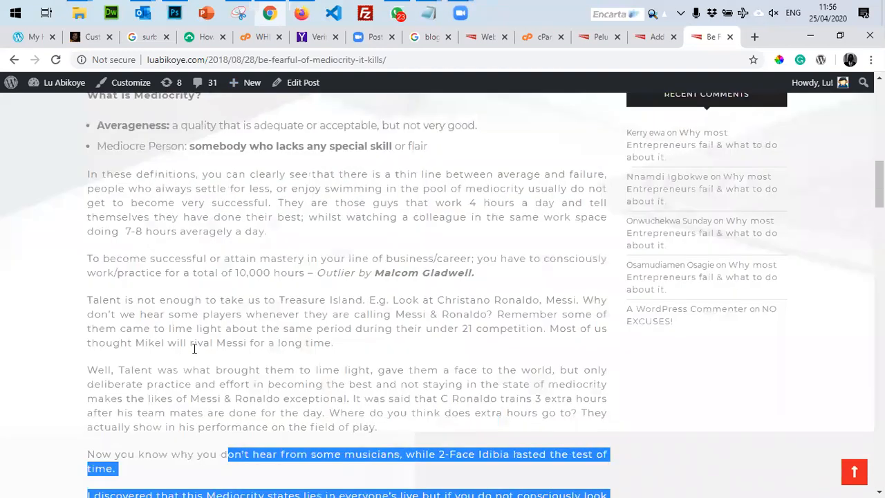
{"action": "left_click_drag", "start_coordinate": [195, 348], "coordinate": [194, 348]}
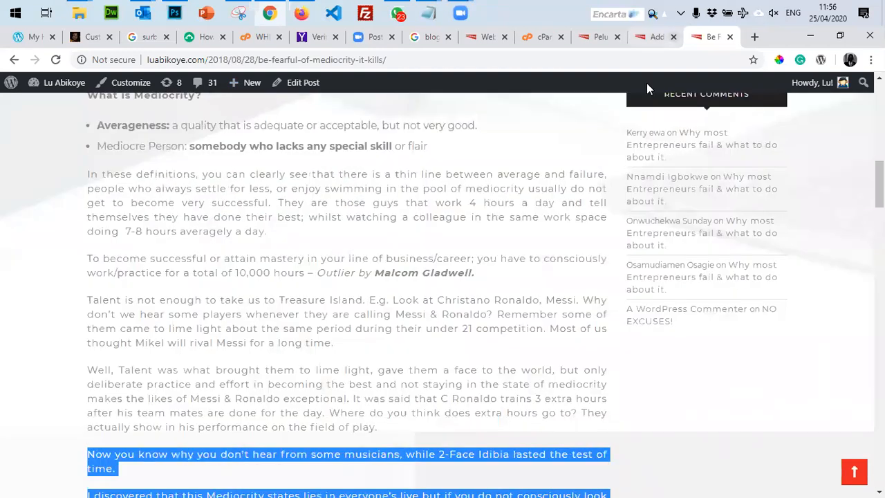
{"action": "left_click", "coordinate": [650, 36]}
{"action": "left_click", "coordinate": [350, 242]}
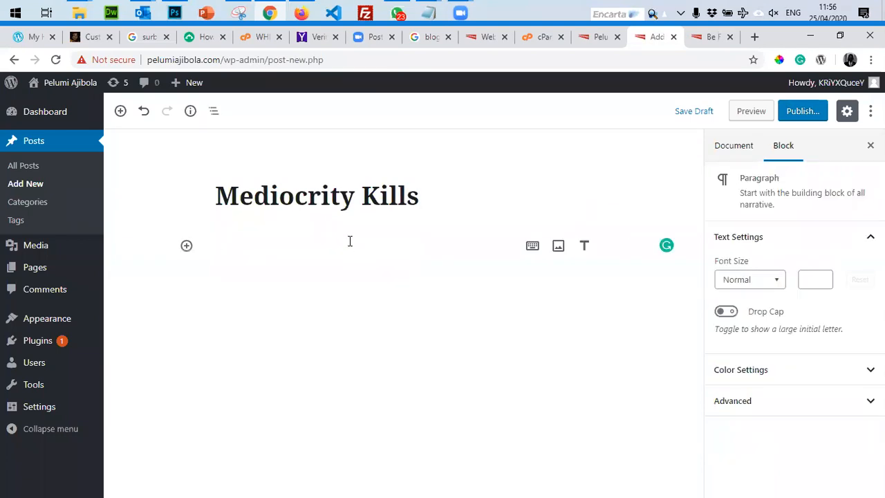
Paste the copied article text into the Mediocrity Kills post body.
{"action": "key", "text": "ctrl+v"}
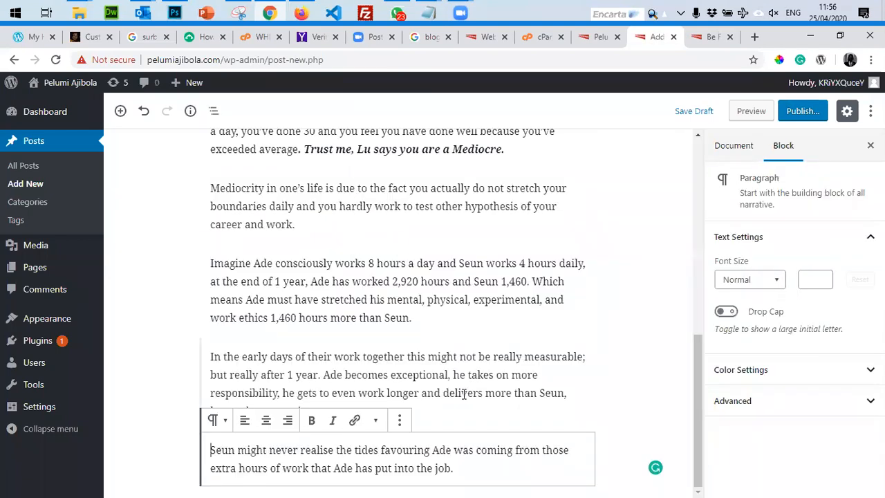
{"action": "scroll", "coordinate": [463, 393], "scroll_direction": "up", "scroll_amount": 15}
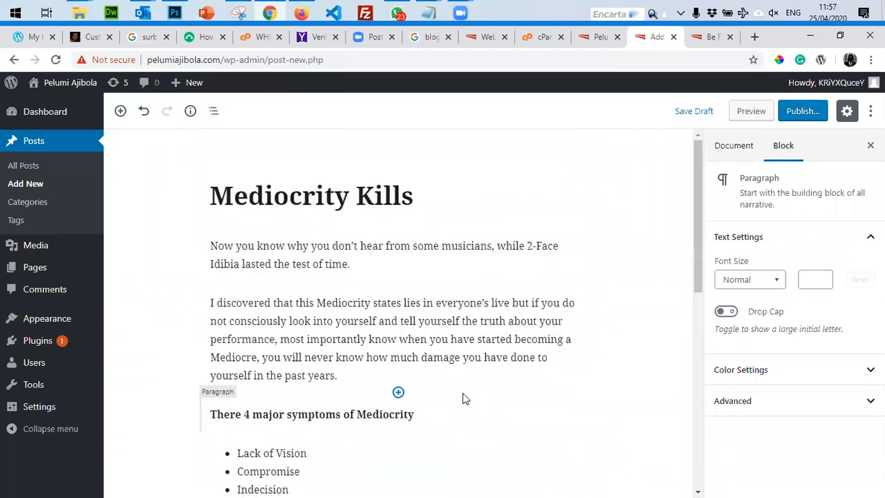
{"action": "scroll", "coordinate": [536, 410], "scroll_direction": "down", "scroll_amount": 8}
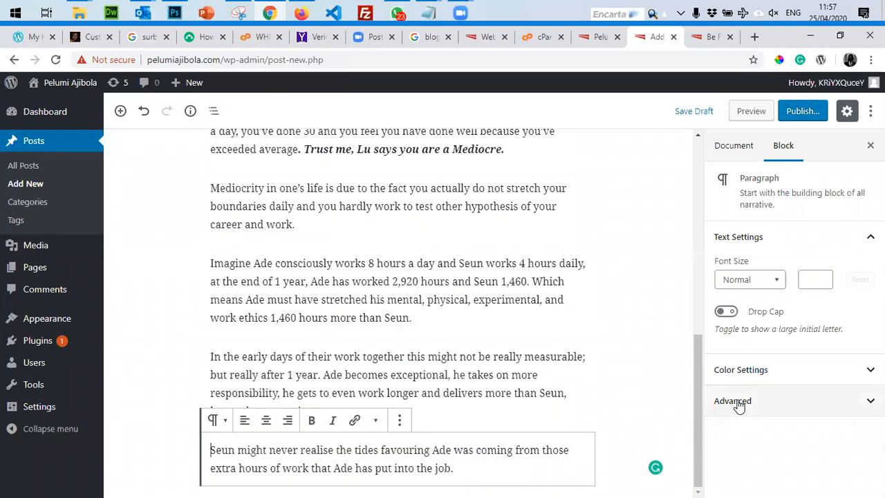
{"action": "left_click", "coordinate": [734, 402]}
{"action": "left_click", "coordinate": [706, 402]}
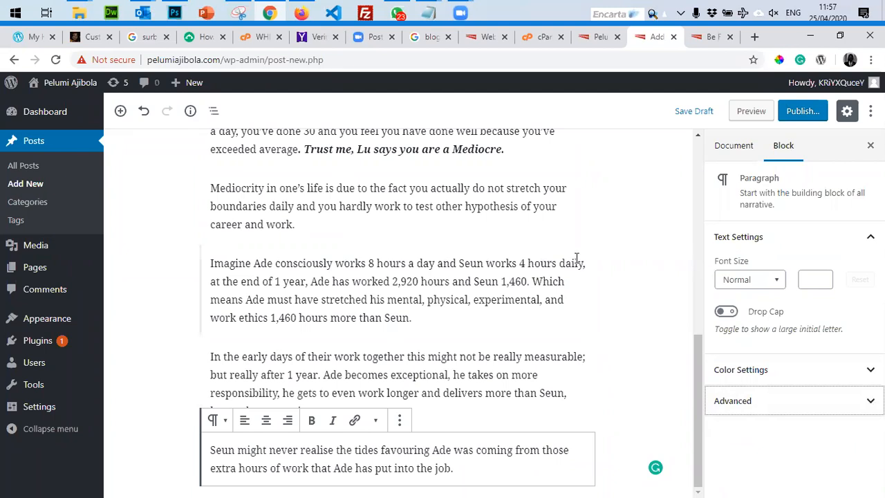
Show the post's Document settings and expand the Featured Image panel.
{"action": "scroll", "coordinate": [577, 258], "scroll_direction": "up", "scroll_amount": 8}
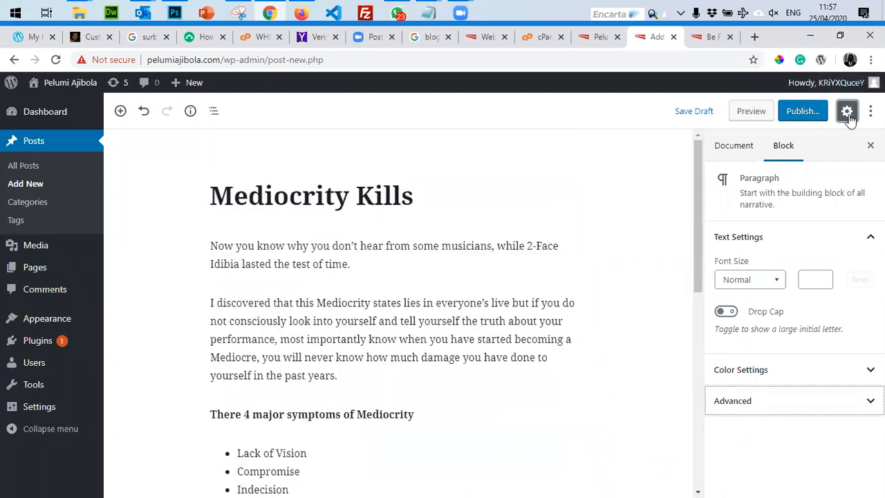
{"action": "left_click", "coordinate": [847, 111]}
{"action": "left_click", "coordinate": [847, 111]}
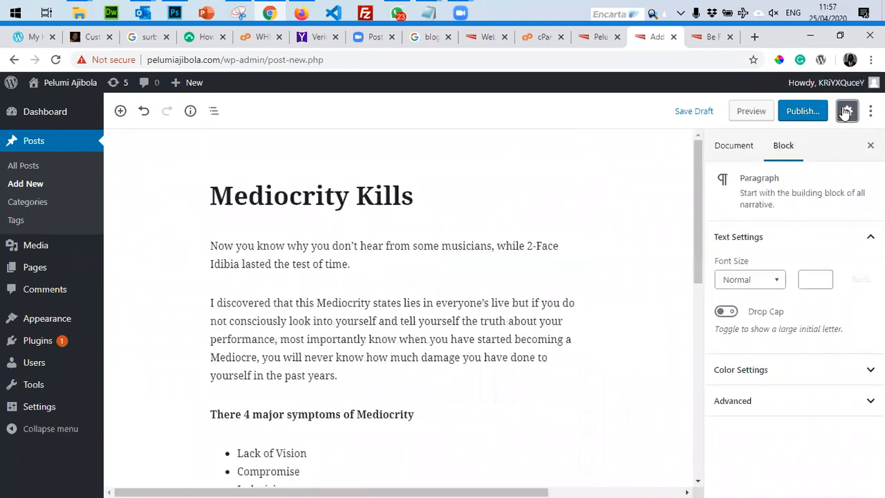
{"action": "left_click", "coordinate": [736, 148]}
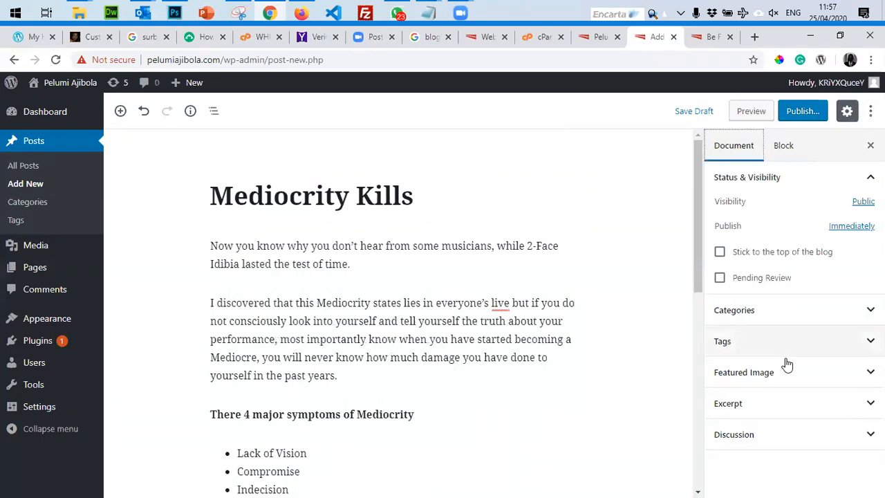
{"action": "left_click", "coordinate": [751, 378]}
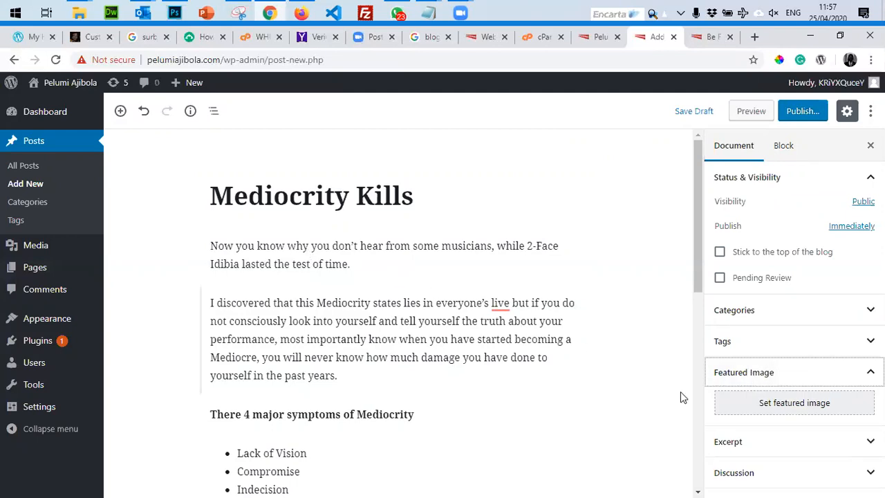
Upload the iStock smiling-businesswoman photo and set it as the post's featured image.
{"action": "left_click", "coordinate": [785, 407]}
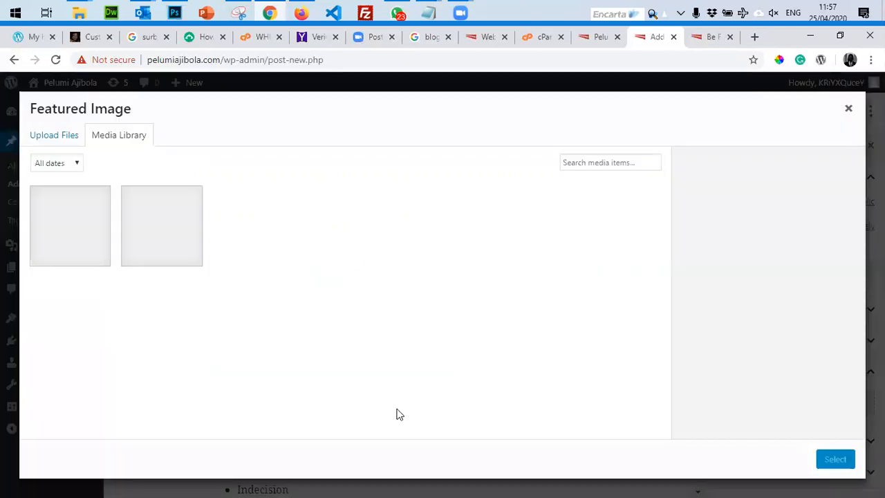
{"action": "left_click", "coordinate": [54, 139]}
{"action": "left_click", "coordinate": [432, 305]}
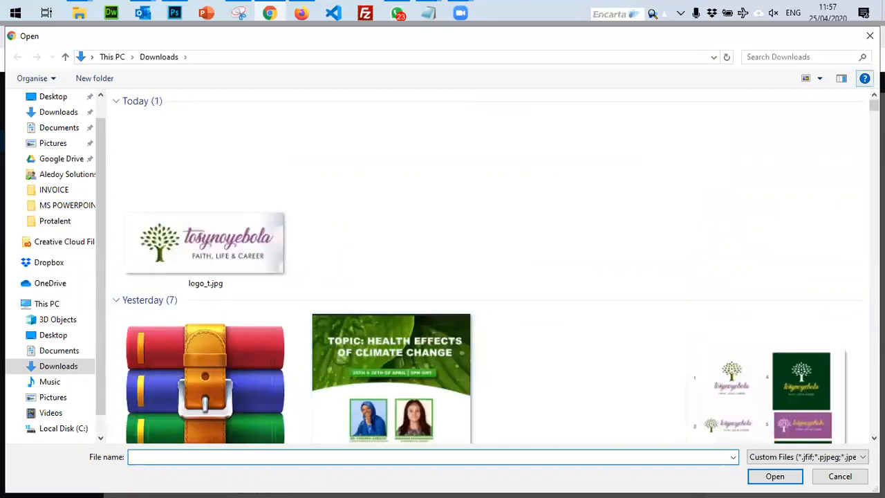
{"action": "scroll", "coordinate": [484, 266], "scroll_direction": "down", "scroll_amount": 10}
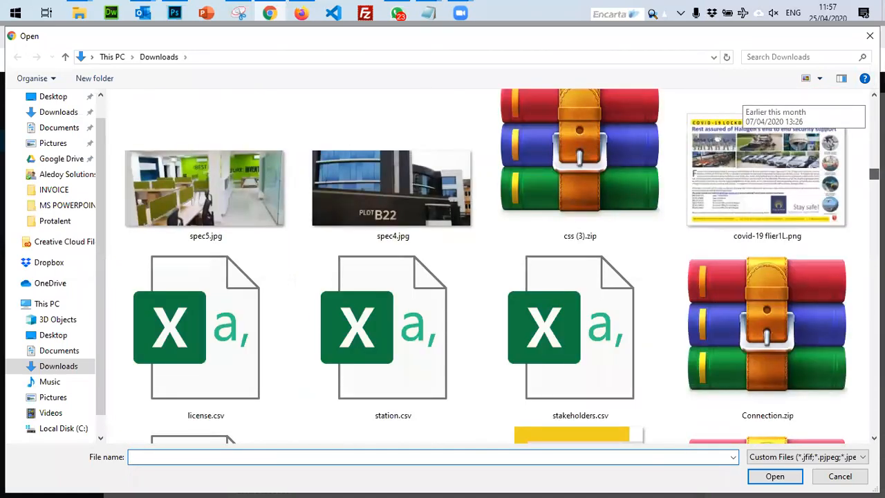
{"action": "scroll", "coordinate": [484, 267], "scroll_direction": "down", "scroll_amount": 10}
{"action": "scroll", "coordinate": [484, 266], "scroll_direction": "down", "scroll_amount": 10}
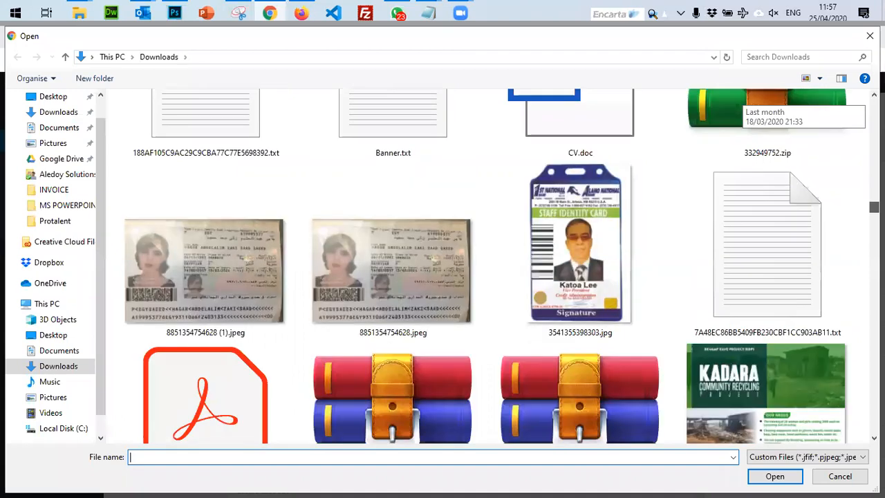
{"action": "scroll", "coordinate": [484, 266], "scroll_direction": "down", "scroll_amount": 5}
{"action": "scroll", "coordinate": [484, 266], "scroll_direction": "down", "scroll_amount": 5}
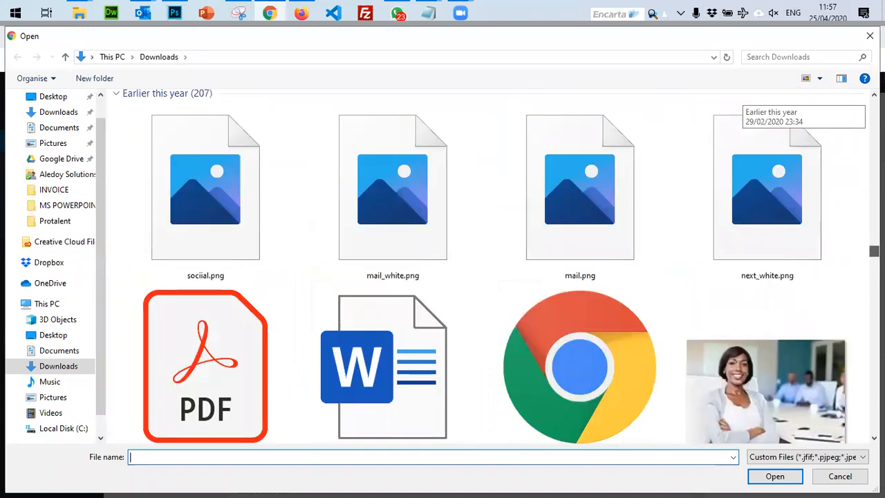
{"action": "double_click", "coordinate": [782, 361]}
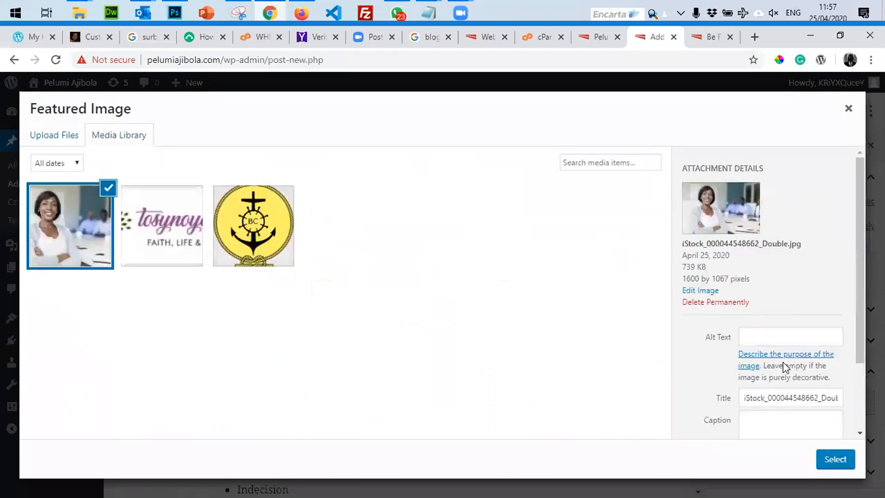
{"action": "left_click", "coordinate": [831, 463]}
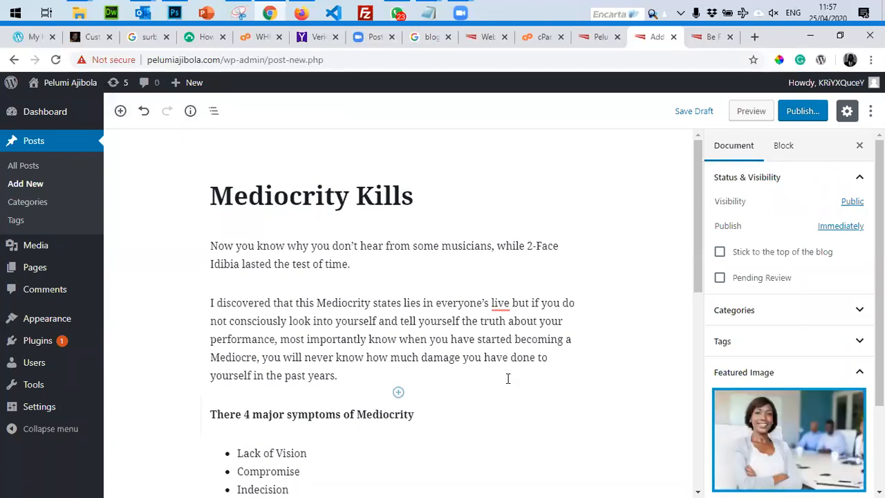
{"action": "left_click", "coordinate": [801, 116]}
Publish the Mediocrity Kills post and reload the blog homepage to see it listed.
{"action": "left_click", "coordinate": [802, 119]}
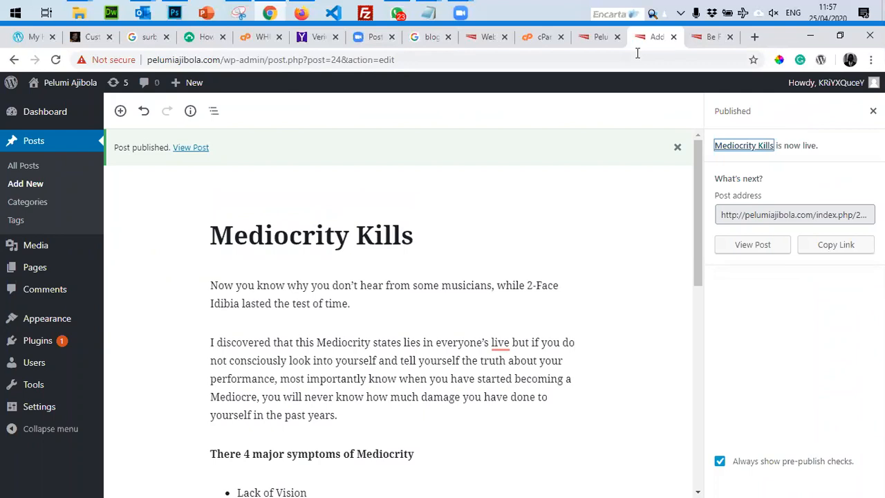
{"action": "left_click", "coordinate": [599, 36]}
{"action": "left_click", "coordinate": [56, 60]}
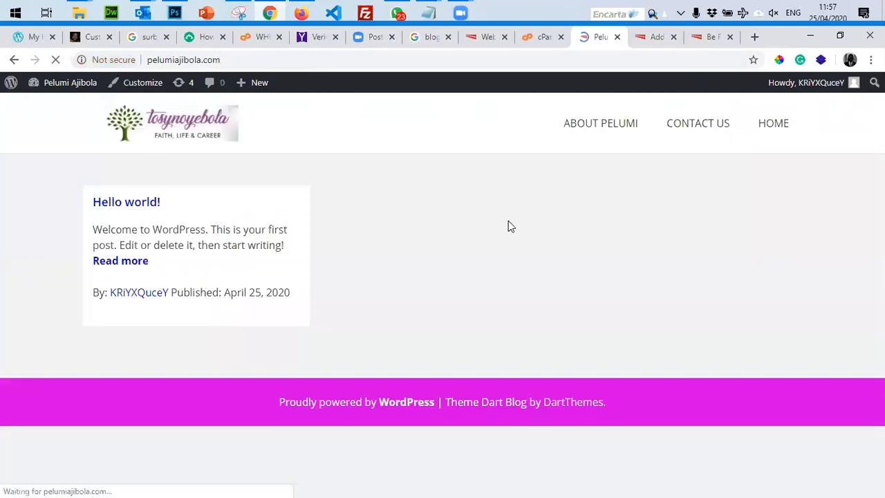
{"action": "scroll", "coordinate": [119, 287], "scroll_direction": "down", "scroll_amount": 3}
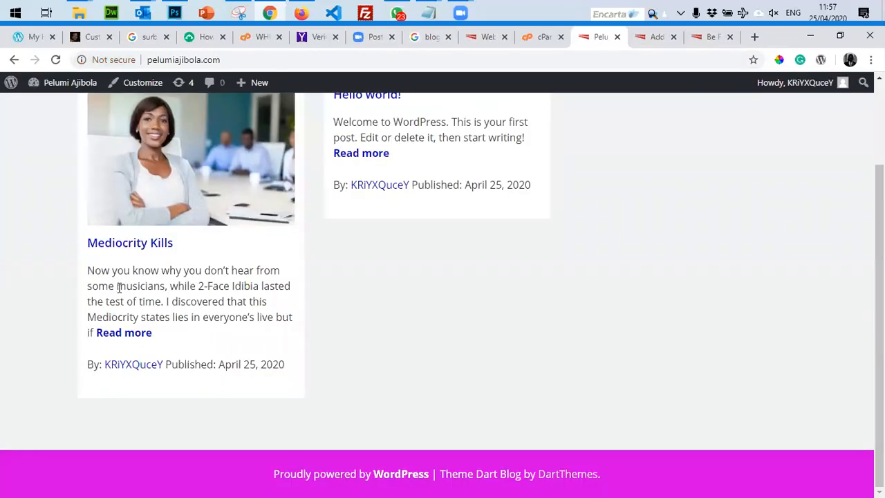
{"action": "scroll", "coordinate": [263, 332], "scroll_direction": "up", "scroll_amount": 1}
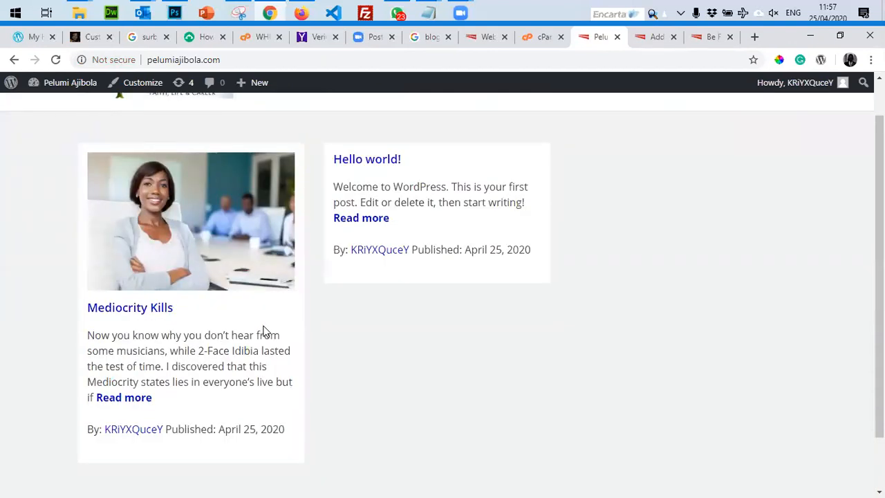
Open the full Mediocrity Kills post on the site, then return to the homepage.
{"action": "left_click", "coordinate": [119, 399]}
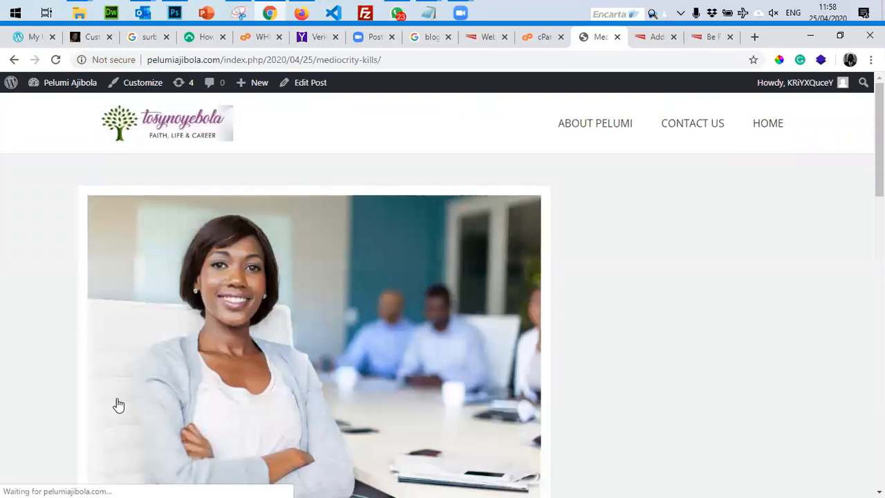
{"action": "scroll", "coordinate": [121, 405], "scroll_direction": "down", "scroll_amount": 10}
{"action": "scroll", "coordinate": [122, 412], "scroll_direction": "up", "scroll_amount": 11}
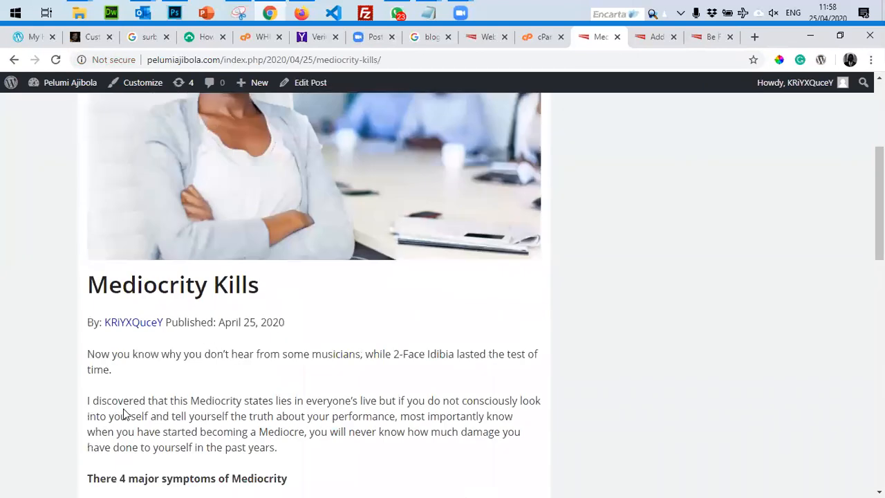
{"action": "left_click", "coordinate": [13, 61]}
Start a fresh blank post from the WordPress toolbar's New menu.
{"action": "left_click", "coordinate": [14, 60]}
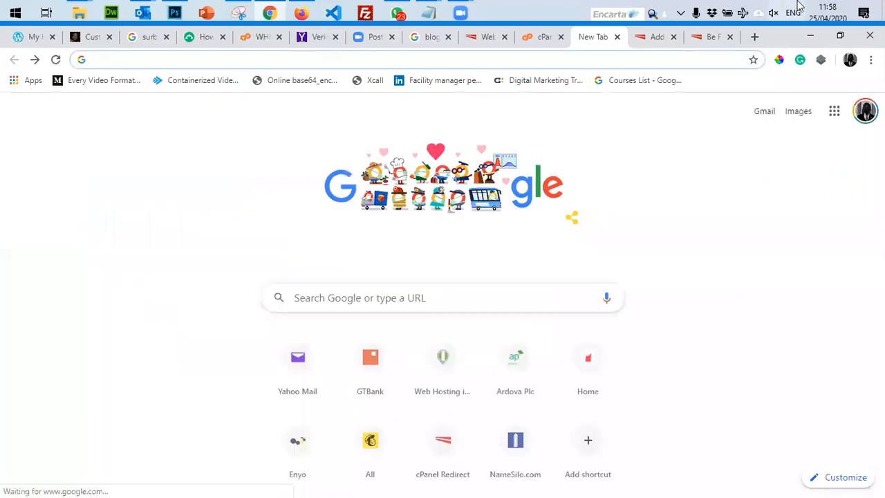
{"action": "left_click", "coordinate": [712, 36]}
{"action": "scroll", "coordinate": [572, 223], "scroll_direction": "up", "scroll_amount": 10}
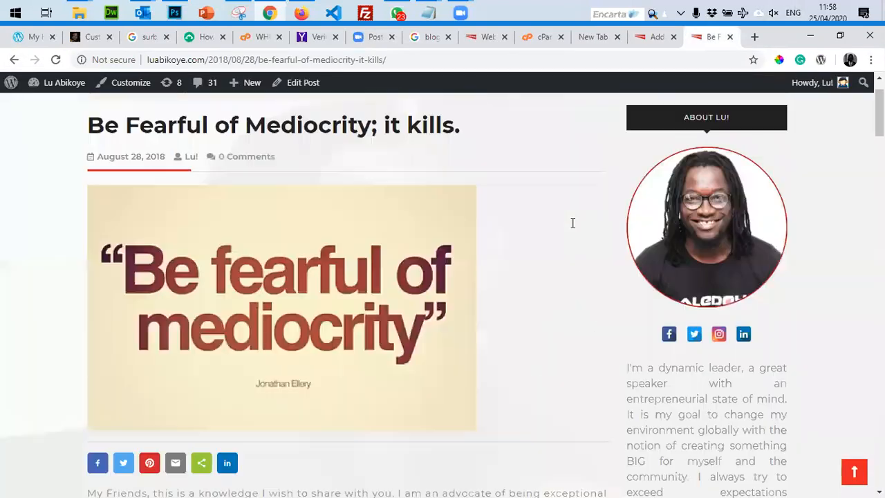
{"action": "left_click", "coordinate": [640, 40]}
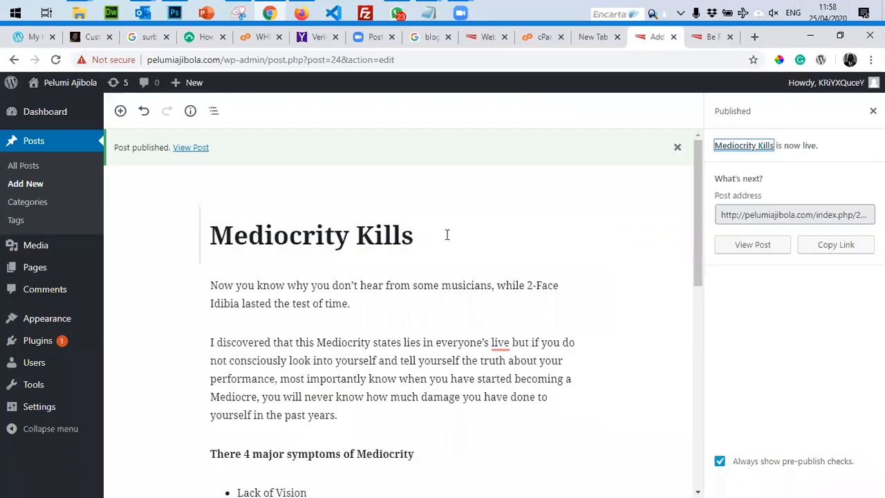
{"action": "mouse_move", "coordinate": [190, 83]}
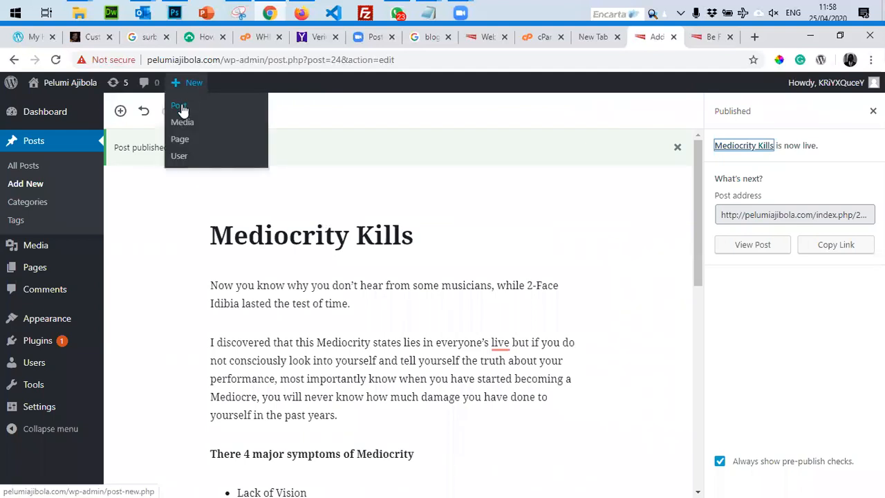
{"action": "left_click", "coordinate": [180, 107]}
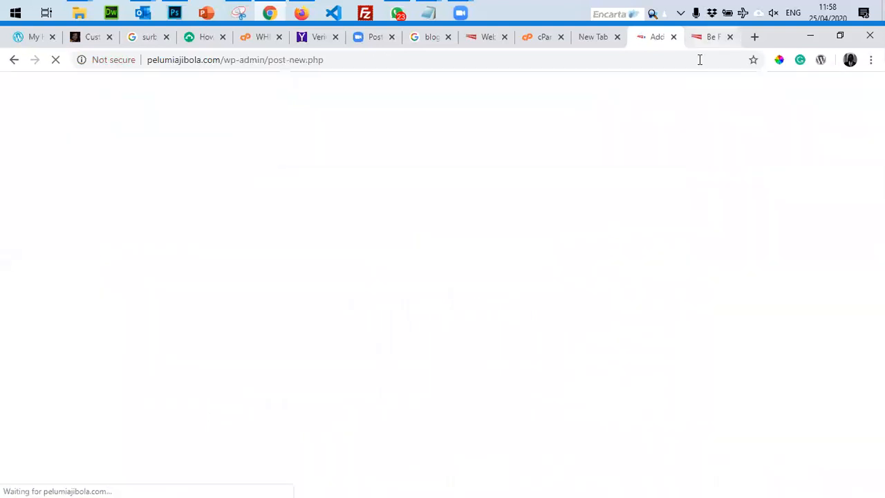
Open the 'NO EXCUSES!' source article and select its text from the first paragraph through the bullets.
{"action": "left_click", "coordinate": [711, 37]}
{"action": "left_click", "coordinate": [14, 59]}
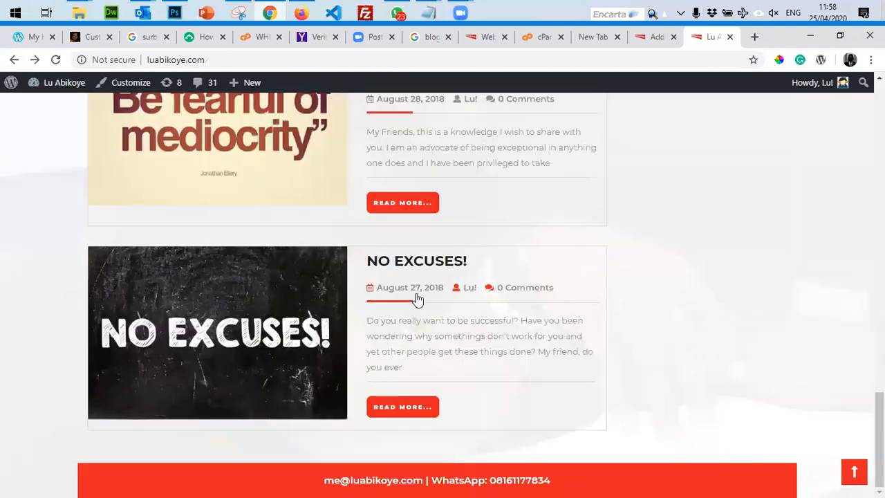
{"action": "left_click", "coordinate": [399, 409]}
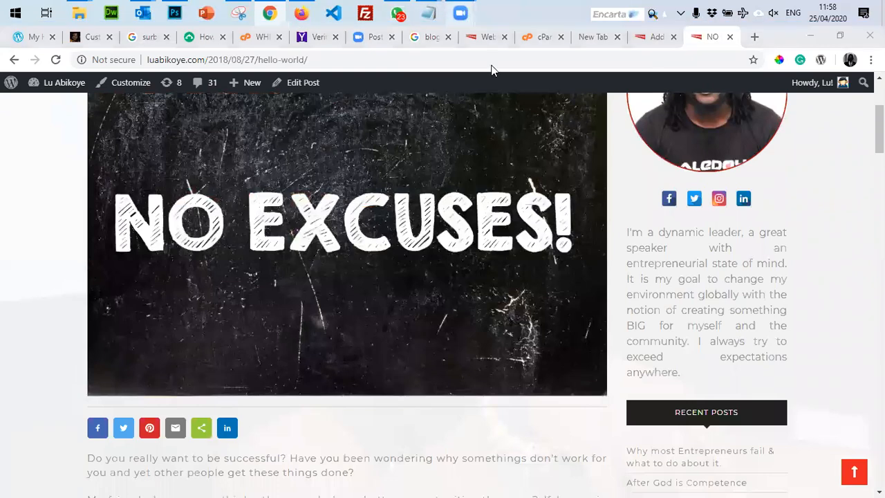
{"action": "mouse_move", "coordinate": [460, 13]}
{"action": "scroll", "coordinate": [271, 419], "scroll_direction": "down", "scroll_amount": 5}
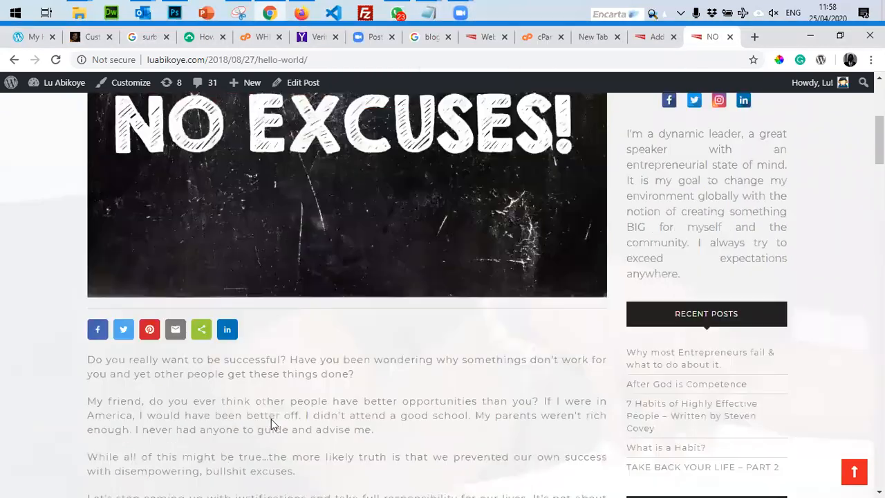
{"action": "scroll", "coordinate": [271, 420], "scroll_direction": "down", "scroll_amount": 2}
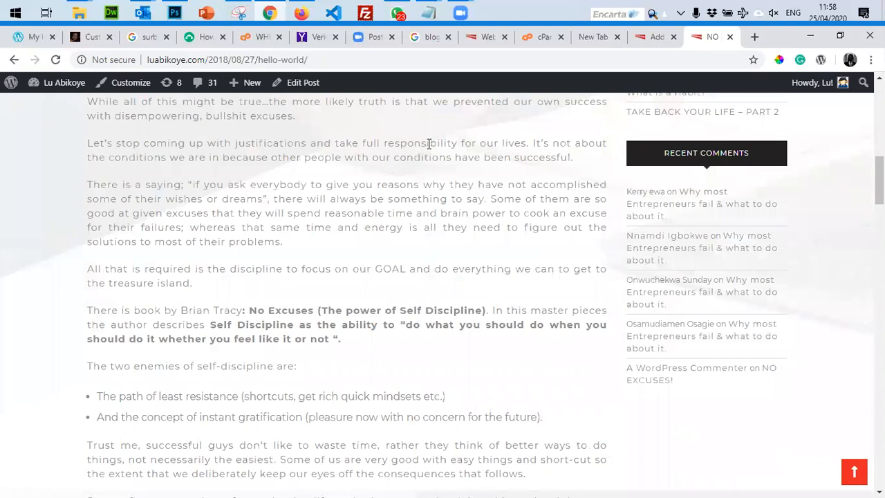
{"action": "left_click_drag", "start_coordinate": [88, 105], "coordinate": [554, 415]}
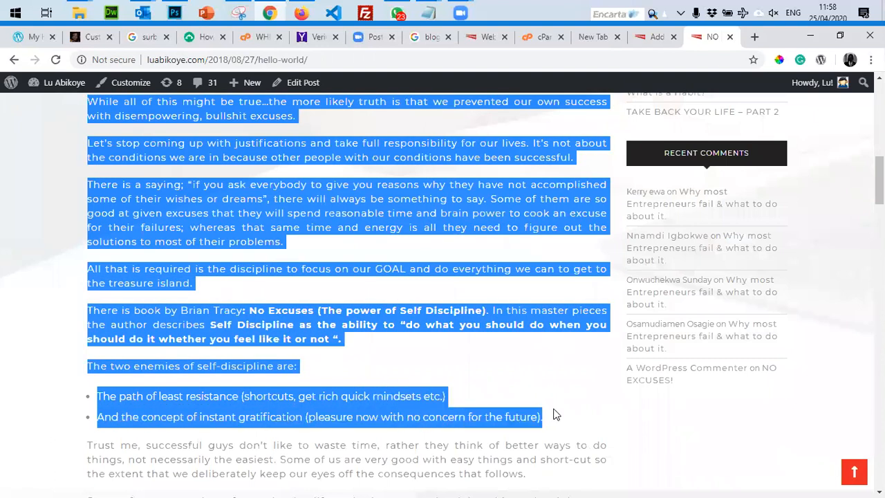
{"action": "left_click", "coordinate": [656, 37]}
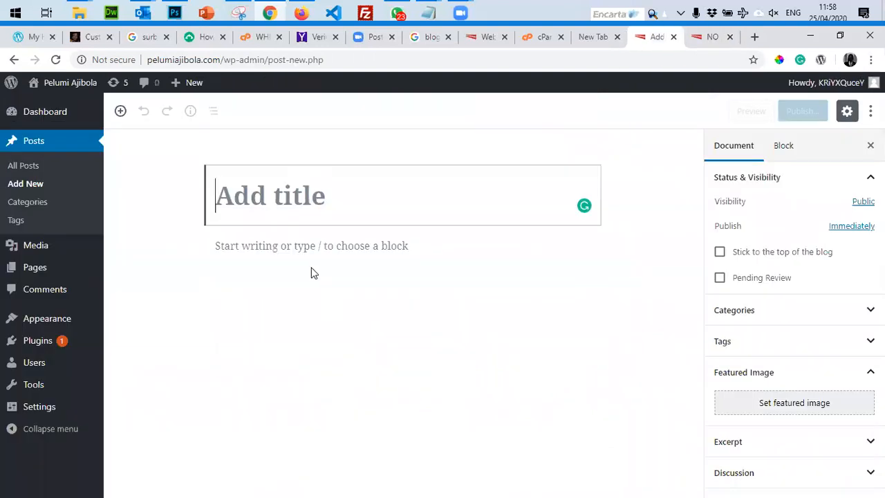
Paste the copied article into the new post body and title it 'Competence is Key'.
{"action": "left_click", "coordinate": [322, 245]}
{"action": "key", "text": "ctrl+v"}
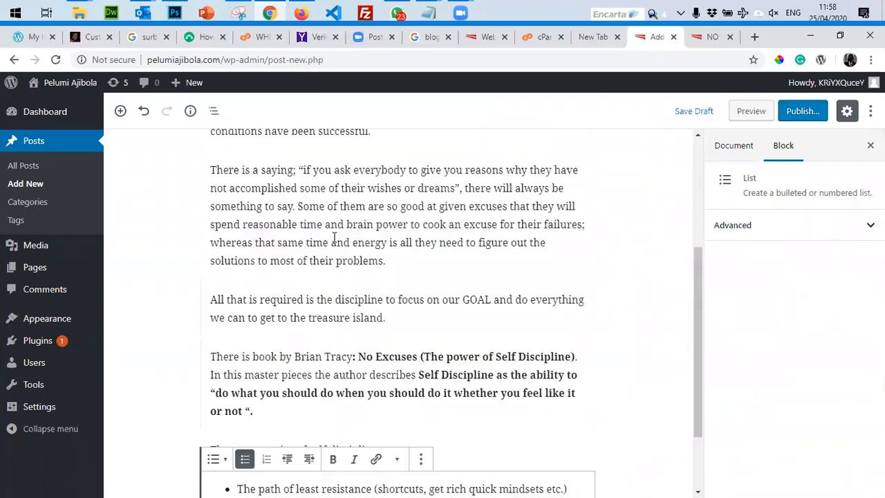
{"action": "scroll", "coordinate": [334, 237], "scroll_direction": "up", "scroll_amount": 3}
{"action": "left_click", "coordinate": [298, 207]}
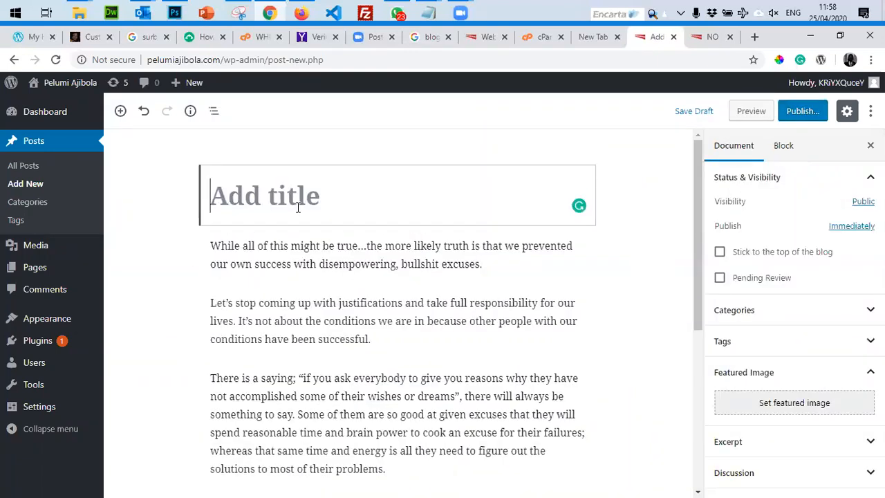
{"action": "type", "text": "Competene"}
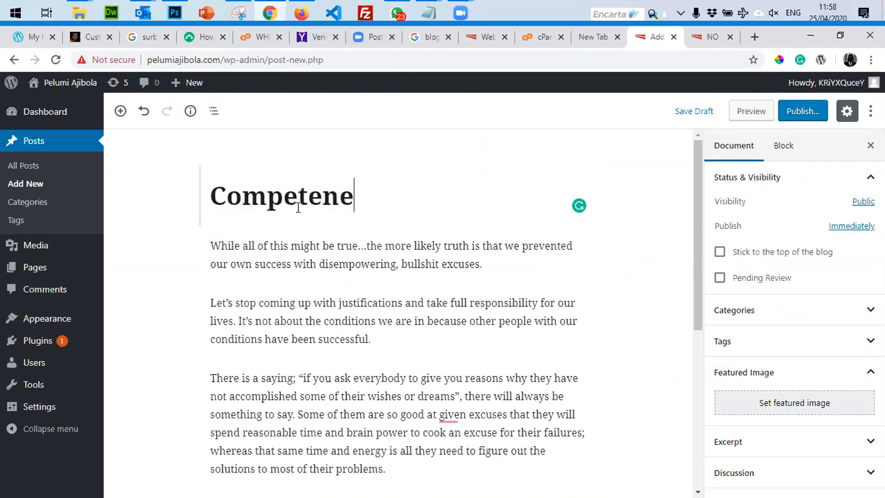
{"action": "key", "text": "BackSpace"}
{"action": "type", "text": "ce is Key"}
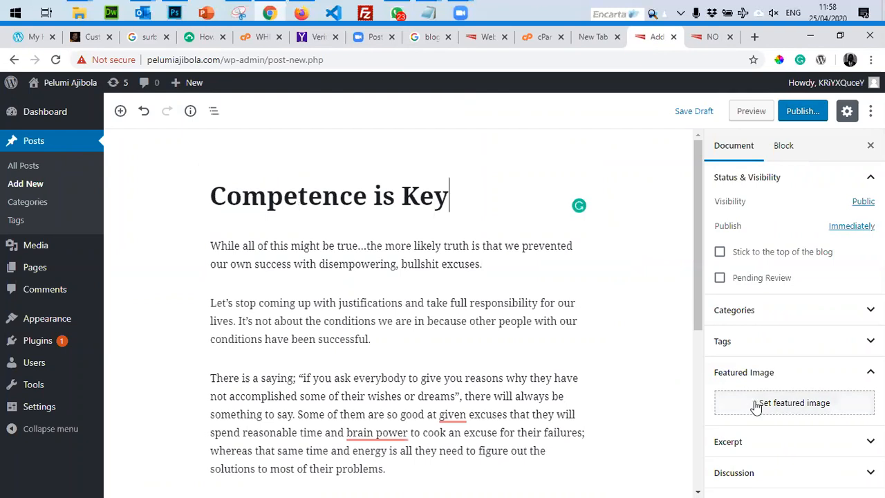
Upload 20180506_214215.jpg as a featured image candidate, then deselect it.
{"action": "left_click", "coordinate": [794, 405]}
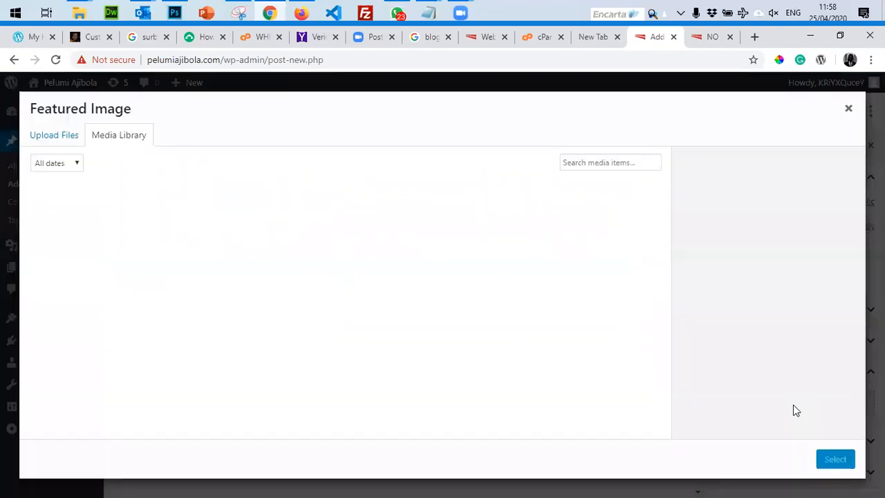
{"action": "left_click", "coordinate": [53, 137]}
{"action": "left_click", "coordinate": [429, 298]}
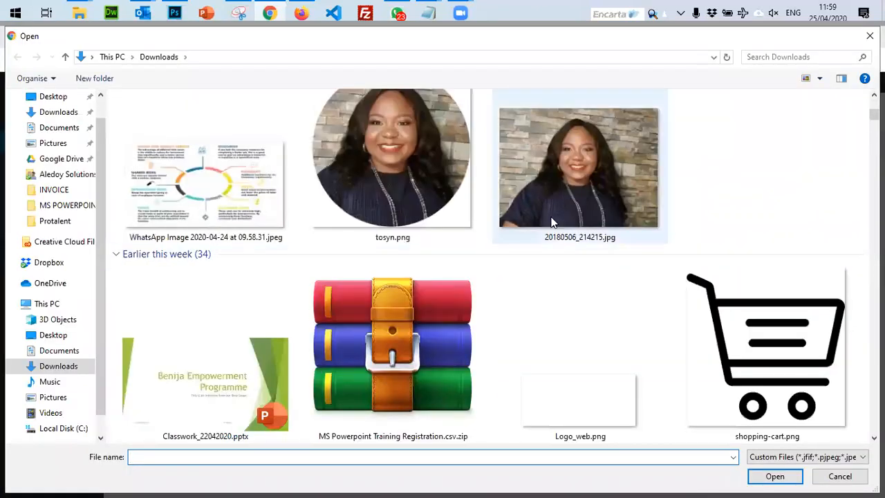
{"action": "double_click", "coordinate": [551, 221]}
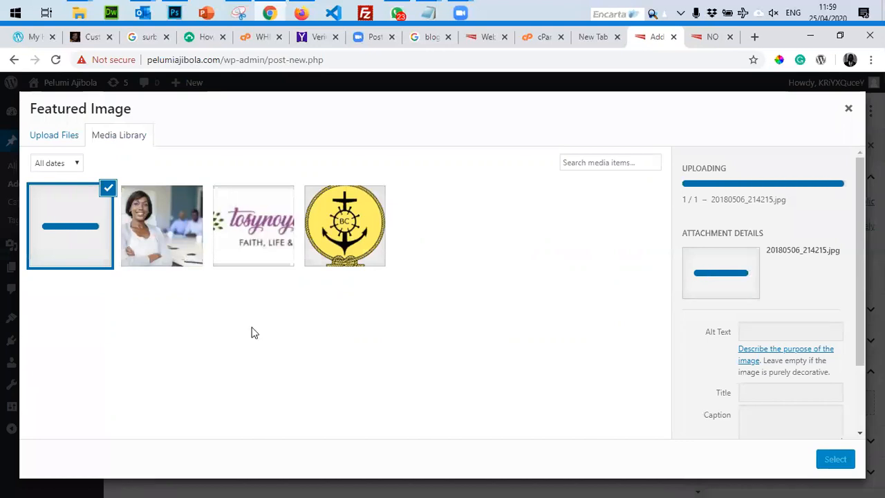
{"action": "left_click", "coordinate": [107, 190]}
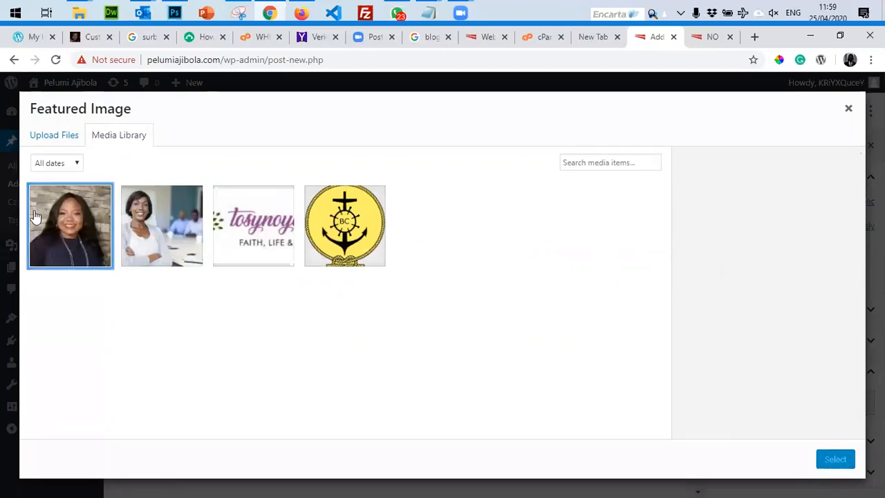
Upload the office photo spec5.jpg and make it the post's featured image.
{"action": "left_click", "coordinate": [59, 135]}
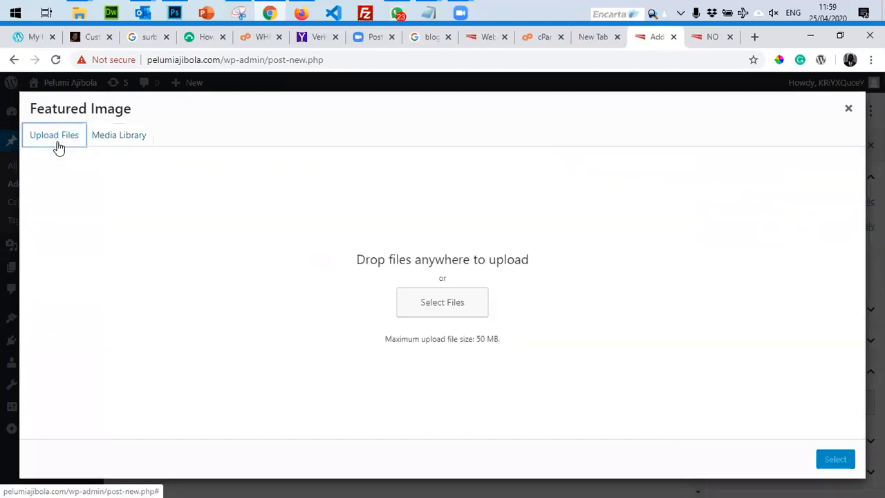
{"action": "left_click", "coordinate": [426, 311]}
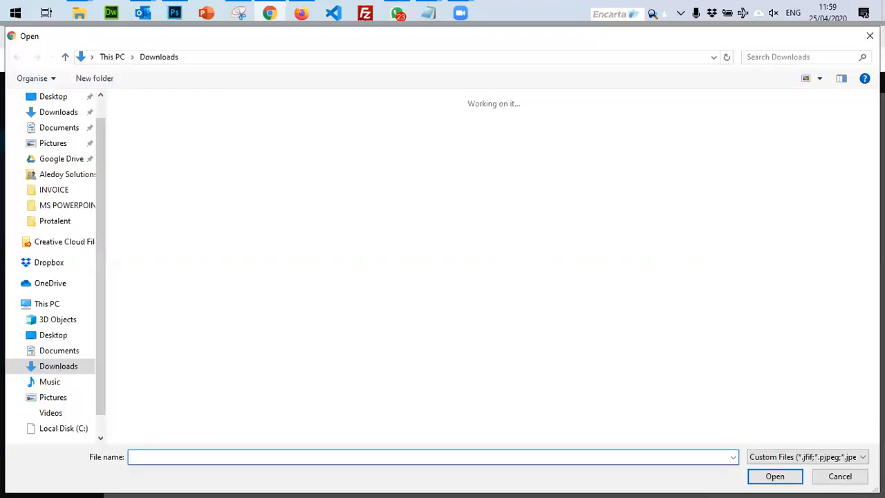
{"action": "scroll", "coordinate": [487, 266], "scroll_direction": "down", "scroll_amount": 10}
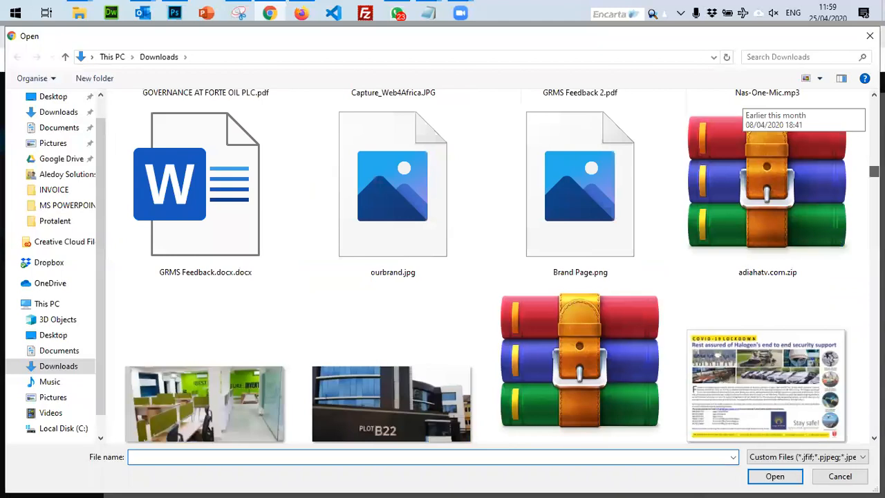
{"action": "scroll", "coordinate": [692, 281], "scroll_direction": "down", "scroll_amount": 2}
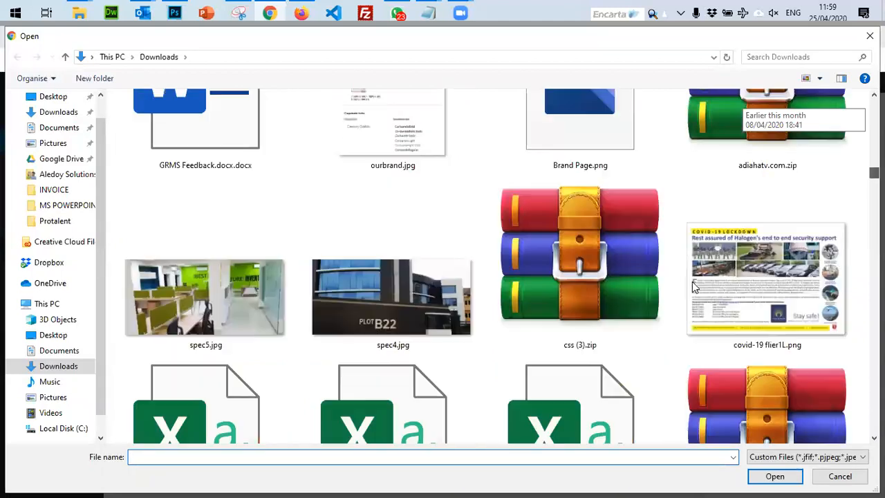
{"action": "double_click", "coordinate": [230, 298]}
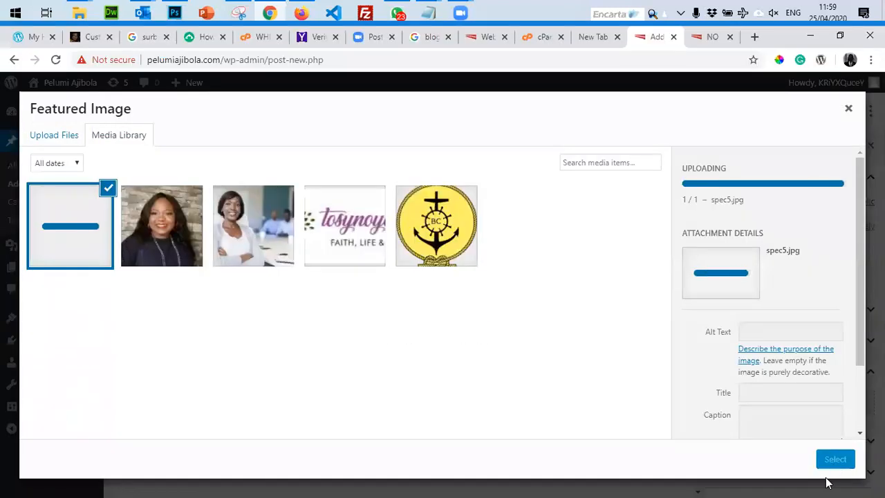
{"action": "left_click", "coordinate": [832, 462]}
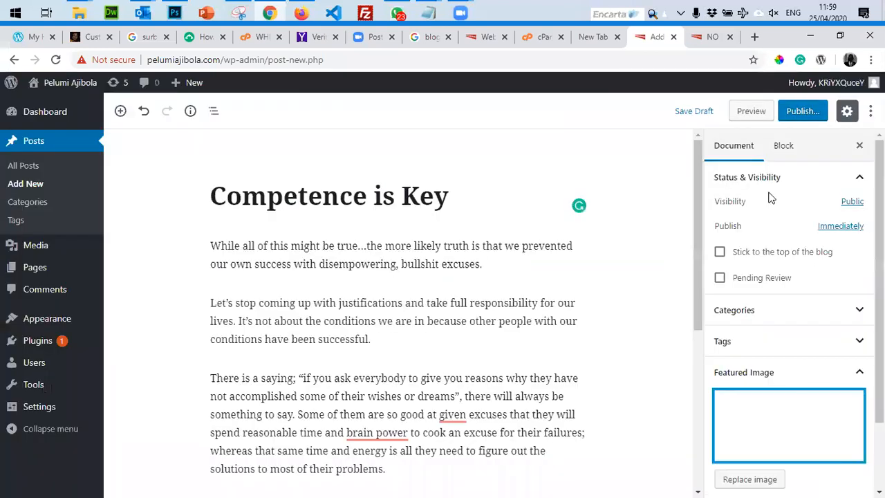
{"action": "left_click", "coordinate": [804, 114]}
Publish Competence is Key and start a new post 'Talent is overrated' with the pasted article.
{"action": "left_click", "coordinate": [806, 112]}
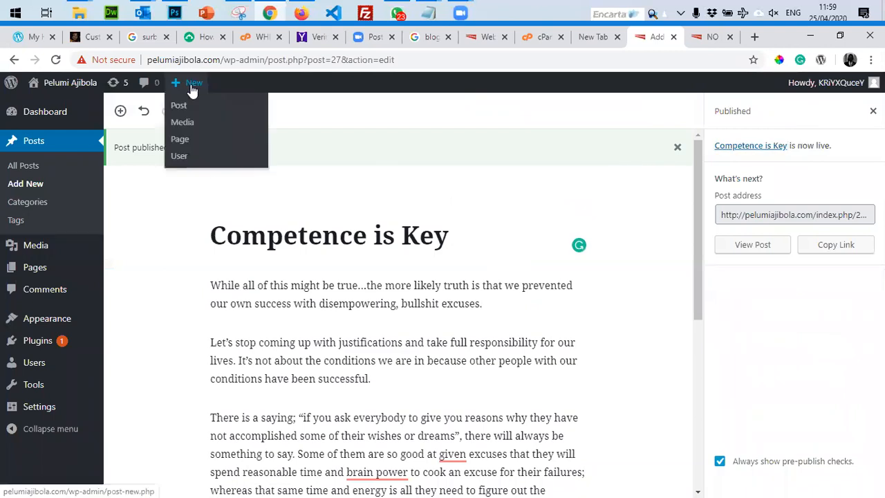
{"action": "left_click", "coordinate": [183, 104]}
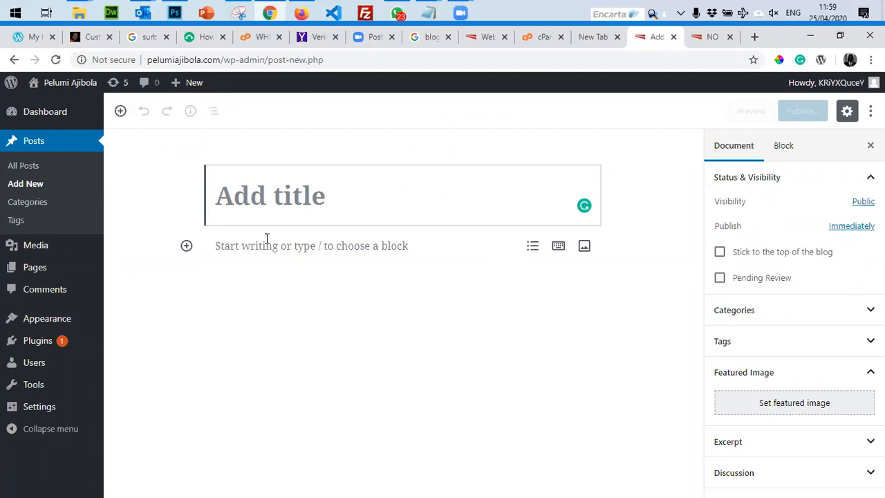
{"action": "type", "text": "Ta"}
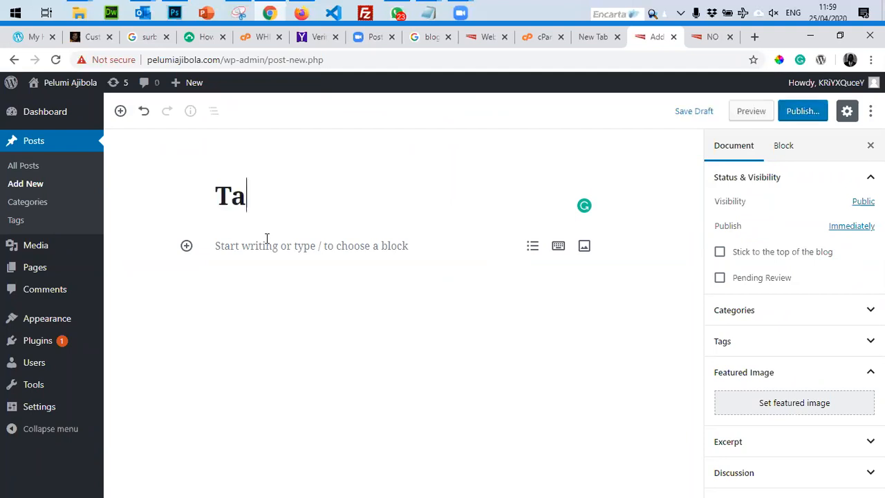
{"action": "type", "text": "lent is over"}
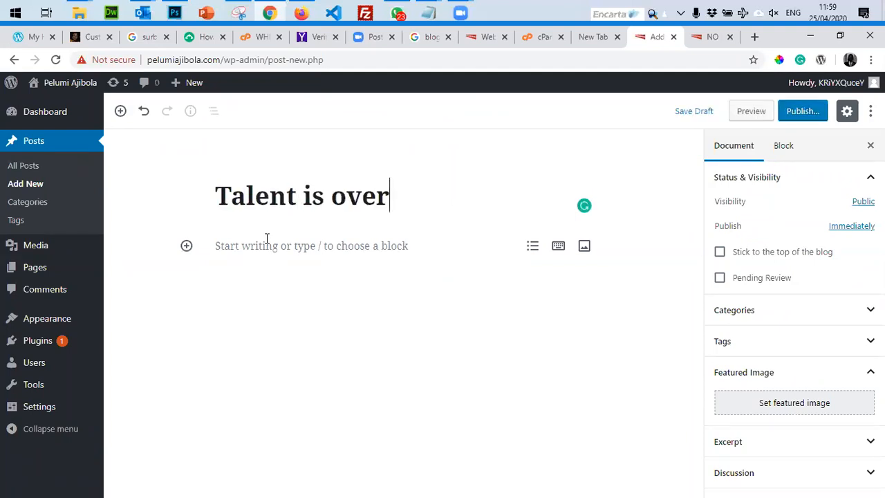
{"action": "type", "text": "rated"}
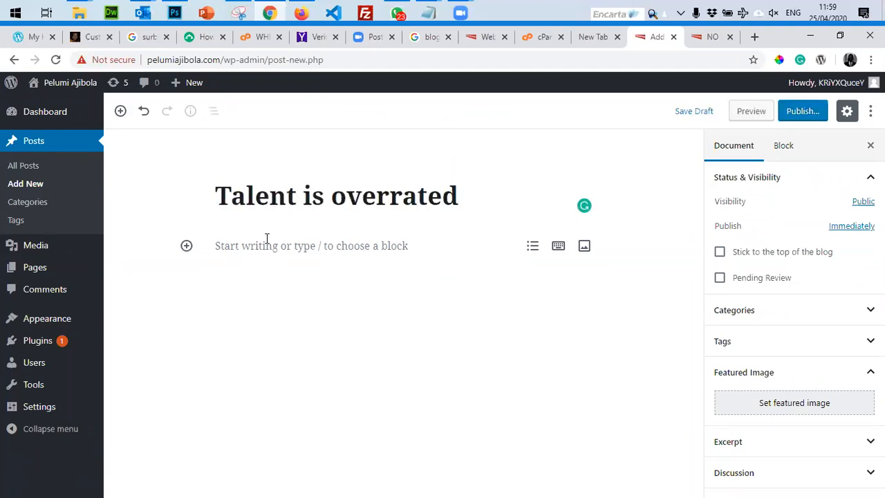
{"action": "key", "text": "ctrl+v"}
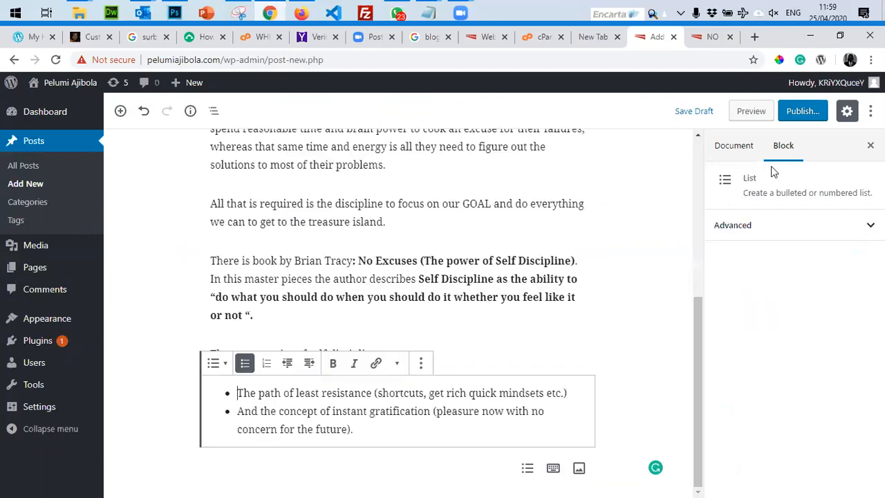
Open the post's featured-image picker on the Upload Files tab.
{"action": "left_click", "coordinate": [847, 115]}
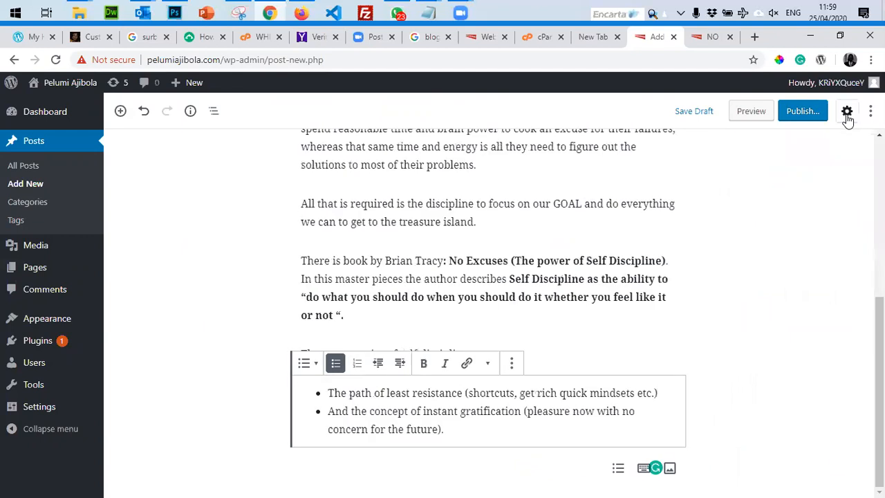
{"action": "left_click", "coordinate": [843, 123]}
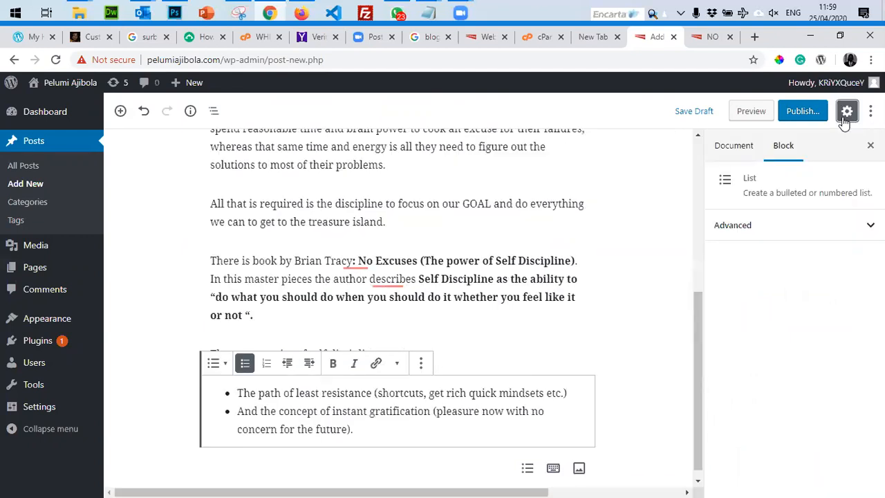
{"action": "left_click", "coordinate": [724, 148]}
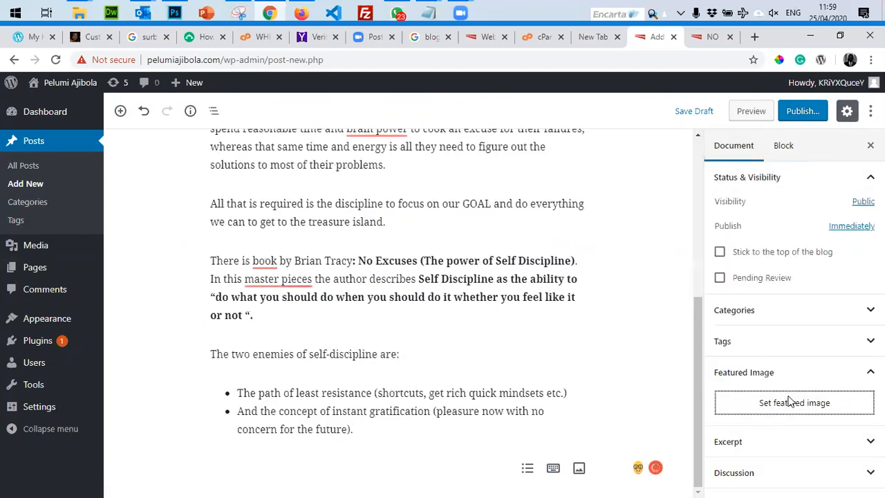
{"action": "left_click", "coordinate": [737, 402]}
{"action": "left_click", "coordinate": [50, 132]}
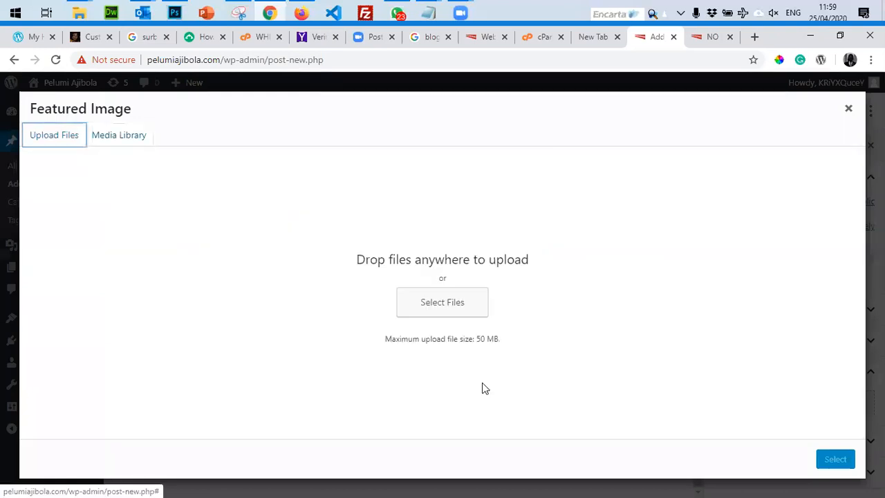
Upload technial.jpg and set it as the post's featured image.
{"action": "left_click", "coordinate": [450, 306]}
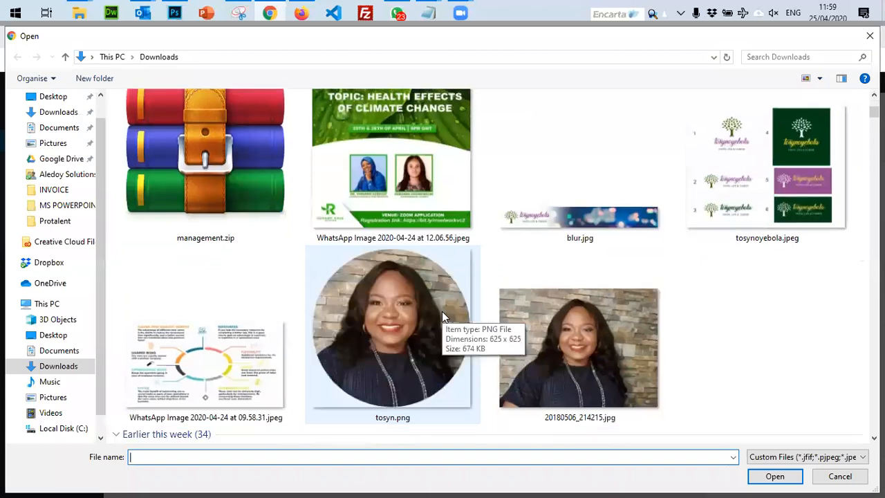
{"action": "scroll", "coordinate": [445, 319], "scroll_direction": "down", "scroll_amount": 10}
{"action": "scroll", "coordinate": [445, 319], "scroll_direction": "down", "scroll_amount": 5}
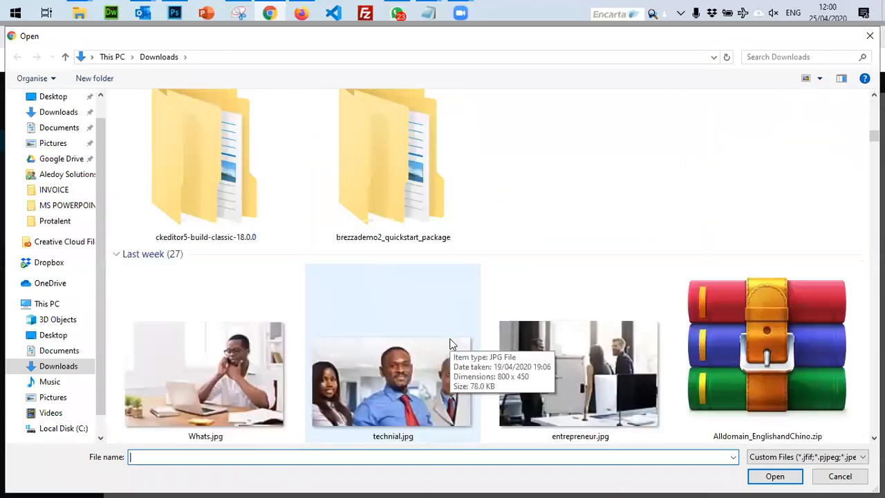
{"action": "double_click", "coordinate": [390, 233]}
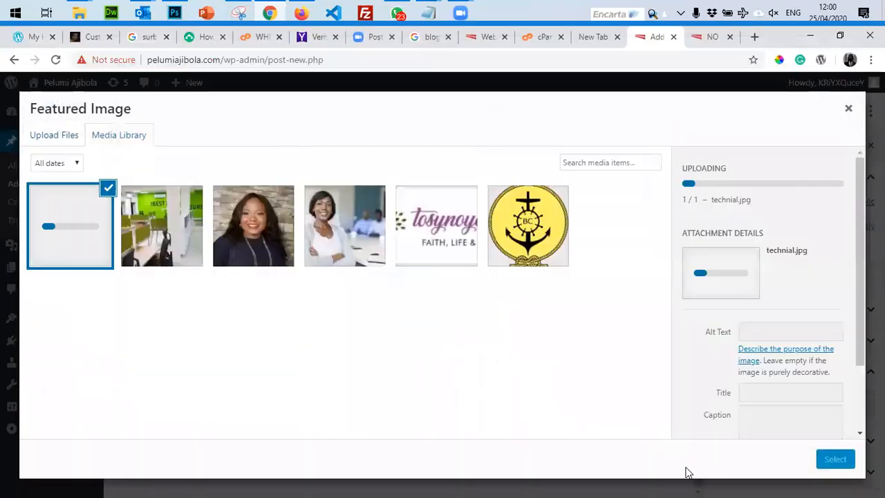
{"action": "left_click", "coordinate": [827, 459]}
Publish the Talent is overrated post through the pre-publish check.
{"action": "scroll", "coordinate": [820, 409], "scroll_direction": "down", "scroll_amount": 2}
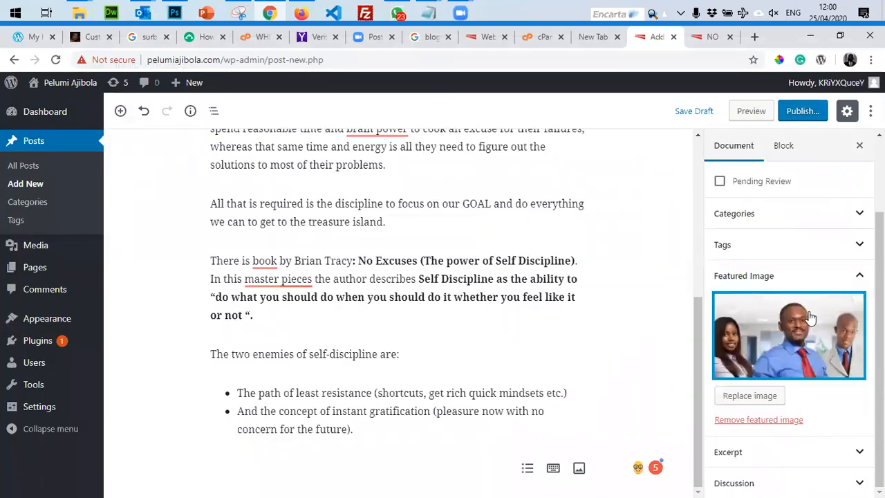
{"action": "left_click", "coordinate": [802, 114]}
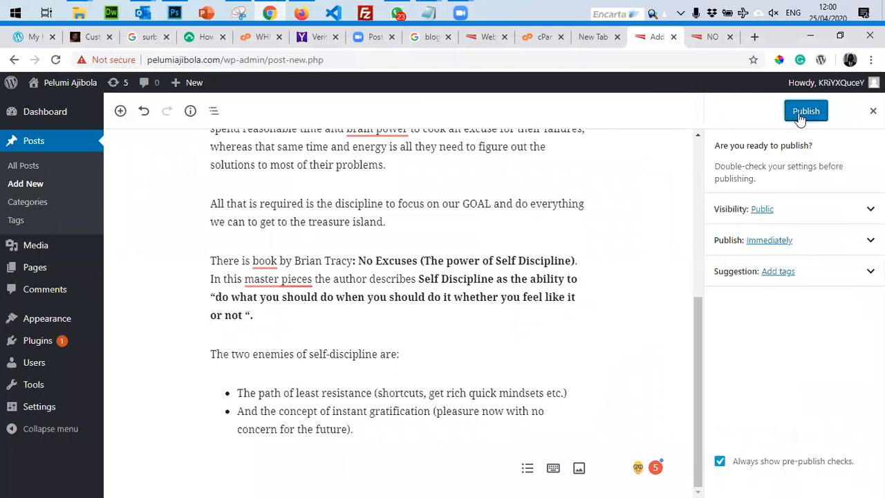
{"action": "left_click", "coordinate": [800, 111]}
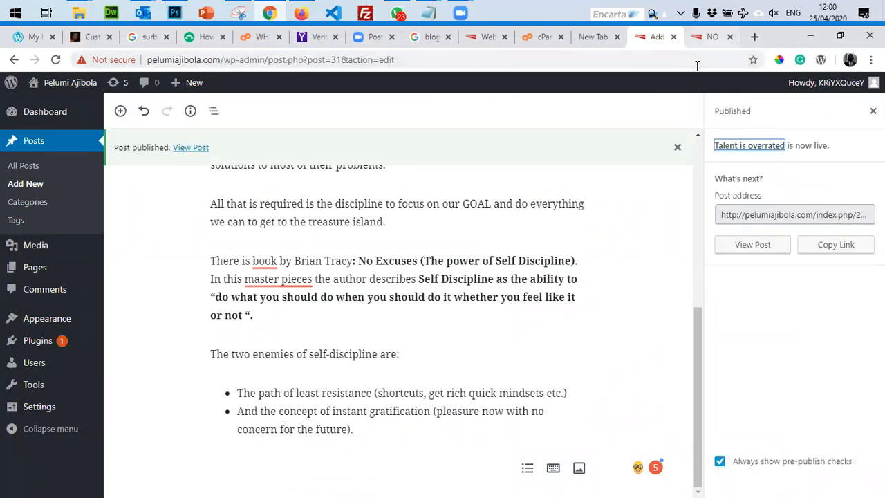
{"action": "left_click", "coordinate": [709, 37]}
Close the spare blank tabs and load the live blog by entering its site address.
{"action": "scroll", "coordinate": [645, 196], "scroll_direction": "up", "scroll_amount": 7}
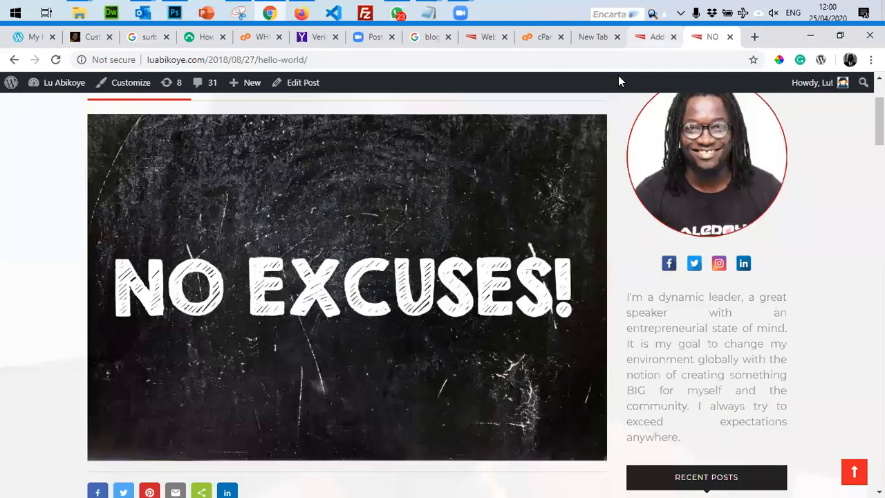
{"action": "left_click", "coordinate": [617, 37]}
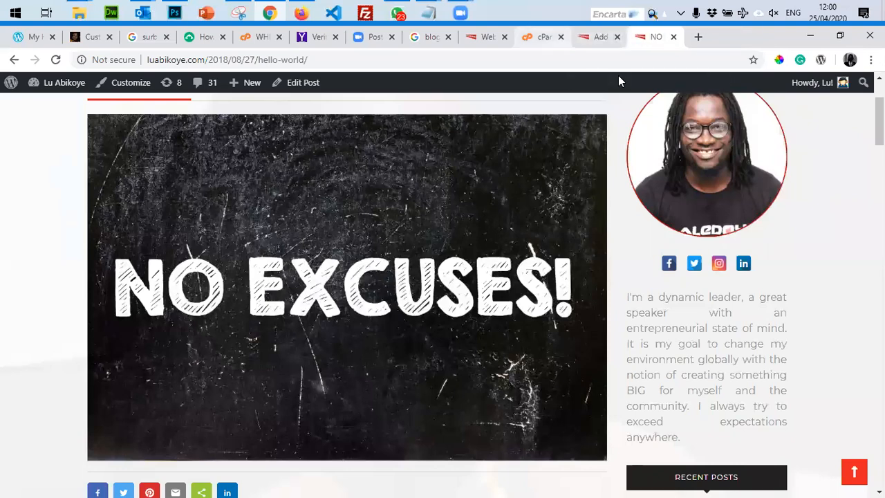
{"action": "left_click", "coordinate": [542, 37]}
{"action": "key", "text": "ctrl+Tab"}
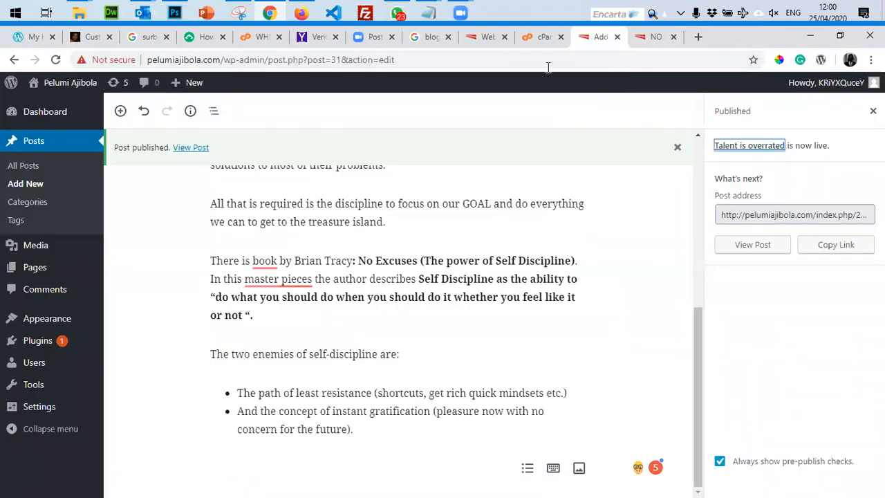
{"action": "key", "text": "ctrl+Tab"}
{"action": "left_click", "coordinate": [224, 60]}
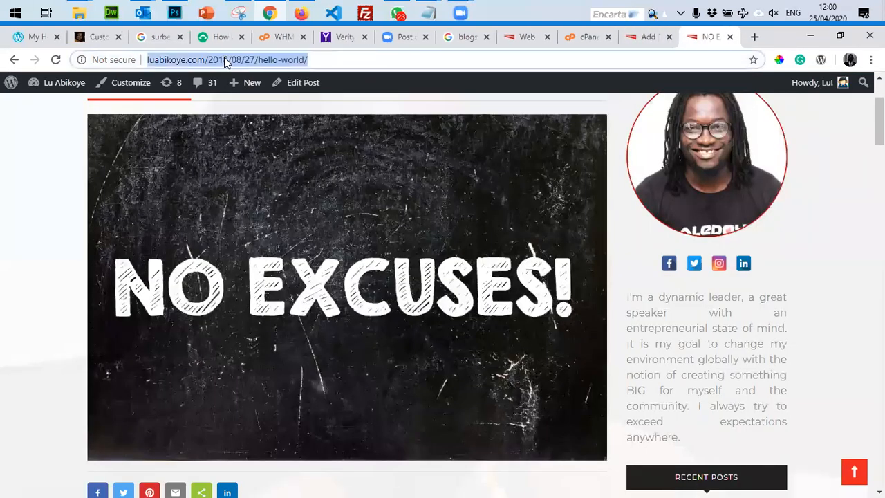
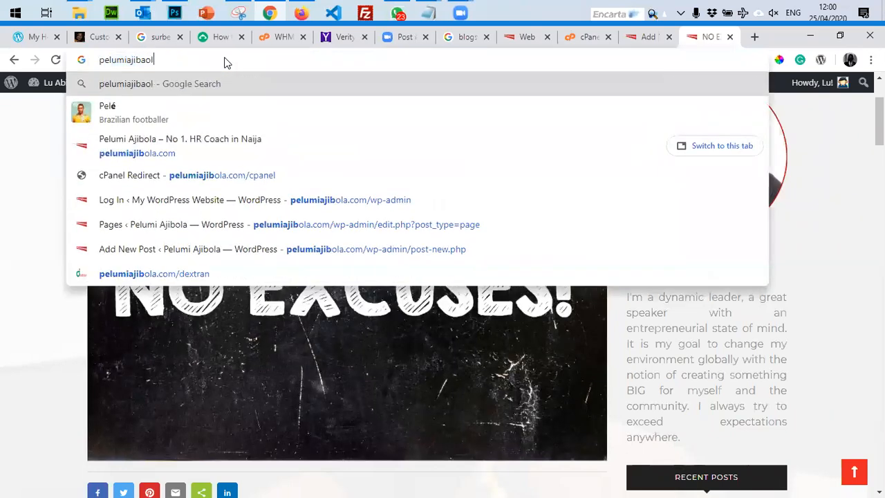
{"action": "type", "text": "."}
{"action": "key", "text": "Return"}
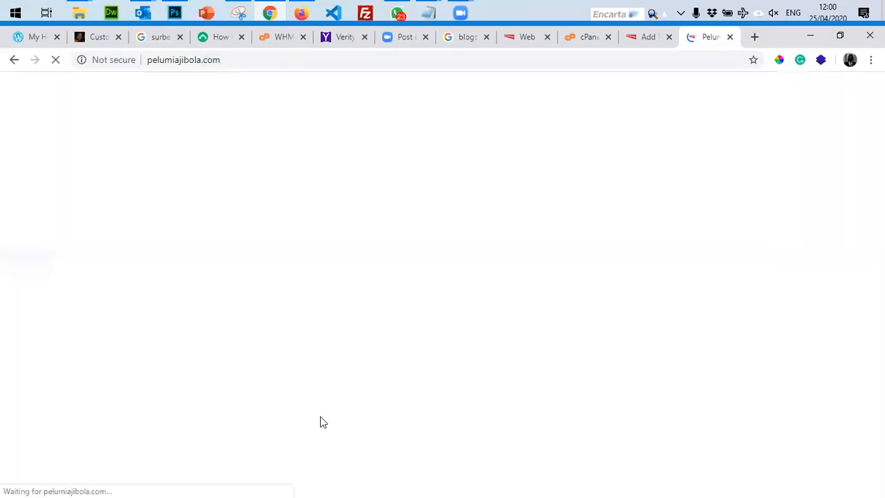
Scroll through the posts on the blog front page, then bring up the admin list of all posts.
{"action": "scroll", "coordinate": [652, 311], "scroll_direction": "down", "scroll_amount": 3}
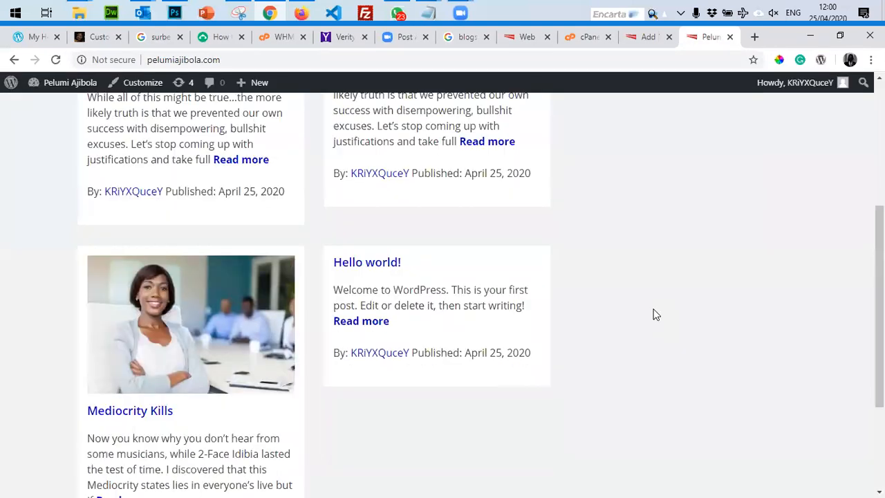
{"action": "scroll", "coordinate": [656, 314], "scroll_direction": "down", "scroll_amount": 3}
{"action": "scroll", "coordinate": [21, 184], "scroll_direction": "up", "scroll_amount": 5}
{"action": "scroll", "coordinate": [333, 317], "scroll_direction": "down", "scroll_amount": 4}
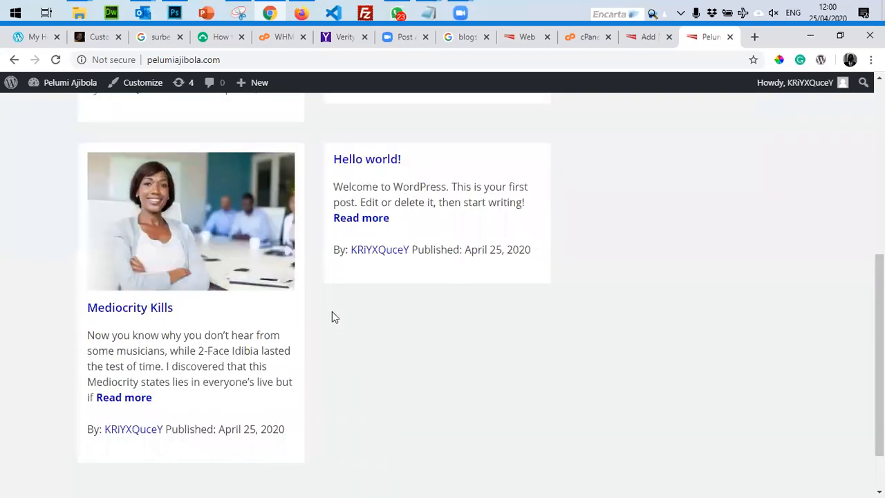
{"action": "scroll", "coordinate": [138, 282], "scroll_direction": "up", "scroll_amount": 5}
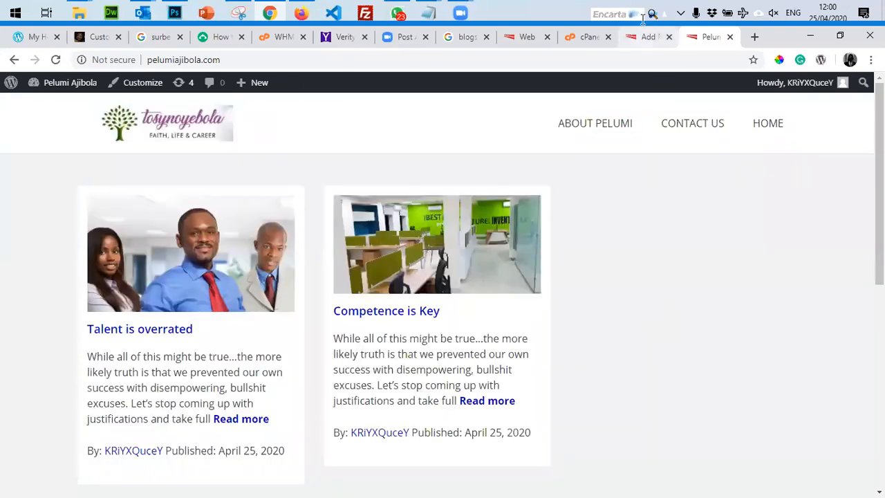
{"action": "left_click", "coordinate": [647, 37]}
{"action": "left_click", "coordinate": [24, 170]}
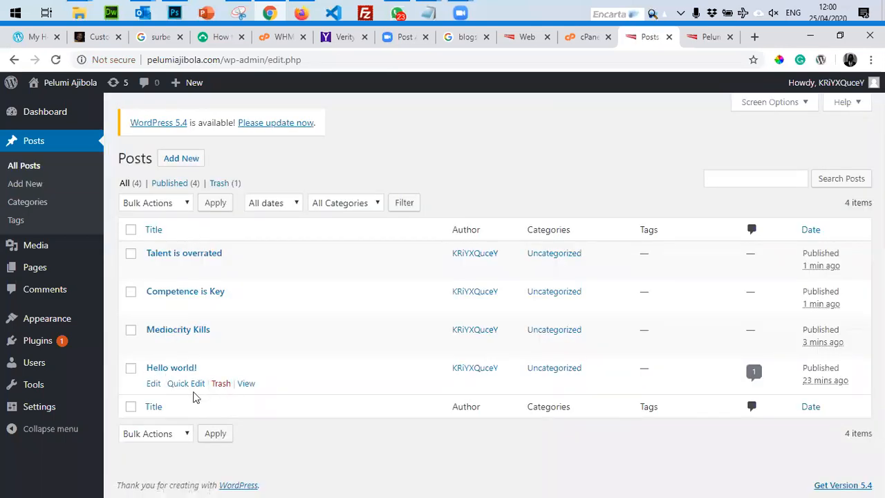
Trash the Hello world! post with the Move to Trash bulk action and reload the live blog.
{"action": "left_click", "coordinate": [131, 368]}
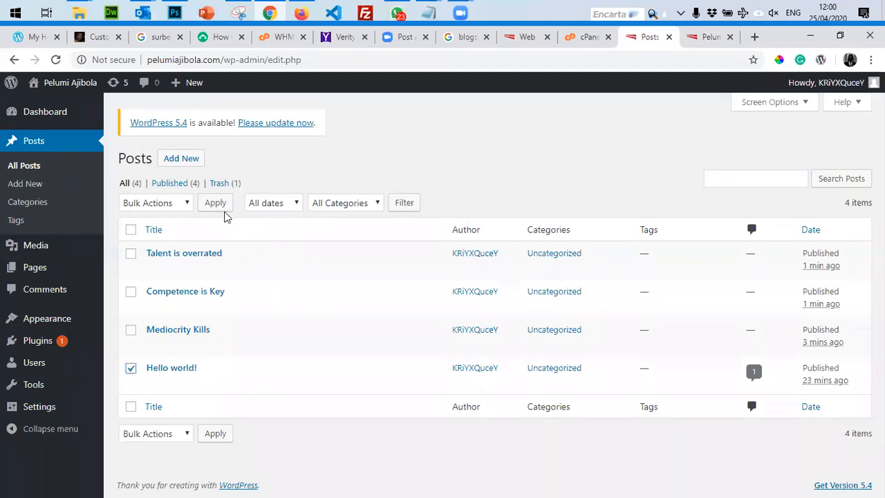
{"action": "left_click", "coordinate": [174, 205]}
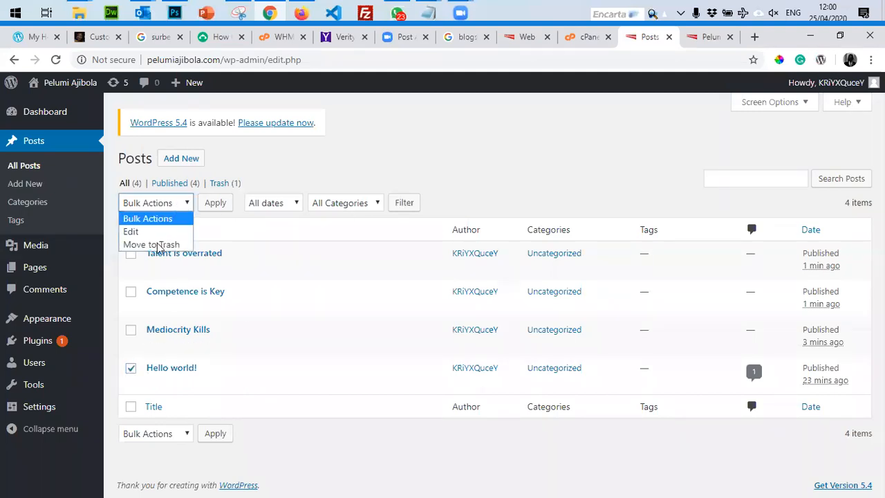
{"action": "left_click", "coordinate": [158, 245]}
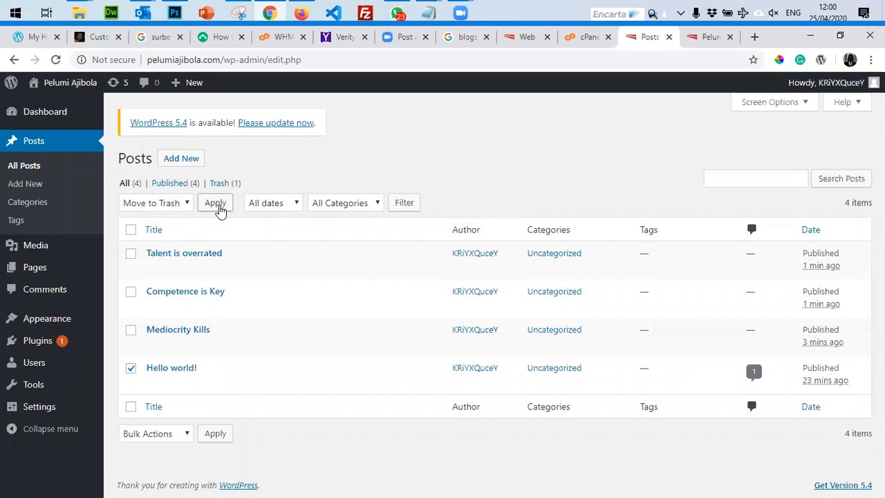
{"action": "left_click", "coordinate": [216, 206]}
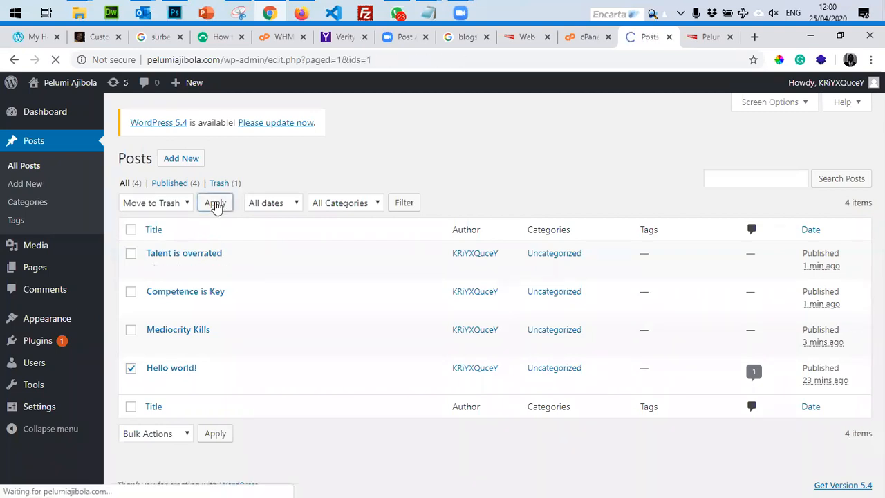
{"action": "left_click", "coordinate": [709, 37]}
{"action": "left_click", "coordinate": [56, 61]}
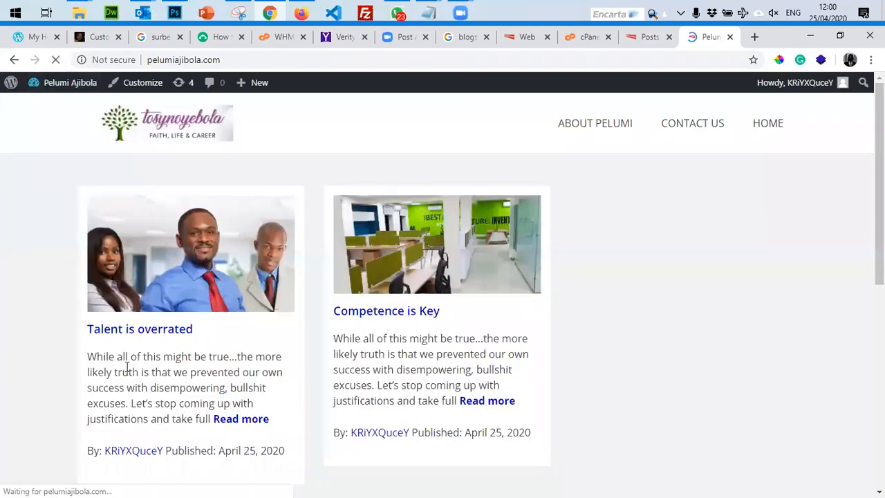
Check the blog front page shows only the three new posts, then start a new post.
{"action": "scroll", "coordinate": [107, 374], "scroll_direction": "down", "scroll_amount": 5}
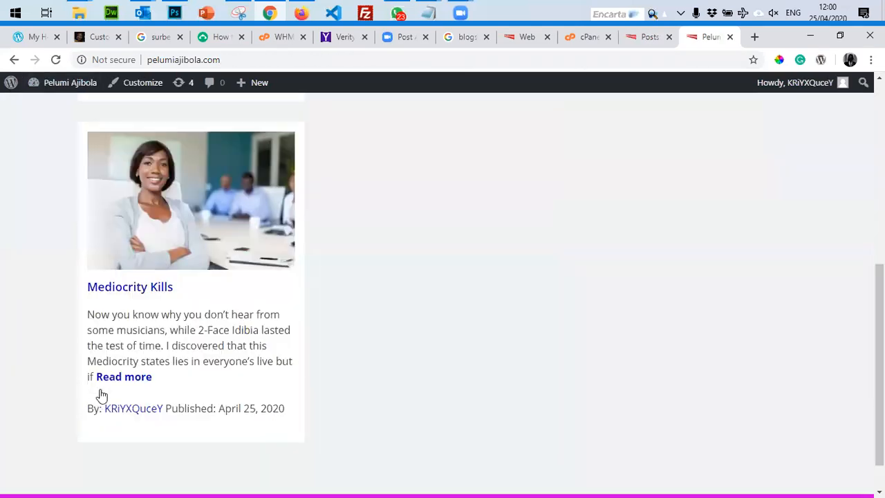
{"action": "scroll", "coordinate": [103, 395], "scroll_direction": "up", "scroll_amount": 5}
{"action": "scroll", "coordinate": [348, 432], "scroll_direction": "down", "scroll_amount": 5}
{"action": "scroll", "coordinate": [346, 443], "scroll_direction": "up", "scroll_amount": 5}
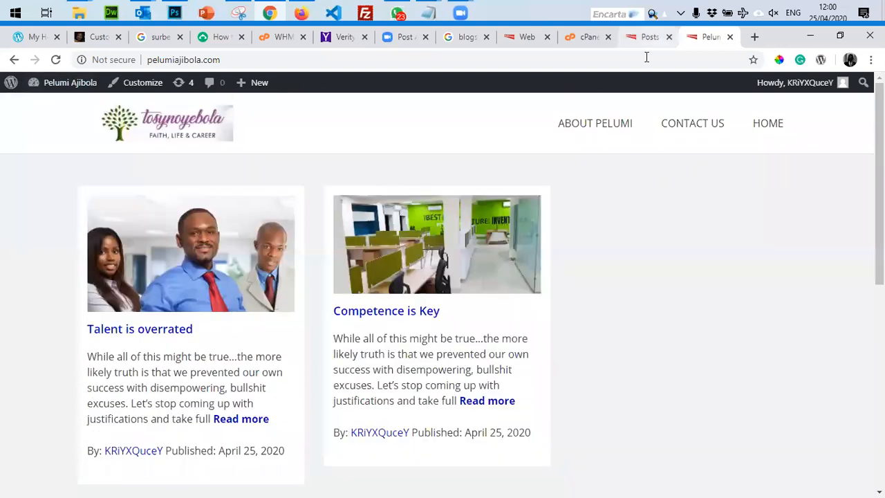
{"action": "left_click", "coordinate": [650, 37]}
{"action": "left_click", "coordinate": [181, 159]}
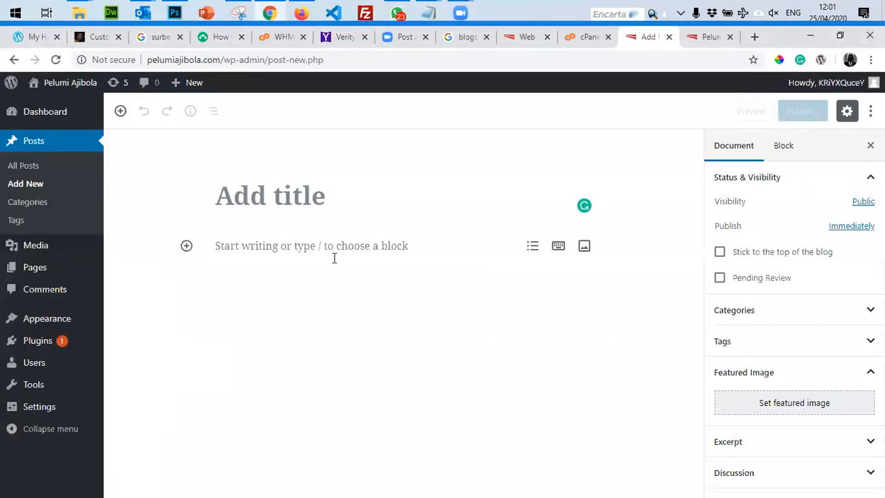
Paste the copied article text into the new post body.
{"action": "left_click", "coordinate": [333, 262]}
{"action": "key", "text": "ctrl+v"}
{"action": "scroll", "coordinate": [367, 201], "scroll_direction": "up", "scroll_amount": 10}
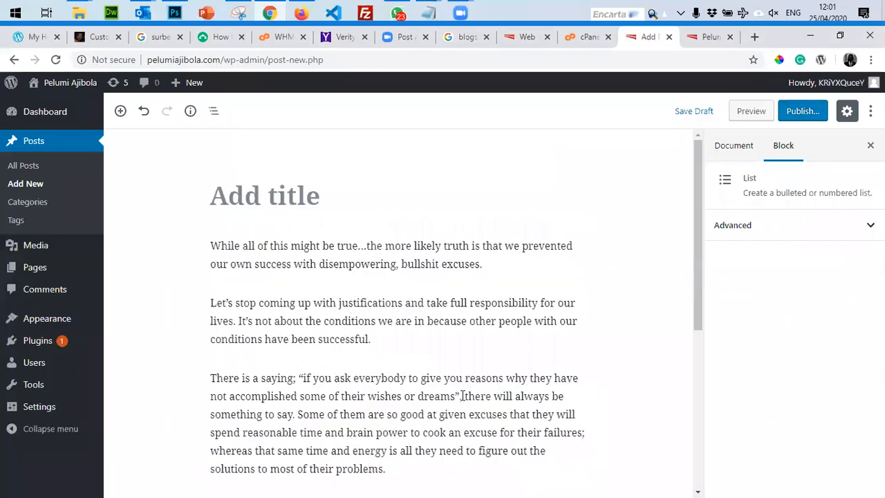
Title the post 'How to make money'.
{"action": "left_click", "coordinate": [367, 202]}
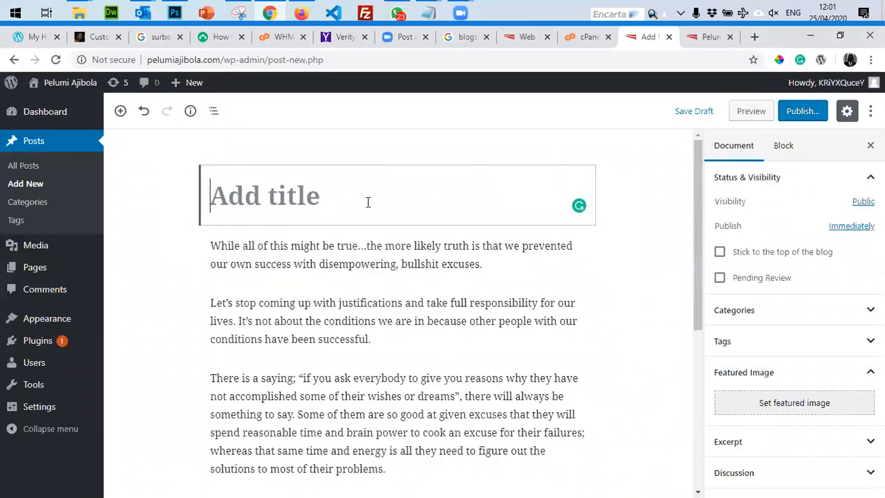
{"action": "type", "text": "W"}
{"action": "key", "text": "BackSpace"}
{"action": "type", "text": "how to m"}
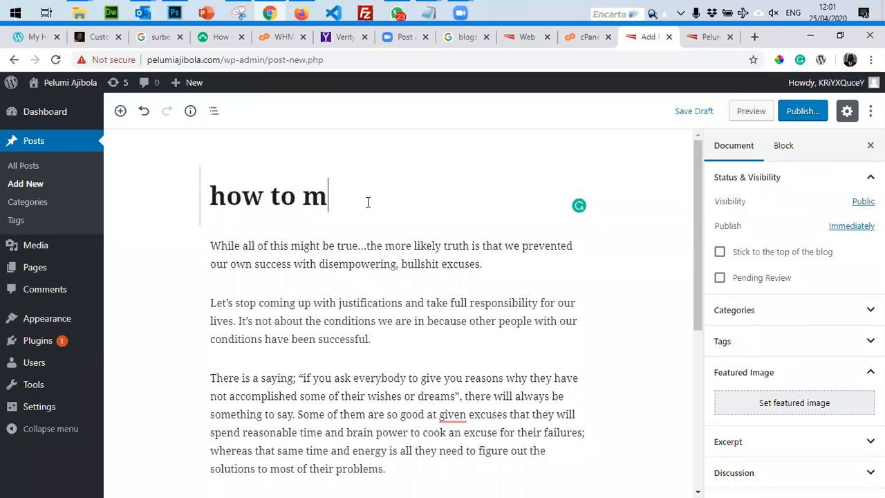
{"action": "key", "text": "Home"}
{"action": "key", "text": "Delete"}
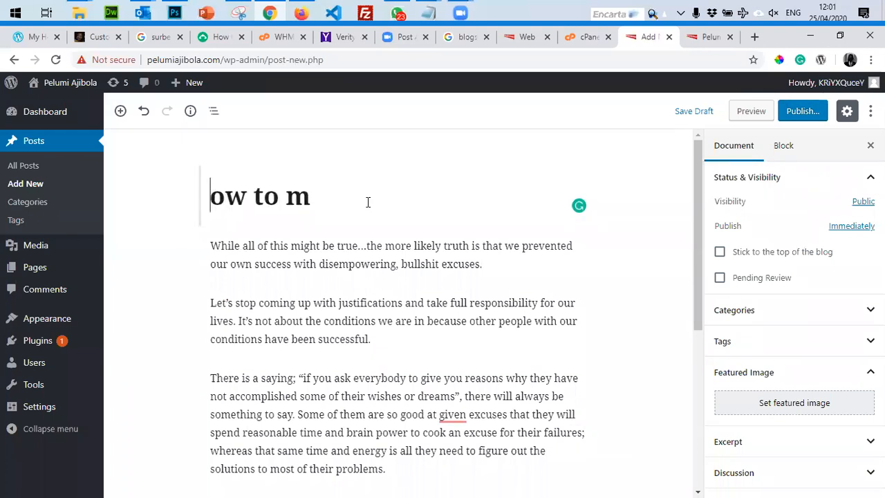
{"action": "type", "text": "H"}
{"action": "key", "text": "End"}
{"action": "type", "text": "ake money"}
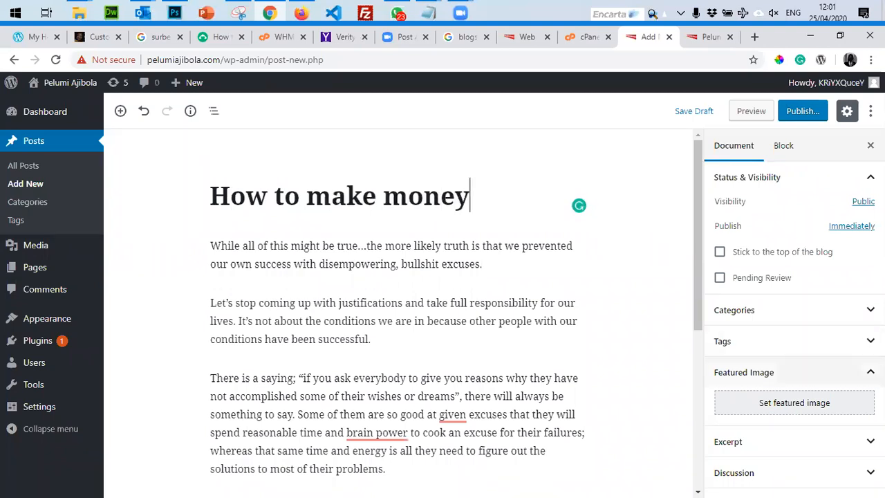
{"action": "left_click", "coordinate": [802, 402]}
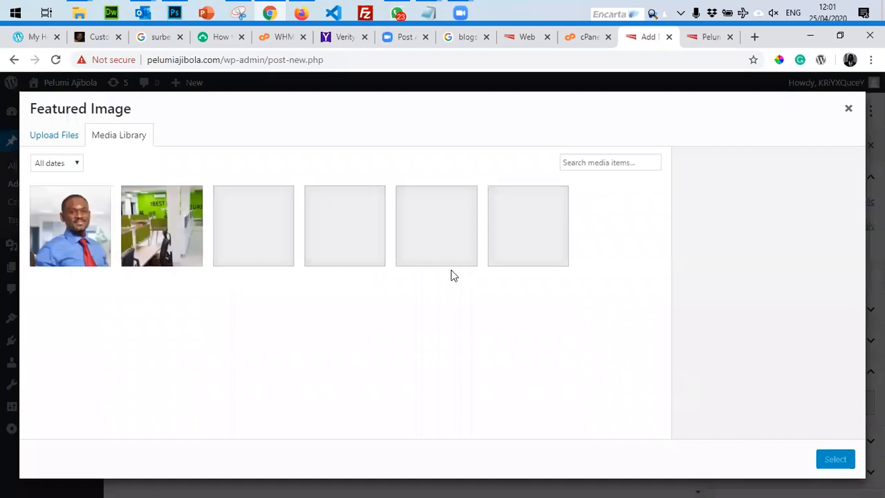
Upload thumbnail_careers.jpg from Downloads into the featured-image library.
{"action": "left_click", "coordinate": [75, 146]}
{"action": "left_click", "coordinate": [472, 311]}
{"action": "scroll", "coordinate": [859, 112], "scroll_direction": "down", "scroll_amount": 5}
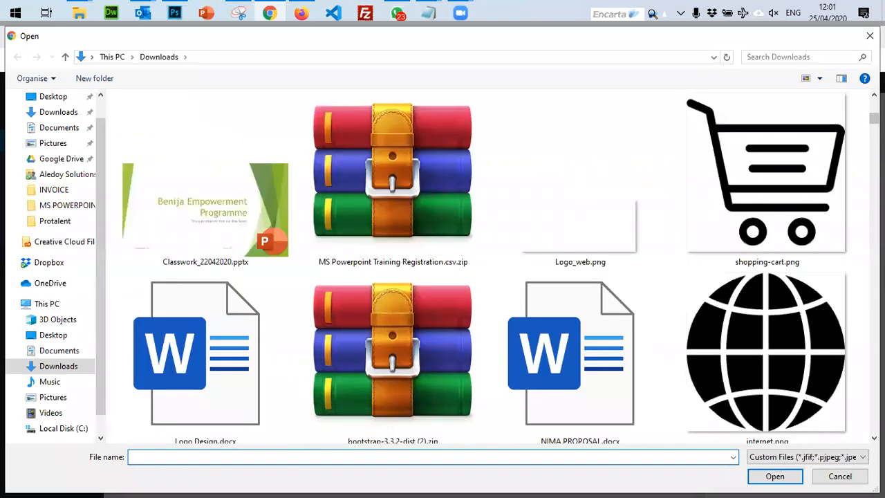
{"action": "scroll", "coordinate": [744, 105], "scroll_direction": "down", "scroll_amount": 5}
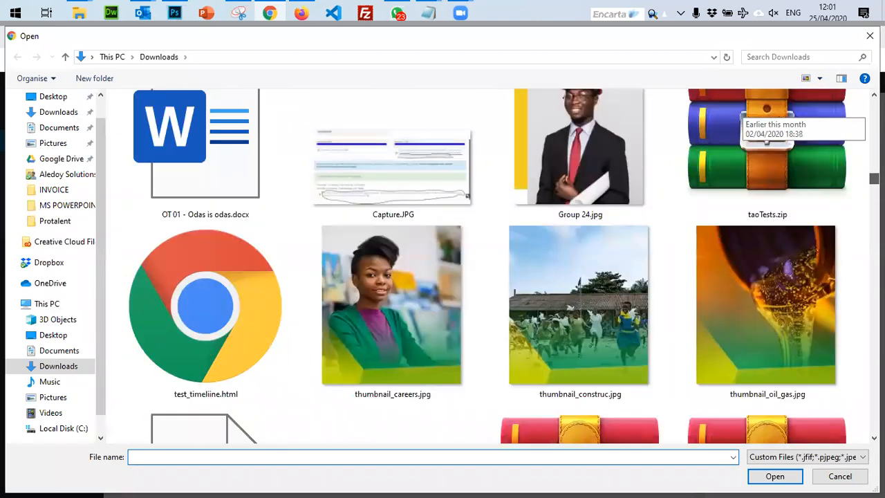
{"action": "scroll", "coordinate": [398, 265], "scroll_direction": "down", "scroll_amount": 3}
{"action": "scroll", "coordinate": [397, 265], "scroll_direction": "up", "scroll_amount": 3}
{"action": "left_click", "coordinate": [377, 291]}
{"action": "double_click", "coordinate": [411, 314]}
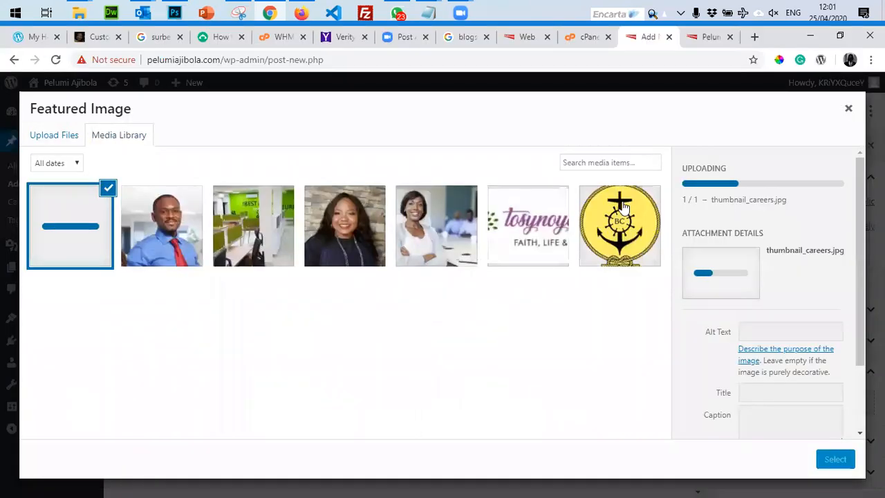
{"action": "mouse_move", "coordinate": [456, 14]}
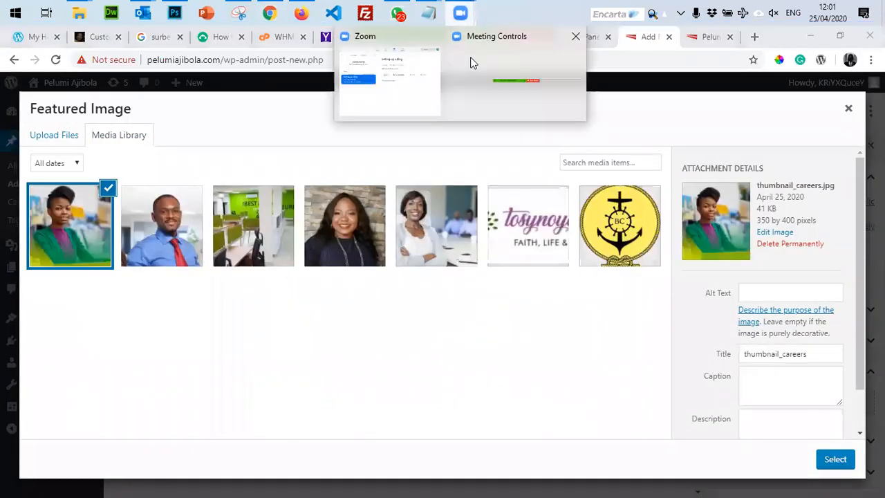
{"action": "mouse_move", "coordinate": [498, 114]}
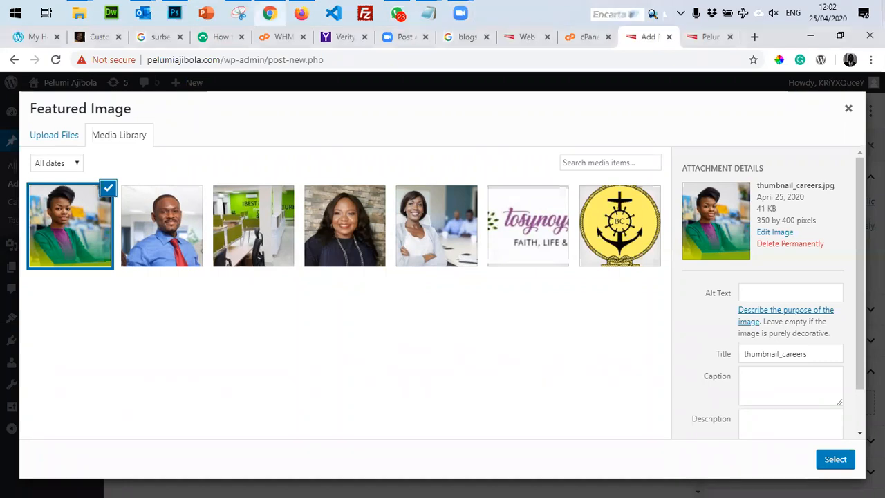
Make thumbnail_careers.jpg the featured image, publish How to make money, and reload the blog.
{"action": "left_click", "coordinate": [830, 462]}
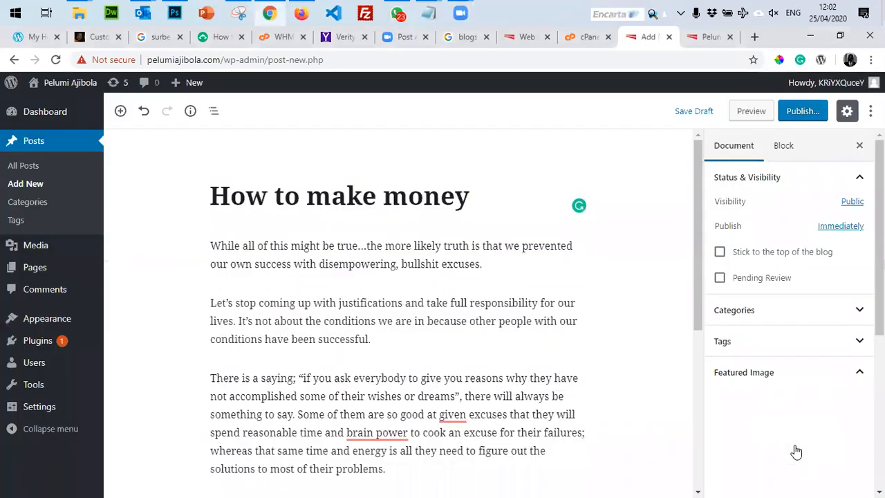
{"action": "scroll", "coordinate": [796, 447], "scroll_direction": "down", "scroll_amount": 4}
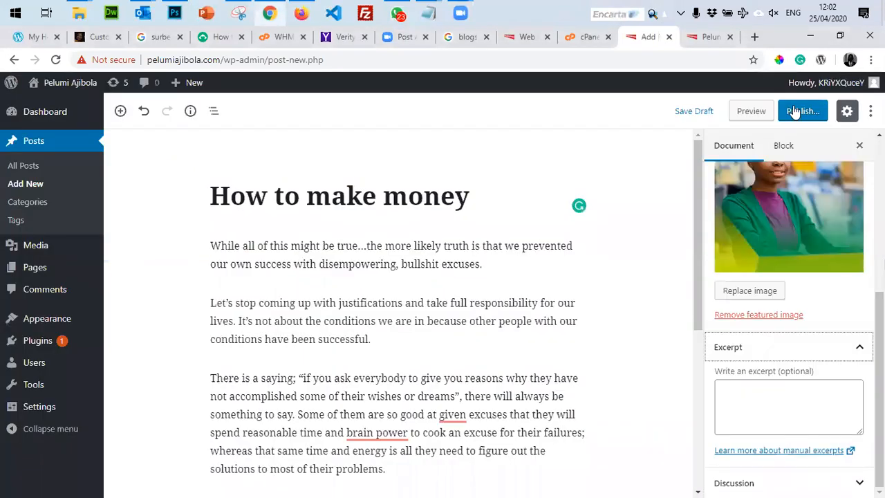
{"action": "left_click", "coordinate": [798, 112]}
{"action": "left_click", "coordinate": [806, 109]}
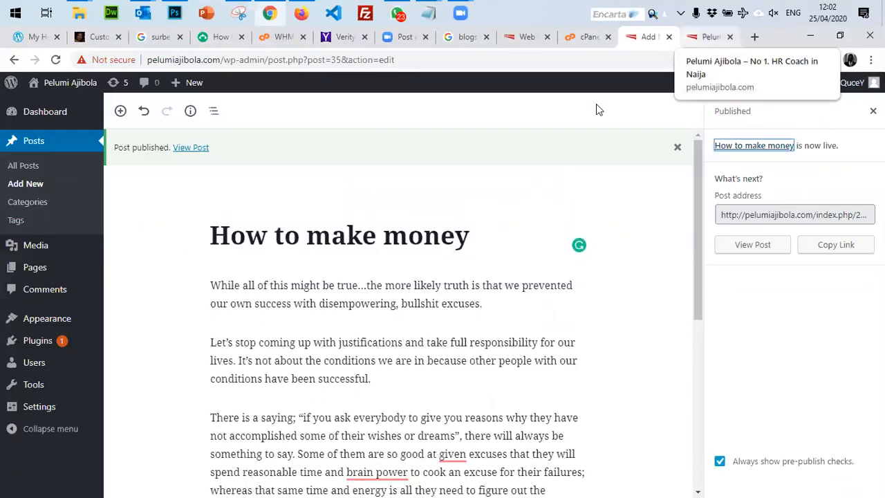
{"action": "left_click", "coordinate": [710, 37]}
{"action": "left_click", "coordinate": [55, 59]}
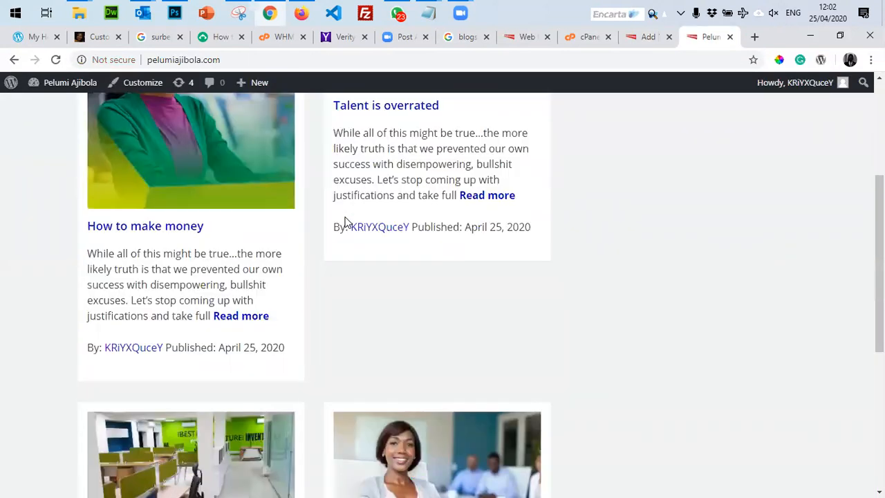
Confirm How to make money sits at the top of the homepage, then return to the editor.
{"action": "scroll", "coordinate": [331, 234], "scroll_direction": "up", "scroll_amount": 3}
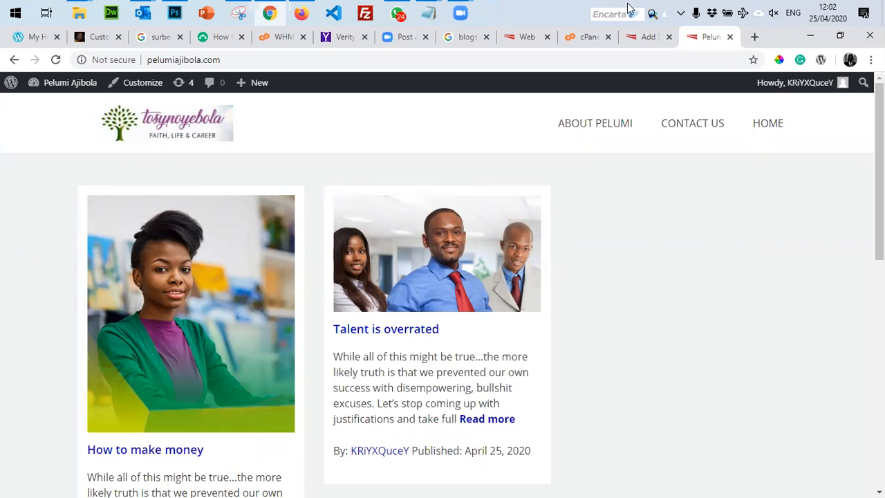
{"action": "left_click", "coordinate": [647, 37]}
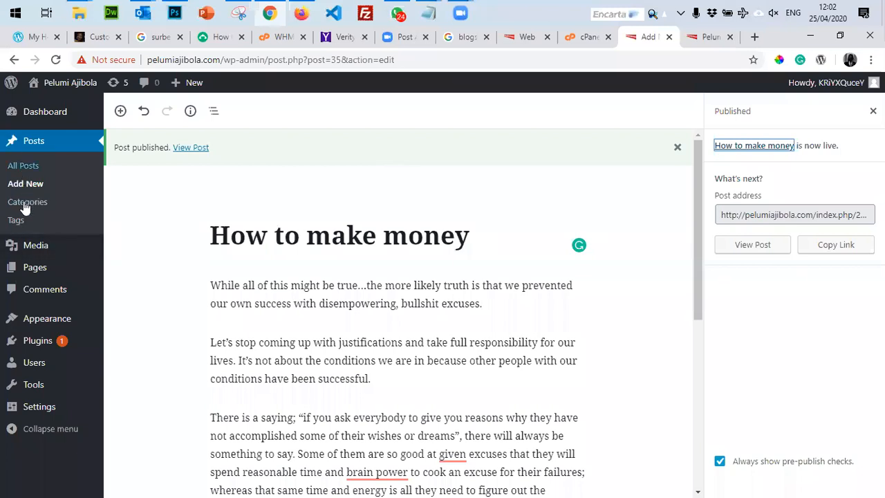
Add Business and Leadership as new post categories.
{"action": "left_click", "coordinate": [25, 203]}
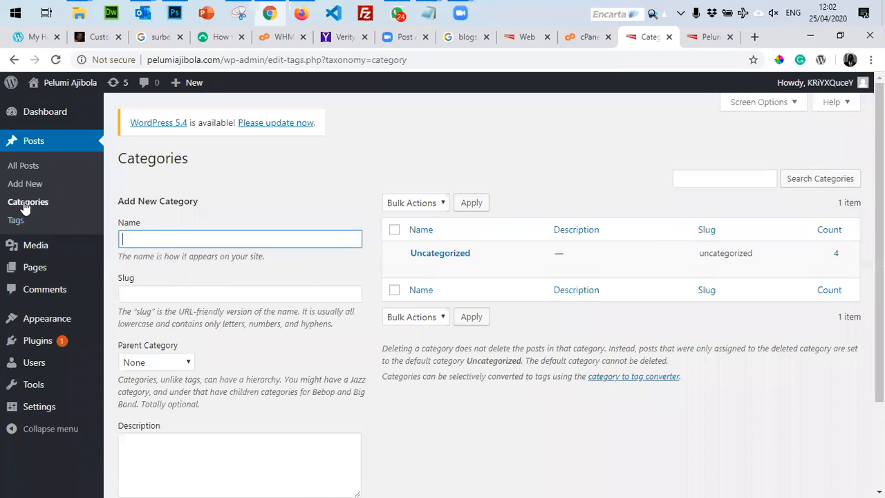
{"action": "type", "text": "Business"}
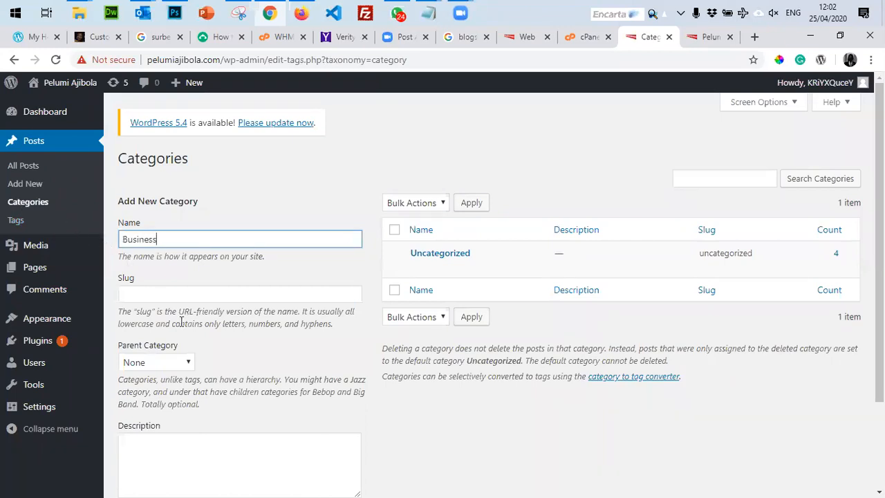
{"action": "scroll", "coordinate": [177, 387], "scroll_direction": "down", "scroll_amount": 2}
{"action": "left_click", "coordinate": [173, 432]}
{"action": "left_click", "coordinate": [171, 121]}
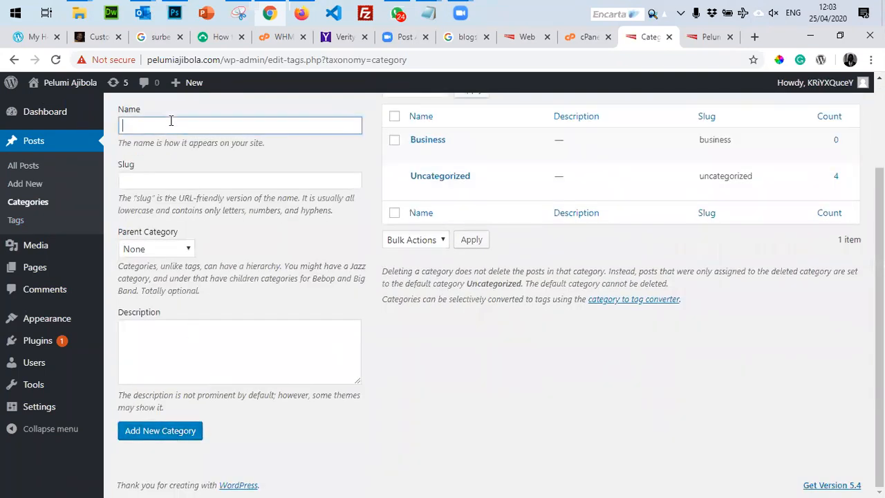
{"action": "type", "text": "Leadership"}
{"action": "left_click", "coordinate": [166, 431]}
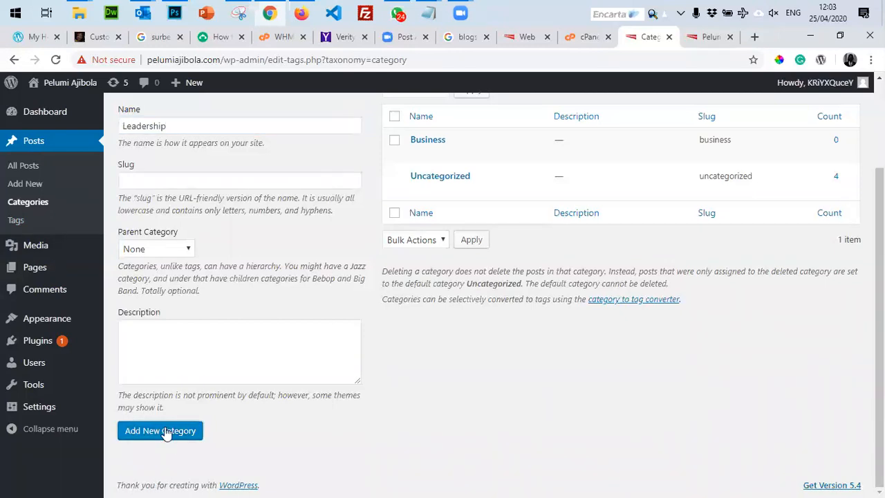
Add the Career and Sport categories, then bring up the list of all posts.
{"action": "left_click", "coordinate": [156, 132]}
{"action": "type", "text": "Career"}
{"action": "left_click", "coordinate": [161, 431]}
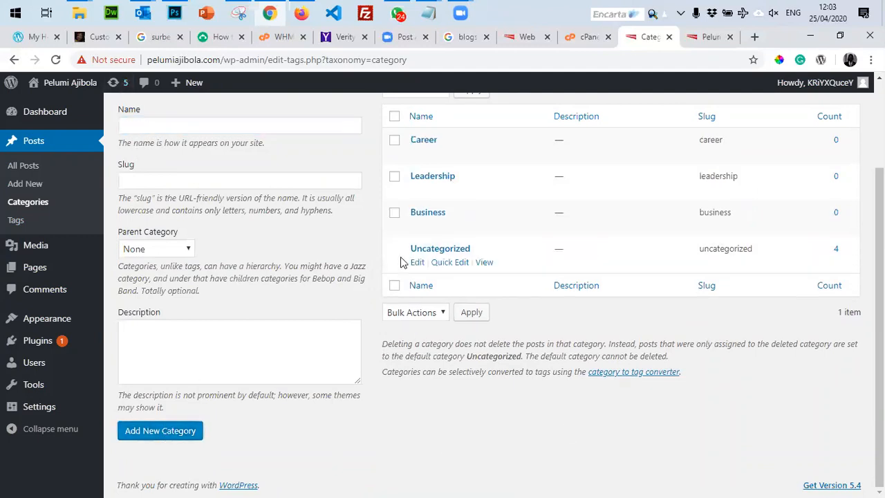
{"action": "left_click", "coordinate": [232, 128]}
{"action": "type", "text": "Sport"}
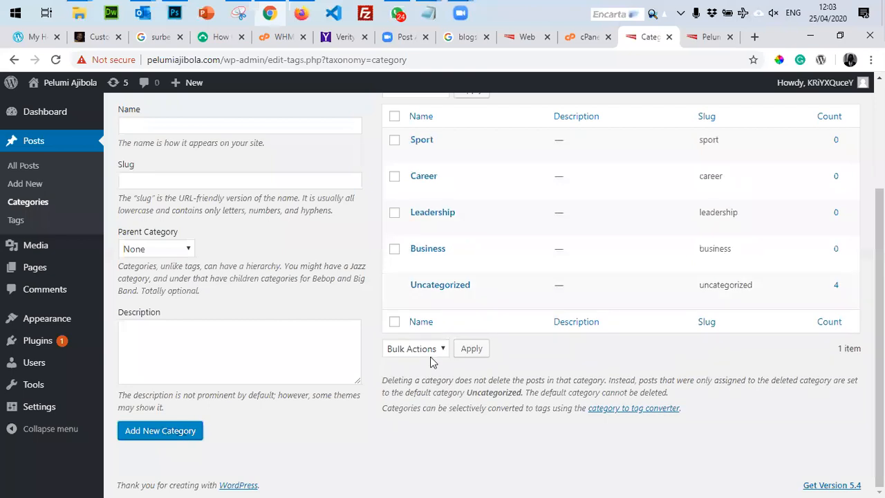
{"action": "left_click", "coordinate": [25, 170]}
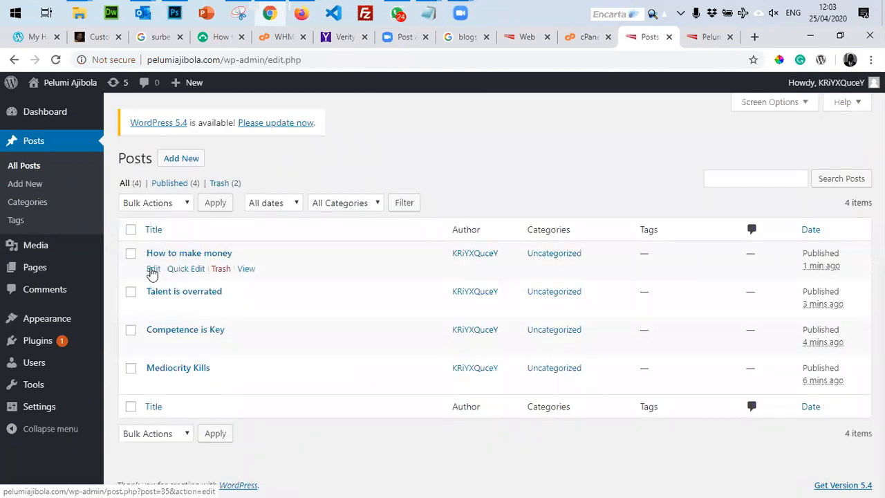
Refile 'How to make money' from Uncategorized to Business, update it, and return to All Posts.
{"action": "left_click", "coordinate": [152, 270]}
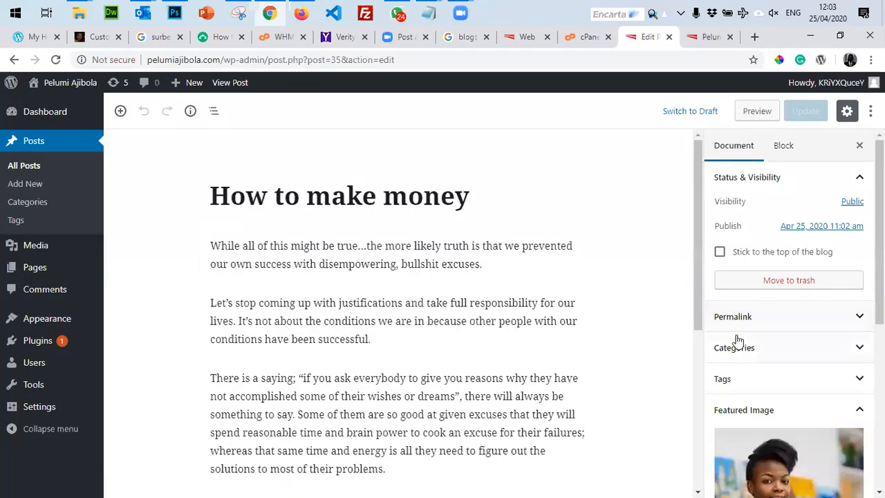
{"action": "left_click", "coordinate": [800, 361]}
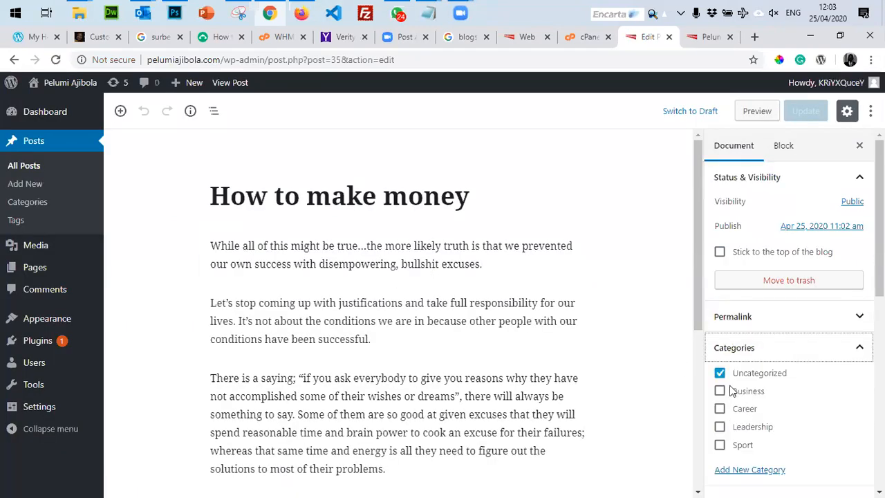
{"action": "left_click", "coordinate": [720, 391]}
{"action": "left_click", "coordinate": [719, 373]}
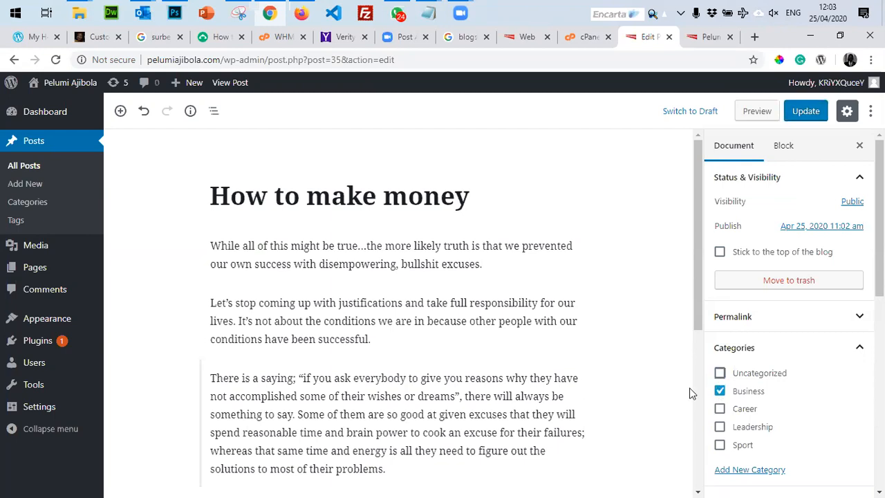
{"action": "left_click", "coordinate": [806, 111]}
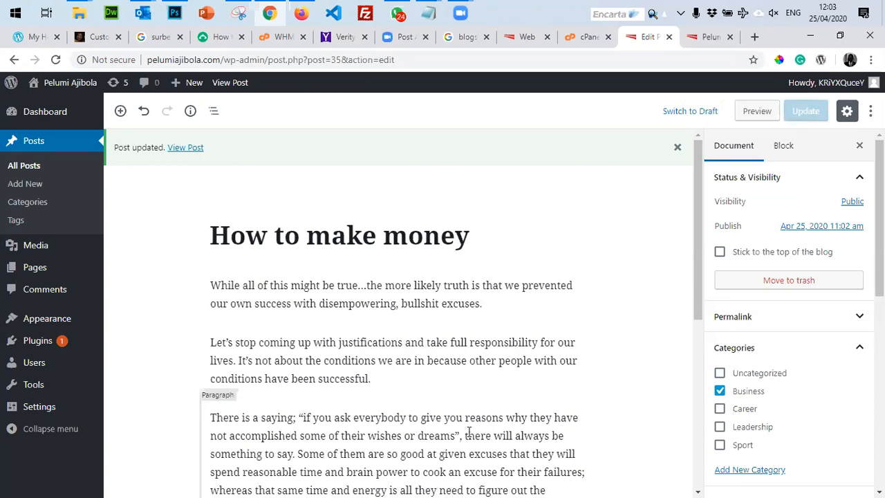
{"action": "scroll", "coordinate": [475, 425], "scroll_direction": "down", "scroll_amount": 5}
{"action": "scroll", "coordinate": [475, 425], "scroll_direction": "up", "scroll_amount": 5}
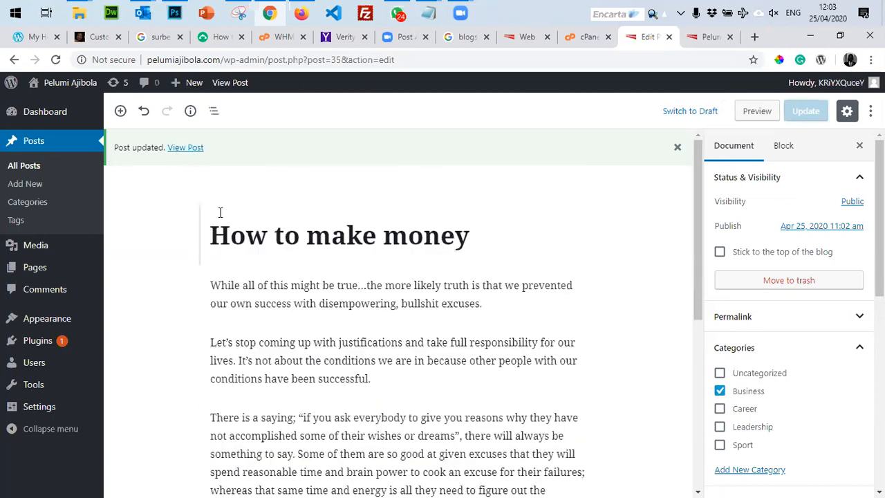
{"action": "left_click", "coordinate": [28, 170]}
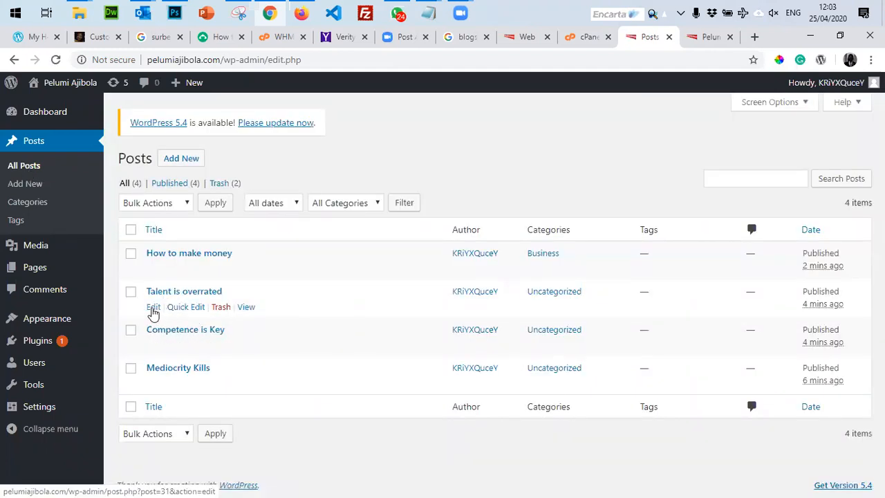
Quick Edit 'Talent is overrated' to drop Uncategorized and add Career and Leadership.
{"action": "left_click", "coordinate": [185, 308]}
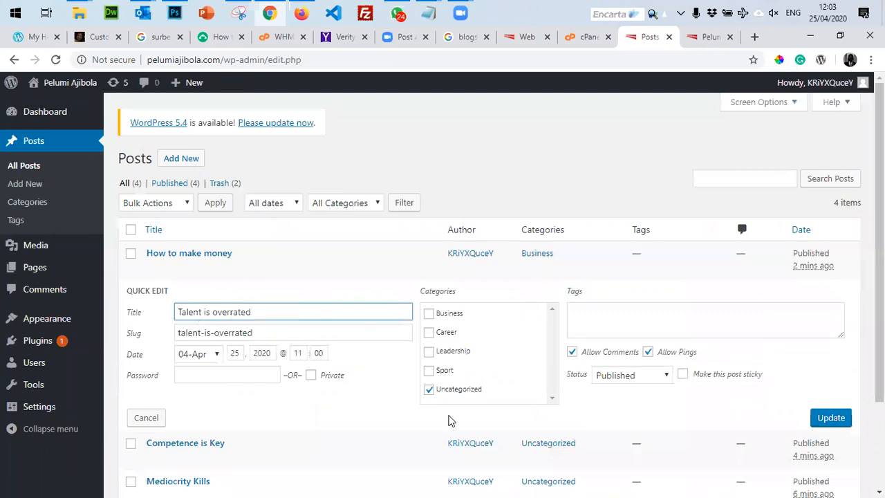
{"action": "left_click", "coordinate": [428, 390]}
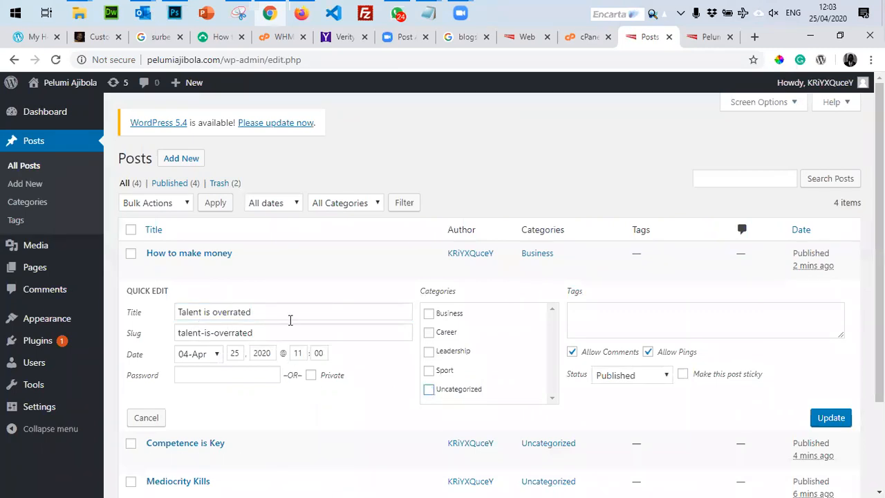
{"action": "left_click", "coordinate": [428, 332]}
{"action": "left_click", "coordinate": [821, 417]}
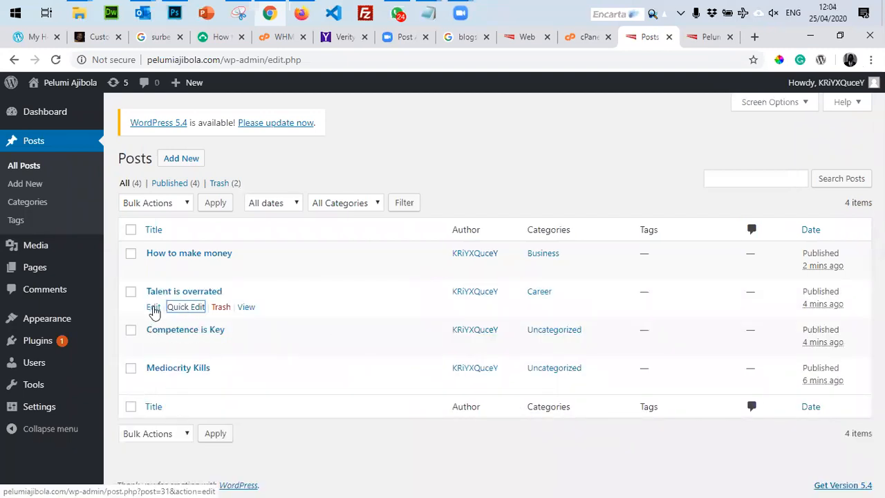
{"action": "left_click", "coordinate": [178, 307]}
{"action": "left_click", "coordinate": [429, 352]}
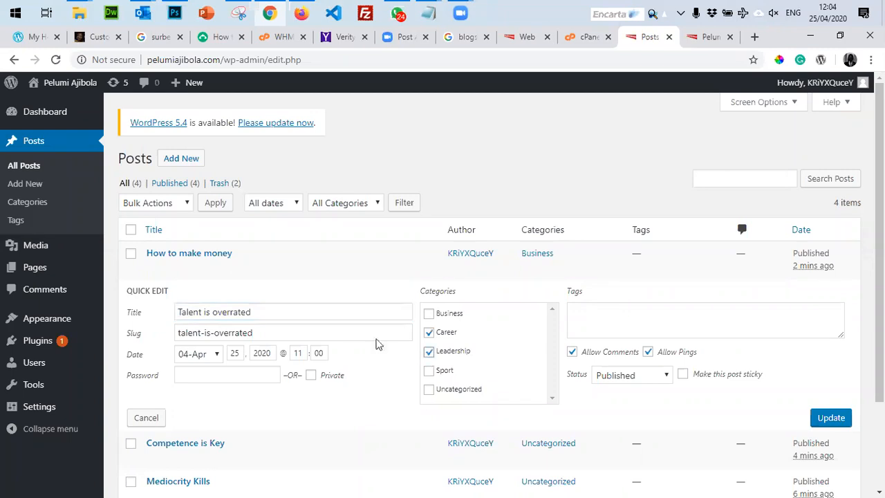
{"action": "left_click", "coordinate": [827, 418]}
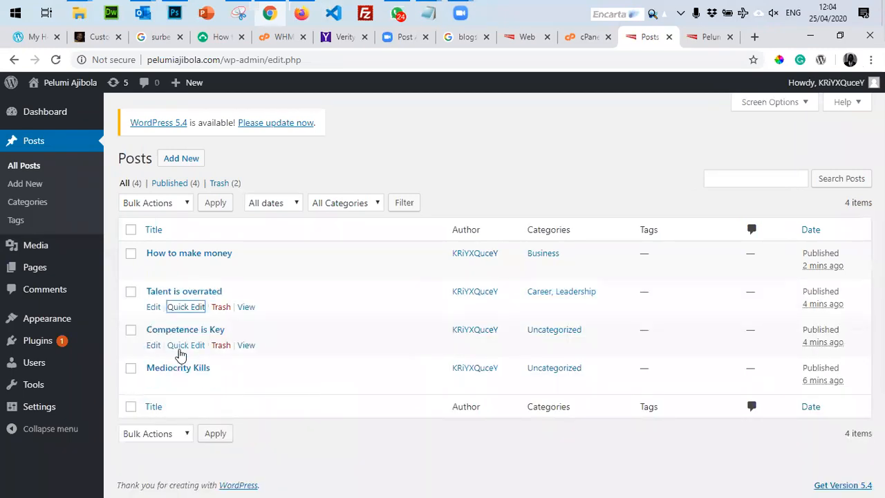
File 'Competence is Key' under Business, Career and Leadership instead of Uncategorized.
{"action": "left_click", "coordinate": [183, 346]}
{"action": "left_click", "coordinate": [429, 428]}
{"action": "left_click", "coordinate": [428, 352]}
{"action": "left_click", "coordinate": [429, 370]}
{"action": "left_click", "coordinate": [428, 390]}
{"action": "left_click", "coordinate": [830, 456]}
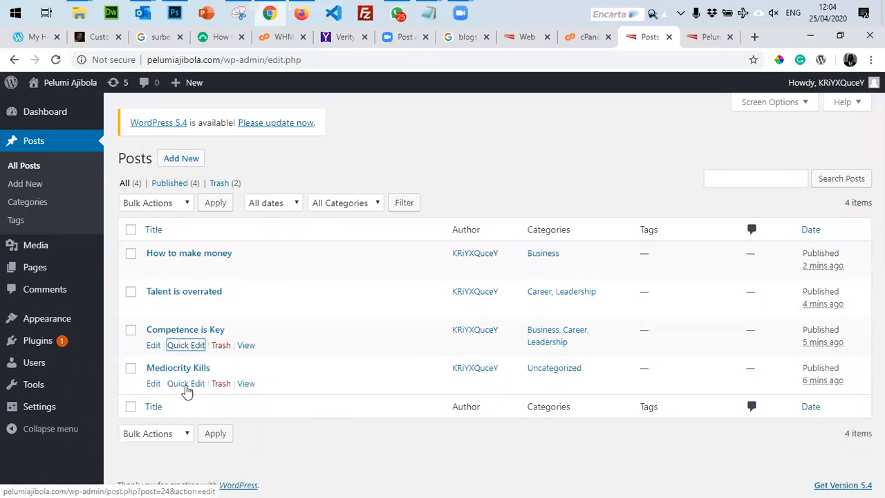
File 'Mediocrity Kills' under Career and Leadership instead of Uncategorized.
{"action": "left_click", "coordinate": [186, 383]}
{"action": "left_click", "coordinate": [429, 409]}
{"action": "left_click", "coordinate": [430, 427]}
{"action": "left_click", "coordinate": [429, 466]}
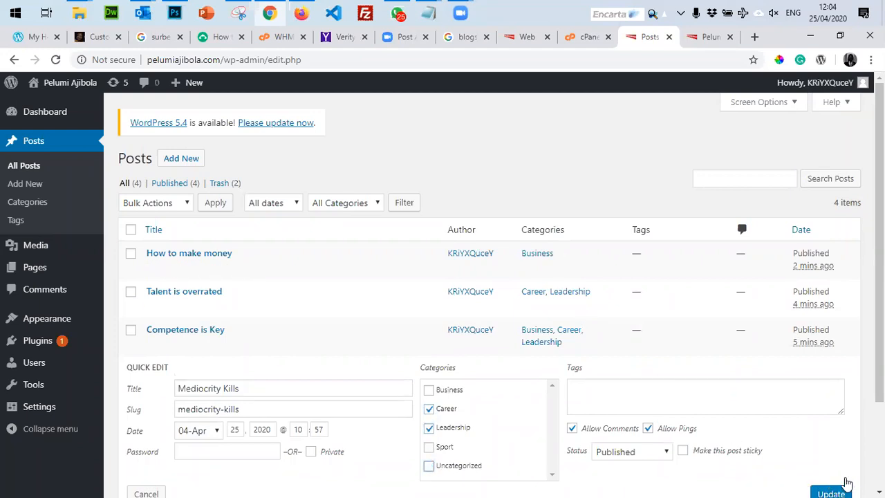
{"action": "left_click", "coordinate": [817, 485]}
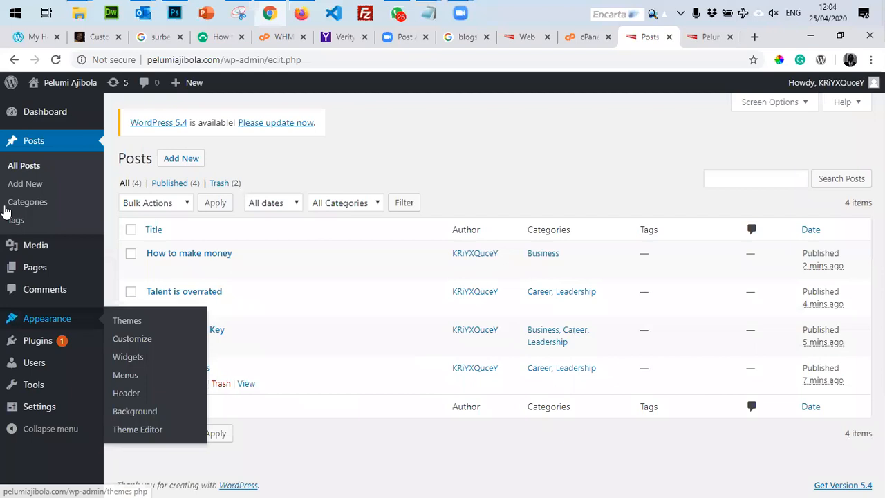
{"action": "left_click", "coordinate": [180, 160]}
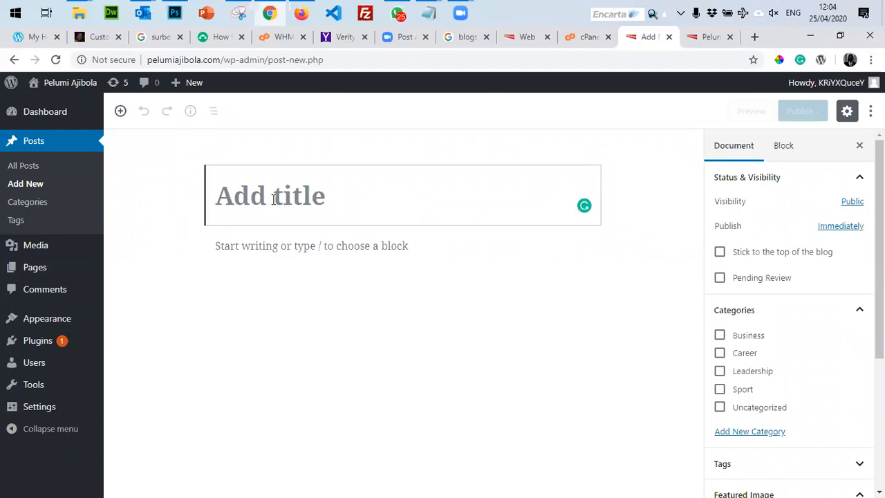
Title the new post 'Champions League begins next week' and file it under Sport.
{"action": "type", "text": "Cahmp"}
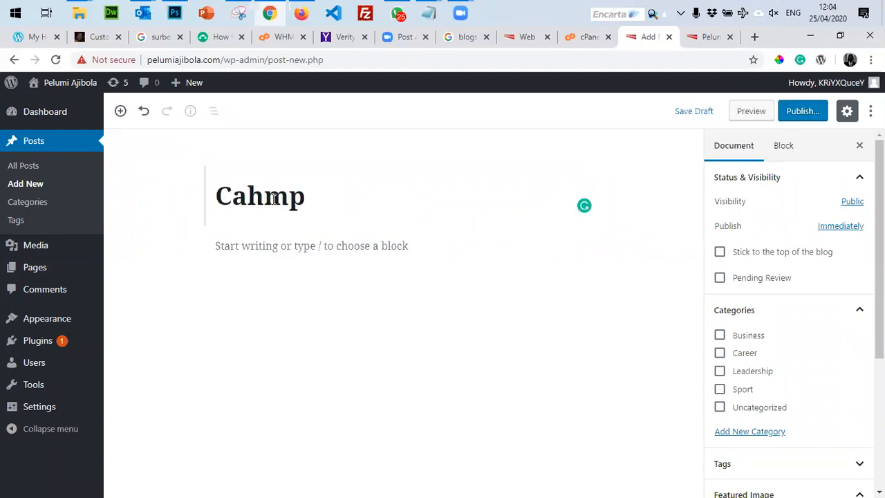
{"action": "key", "text": "BackSpace"}
{"action": "key", "text": "BackSpace"}
{"action": "key", "text": "BackSpace"}
{"action": "key", "text": "BackSpace"}
{"action": "type", "text": "ha"}
{"action": "type", "text": "mpion"}
{"action": "type", "text": "'s"}
{"action": "key", "text": "BackSpace"}
{"action": "key", "text": "BackSpace"}
{"action": "type", "text": "s League"}
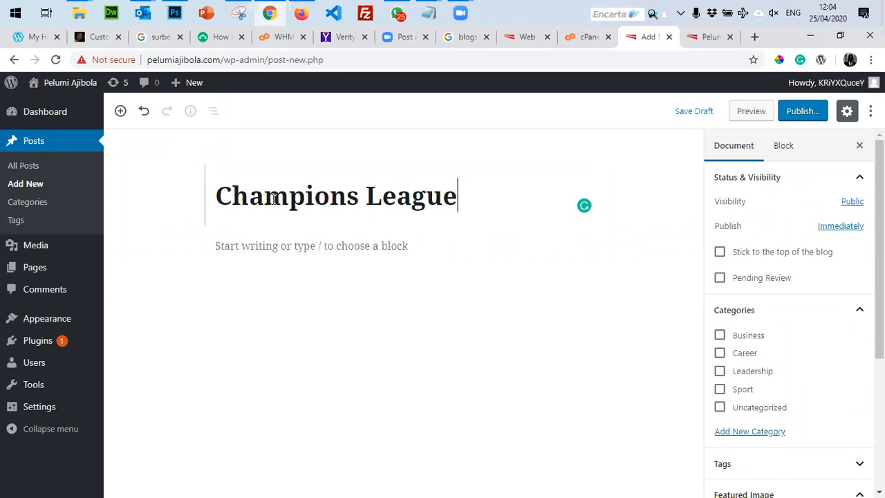
{"action": "type", "text": " Bgine"}
{"action": "key", "text": "BackSpace"}
{"action": "key", "text": "BackSpace"}
{"action": "key", "text": "BackSpace"}
{"action": "key", "text": "BackSpace"}
{"action": "key", "text": "BackSpace"}
{"action": "type", "text": "begin"}
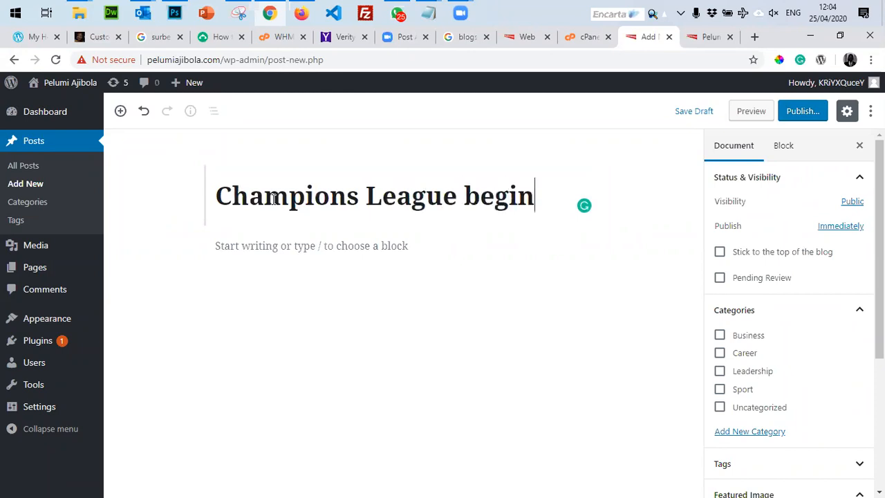
{"action": "type", "text": "s next wek"}
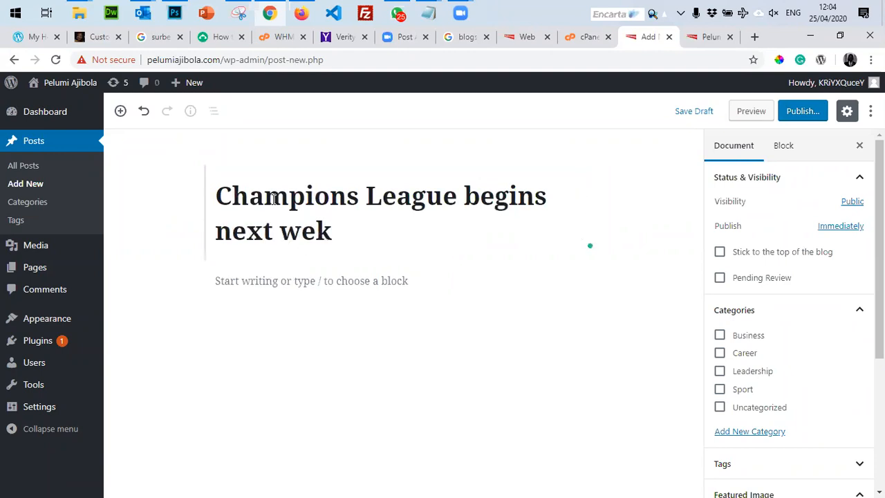
{"action": "key", "text": "BackSpace"}
{"action": "type", "text": "ek"}
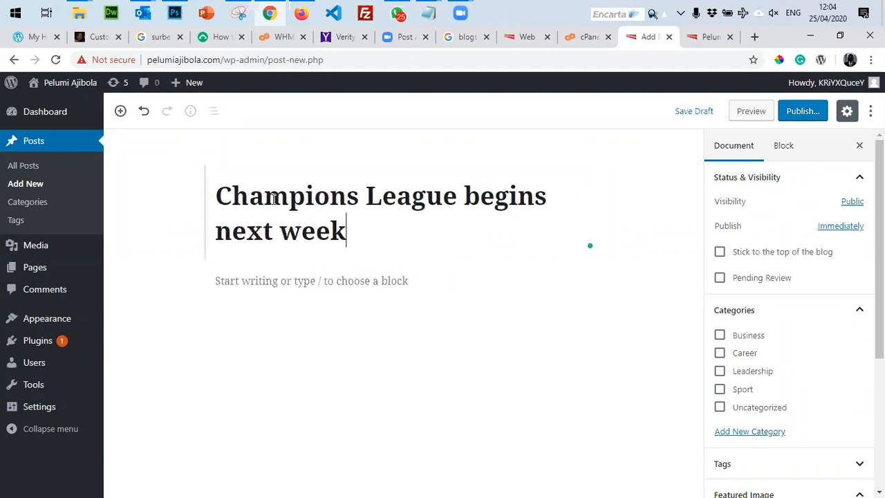
{"action": "left_click", "coordinate": [719, 389]}
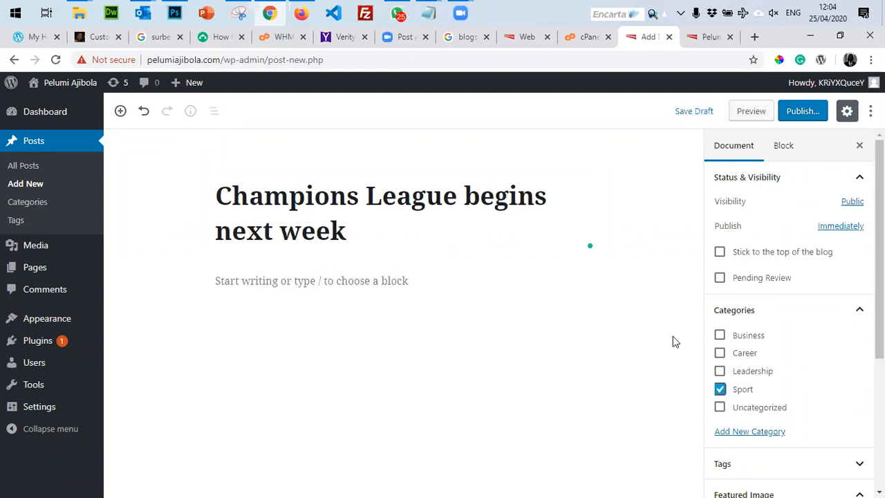
Paste the article text into the post body and open the Featured Image picker.
{"action": "left_click", "coordinate": [351, 277]}
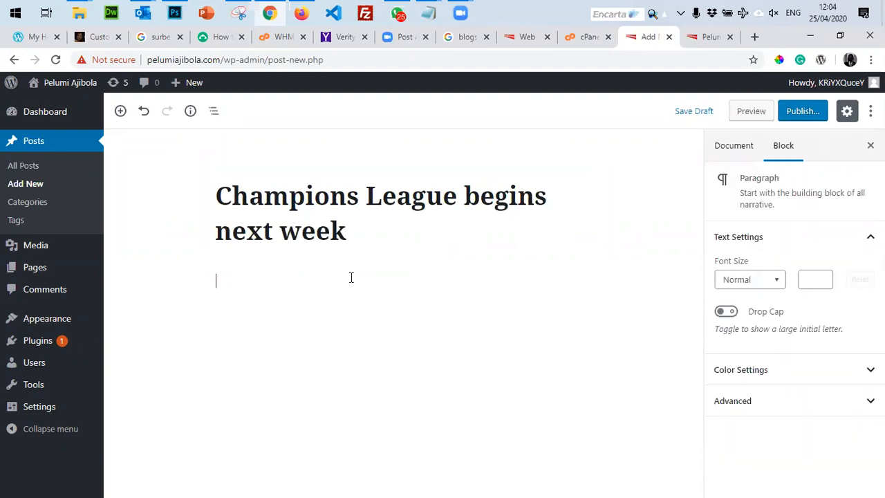
{"action": "key", "text": "ctrl+v"}
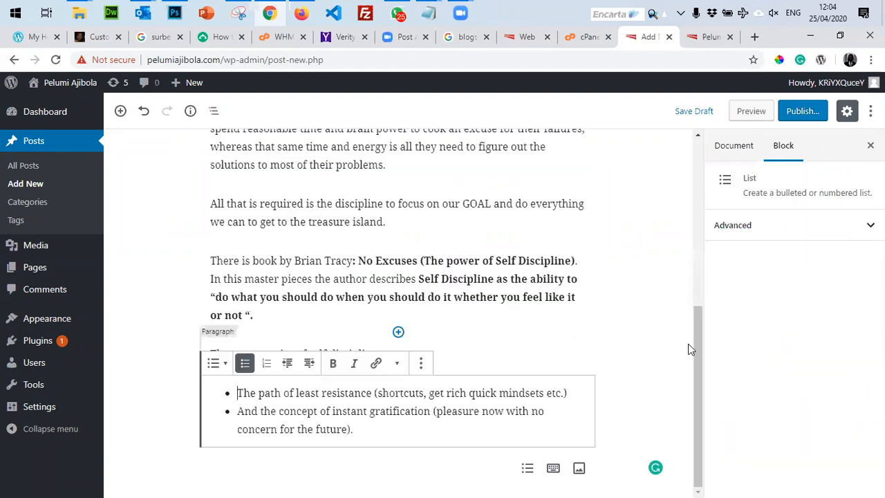
{"action": "left_click", "coordinate": [764, 232]}
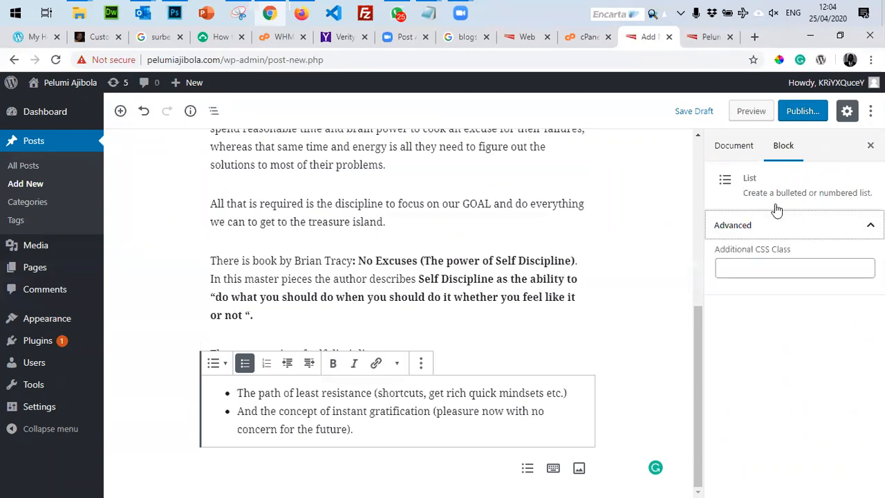
{"action": "left_click", "coordinate": [735, 146]}
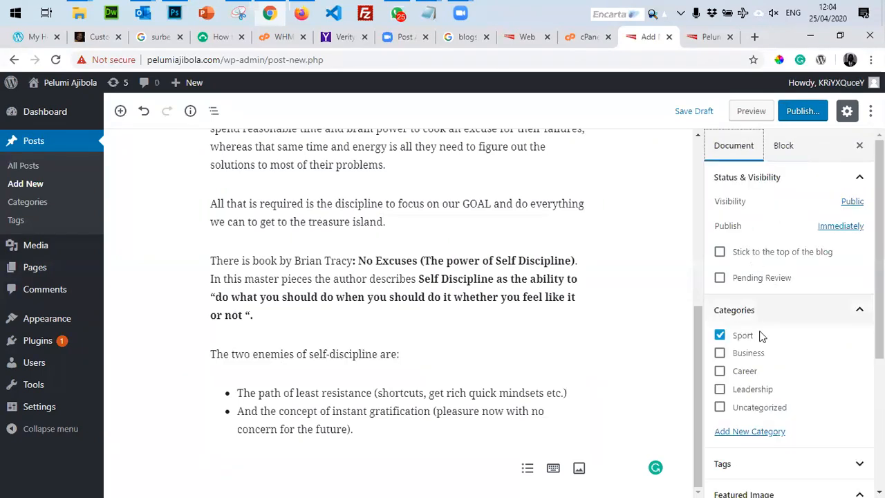
{"action": "scroll", "coordinate": [755, 446], "scroll_direction": "down", "scroll_amount": 3}
{"action": "left_click", "coordinate": [767, 290]}
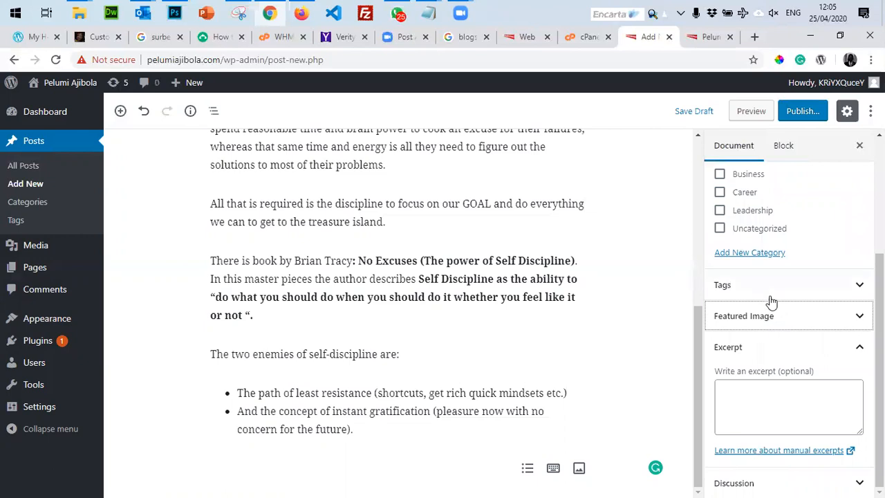
{"action": "left_click", "coordinate": [760, 323]}
{"action": "left_click", "coordinate": [760, 309]}
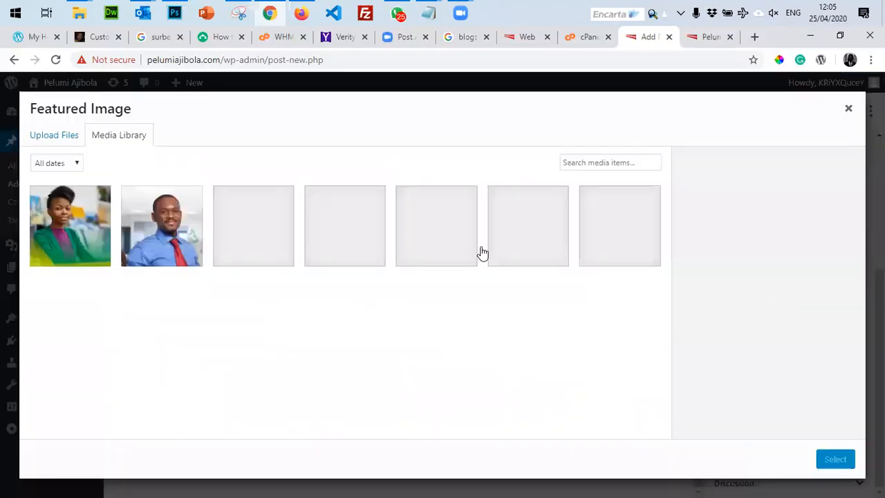
{"action": "left_click", "coordinate": [755, 38]}
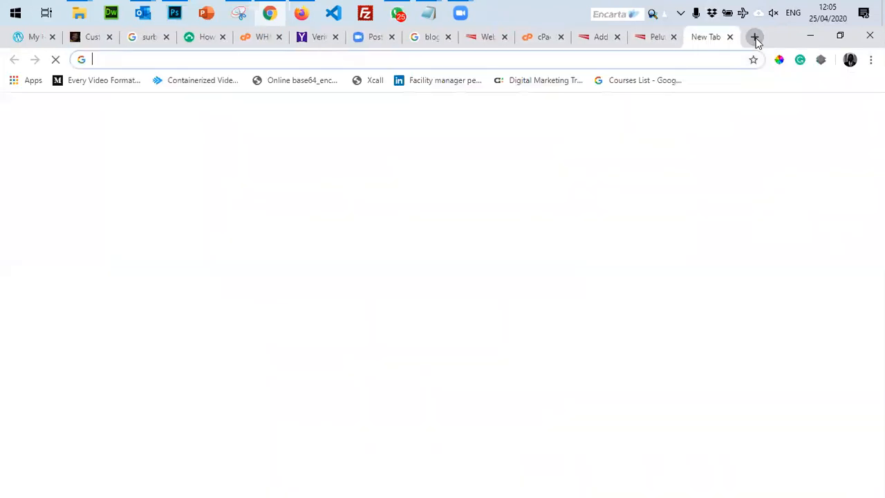
Open Google Images and Pixabay in new tabs, then search Google Images for 'champions league'.
{"action": "type", "text": "images"}
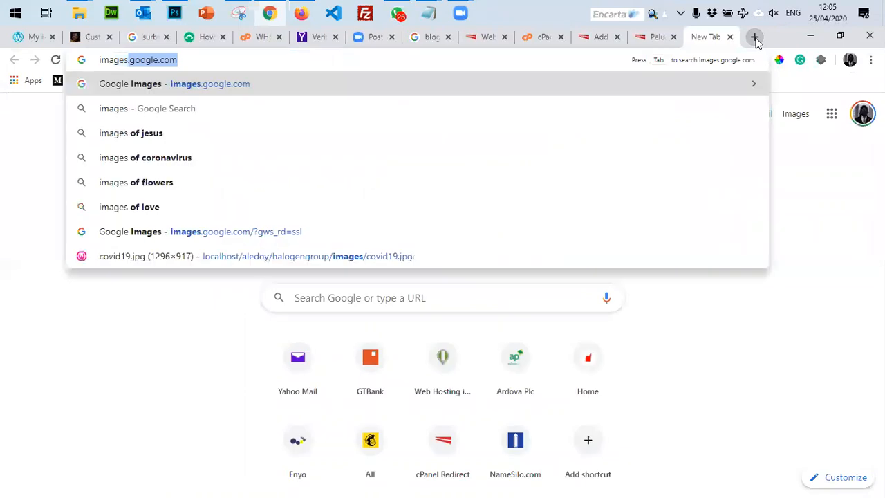
{"action": "key", "text": "Return"}
{"action": "left_click", "coordinate": [755, 38]}
{"action": "type", "text": "pix"}
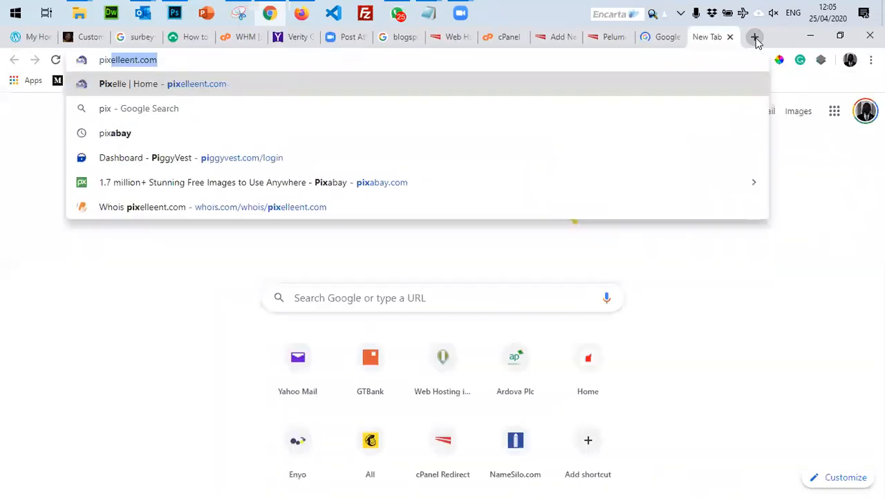
{"action": "type", "text": "abay.com"}
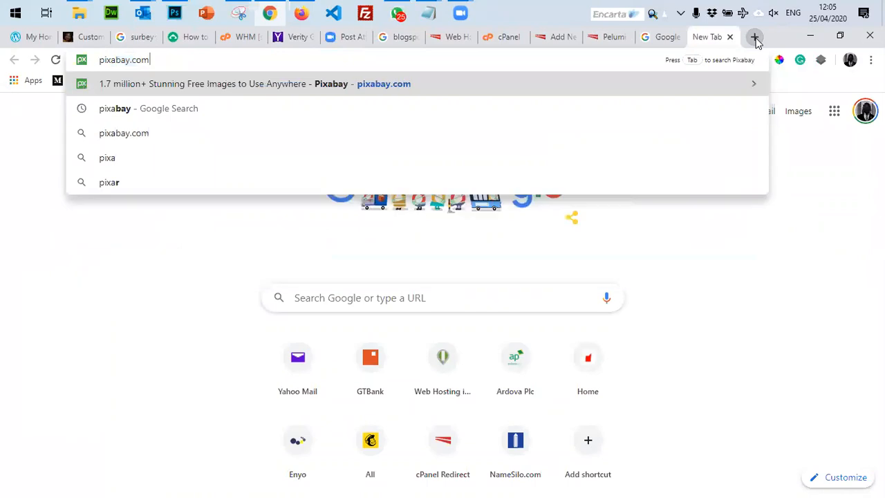
{"action": "key", "text": "Return"}
{"action": "left_click", "coordinate": [657, 36]}
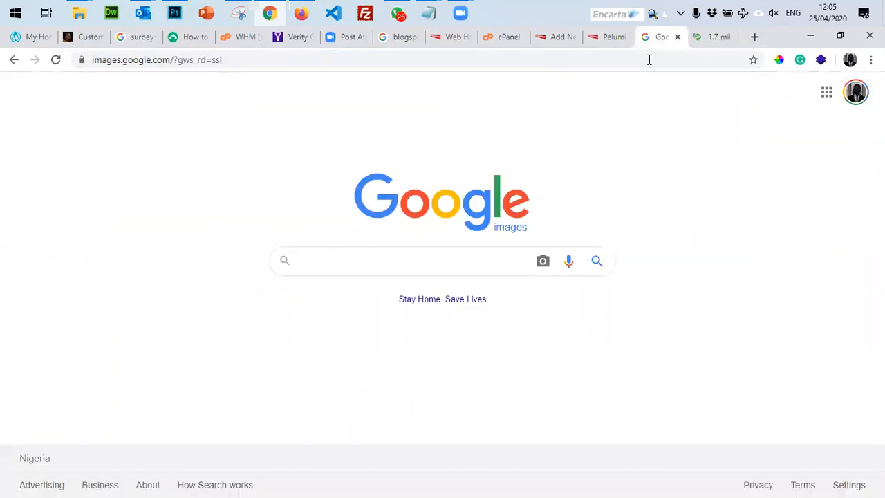
{"action": "left_click", "coordinate": [400, 258]}
{"action": "type", "text": "ch"}
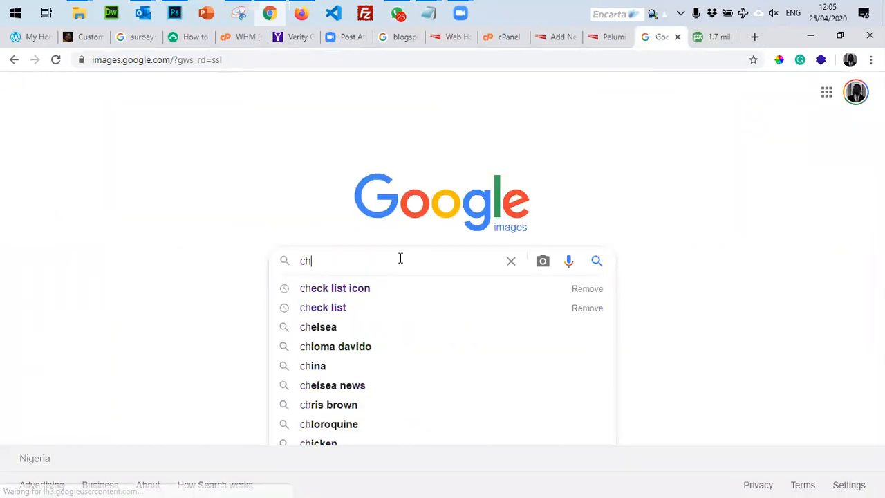
{"action": "type", "text": "amp"}
{"action": "key", "text": "Down"}
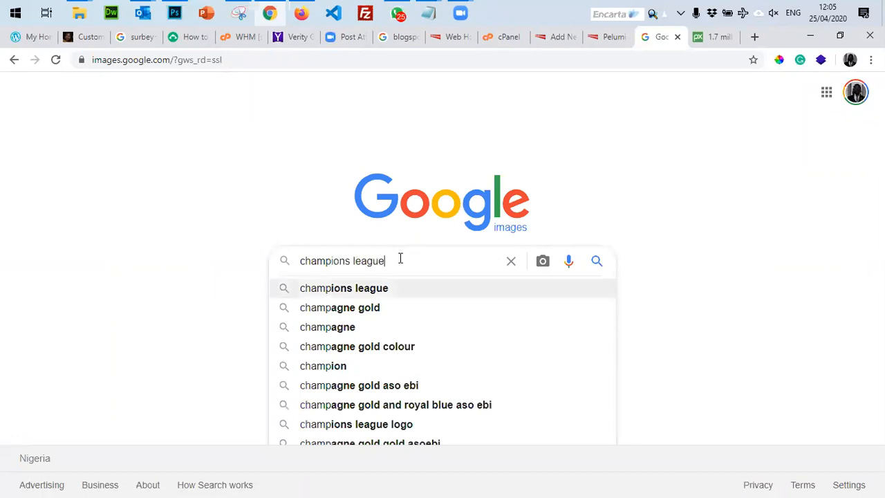
{"action": "key", "text": "Return"}
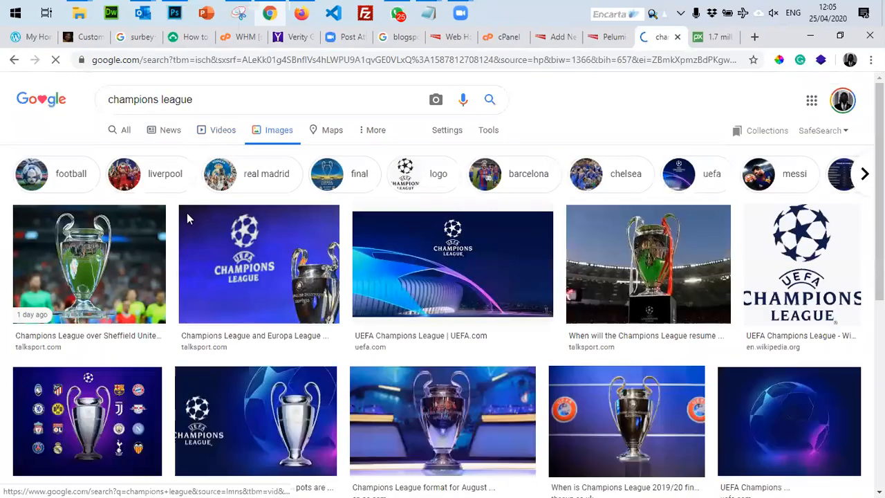
Compare the trophy and UEFA stadium images, saving the stadium one as og-default.jpg in Downloads.
{"action": "right_click", "coordinate": [253, 287]}
{"action": "left_click", "coordinate": [297, 293]}
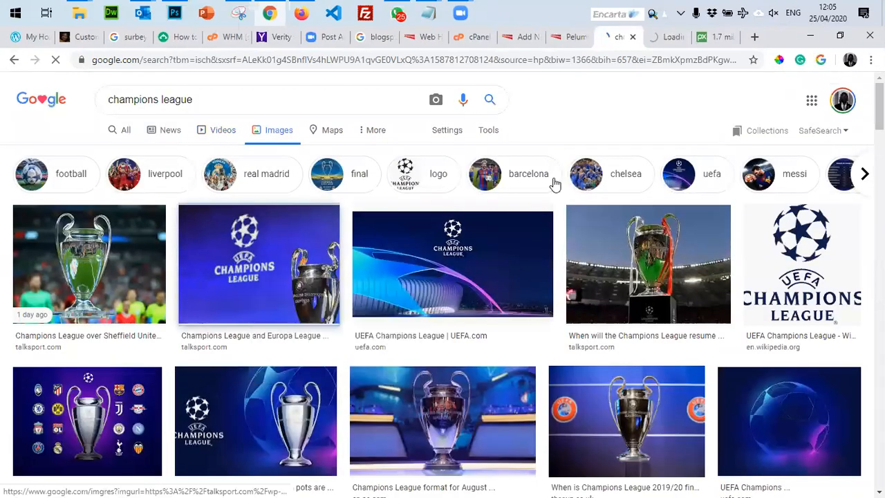
{"action": "left_click", "coordinate": [660, 40]}
{"action": "left_click", "coordinate": [619, 36]}
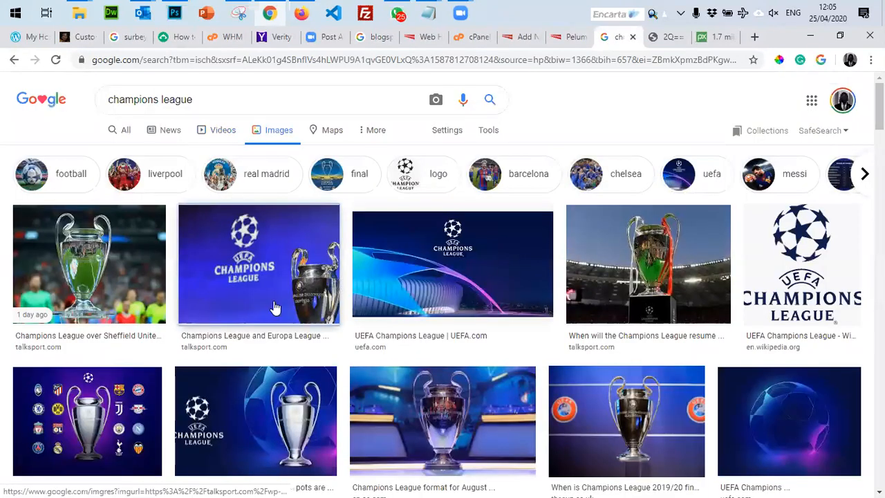
{"action": "right_click", "coordinate": [458, 276]}
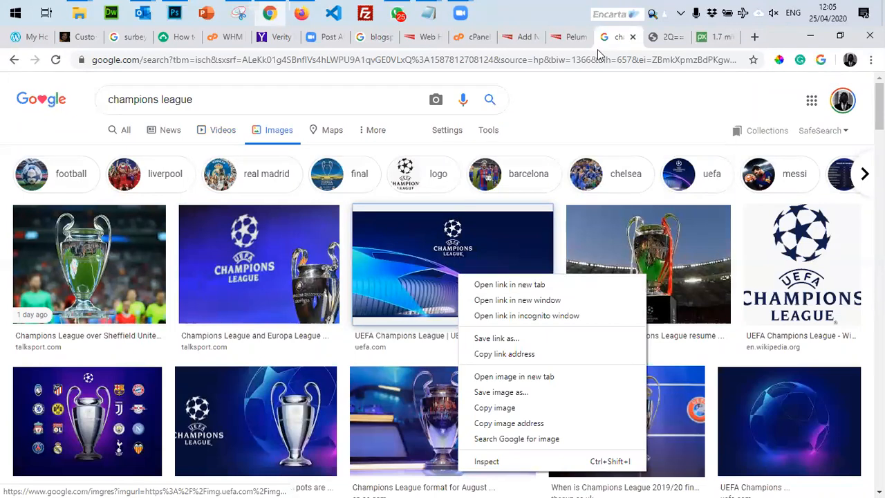
{"action": "left_click", "coordinate": [509, 284]}
{"action": "key", "text": "ctrl+Tab"}
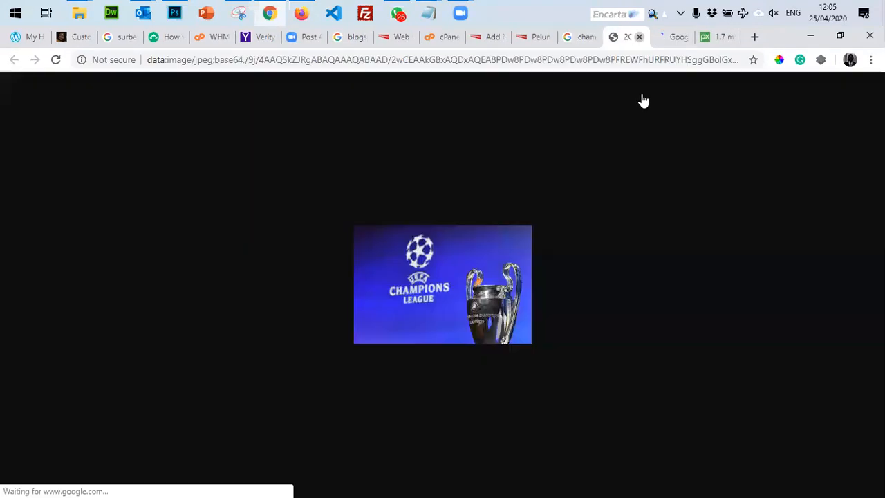
{"action": "key", "text": "ctrl+w"}
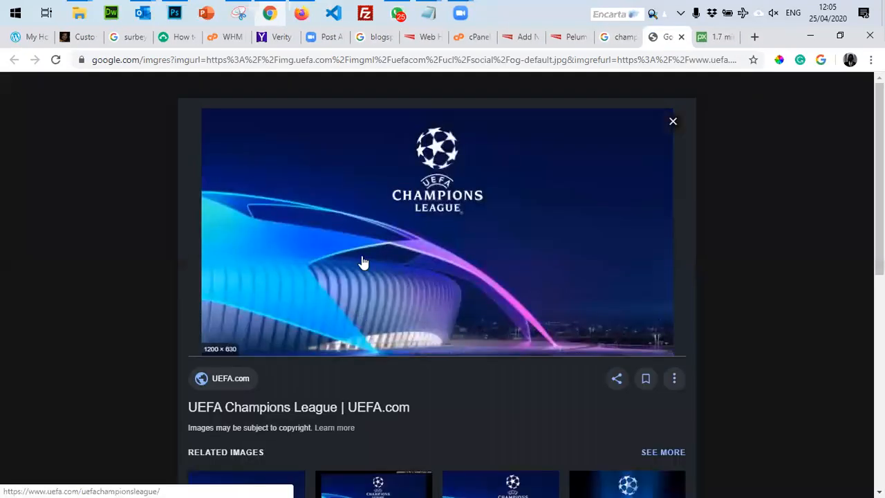
{"action": "right_click", "coordinate": [412, 251]}
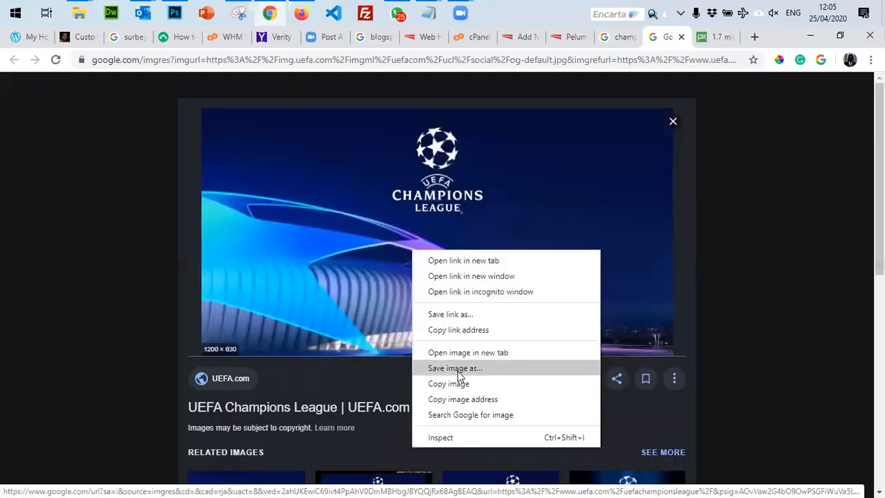
{"action": "left_click", "coordinate": [456, 368]}
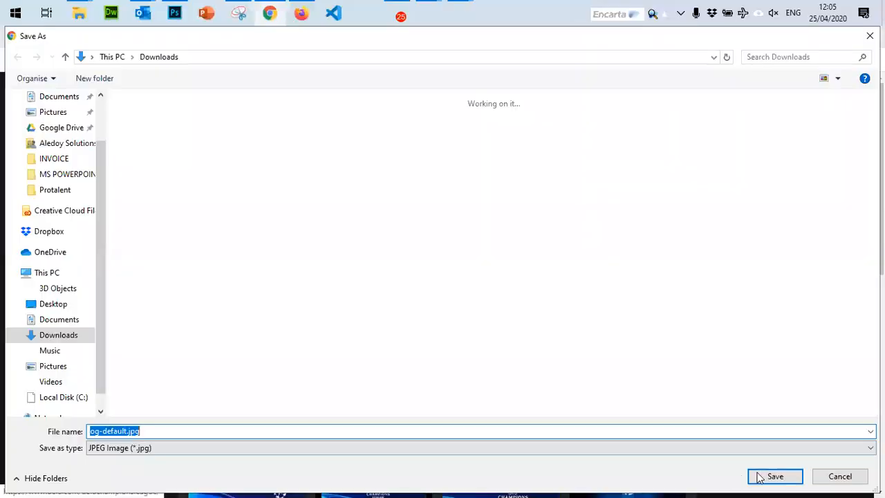
{"action": "left_click", "coordinate": [774, 477]}
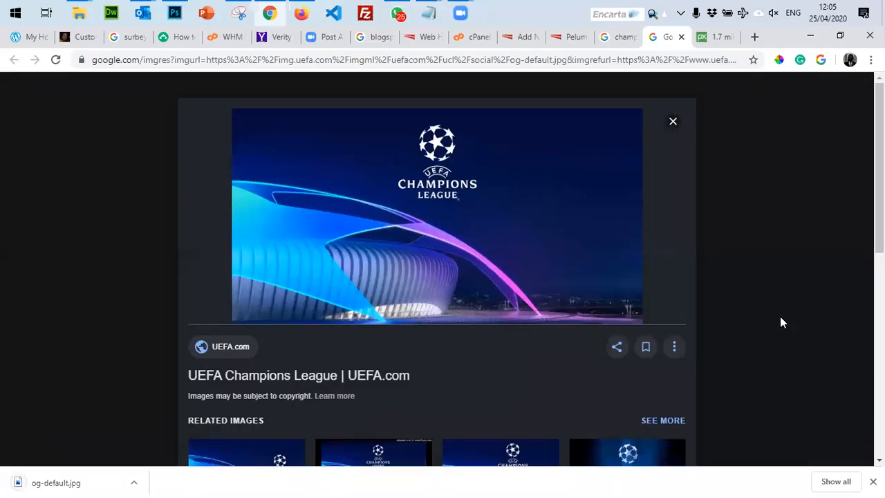
{"action": "key", "text": "ctrl+shift+Tab"}
{"action": "key", "text": "ctrl+shift+Tab"}
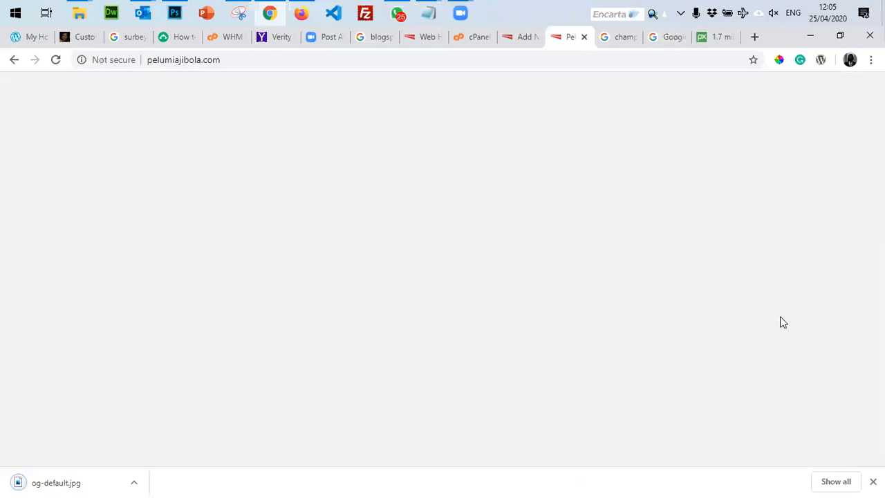
Upload og-default.jpg from Downloads and set it as the post's featured image.
{"action": "key", "text": "ctrl+shift+Tab"}
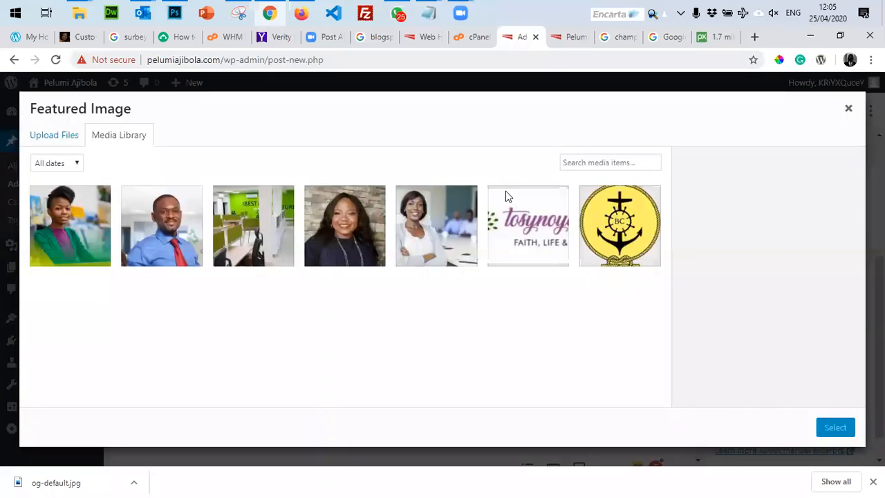
{"action": "left_click", "coordinate": [41, 135]}
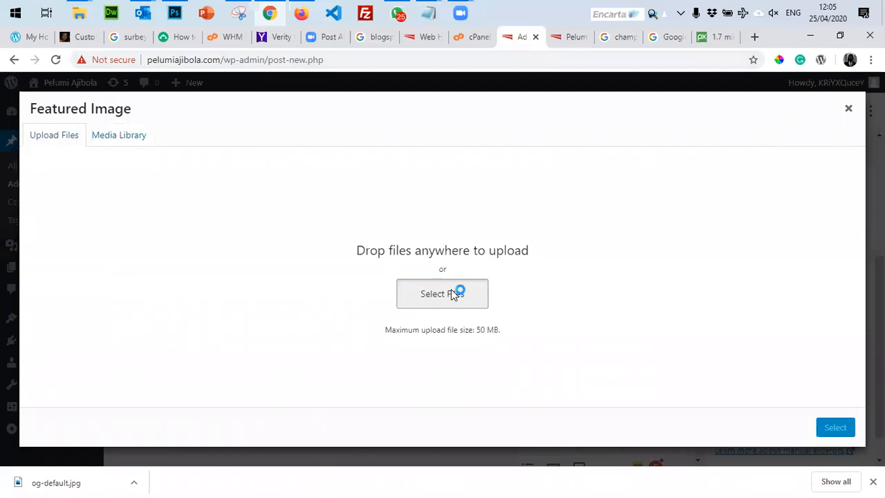
{"action": "left_click", "coordinate": [453, 293]}
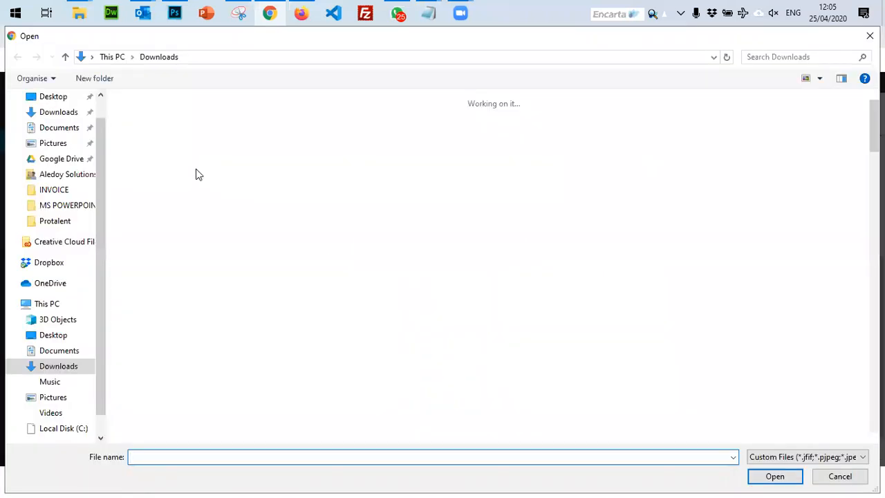
{"action": "left_click", "coordinate": [195, 235]}
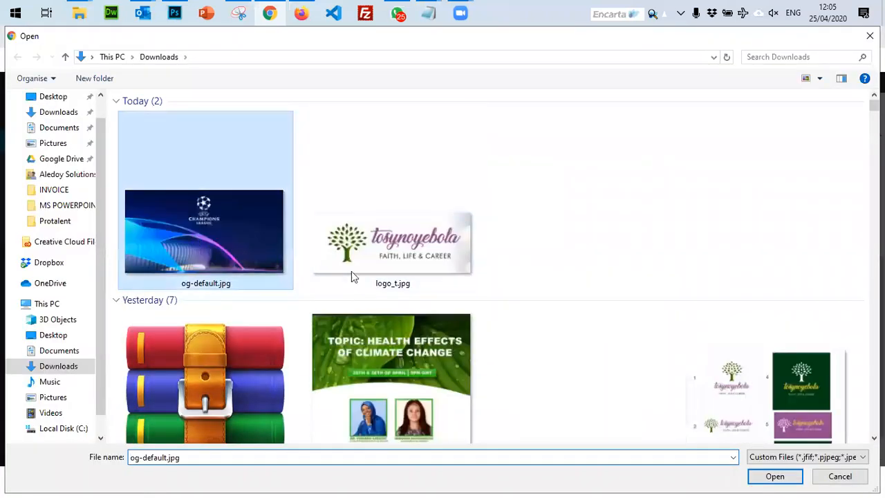
{"action": "left_click", "coordinate": [775, 476]}
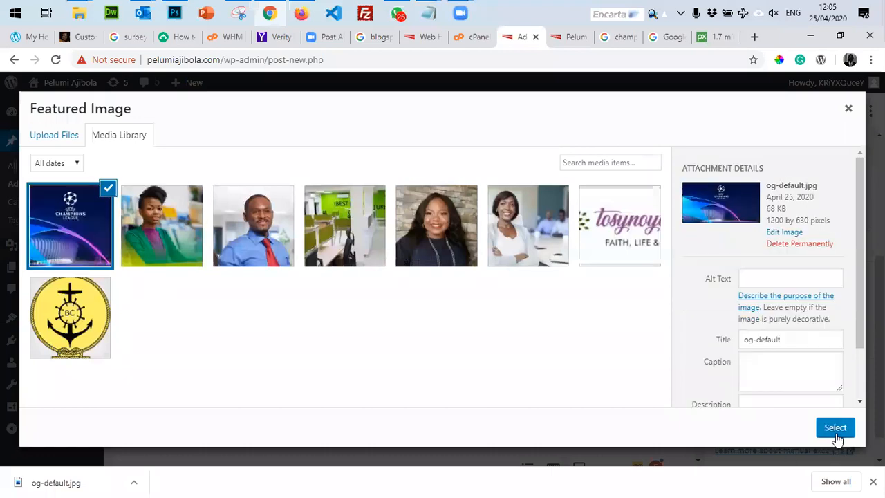
{"action": "left_click", "coordinate": [836, 428]}
Publish the 'Champions League begins next week' post.
{"action": "scroll", "coordinate": [816, 318], "scroll_direction": "down", "scroll_amount": 2}
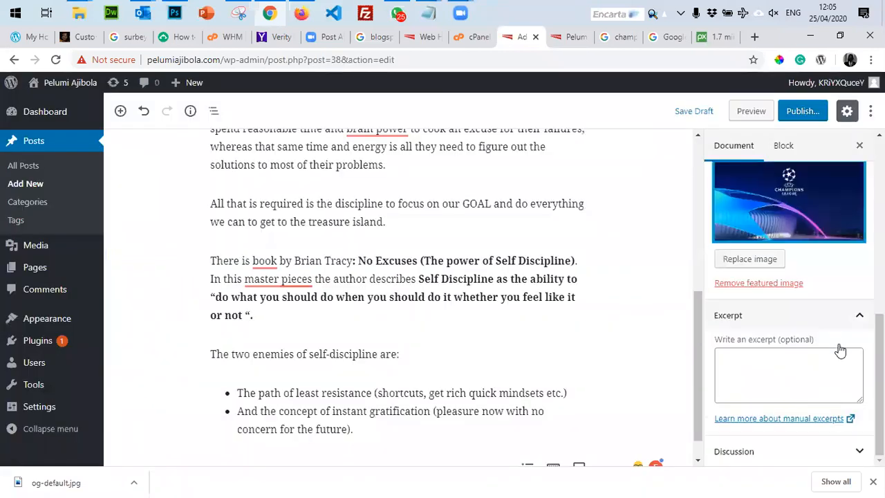
{"action": "scroll", "coordinate": [823, 387], "scroll_direction": "up", "scroll_amount": 10}
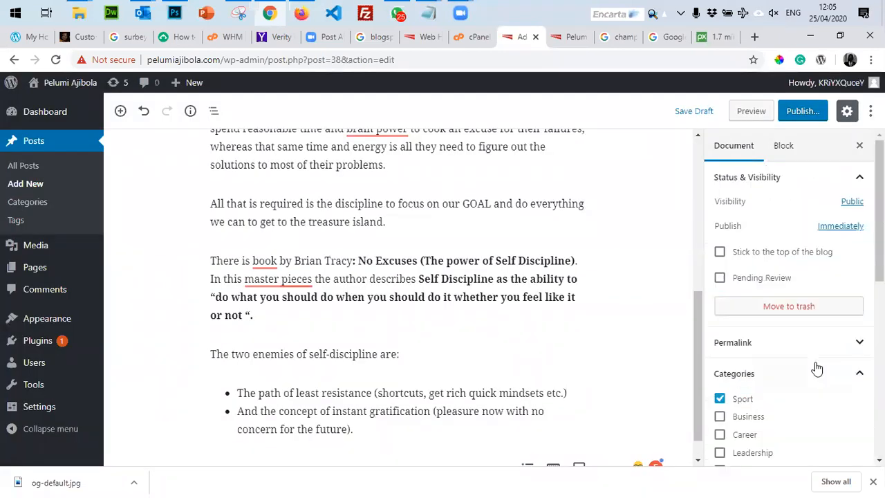
{"action": "left_click", "coordinate": [809, 112]}
{"action": "left_click", "coordinate": [811, 114]}
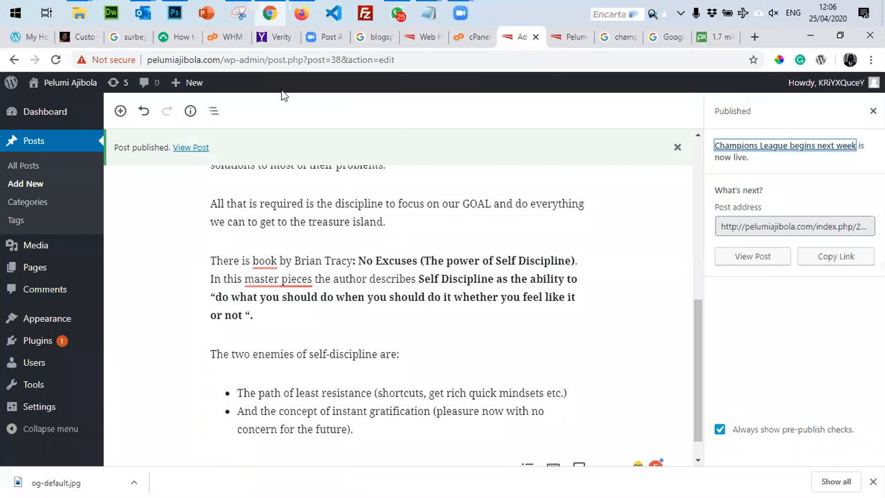
{"action": "left_click", "coordinate": [571, 36]}
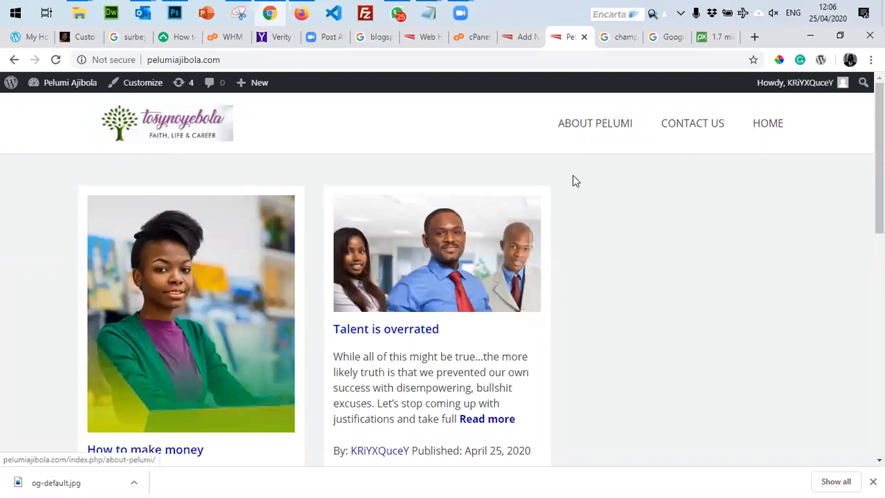
View the live site's About Pelumi and Contact Us pages, then return to the homepage.
{"action": "left_click", "coordinate": [589, 131]}
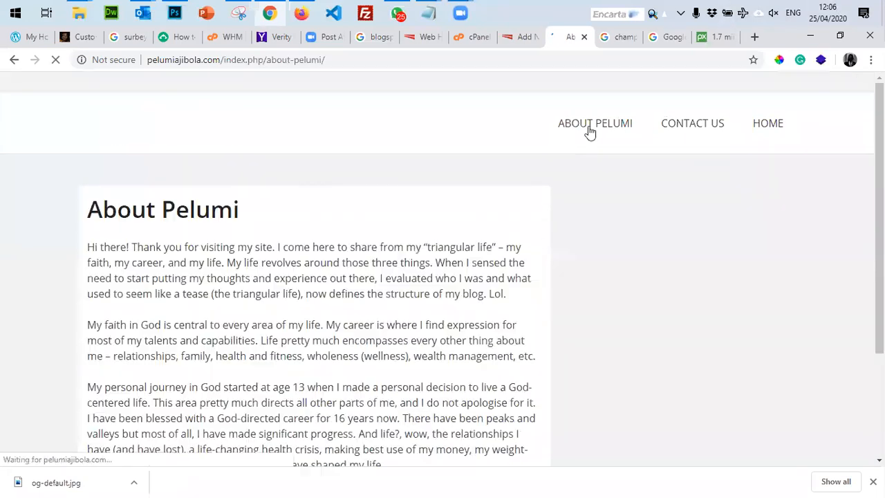
{"action": "scroll", "coordinate": [600, 277], "scroll_direction": "down", "scroll_amount": 3}
{"action": "scroll", "coordinate": [600, 277], "scroll_direction": "up", "scroll_amount": 3}
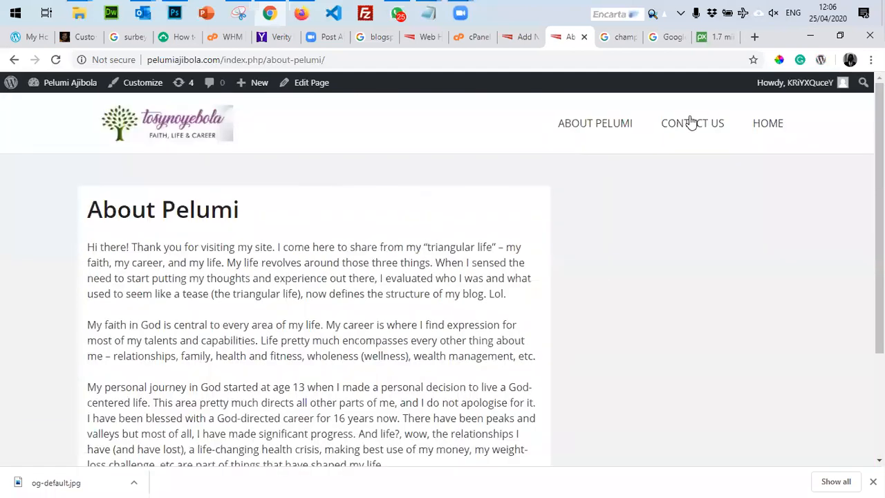
{"action": "left_click", "coordinate": [688, 123]}
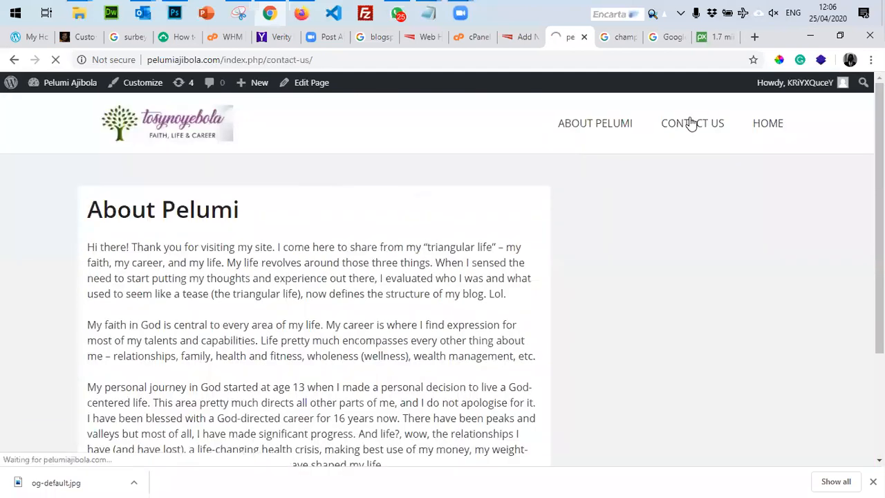
{"action": "left_click", "coordinate": [583, 135]}
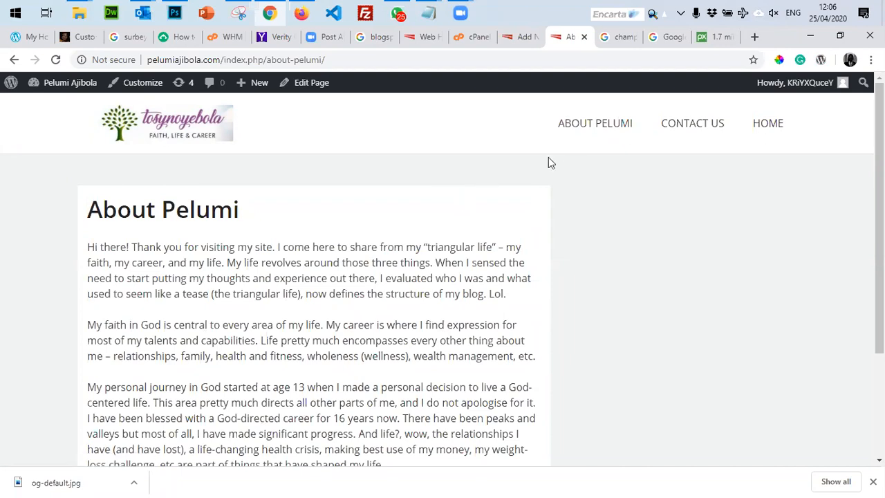
{"action": "left_click", "coordinate": [172, 128]}
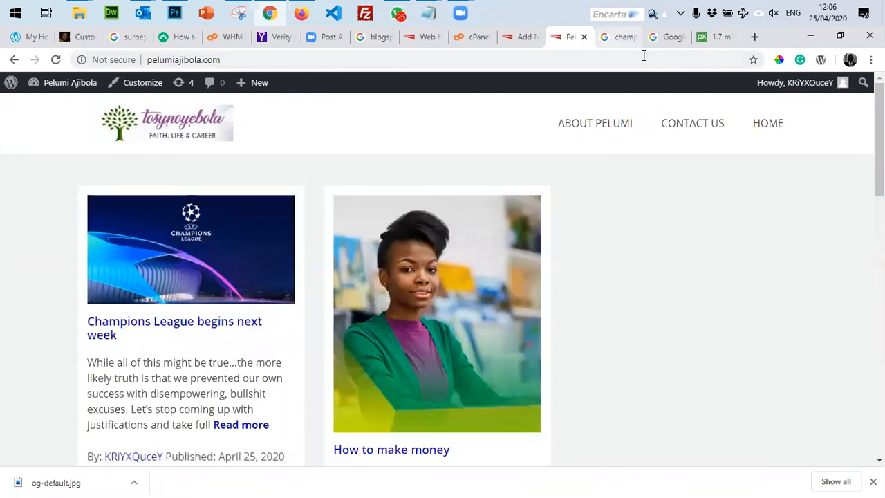
{"action": "left_click", "coordinate": [513, 46]}
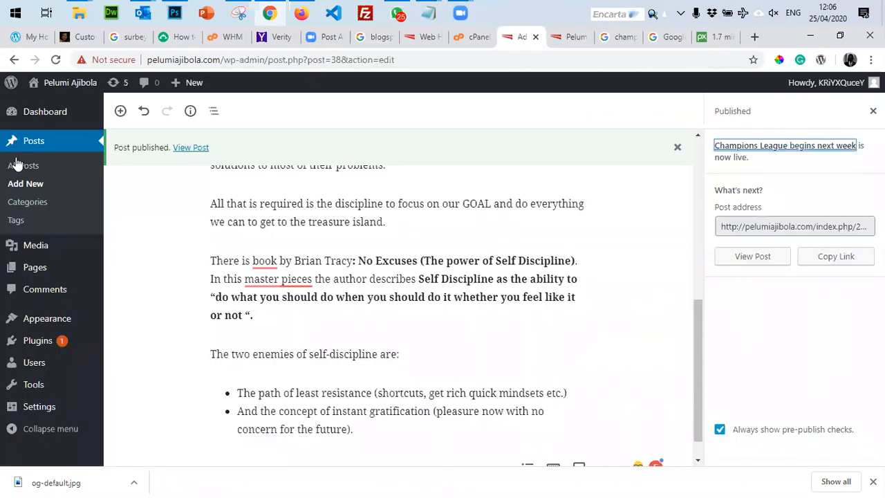
In Appearance > Menus, remove Contact Us from Menu 1 and drag Home above About Pelumi.
{"action": "mouse_move", "coordinate": [42, 320]}
{"action": "left_click", "coordinate": [125, 346]}
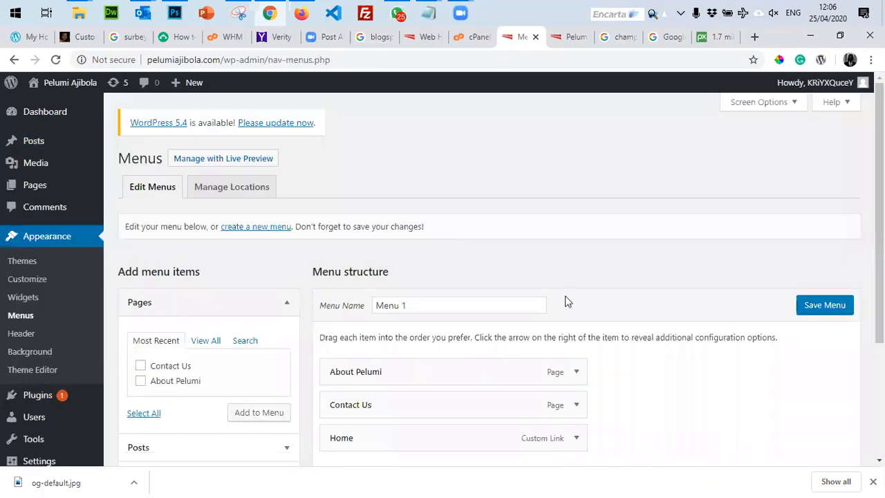
{"action": "scroll", "coordinate": [563, 332], "scroll_direction": "down", "scroll_amount": 3}
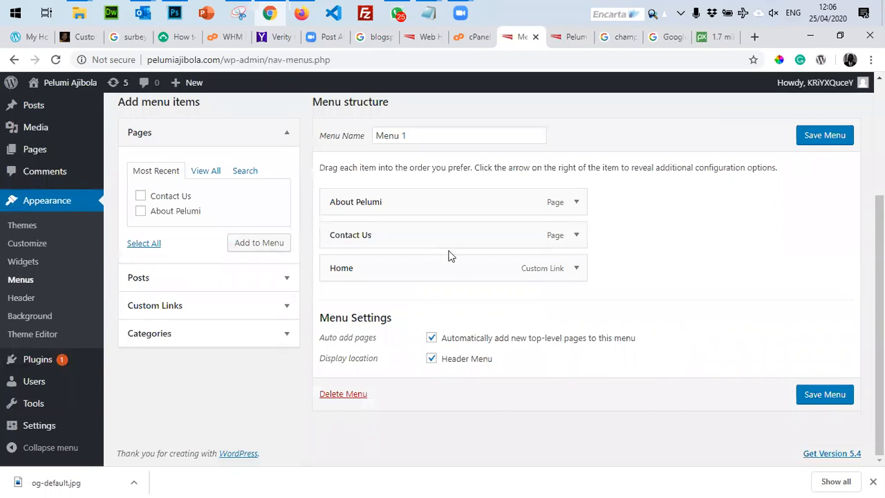
{"action": "left_click", "coordinate": [577, 238]}
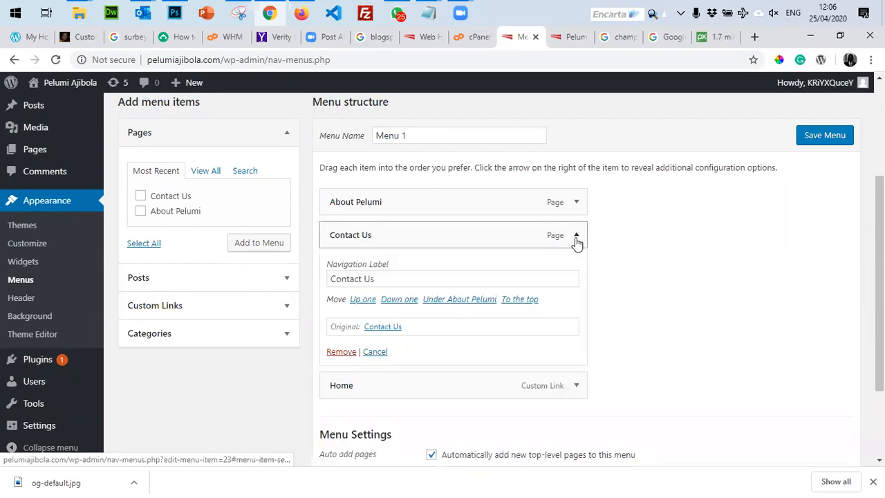
{"action": "left_click", "coordinate": [341, 352]}
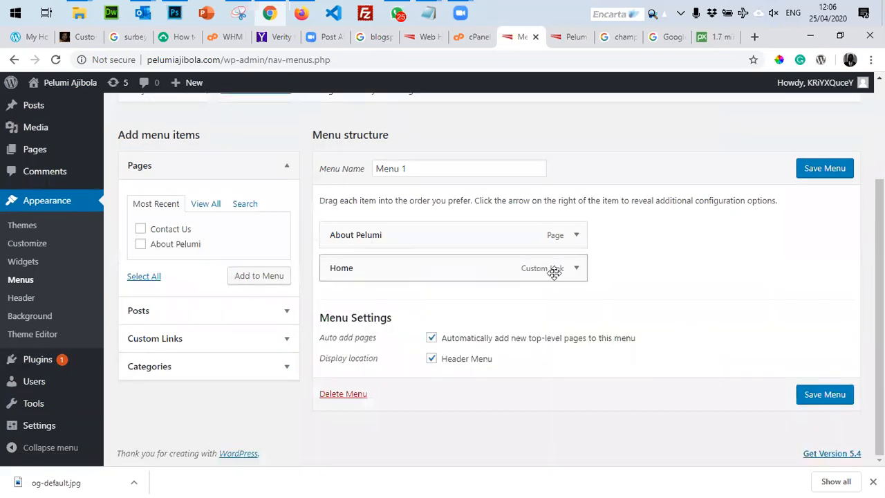
{"action": "mouse_move", "coordinate": [389, 277]}
{"action": "left_mouse_down"}
{"action": "mouse_move", "coordinate": [394, 243]}
{"action": "mouse_move", "coordinate": [387, 271]}
{"action": "left_mouse_up"}
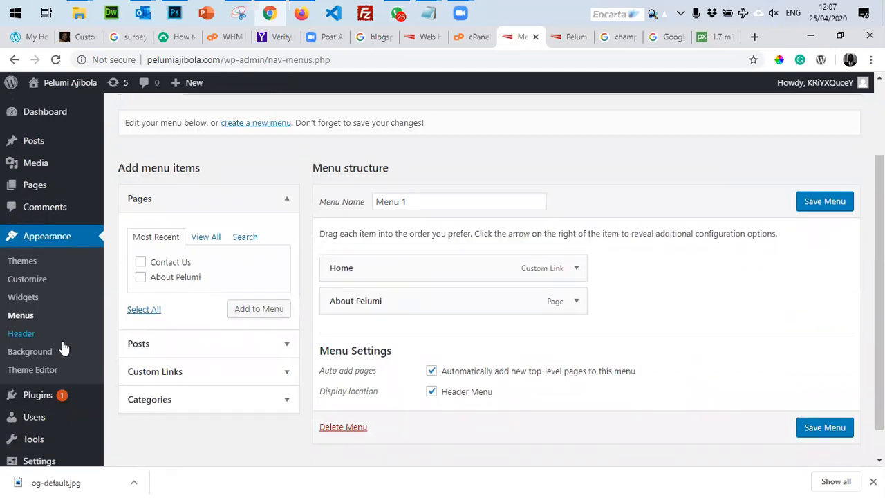
{"action": "left_click", "coordinate": [174, 401]}
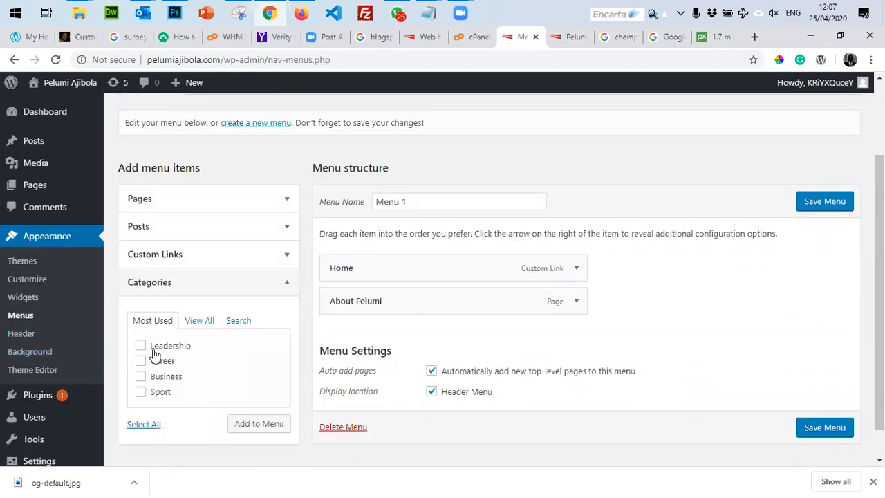
Add the Leadership, Career, Business and Sport categories to Menu 1, moving About Pelumi last.
{"action": "left_click", "coordinate": [142, 347]}
{"action": "left_click", "coordinate": [141, 361]}
{"action": "left_click", "coordinate": [141, 377]}
{"action": "left_click", "coordinate": [140, 391]}
{"action": "left_click", "coordinate": [249, 425]}
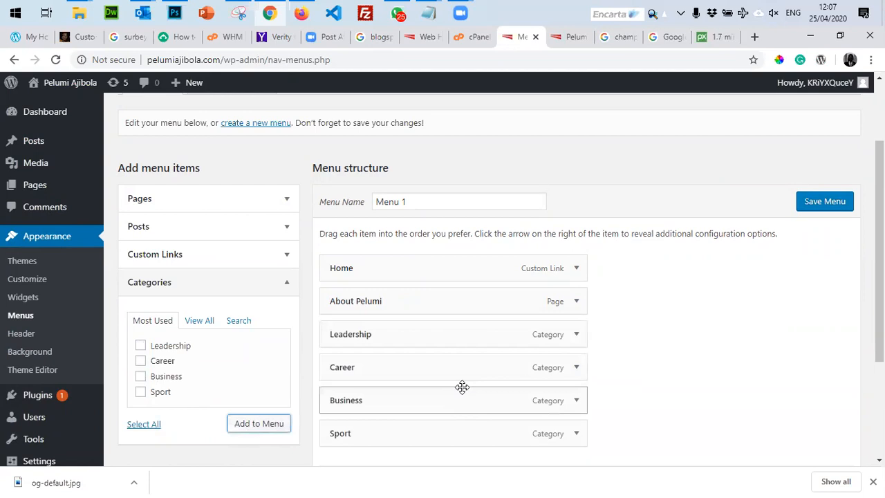
{"action": "mouse_move", "coordinate": [350, 302]}
{"action": "left_mouse_down"}
{"action": "mouse_move", "coordinate": [348, 476]}
{"action": "mouse_move", "coordinate": [358, 272]}
{"action": "mouse_move", "coordinate": [356, 290]}
{"action": "left_mouse_up"}
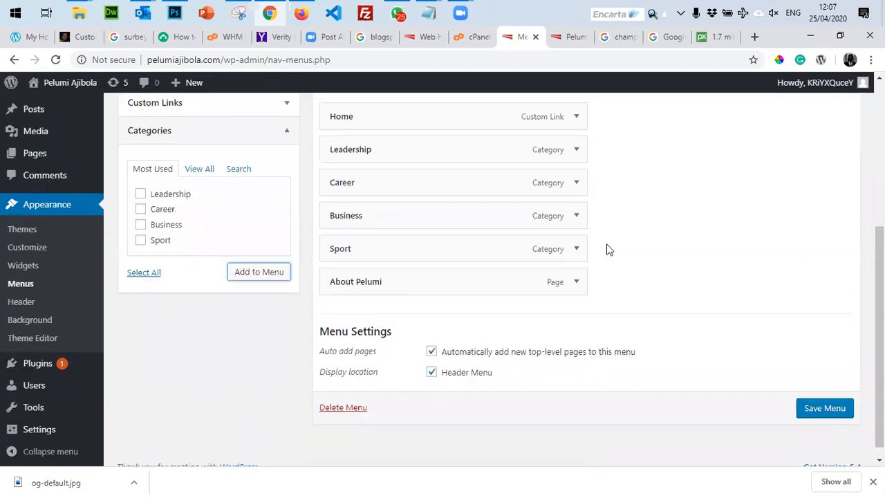
{"action": "scroll", "coordinate": [606, 249], "scroll_direction": "up", "scroll_amount": 2}
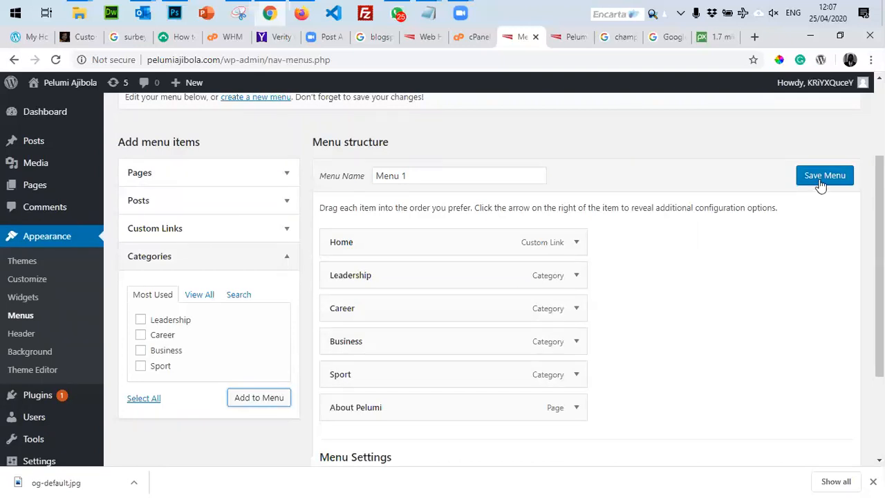
Add the Contact Us page back to Menu 1 and save the menu.
{"action": "left_click", "coordinate": [152, 178]}
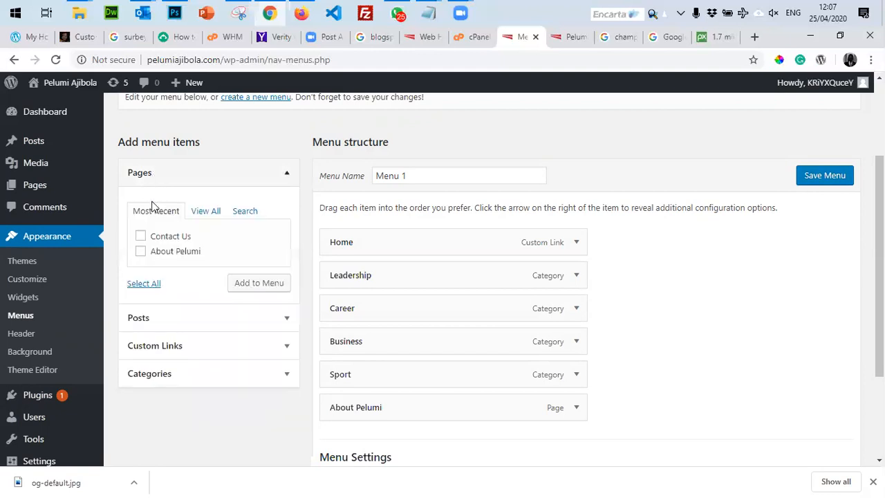
{"action": "left_click", "coordinate": [140, 236]}
{"action": "left_click", "coordinate": [247, 289]}
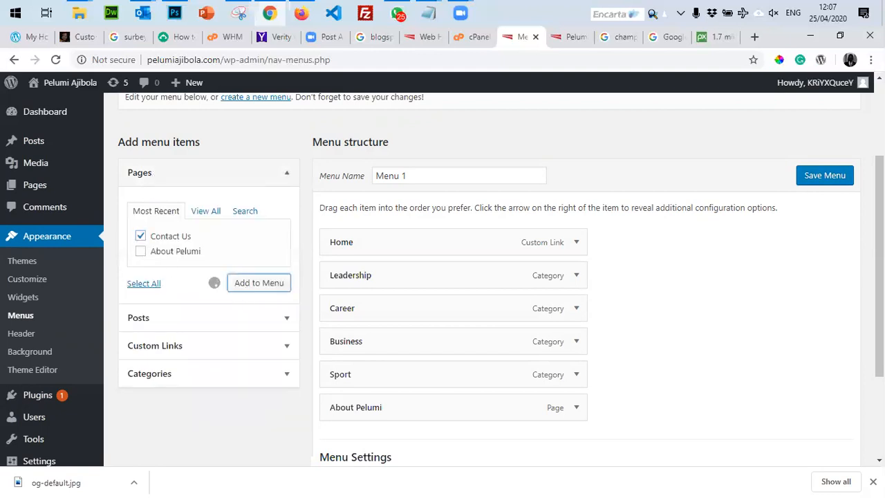
{"action": "left_click", "coordinate": [827, 177]}
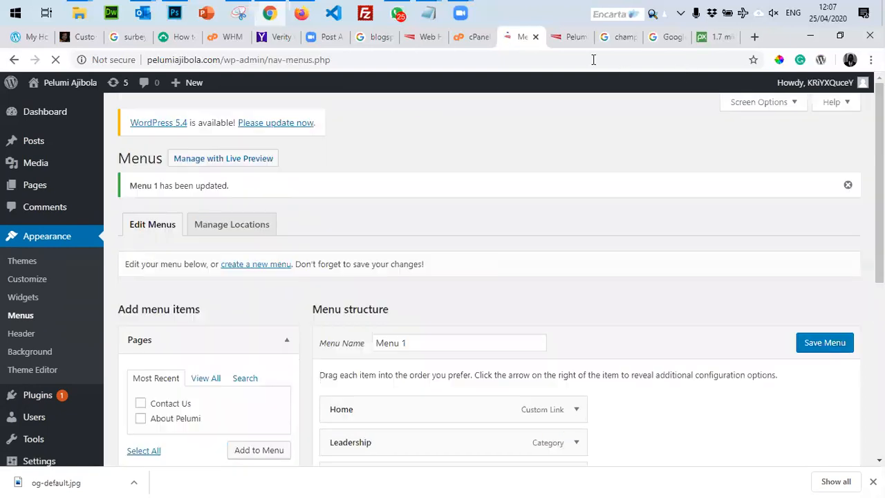
Reload the live site to confirm the seven-item header menu appears.
{"action": "left_click", "coordinate": [571, 37]}
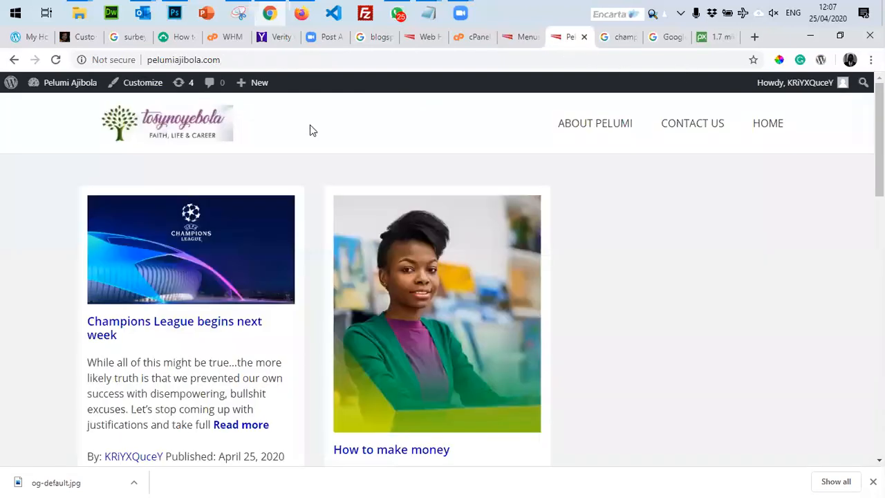
{"action": "left_click", "coordinate": [56, 61]}
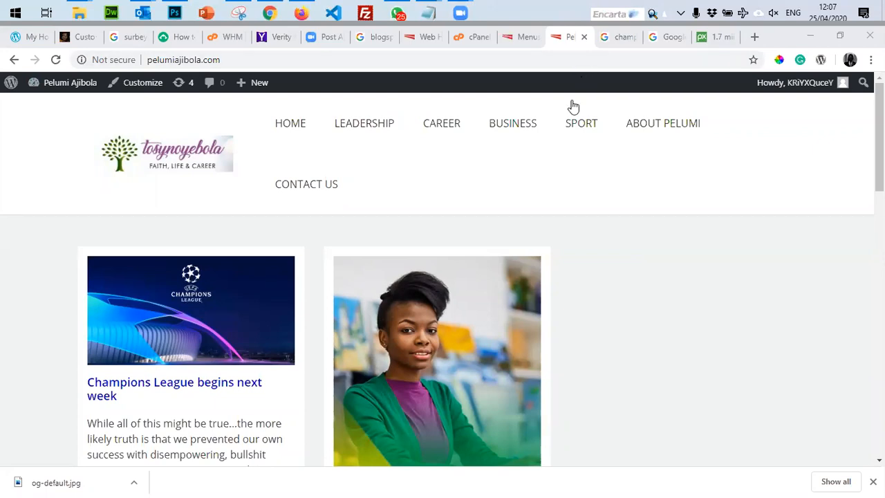
{"action": "left_click", "coordinate": [526, 45]}
Drag Contact Us under About Pelumi as a sub item, save Menu 1, and close the extra tabs.
{"action": "scroll", "coordinate": [504, 316], "scroll_direction": "down", "scroll_amount": 3}
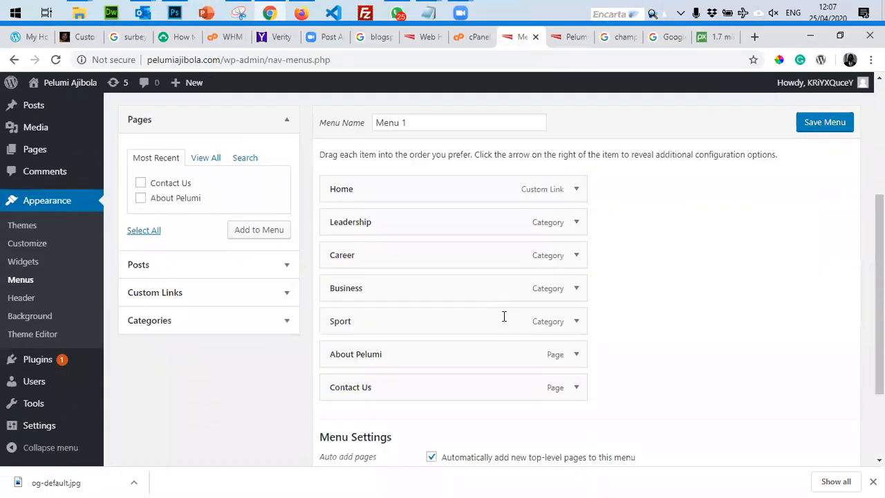
{"action": "scroll", "coordinate": [504, 316], "scroll_direction": "up", "scroll_amount": 1}
{"action": "left_click_drag", "start_coordinate": [359, 419], "coordinate": [383, 424]}
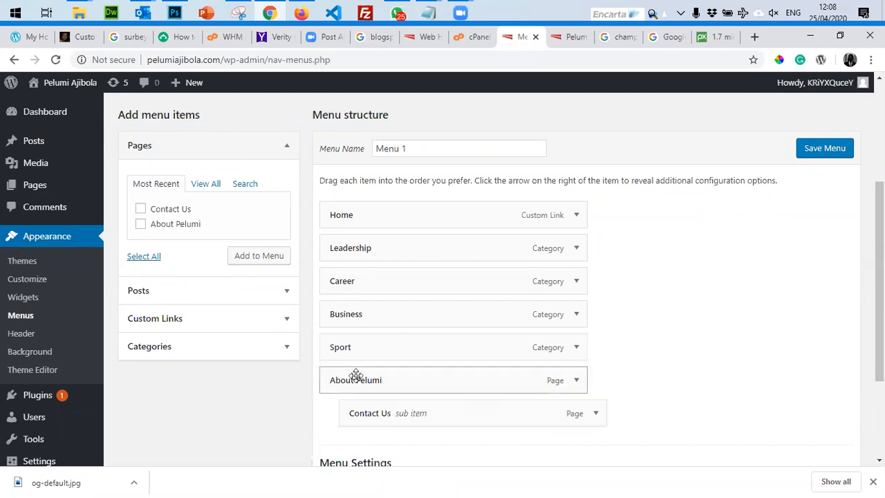
{"action": "left_click", "coordinate": [819, 150]}
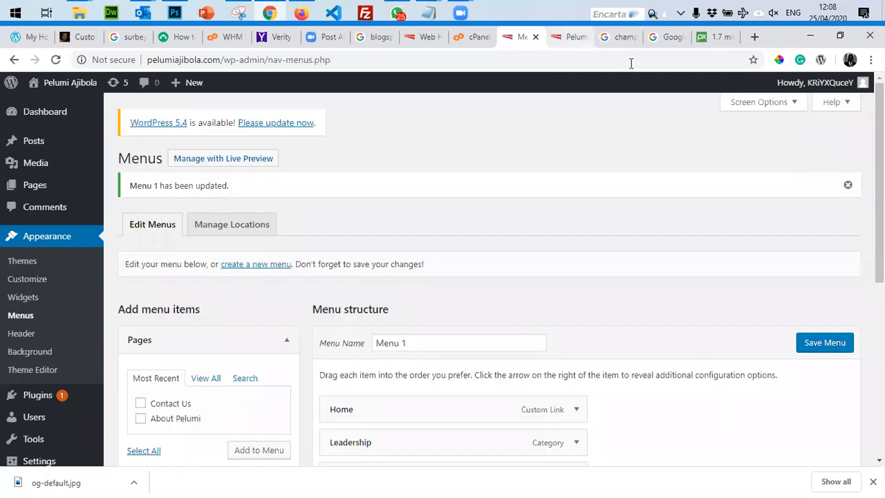
{"action": "left_click", "coordinate": [715, 38]}
{"action": "key", "text": "ctrl+w"}
{"action": "key", "text": "ctrl+w"}
Reload the live blog and open Contact Us from the About Pelumi submenu.
{"action": "key", "text": "ctrl+shift+Tab"}
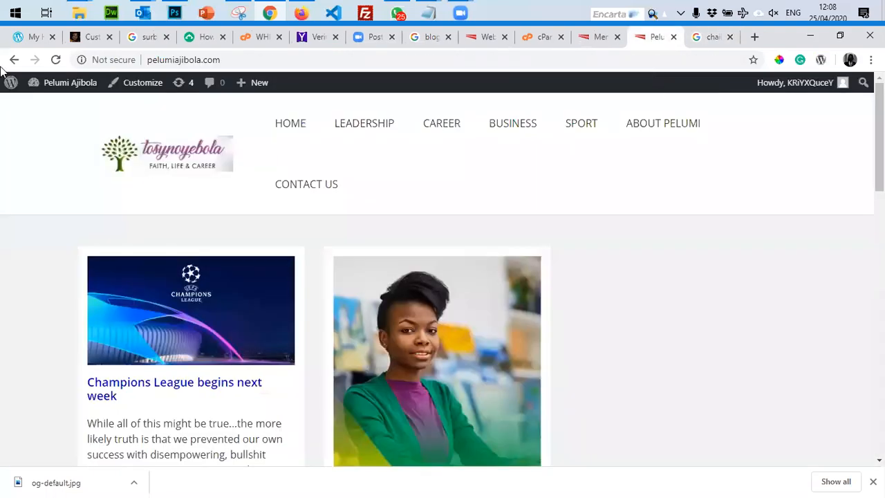
{"action": "left_click", "coordinate": [57, 60]}
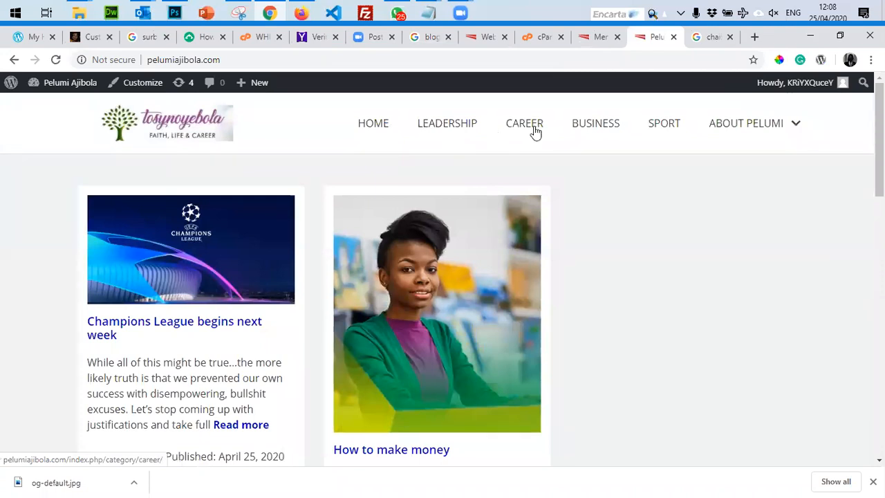
{"action": "mouse_move", "coordinate": [749, 132]}
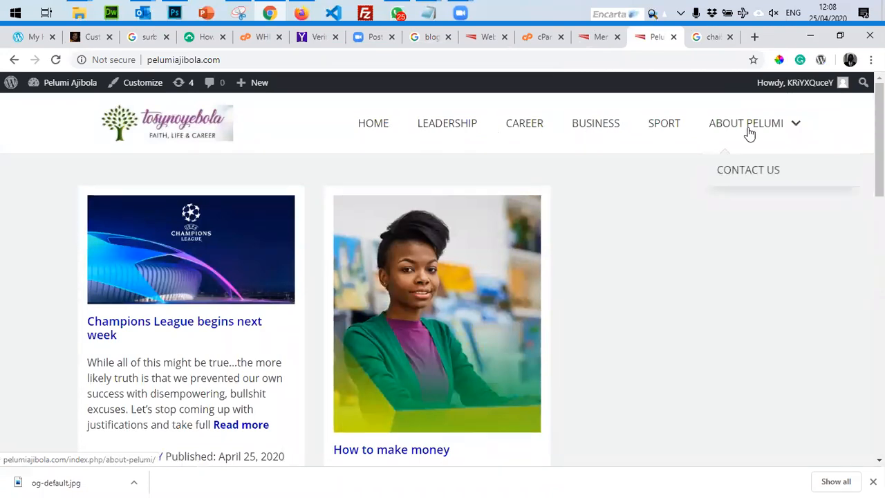
{"action": "left_click", "coordinate": [742, 172]}
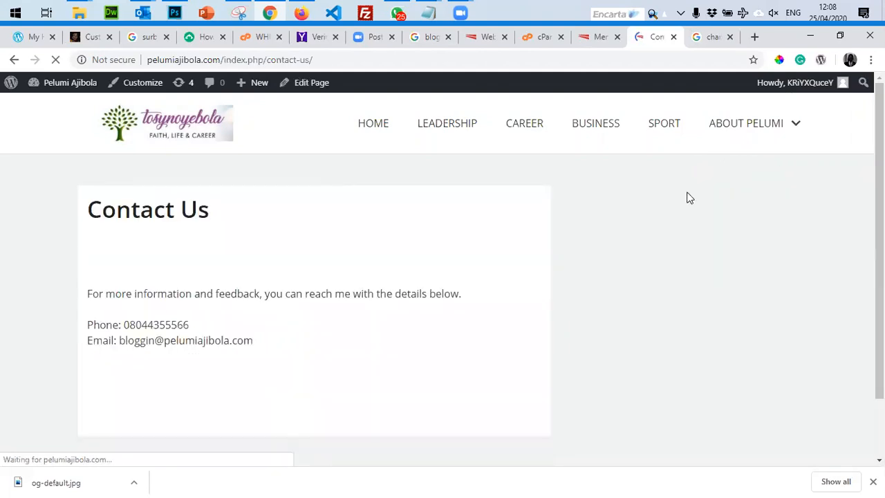
Browse the Leadership and Career category pages from the header menu.
{"action": "left_click", "coordinate": [434, 124]}
{"action": "scroll", "coordinate": [508, 266], "scroll_direction": "down", "scroll_amount": 5}
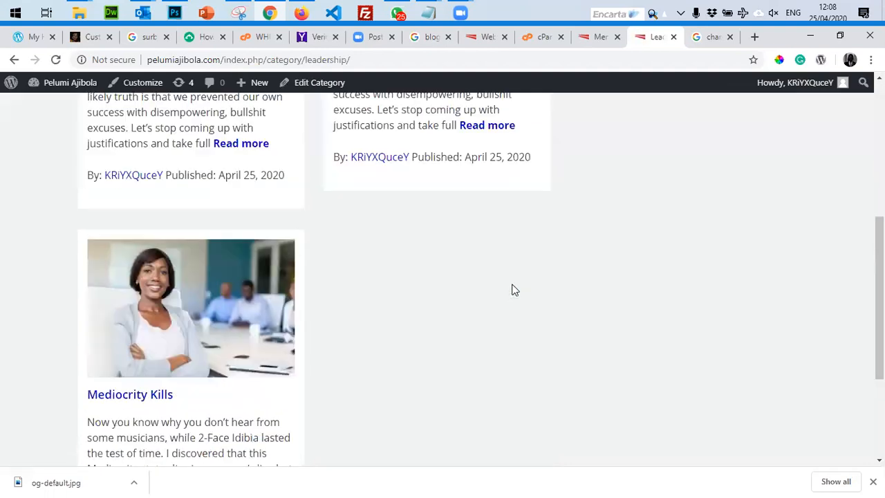
{"action": "scroll", "coordinate": [511, 294], "scroll_direction": "up", "scroll_amount": 5}
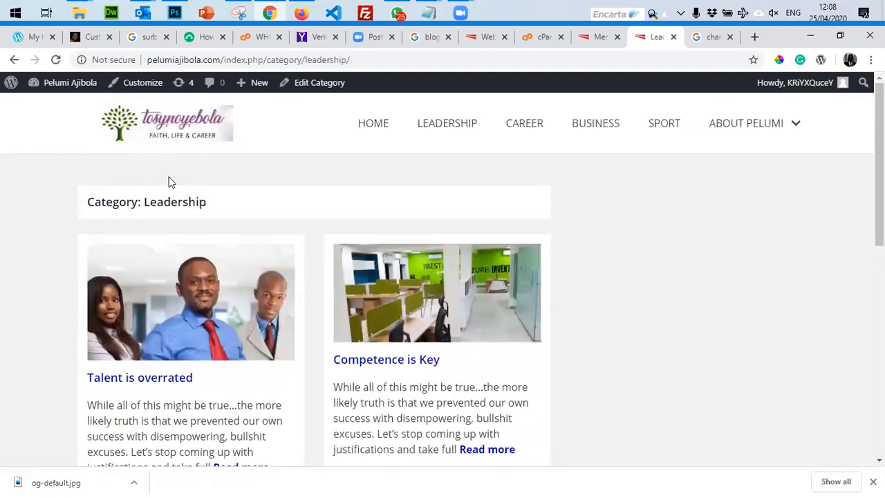
{"action": "left_click", "coordinate": [516, 133]}
{"action": "scroll", "coordinate": [534, 264], "scroll_direction": "down", "scroll_amount": 5}
{"action": "scroll", "coordinate": [533, 263], "scroll_direction": "up", "scroll_amount": 5}
{"action": "scroll", "coordinate": [534, 263], "scroll_direction": "down", "scroll_amount": 5}
{"action": "scroll", "coordinate": [533, 268], "scroll_direction": "up", "scroll_amount": 5}
View the Business category page, then the Sport page, dismissing the download notice.
{"action": "left_click", "coordinate": [597, 128]}
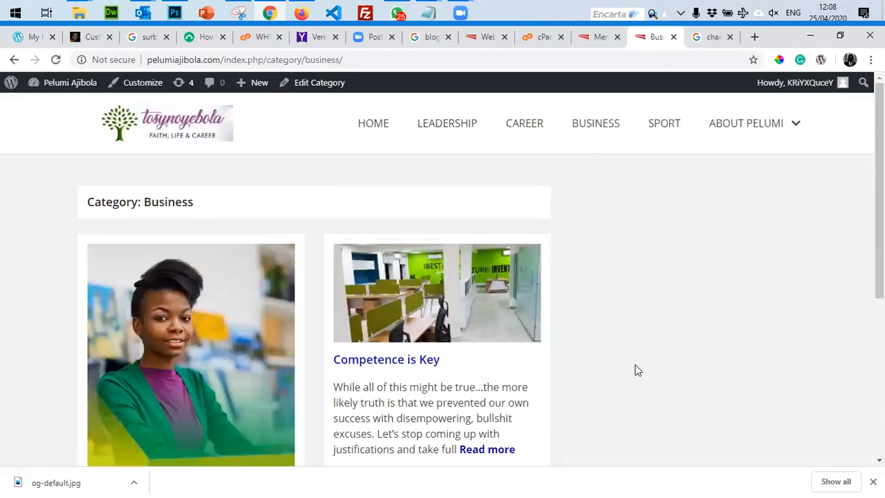
{"action": "scroll", "coordinate": [636, 369], "scroll_direction": "down", "scroll_amount": 3}
{"action": "scroll", "coordinate": [636, 370], "scroll_direction": "down", "scroll_amount": 2}
{"action": "scroll", "coordinate": [204, 317], "scroll_direction": "up", "scroll_amount": 3}
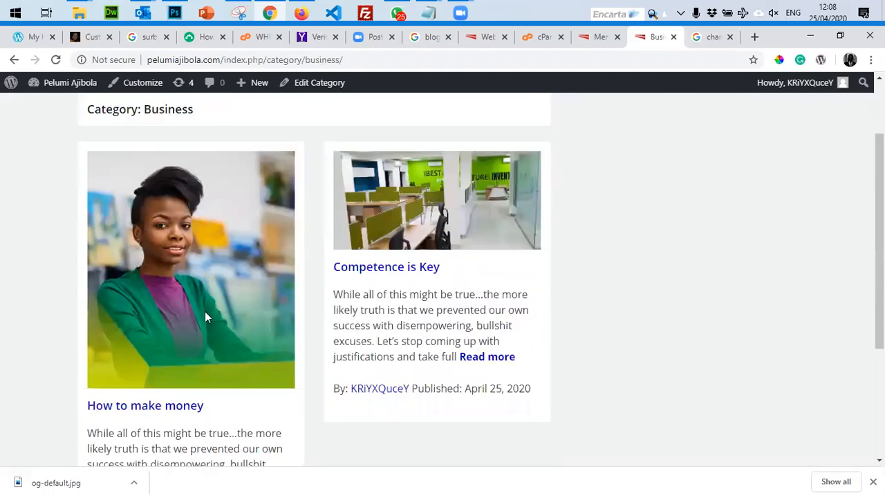
{"action": "scroll", "coordinate": [346, 350], "scroll_direction": "up", "scroll_amount": 2}
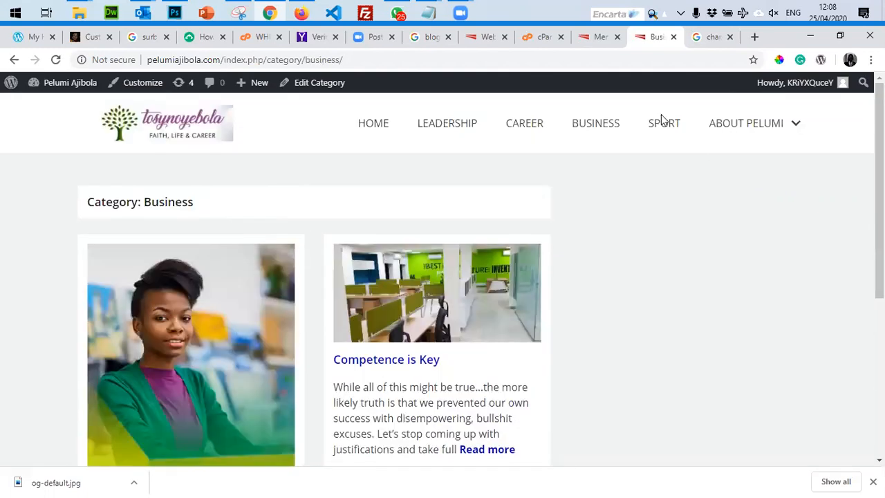
{"action": "left_click", "coordinate": [663, 123]}
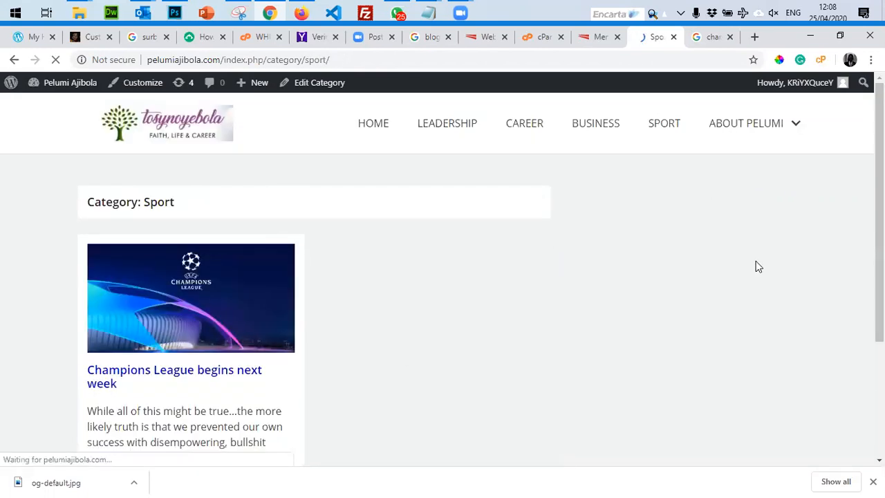
{"action": "scroll", "coordinate": [346, 368], "scroll_direction": "down", "scroll_amount": 1}
{"action": "scroll", "coordinate": [346, 369], "scroll_direction": "down", "scroll_amount": 2}
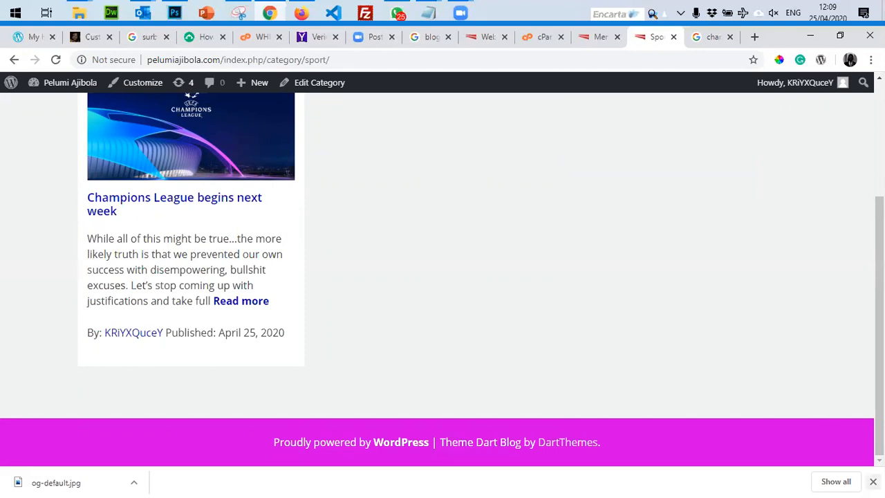
{"action": "left_click", "coordinate": [872, 481]}
{"action": "scroll", "coordinate": [684, 407], "scroll_direction": "up", "scroll_amount": 3}
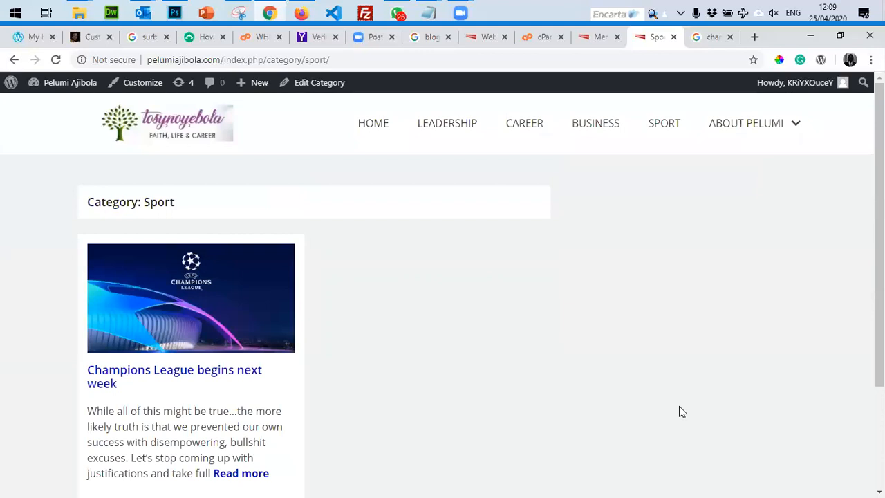
Search Google for 'punchng' and open the Punch newspaper site in a new tab.
{"action": "key", "text": "ctrl+t"}
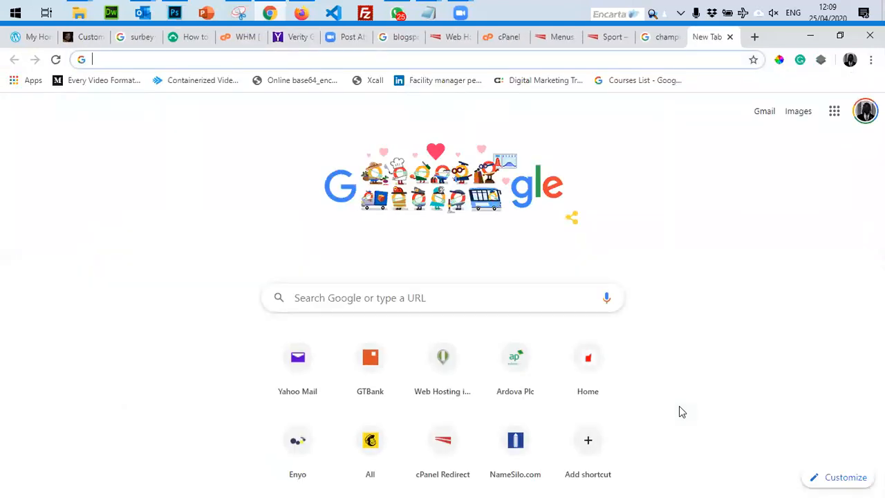
{"action": "type", "text": "puch"}
{"action": "key", "text": "BackSpace"}
{"action": "key", "text": "BackSpace"}
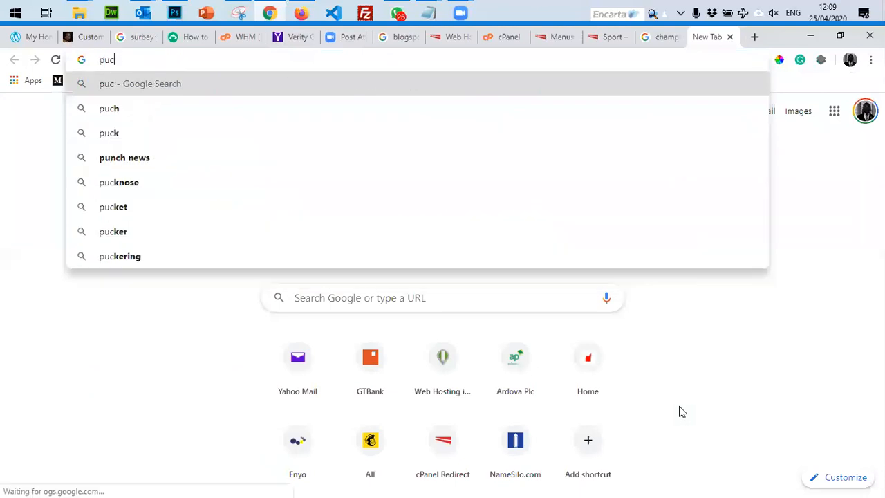
{"action": "type", "text": "nch"}
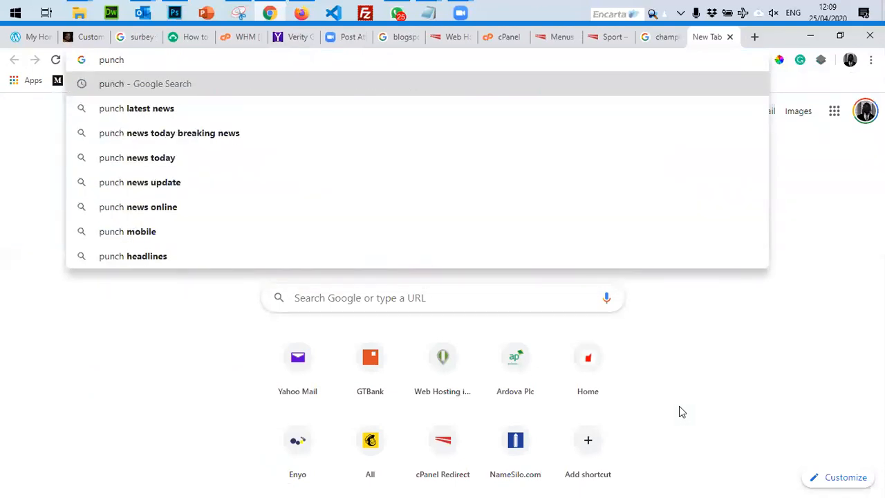
{"action": "type", "text": "ng"}
{"action": "key", "text": "Return"}
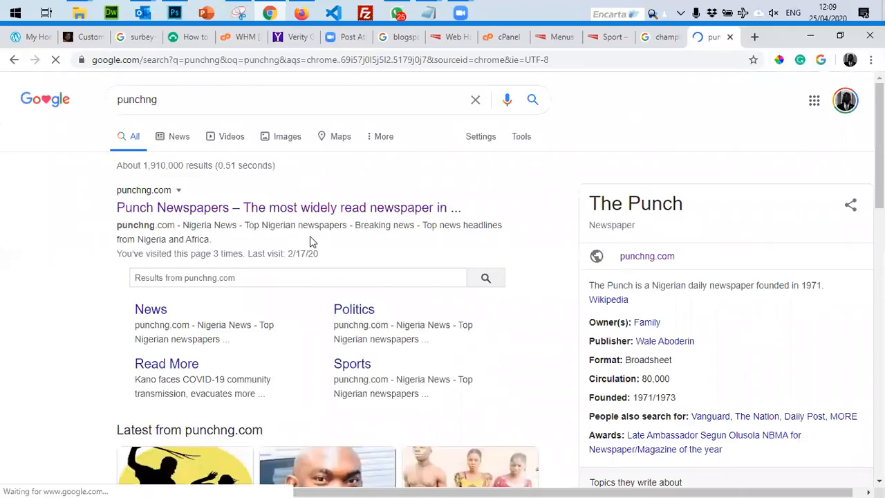
{"action": "middle_click", "coordinate": [325, 216]}
{"action": "key", "text": "ctrl+Tab"}
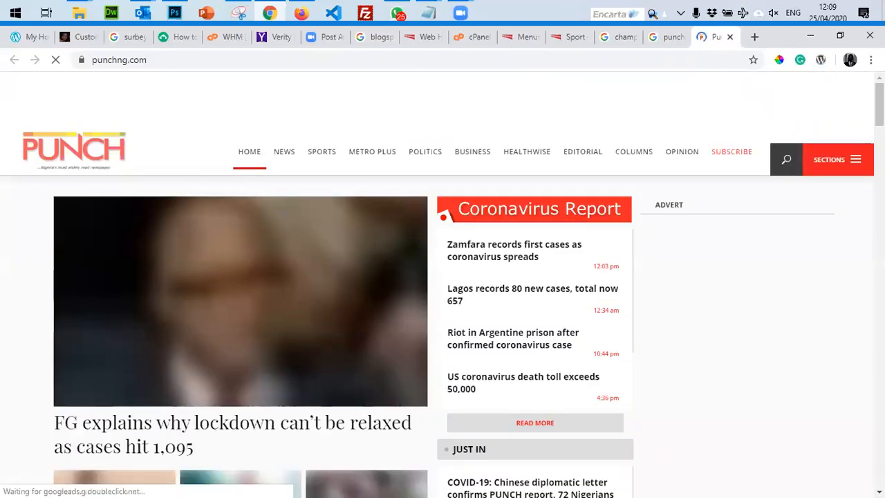
Scroll through the Punch homepage and decline its notifications request.
{"action": "scroll", "coordinate": [247, 246], "scroll_direction": "down", "scroll_amount": 10}
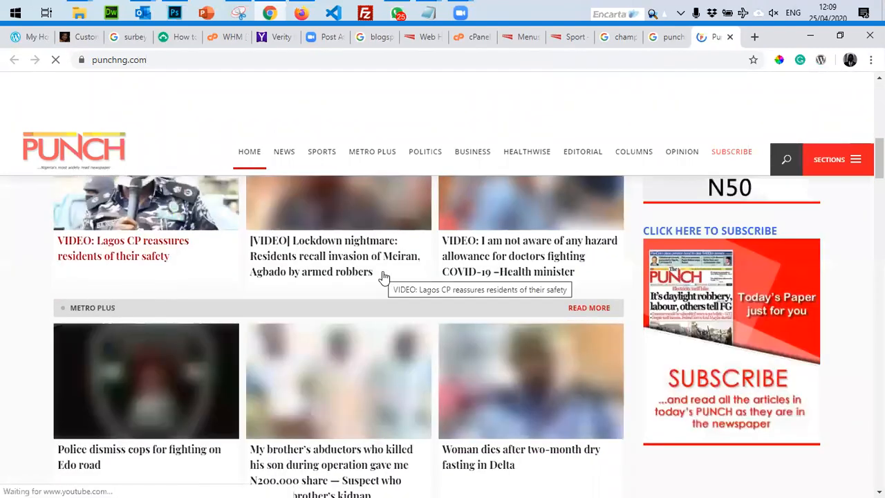
{"action": "scroll", "coordinate": [358, 277], "scroll_direction": "up", "scroll_amount": 2}
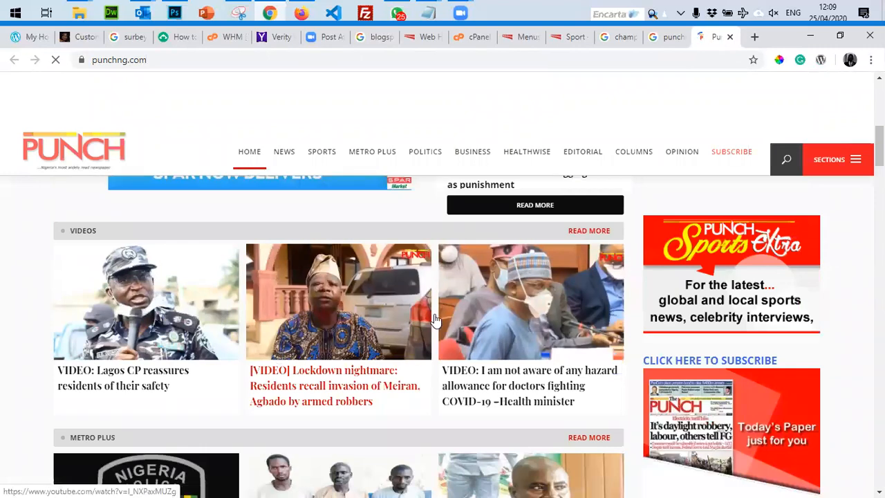
{"action": "scroll", "coordinate": [372, 319], "scroll_direction": "down", "scroll_amount": 1}
{"action": "scroll", "coordinate": [766, 447], "scroll_direction": "up", "scroll_amount": 3}
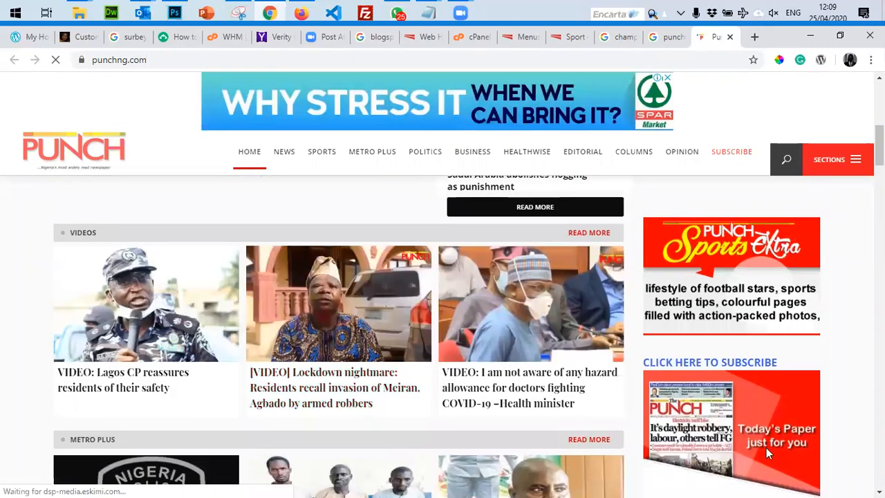
{"action": "scroll", "coordinate": [734, 287], "scroll_direction": "up", "scroll_amount": 5}
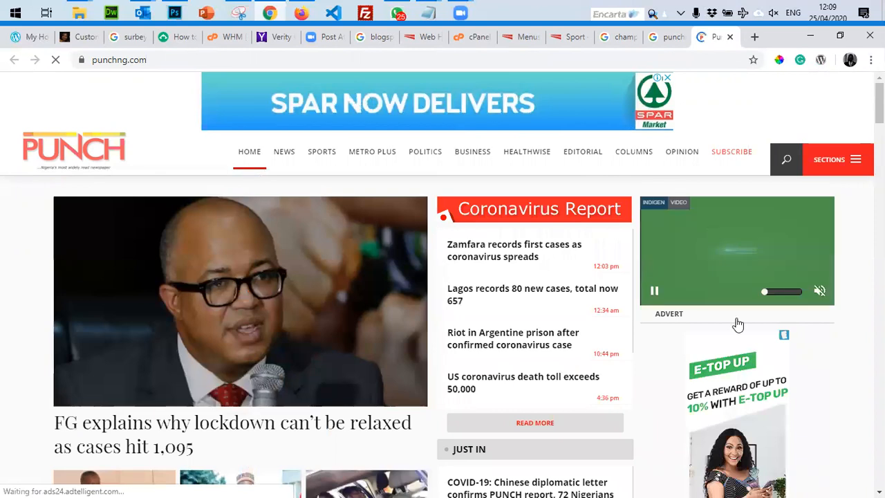
{"action": "scroll", "coordinate": [739, 324], "scroll_direction": "down", "scroll_amount": 3}
{"action": "scroll", "coordinate": [753, 339], "scroll_direction": "down", "scroll_amount": 5}
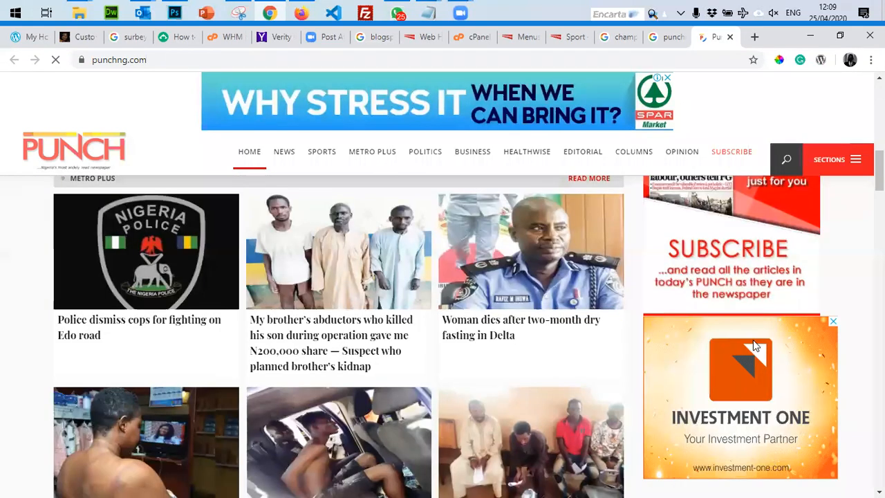
{"action": "scroll", "coordinate": [752, 363], "scroll_direction": "down", "scroll_amount": 5}
{"action": "scroll", "coordinate": [750, 342], "scroll_direction": "down", "scroll_amount": 5}
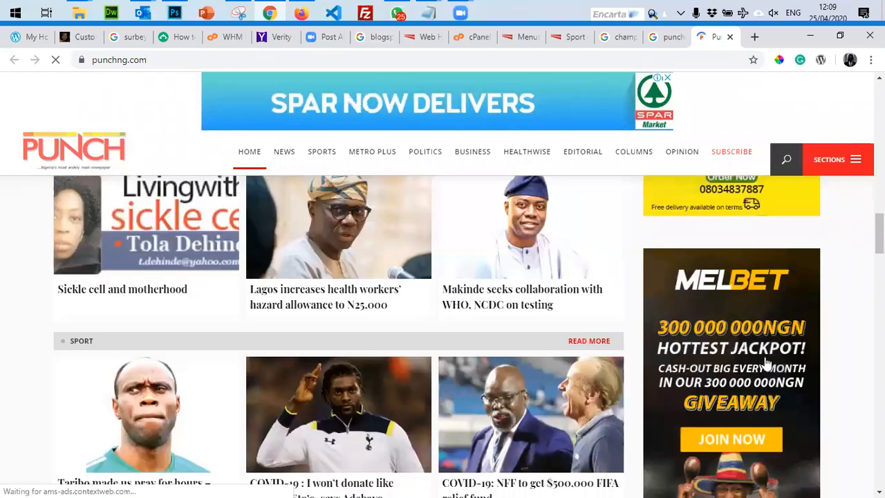
{"action": "scroll", "coordinate": [766, 362], "scroll_direction": "down", "scroll_amount": 5}
{"action": "scroll", "coordinate": [296, 324], "scroll_direction": "down", "scroll_amount": 5}
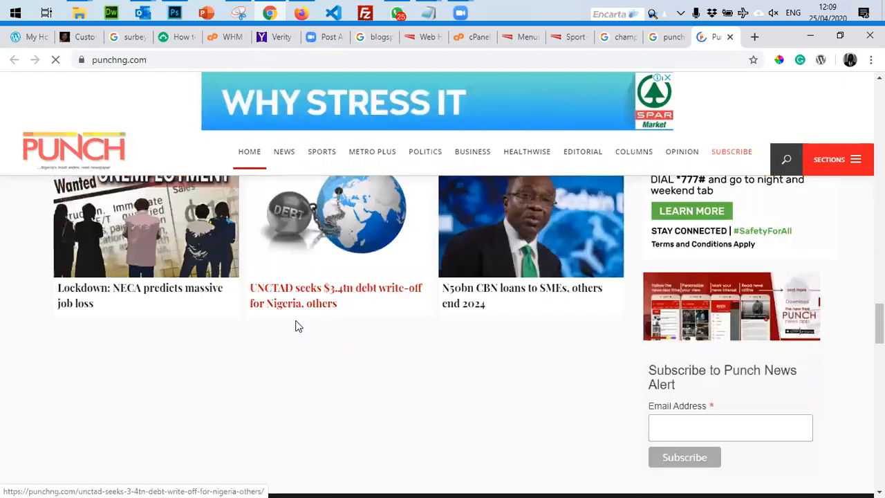
{"action": "scroll", "coordinate": [318, 290], "scroll_direction": "up", "scroll_amount": 10}
{"action": "scroll", "coordinate": [286, 176], "scroll_direction": "up", "scroll_amount": 10}
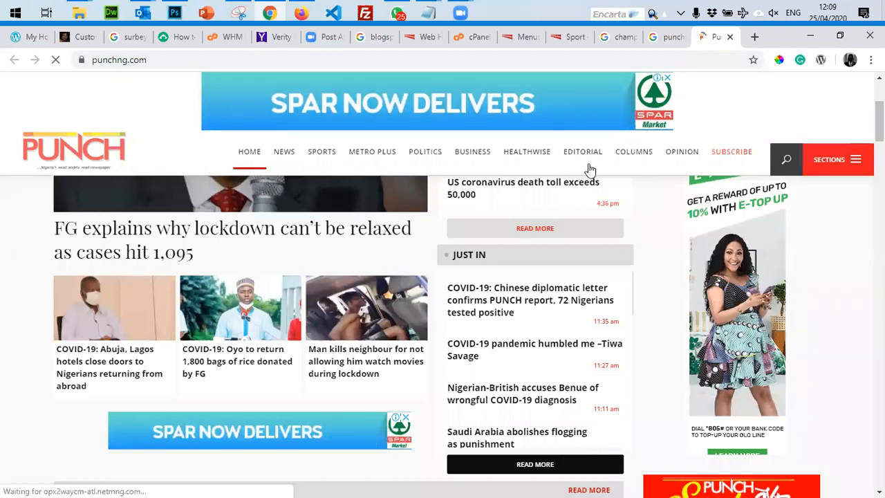
{"action": "left_click", "coordinate": [267, 82]}
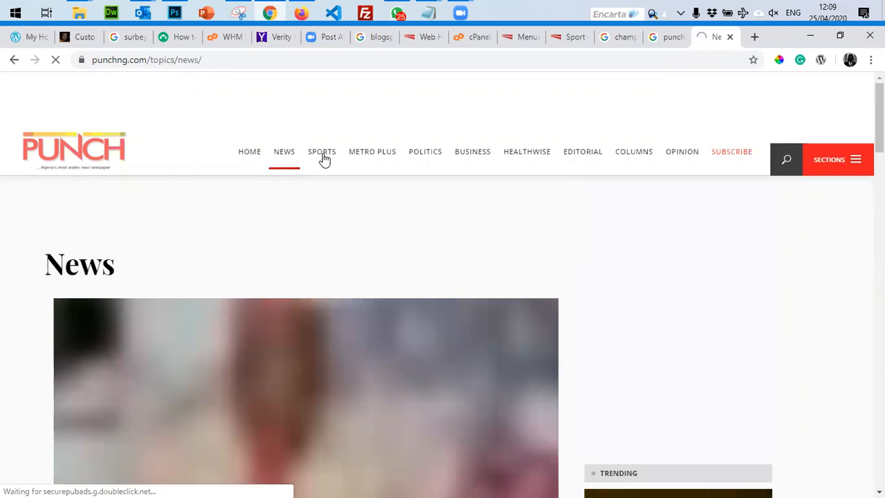
Browse Punch's Sports and Politics section pages, then return to the blog's Sport tab.
{"action": "left_click", "coordinate": [322, 153]}
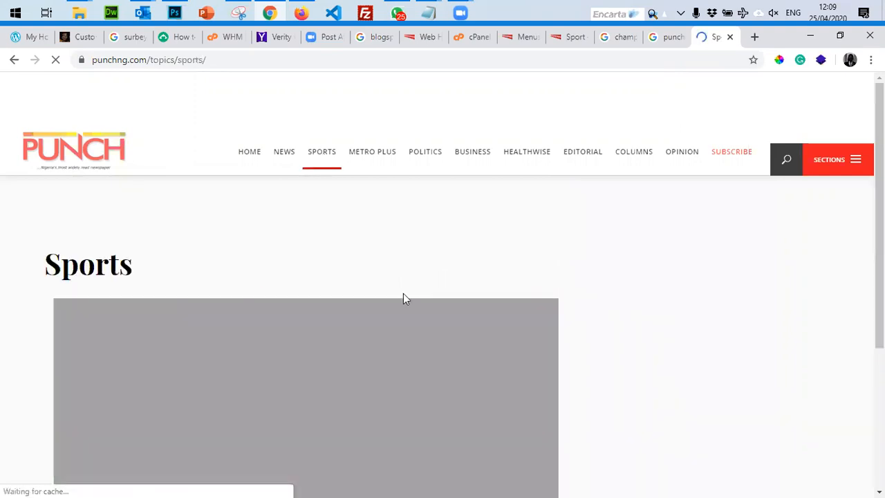
{"action": "scroll", "coordinate": [403, 296], "scroll_direction": "down", "scroll_amount": 5}
{"action": "scroll", "coordinate": [403, 296], "scroll_direction": "down", "scroll_amount": 5}
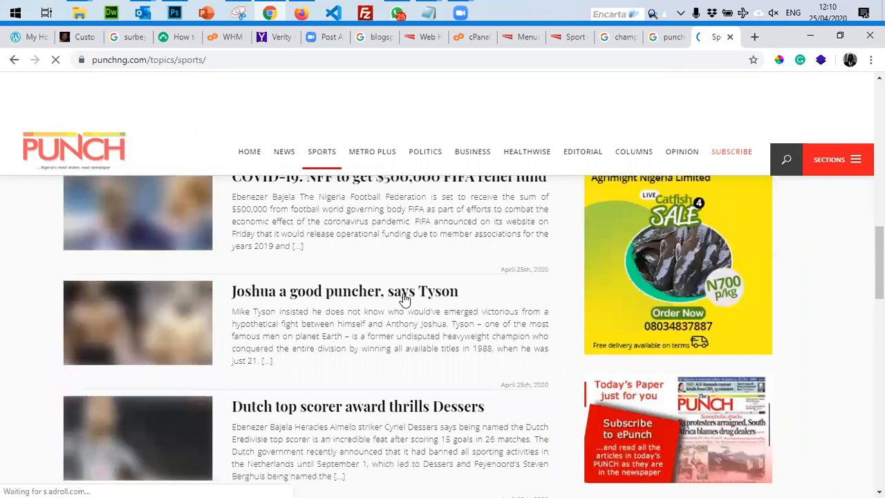
{"action": "scroll", "coordinate": [405, 298], "scroll_direction": "up", "scroll_amount": 3}
{"action": "scroll", "coordinate": [404, 299], "scroll_direction": "up", "scroll_amount": 10}
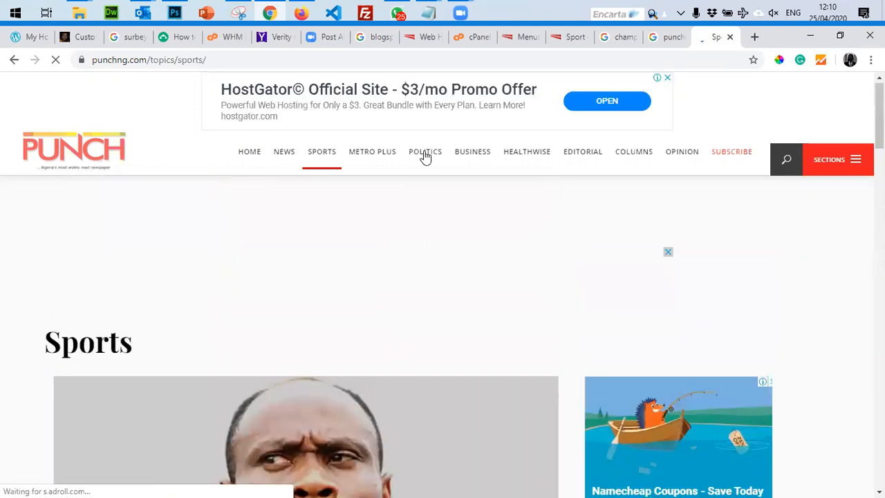
{"action": "left_click", "coordinate": [425, 159]}
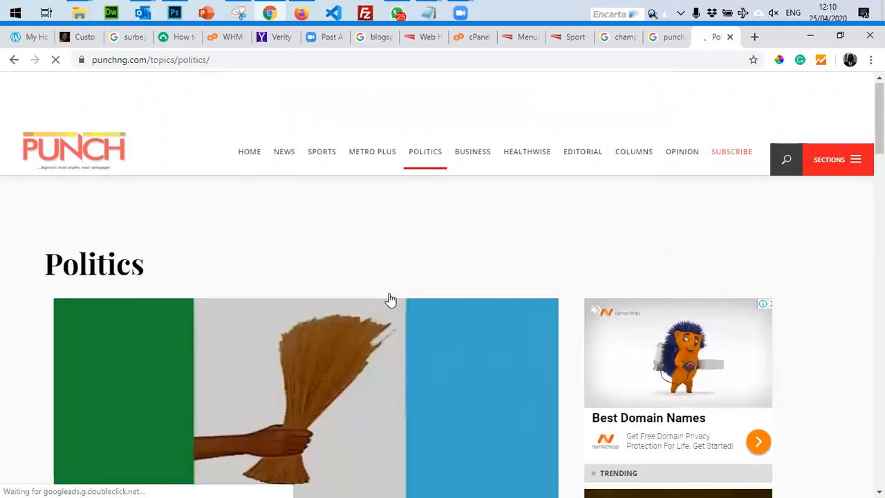
{"action": "left_click", "coordinate": [571, 36]}
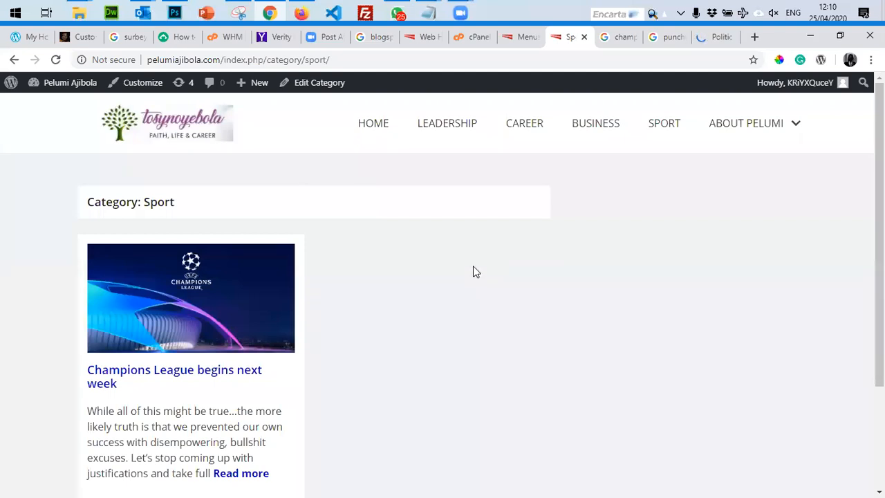
Return to the blog home page, then open Widgets from the admin bar's site menu.
{"action": "left_click", "coordinate": [378, 127]}
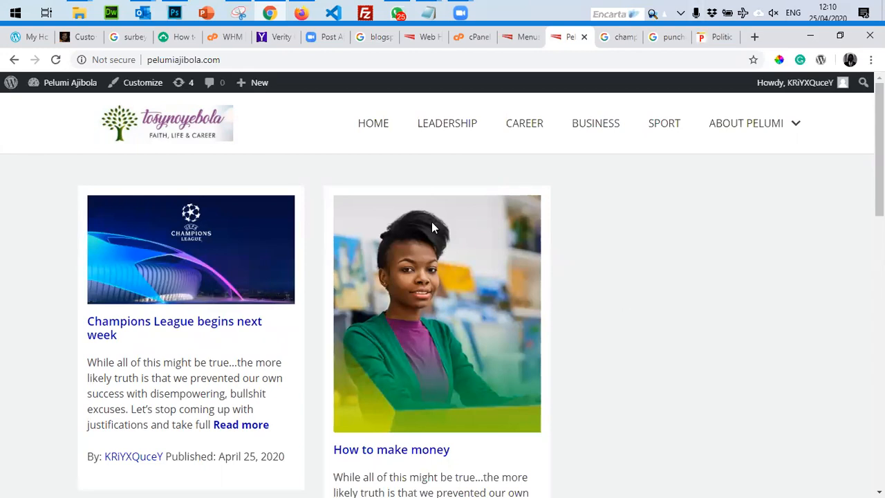
{"action": "mouse_move", "coordinate": [43, 89]}
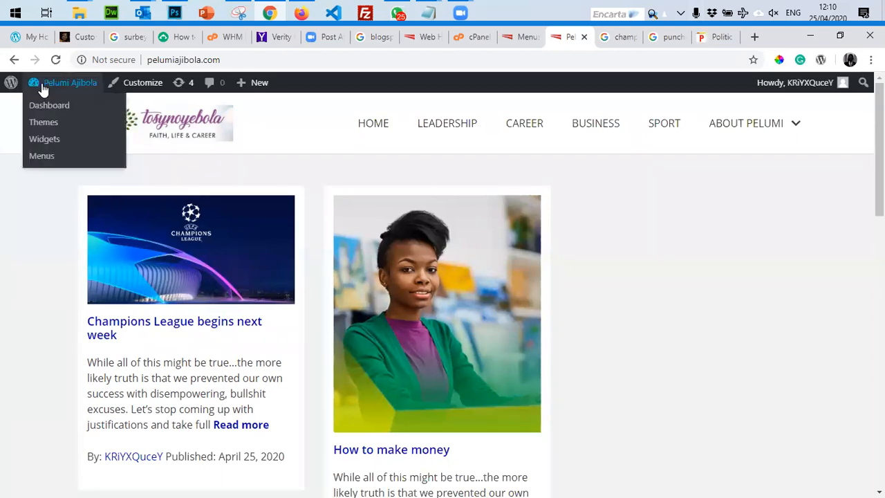
{"action": "left_click", "coordinate": [43, 145]}
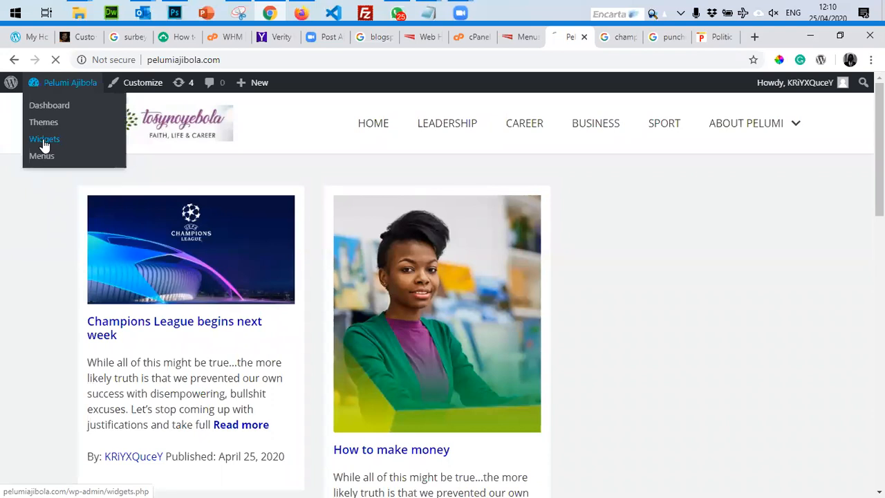
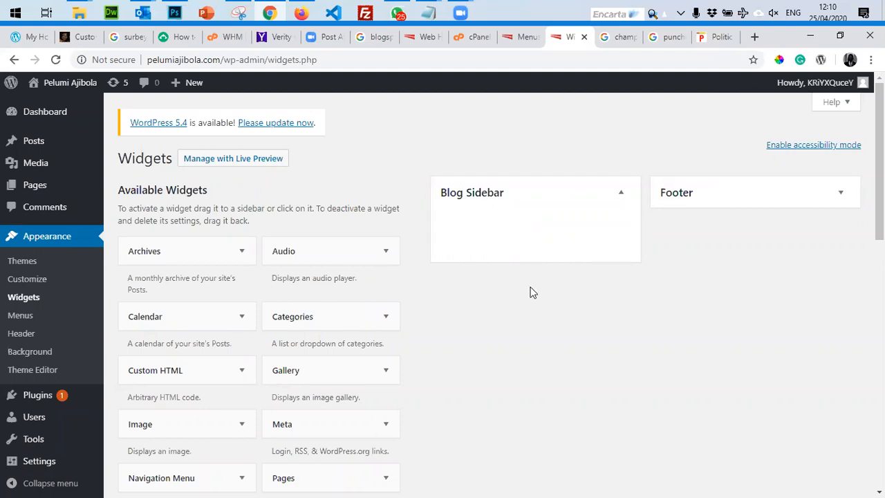
Add a Recent Posts widget to the Blog Sidebar showing 3 posts and save it.
{"action": "scroll", "coordinate": [533, 293], "scroll_direction": "down", "scroll_amount": 2}
{"action": "scroll", "coordinate": [533, 293], "scroll_direction": "up", "scroll_amount": 1}
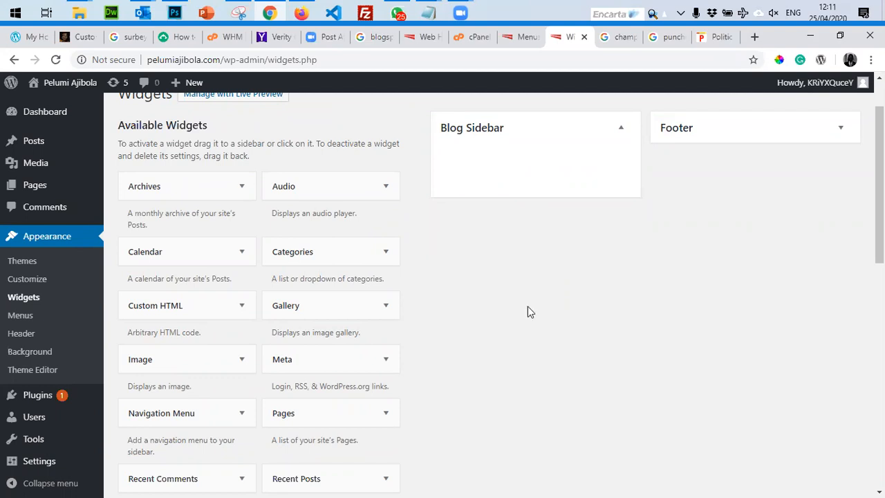
{"action": "scroll", "coordinate": [514, 333], "scroll_direction": "down", "scroll_amount": 2}
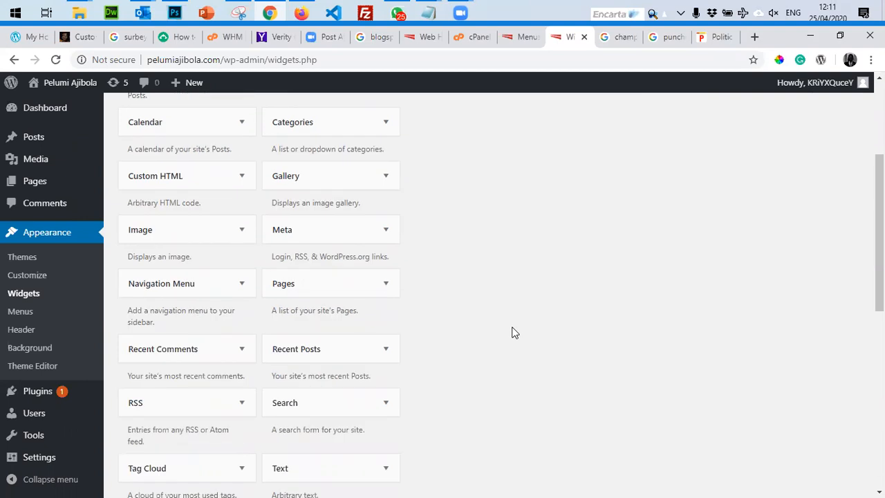
{"action": "scroll", "coordinate": [515, 334], "scroll_direction": "up", "scroll_amount": 3}
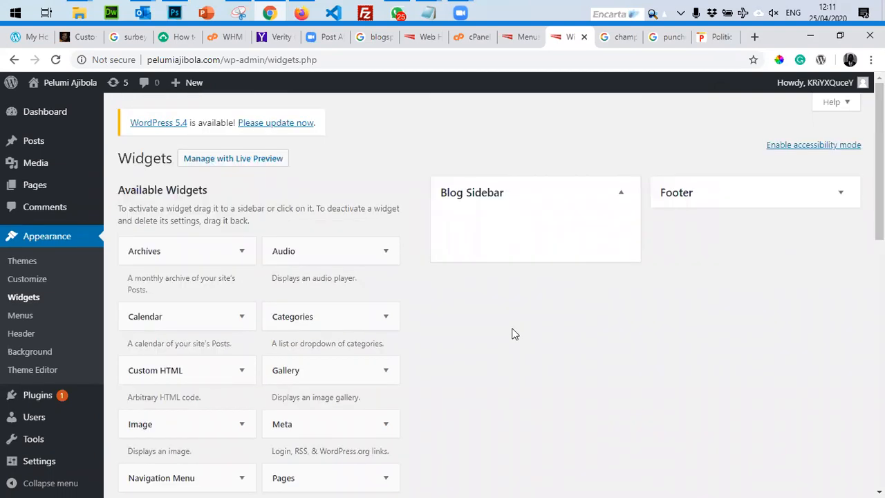
{"action": "scroll", "coordinate": [515, 334], "scroll_direction": "down", "scroll_amount": 1}
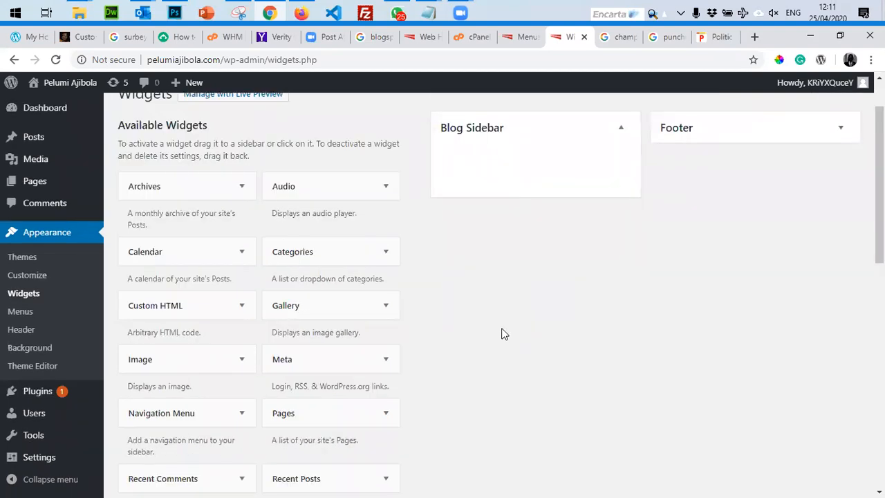
{"action": "scroll", "coordinate": [536, 309], "scroll_direction": "down", "scroll_amount": 2}
{"action": "left_click_drag", "start_coordinate": [306, 358], "coordinate": [462, 228]}
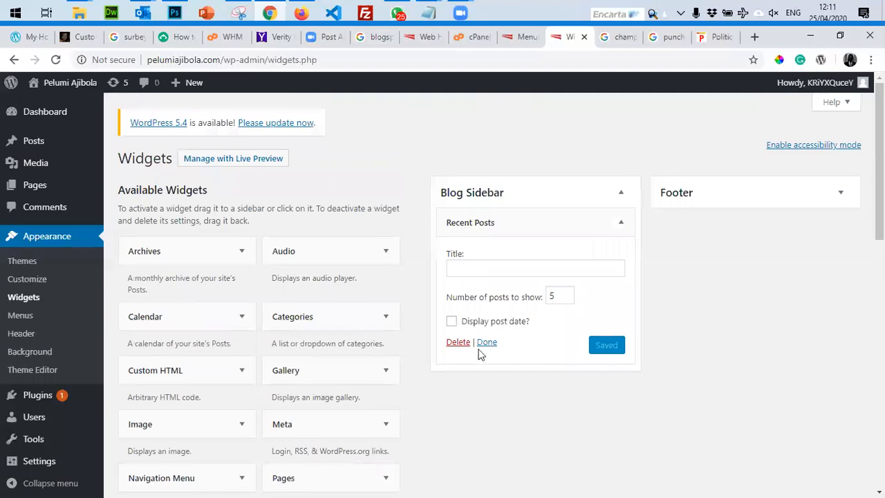
{"action": "scroll", "coordinate": [371, 387], "scroll_direction": "down", "scroll_amount": 3}
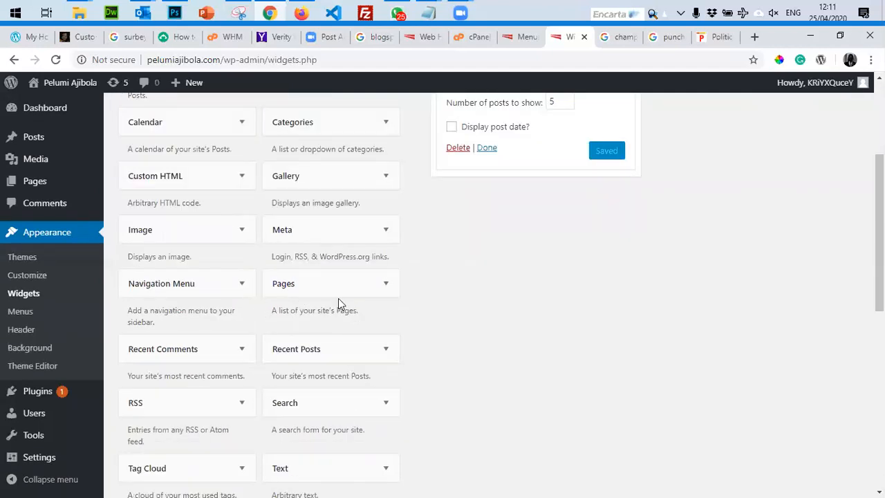
{"action": "scroll", "coordinate": [431, 340], "scroll_direction": "up", "scroll_amount": 2}
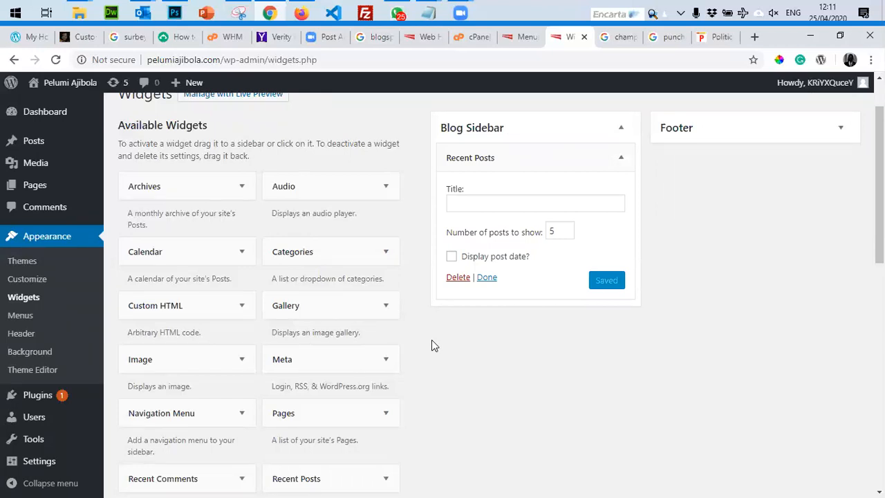
{"action": "left_click", "coordinate": [565, 233]}
{"action": "left_click", "coordinate": [566, 234]}
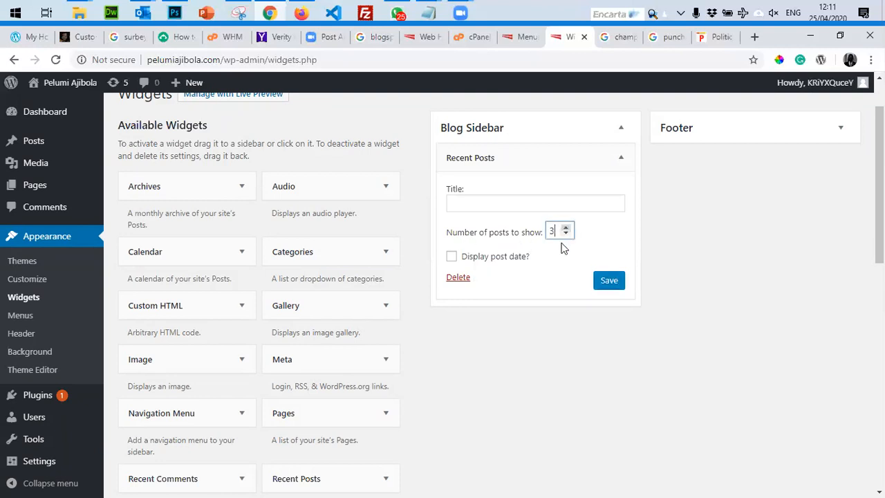
{"action": "left_click", "coordinate": [609, 282]}
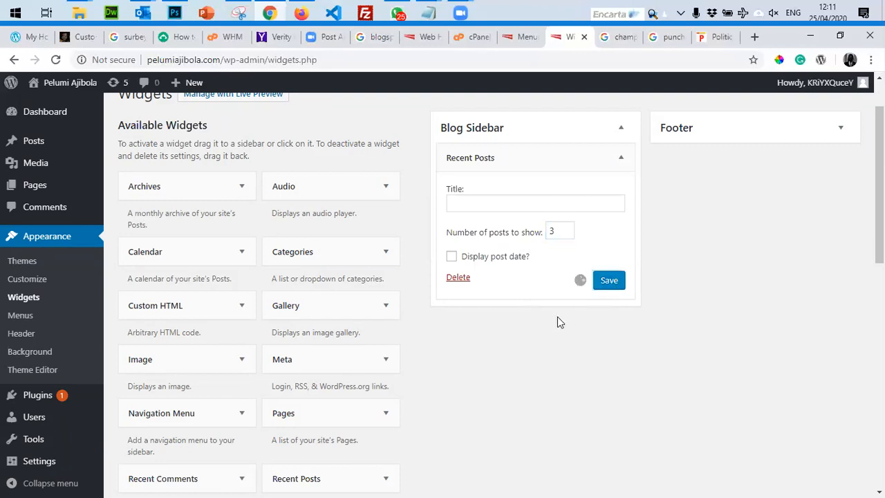
{"action": "left_click", "coordinate": [621, 158]}
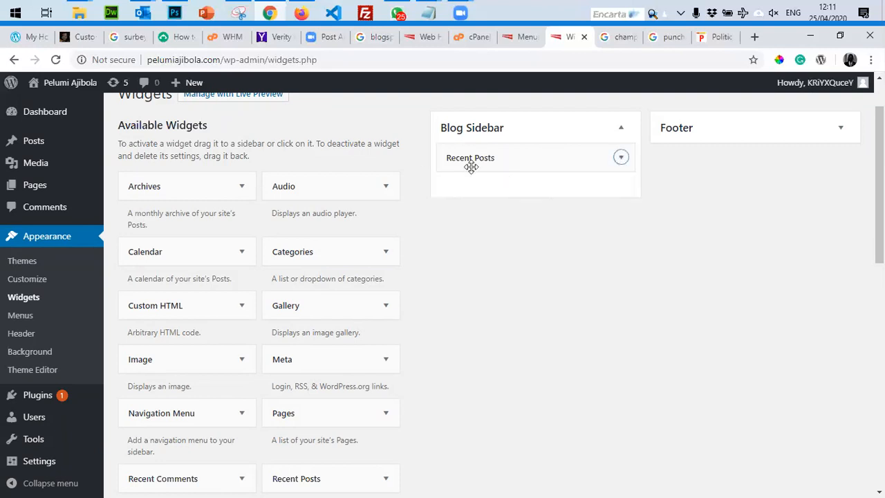
Title the Recent Posts widget 'Latest Posts' and save it.
{"action": "left_click", "coordinate": [527, 159]}
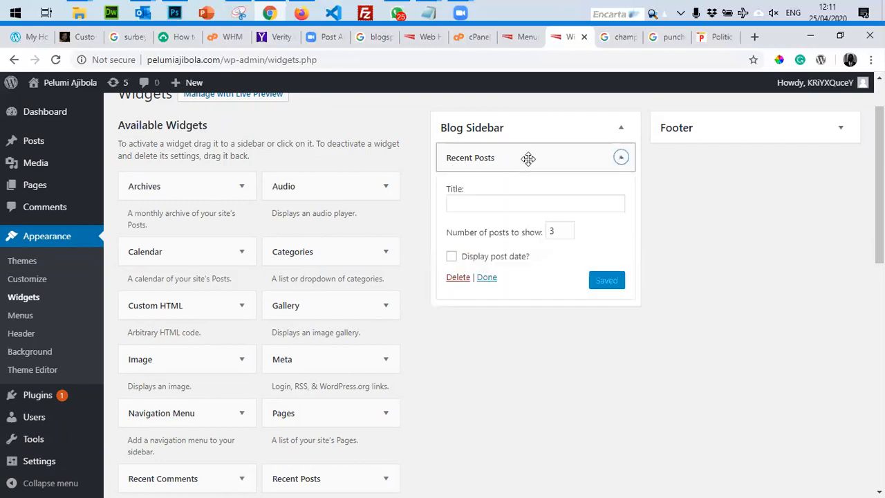
{"action": "left_click", "coordinate": [492, 199]}
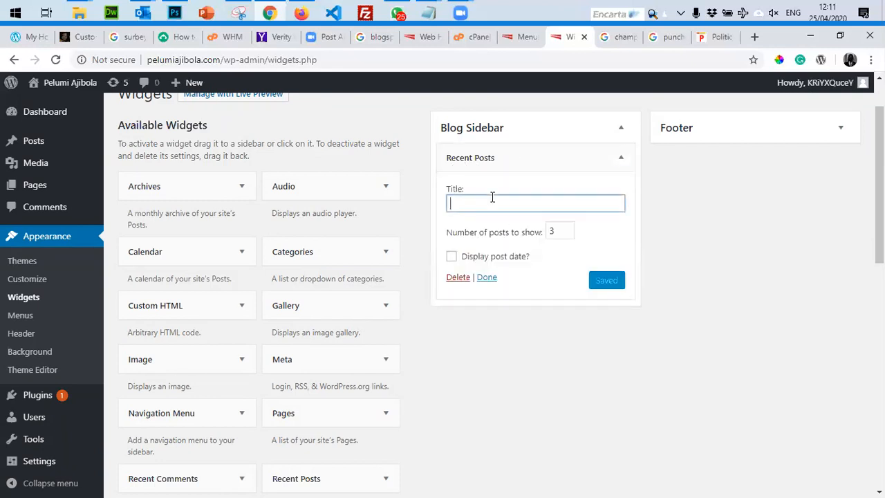
{"action": "type", "text": "Latest P"}
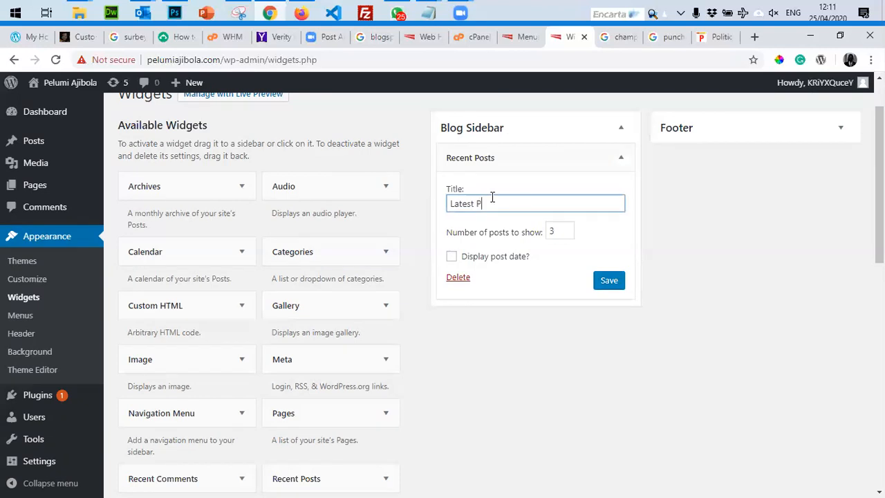
{"action": "type", "text": "osts"}
{"action": "left_click", "coordinate": [610, 280]}
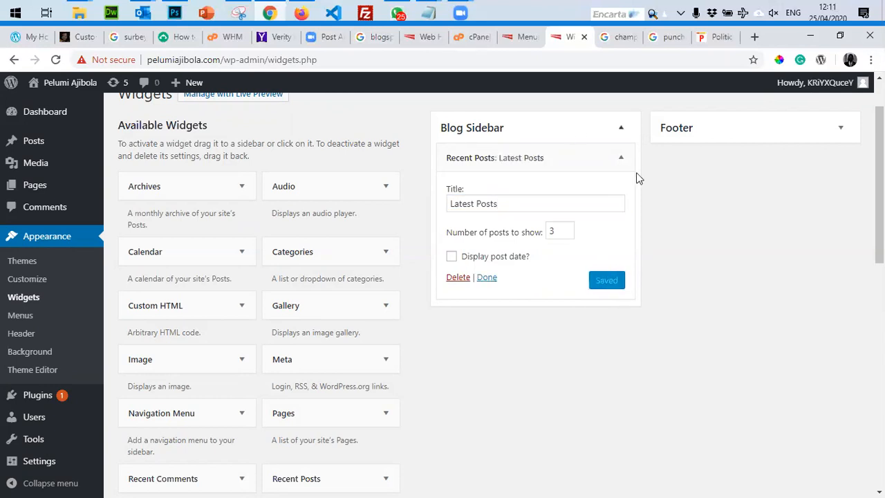
{"action": "left_click", "coordinate": [622, 159]}
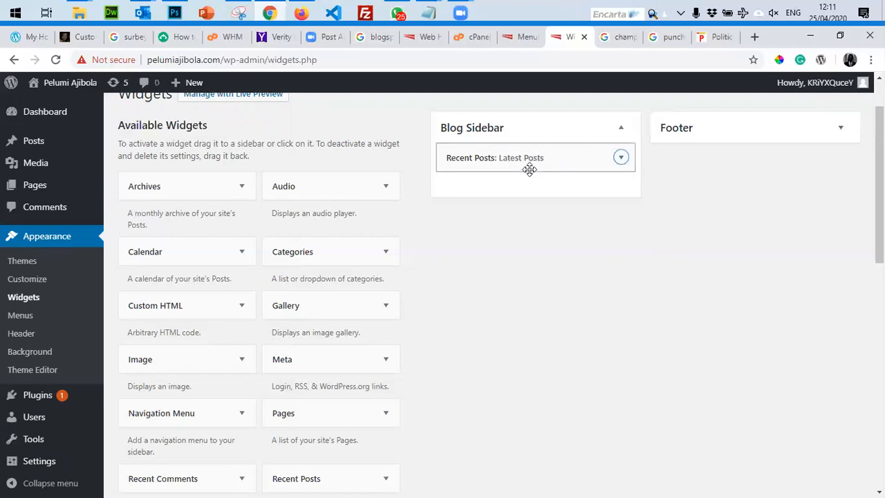
Drop a Recent Comments widget into the Blog Sidebar below Recent Posts.
{"action": "scroll", "coordinate": [519, 256], "scroll_direction": "down", "scroll_amount": 3}
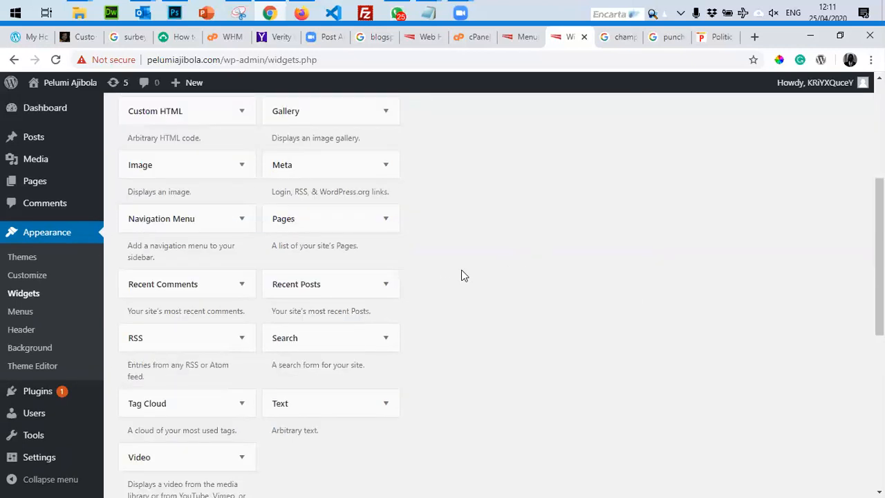
{"action": "scroll", "coordinate": [463, 270], "scroll_direction": "up", "scroll_amount": 1}
{"action": "scroll", "coordinate": [465, 269], "scroll_direction": "up", "scroll_amount": 1}
{"action": "left_click_drag", "start_coordinate": [155, 422], "coordinate": [484, 131]}
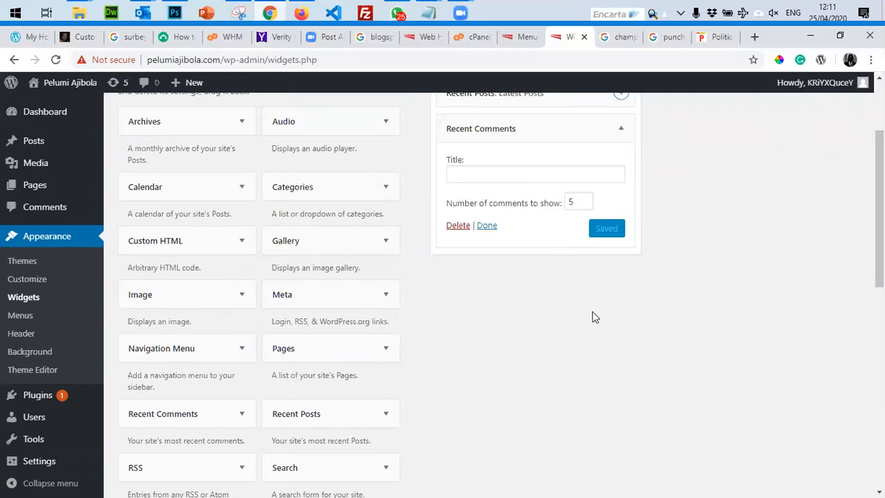
Collapse the Recent Comments widget's settings and scroll down the available widgets.
{"action": "left_click", "coordinate": [505, 172]}
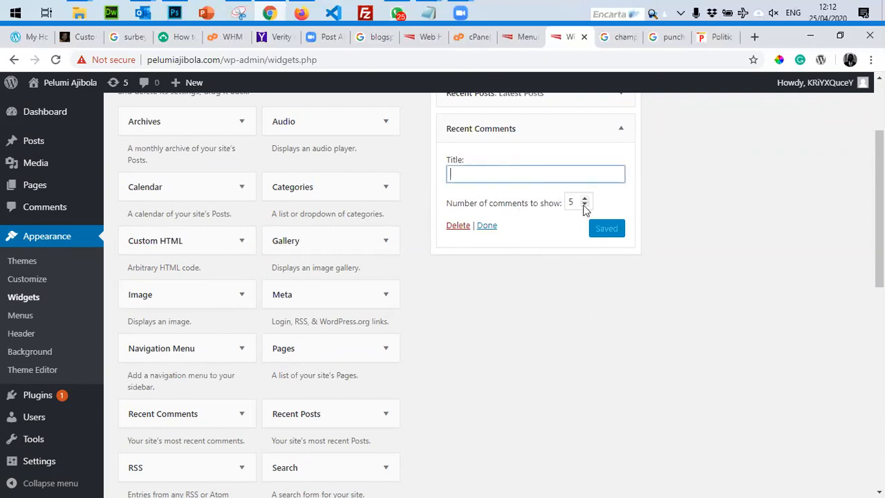
{"action": "left_click", "coordinate": [622, 131]}
{"action": "scroll", "coordinate": [605, 360], "scroll_direction": "up", "scroll_amount": 2}
{"action": "scroll", "coordinate": [604, 360], "scroll_direction": "down", "scroll_amount": 3}
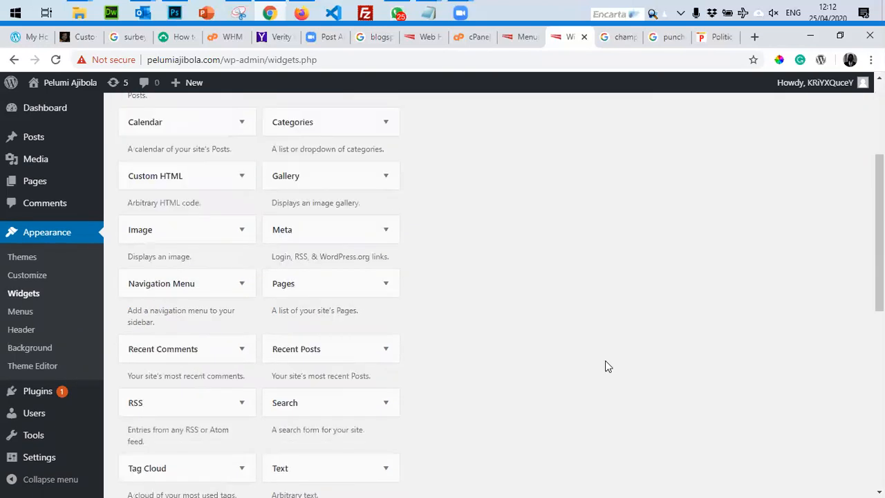
{"action": "scroll", "coordinate": [605, 360], "scroll_direction": "up", "scroll_amount": 3}
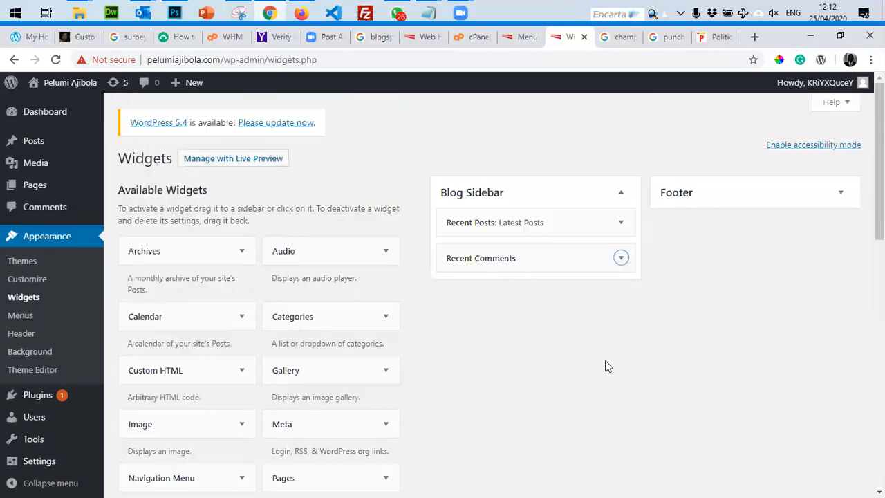
{"action": "scroll", "coordinate": [605, 360], "scroll_direction": "down", "scroll_amount": 1}
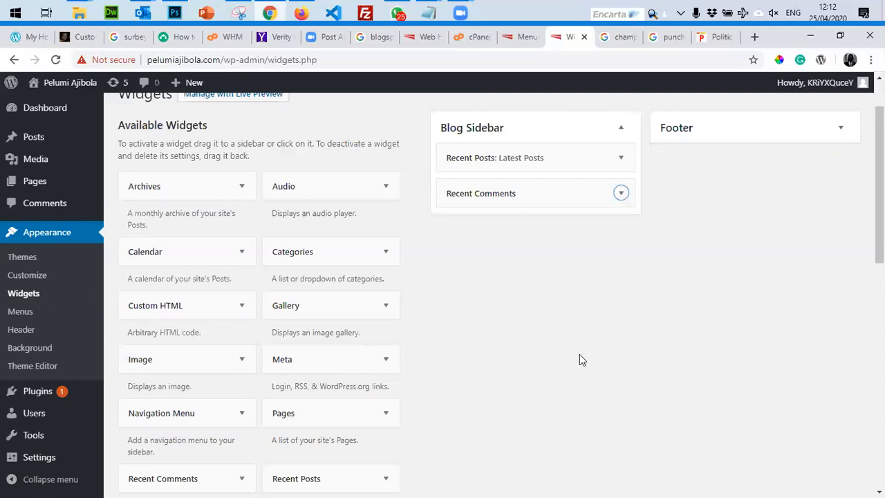
{"action": "scroll", "coordinate": [579, 359], "scroll_direction": "down", "scroll_amount": 4}
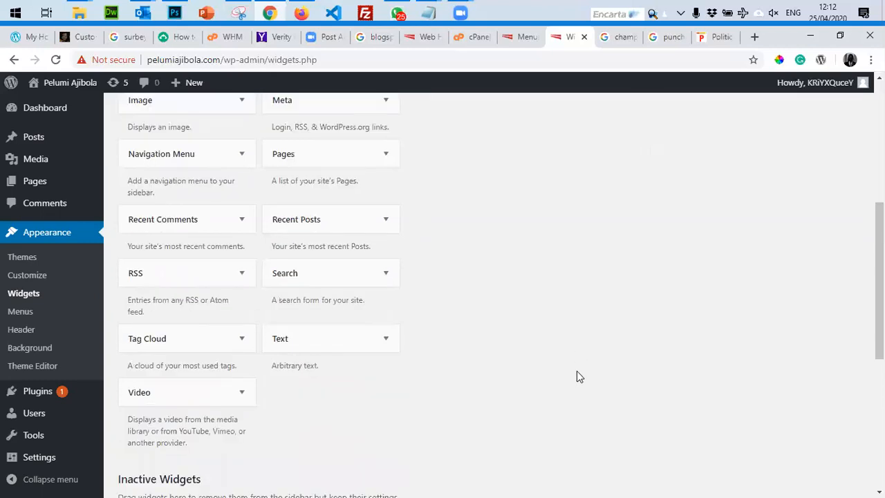
{"action": "scroll", "coordinate": [577, 377], "scroll_direction": "down", "scroll_amount": 1}
Open and dismiss the Text widget's sidebar choices.
{"action": "left_click", "coordinate": [350, 270]}
{"action": "left_click", "coordinate": [350, 270]}
{"action": "scroll", "coordinate": [565, 297], "scroll_direction": "up", "scroll_amount": 5}
{"action": "scroll", "coordinate": [566, 299], "scroll_direction": "down", "scroll_amount": 3}
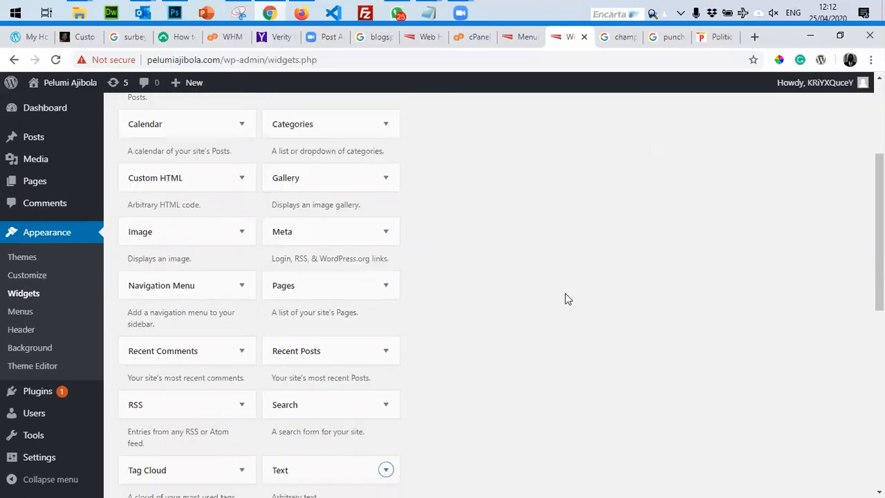
{"action": "scroll", "coordinate": [565, 299], "scroll_direction": "down", "scroll_amount": 5}
{"action": "scroll", "coordinate": [567, 298], "scroll_direction": "up", "scroll_amount": 2}
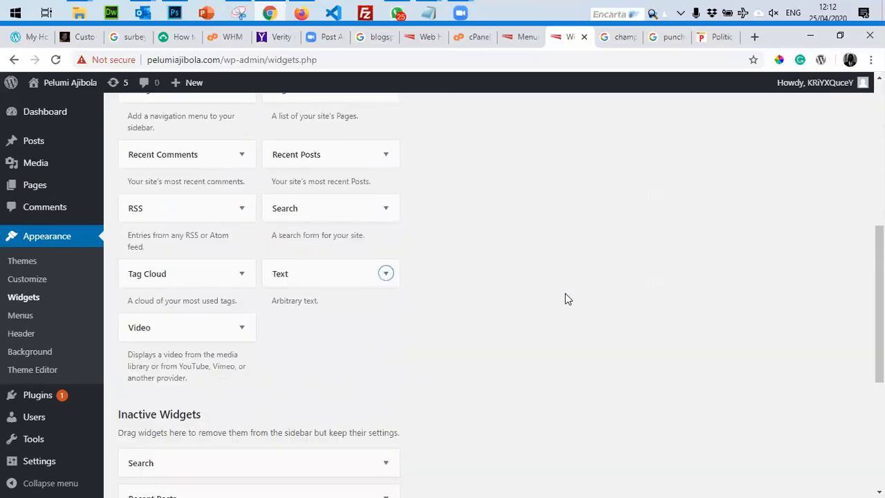
Add a Text widget titled 'About Me' to the top of the Blog Sidebar.
{"action": "left_click", "coordinate": [342, 277]}
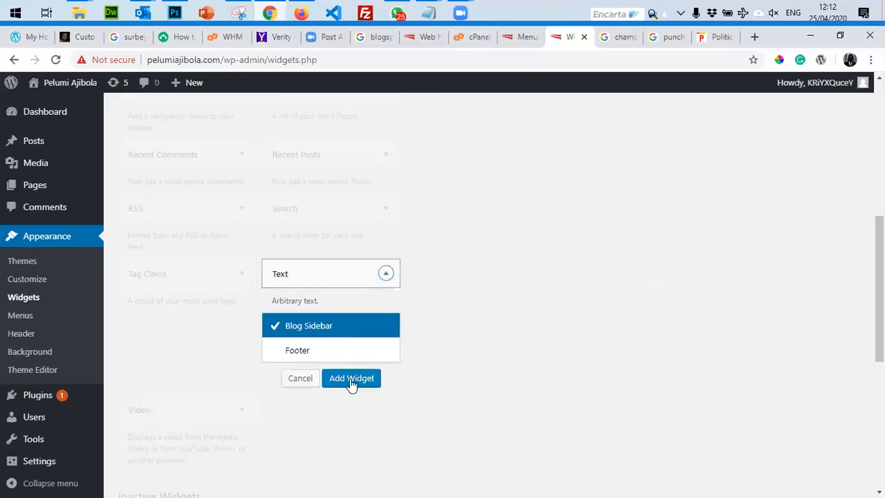
{"action": "left_click", "coordinate": [351, 382]}
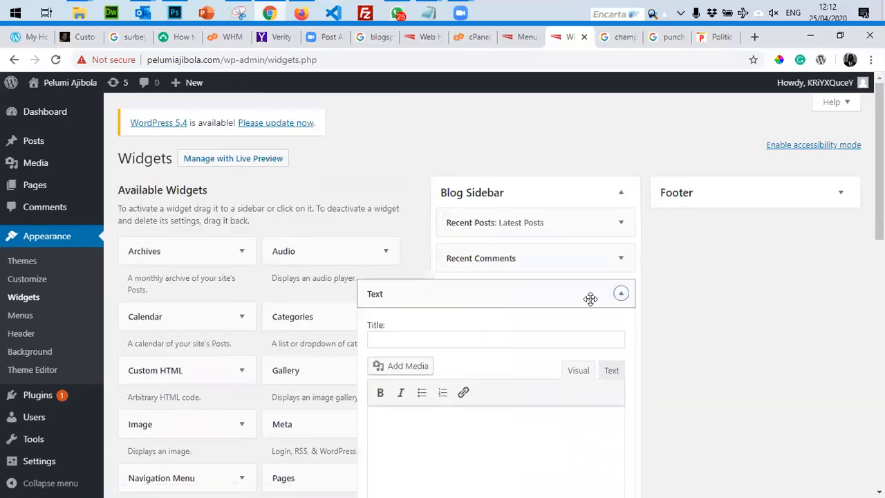
{"action": "left_click", "coordinate": [589, 298]}
{"action": "left_click_drag", "start_coordinate": [472, 298], "coordinate": [473, 220]}
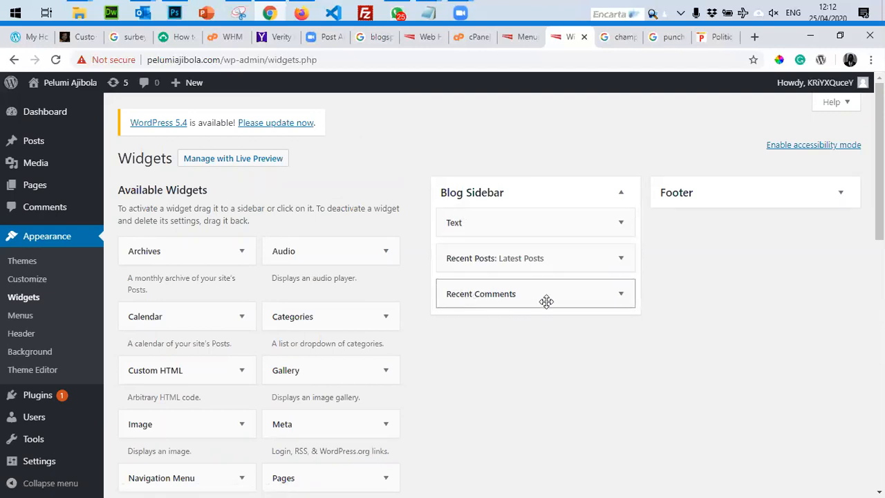
{"action": "left_click", "coordinate": [482, 222]}
{"action": "left_click", "coordinate": [421, 270]}
{"action": "type", "text": "About "}
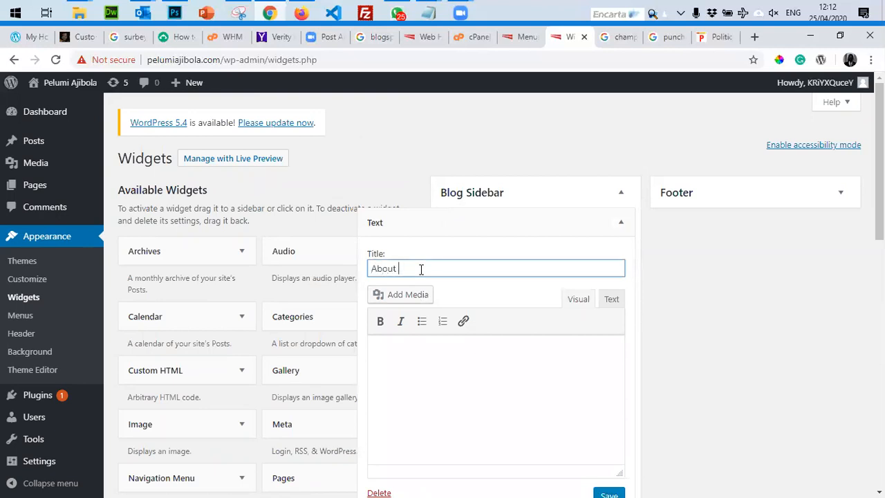
{"action": "type", "text": "Me"}
{"action": "key", "text": "Tab"}
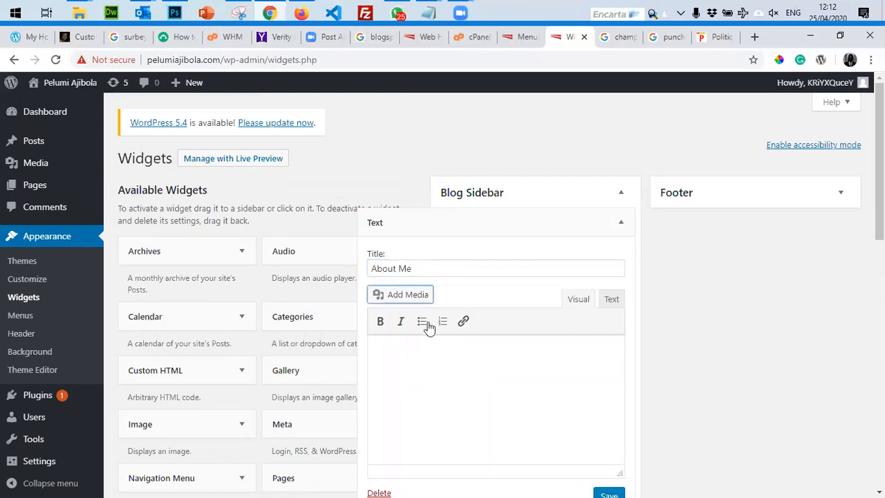
Write 'I am a very dedicated Blogger having access to classified information in the country.' and save.
{"action": "left_click", "coordinate": [416, 344]}
{"action": "type", "text": "I am "}
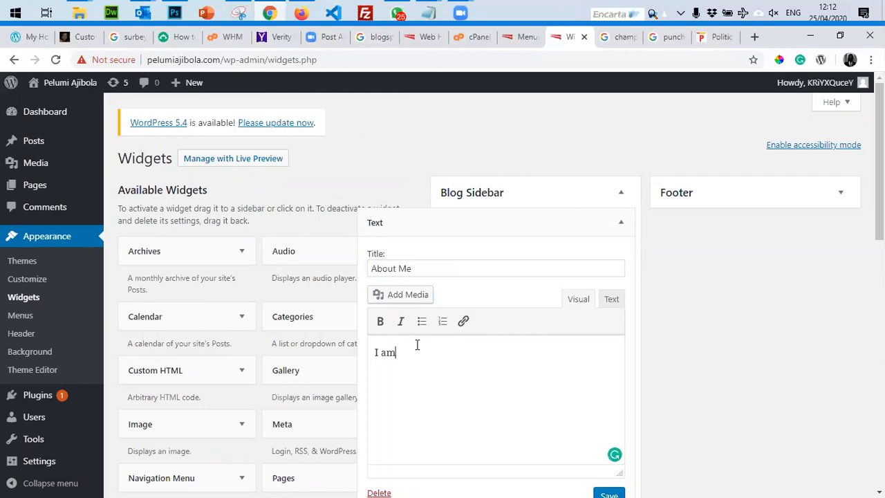
{"action": "type", "text": "a very dede"}
{"action": "type", "text": "cated "}
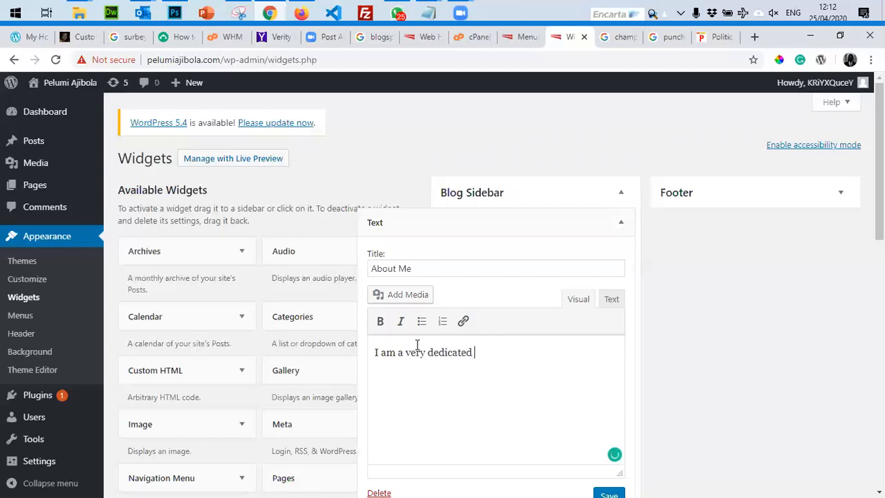
{"action": "type", "text": "Blogger having"}
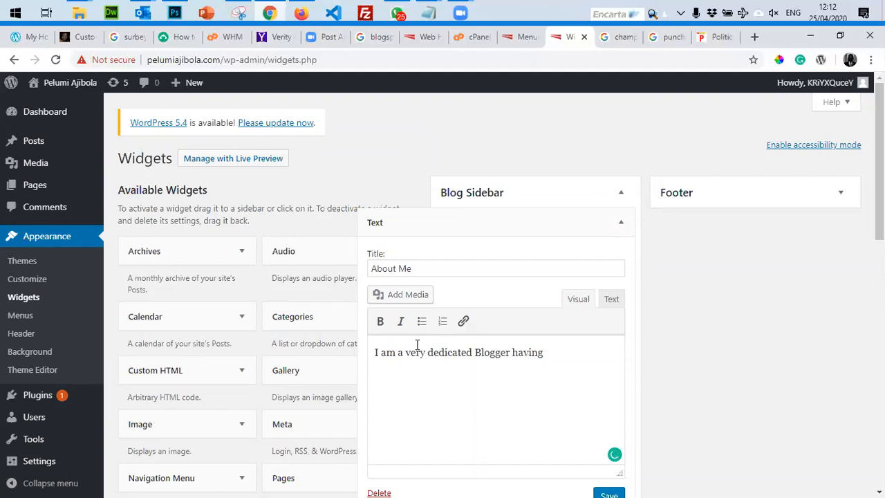
{"action": "type", "text": " access to classifi"}
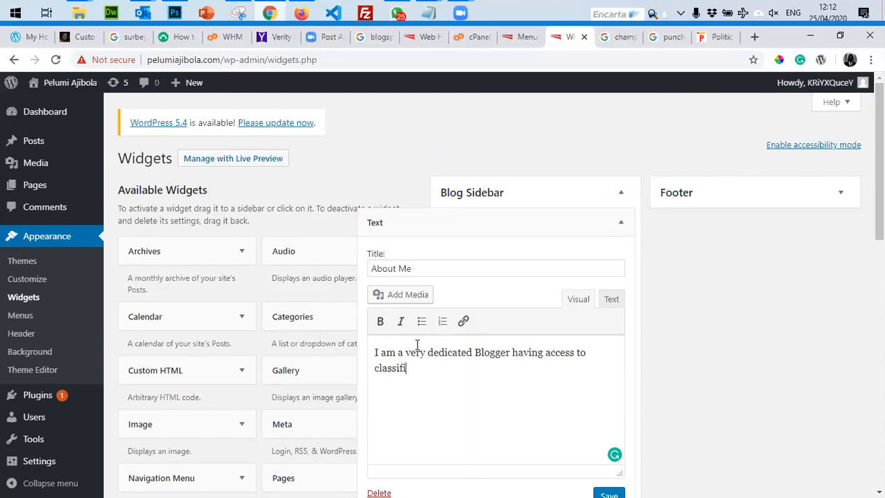
{"action": "type", "text": "ed information in the oun"}
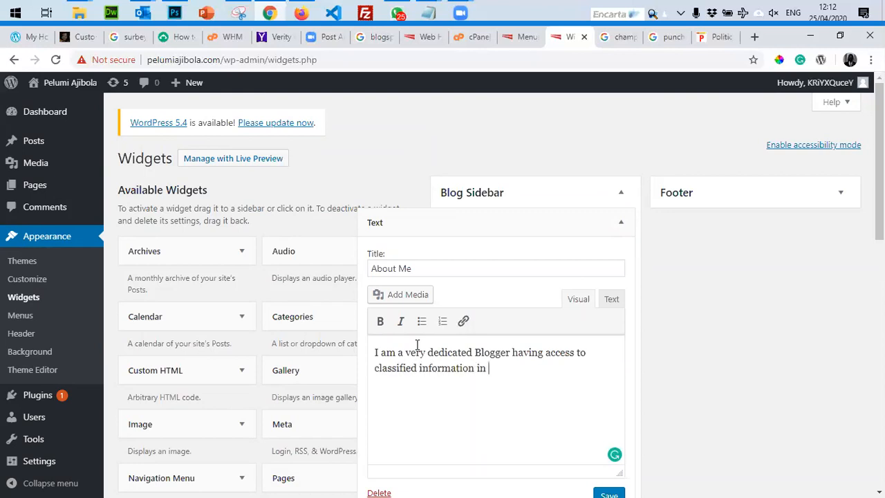
{"action": "key", "text": "BackSpace"}
{"action": "key", "text": "BackSpace"}
{"action": "key", "text": "BackSpace"}
{"action": "type", "text": "country"}
{"action": "scroll", "coordinate": [529, 349], "scroll_direction": "down", "scroll_amount": 2}
{"action": "left_click", "coordinate": [610, 366]}
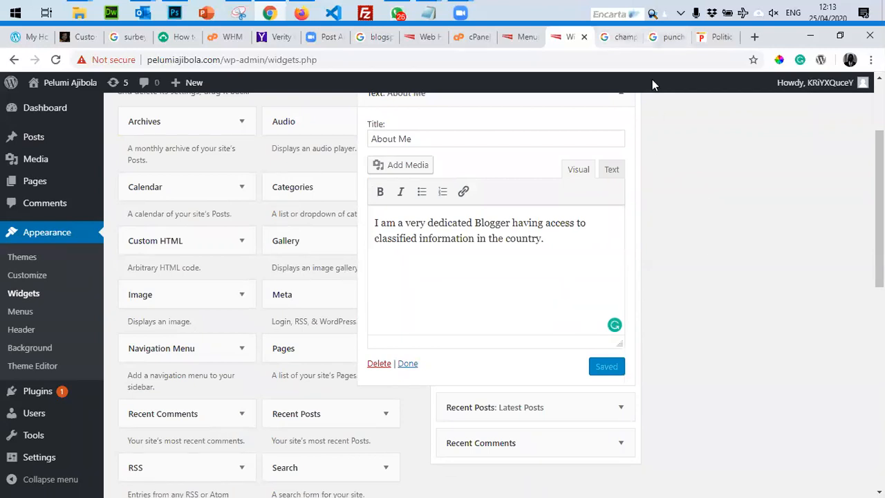
{"action": "key", "text": "ctrl+Tab"}
{"action": "key", "text": "ctrl+Tab"}
{"action": "key", "text": "ctrl+Tab"}
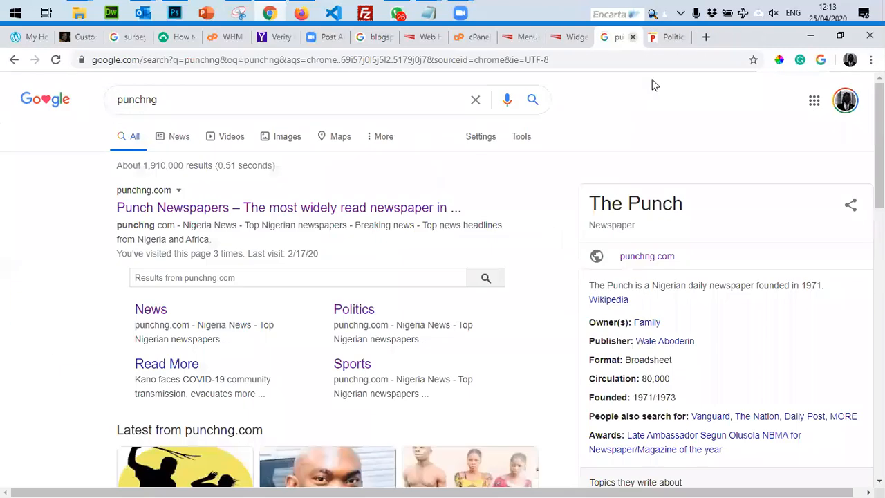
Close the Punch tab and load the blog homepage by removing /wp-admin/nav-menus.php from the address.
{"action": "key", "text": "ctrl+w"}
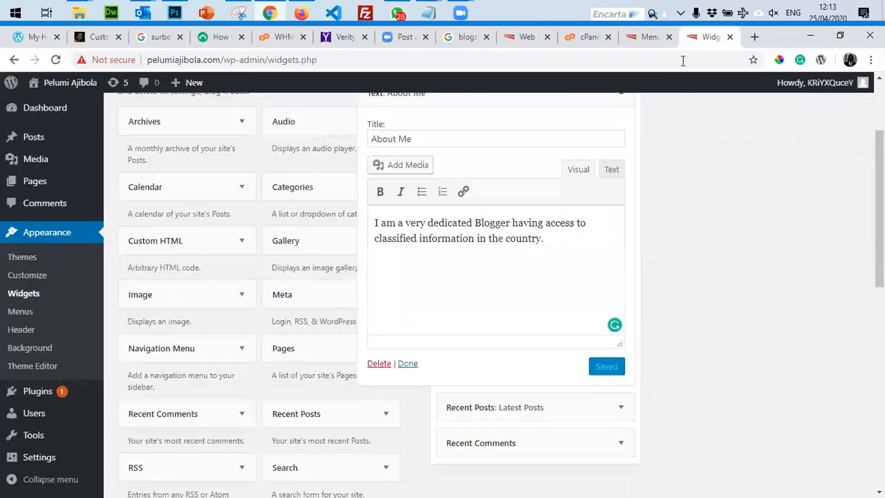
{"action": "key", "text": "ctrl+shift+Tab"}
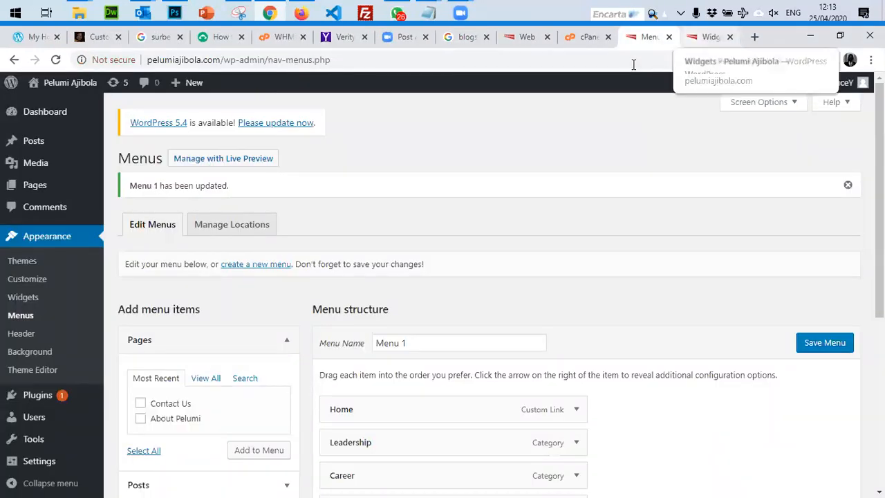
{"action": "key", "text": "ctrl+Tab"}
{"action": "key", "text": "ctrl+shift+Tab"}
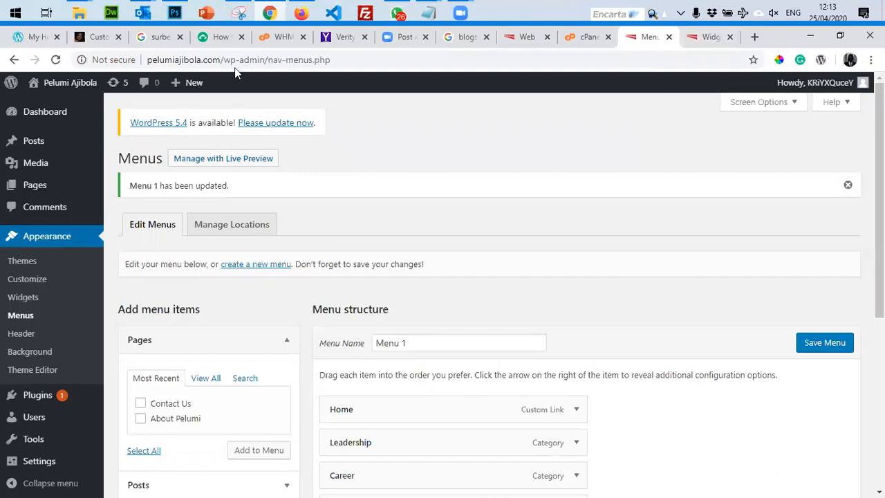
{"action": "left_click_drag", "start_coordinate": [220, 59], "coordinate": [332, 60]}
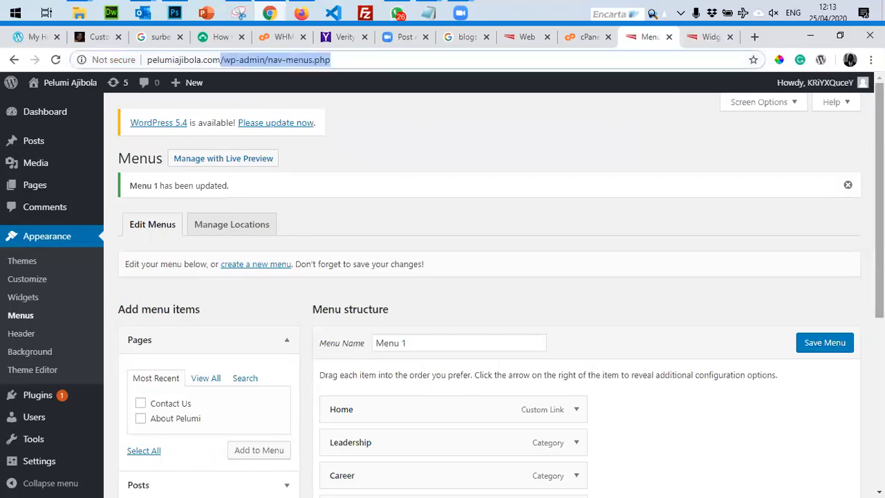
{"action": "key", "text": "BackSpace"}
{"action": "key", "text": "Return"}
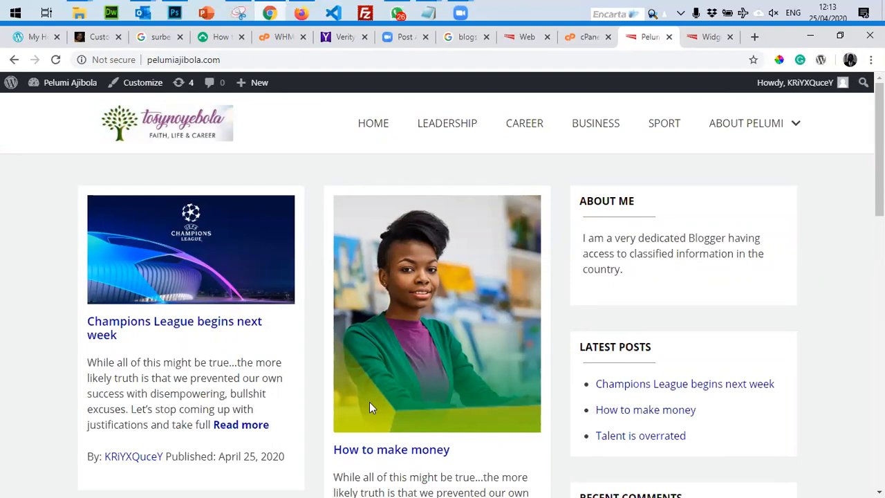
Open the 'Champions League begins next week' post and scroll to its Leave a Reply form.
{"action": "scroll", "coordinate": [612, 405], "scroll_direction": "down", "scroll_amount": 3}
{"action": "scroll", "coordinate": [619, 331], "scroll_direction": "up", "scroll_amount": 2}
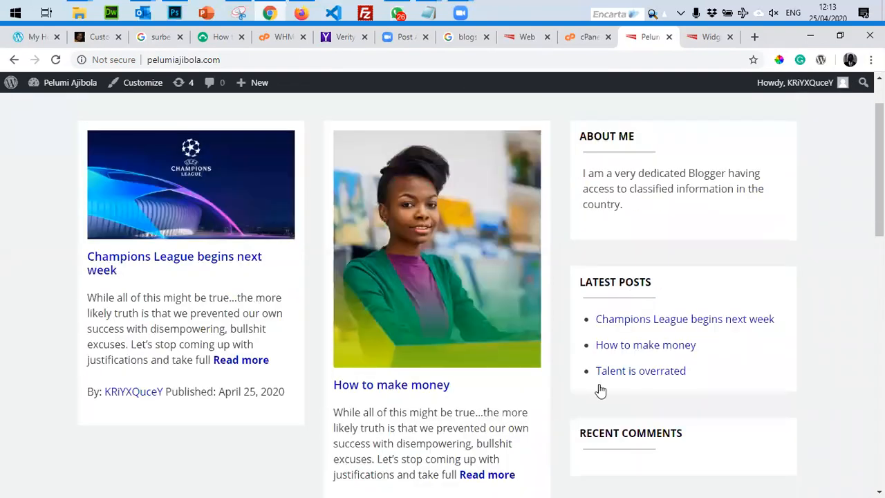
{"action": "scroll", "coordinate": [663, 294], "scroll_direction": "up", "scroll_amount": 1}
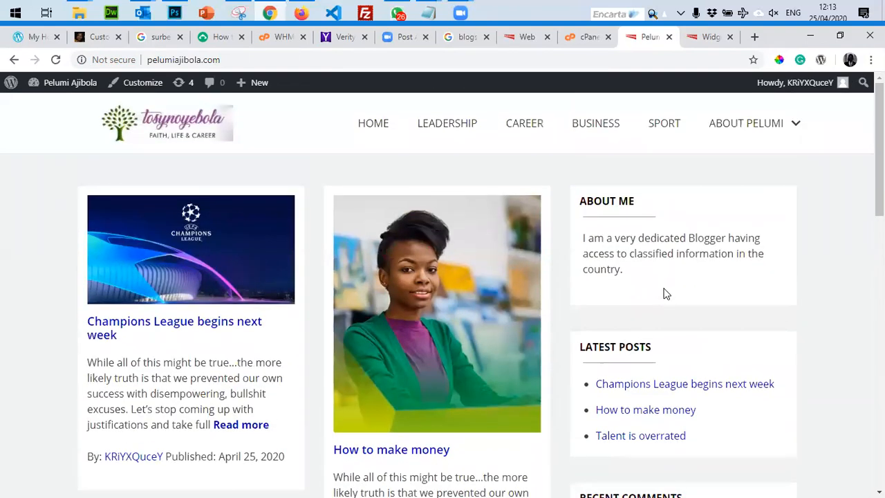
{"action": "scroll", "coordinate": [222, 361], "scroll_direction": "down", "scroll_amount": 2}
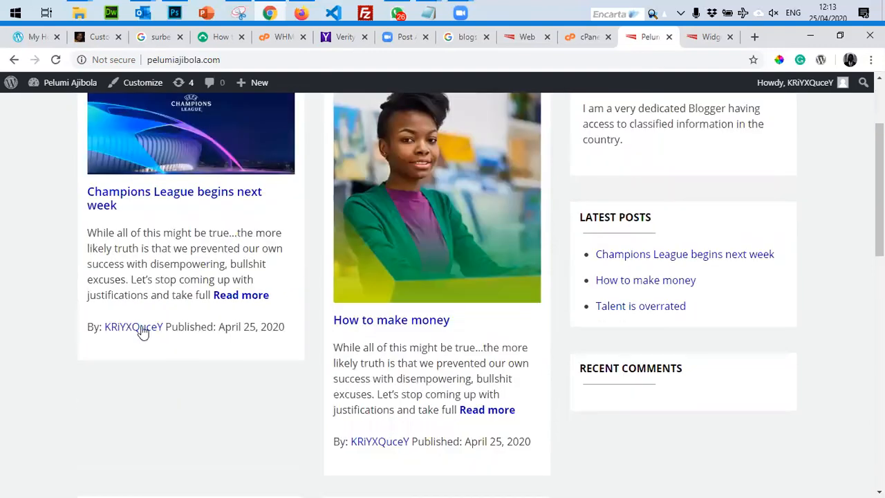
{"action": "left_click", "coordinate": [237, 297]}
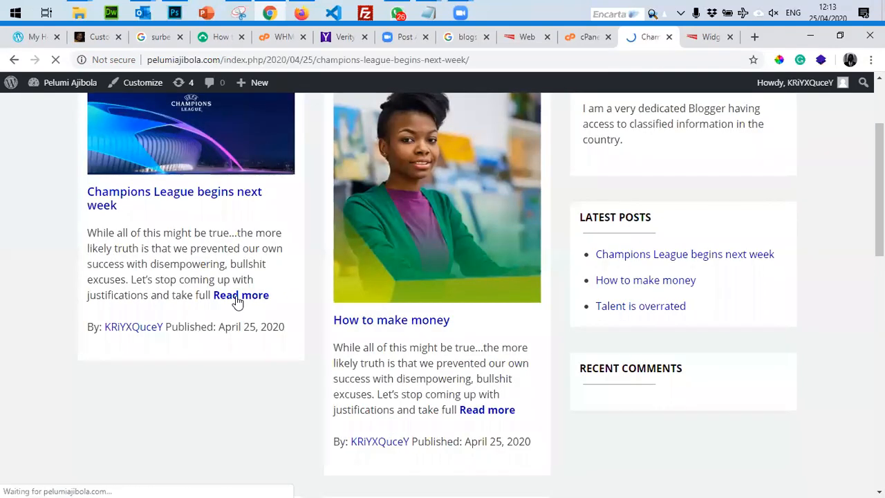
{"action": "scroll", "coordinate": [237, 302], "scroll_direction": "down", "scroll_amount": 5}
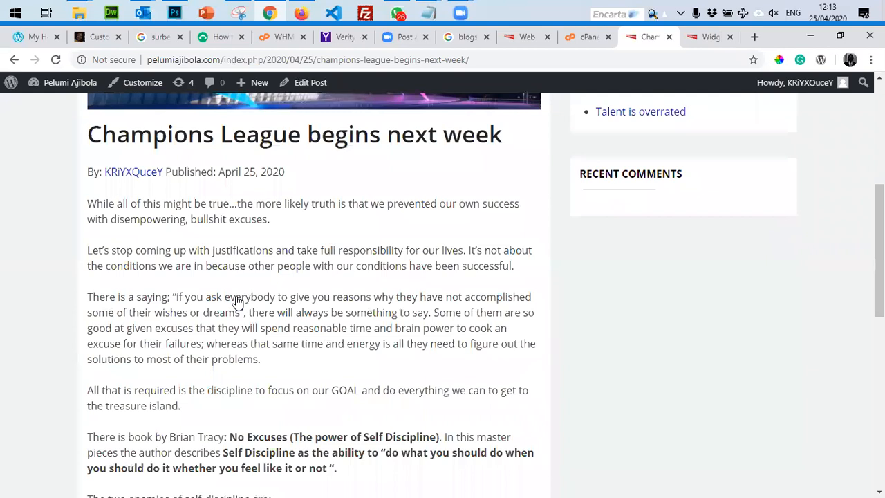
{"action": "scroll", "coordinate": [237, 302], "scroll_direction": "down", "scroll_amount": 8}
{"action": "scroll", "coordinate": [235, 302], "scroll_direction": "up", "scroll_amount": 4}
{"action": "scroll", "coordinate": [235, 373], "scroll_direction": "down", "scroll_amount": 3}
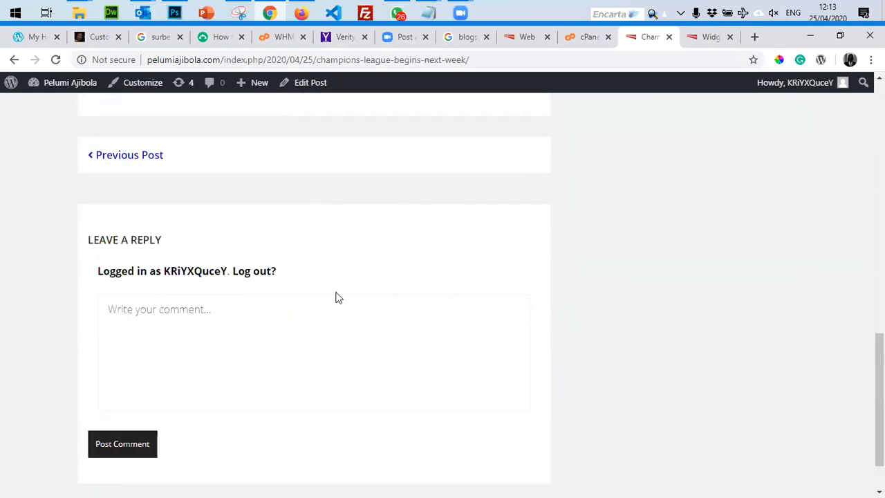
Post the test comment 'asgasbg sdfl sfdblsd flsdfb sd;f sdfbsdfb' on the Champions League post.
{"action": "left_click", "coordinate": [167, 312]}
{"action": "type", "text": "asgasbg sdfl sfdblsd flsdfb sd;f sdfbsdfb"}
{"action": "left_click", "coordinate": [130, 446]}
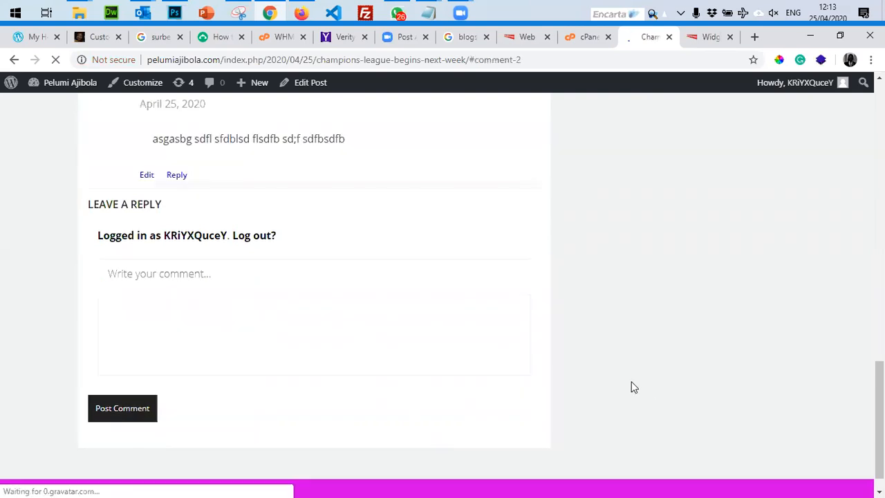
{"action": "scroll", "coordinate": [634, 387], "scroll_direction": "up", "scroll_amount": 6}
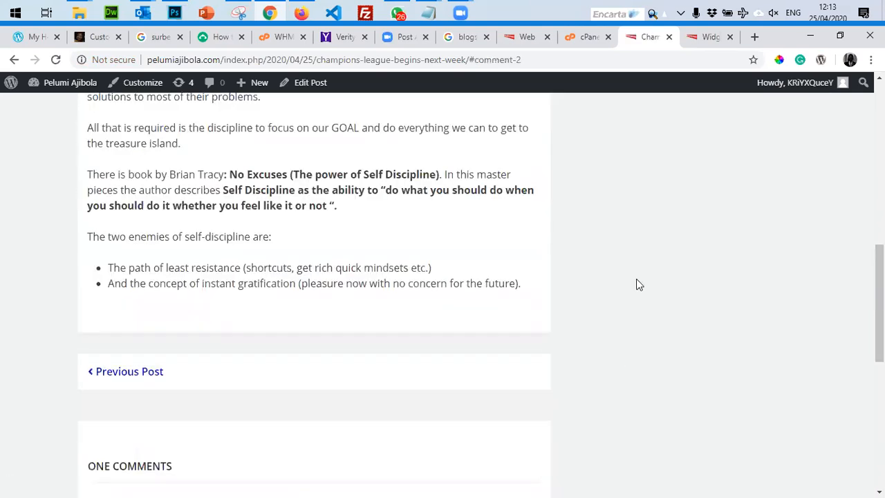
{"action": "scroll", "coordinate": [637, 348], "scroll_direction": "down", "scroll_amount": 2}
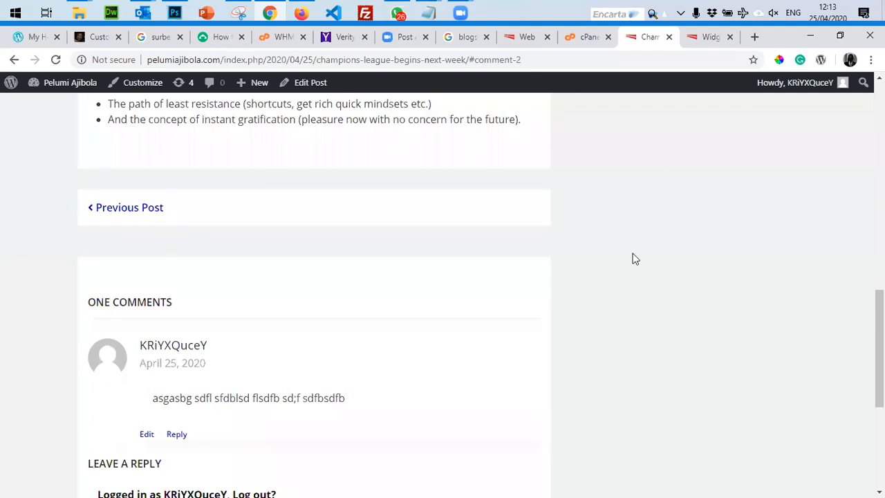
{"action": "scroll", "coordinate": [633, 256], "scroll_direction": "up", "scroll_amount": 8}
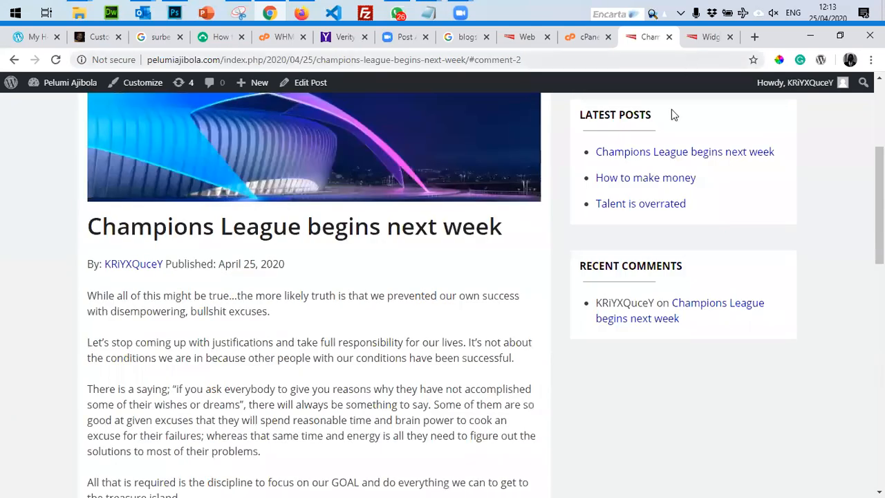
{"action": "scroll", "coordinate": [582, 310], "scroll_direction": "up", "scroll_amount": 3}
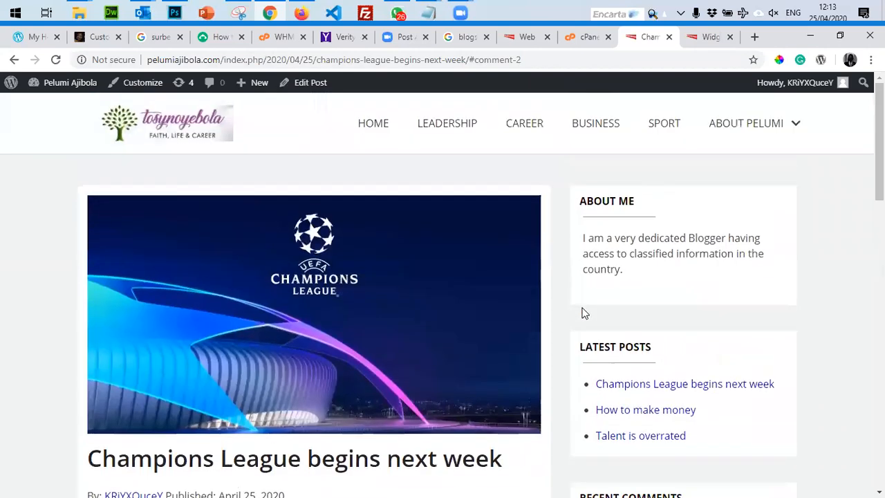
{"action": "scroll", "coordinate": [567, 285], "scroll_direction": "down", "scroll_amount": 12}
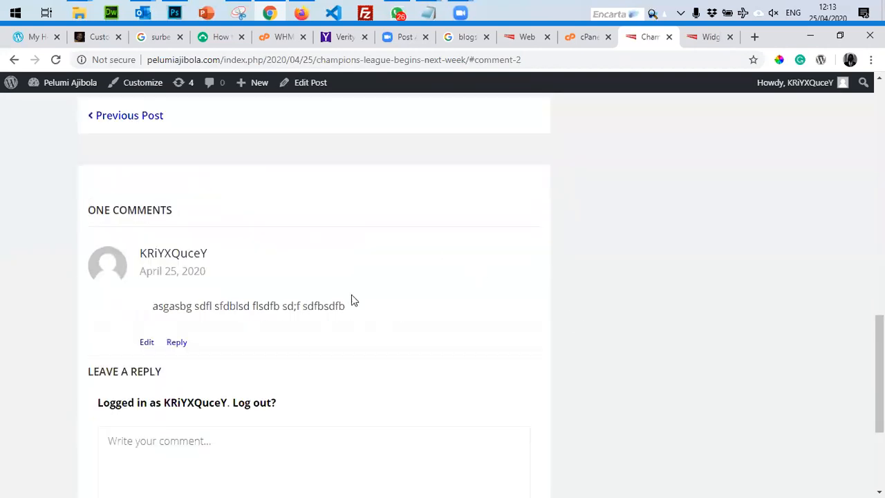
{"action": "scroll", "coordinate": [299, 277], "scroll_direction": "up", "scroll_amount": 12}
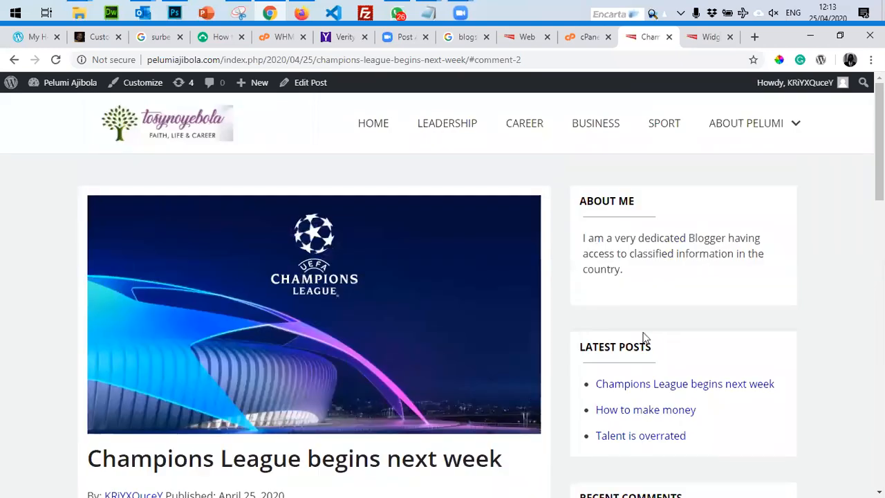
{"action": "scroll", "coordinate": [643, 339], "scroll_direction": "down", "scroll_amount": 4}
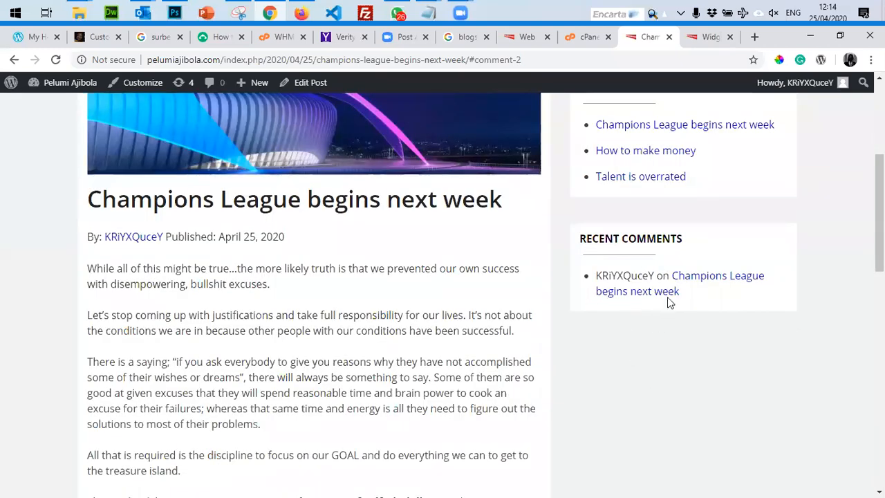
{"action": "scroll", "coordinate": [692, 340], "scroll_direction": "up", "scroll_amount": 4}
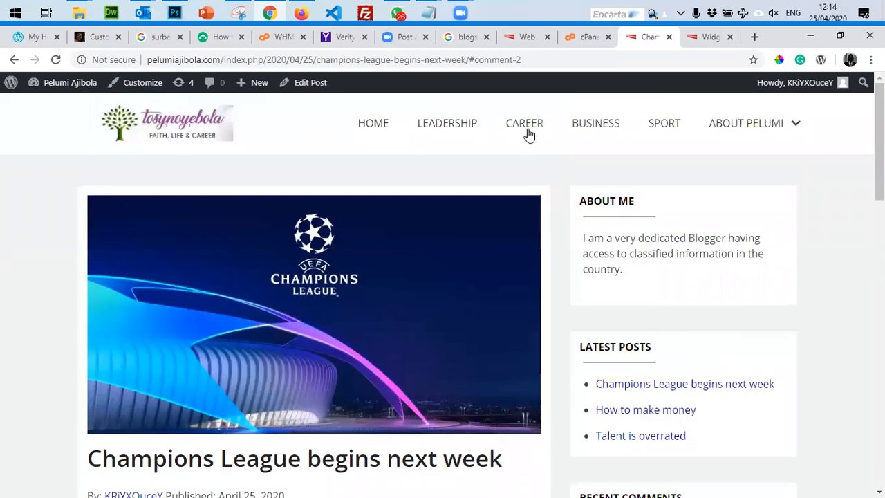
Open the Career category, then copy the site's domain and load it in Firefox.
{"action": "left_click", "coordinate": [527, 134]}
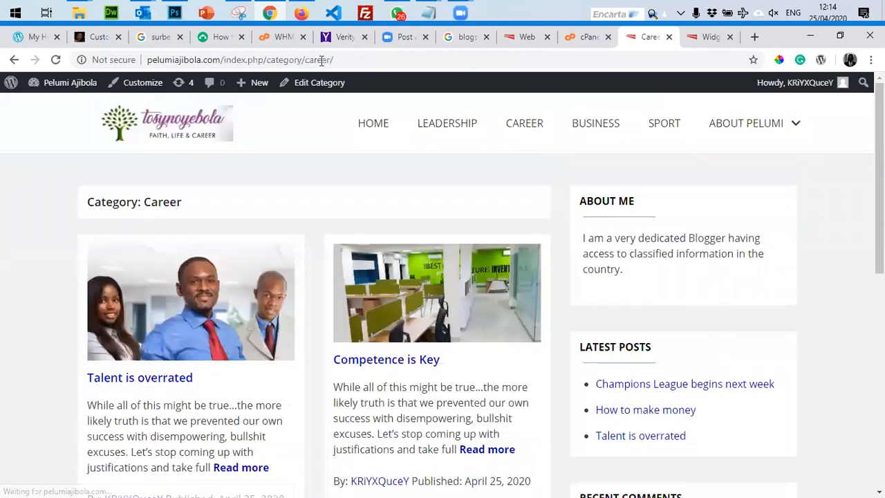
{"action": "left_click", "coordinate": [224, 61]}
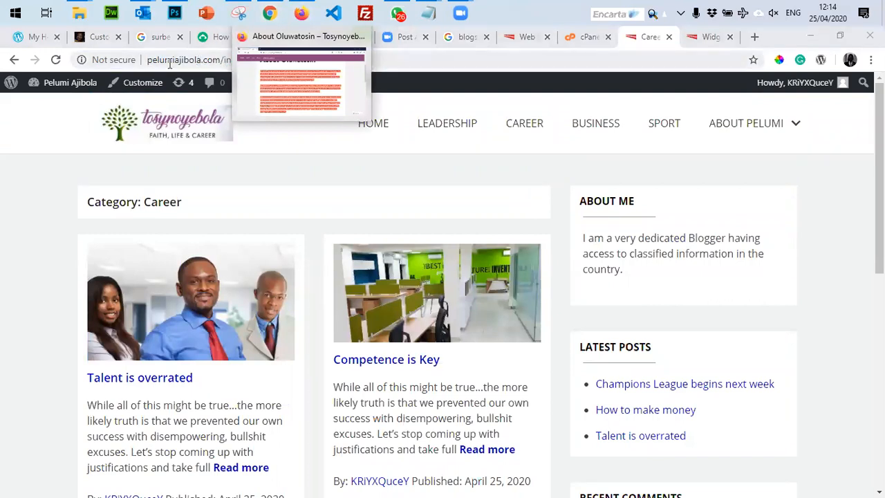
{"action": "left_click", "coordinate": [220, 61]}
{"action": "left_click_drag", "start_coordinate": [219, 59], "coordinate": [220, 60]}
{"action": "key", "text": "ctrl+c"}
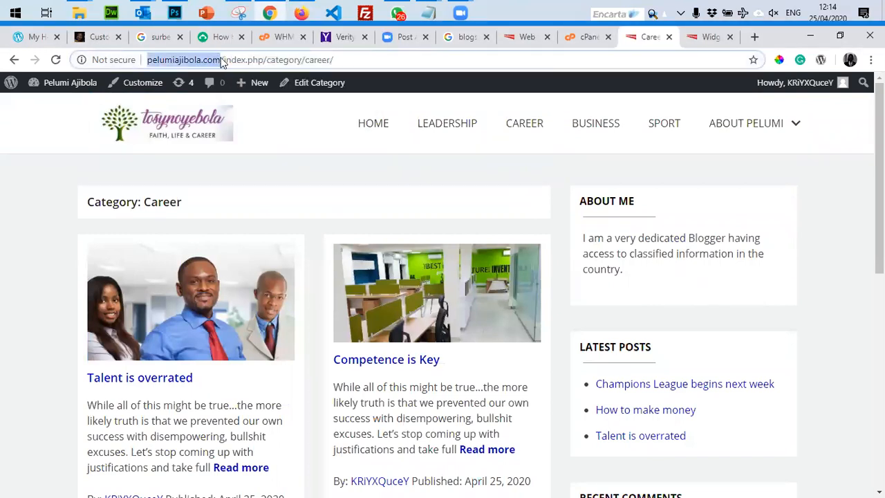
{"action": "left_click", "coordinate": [301, 12]}
{"action": "left_click", "coordinate": [242, 61]}
{"action": "key", "text": "ctrl+v"}
{"action": "key", "text": "Return"}
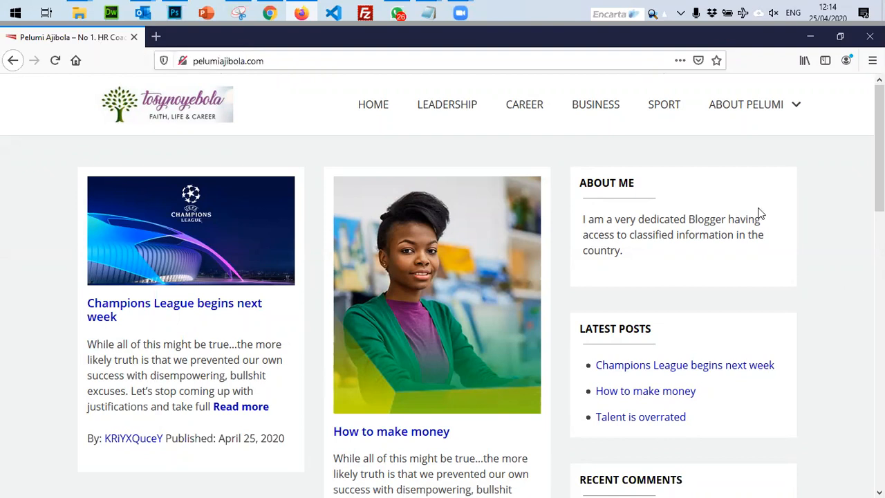
Open 'How to make money' and type the comment 'This your post is very enlightening'.
{"action": "scroll", "coordinate": [629, 311], "scroll_direction": "down", "scroll_amount": 4}
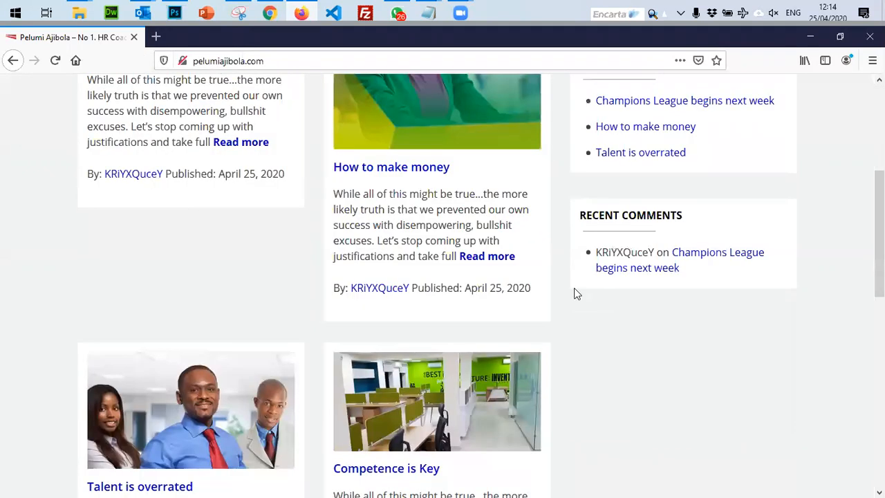
{"action": "left_click", "coordinate": [491, 261]}
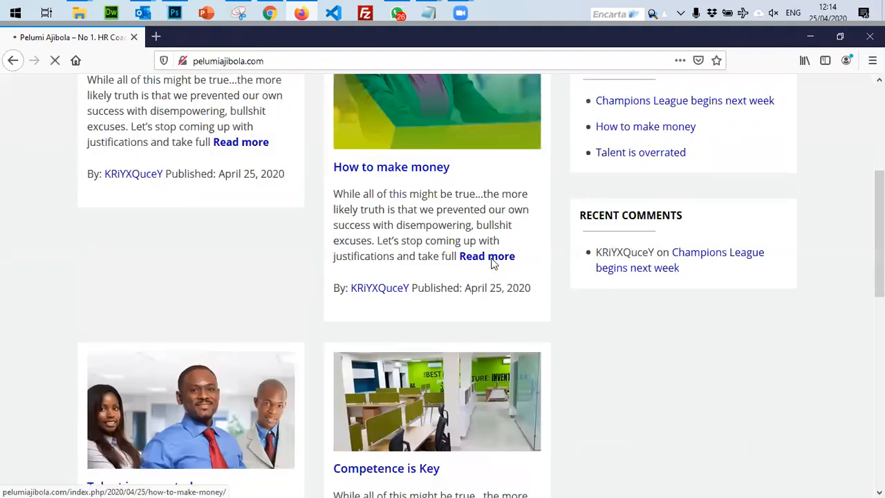
{"action": "scroll", "coordinate": [488, 273], "scroll_direction": "down", "scroll_amount": 5}
{"action": "scroll", "coordinate": [483, 282], "scroll_direction": "down", "scroll_amount": 10}
{"action": "left_click", "coordinate": [159, 294]}
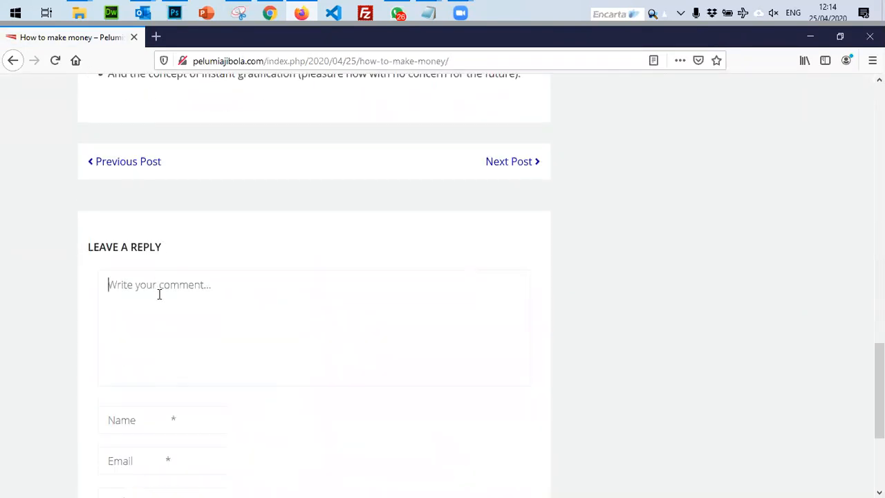
{"action": "type", "text": "This ou"}
{"action": "key", "text": "BackSpace"}
{"action": "key", "text": "BackSpace"}
{"action": "type", "text": "your post is very enli"}
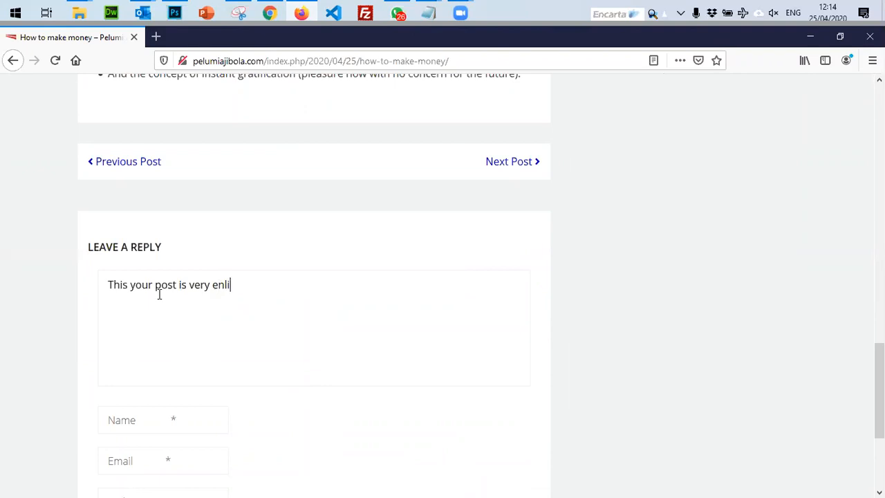
{"action": "type", "text": "ghtening"}
Fill in the commenter's name and e-mail address and submit the comment.
{"action": "scroll", "coordinate": [274, 352], "scroll_direction": "down", "scroll_amount": 3}
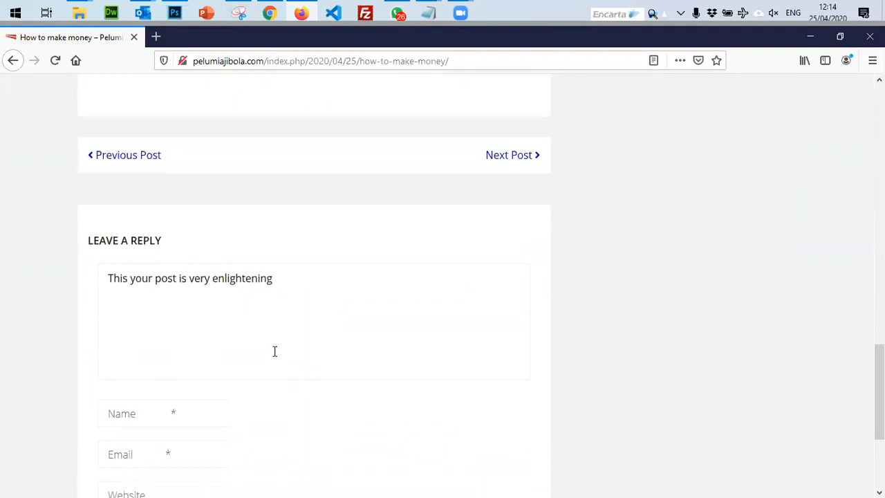
{"action": "left_click", "coordinate": [153, 288]}
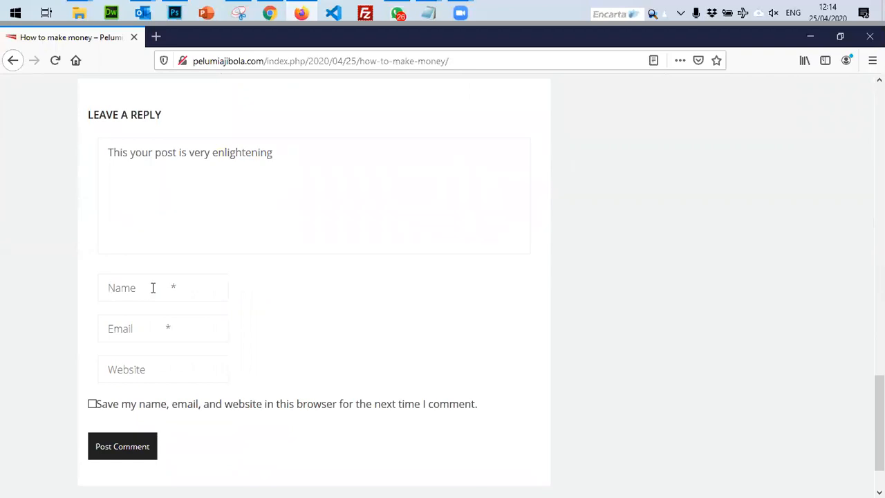
{"action": "type", "text": "Kayode"}
{"action": "left_click", "coordinate": [120, 337]}
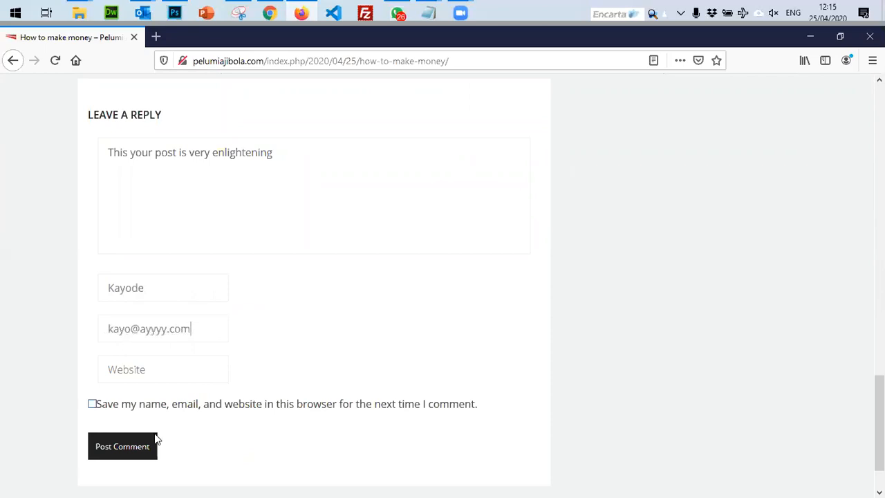
{"action": "left_click", "coordinate": [139, 449]}
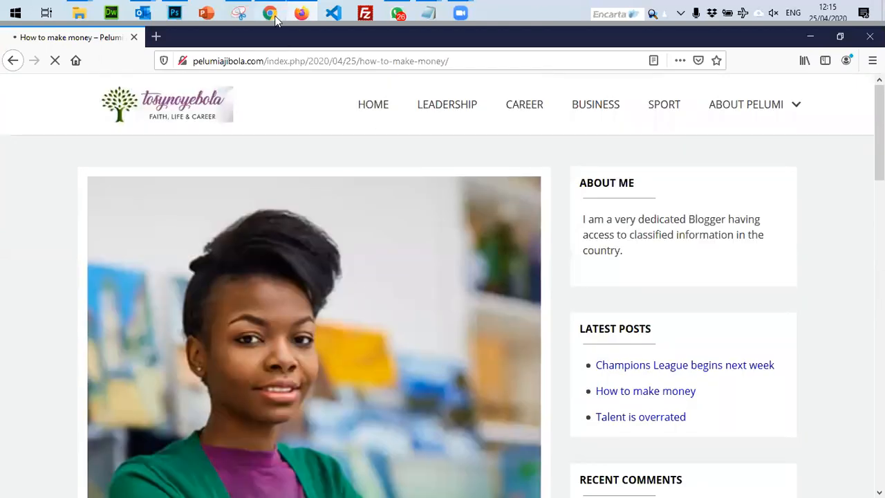
In Chrome's admin Comments list, approve the pending 'very enlightening' comment.
{"action": "left_click", "coordinate": [273, 10]}
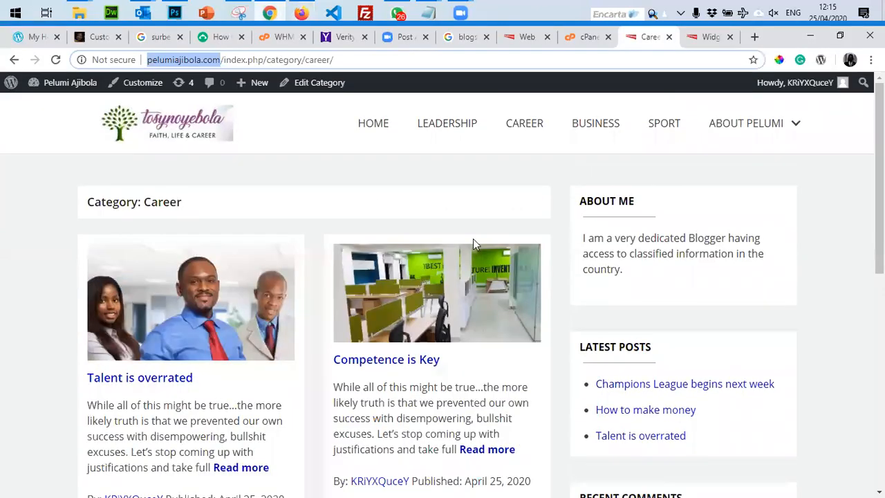
{"action": "mouse_move", "coordinate": [35, 93]}
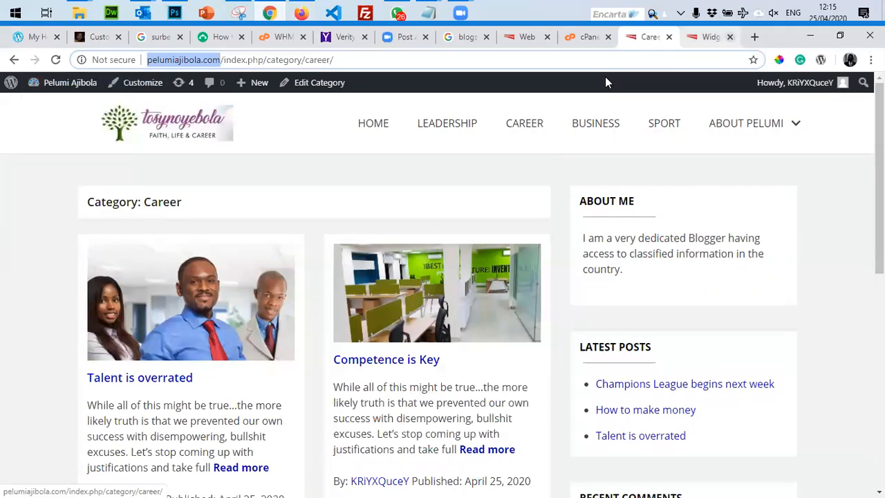
{"action": "left_click", "coordinate": [709, 36]}
{"action": "left_click", "coordinate": [31, 138]}
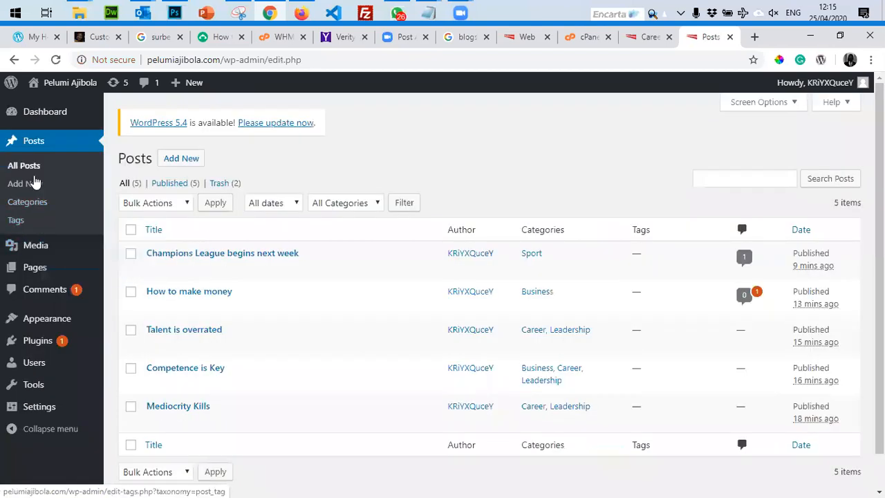
{"action": "left_click", "coordinate": [34, 294]}
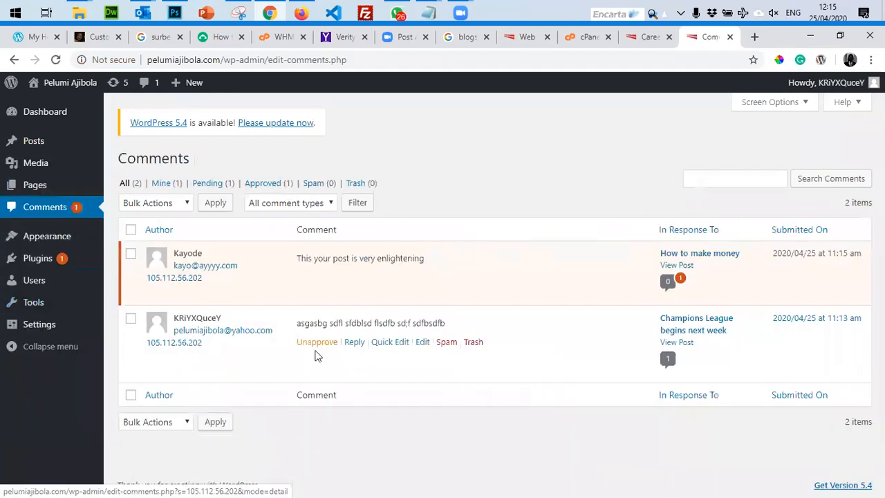
{"action": "mouse_move", "coordinate": [328, 271]}
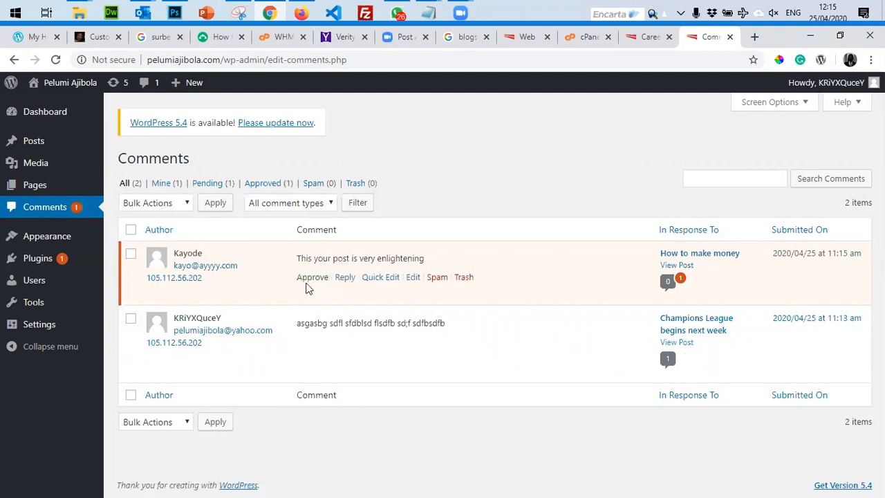
{"action": "left_click", "coordinate": [312, 278]}
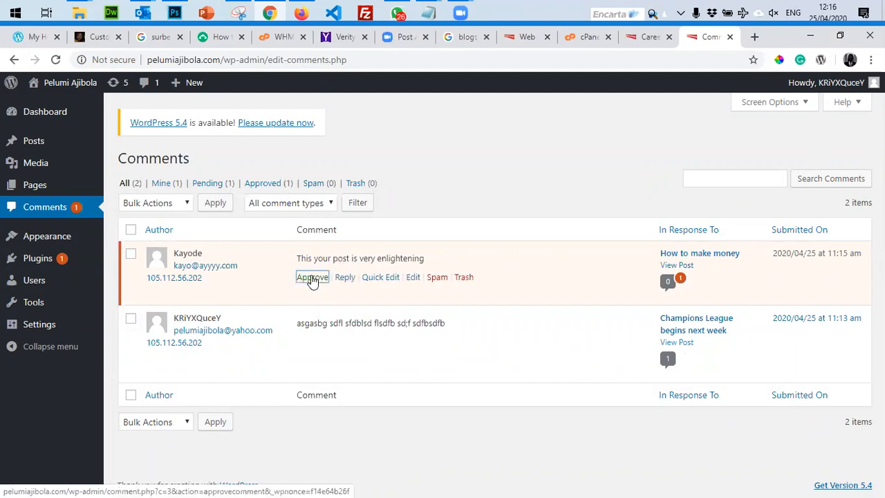
Reload the Career category page in Chrome to see the approved comment under Recent Comments.
{"action": "left_click", "coordinate": [649, 37]}
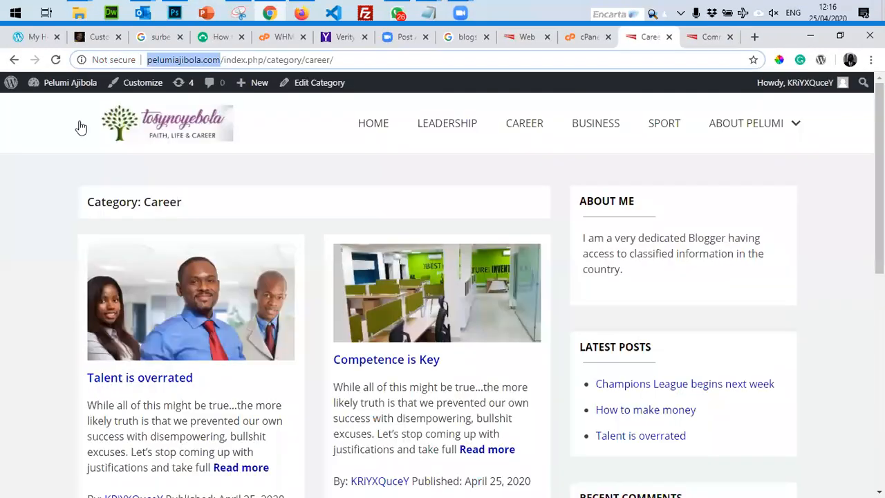
{"action": "scroll", "coordinate": [599, 349], "scroll_direction": "down", "scroll_amount": 5}
{"action": "scroll", "coordinate": [599, 349], "scroll_direction": "up", "scroll_amount": 3}
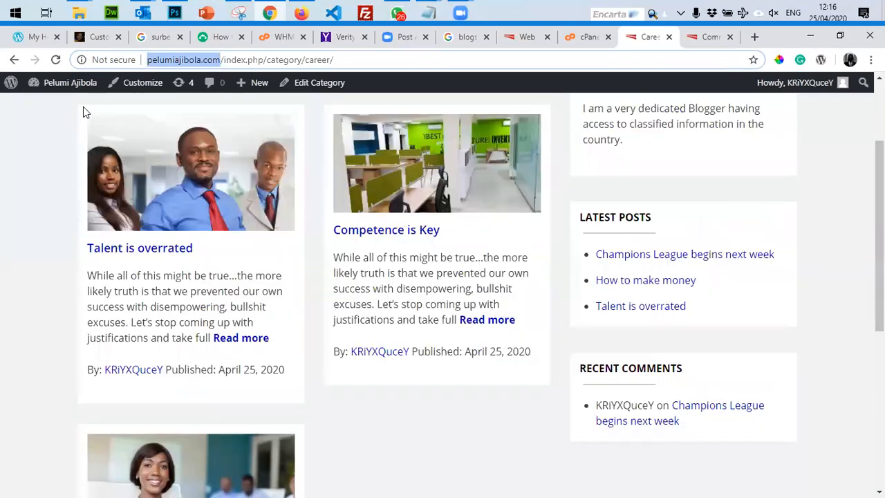
{"action": "left_click", "coordinate": [55, 59]}
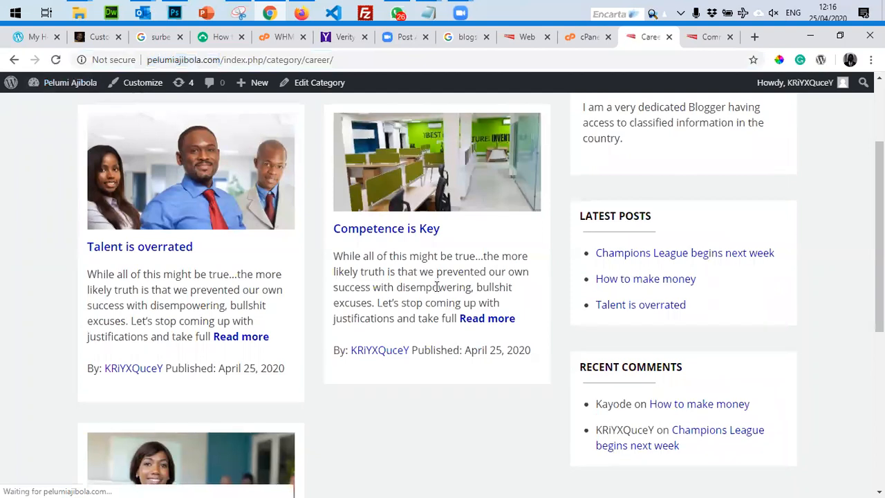
{"action": "scroll", "coordinate": [437, 290], "scroll_direction": "down", "scroll_amount": 2}
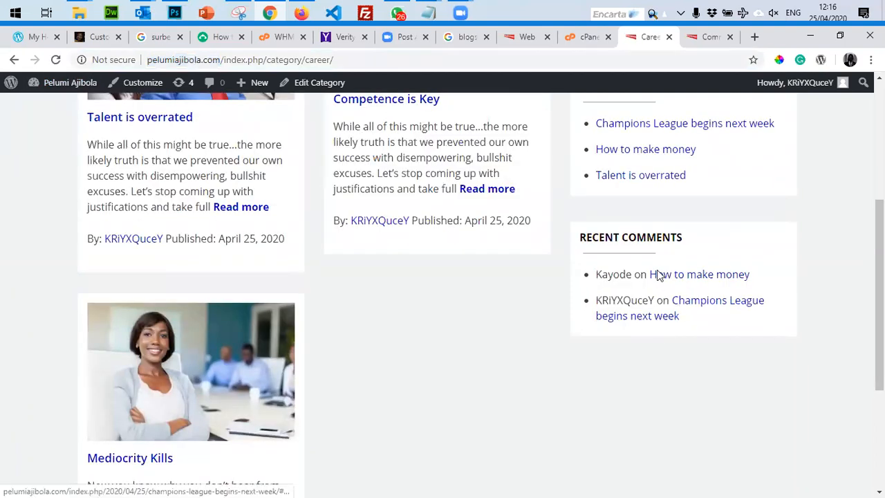
{"action": "scroll", "coordinate": [674, 315], "scroll_direction": "up", "scroll_amount": 4}
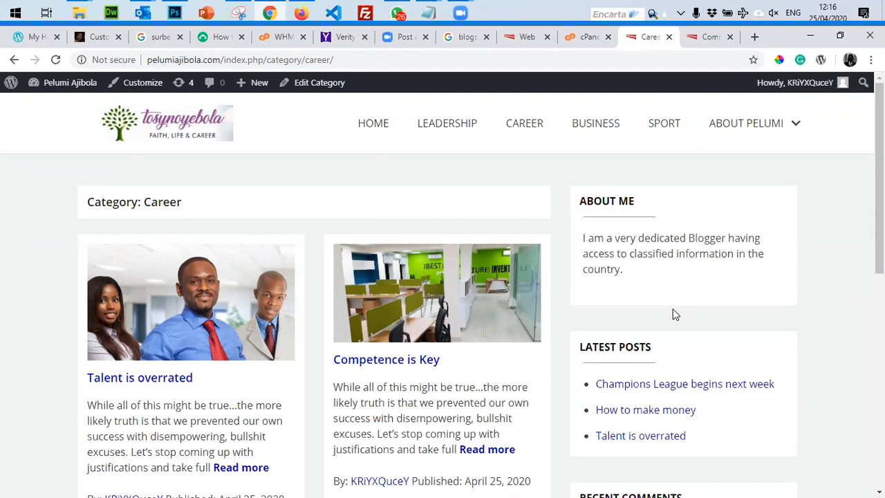
In Firefox, go to the blog home page and scroll through its sidebar.
{"action": "left_click", "coordinate": [301, 12]}
{"action": "scroll", "coordinate": [412, 206], "scroll_direction": "up", "scroll_amount": 15}
{"action": "left_click", "coordinate": [154, 91]}
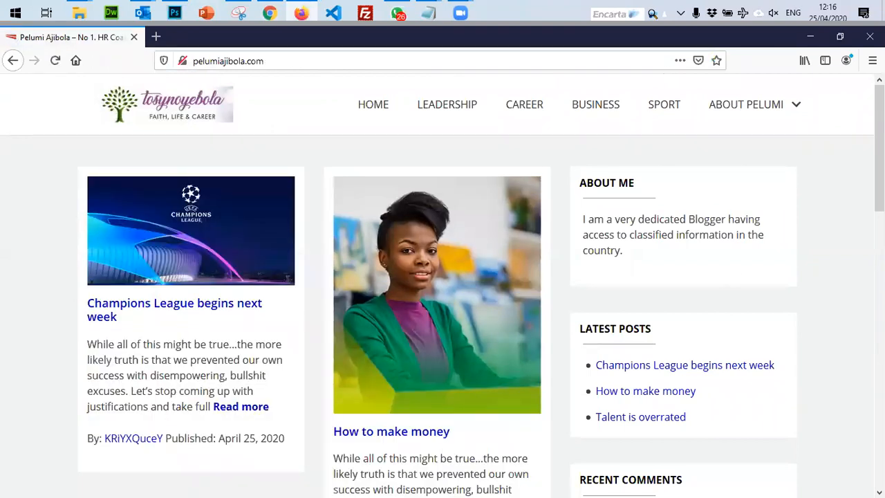
{"action": "scroll", "coordinate": [443, 285], "scroll_direction": "down", "scroll_amount": 3}
{"action": "scroll", "coordinate": [443, 285], "scroll_direction": "down", "scroll_amount": 3}
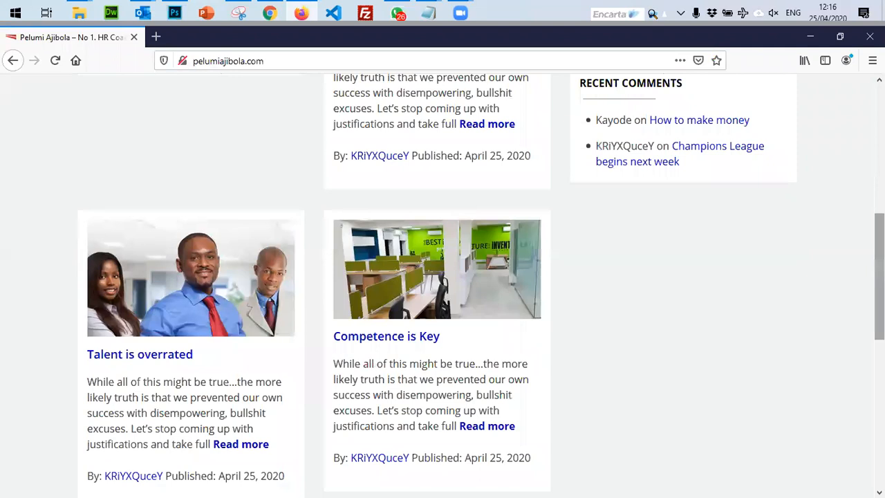
{"action": "scroll", "coordinate": [443, 285], "scroll_direction": "down", "scroll_amount": 4}
{"action": "scroll", "coordinate": [443, 285], "scroll_direction": "down", "scroll_amount": 3}
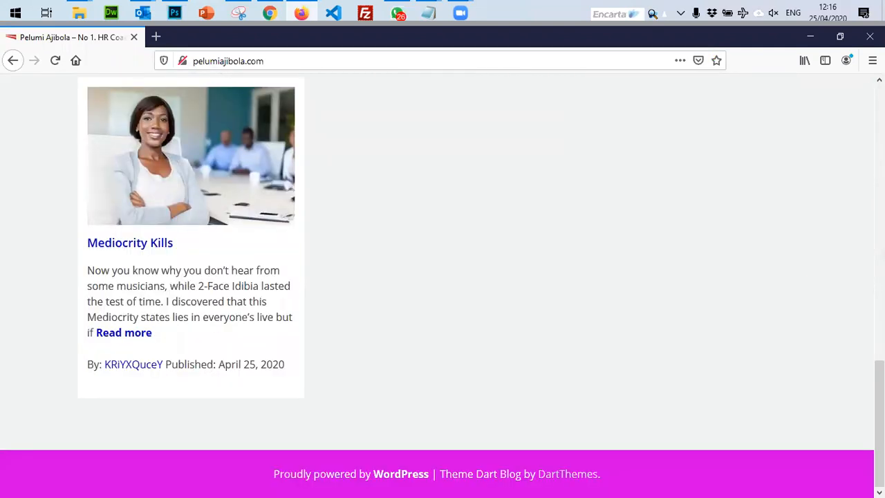
{"action": "scroll", "coordinate": [780, 350], "scroll_direction": "up", "scroll_amount": 12}
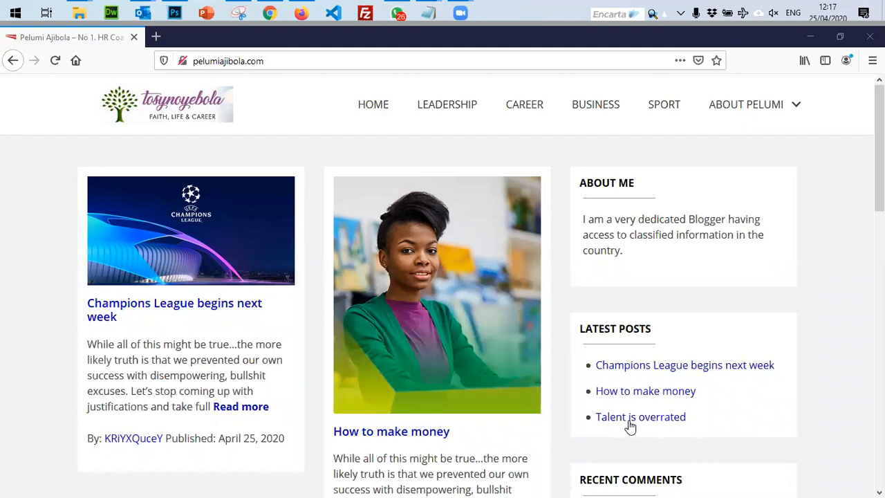
{"action": "left_click", "coordinate": [18, 269]}
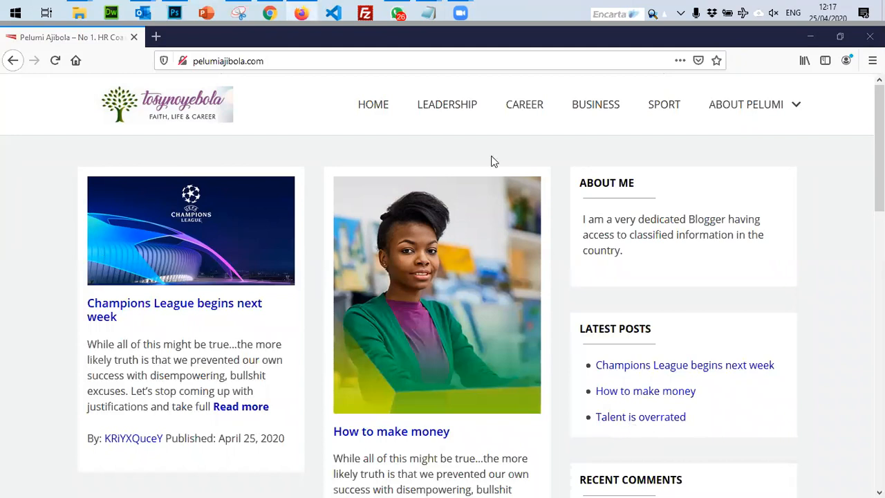
{"action": "left_click_drag", "start_coordinate": [880, 138], "coordinate": [880, 138]}
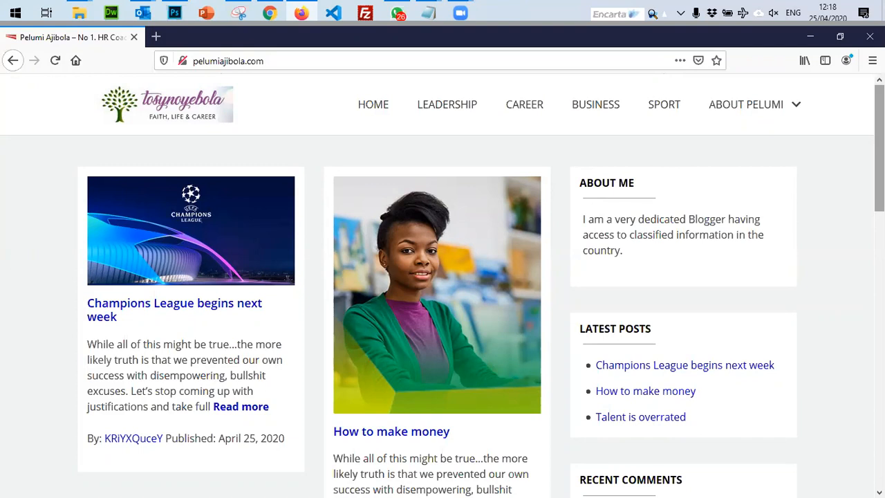
{"action": "mouse_move", "coordinate": [828, 6]}
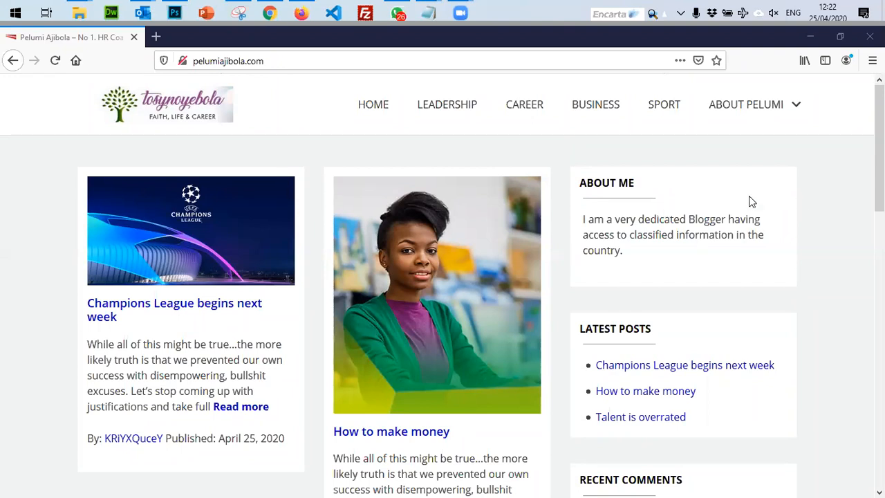
Minimize Firefox, scroll the Career category page in Chrome, then open the Comments admin page.
{"action": "left_click", "coordinate": [810, 37]}
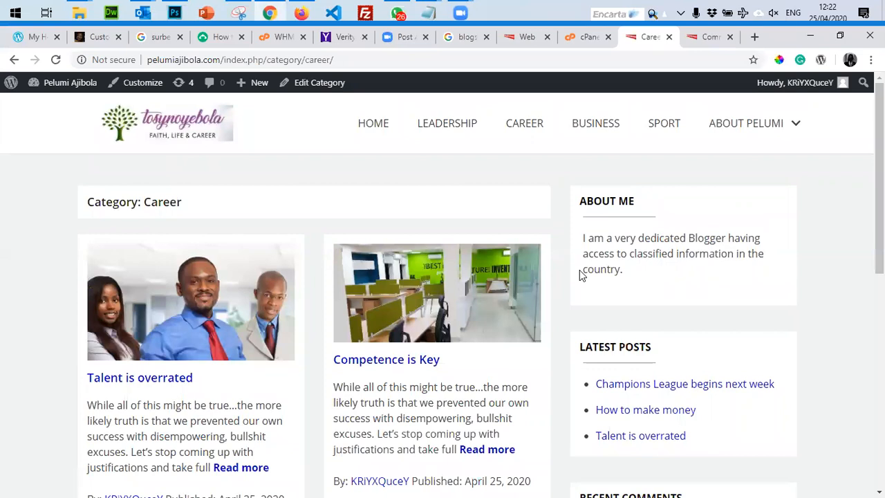
{"action": "scroll", "coordinate": [553, 386], "scroll_direction": "down", "scroll_amount": 3}
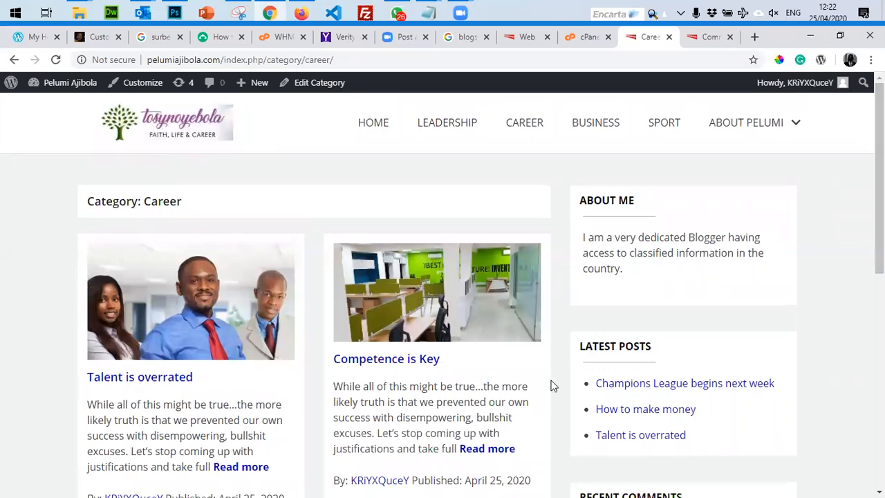
{"action": "scroll", "coordinate": [553, 386], "scroll_direction": "down", "scroll_amount": 4}
{"action": "scroll", "coordinate": [553, 385], "scroll_direction": "up", "scroll_amount": 7}
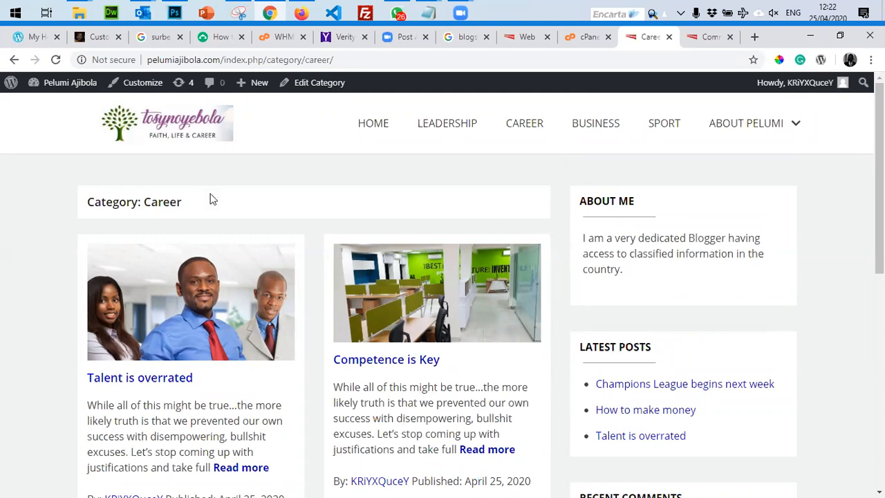
{"action": "left_click", "coordinate": [684, 44]}
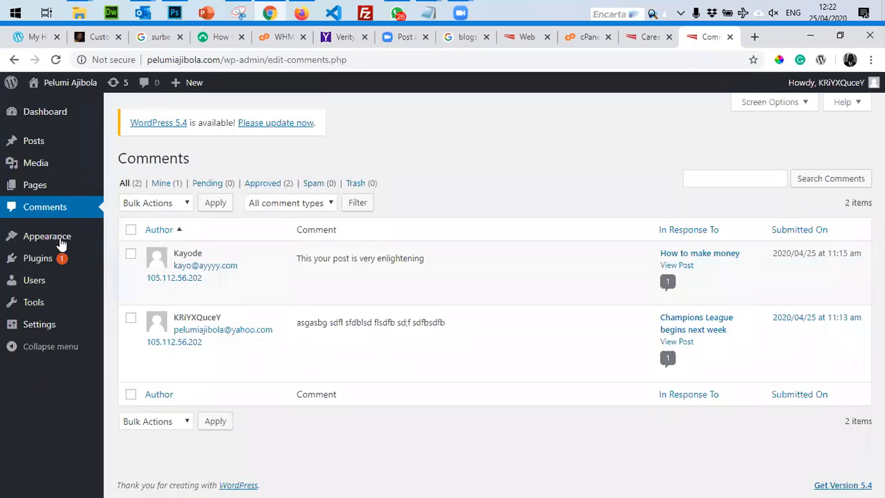
Go to All Posts and open the 'Champions League begins next week' post.
{"action": "mouse_move", "coordinate": [60, 244]}
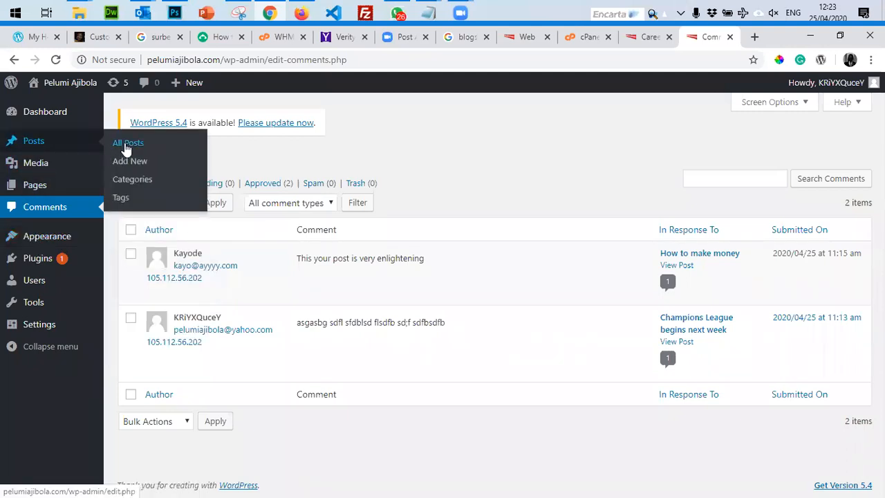
{"action": "left_click", "coordinate": [126, 147]}
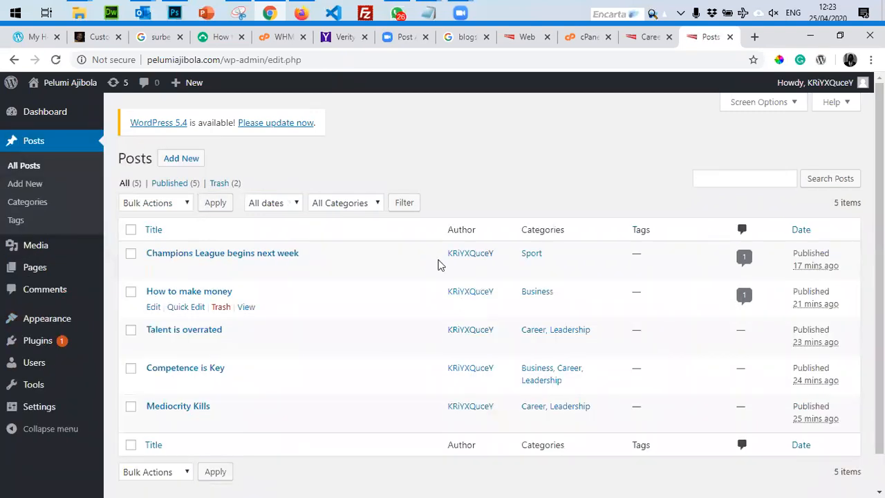
{"action": "left_click", "coordinate": [153, 269]}
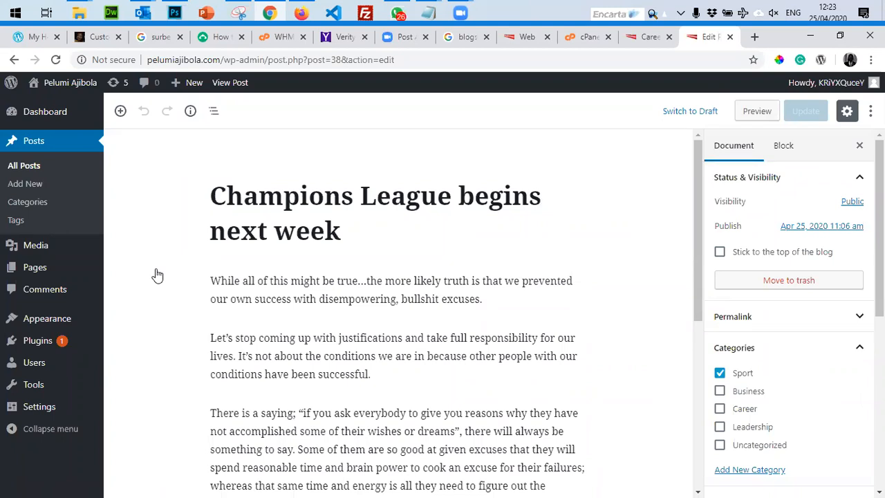
Load YouTube in a new browser tab, then return to the WordPress post editor tab.
{"action": "left_click", "coordinate": [754, 38]}
{"action": "type", "text": "youtube.com"}
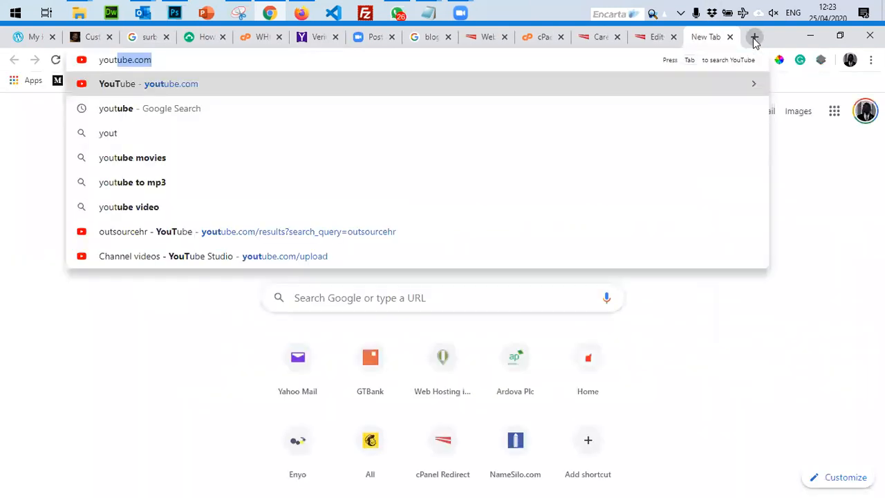
{"action": "key", "text": "Return"}
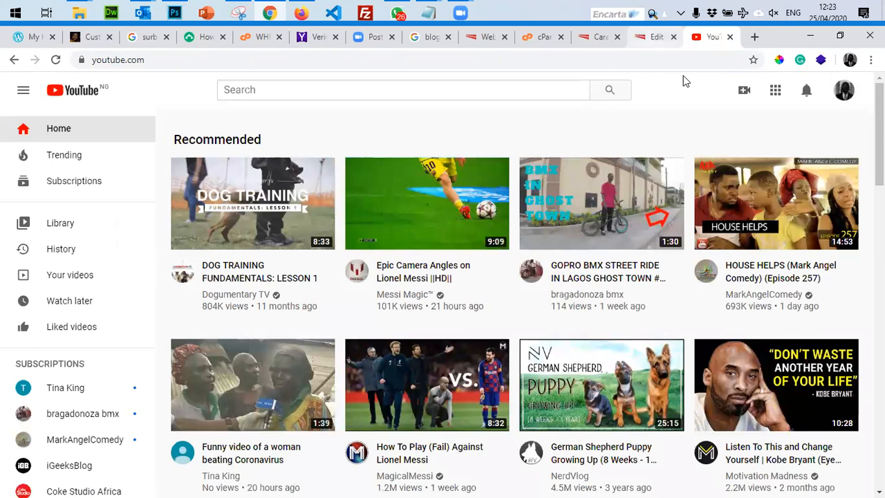
{"action": "key", "text": "ctrl+shift+Tab"}
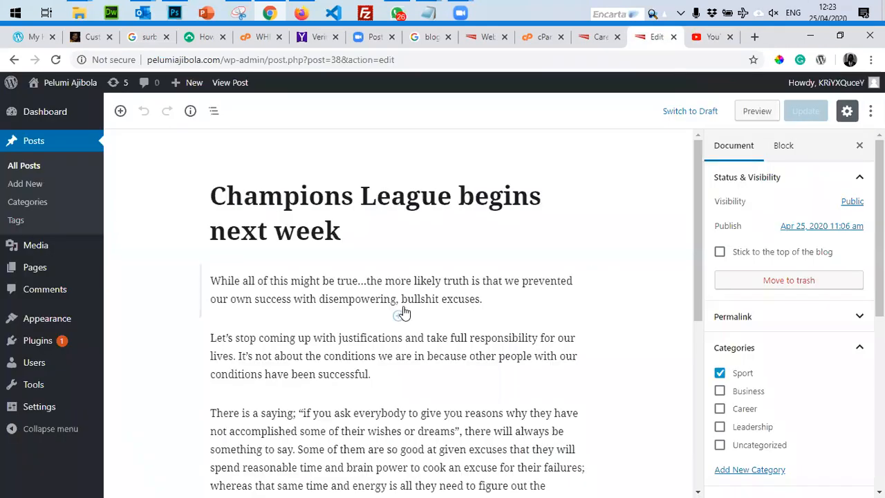
Add an empty paragraph after the 'successful.' paragraph and check its block actions and outline.
{"action": "left_click", "coordinate": [390, 374]}
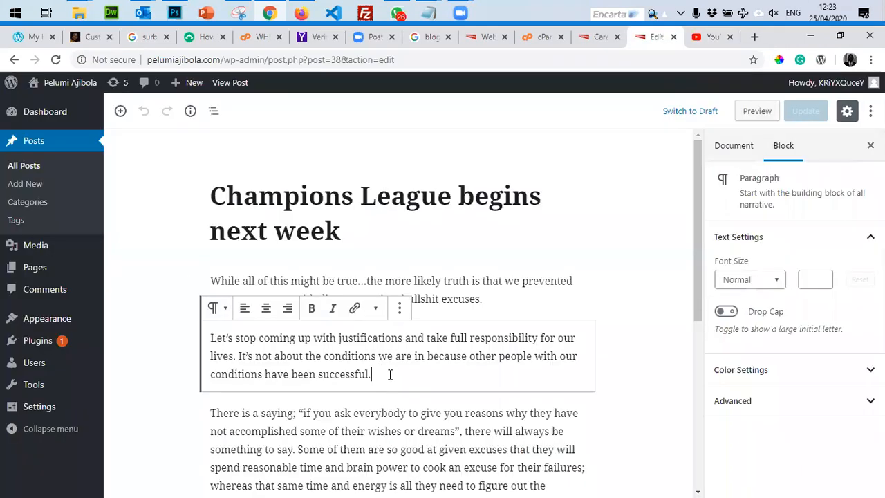
{"action": "key", "text": "Return"}
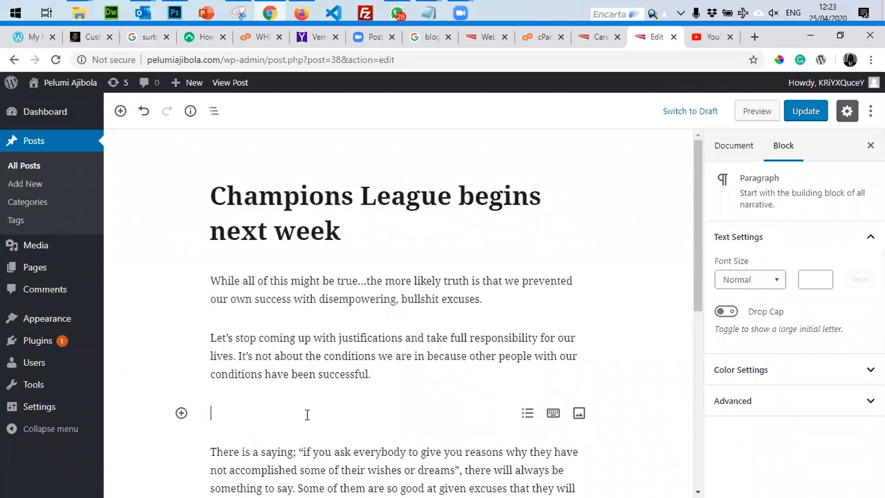
{"action": "left_click", "coordinate": [395, 367]}
{"action": "left_click", "coordinate": [401, 308]}
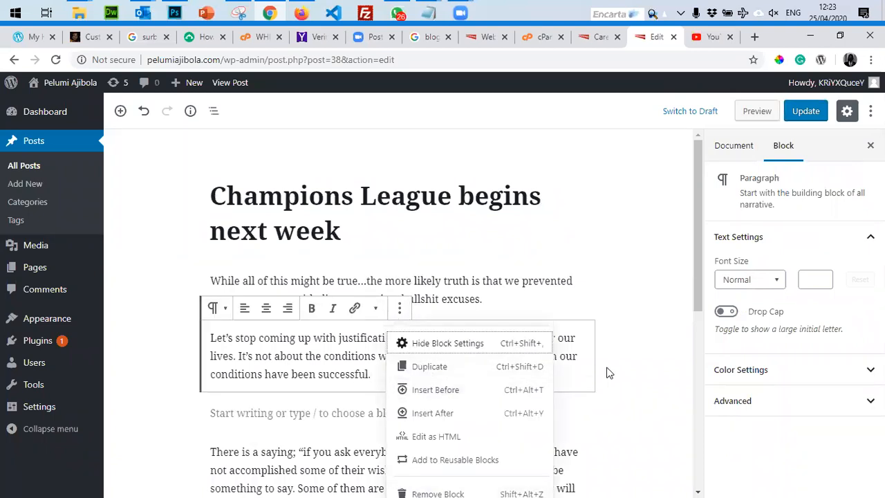
{"action": "left_click", "coordinate": [417, 257]}
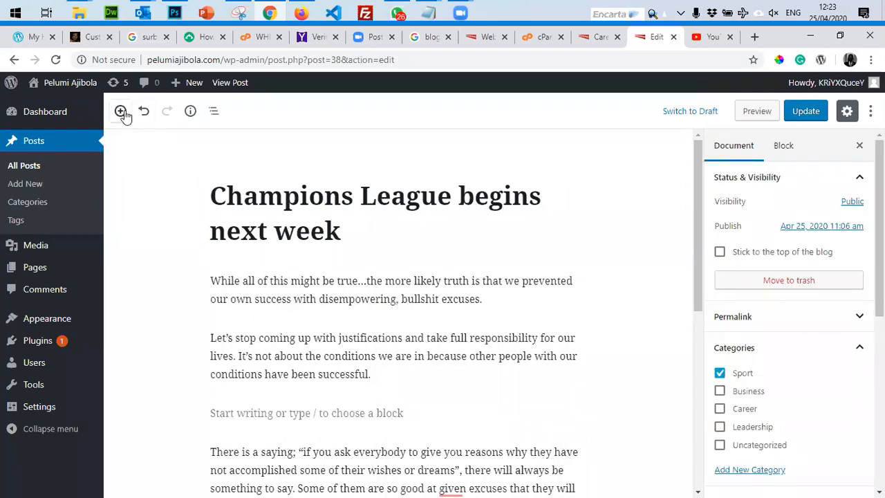
{"action": "left_click", "coordinate": [213, 112]}
{"action": "left_click", "coordinate": [213, 112]}
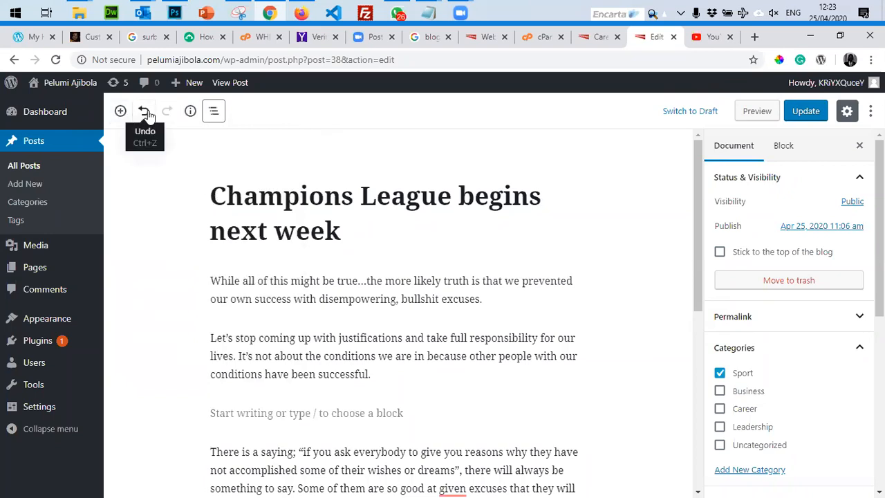
Insert another empty block below 'successful.' and turn it into a bulleted list.
{"action": "scroll", "coordinate": [515, 308], "scroll_direction": "down", "scroll_amount": 5}
{"action": "scroll", "coordinate": [505, 308], "scroll_direction": "up", "scroll_amount": 3}
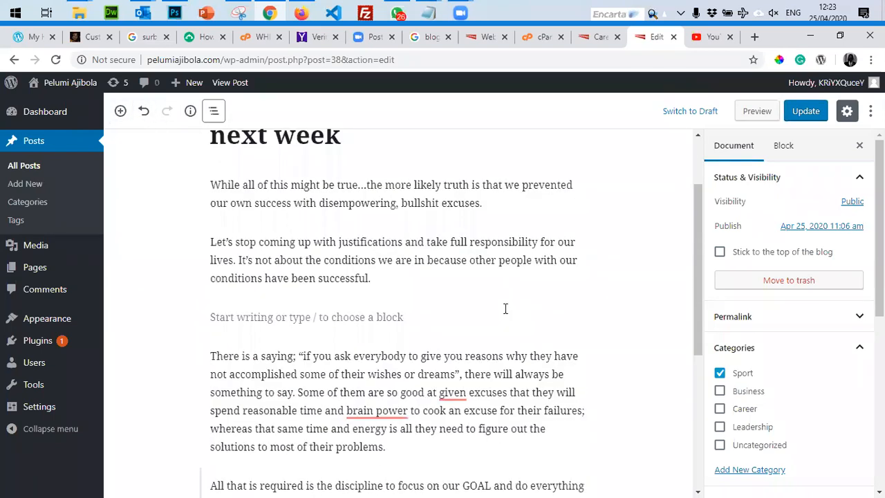
{"action": "scroll", "coordinate": [505, 309], "scroll_direction": "up", "scroll_amount": 1}
{"action": "left_click", "coordinate": [414, 348]}
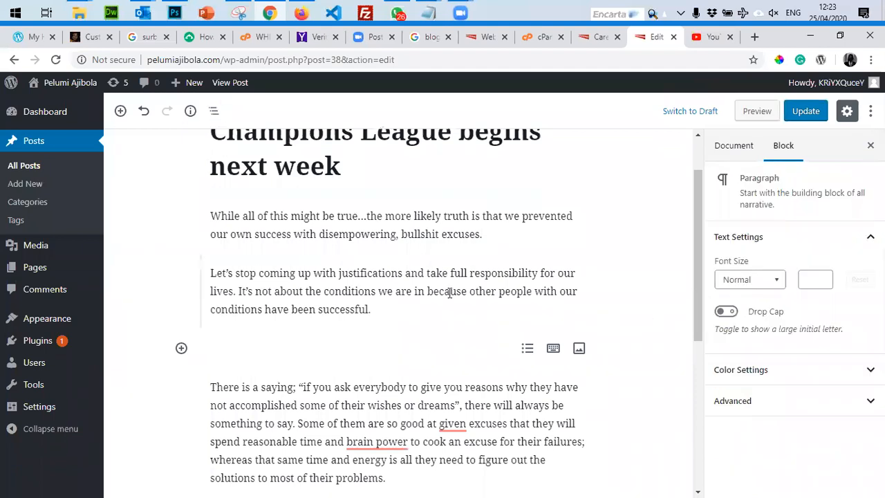
{"action": "left_click", "coordinate": [411, 308]}
{"action": "key", "text": "Return"}
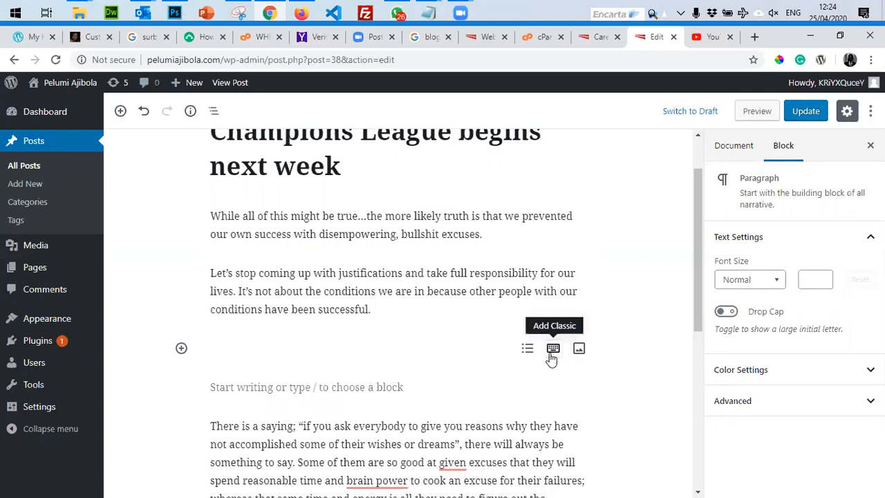
{"action": "left_click", "coordinate": [527, 350]}
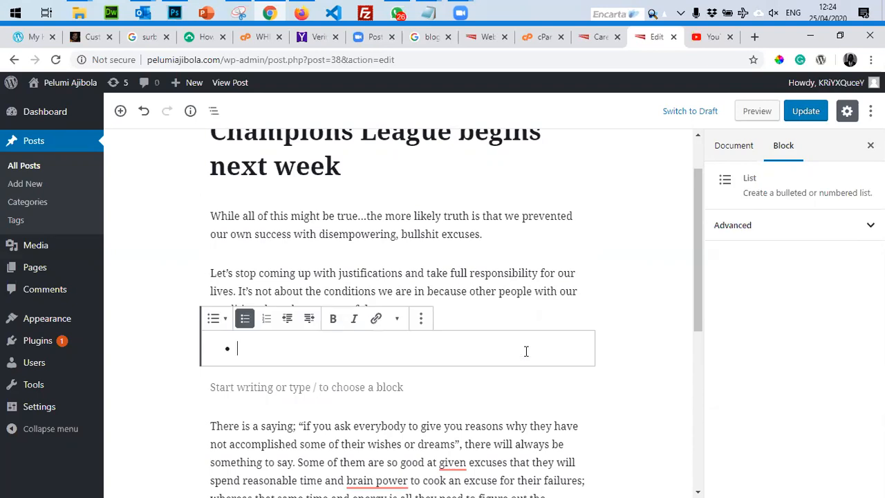
{"action": "left_click", "coordinate": [421, 320]}
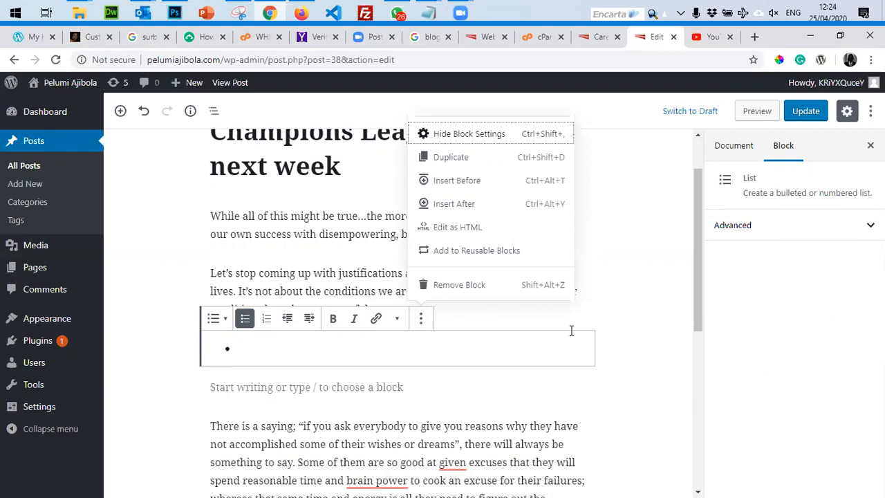
{"action": "left_click", "coordinate": [625, 277]}
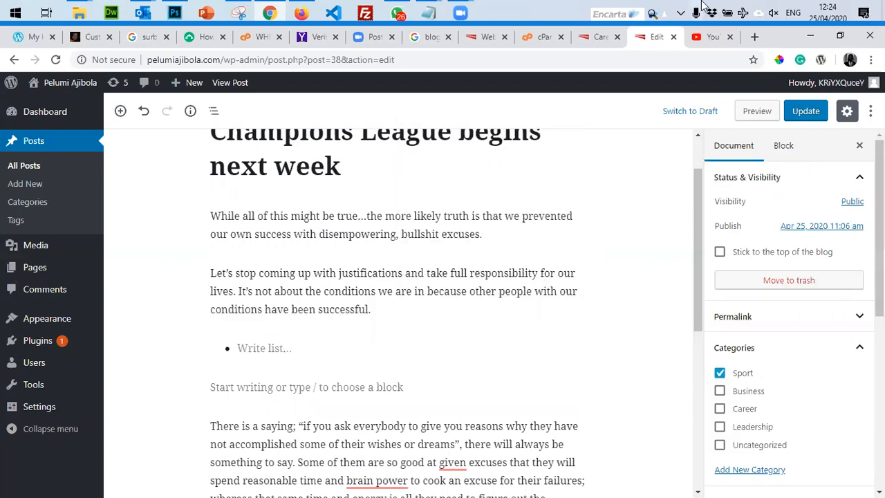
{"action": "left_click", "coordinate": [708, 37]}
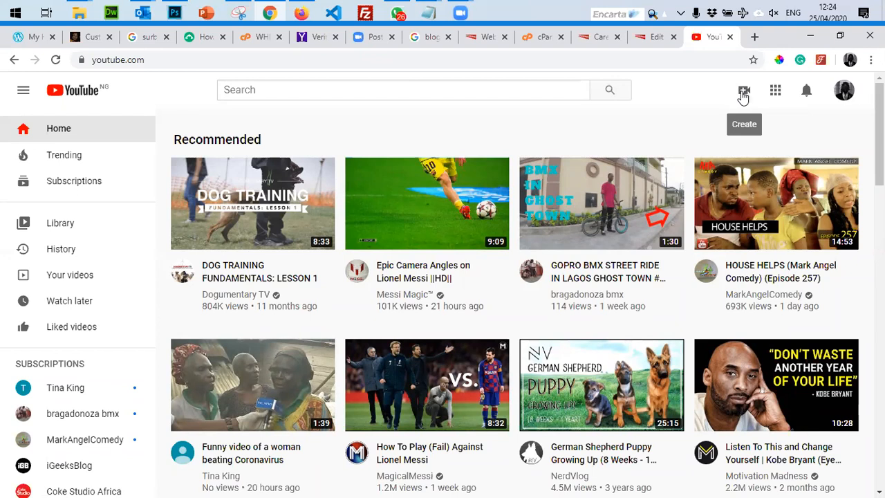
Play HOUSE HELPS episode 257, skip the ad and Premium offer, and show its share options.
{"action": "left_click", "coordinate": [744, 93]}
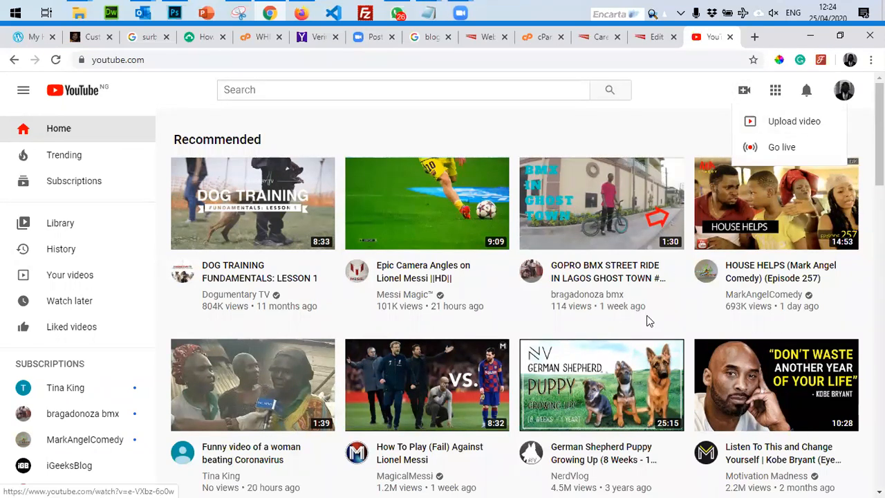
{"action": "left_click", "coordinate": [812, 235]}
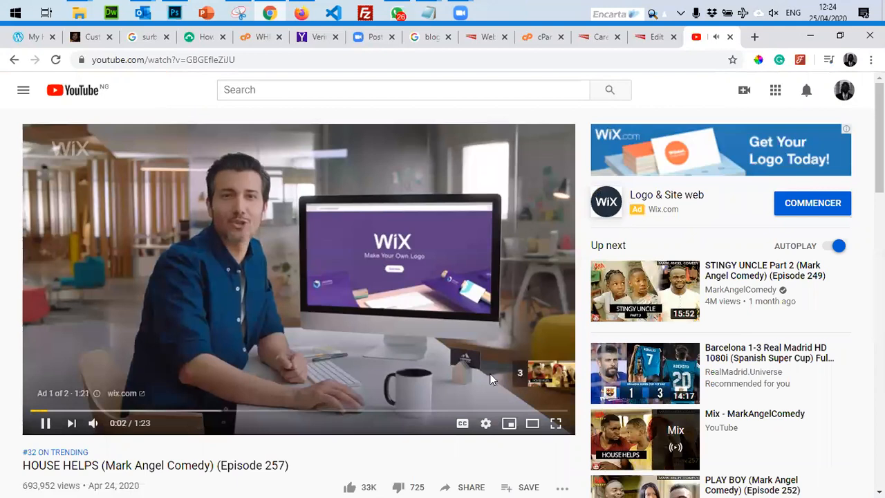
{"action": "left_click", "coordinate": [533, 374]}
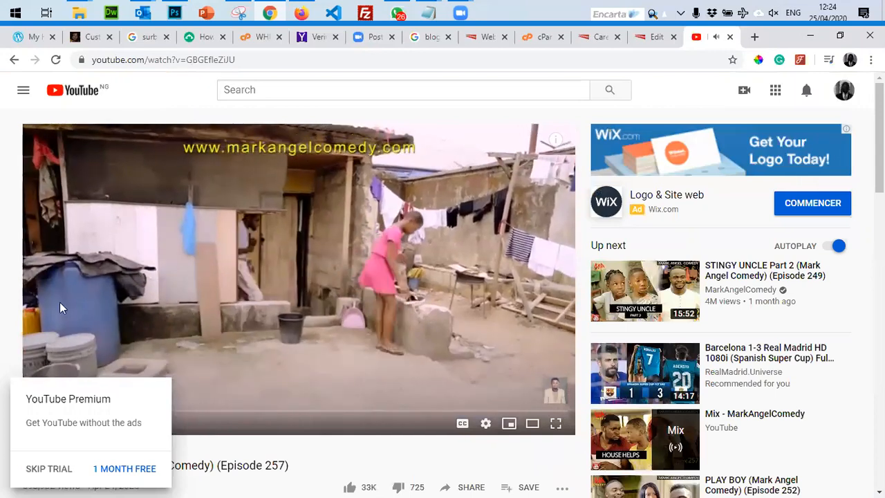
{"action": "double_click", "coordinate": [49, 476]}
{"action": "scroll", "coordinate": [436, 295], "scroll_direction": "down", "scroll_amount": 2}
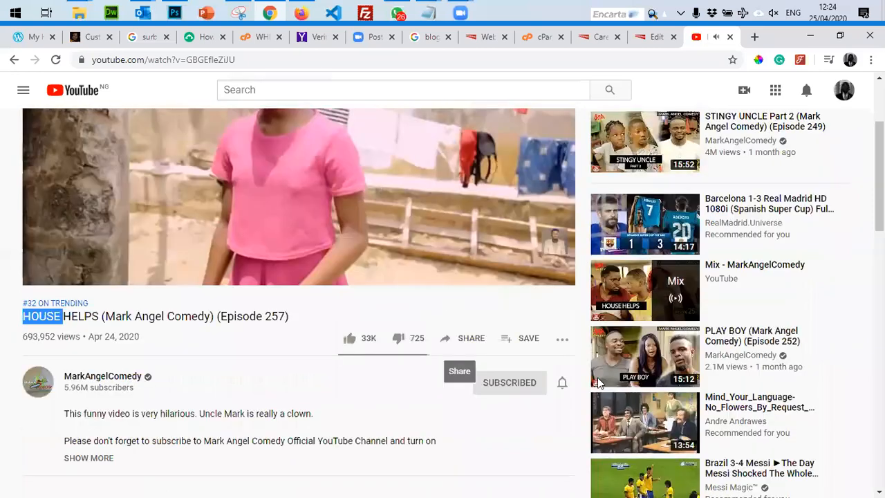
{"action": "left_click", "coordinate": [474, 360]}
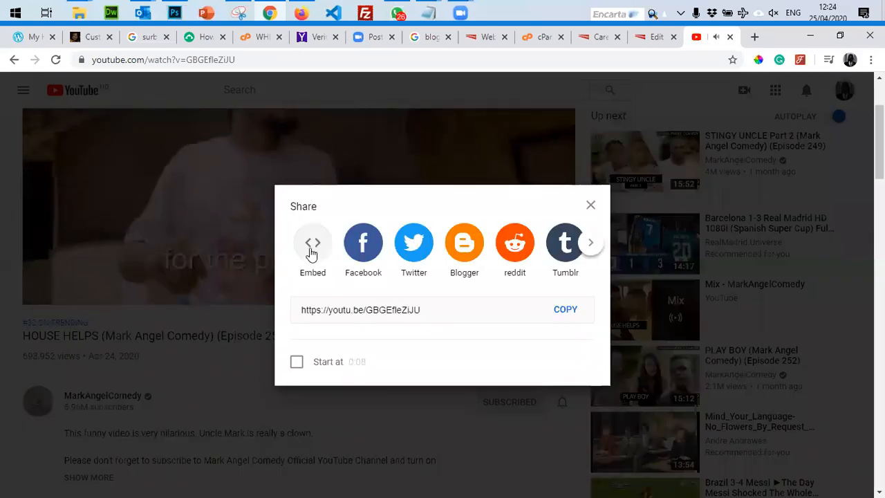
Copy the video's iframe embed code and close the Embed Video window.
{"action": "left_click", "coordinate": [311, 248]}
{"action": "left_click_drag", "start_coordinate": [668, 319], "coordinate": [513, 218]}
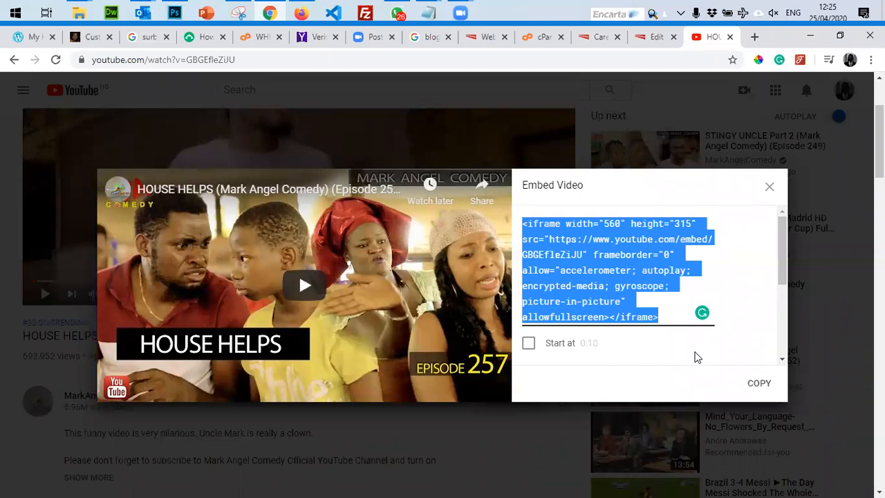
{"action": "right_click", "coordinate": [629, 263]}
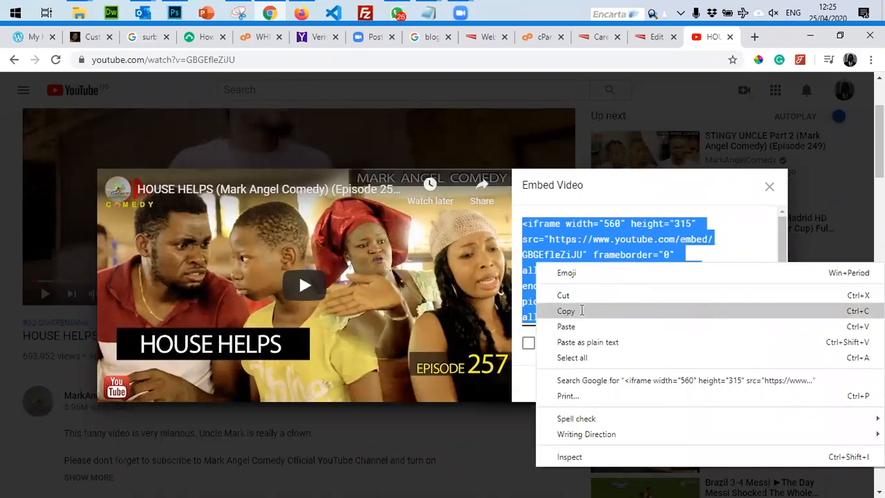
{"action": "left_click", "coordinate": [582, 311]}
{"action": "left_click", "coordinate": [653, 36]}
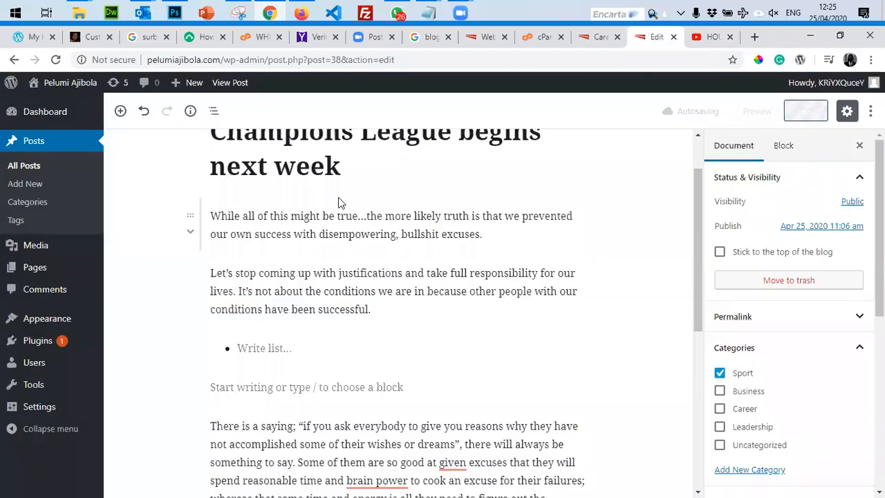
{"action": "scroll", "coordinate": [338, 197], "scroll_direction": "up", "scroll_amount": 1}
{"action": "scroll", "coordinate": [338, 197], "scroll_direction": "down", "scroll_amount": 2}
{"action": "left_click", "coordinate": [707, 37]}
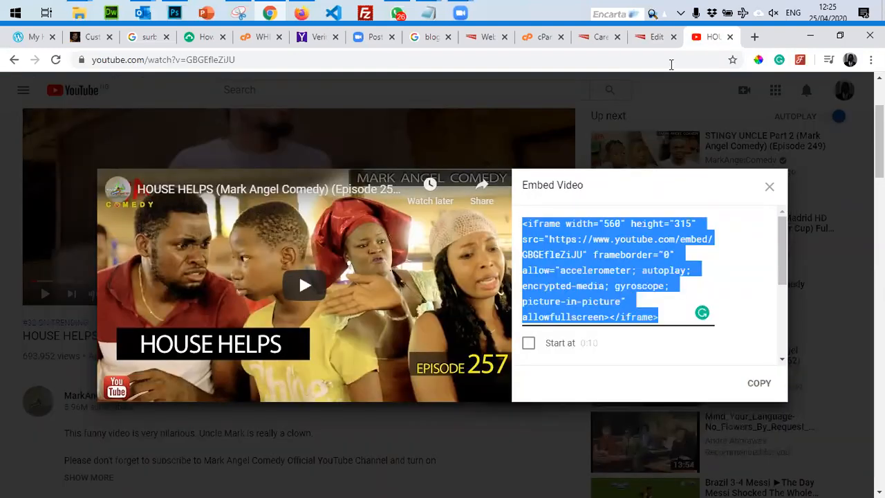
{"action": "left_click", "coordinate": [770, 187]}
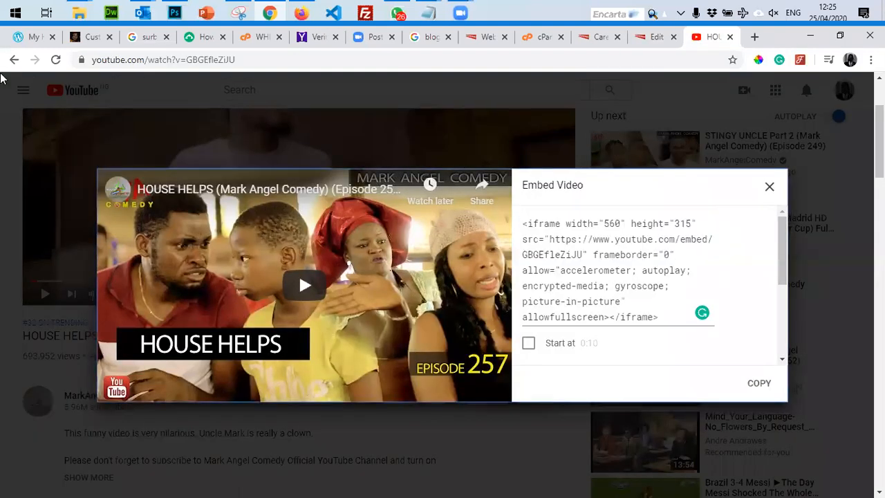
Type 'champions' into the YouTube search box.
{"action": "left_click", "coordinate": [300, 90]}
{"action": "type", "text": "nme"}
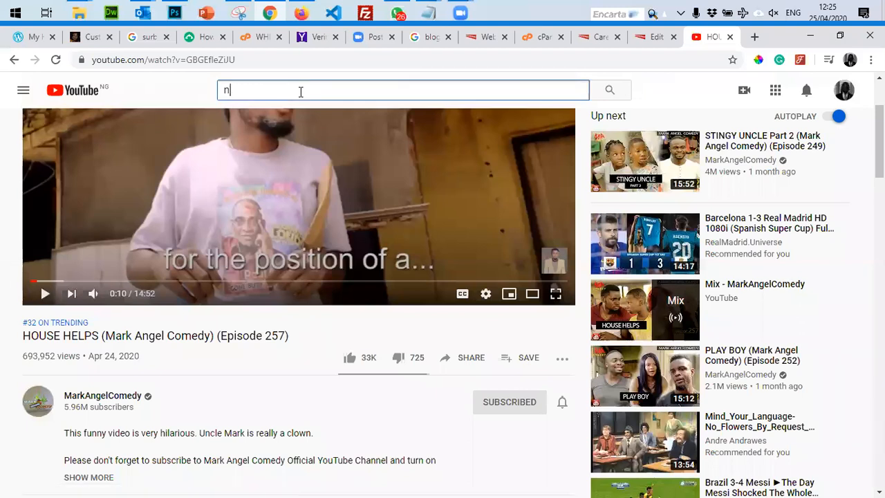
{"action": "key", "text": "BackSpace"}
{"action": "key", "text": "BackSpace"}
{"action": "key", "text": "BackSpace"}
{"action": "type", "text": "champions"}
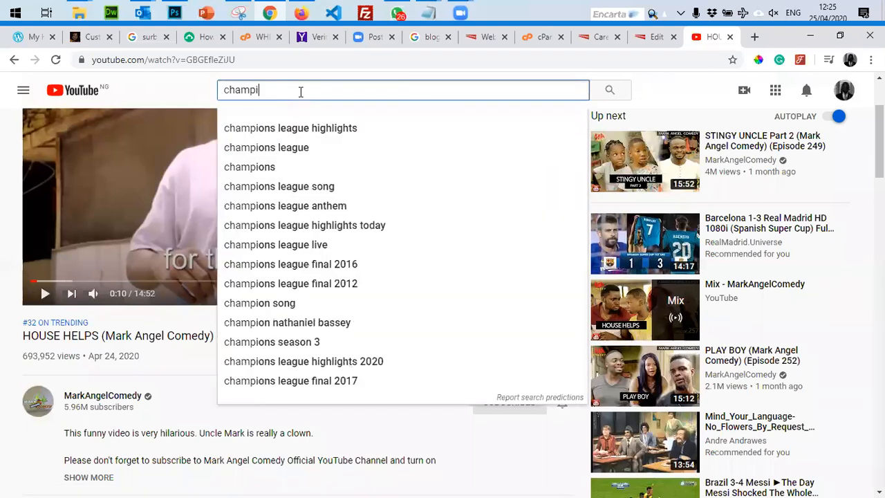
Search 'champions league highlights', open Real Madrid v Manchester City, and copy its iframe embed code.
{"action": "left_click", "coordinate": [314, 131]}
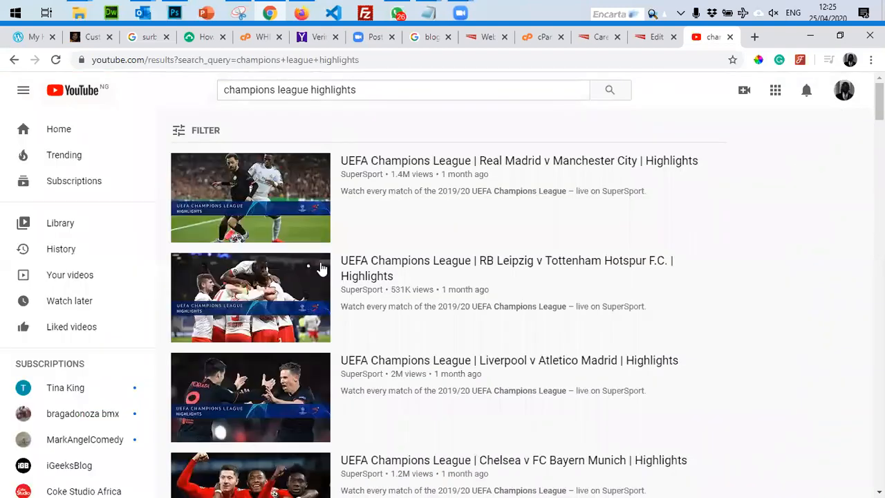
{"action": "left_click", "coordinate": [254, 207]}
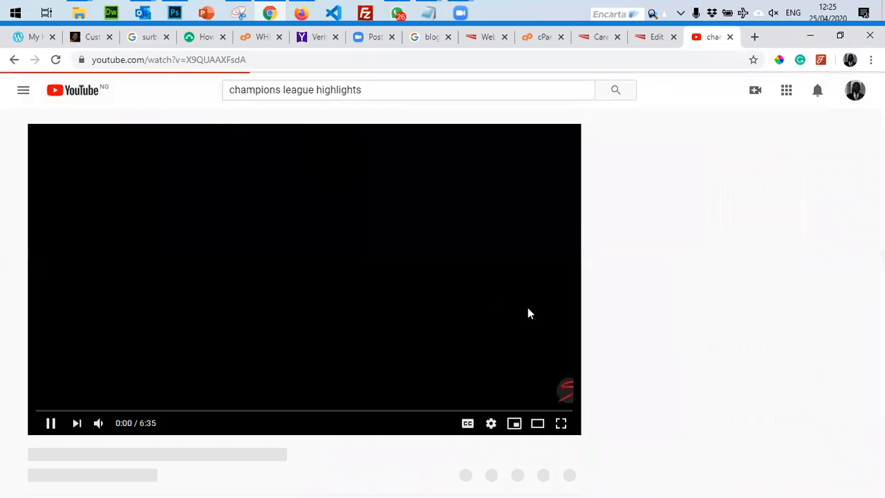
{"action": "scroll", "coordinate": [397, 445], "scroll_direction": "down", "scroll_amount": 3}
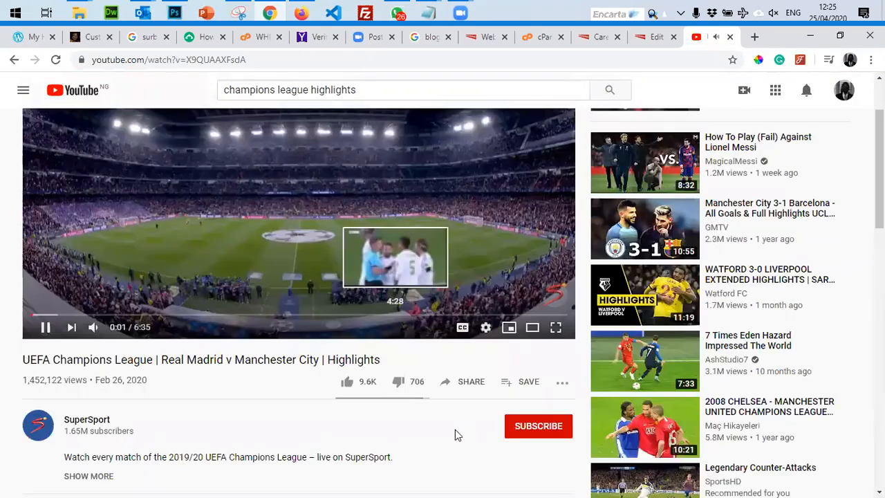
{"action": "left_click", "coordinate": [468, 349]}
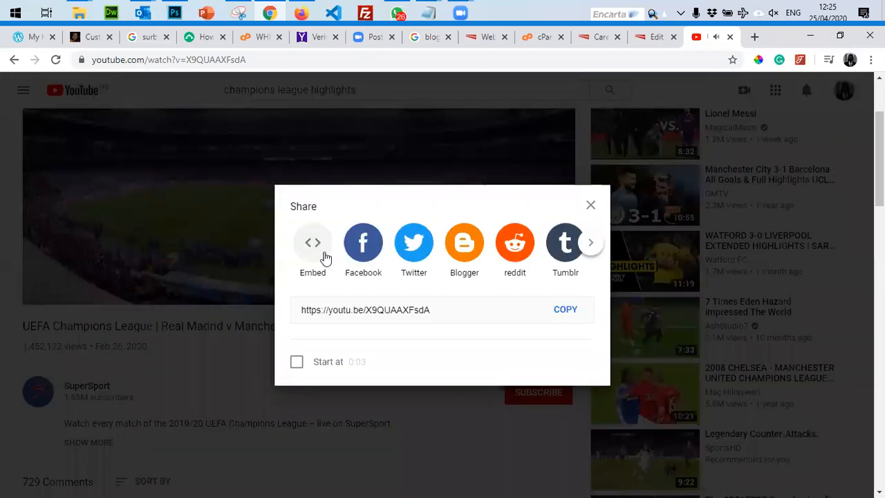
{"action": "left_click", "coordinate": [324, 255]}
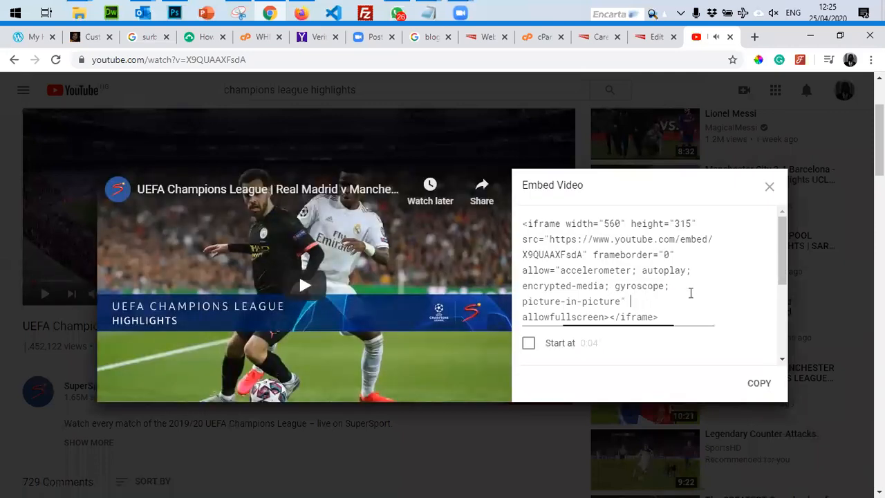
{"action": "left_click", "coordinate": [689, 292]}
{"action": "key", "text": "ctrl+c"}
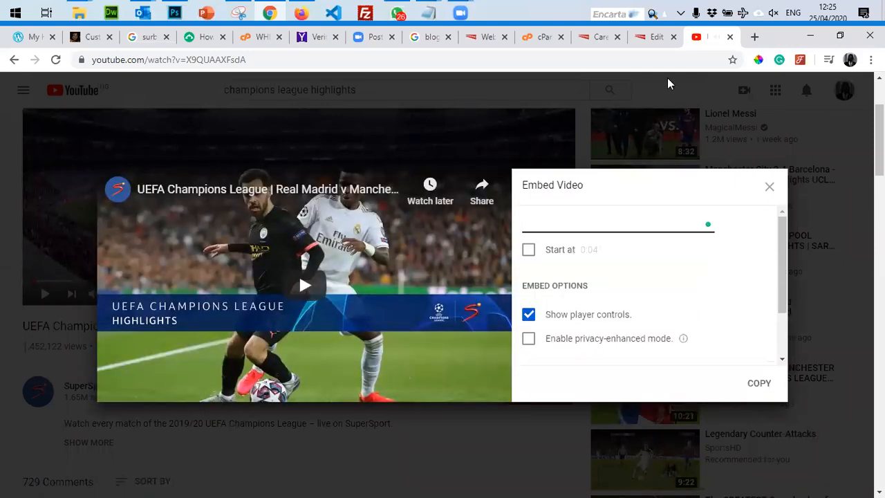
{"action": "left_click", "coordinate": [653, 37]}
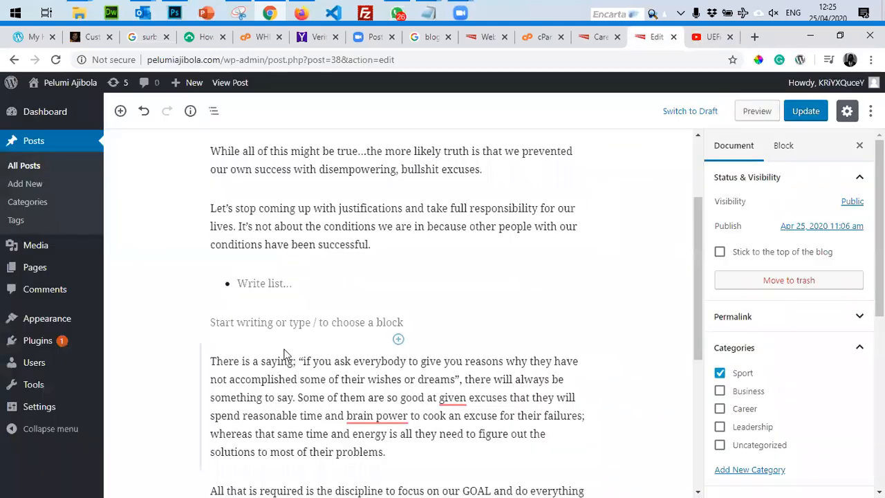
Delete the empty list block and start a new block after the 'successful' paragraph.
{"action": "left_click", "coordinate": [258, 282]}
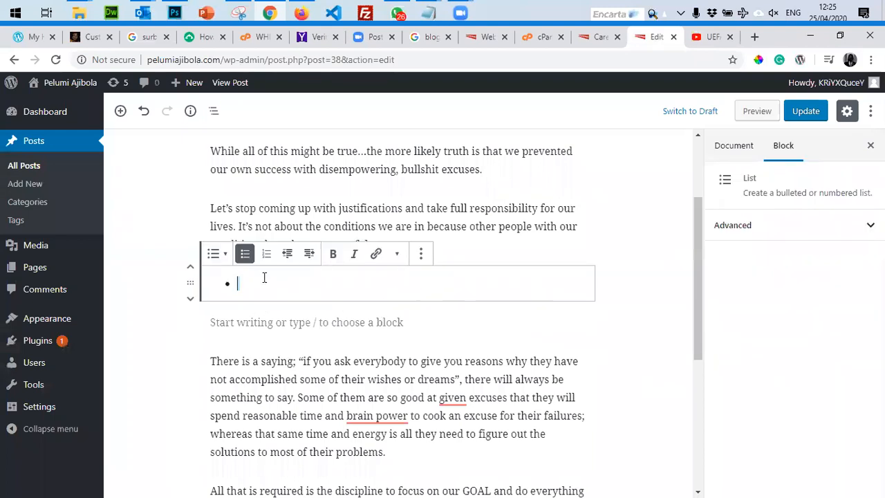
{"action": "key", "text": "BackSpace"}
{"action": "key", "text": "Return"}
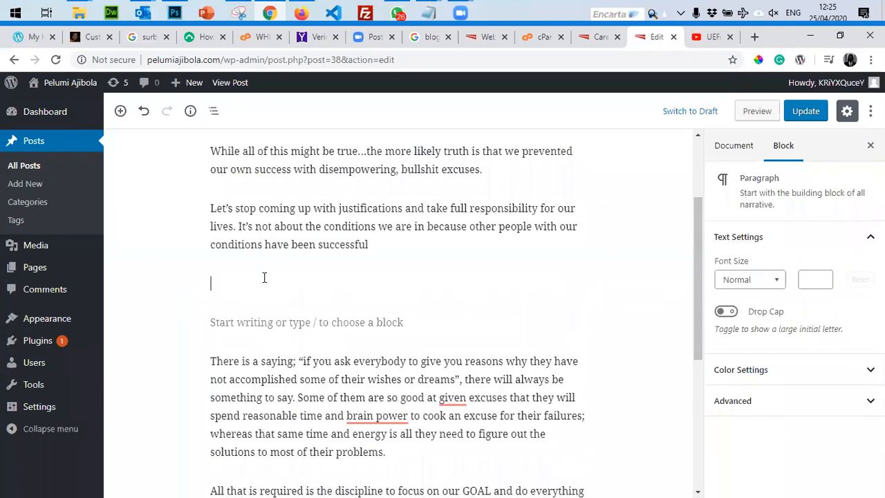
{"action": "key", "text": "ctrl+v"}
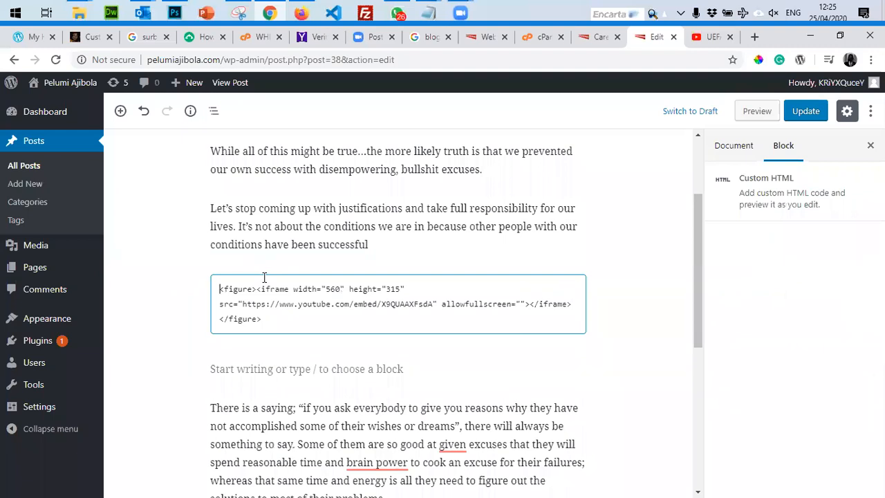
{"action": "key", "text": "ctrl+z"}
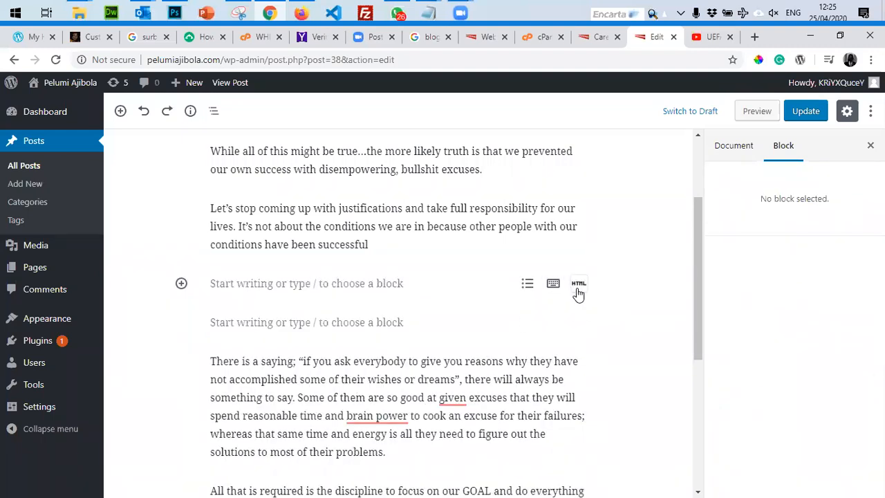
Paste the iframe into a Custom HTML block, change width 560 to 100%, and update.
{"action": "left_click", "coordinate": [579, 285]}
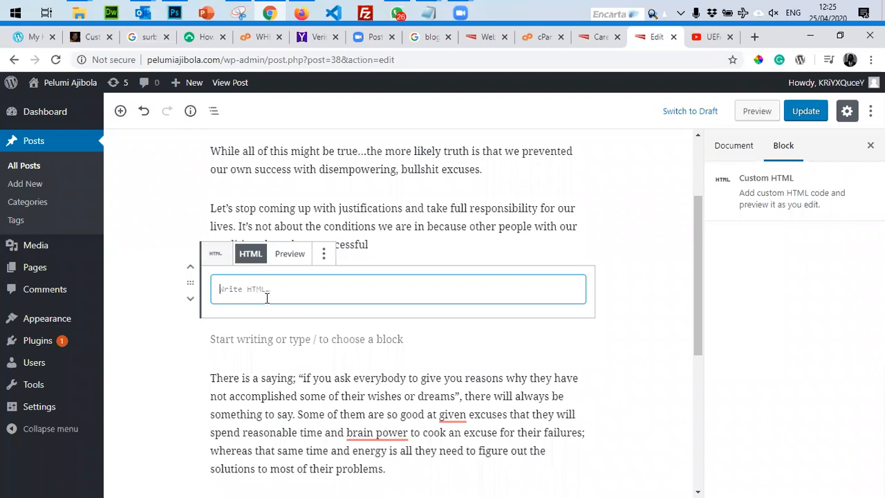
{"action": "key", "text": "ctrl+v"}
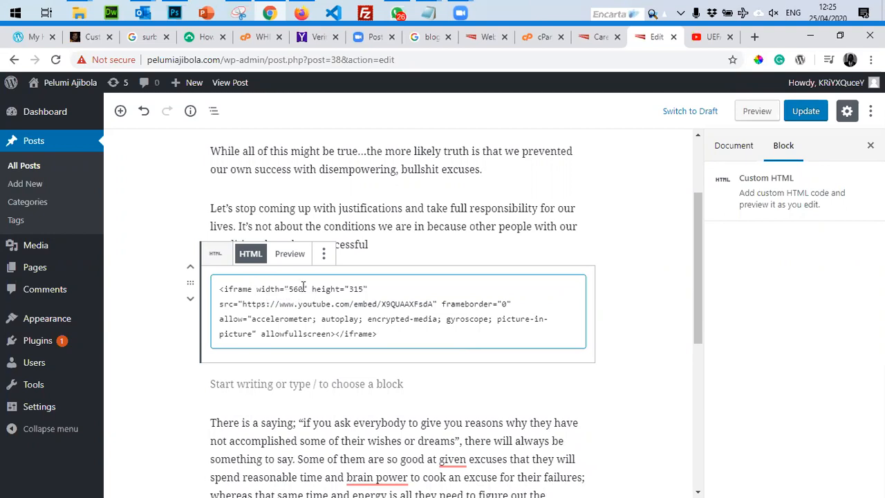
{"action": "double_click", "coordinate": [295, 288]}
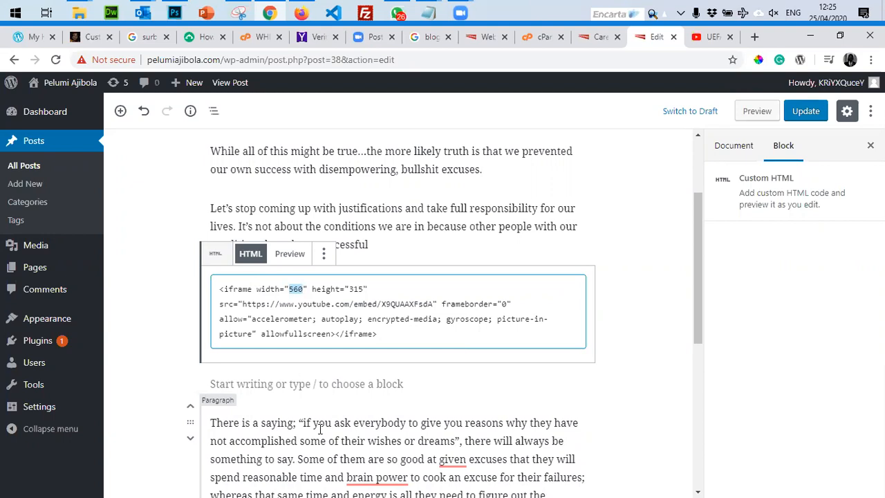
{"action": "type", "text": "100%"}
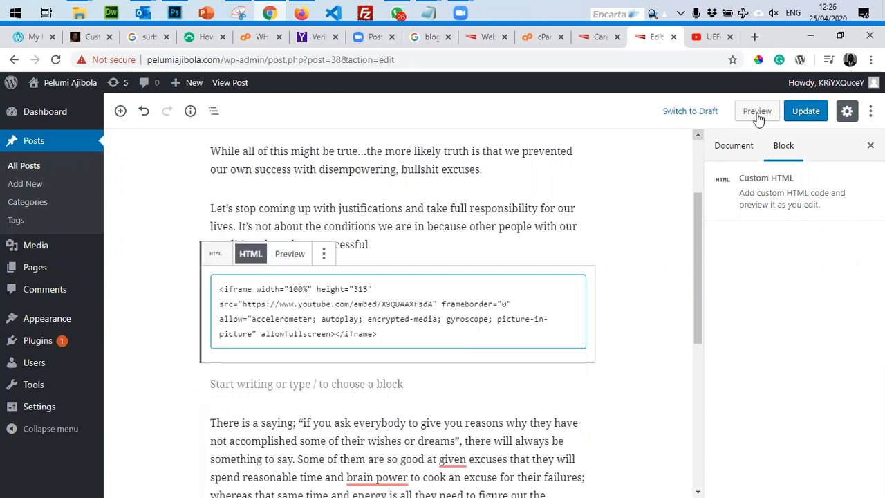
{"action": "left_click", "coordinate": [803, 113]}
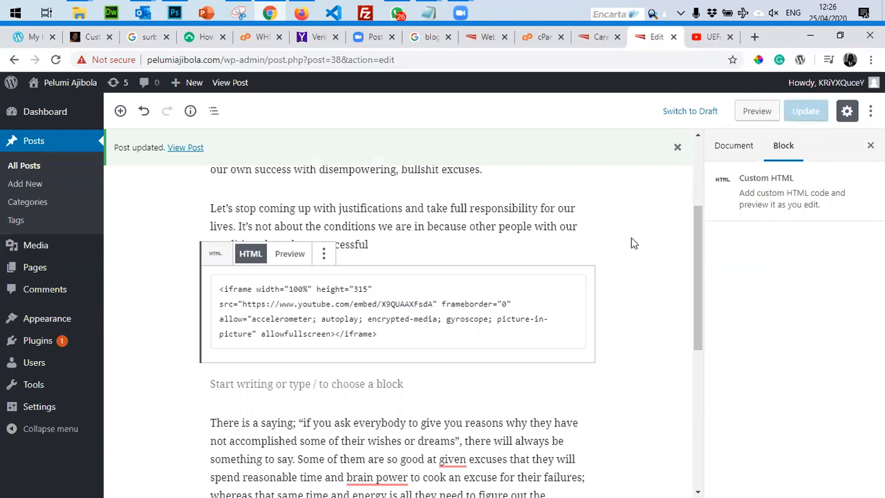
Reload the Career page and check the embedded video in the live 'Champions League begins next week' article.
{"action": "left_click", "coordinate": [600, 38]}
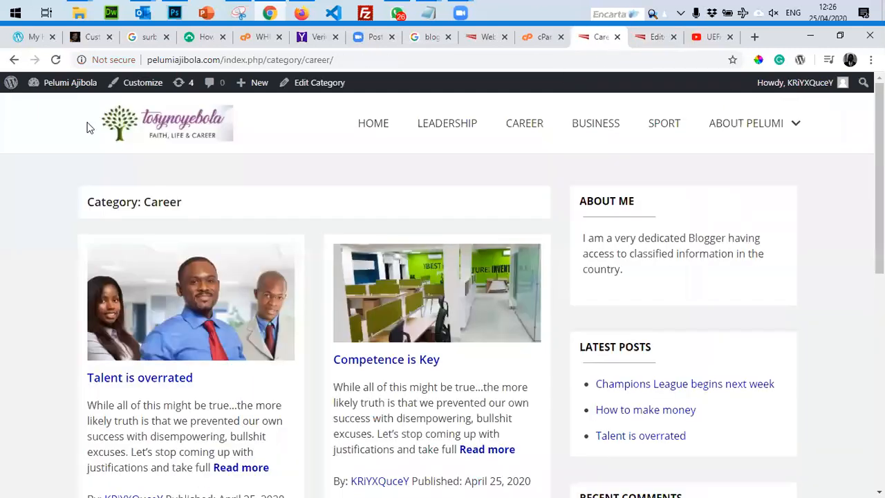
{"action": "left_click", "coordinate": [55, 59]}
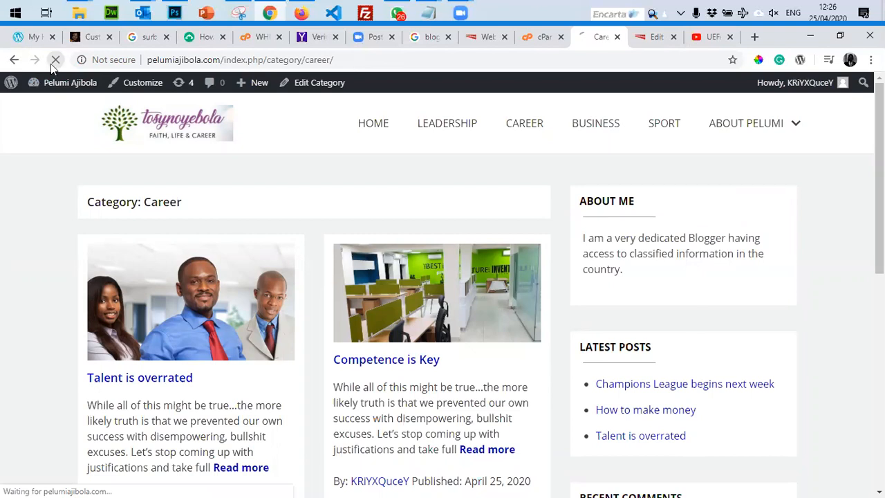
{"action": "key", "text": "alt+Tab"}
{"action": "left_click", "coordinate": [256, 409]}
{"action": "scroll", "coordinate": [312, 274], "scroll_direction": "down", "scroll_amount": 5}
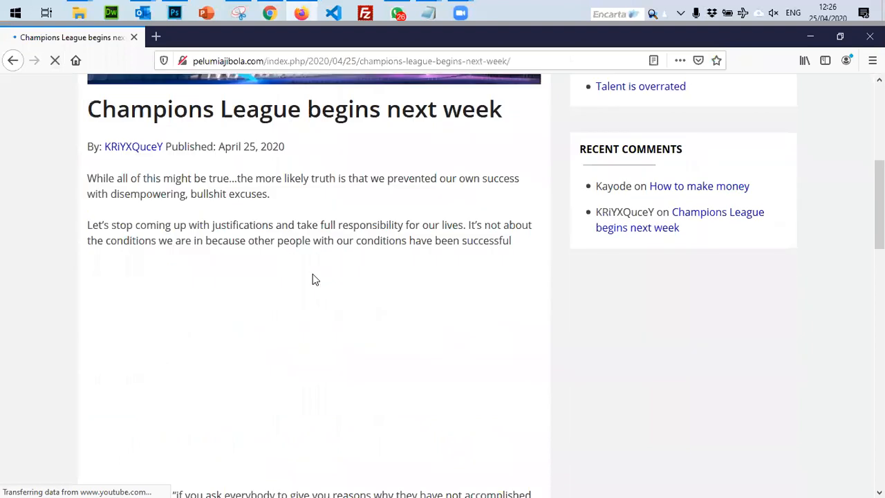
{"action": "scroll", "coordinate": [312, 273], "scroll_direction": "down", "scroll_amount": 6}
{"action": "scroll", "coordinate": [312, 275], "scroll_direction": "up", "scroll_amount": 5}
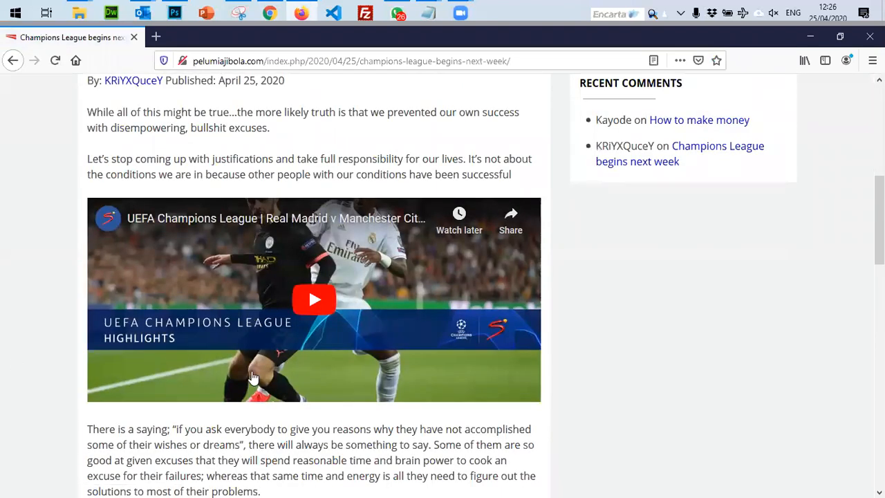
{"action": "scroll", "coordinate": [253, 276], "scroll_direction": "up", "scroll_amount": 7}
{"action": "scroll", "coordinate": [270, 263], "scroll_direction": "down", "scroll_amount": 9}
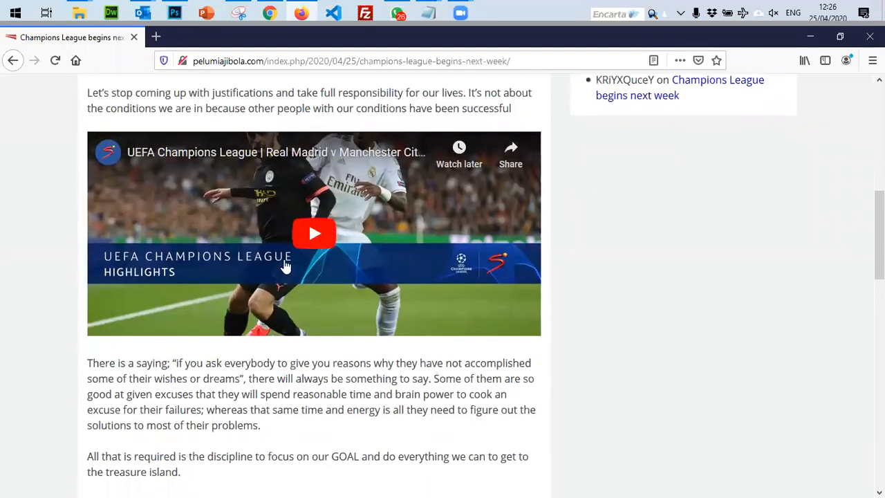
{"action": "scroll", "coordinate": [285, 266], "scroll_direction": "down", "scroll_amount": 5}
{"action": "scroll", "coordinate": [286, 263], "scroll_direction": "up", "scroll_amount": 5}
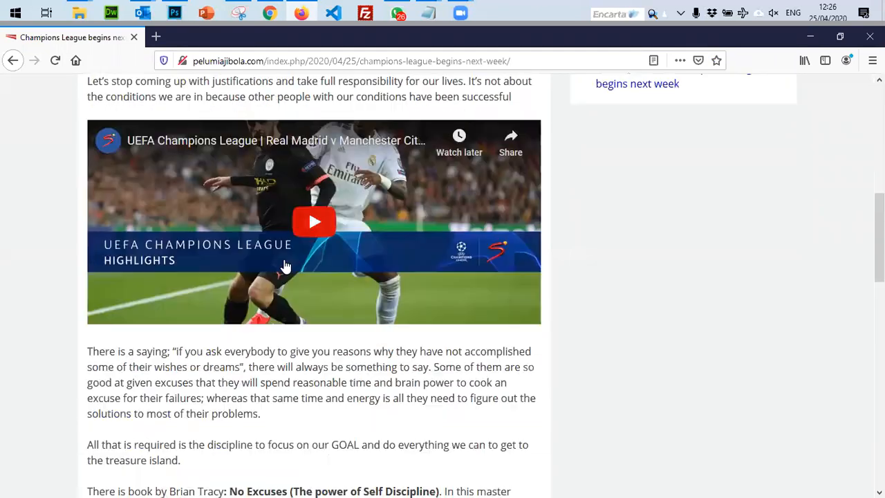
{"action": "scroll", "coordinate": [286, 265], "scroll_direction": "up", "scroll_amount": 3}
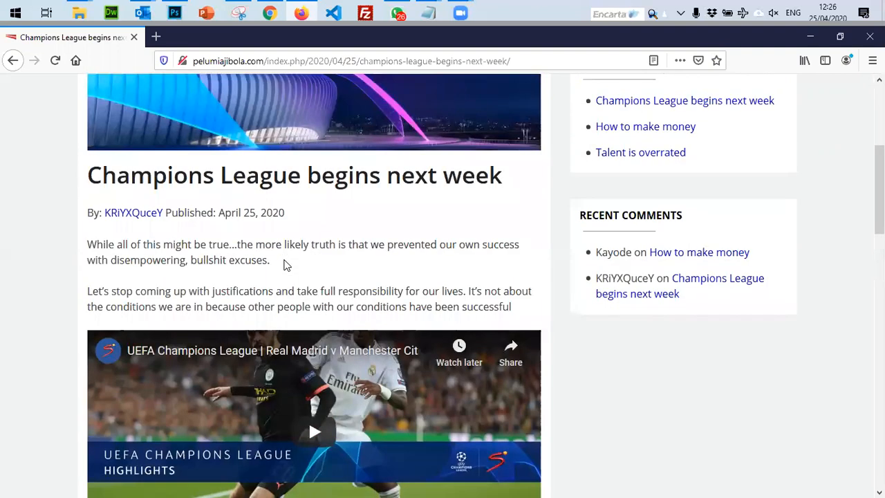
{"action": "scroll", "coordinate": [286, 265], "scroll_direction": "down", "scroll_amount": 3}
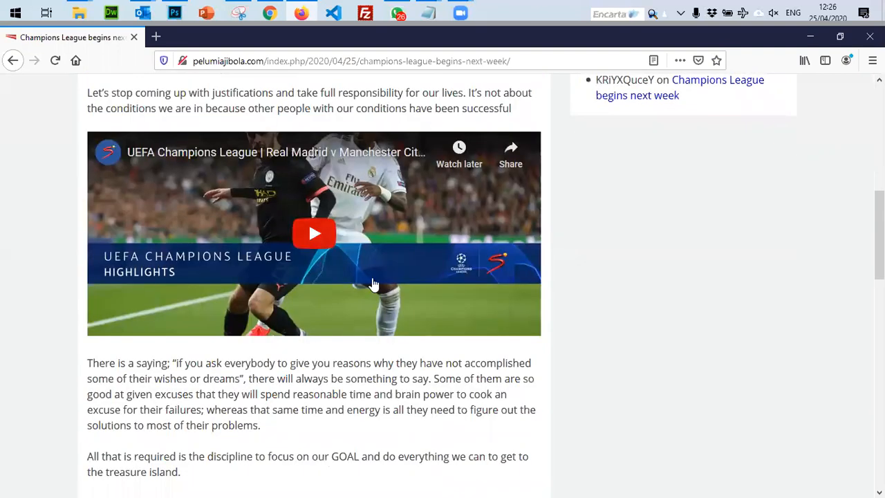
{"action": "scroll", "coordinate": [320, 352], "scroll_direction": "down", "scroll_amount": 3}
{"action": "scroll", "coordinate": [484, 251], "scroll_direction": "up", "scroll_amount": 8}
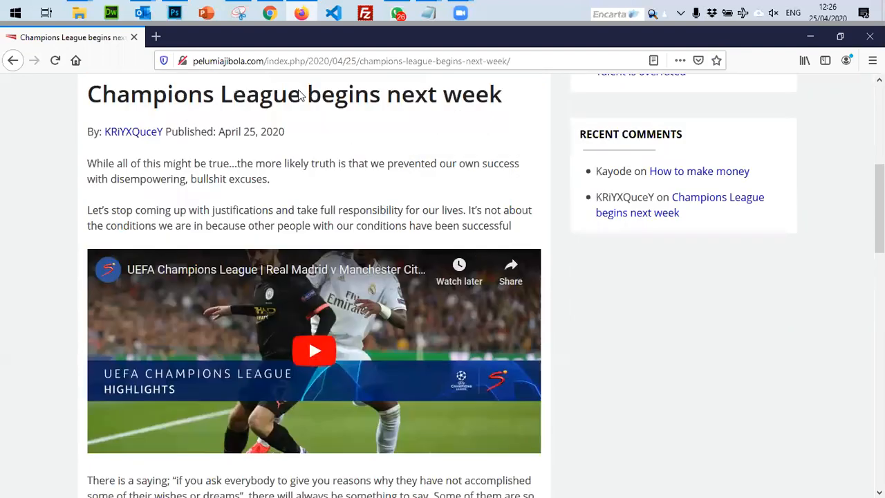
Close the Embed Video dialog on the YouTube highlights page in Chrome.
{"action": "key", "text": "alt+Tab"}
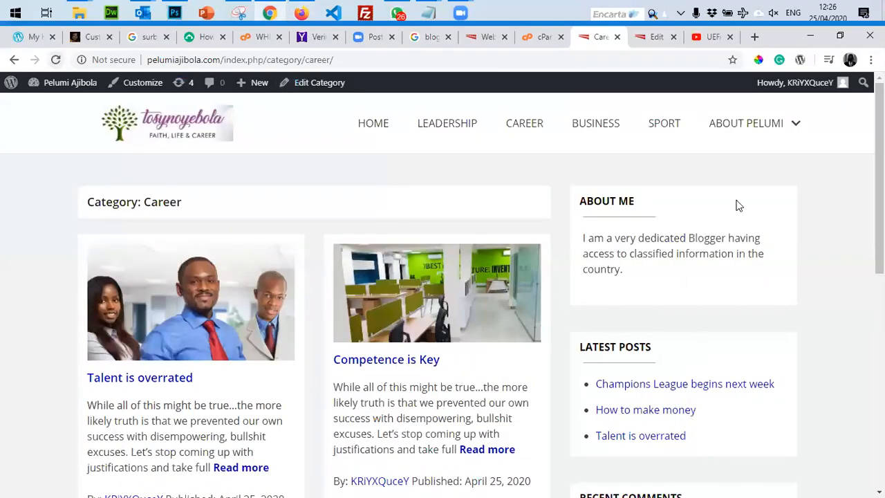
{"action": "mouse_move", "coordinate": [737, 125]}
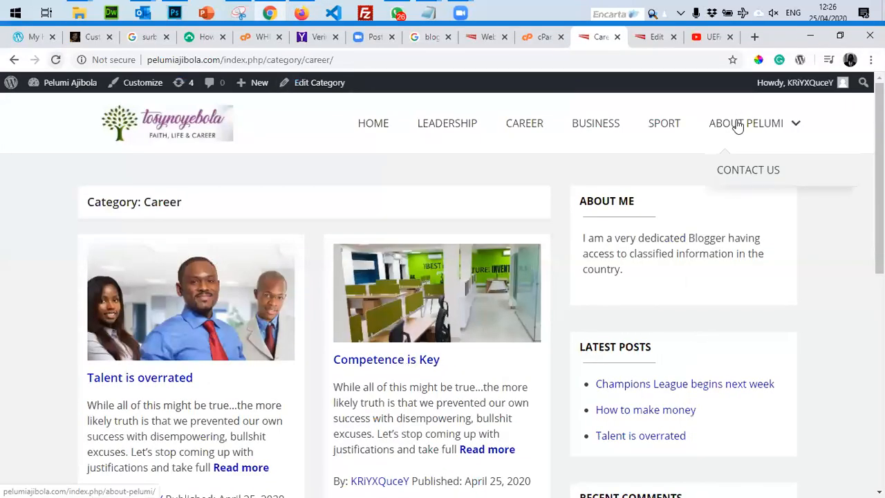
{"action": "left_click", "coordinate": [708, 47]}
{"action": "left_click", "coordinate": [768, 184]}
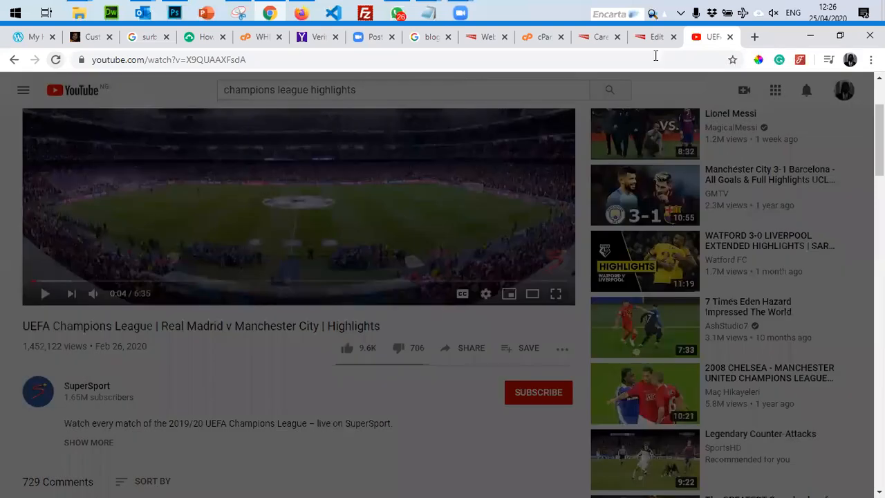
Return to the post editor, show its Document settings, then go to the installed Plugins list.
{"action": "left_click", "coordinate": [653, 36]}
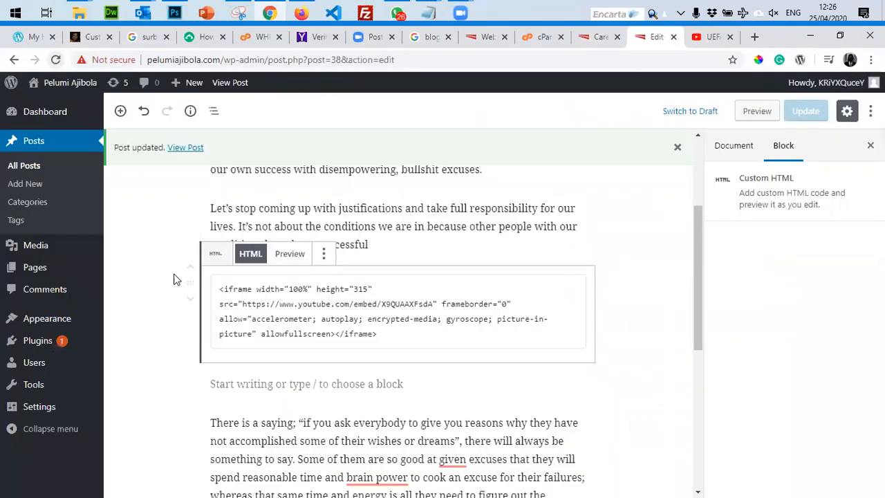
{"action": "left_click_drag", "start_coordinate": [242, 304], "coordinate": [433, 304]}
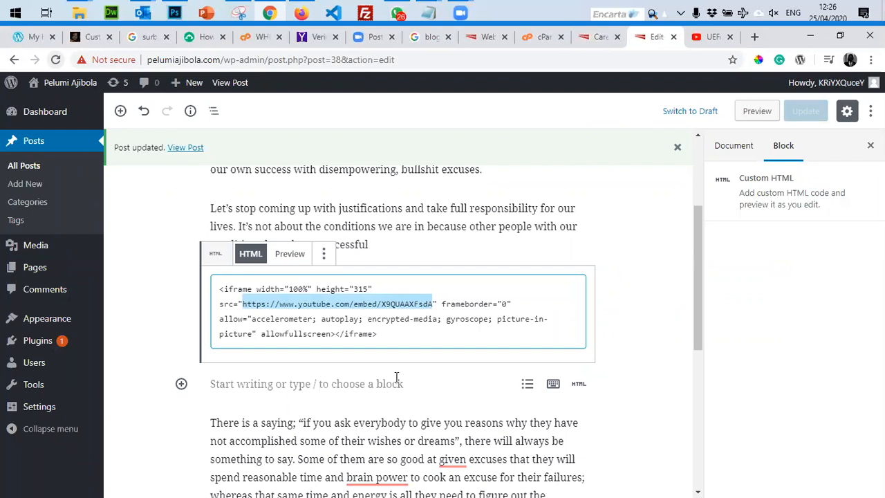
{"action": "left_click", "coordinate": [754, 37]}
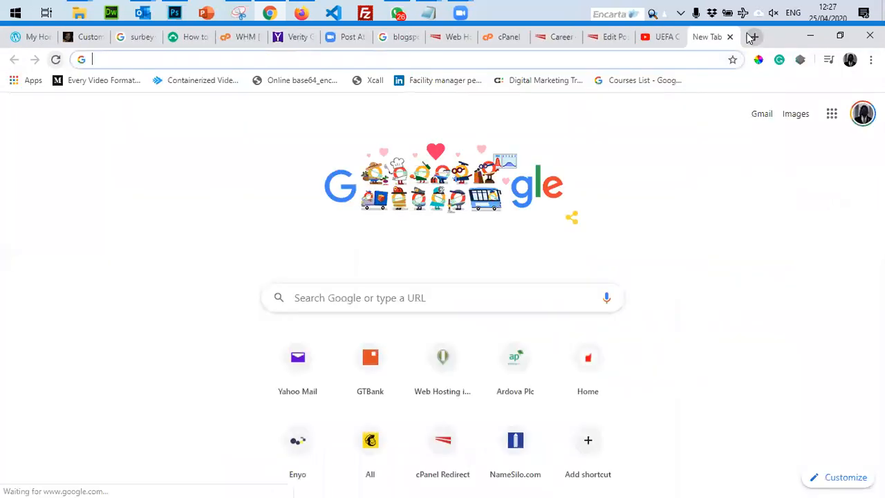
{"action": "key", "text": "ctrl+shift+Tab"}
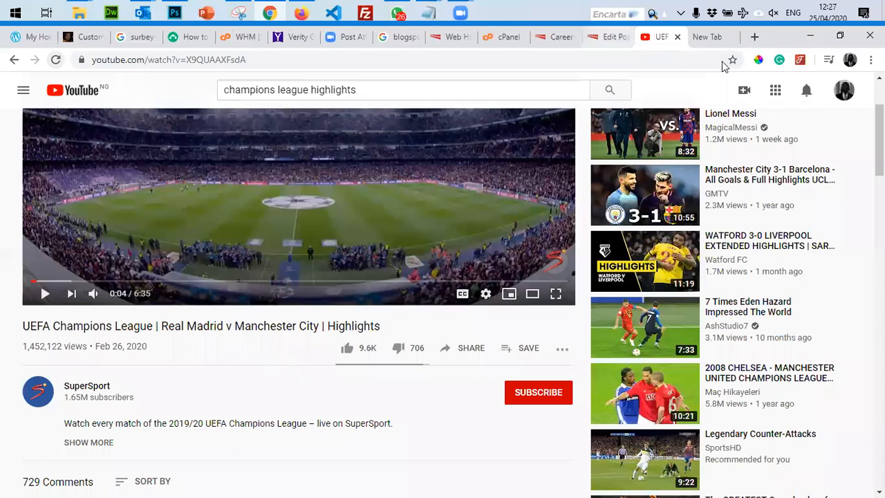
{"action": "key", "text": "ctrl+shift+Tab"}
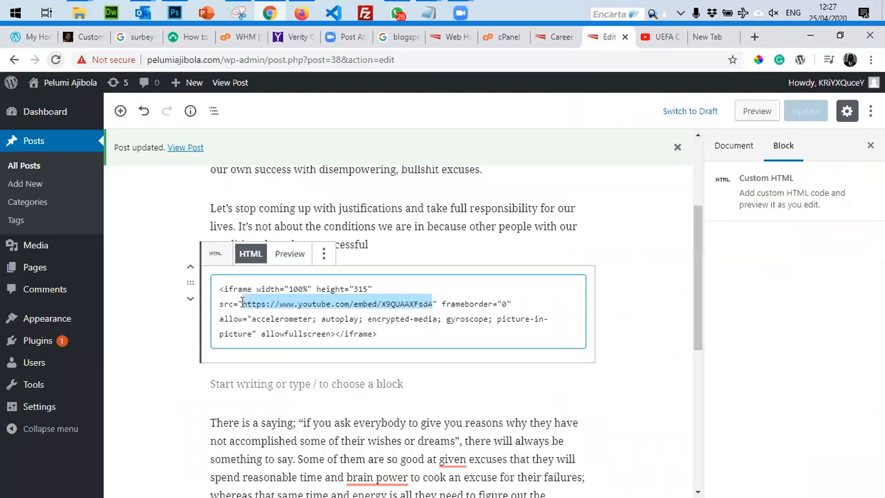
{"action": "left_click", "coordinate": [642, 230]}
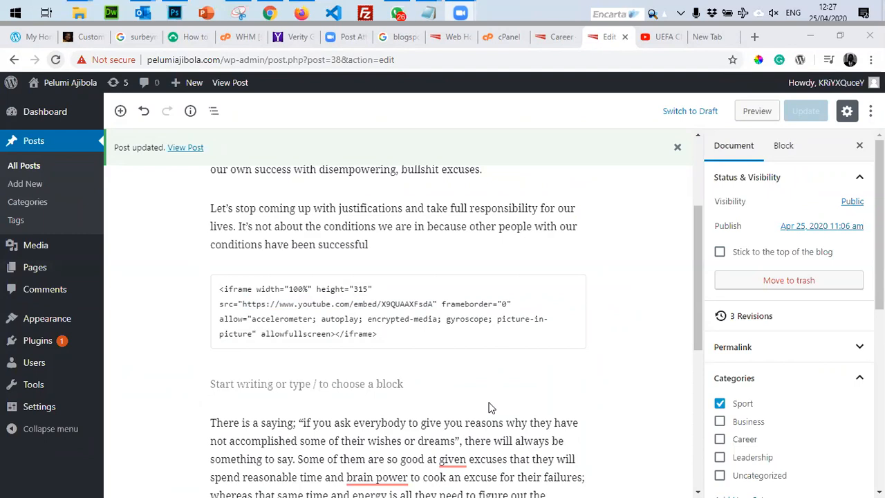
{"action": "mouse_move", "coordinate": [50, 323]}
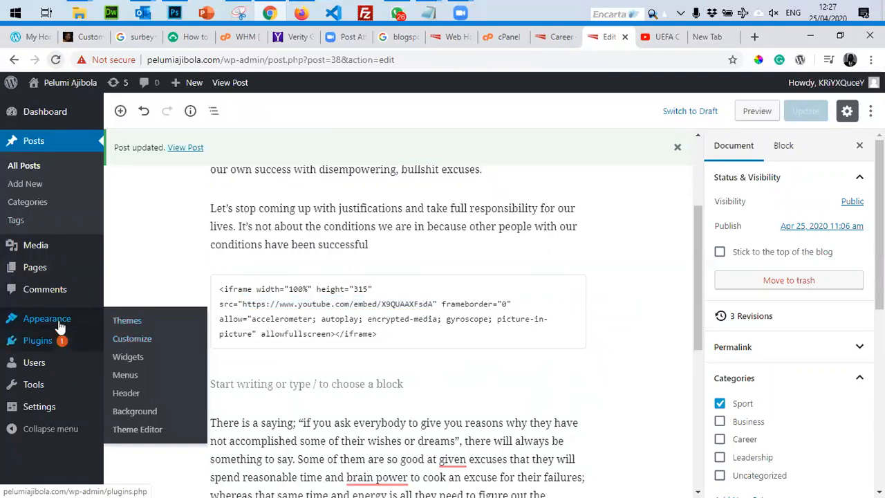
{"action": "left_click", "coordinate": [51, 343]}
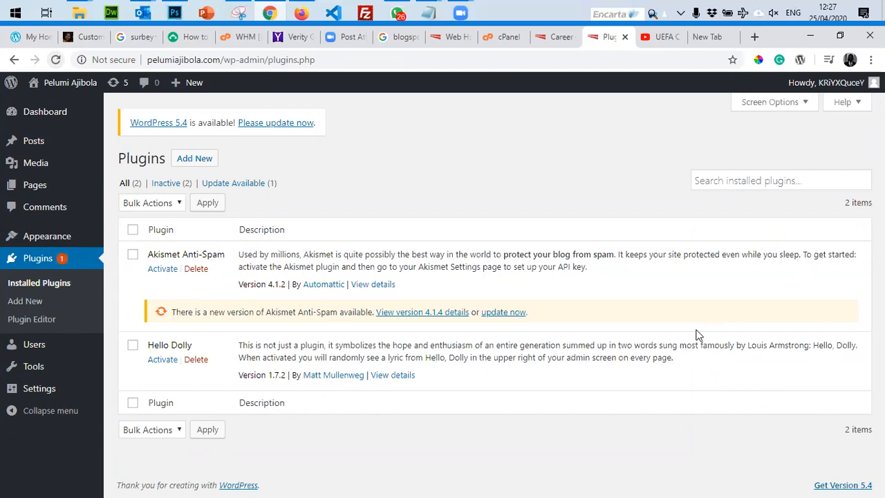
Close the YouTube highlights tab and enter lindaikeji.com in the new tab's address bar.
{"action": "left_click", "coordinate": [681, 39]}
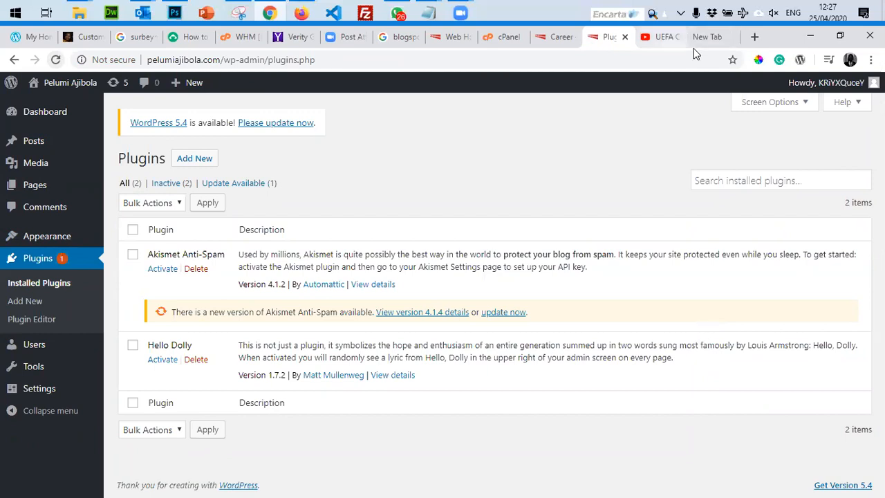
{"action": "key", "text": "ctrl+w"}
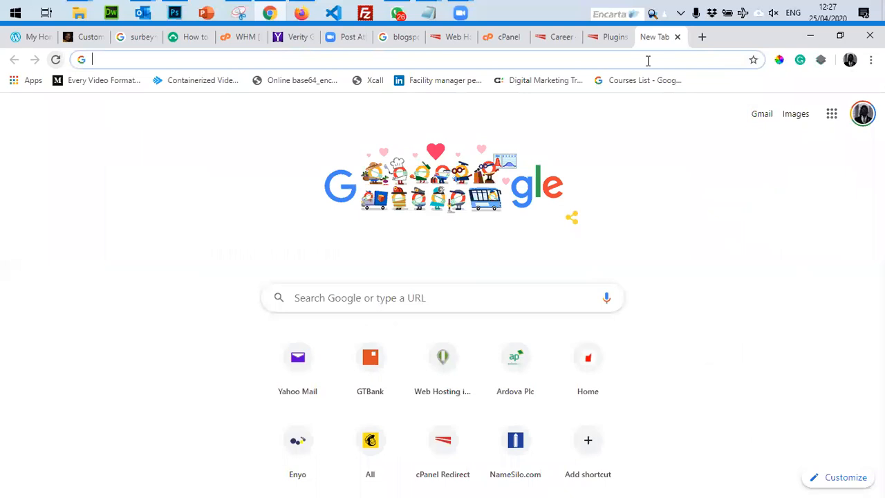
{"action": "type", "text": "lindaikeji"}
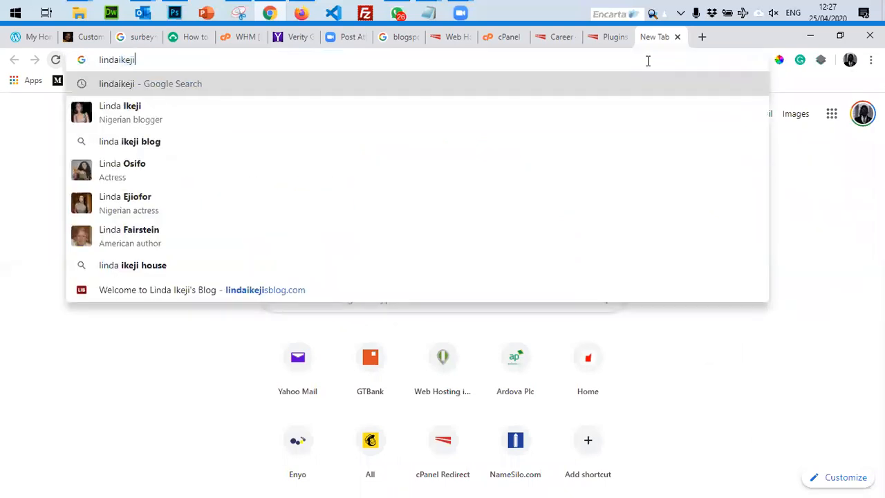
{"action": "type", "text": ".com"}
Load lindaikeji.com, then run a Google search for punchng in a new tab.
{"action": "key", "text": "Return"}
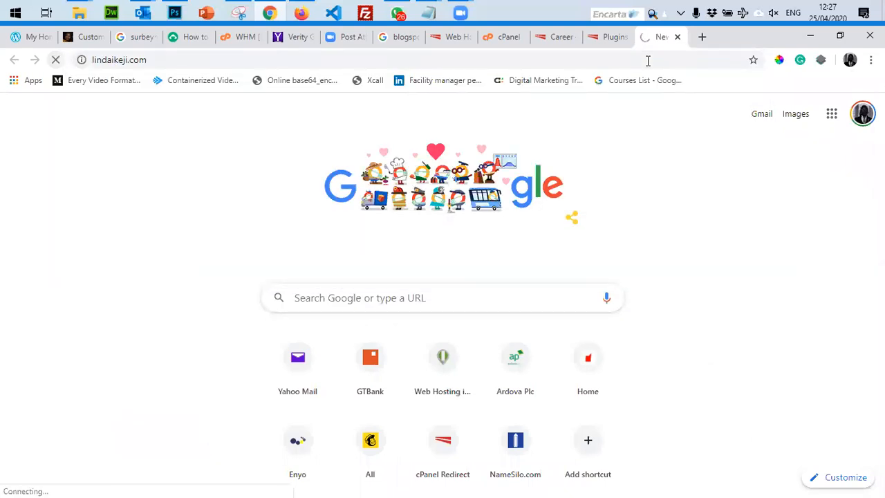
{"action": "key", "text": "ctrl+t"}
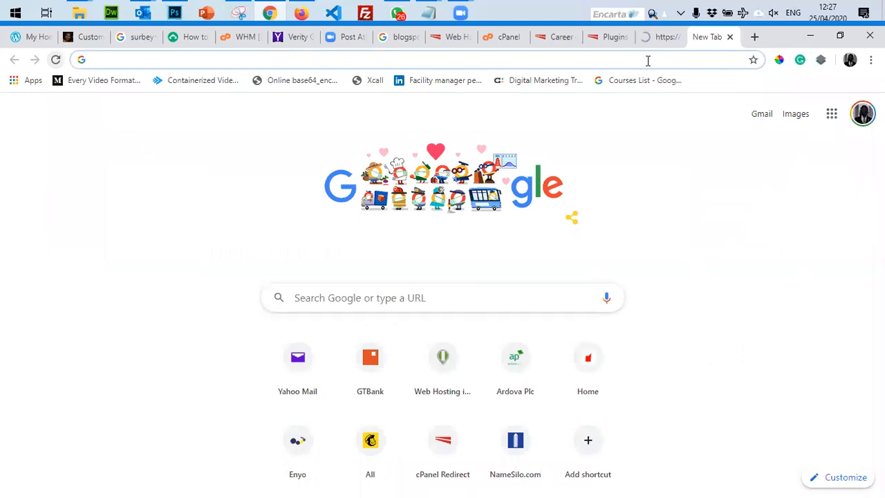
{"action": "type", "text": "d"}
{"action": "key", "text": "BackSpace"}
{"action": "key", "text": "BackSpace"}
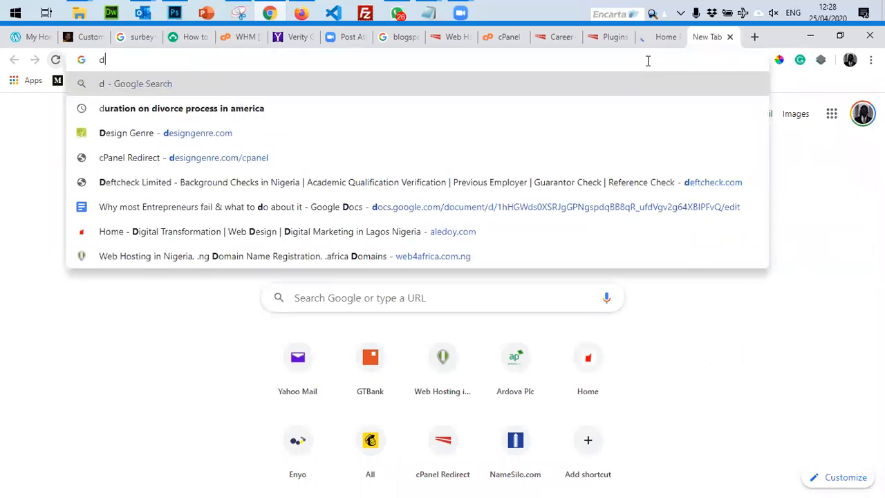
{"action": "type", "text": "deve"}
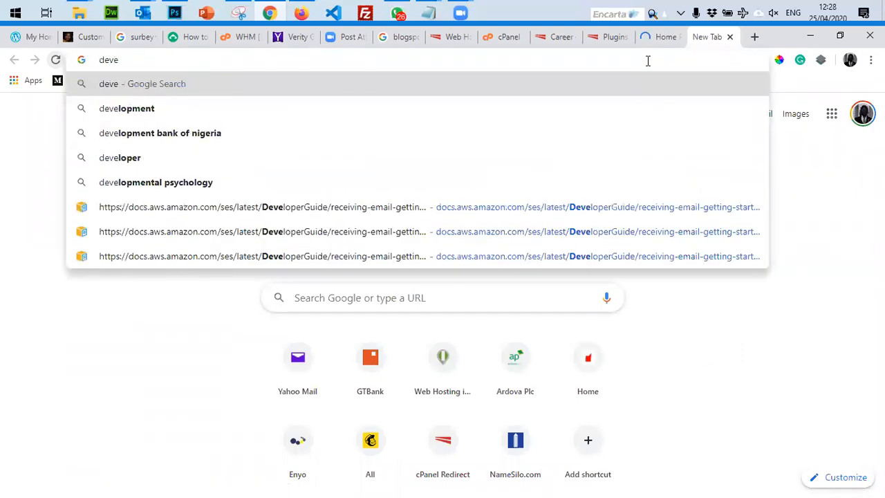
{"action": "key", "text": "BackSpace"}
{"action": "key", "text": "BackSpace"}
{"action": "key", "text": "BackSpace"}
{"action": "key", "text": "BackSpace"}
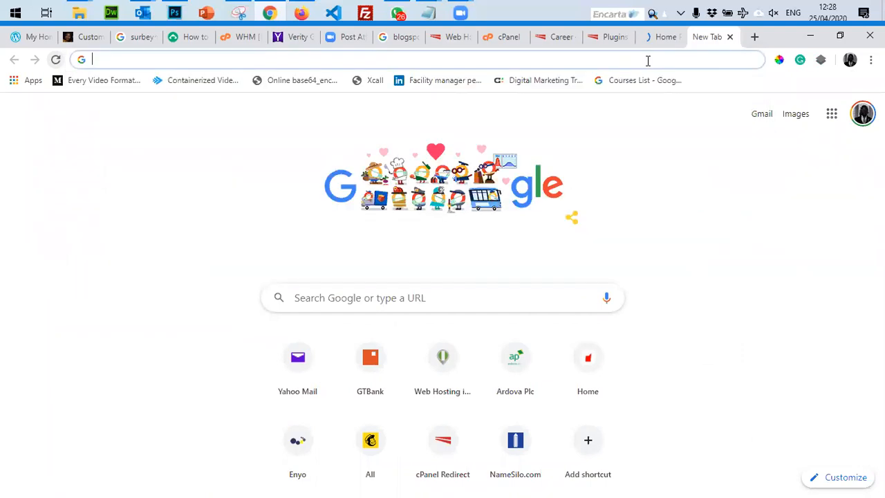
{"action": "type", "text": "punch"}
{"action": "key", "text": "BackSpace"}
{"action": "type", "text": "ng"}
{"action": "key", "text": "Return"}
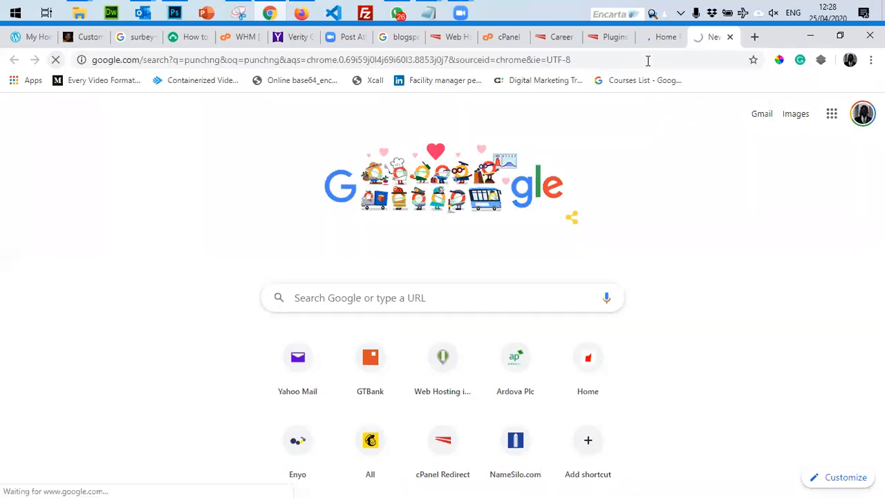
Search for cnn world in another new tab, then return to the WordPress Plugins tab.
{"action": "key", "text": "ctrl+t"}
{"action": "type", "text": "cnn"}
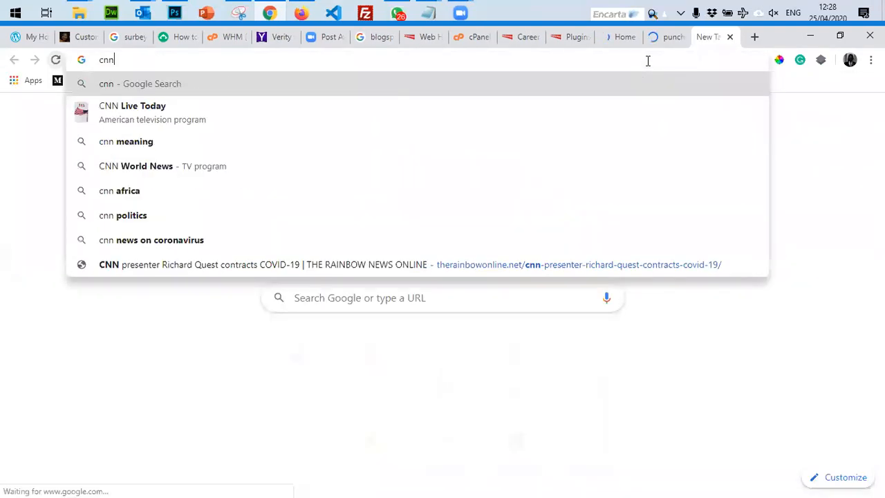
{"action": "key", "text": "Down"}
{"action": "key", "text": "Down"}
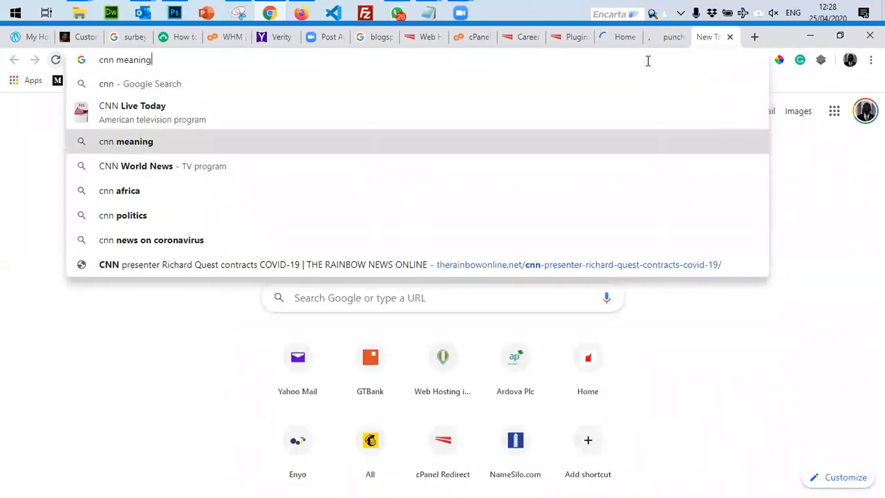
{"action": "key", "text": "Down"}
{"action": "key", "text": "Return"}
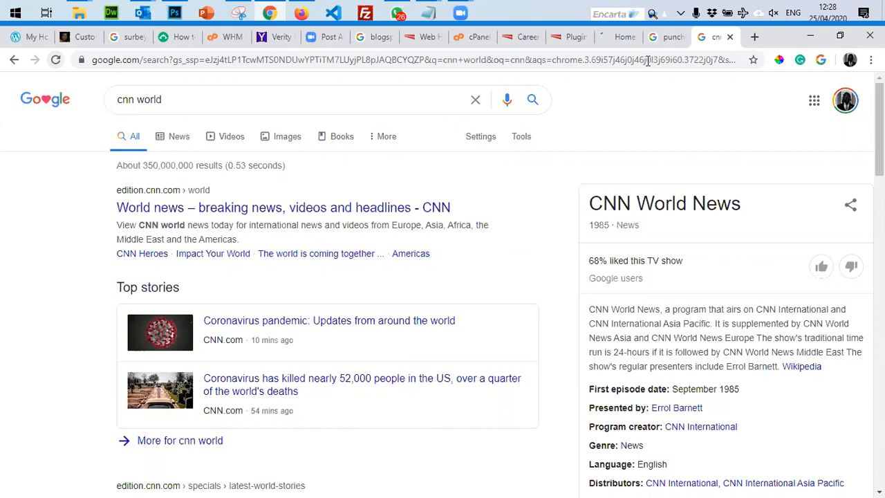
{"action": "left_click", "coordinate": [573, 37]}
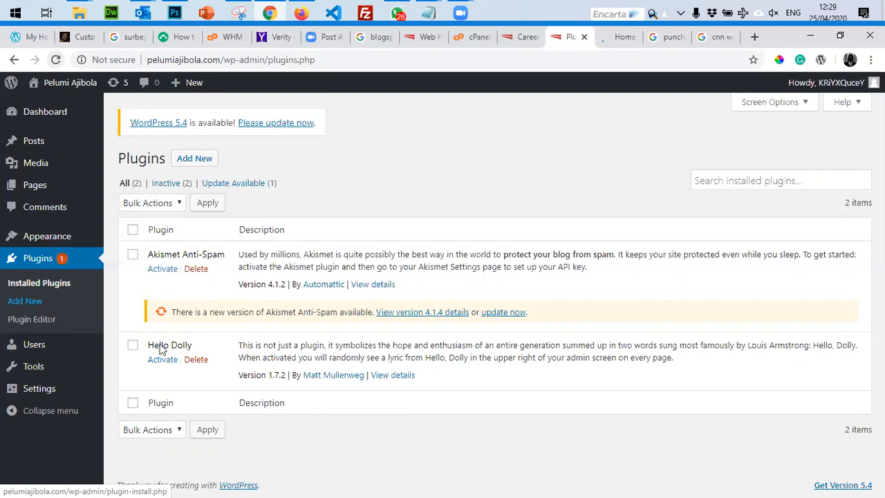
{"action": "mouse_move", "coordinate": [36, 168]}
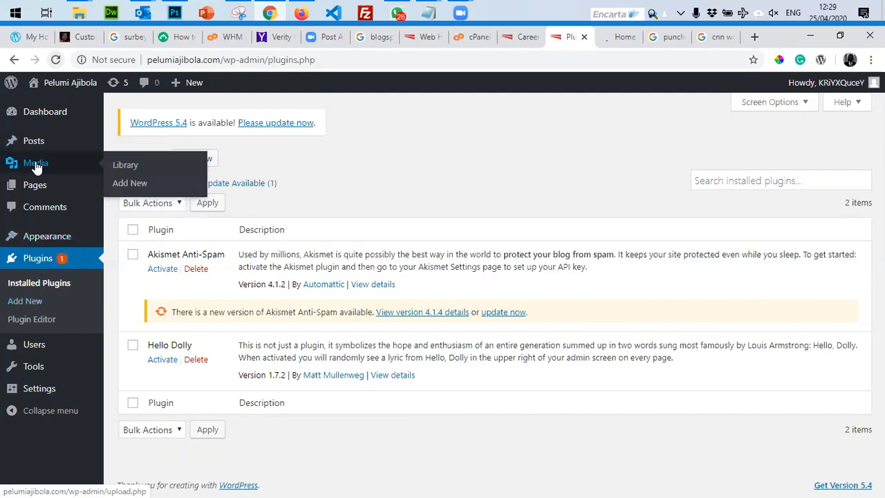
{"action": "left_click", "coordinate": [36, 167]}
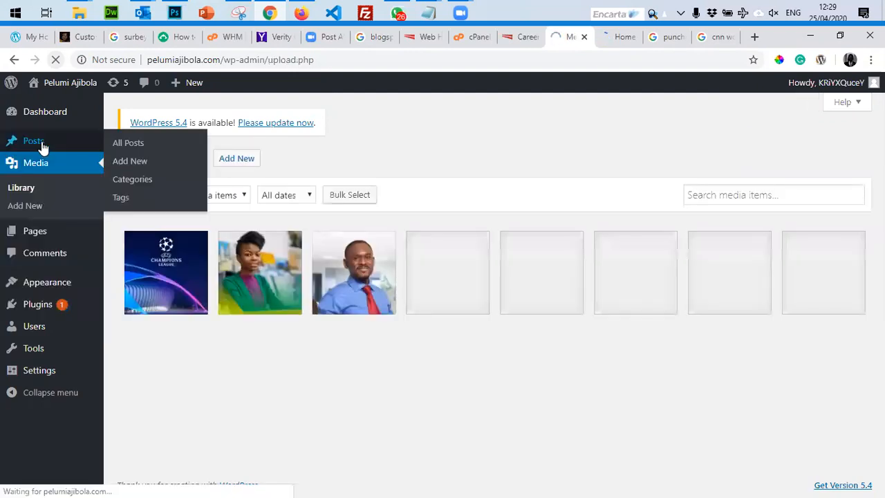
{"action": "left_click", "coordinate": [41, 144]}
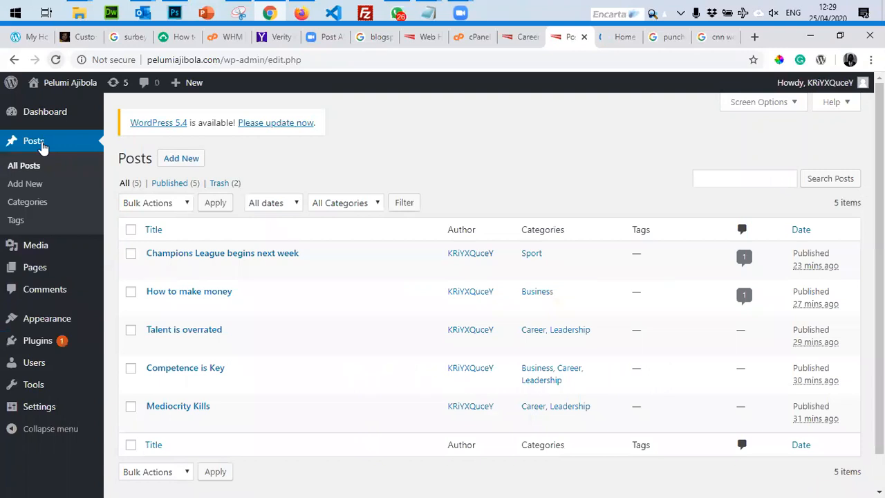
{"action": "left_click", "coordinate": [38, 341]}
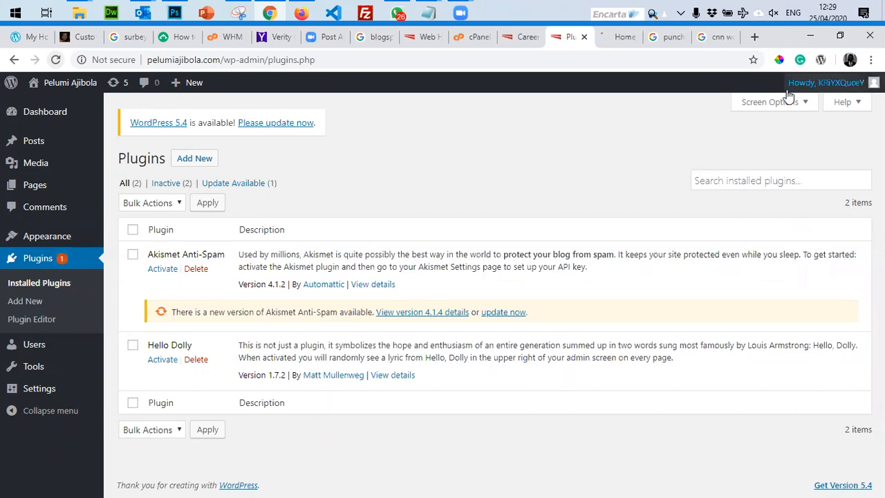
{"action": "key", "text": "ctrl+Tab"}
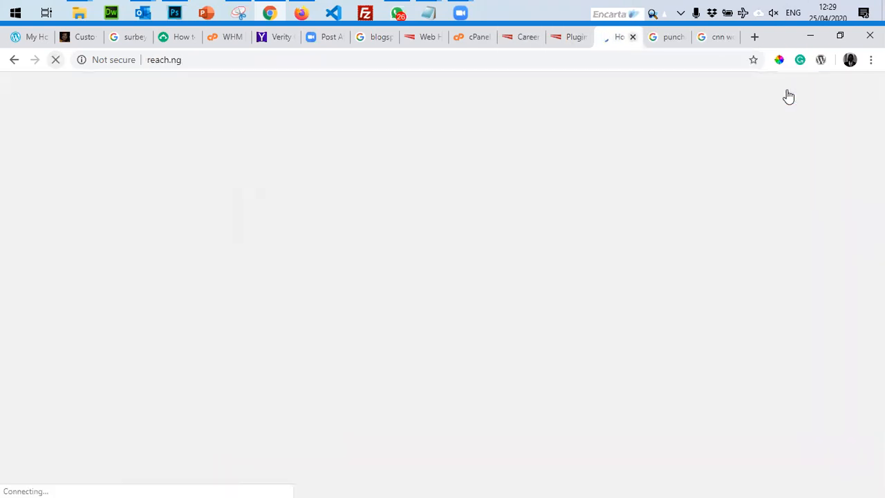
Close the reach.ng and cnn world tabs and open Punch Newspapers from the search results.
{"action": "scroll", "coordinate": [685, 301], "scroll_direction": "down", "scroll_amount": 7}
{"action": "scroll", "coordinate": [685, 301], "scroll_direction": "up", "scroll_amount": 7}
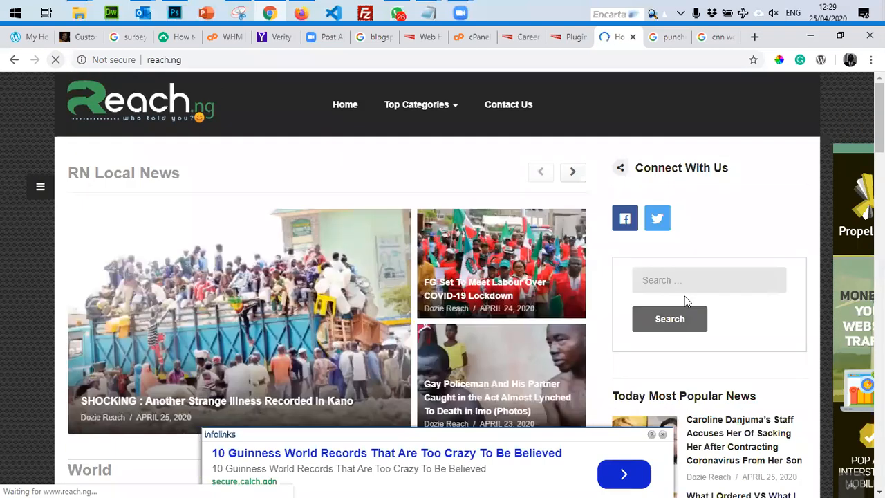
{"action": "left_click", "coordinate": [632, 37]}
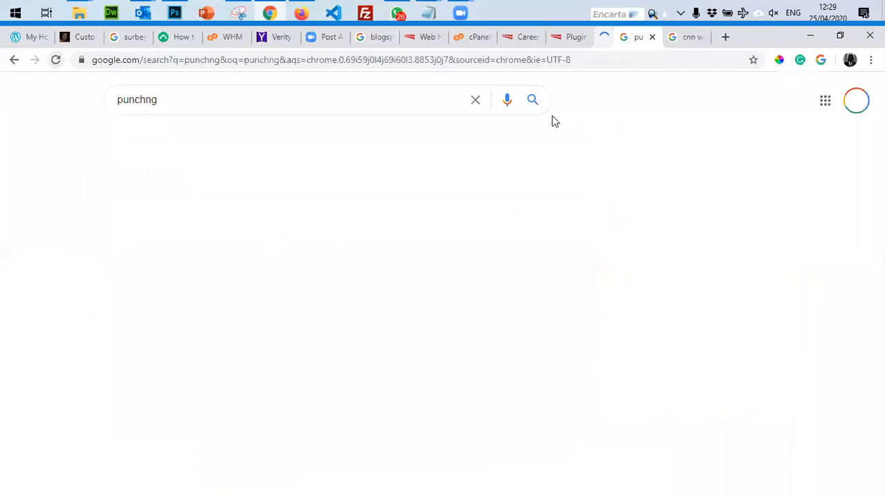
{"action": "left_click", "coordinate": [243, 208]}
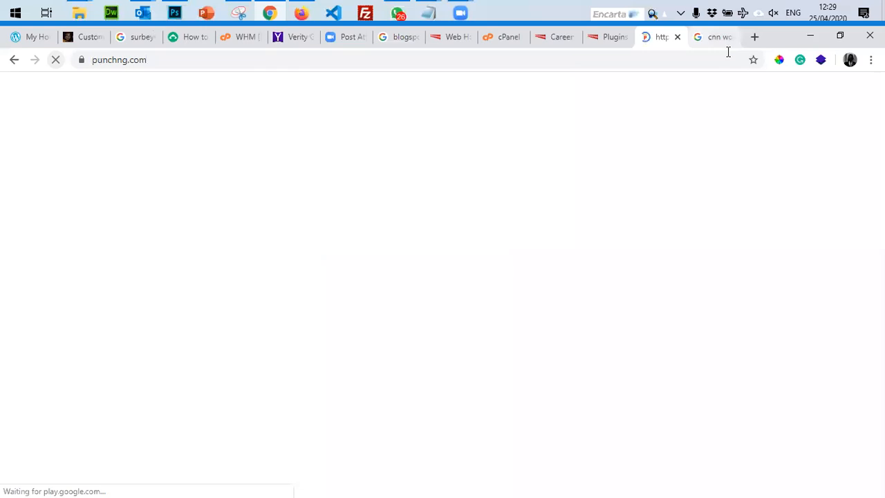
{"action": "left_click", "coordinate": [730, 38]}
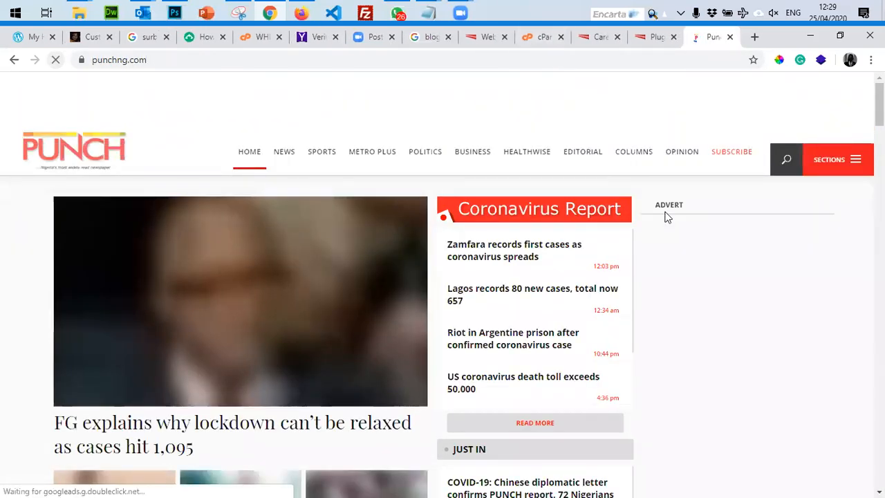
Browse the Punch homepage, then switch back to the blog's Career tab.
{"action": "scroll", "coordinate": [667, 217], "scroll_direction": "down", "scroll_amount": 1}
{"action": "scroll", "coordinate": [664, 217], "scroll_direction": "down", "scroll_amount": 3}
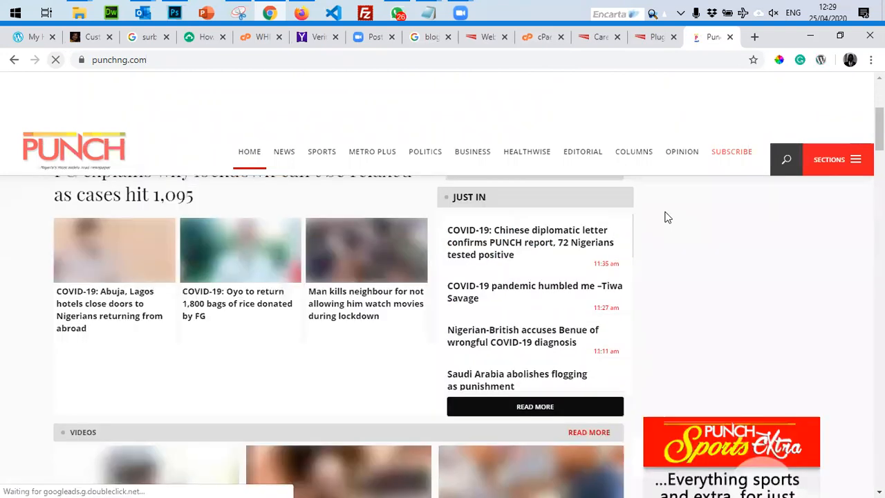
{"action": "scroll", "coordinate": [666, 216], "scroll_direction": "down", "scroll_amount": 4}
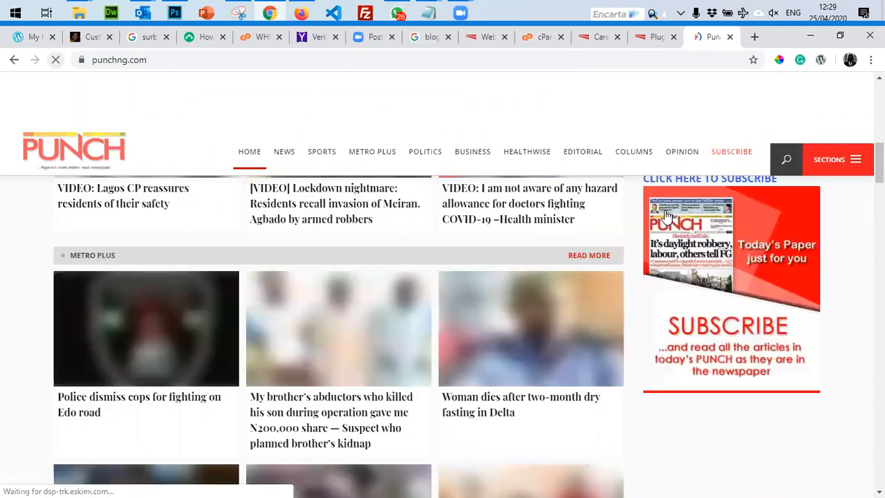
{"action": "scroll", "coordinate": [665, 210], "scroll_direction": "down", "scroll_amount": 5}
{"action": "scroll", "coordinate": [665, 210], "scroll_direction": "down", "scroll_amount": 5}
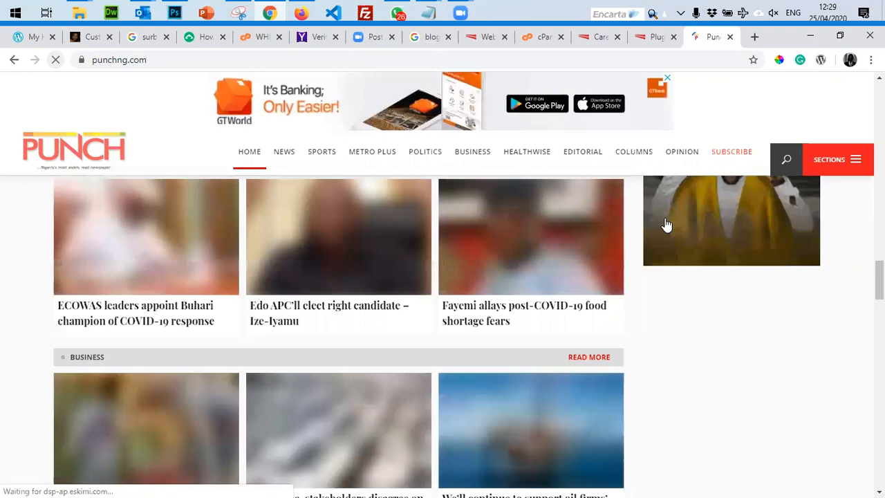
{"action": "scroll", "coordinate": [666, 223], "scroll_direction": "up", "scroll_amount": 3}
{"action": "scroll", "coordinate": [606, 153], "scroll_direction": "up", "scroll_amount": 20}
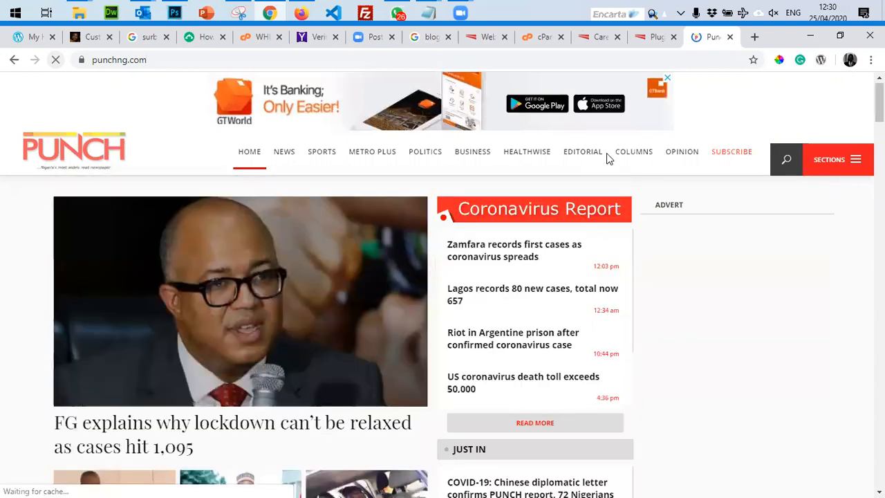
{"action": "key", "text": "ctrl+shift+Tab"}
{"action": "key", "text": "ctrl+shift+Tab"}
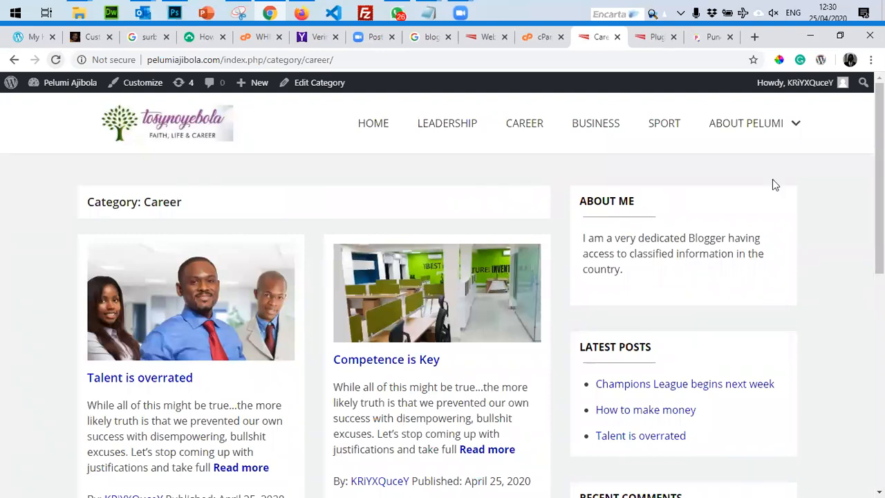
Skim the Career category page, then switch to the WordPress Plugins admin tab.
{"action": "scroll", "coordinate": [773, 183], "scroll_direction": "down", "scroll_amount": 4}
{"action": "scroll", "coordinate": [737, 214], "scroll_direction": "up", "scroll_amount": 1}
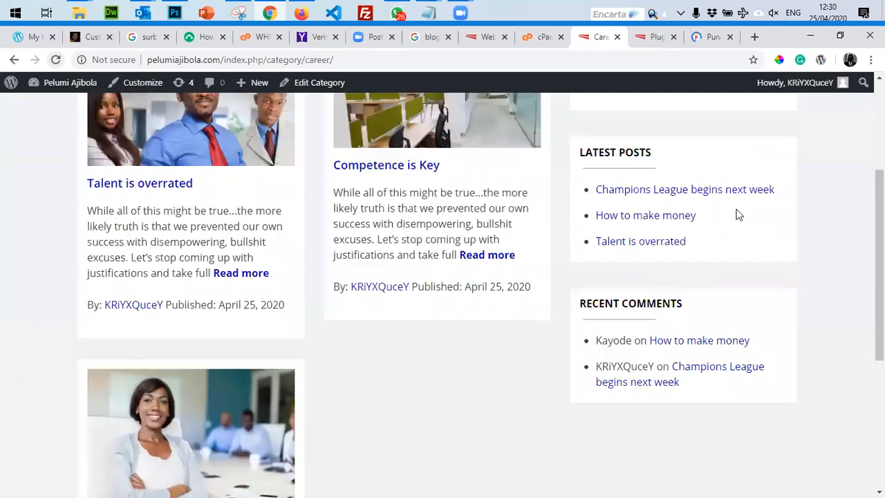
{"action": "scroll", "coordinate": [737, 214], "scroll_direction": "up", "scroll_amount": 2}
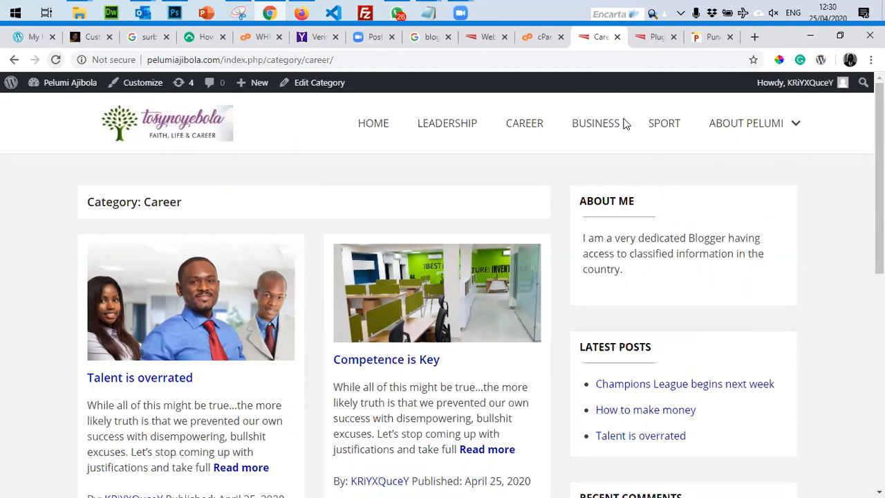
{"action": "key", "text": "ctrl+Tab"}
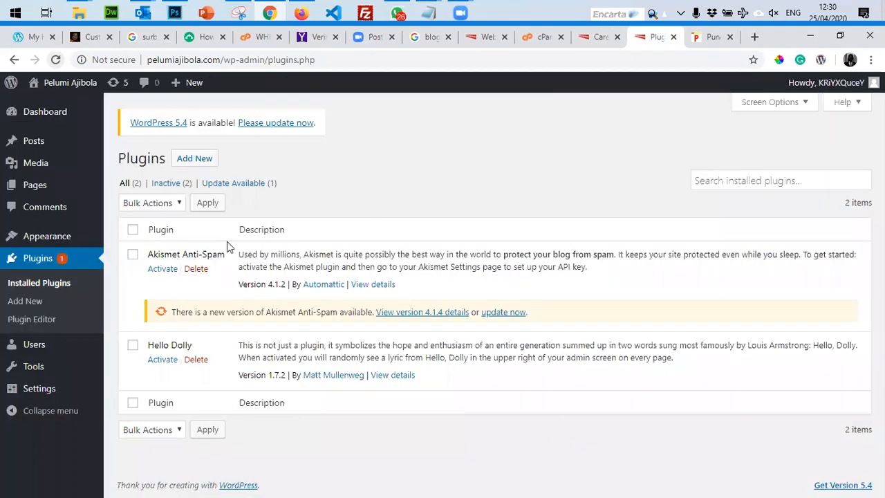
Search Add Plugins for 'adve' and install Ad Inserter – Ad Manager & AdSense Ads from the results.
{"action": "left_click", "coordinate": [194, 159]}
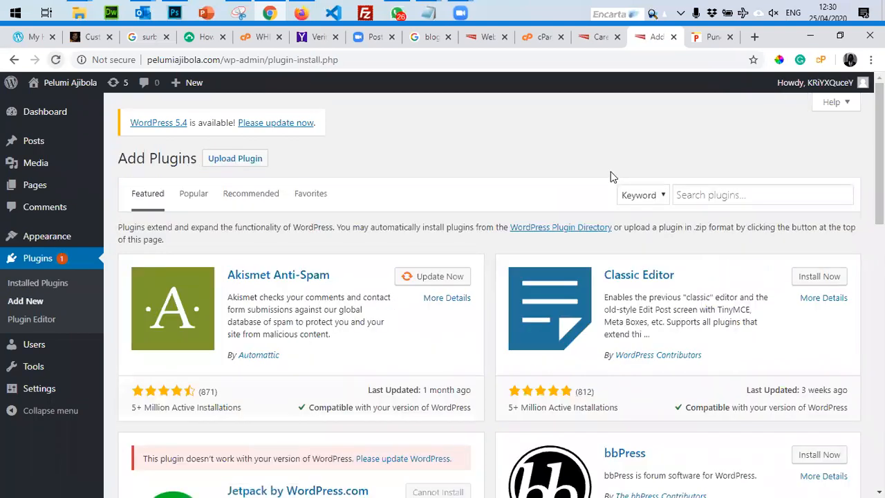
{"action": "left_click", "coordinate": [767, 200]}
{"action": "type", "text": "advert"}
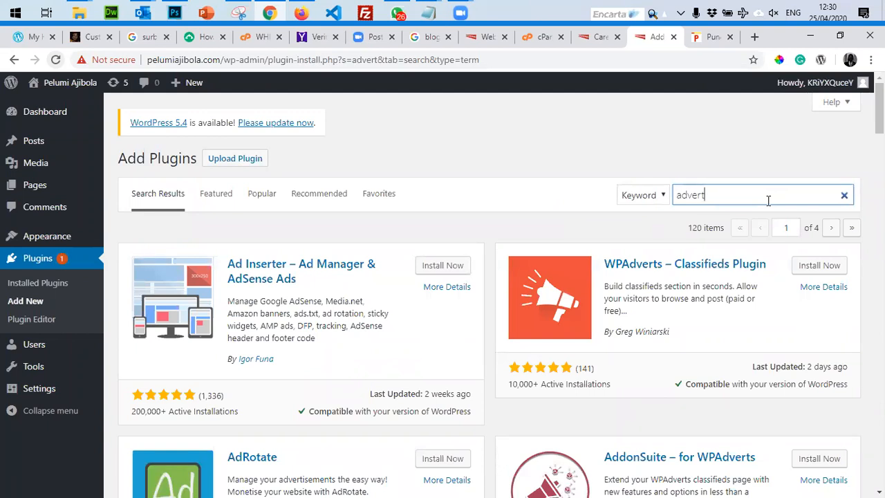
{"action": "scroll", "coordinate": [484, 380], "scroll_direction": "down", "scroll_amount": 1}
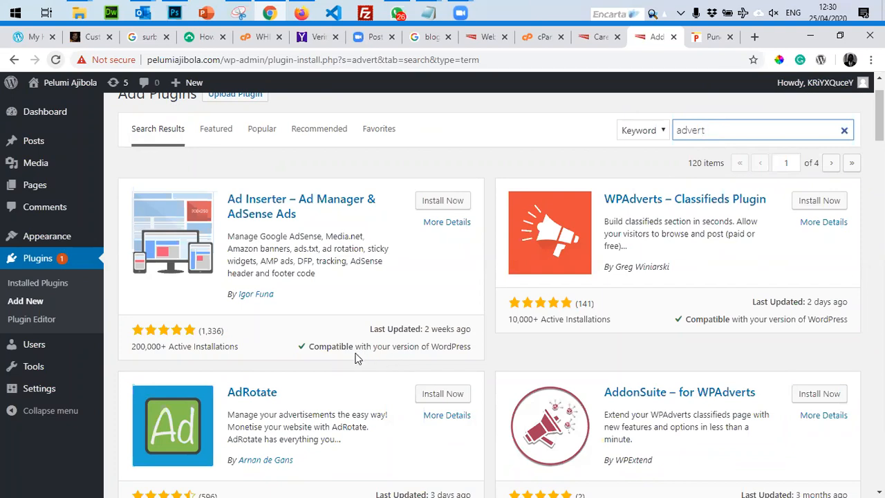
{"action": "scroll", "coordinate": [355, 358], "scroll_direction": "down", "scroll_amount": 2}
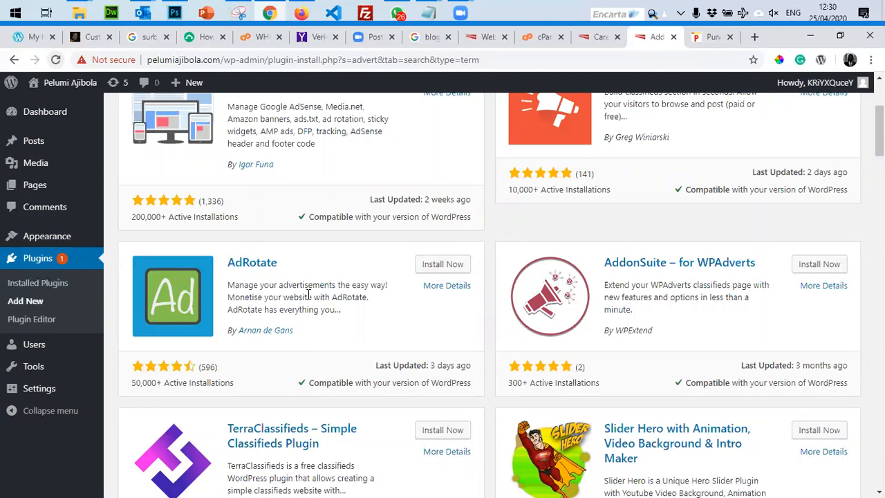
{"action": "scroll", "coordinate": [308, 295], "scroll_direction": "up", "scroll_amount": 2}
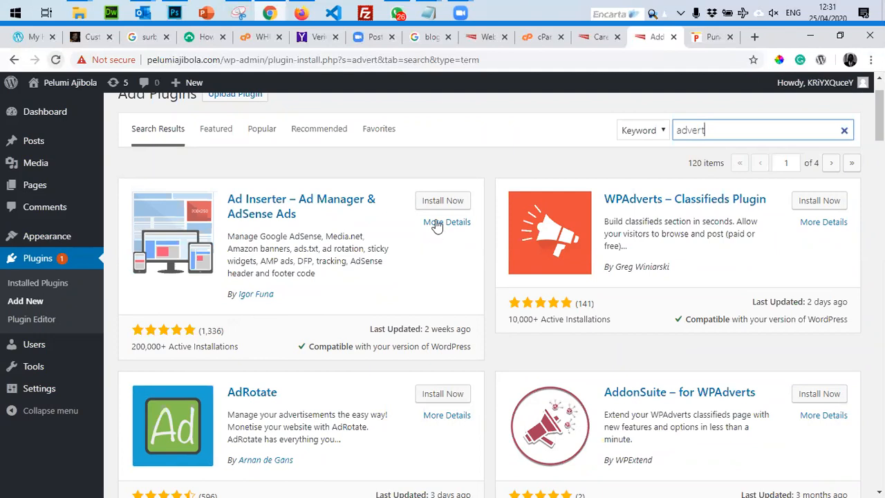
{"action": "left_click", "coordinate": [437, 201]}
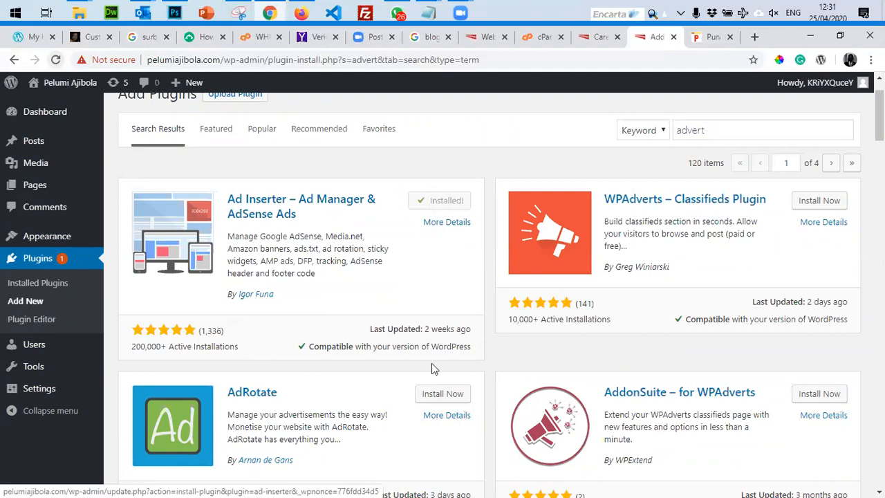
Activate Ad Inserter and glance over the Themes page.
{"action": "left_click", "coordinate": [448, 201]}
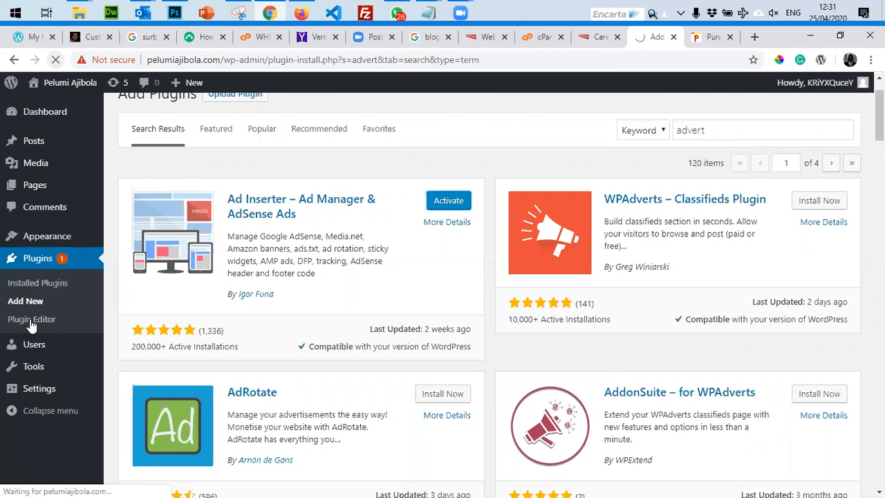
{"action": "left_click", "coordinate": [35, 238]}
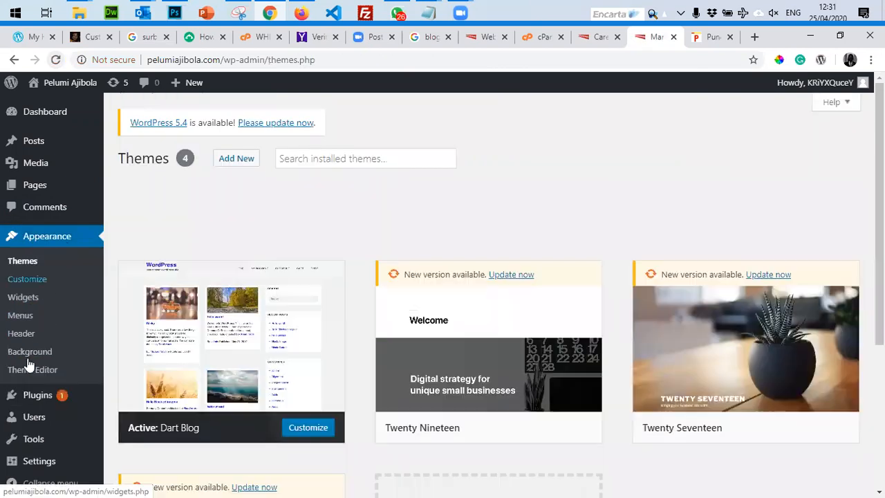
{"action": "scroll", "coordinate": [31, 292], "scroll_direction": "down", "scroll_amount": 3}
{"action": "scroll", "coordinate": [32, 292], "scroll_direction": "up", "scroll_amount": 4}
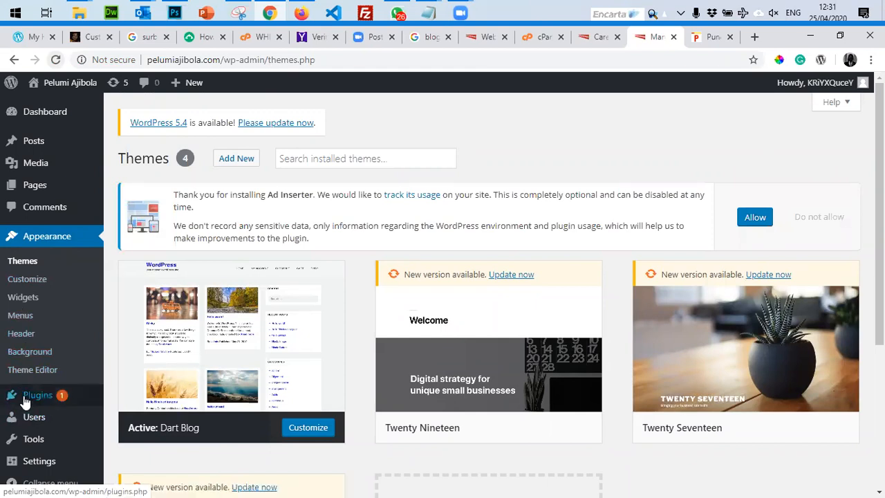
Open Ad Inserter's settings from Installed Plugins, then go back to the plugins list.
{"action": "mouse_move", "coordinate": [30, 394]}
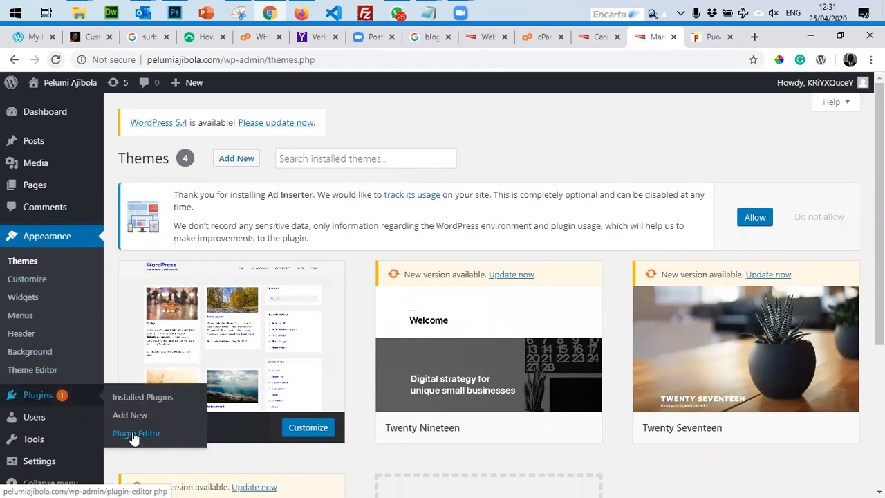
{"action": "left_click", "coordinate": [132, 401]}
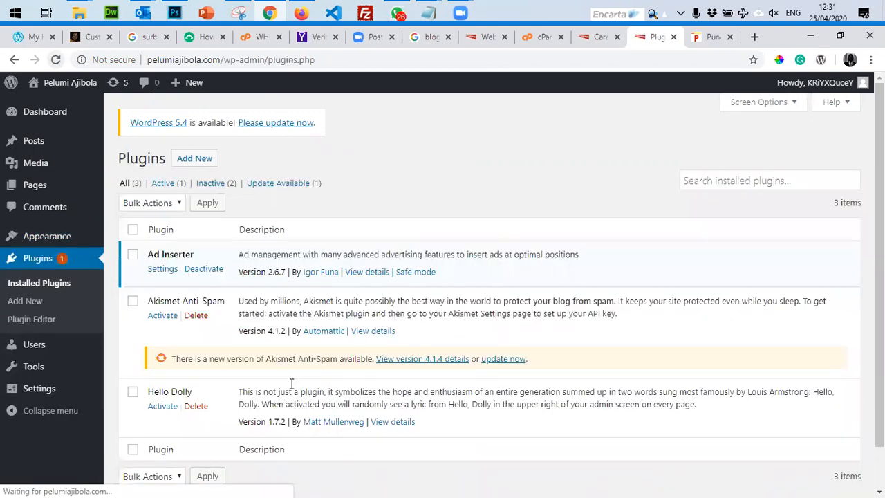
{"action": "scroll", "coordinate": [291, 385], "scroll_direction": "down", "scroll_amount": 2}
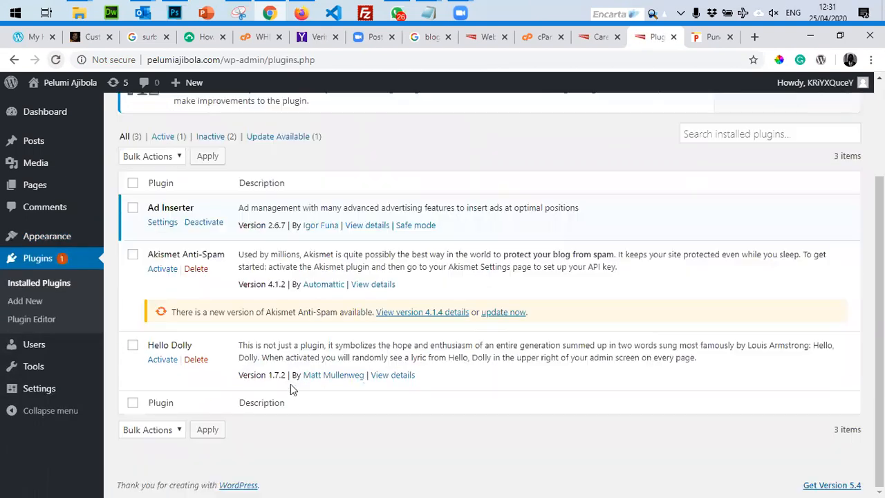
{"action": "left_click", "coordinate": [162, 224]}
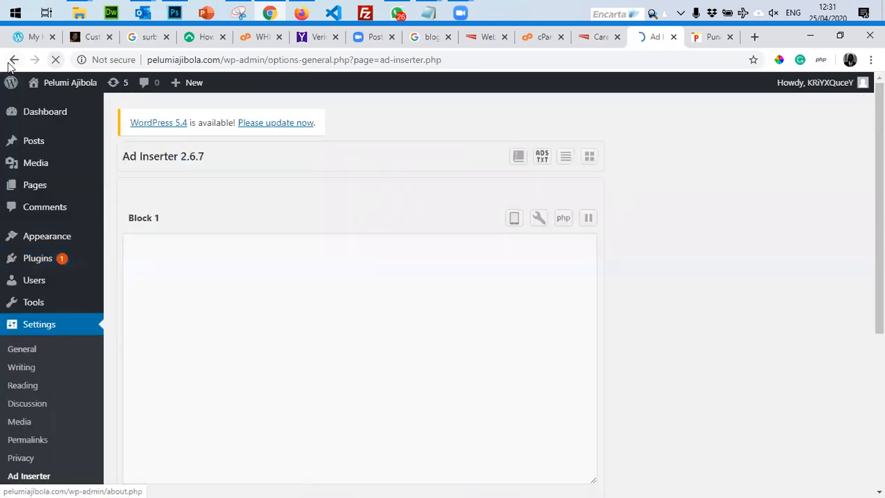
{"action": "left_click", "coordinate": [13, 60]}
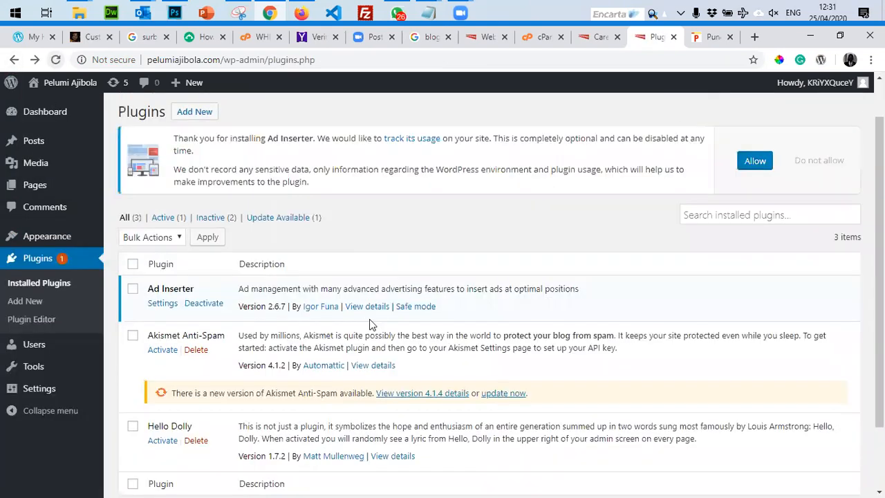
Open Ad Inserter's View details window and read through it.
{"action": "left_click", "coordinate": [369, 311]}
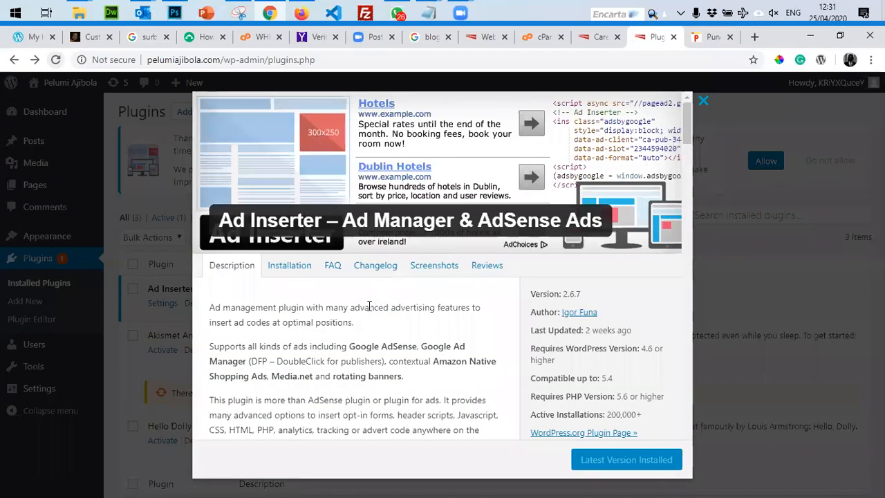
{"action": "scroll", "coordinate": [367, 305], "scroll_direction": "down", "scroll_amount": 4}
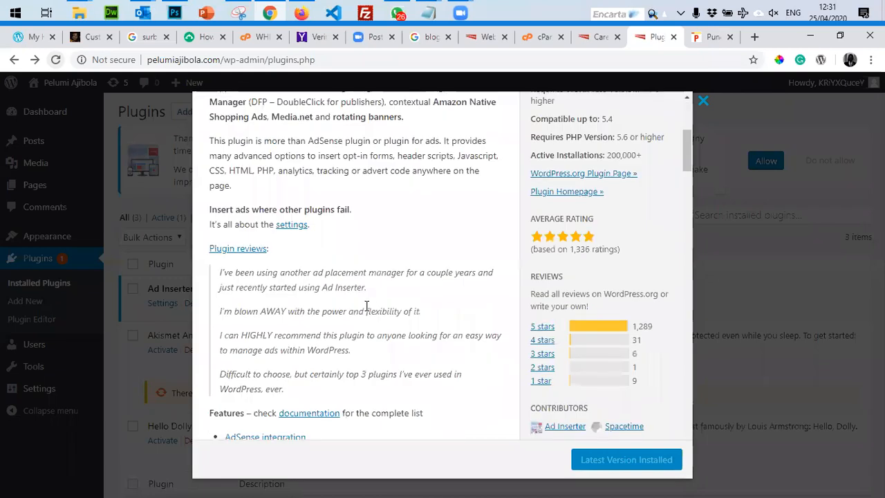
{"action": "scroll", "coordinate": [368, 305], "scroll_direction": "down", "scroll_amount": 9}
{"action": "scroll", "coordinate": [365, 310], "scroll_direction": "up", "scroll_amount": 12}
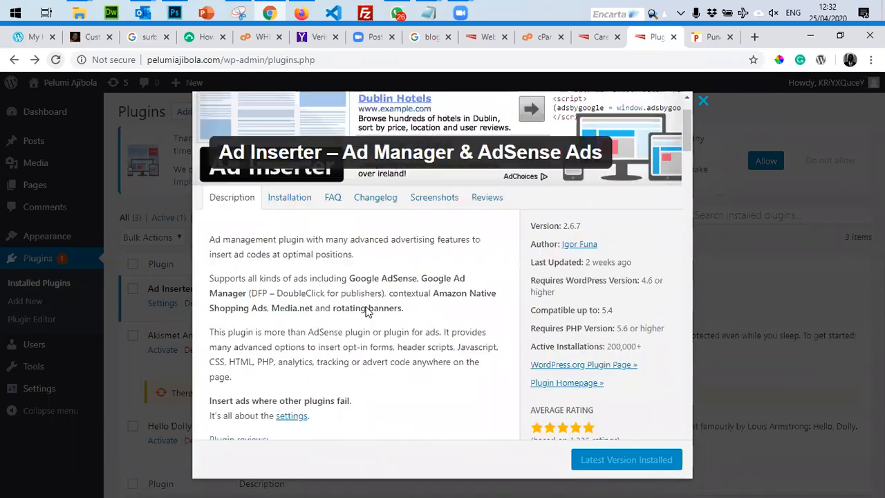
{"action": "scroll", "coordinate": [367, 311], "scroll_direction": "up", "scroll_amount": 1}
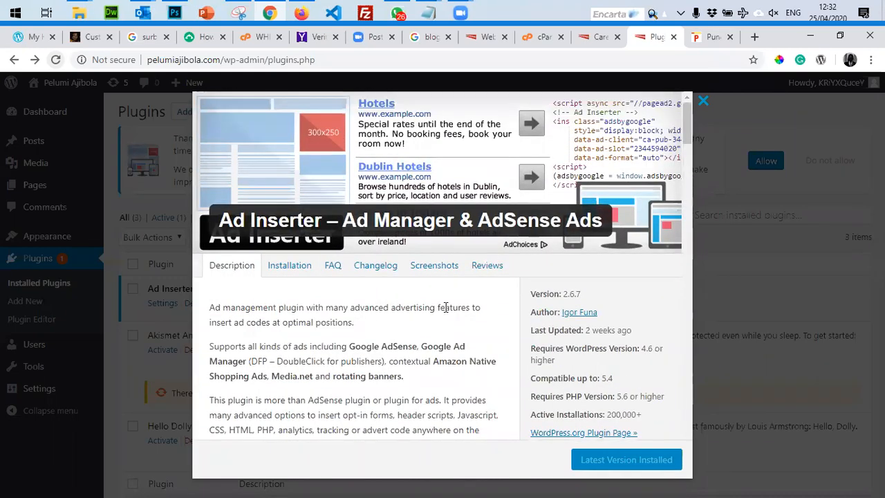
{"action": "scroll", "coordinate": [445, 307], "scroll_direction": "down", "scroll_amount": 1}
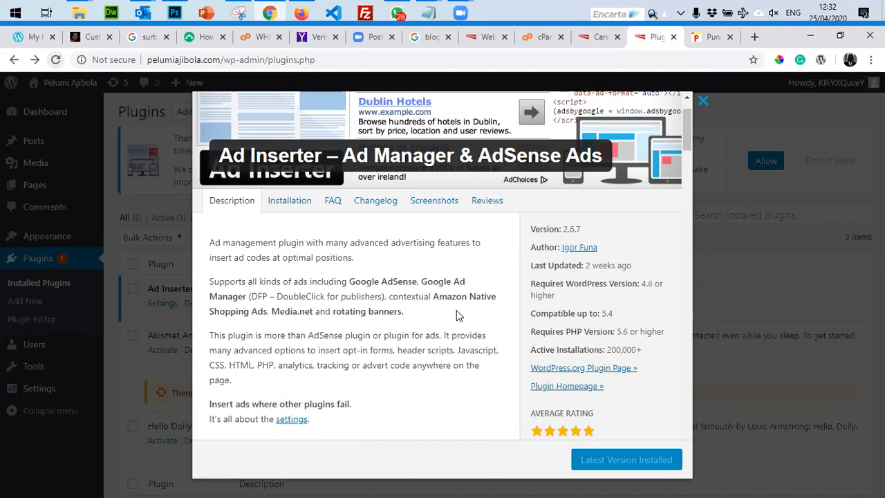
{"action": "scroll", "coordinate": [457, 315], "scroll_direction": "down", "scroll_amount": 2}
{"action": "scroll", "coordinate": [457, 312], "scroll_direction": "down", "scroll_amount": 2}
{"action": "scroll", "coordinate": [456, 311], "scroll_direction": "up", "scroll_amount": 5}
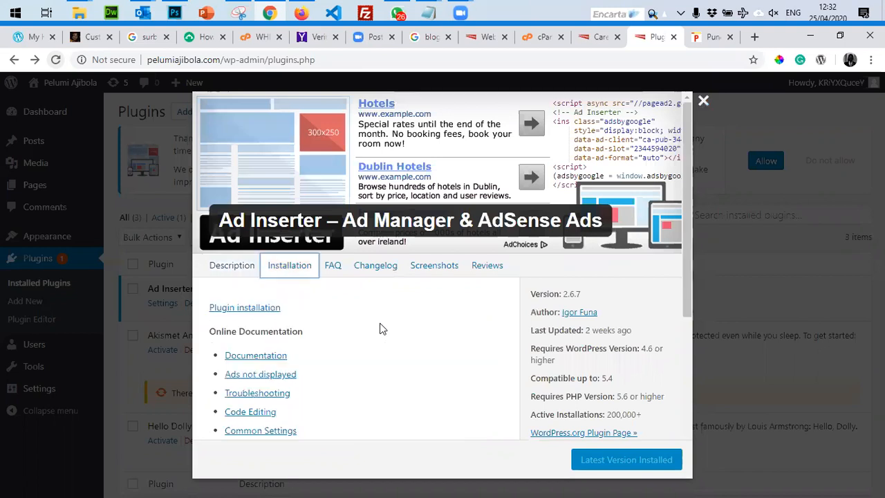
{"action": "scroll", "coordinate": [383, 329], "scroll_direction": "down", "scroll_amount": 4}
{"action": "scroll", "coordinate": [322, 275], "scroll_direction": "up", "scroll_amount": 3}
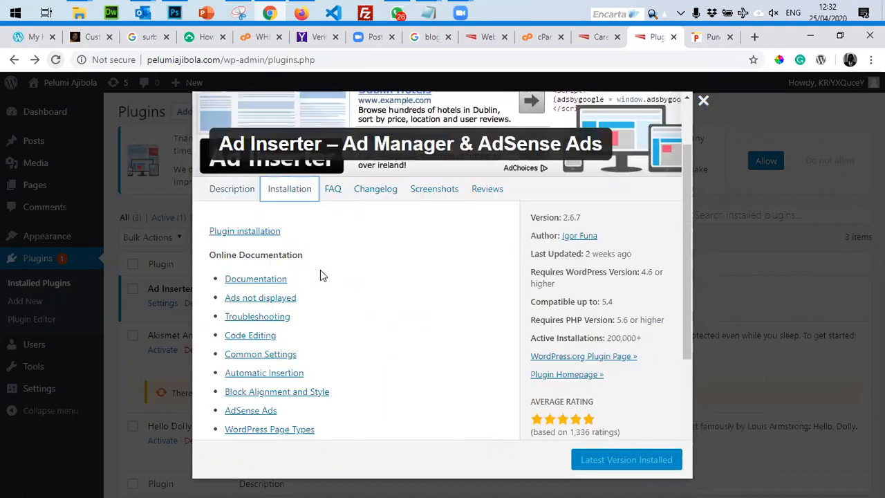
Skim the adinserter.pro documentation, then reopen Ad Inserter's settings from the Plugins tab.
{"action": "left_click", "coordinate": [266, 281]}
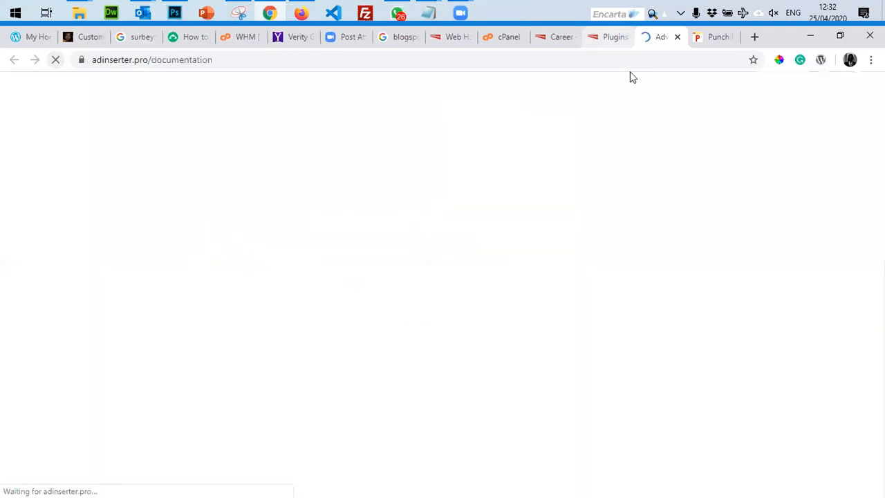
{"action": "left_click", "coordinate": [605, 37]}
{"action": "scroll", "coordinate": [531, 339], "scroll_direction": "down", "scroll_amount": 3}
{"action": "scroll", "coordinate": [533, 339], "scroll_direction": "up", "scroll_amount": 4}
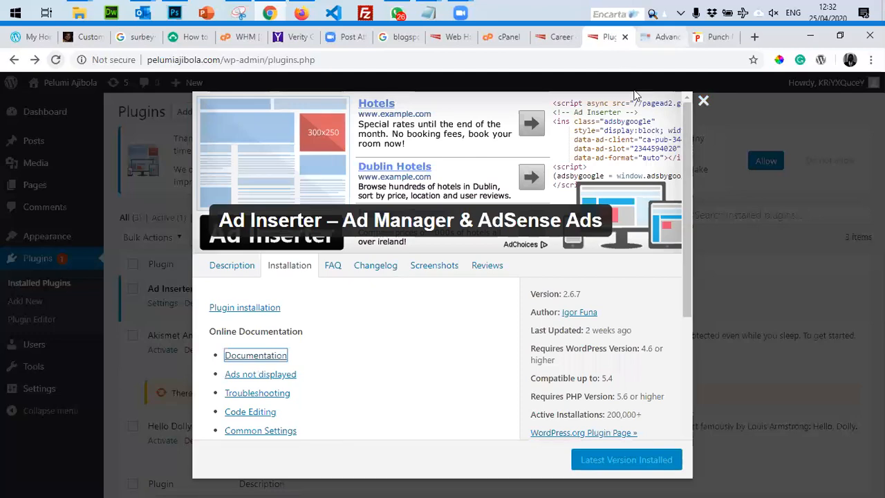
{"action": "left_click", "coordinate": [697, 96]}
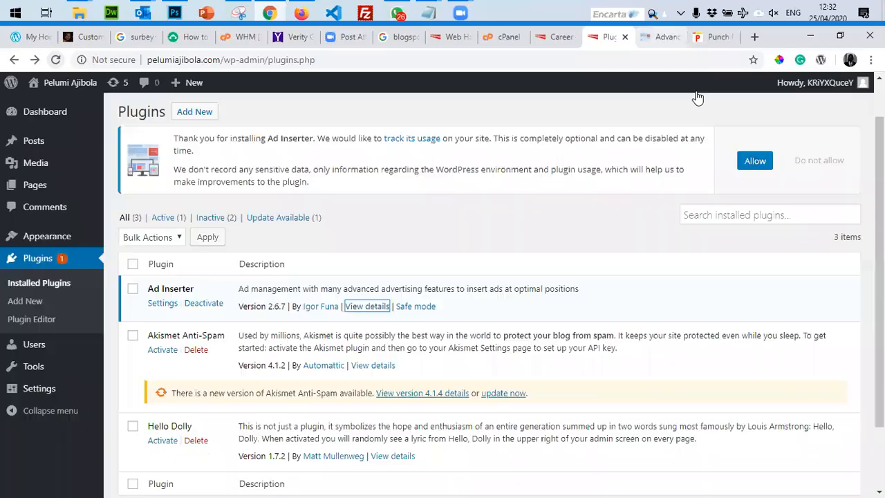
{"action": "key", "text": "ctrl+Tab"}
{"action": "scroll", "coordinate": [372, 373], "scroll_direction": "down", "scroll_amount": 5}
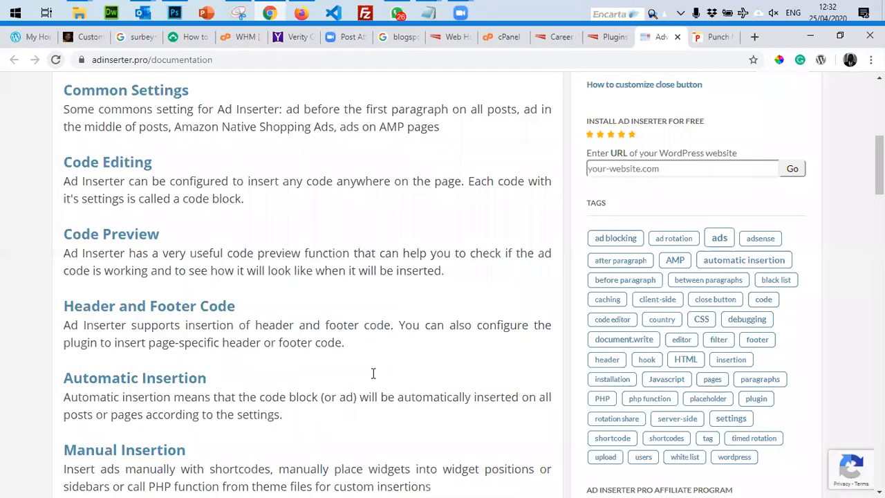
{"action": "scroll", "coordinate": [372, 374], "scroll_direction": "down", "scroll_amount": 10}
{"action": "left_click", "coordinate": [608, 37]}
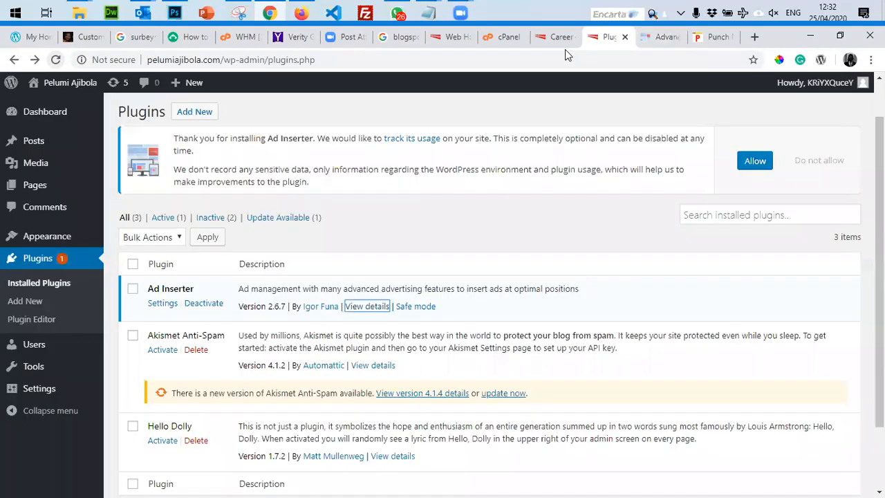
{"action": "scroll", "coordinate": [376, 333], "scroll_direction": "down", "scroll_amount": 3}
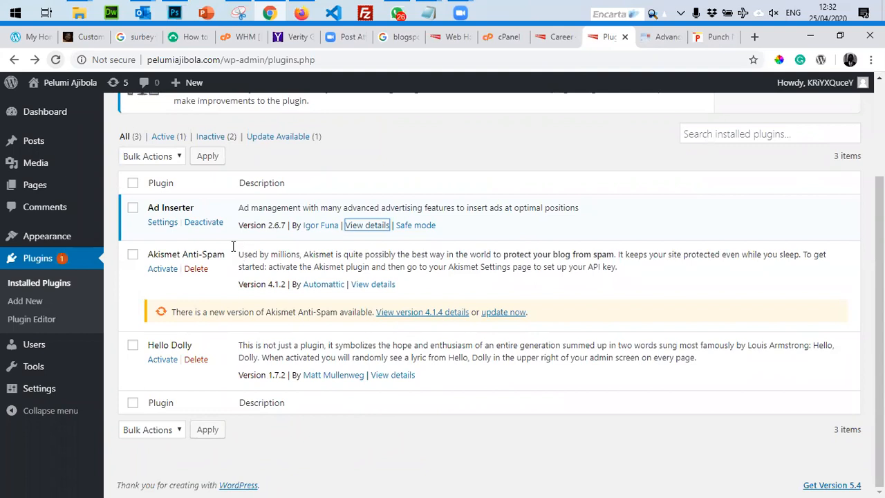
{"action": "left_click", "coordinate": [159, 223]}
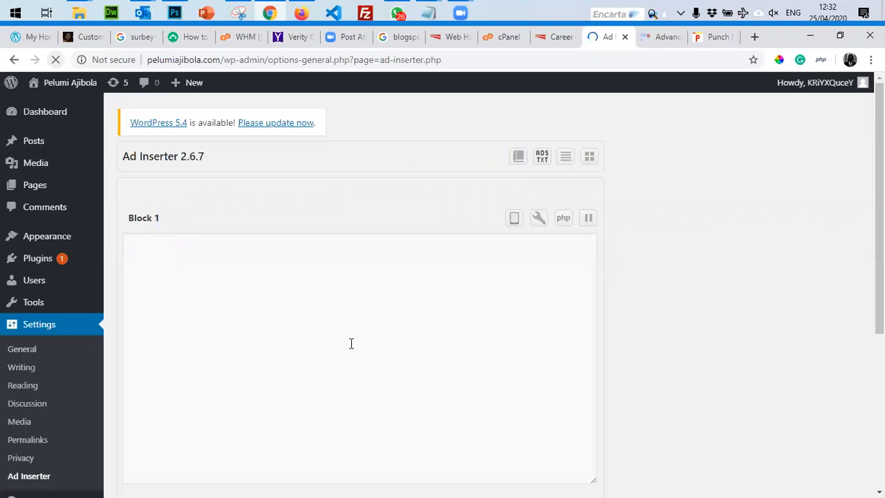
Review Block 1's options and keep its insertion set to Disabled.
{"action": "scroll", "coordinate": [572, 471], "scroll_direction": "down", "scroll_amount": 3}
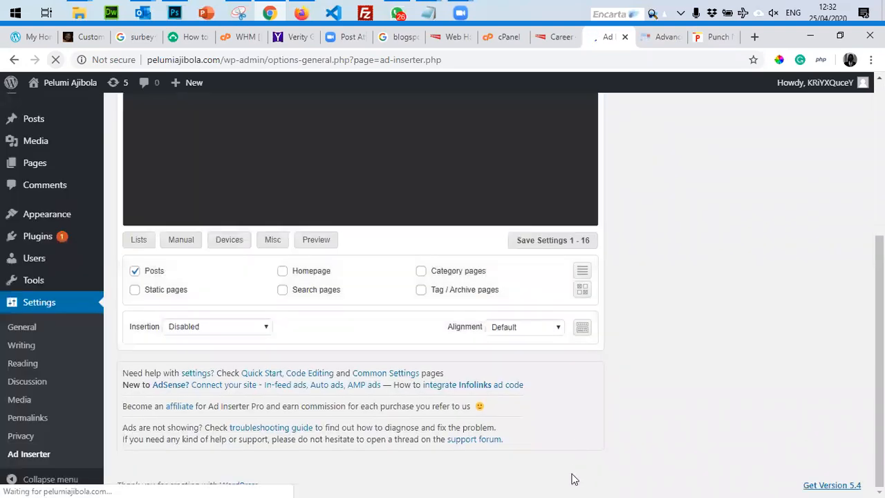
{"action": "scroll", "coordinate": [572, 477], "scroll_direction": "up", "scroll_amount": 4}
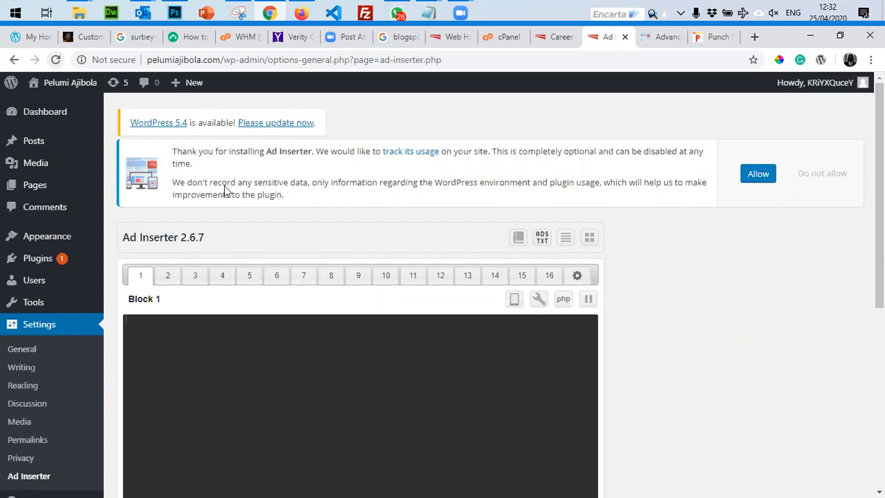
{"action": "scroll", "coordinate": [405, 318], "scroll_direction": "down", "scroll_amount": 5}
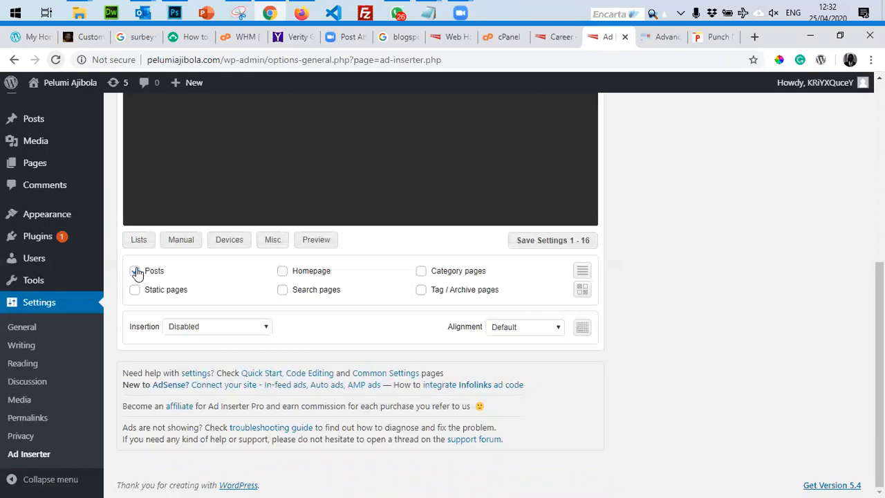
{"action": "scroll", "coordinate": [262, 352], "scroll_direction": "up", "scroll_amount": 1}
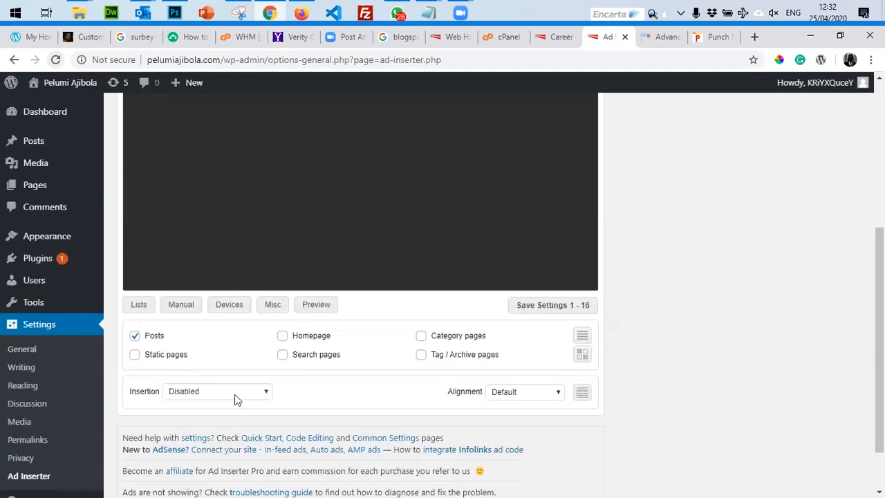
{"action": "left_click", "coordinate": [232, 393]}
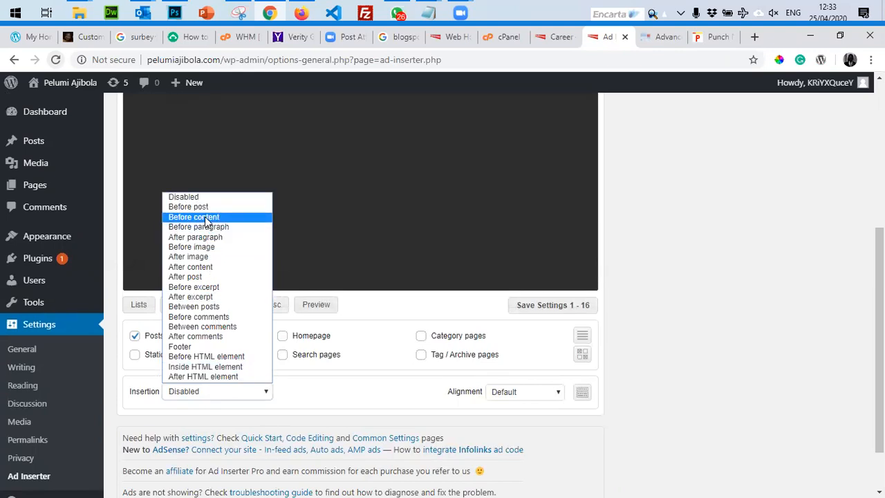
{"action": "left_click", "coordinate": [713, 331]}
Scroll through the Ad Inserter settings, then return to the Installed Plugins list.
{"action": "scroll", "coordinate": [732, 322], "scroll_direction": "up", "scroll_amount": 5}
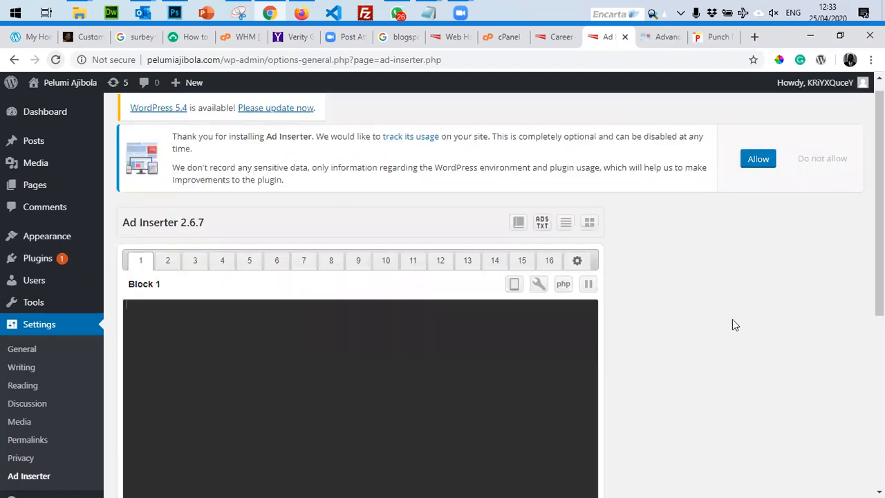
{"action": "scroll", "coordinate": [732, 324], "scroll_direction": "down", "scroll_amount": 5}
{"action": "scroll", "coordinate": [732, 330], "scroll_direction": "up", "scroll_amount": 6}
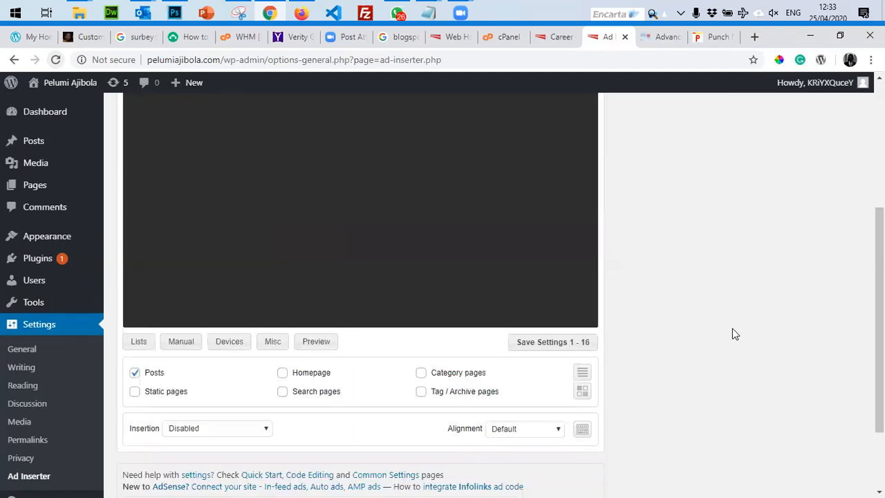
{"action": "scroll", "coordinate": [732, 334], "scroll_direction": "down", "scroll_amount": 5}
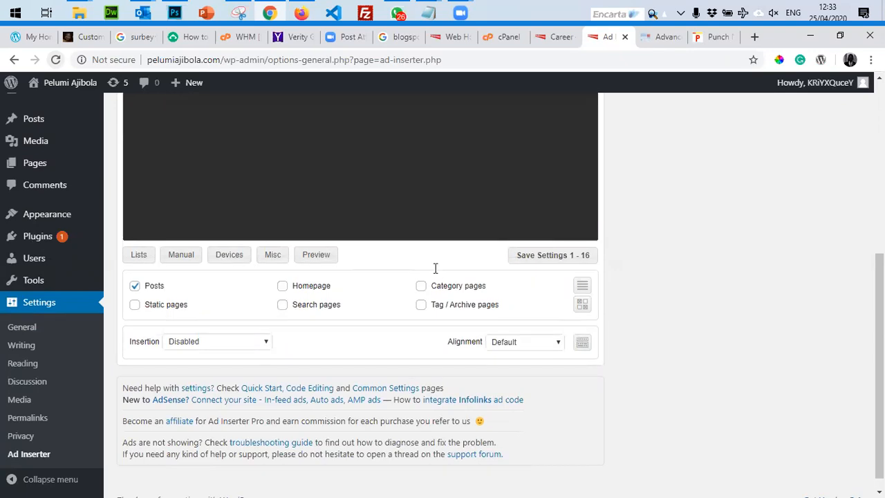
{"action": "scroll", "coordinate": [388, 242], "scroll_direction": "up", "scroll_amount": 5}
{"action": "mouse_move", "coordinate": [67, 262]}
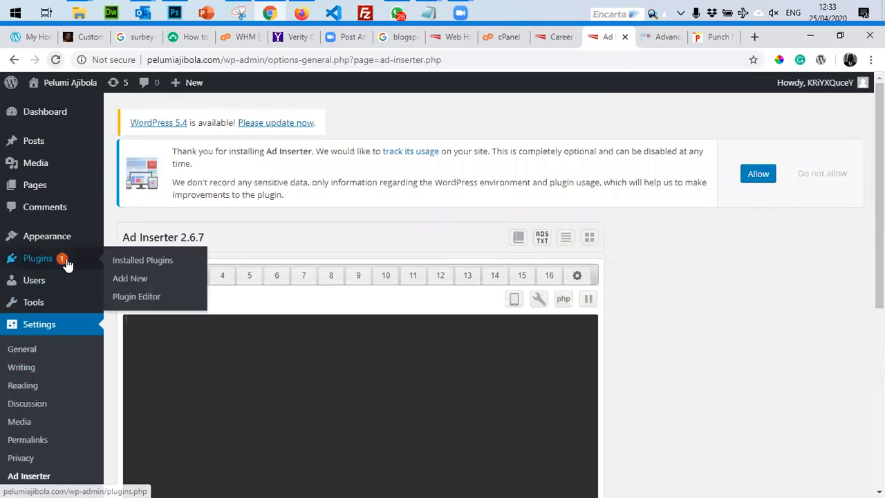
{"action": "left_click", "coordinate": [139, 267]}
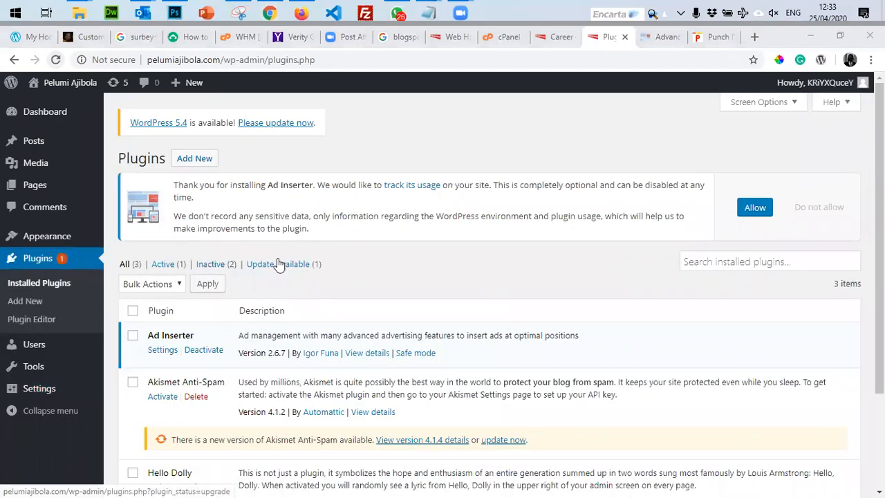
Search the plugin directory for 'advert' and browse the results.
{"action": "left_click", "coordinate": [191, 161]}
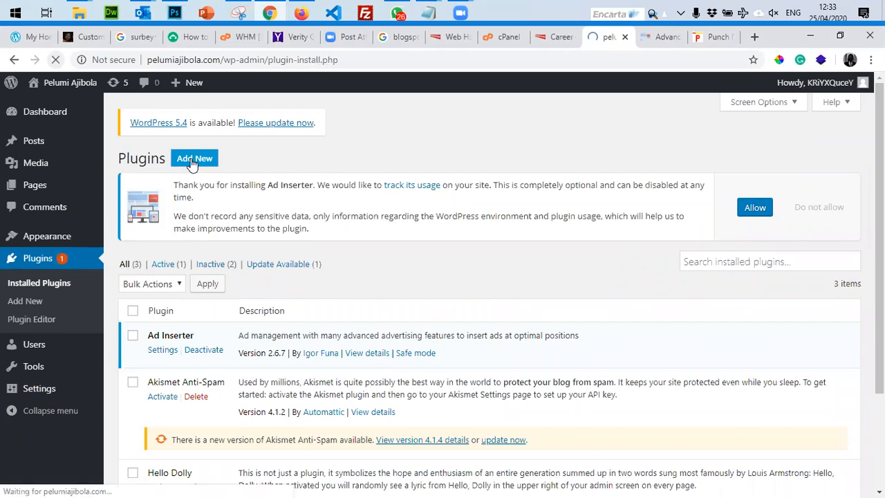
{"action": "left_click", "coordinate": [705, 276]}
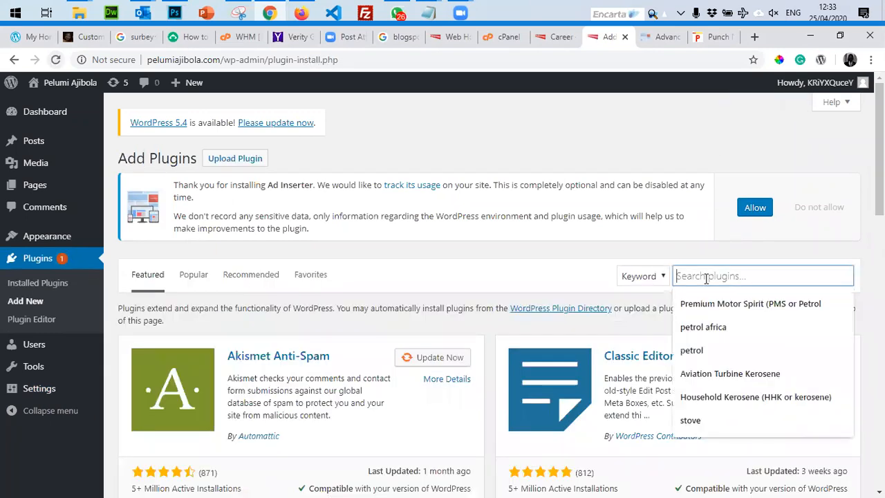
{"action": "type", "text": "adver"}
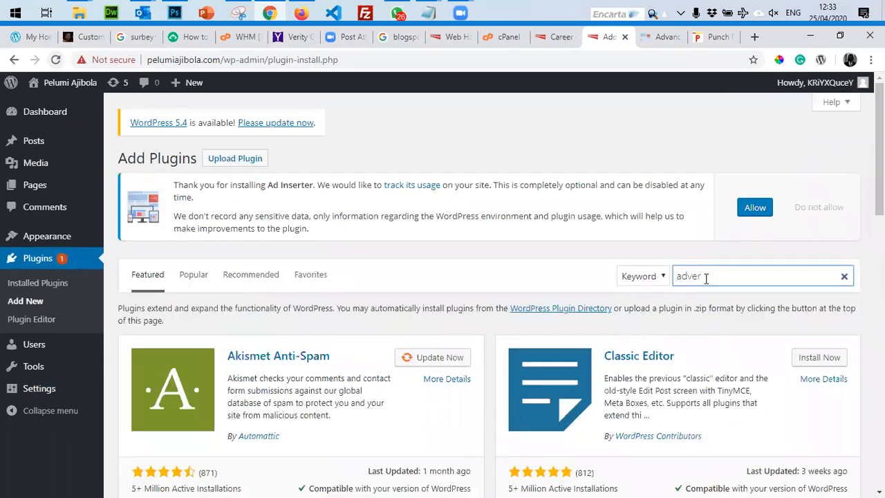
{"action": "scroll", "coordinate": [660, 359], "scroll_direction": "down", "scroll_amount": 2}
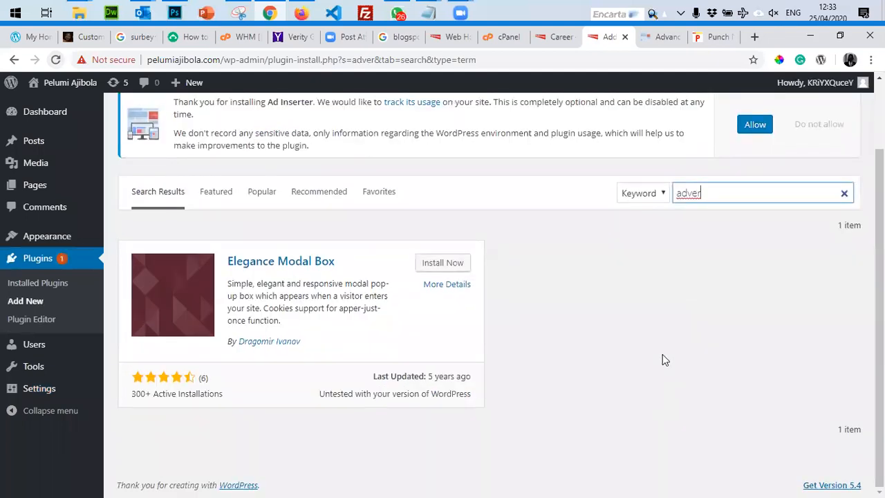
{"action": "type", "text": "t"}
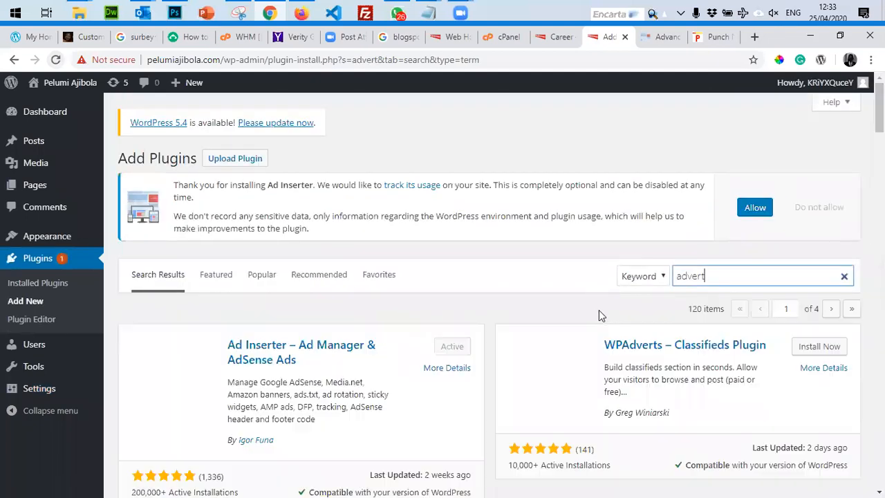
{"action": "scroll", "coordinate": [573, 354], "scroll_direction": "down", "scroll_amount": 5}
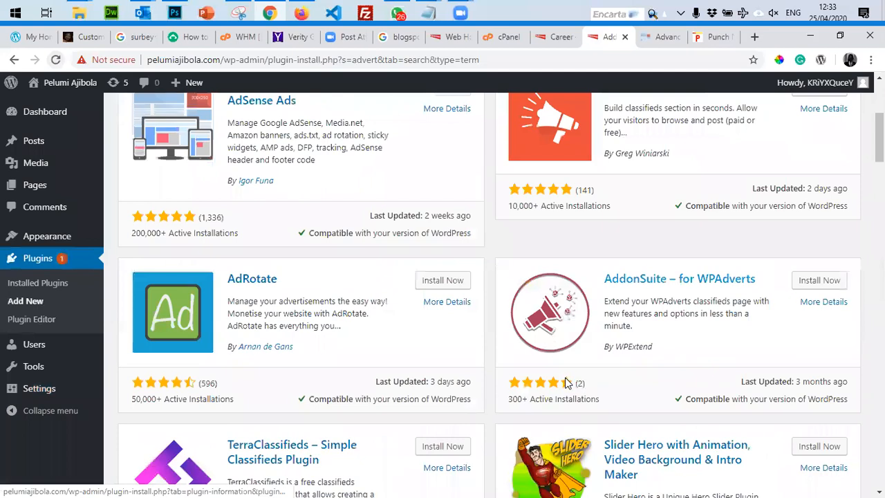
{"action": "scroll", "coordinate": [546, 367], "scroll_direction": "up", "scroll_amount": 5}
{"action": "scroll", "coordinate": [454, 330], "scroll_direction": "down", "scroll_amount": 4}
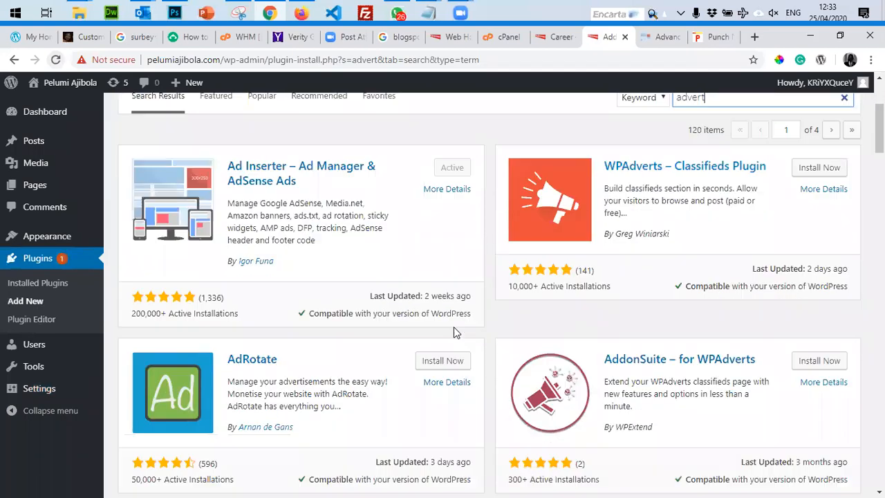
{"action": "scroll", "coordinate": [248, 253], "scroll_direction": "up", "scroll_amount": 2}
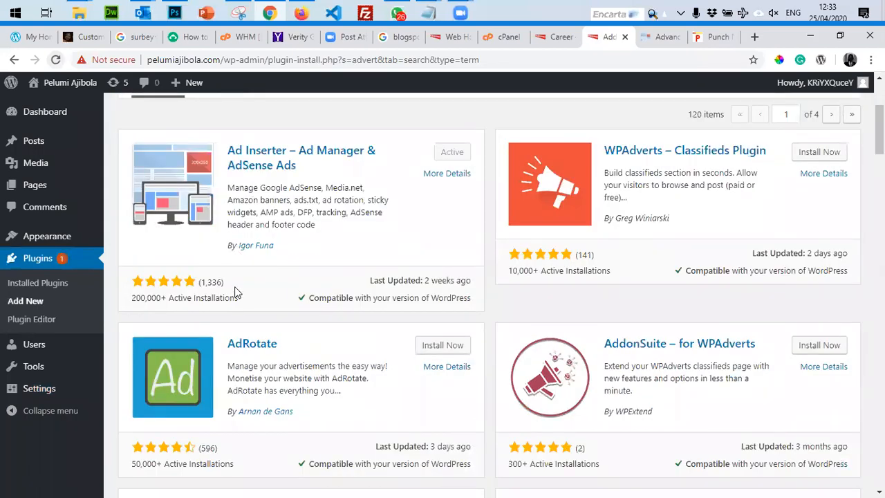
Install and activate AdRotate 5.8, then dismiss its welcome message.
{"action": "left_click", "coordinate": [428, 348]}
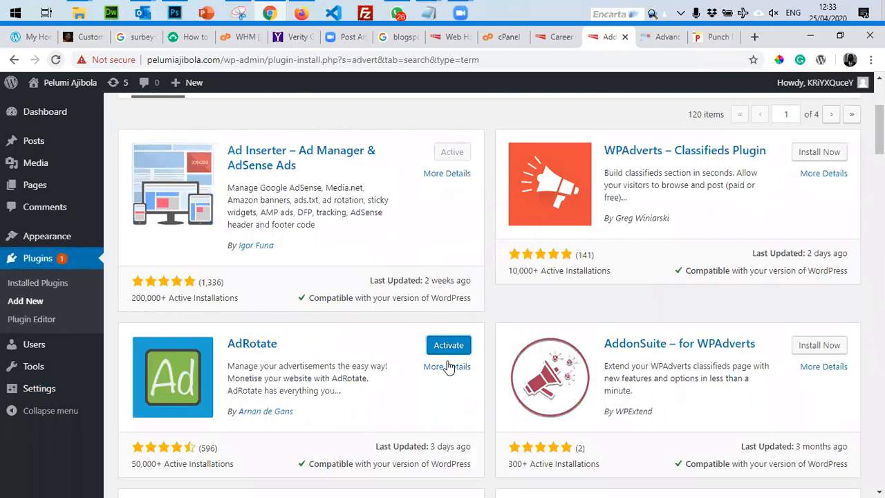
{"action": "left_click", "coordinate": [447, 349]}
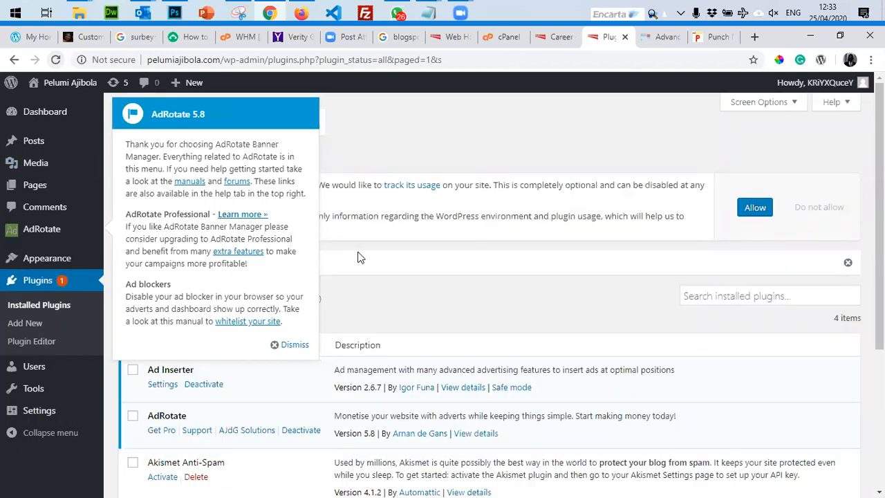
{"action": "left_click", "coordinate": [293, 345]}
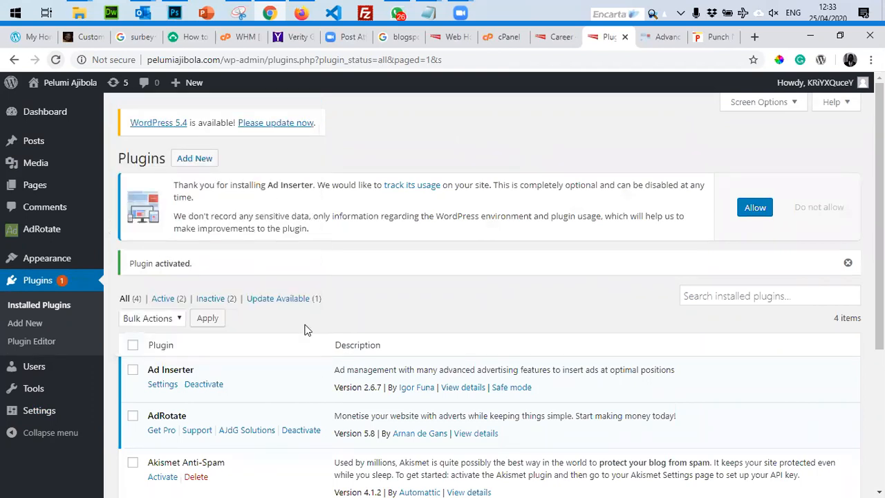
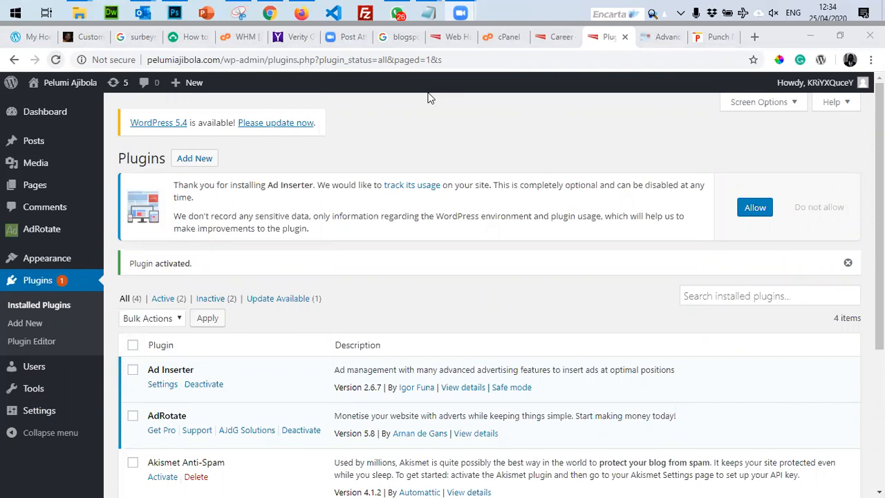
Look over the AdRotate plugin's details, then close them.
{"action": "scroll", "coordinate": [495, 204], "scroll_direction": "down", "scroll_amount": 3}
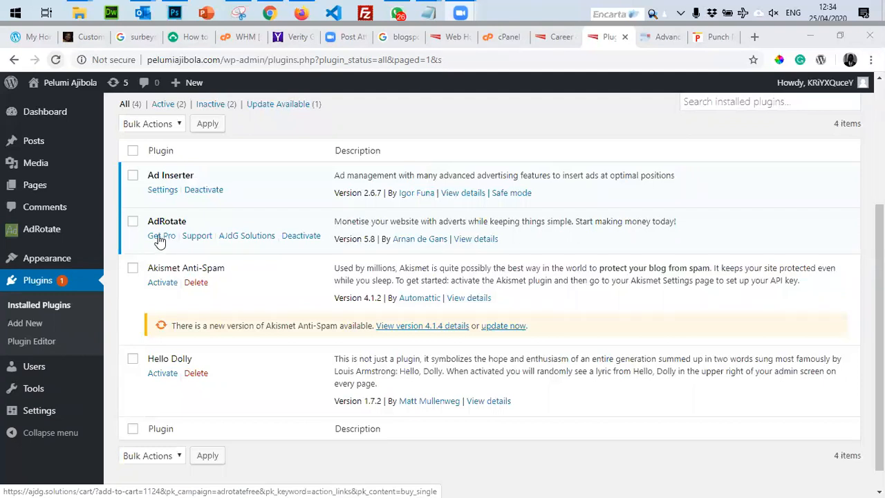
{"action": "left_click", "coordinate": [478, 243]}
{"action": "left_click", "coordinate": [480, 243]}
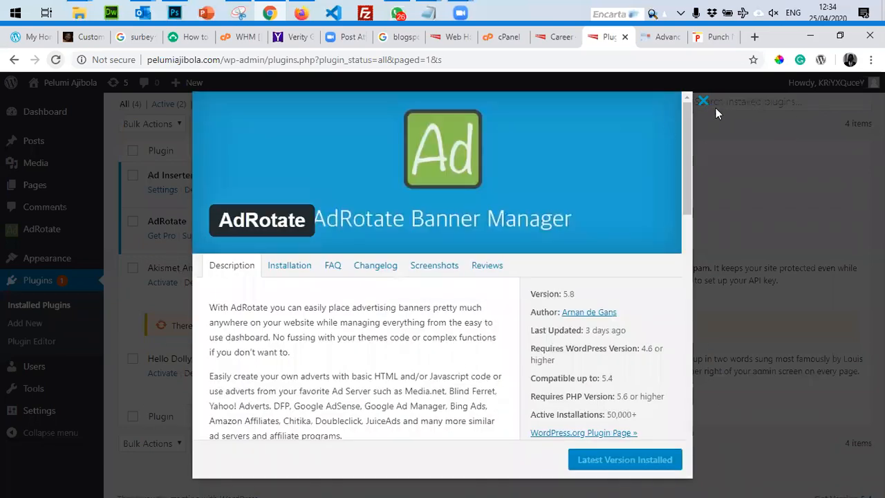
{"action": "scroll", "coordinate": [330, 415], "scroll_direction": "down", "scroll_amount": 5}
{"action": "scroll", "coordinate": [329, 415], "scroll_direction": "up", "scroll_amount": 5}
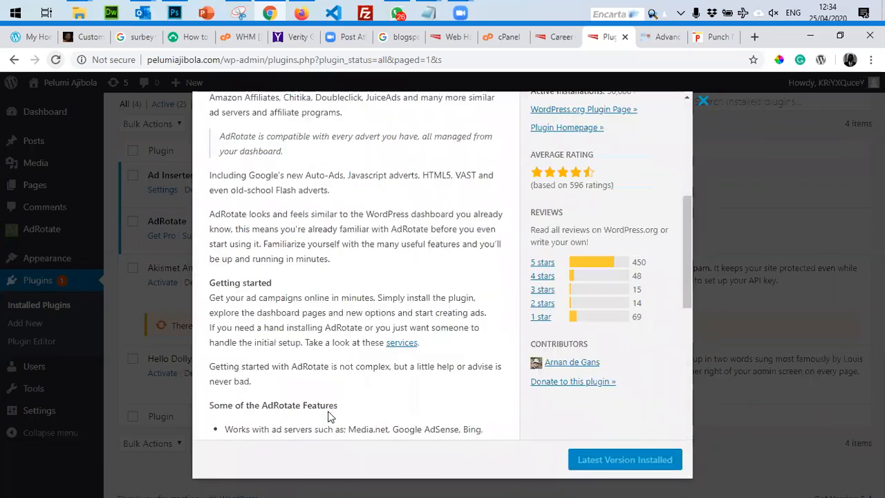
{"action": "left_click", "coordinate": [702, 104]}
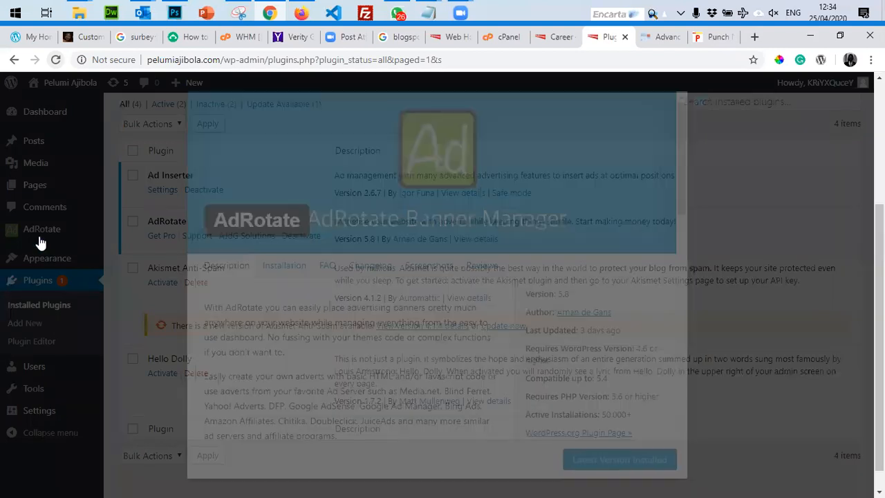
Start a new advert from AdRotate's Manage Adverts and name it Covid19 Sanitizer.
{"action": "left_click", "coordinate": [36, 237]}
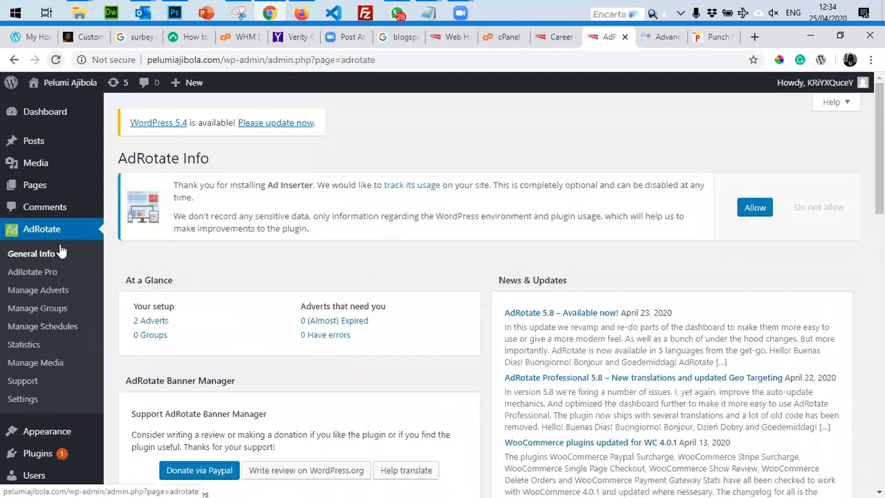
{"action": "scroll", "coordinate": [233, 349], "scroll_direction": "down", "scroll_amount": 4}
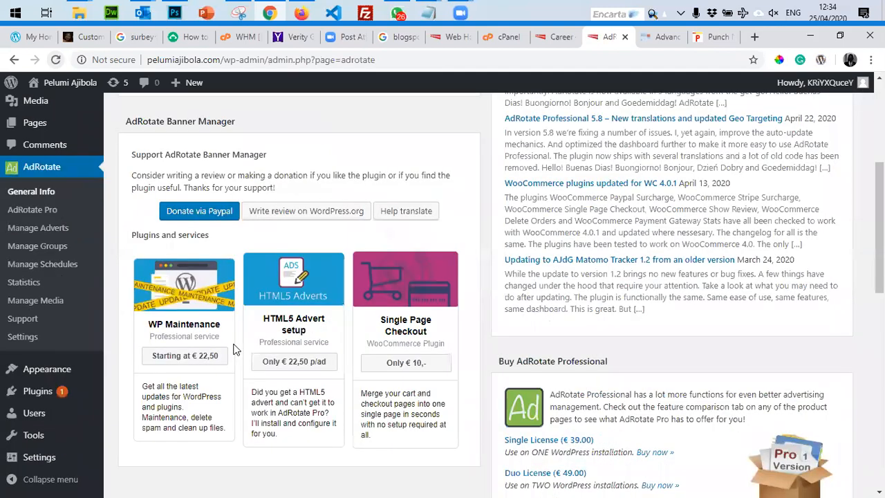
{"action": "scroll", "coordinate": [35, 270], "scroll_direction": "up", "scroll_amount": 4}
{"action": "left_click", "coordinate": [30, 290]}
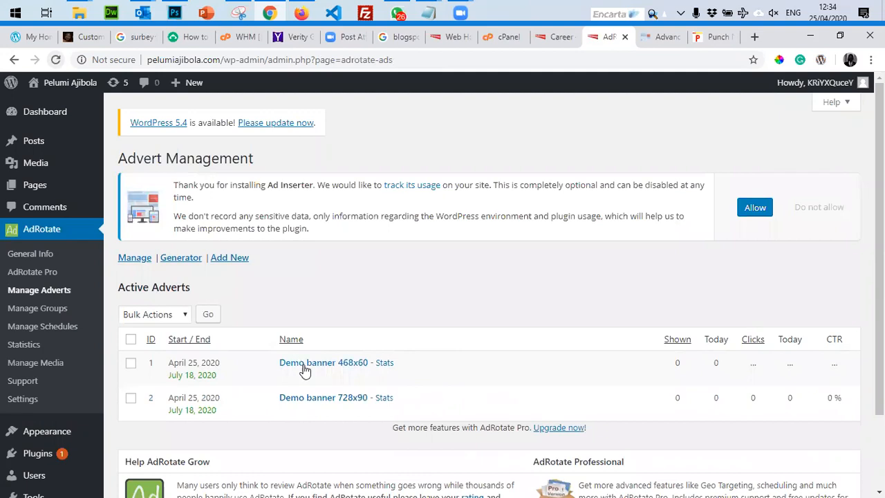
{"action": "left_click", "coordinate": [228, 259]}
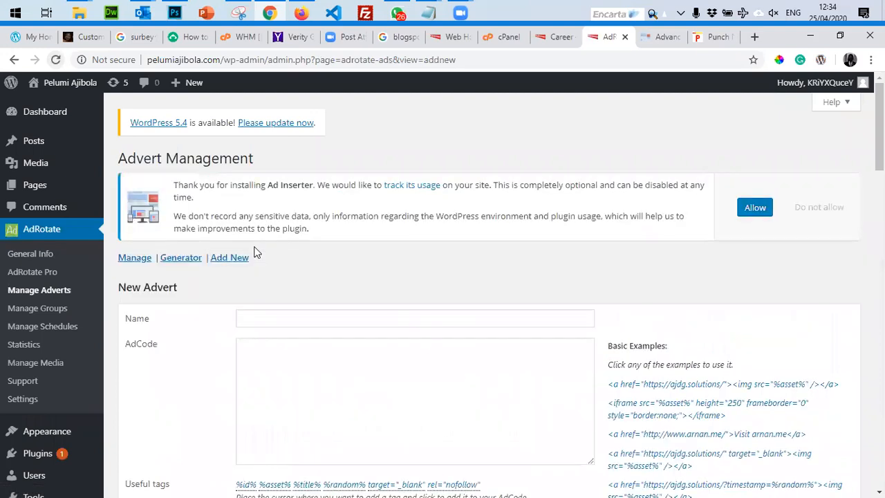
{"action": "left_click", "coordinate": [284, 320]}
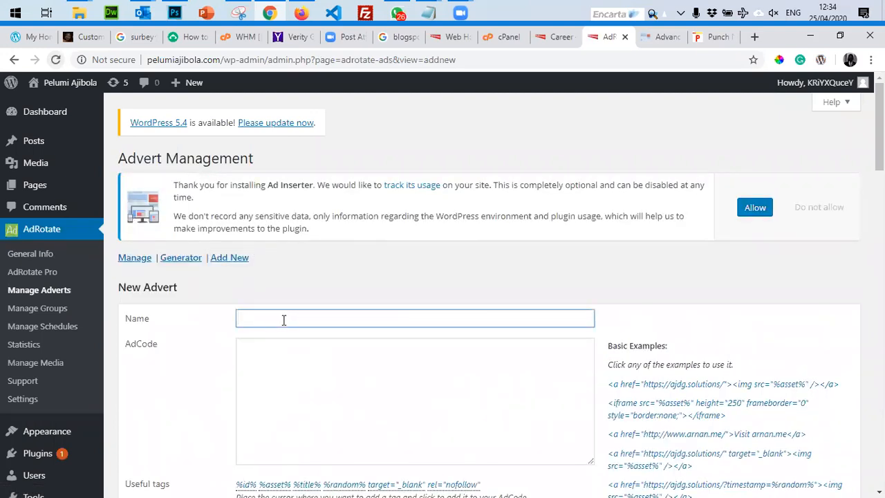
{"action": "type", "text": "Covid19 Sanitizer"}
Choose the Champions League image from the media library as the advert's banner.
{"action": "scroll", "coordinate": [410, 326], "scroll_direction": "down", "scroll_amount": 2}
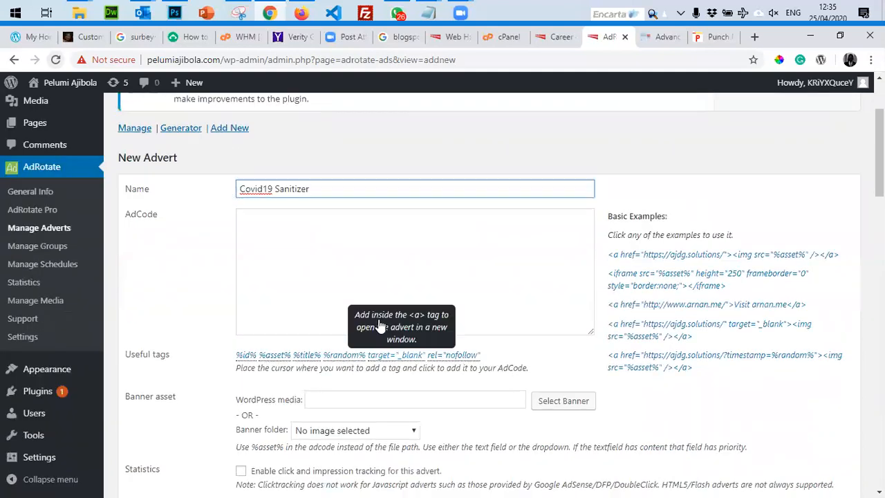
{"action": "scroll", "coordinate": [466, 263], "scroll_direction": "down", "scroll_amount": 3}
{"action": "scroll", "coordinate": [368, 246], "scroll_direction": "up", "scroll_amount": 1}
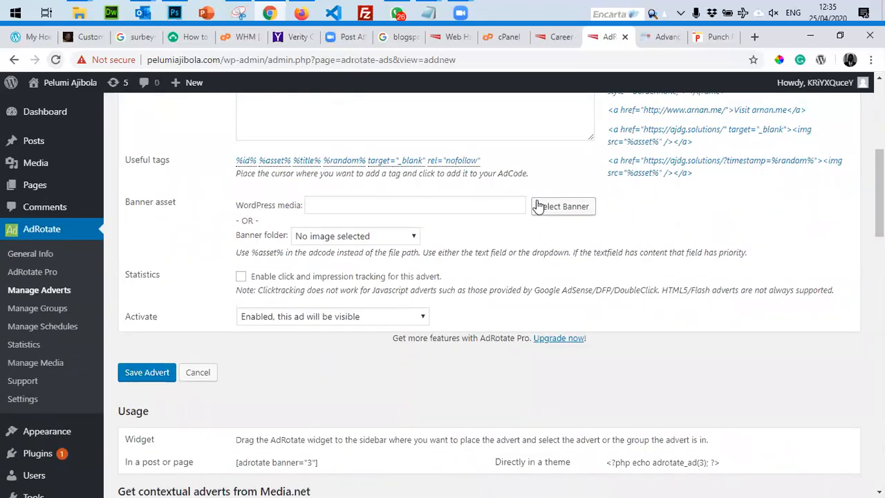
{"action": "left_click", "coordinate": [326, 239]}
{"action": "left_click", "coordinate": [327, 239]}
{"action": "left_click", "coordinate": [564, 207]}
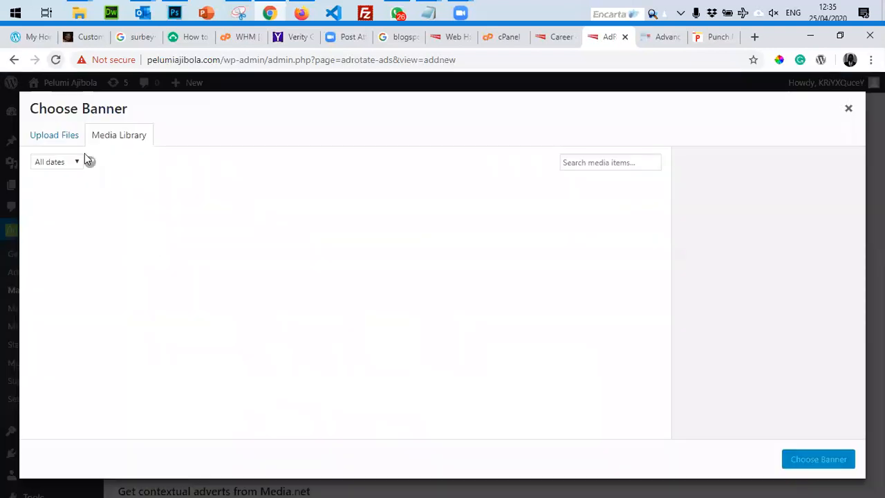
{"action": "left_click", "coordinate": [71, 242]}
{"action": "left_click", "coordinate": [817, 462]}
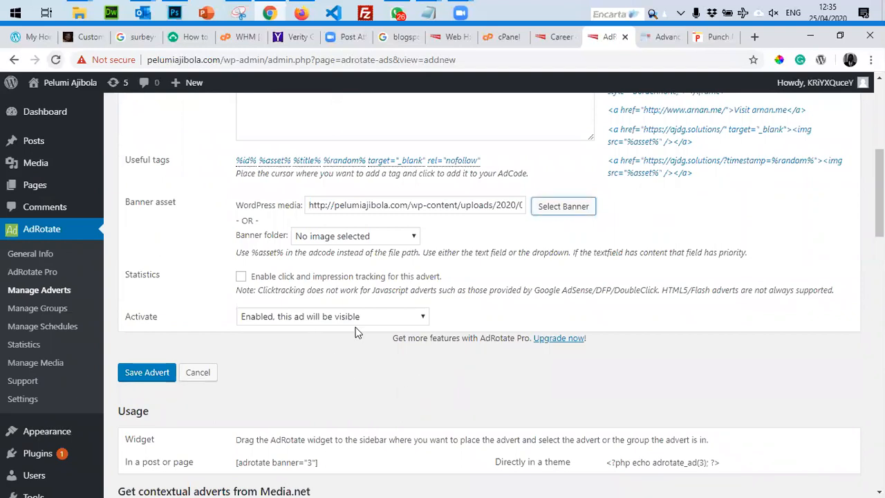
Save the new Covid19 Sanitizer advert.
{"action": "scroll", "coordinate": [326, 321], "scroll_direction": "up", "scroll_amount": 4}
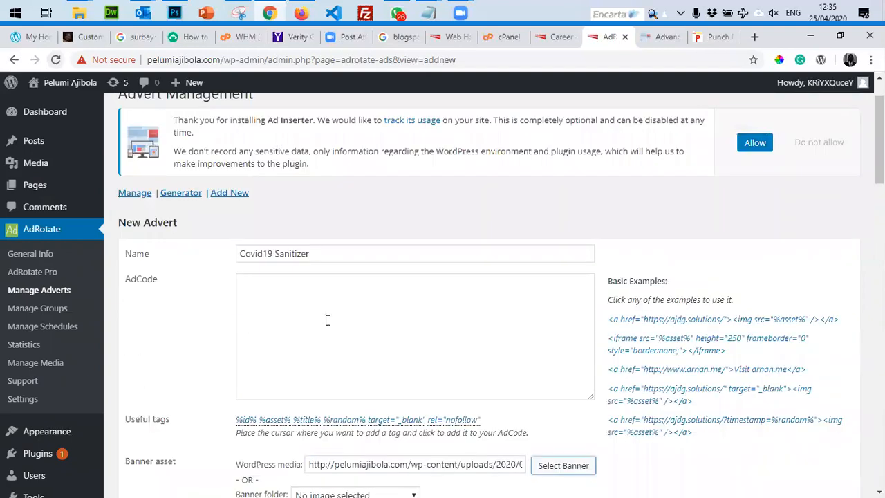
{"action": "scroll", "coordinate": [327, 320], "scroll_direction": "down", "scroll_amount": 2}
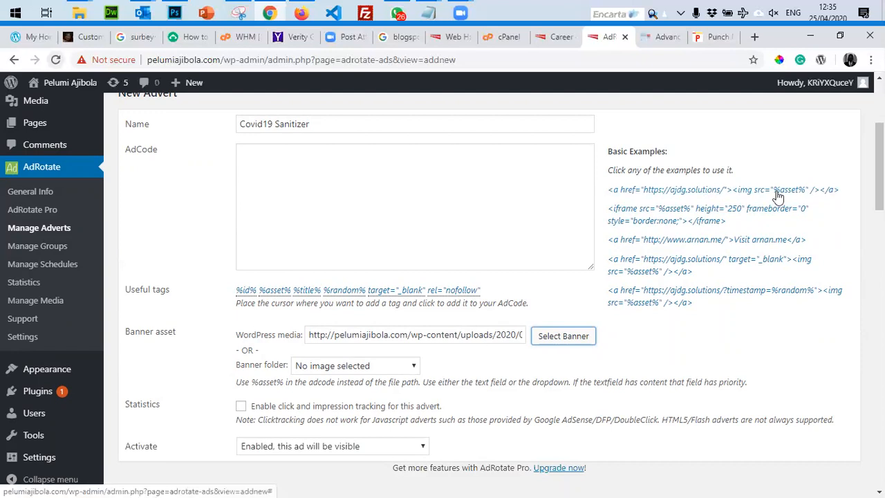
{"action": "left_click", "coordinate": [308, 303]}
{"action": "scroll", "coordinate": [200, 304], "scroll_direction": "down", "scroll_amount": 4}
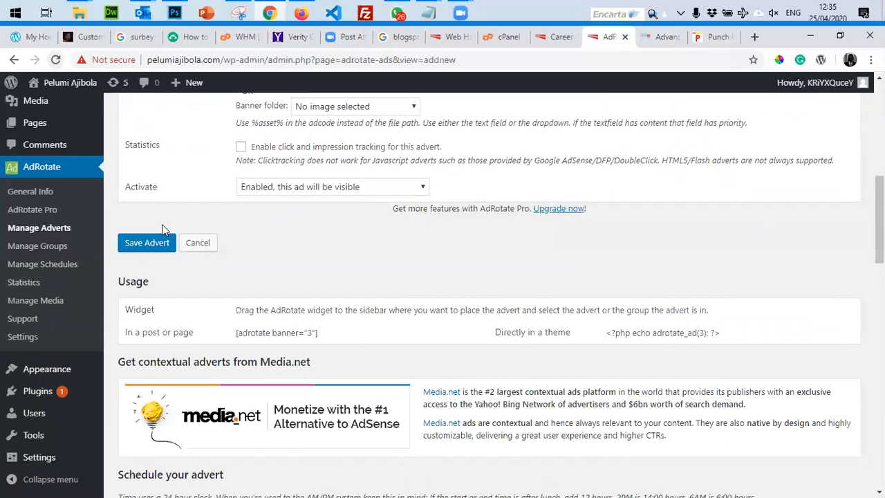
{"action": "left_click", "coordinate": [145, 247]}
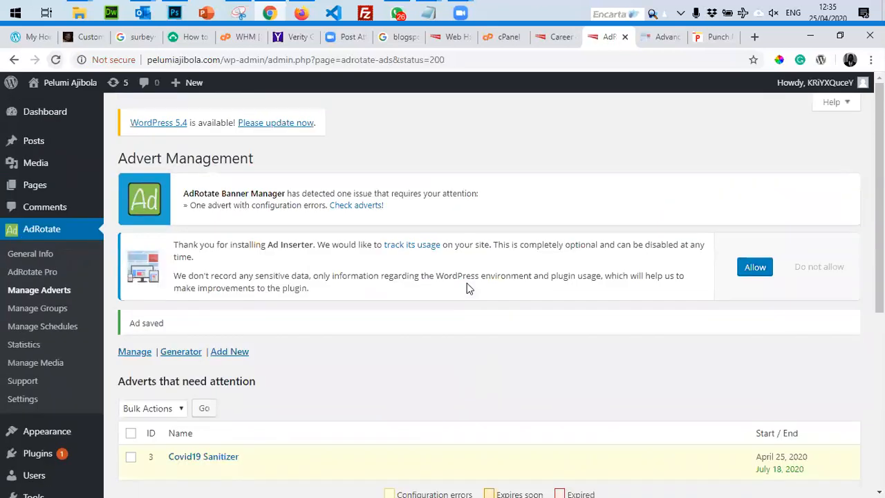
Fill the Covid19 Sanitizer ad code with the iframe Basic Example and save the advert.
{"action": "scroll", "coordinate": [467, 288], "scroll_direction": "down", "scroll_amount": 5}
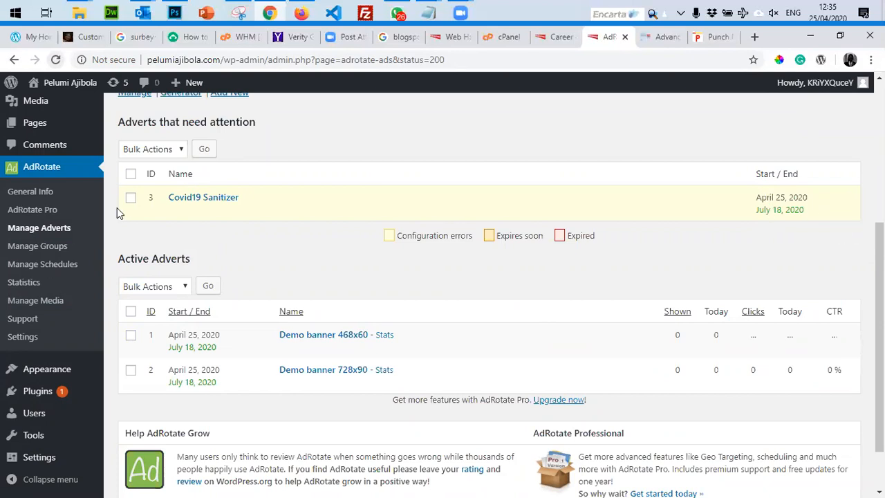
{"action": "left_click", "coordinate": [210, 198]}
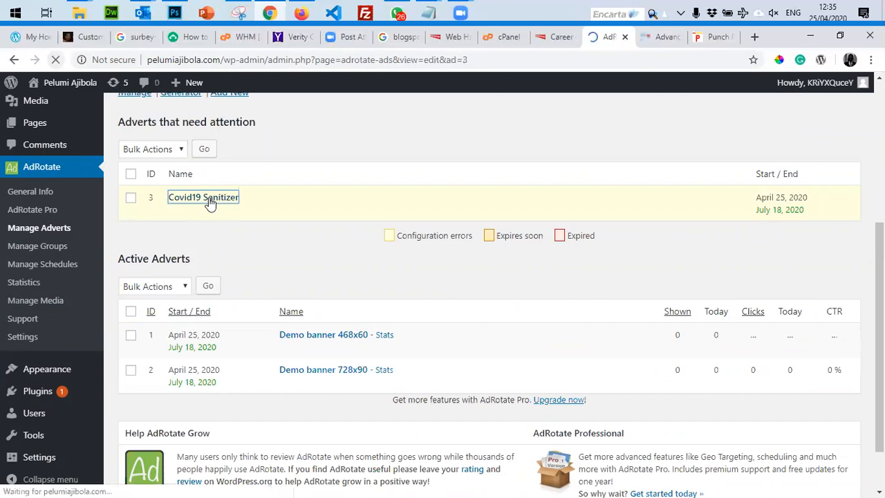
{"action": "scroll", "coordinate": [267, 282], "scroll_direction": "down", "scroll_amount": 4}
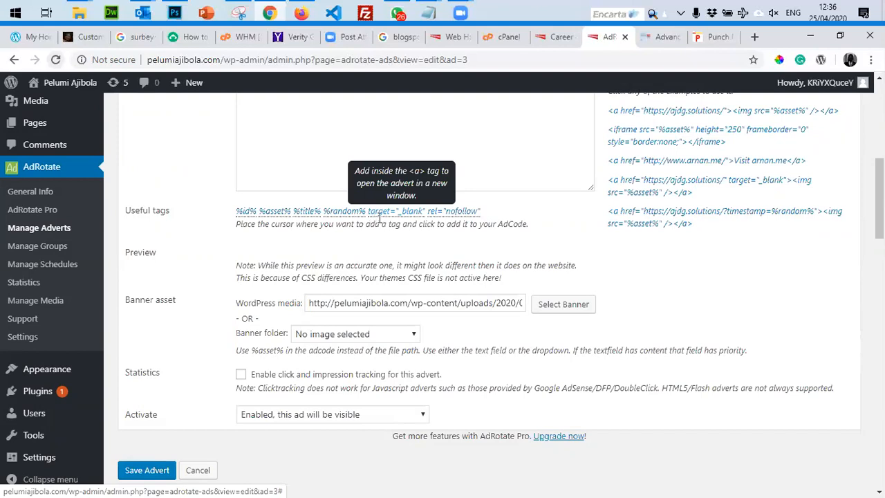
{"action": "scroll", "coordinate": [377, 218], "scroll_direction": "down", "scroll_amount": 1}
{"action": "scroll", "coordinate": [380, 218], "scroll_direction": "up", "scroll_amount": 3}
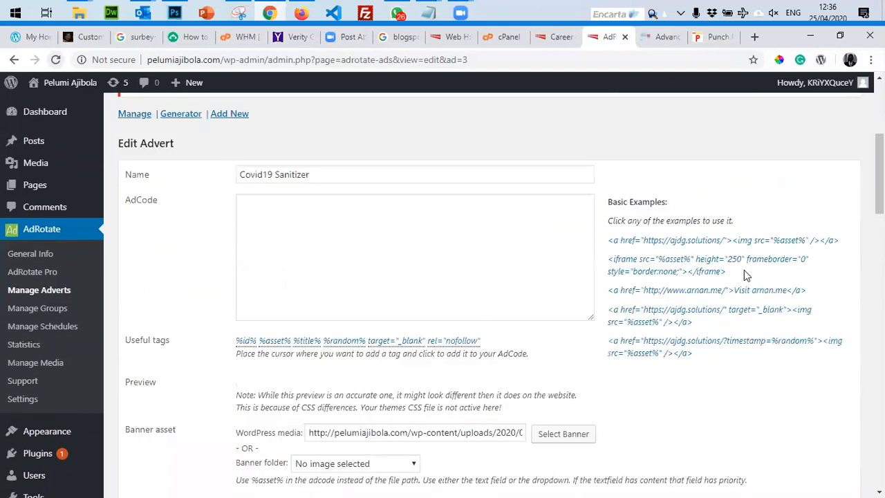
{"action": "left_click", "coordinate": [709, 265]}
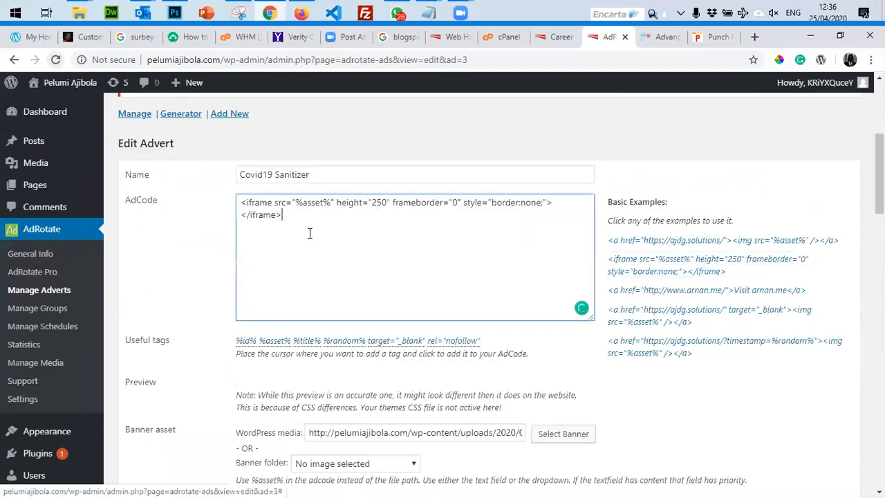
{"action": "scroll", "coordinate": [318, 225], "scroll_direction": "down", "scroll_amount": 5}
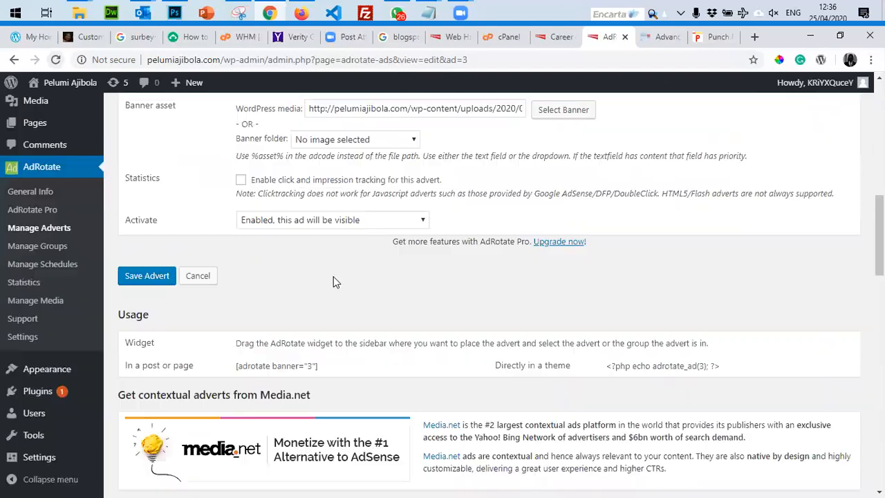
{"action": "left_click", "coordinate": [146, 275]}
Reopen the Covid19 Sanitizer advert and select its iframe ad code for copying.
{"action": "scroll", "coordinate": [332, 253], "scroll_direction": "up", "scroll_amount": 4}
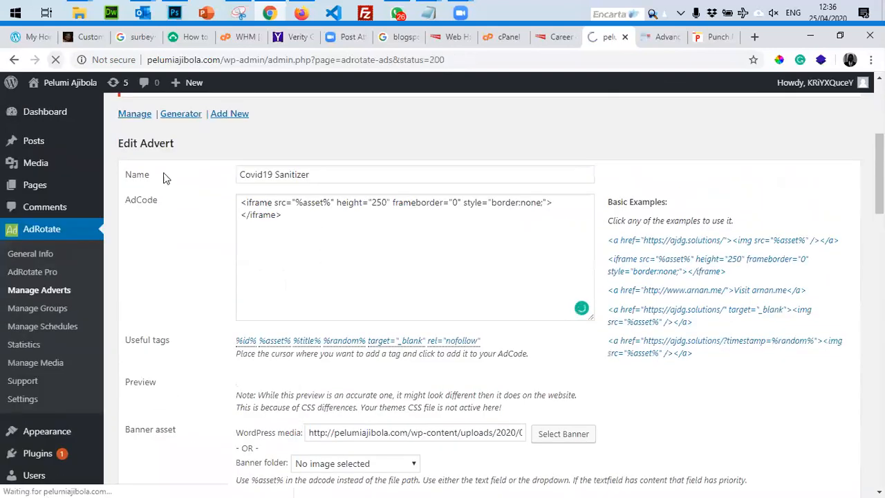
{"action": "scroll", "coordinate": [403, 328], "scroll_direction": "down", "scroll_amount": 1}
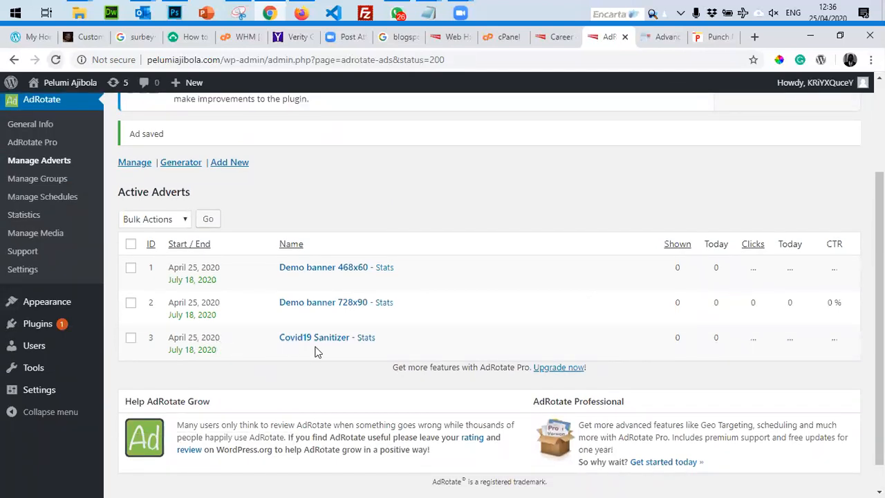
{"action": "scroll", "coordinate": [316, 353], "scroll_direction": "down", "scroll_amount": 1}
{"action": "left_click", "coordinate": [312, 308]}
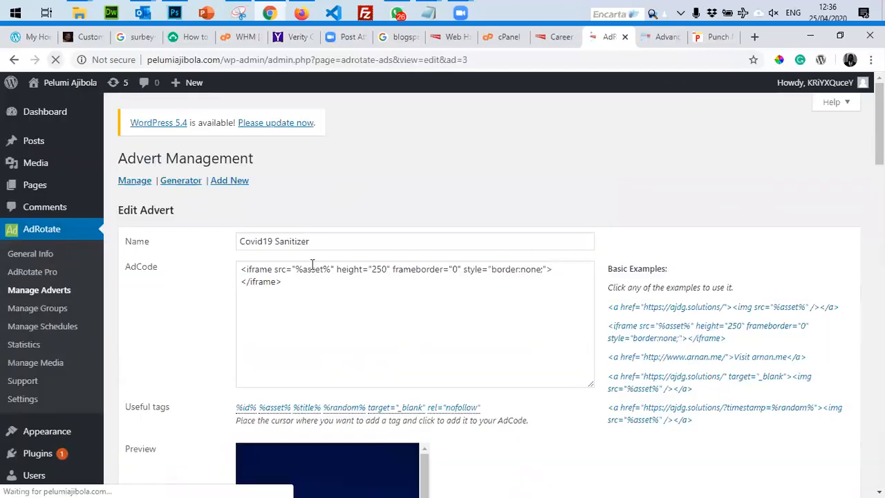
{"action": "left_click_drag", "start_coordinate": [293, 282], "coordinate": [241, 254]}
{"action": "right_click", "coordinate": [264, 347]}
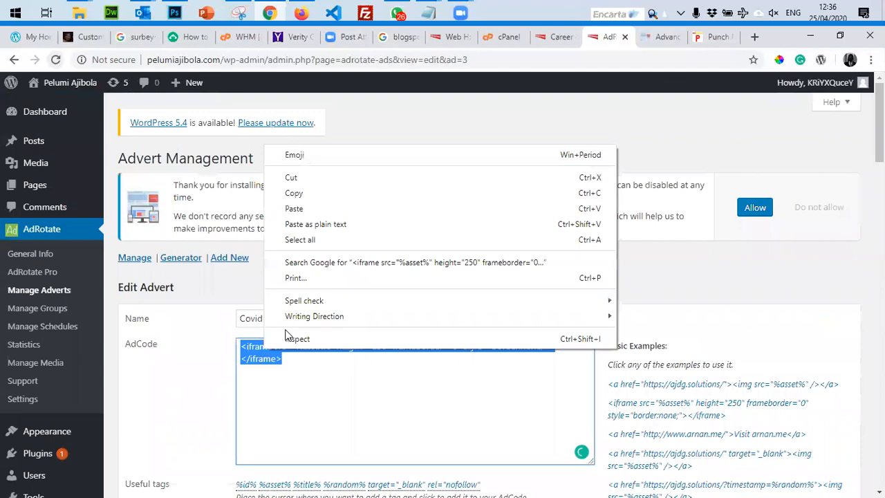
Copy the advert's iframe code and go to Appearance > Widgets.
{"action": "left_click", "coordinate": [293, 193]}
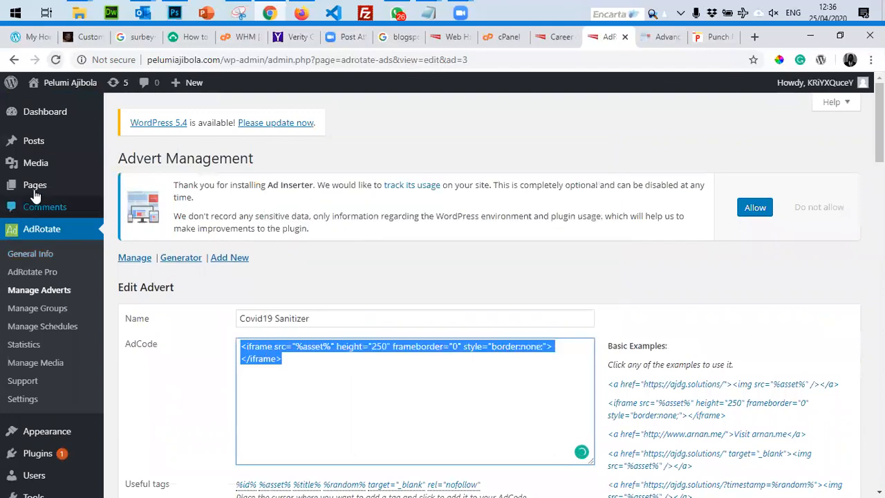
{"action": "left_click", "coordinate": [35, 186]}
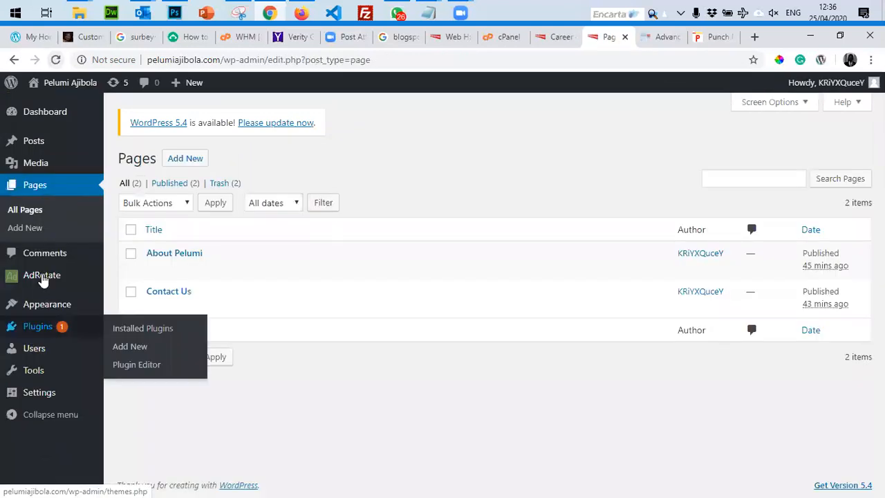
{"action": "mouse_move", "coordinate": [42, 311]}
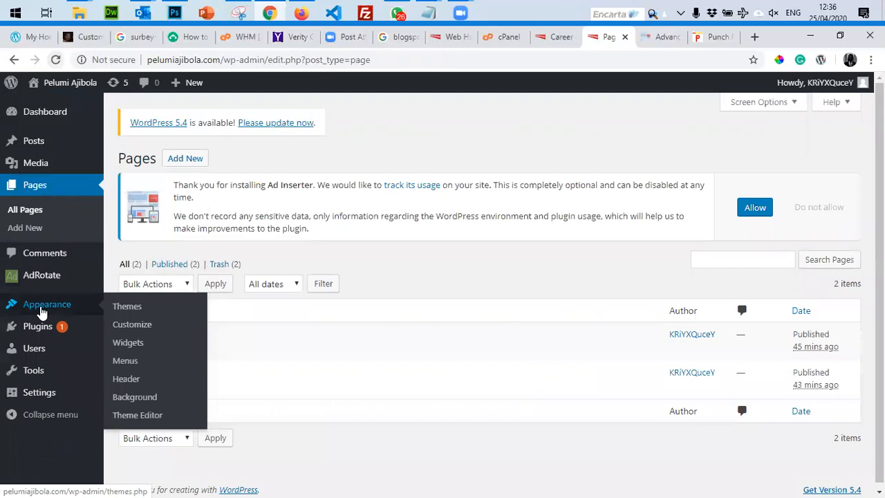
{"action": "left_click", "coordinate": [137, 344]}
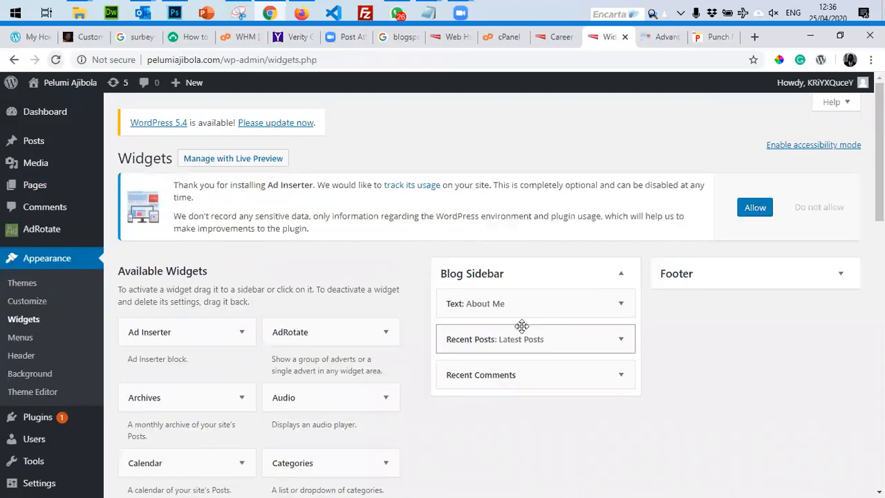
{"action": "scroll", "coordinate": [289, 313], "scroll_direction": "down", "scroll_amount": 4}
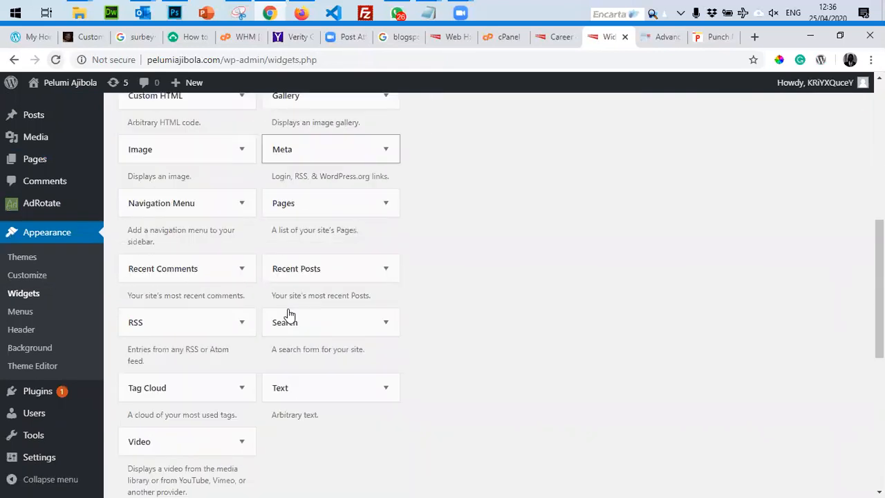
{"action": "scroll", "coordinate": [173, 279], "scroll_direction": "up", "scroll_amount": 3}
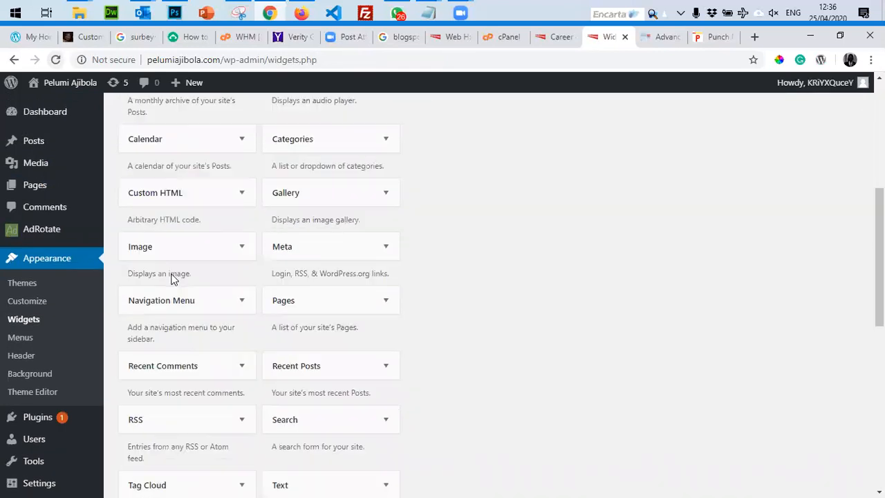
Add Custom HTML and Search widgets to the Blog Sidebar and move both to the top.
{"action": "left_click", "coordinate": [165, 197]}
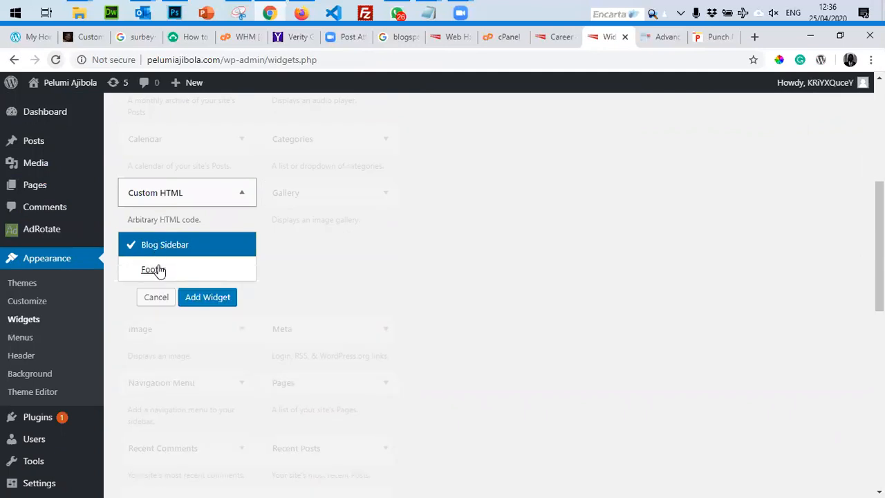
{"action": "left_click", "coordinate": [207, 298]}
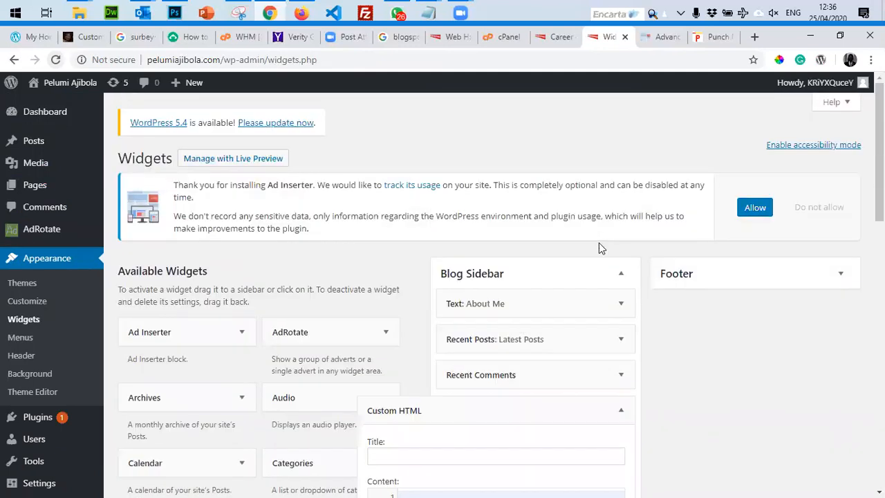
{"action": "left_click", "coordinate": [623, 281]}
{"action": "left_click_drag", "start_coordinate": [478, 270], "coordinate": [484, 176]}
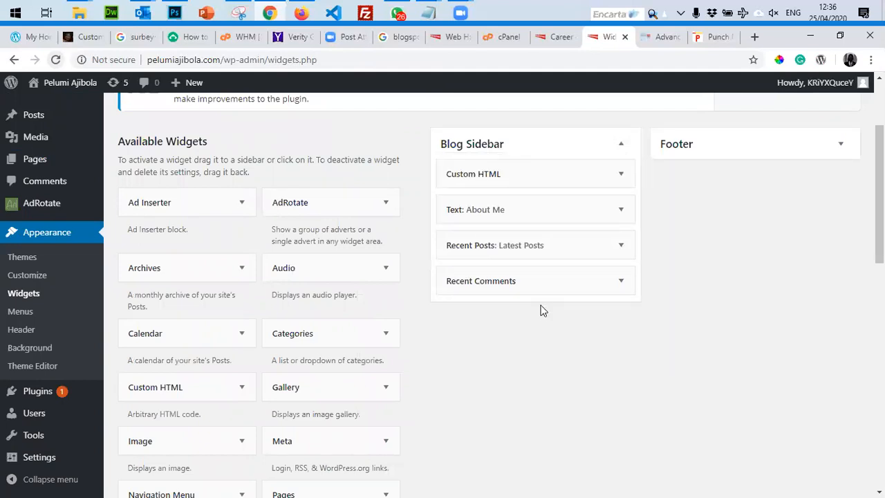
{"action": "scroll", "coordinate": [541, 312], "scroll_direction": "down", "scroll_amount": 5}
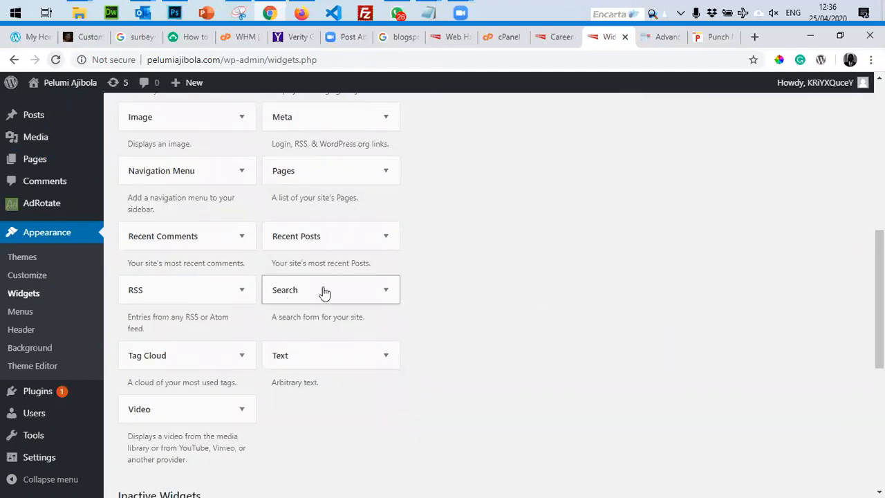
{"action": "left_click", "coordinate": [336, 294]}
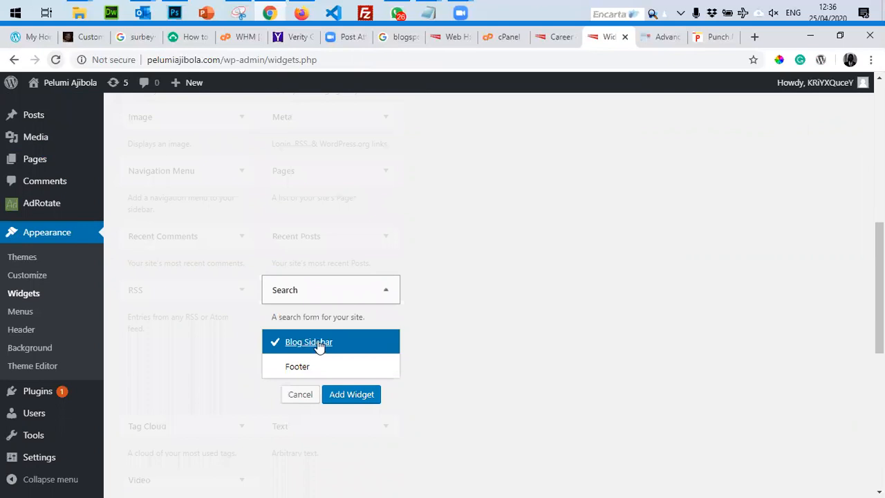
{"action": "left_click", "coordinate": [352, 396]}
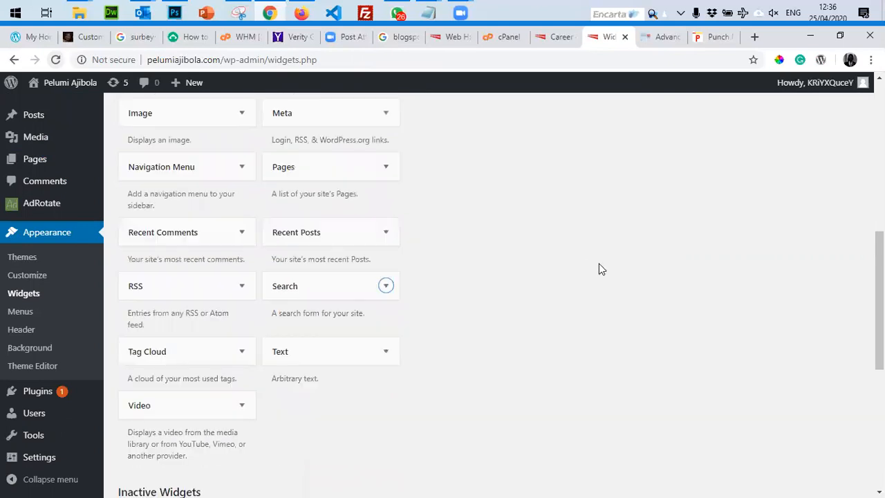
{"action": "left_click_drag", "start_coordinate": [459, 374], "coordinate": [544, 255]}
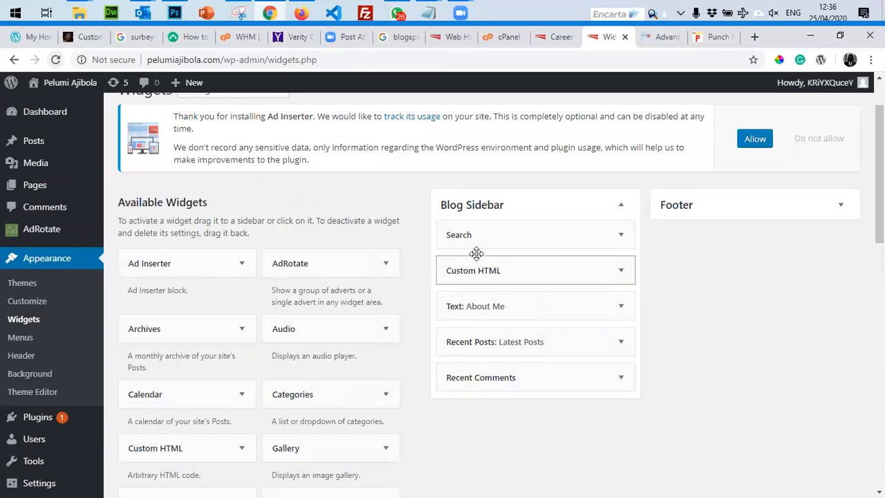
Paste the iframe code into the Custom HTML widget's content and save it.
{"action": "scroll", "coordinate": [593, 385], "scroll_direction": "down", "scroll_amount": 1}
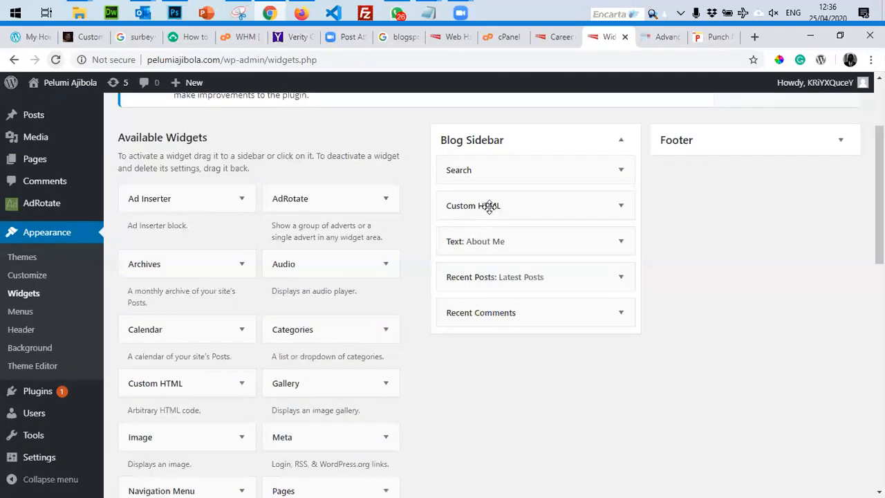
{"action": "left_click", "coordinate": [488, 205]}
{"action": "key", "text": "ctrl+v"}
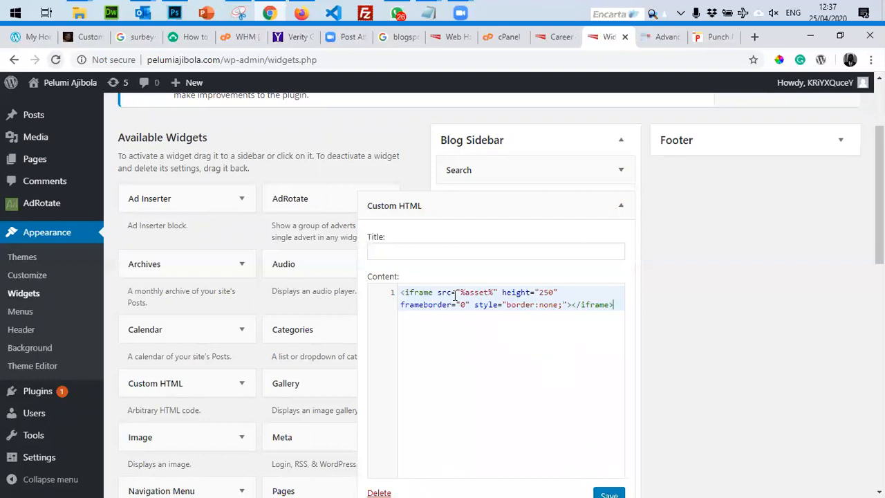
{"action": "scroll", "coordinate": [620, 276], "scroll_direction": "down", "scroll_amount": 5}
{"action": "left_click", "coordinate": [608, 173]}
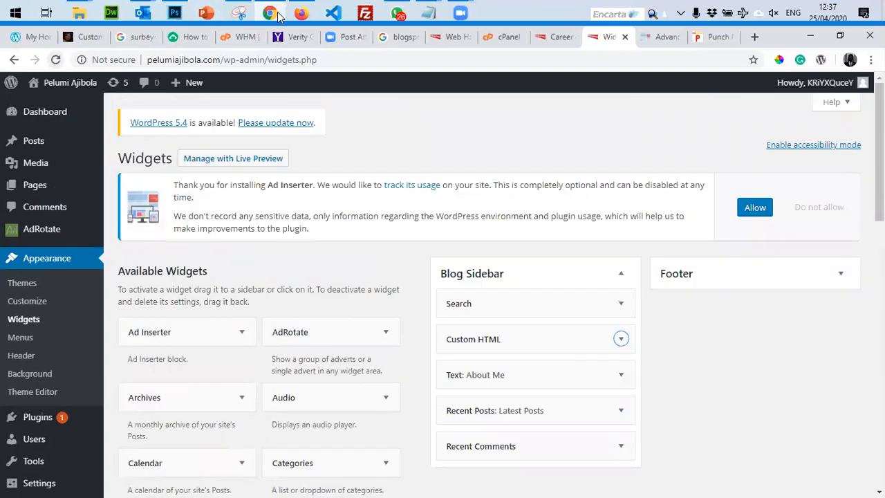
{"action": "left_click", "coordinate": [302, 14]}
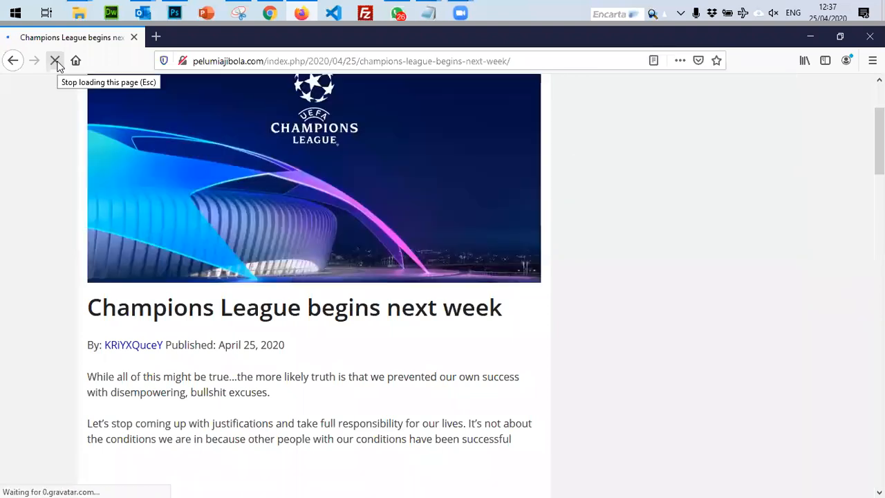
{"action": "scroll", "coordinate": [442, 181], "scroll_direction": "up", "scroll_amount": 2}
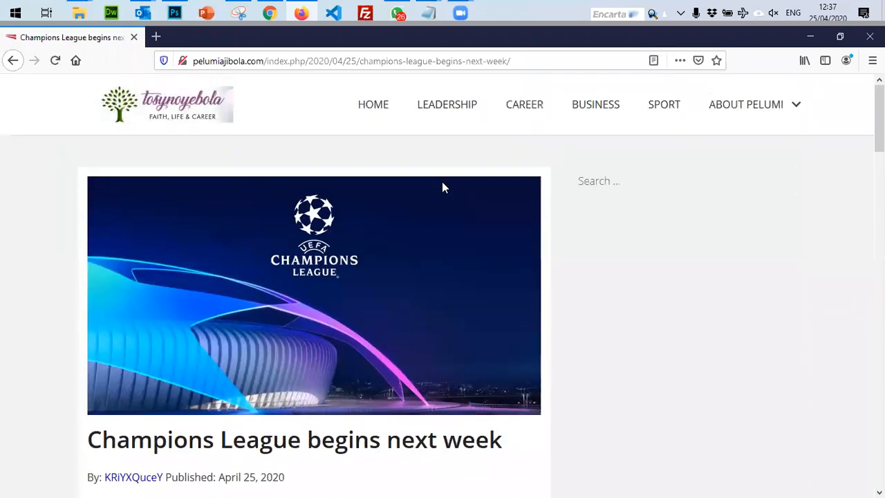
{"action": "scroll", "coordinate": [443, 186], "scroll_direction": "down", "scroll_amount": 10}
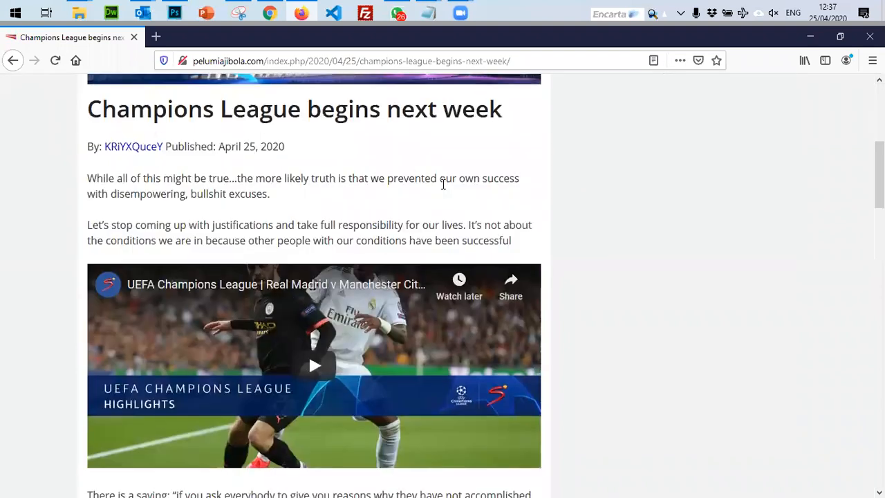
{"action": "scroll", "coordinate": [443, 184], "scroll_direction": "up", "scroll_amount": 10}
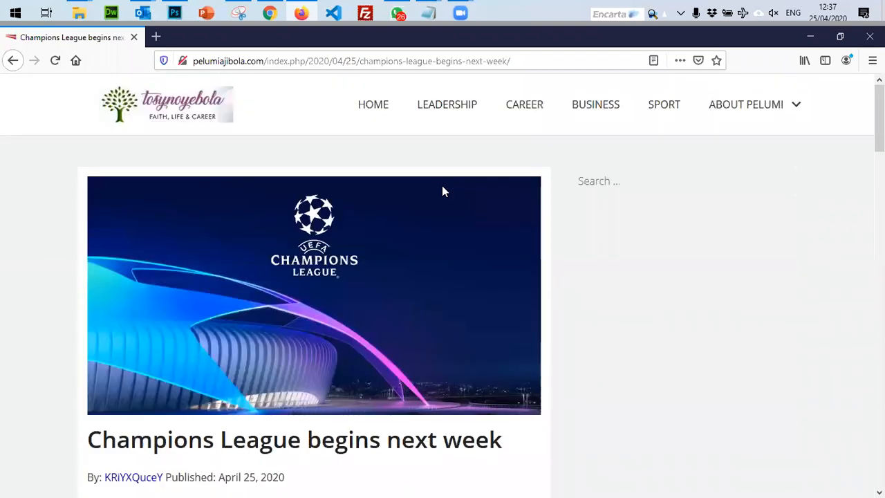
{"action": "left_click", "coordinate": [63, 65]}
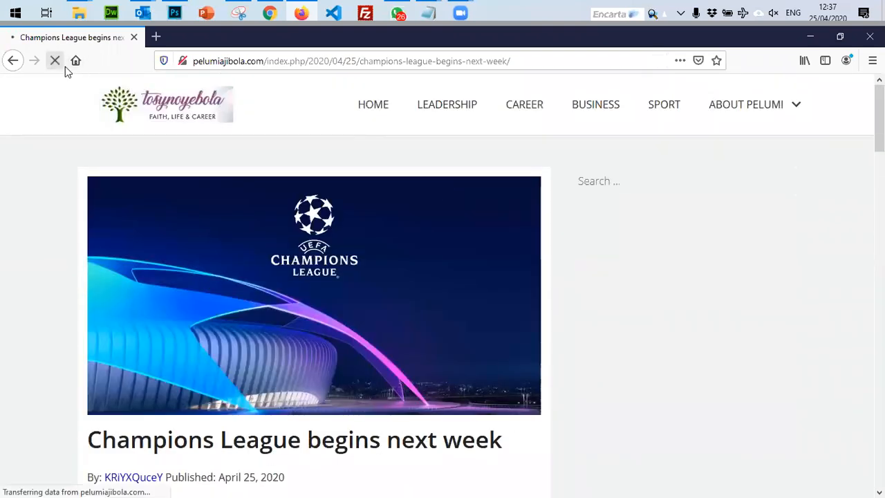
{"action": "left_click", "coordinate": [588, 181]}
{"action": "key", "text": "alt+Tab"}
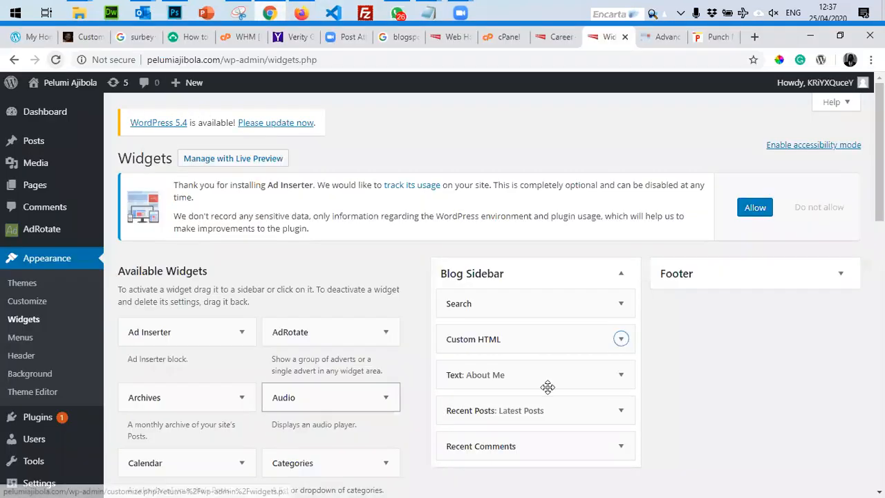
From AdRotate General Info, follow the '3 Adverts' link and open Covid19 Sanitizer.
{"action": "scroll", "coordinate": [549, 364], "scroll_direction": "down", "scroll_amount": 3}
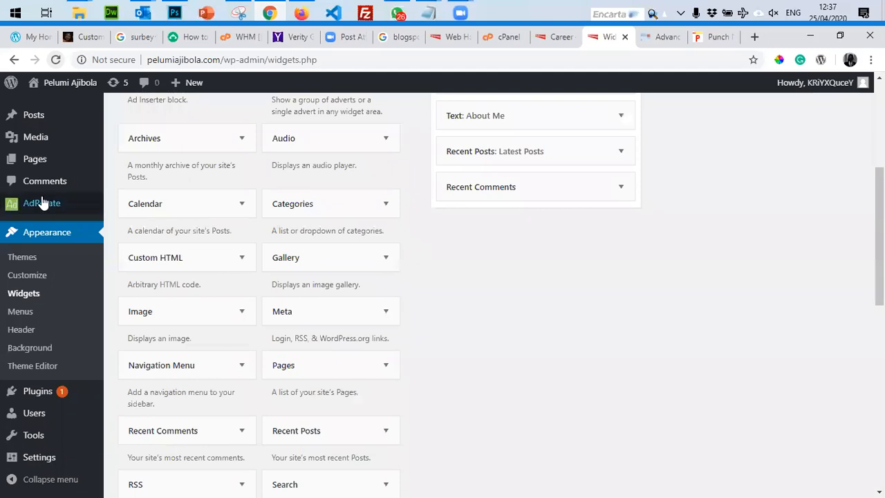
{"action": "mouse_move", "coordinate": [43, 203]}
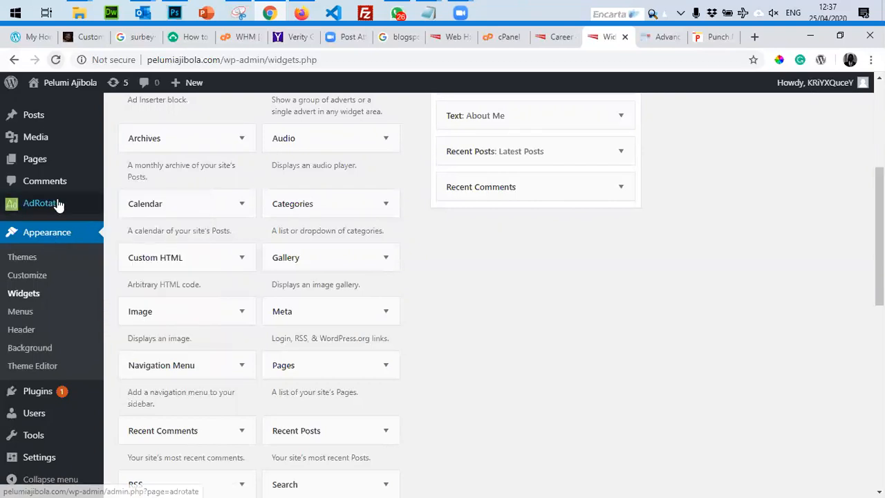
{"action": "left_click", "coordinate": [130, 207]}
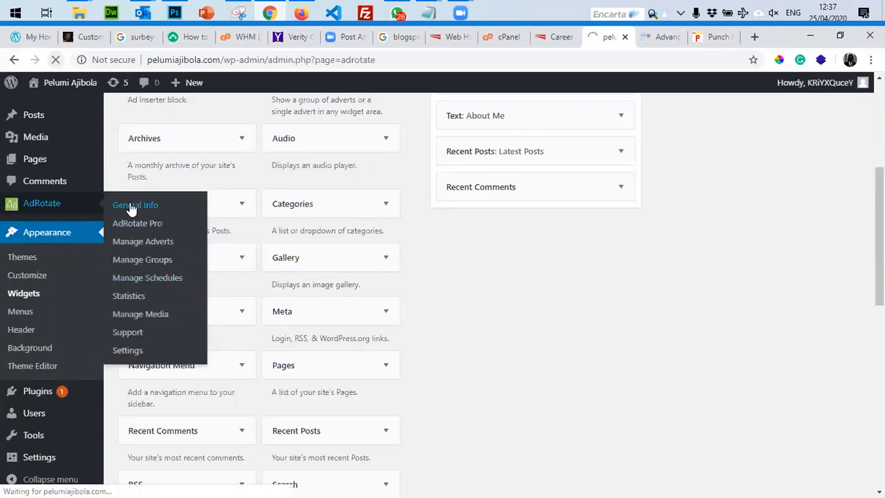
{"action": "scroll", "coordinate": [247, 185], "scroll_direction": "down", "scroll_amount": 2}
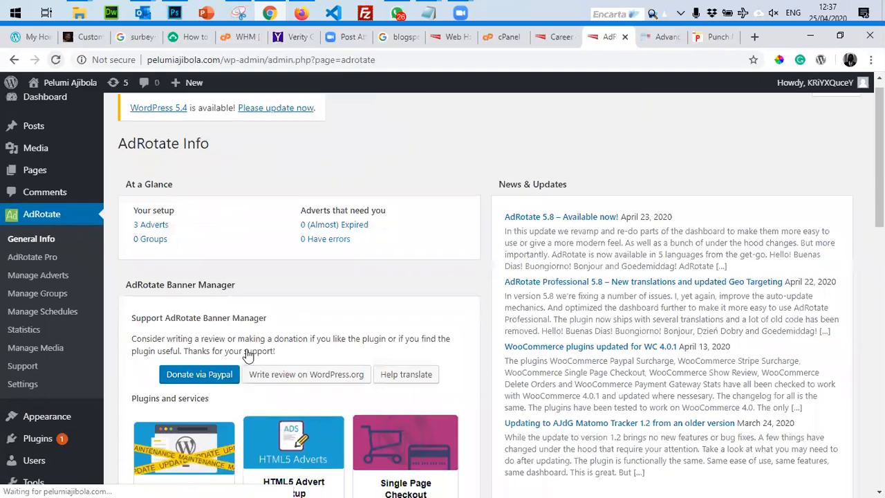
{"action": "scroll", "coordinate": [249, 354], "scroll_direction": "up", "scroll_amount": 4}
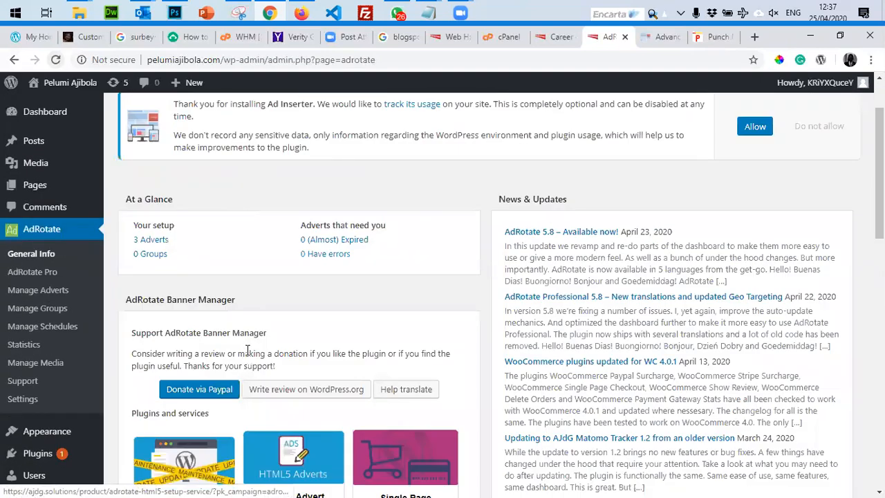
{"action": "left_click", "coordinate": [149, 321]}
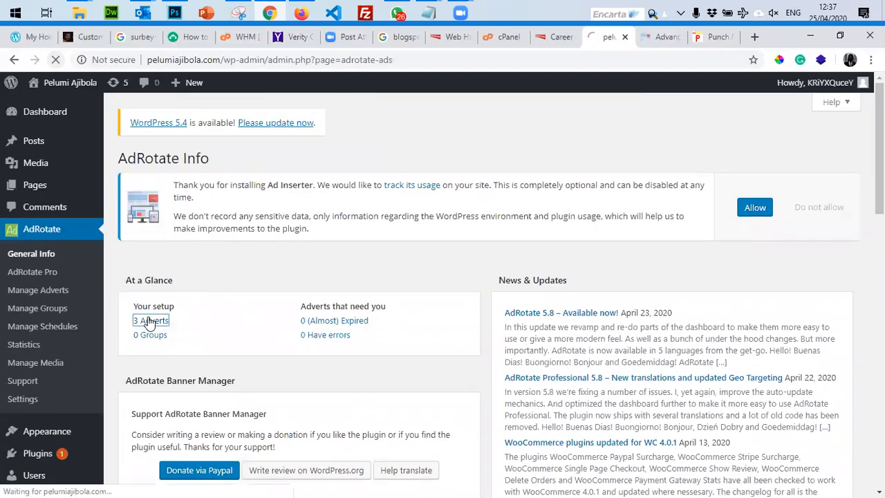
{"action": "scroll", "coordinate": [217, 363], "scroll_direction": "down", "scroll_amount": 3}
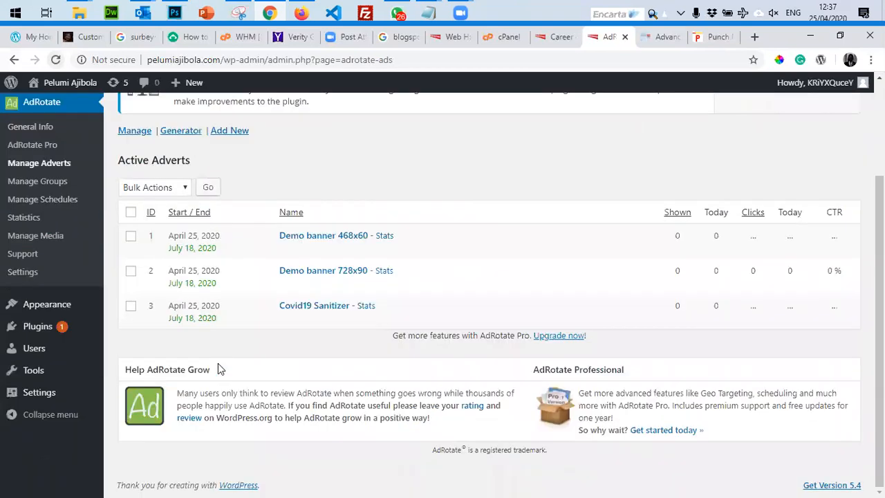
{"action": "left_click", "coordinate": [316, 307]}
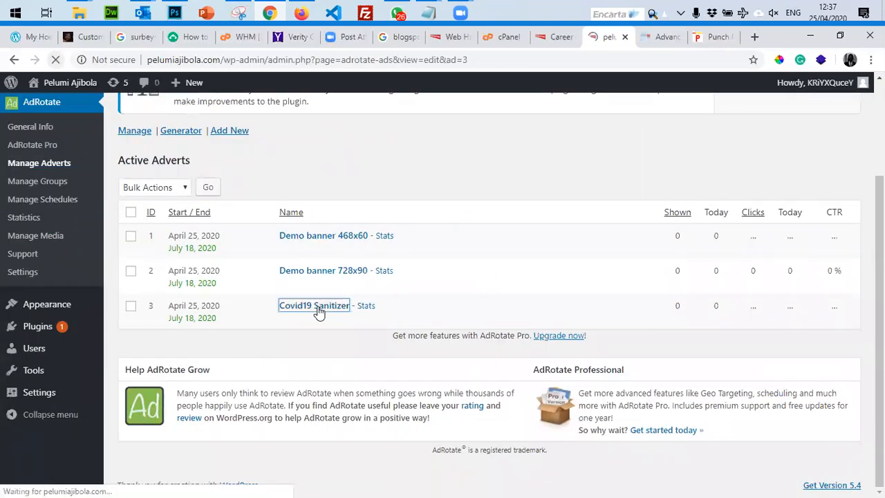
Select and copy the advert's [adrotate banner="3"] shortcode from the Usage section.
{"action": "scroll", "coordinate": [338, 328], "scroll_direction": "down", "scroll_amount": 1}
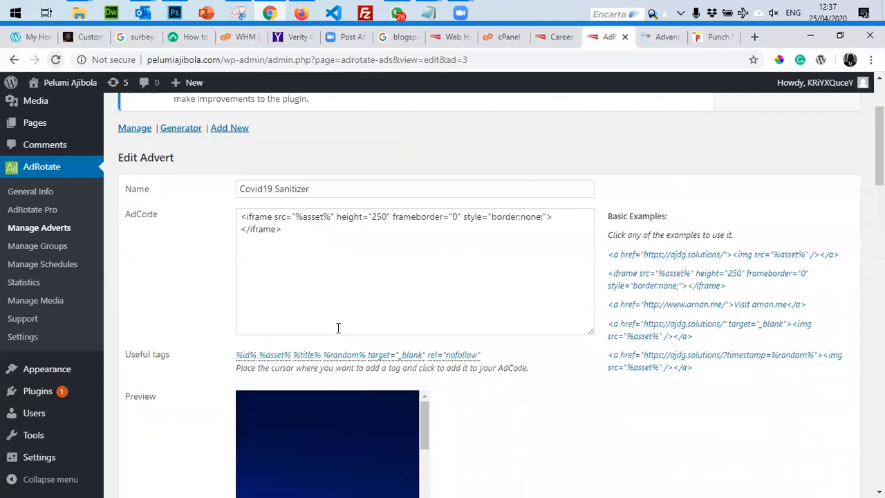
{"action": "left_click", "coordinate": [327, 258]}
{"action": "scroll", "coordinate": [326, 258], "scroll_direction": "down", "scroll_amount": 3}
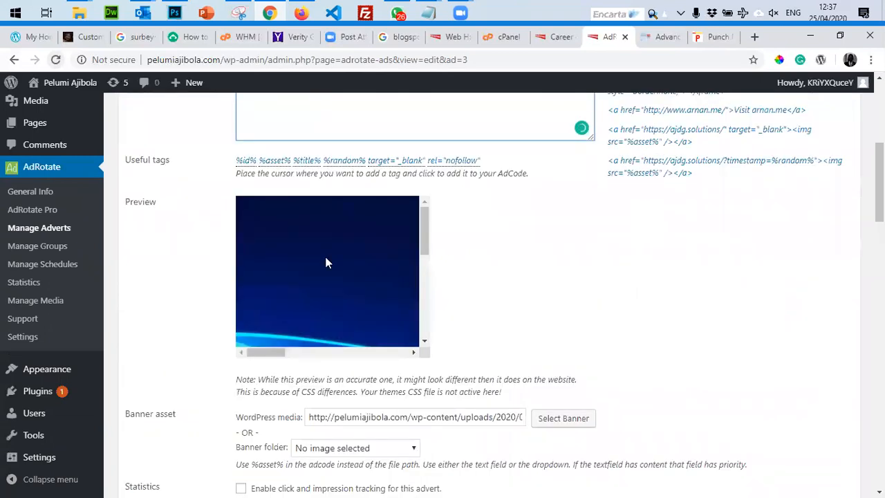
{"action": "left_click_drag", "start_coordinate": [262, 352], "coordinate": [432, 352]}
{"action": "scroll", "coordinate": [427, 356], "scroll_direction": "down", "scroll_amount": 3}
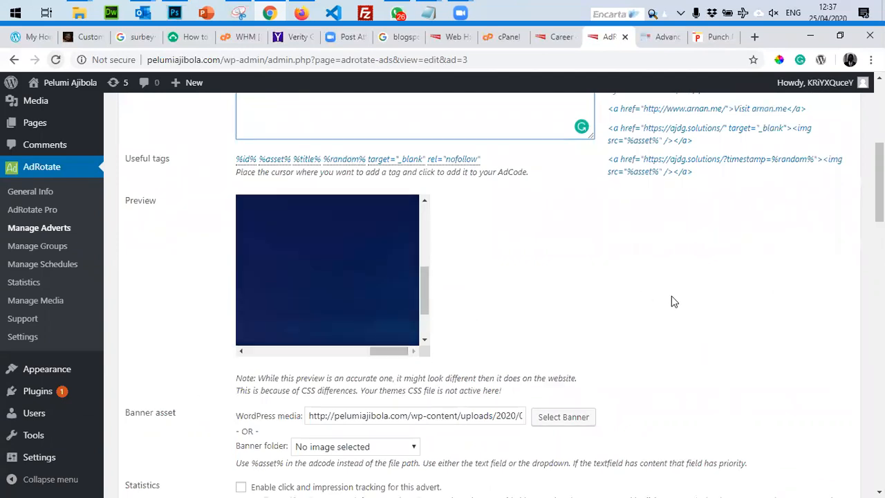
{"action": "scroll", "coordinate": [674, 302], "scroll_direction": "down", "scroll_amount": 5}
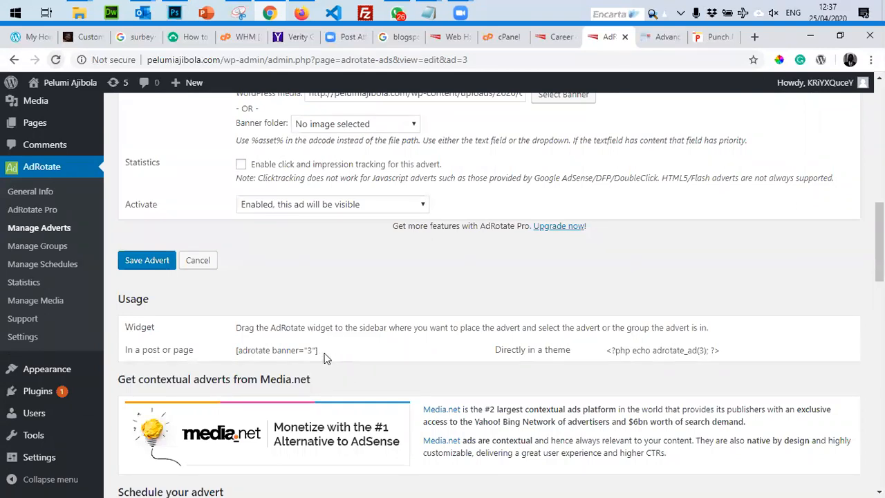
{"action": "left_click_drag", "start_coordinate": [330, 351], "coordinate": [164, 354]}
{"action": "left_click", "coordinate": [332, 354]}
{"action": "triple_click", "coordinate": [332, 354]}
{"action": "right_click", "coordinate": [287, 358]}
{"action": "left_click", "coordinate": [304, 364]}
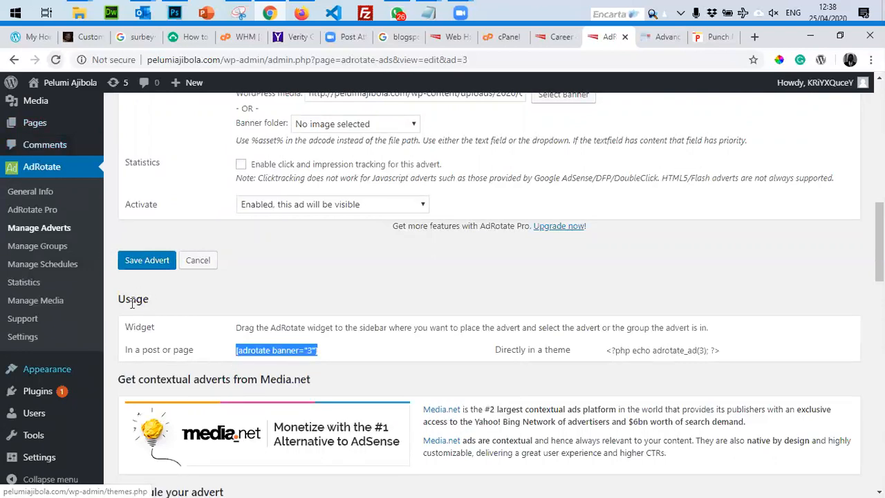
Re-select and copy just the [adrotate banner="3"] text, then scroll back to the top.
{"action": "double_click", "coordinate": [121, 307]}
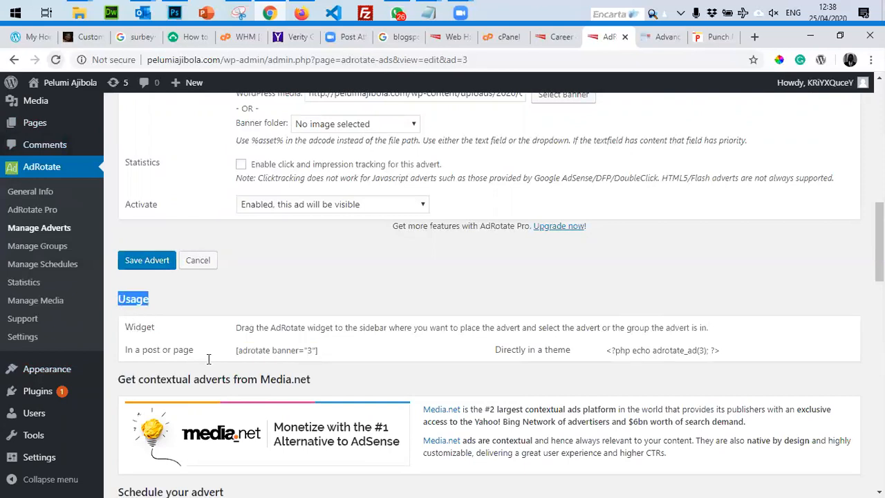
{"action": "left_click", "coordinate": [237, 351]}
{"action": "left_click_drag", "start_coordinate": [237, 351], "coordinate": [318, 351]}
{"action": "right_click", "coordinate": [261, 356]}
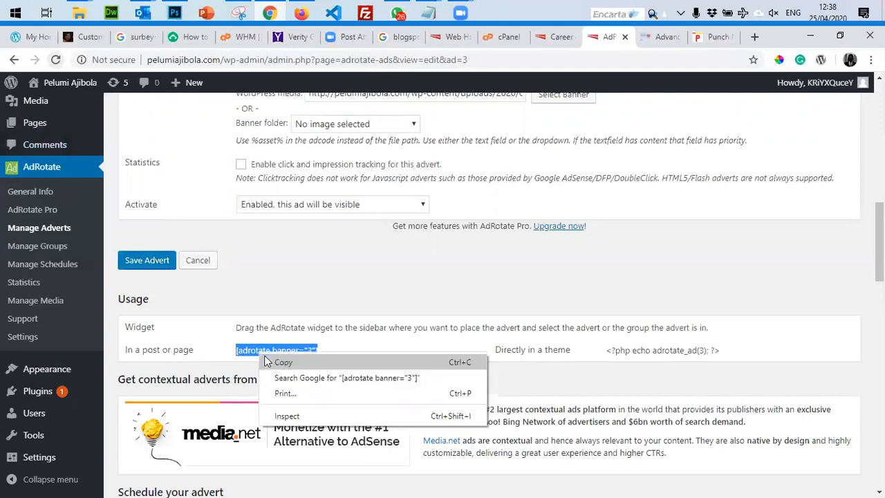
{"action": "left_click", "coordinate": [274, 363]}
{"action": "scroll", "coordinate": [114, 326], "scroll_direction": "up", "scroll_amount": 4}
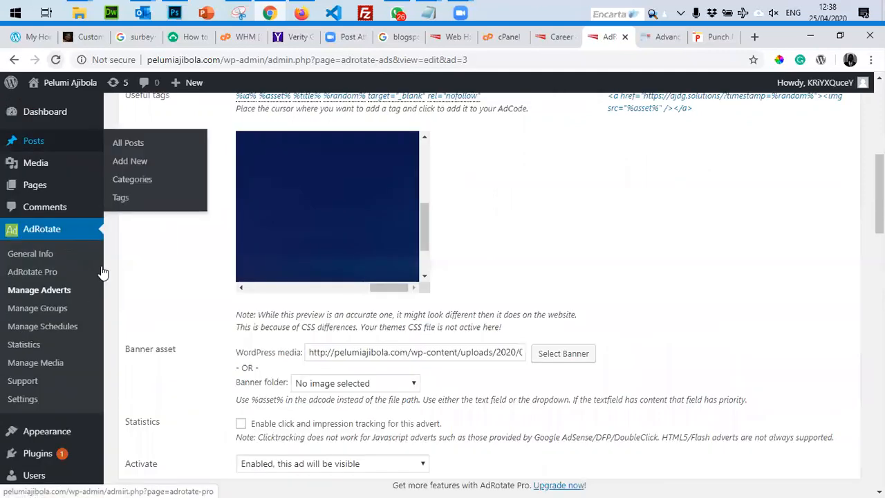
{"action": "scroll", "coordinate": [103, 273], "scroll_direction": "up", "scroll_amount": 5}
{"action": "scroll", "coordinate": [104, 273], "scroll_direction": "up", "scroll_amount": 1}
{"action": "mouse_move", "coordinate": [29, 184]}
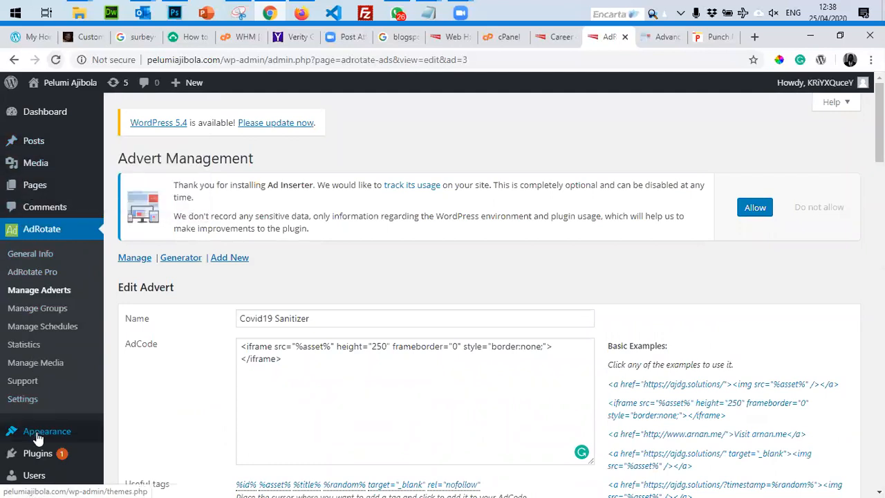
{"action": "mouse_move", "coordinate": [42, 430]}
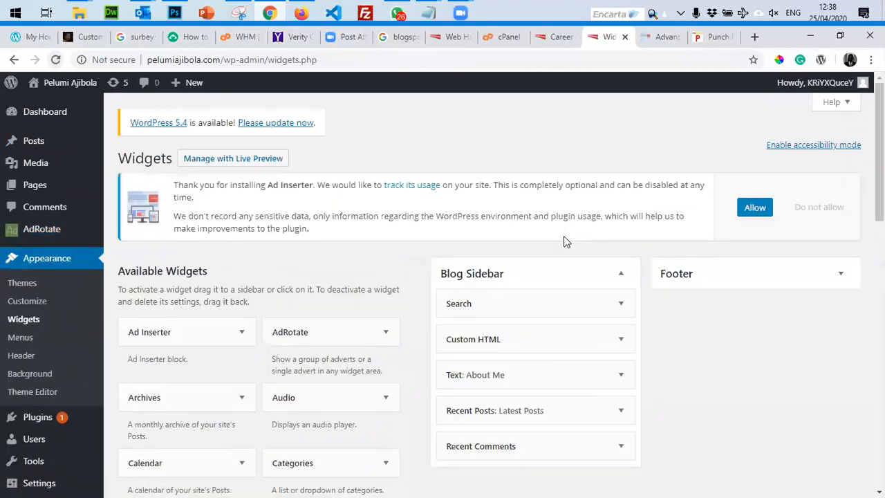
Replace the sidebar Custom HTML widget's iframe code with the copied shortcode.
{"action": "left_click", "coordinate": [533, 340]}
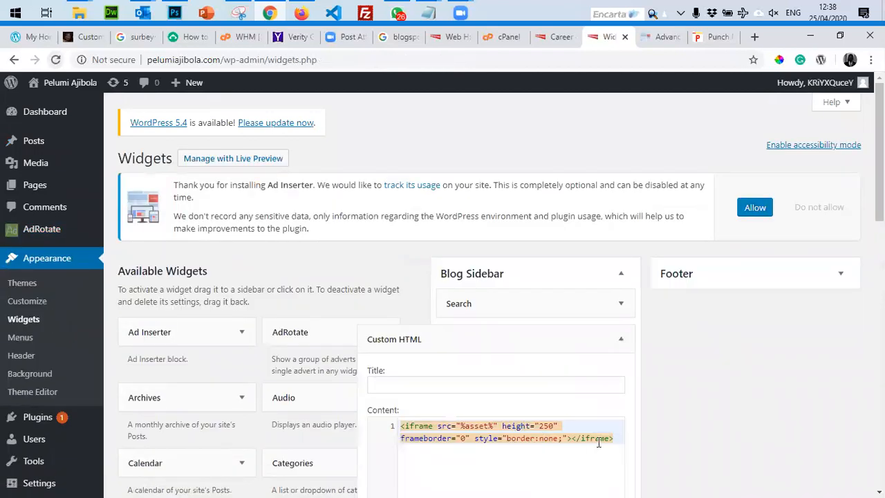
{"action": "left_click", "coordinate": [620, 438]}
{"action": "key", "text": "ctrl+a"}
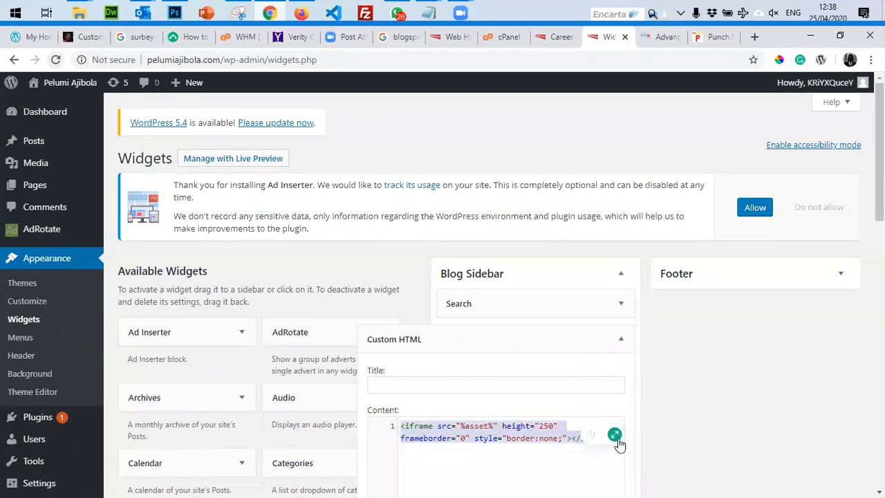
{"action": "key", "text": "ctrl+v"}
Title the widget Ads and save it.
{"action": "left_click", "coordinate": [430, 381]}
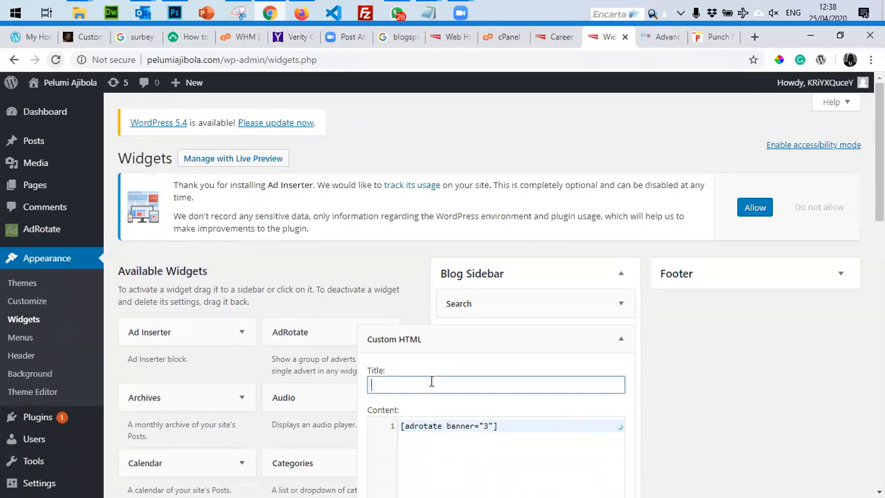
{"action": "type", "text": "Ads"}
{"action": "scroll", "coordinate": [664, 352], "scroll_direction": "down", "scroll_amount": 4}
{"action": "scroll", "coordinate": [636, 351], "scroll_direction": "up", "scroll_amount": 1}
{"action": "left_click", "coordinate": [593, 374]}
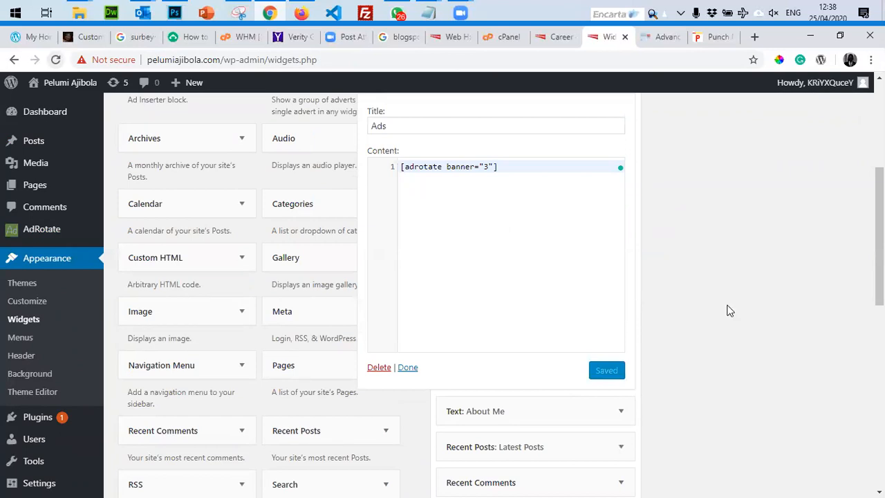
{"action": "left_click", "coordinate": [408, 368]}
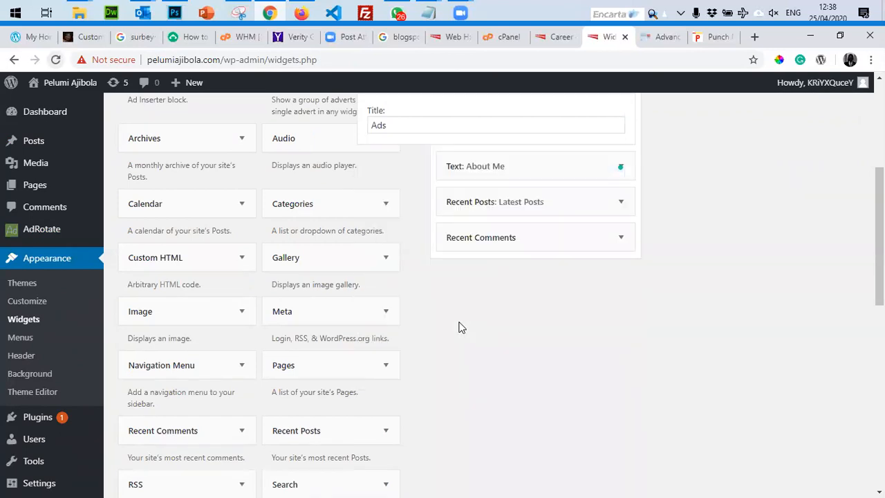
{"action": "scroll", "coordinate": [461, 327], "scroll_direction": "up", "scroll_amount": 4}
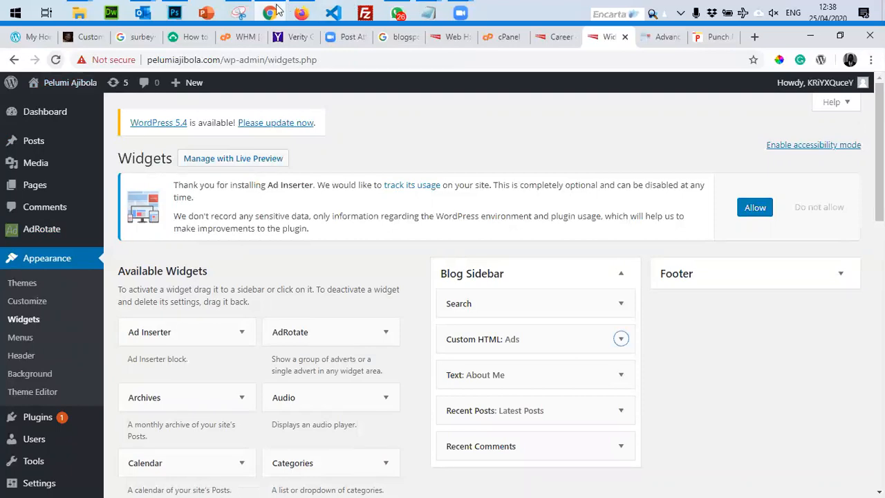
{"action": "key", "text": "alt+Tab"}
{"action": "left_click", "coordinate": [56, 60]}
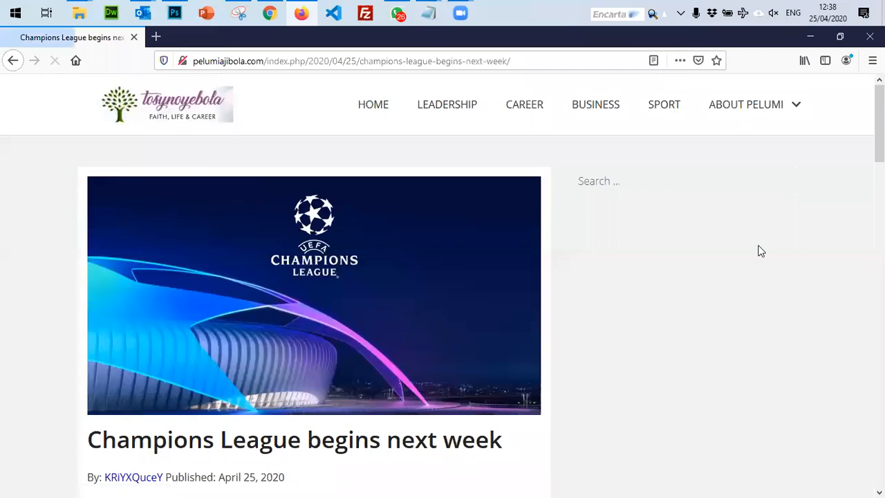
Reload the live Champions League post and check it for the advert.
{"action": "key", "text": "F5"}
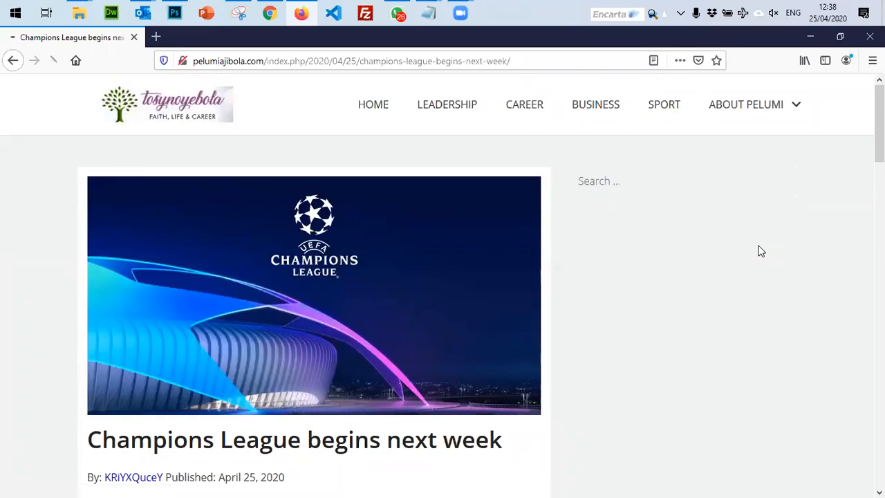
{"action": "scroll", "coordinate": [645, 453], "scroll_direction": "down", "scroll_amount": 8}
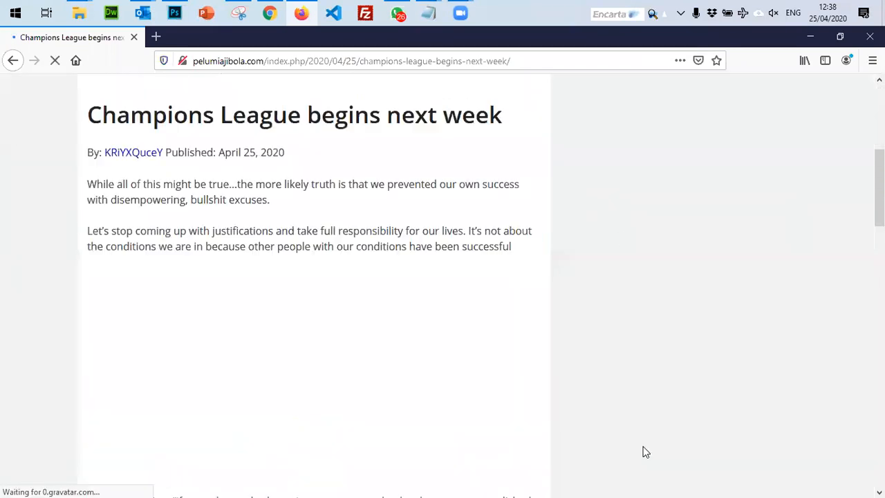
{"action": "scroll", "coordinate": [645, 453], "scroll_direction": "up", "scroll_amount": 8}
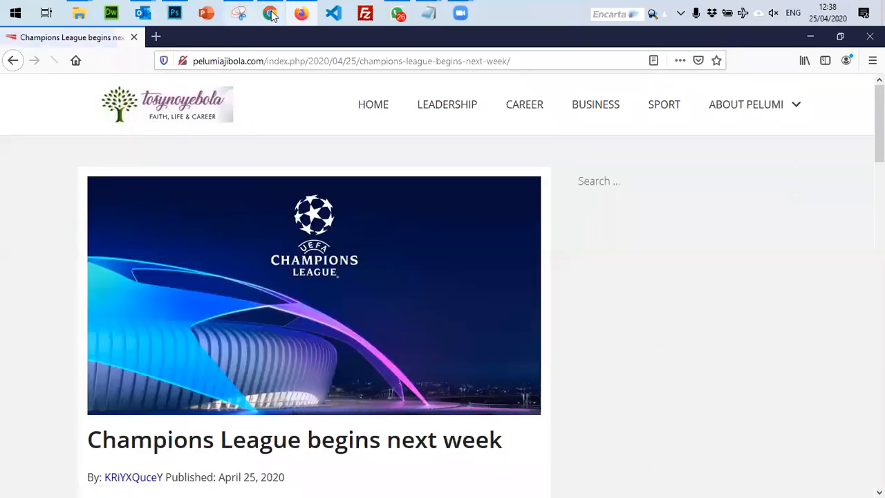
{"action": "left_click", "coordinate": [270, 12]}
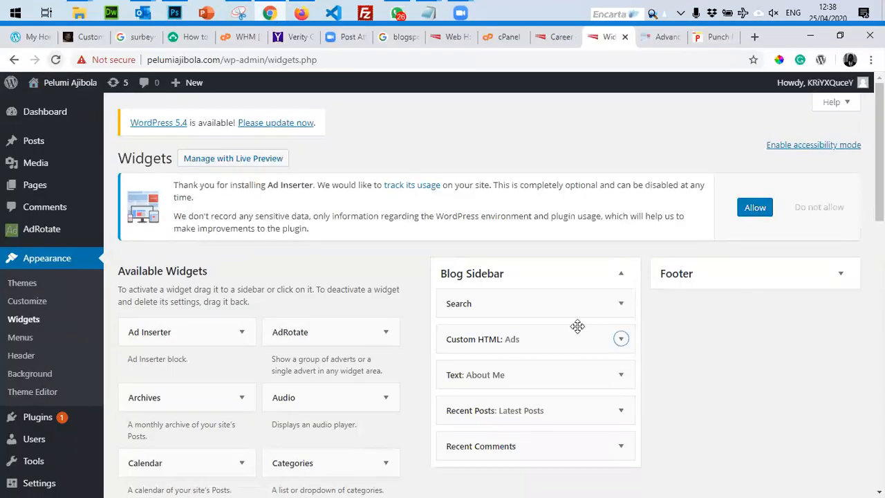
Save the Custom HTML: Ads widget again with its shortcode.
{"action": "left_click", "coordinate": [545, 347]}
{"action": "scroll", "coordinate": [567, 382], "scroll_direction": "down", "scroll_amount": 2}
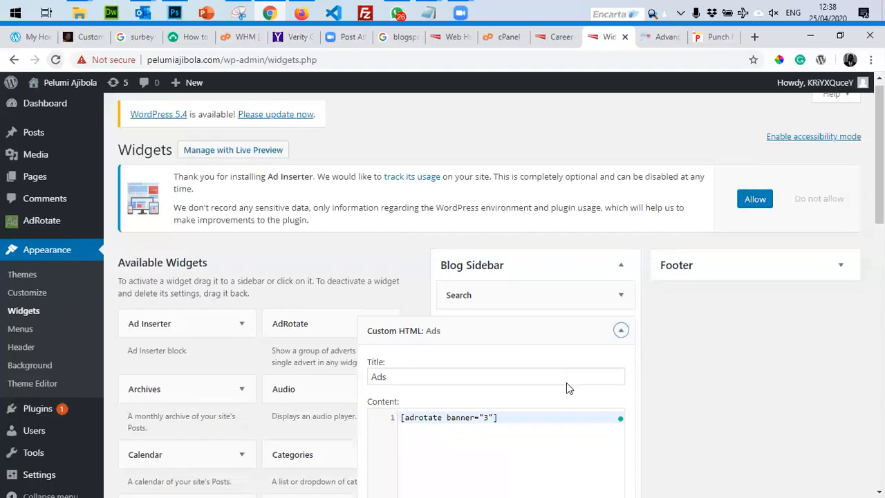
{"action": "left_click", "coordinate": [531, 300]}
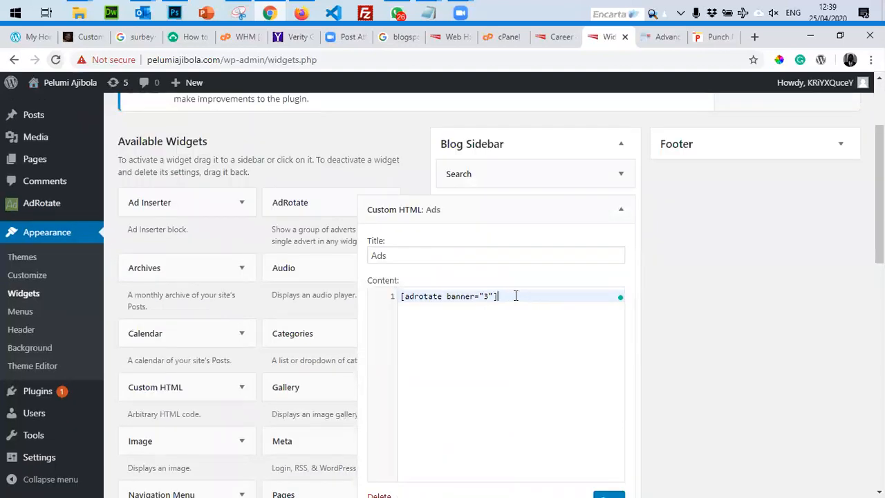
{"action": "scroll", "coordinate": [561, 318], "scroll_direction": "down", "scroll_amount": 3}
{"action": "left_click", "coordinate": [606, 309]}
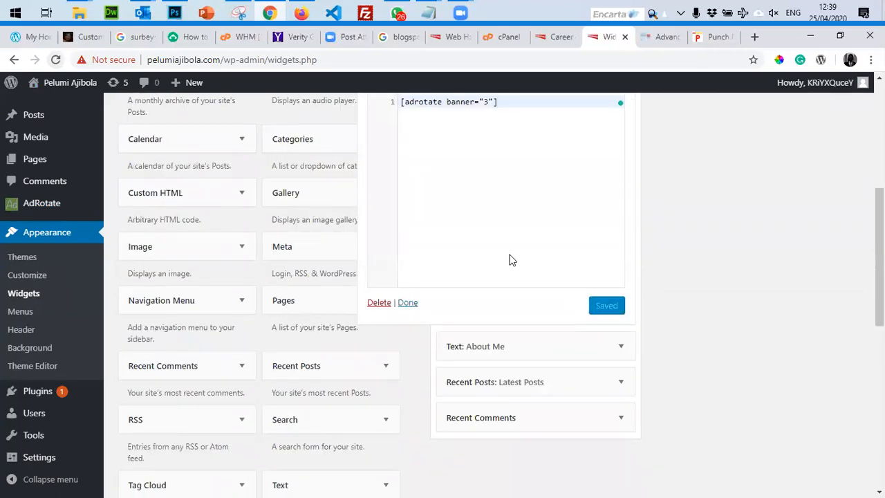
Select the Ads widget's [adrotate banner="3"] shortcode and collapse the widget.
{"action": "left_click", "coordinate": [507, 106]}
{"action": "key", "text": "ctrl+a"}
{"action": "key", "text": "ctrl+c"}
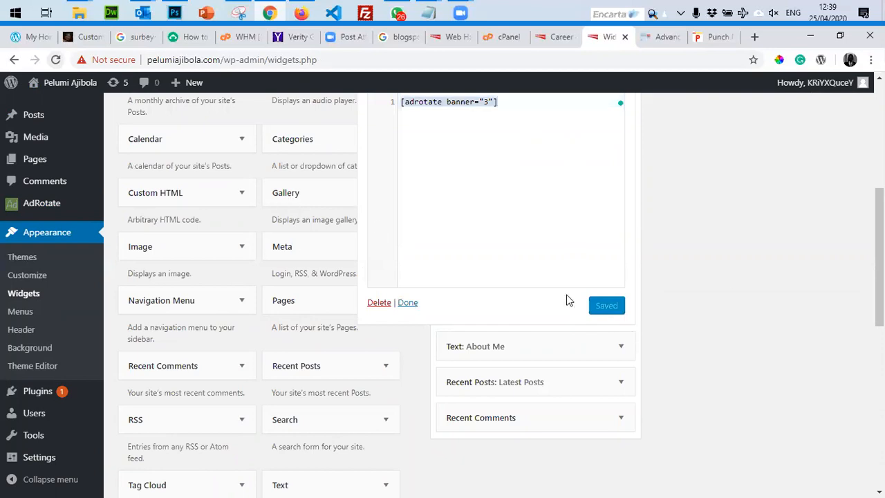
{"action": "left_click", "coordinate": [408, 303]}
{"action": "scroll", "coordinate": [743, 306], "scroll_direction": "up", "scroll_amount": 4}
{"action": "scroll", "coordinate": [742, 305], "scroll_direction": "down", "scroll_amount": 4}
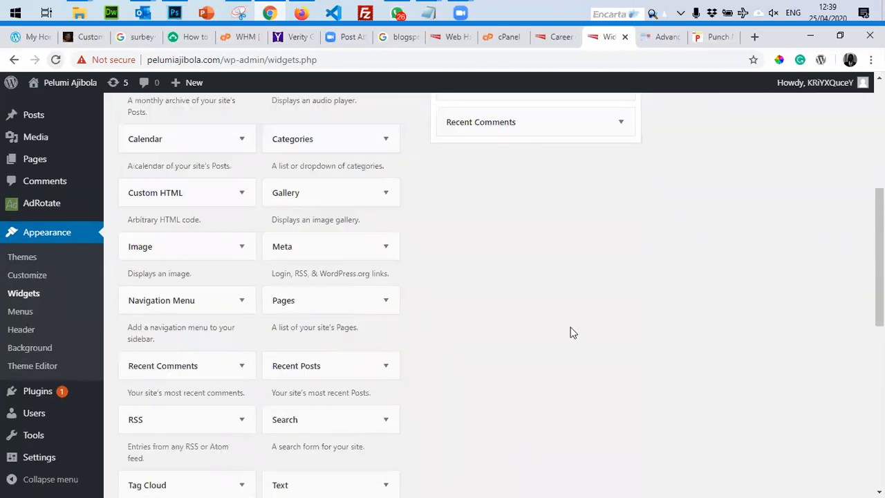
{"action": "scroll", "coordinate": [231, 263], "scroll_direction": "up", "scroll_amount": 5}
{"action": "mouse_move", "coordinate": [97, 142]}
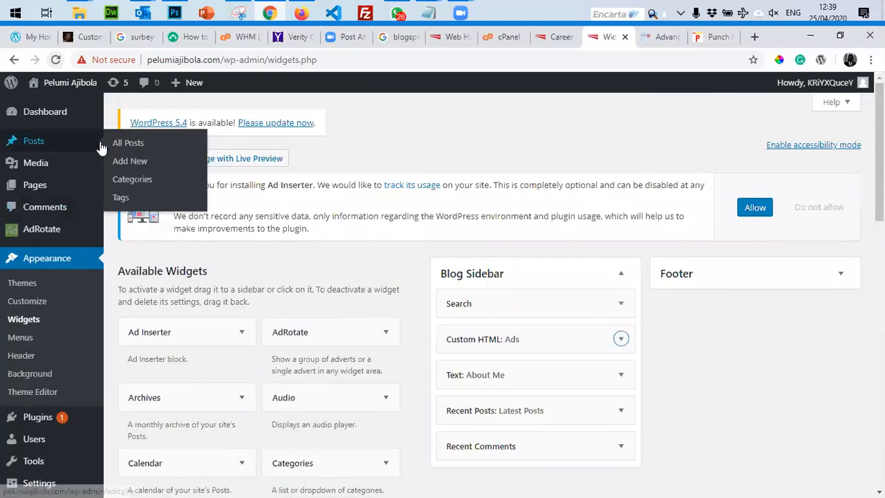
{"action": "left_click", "coordinate": [131, 145]}
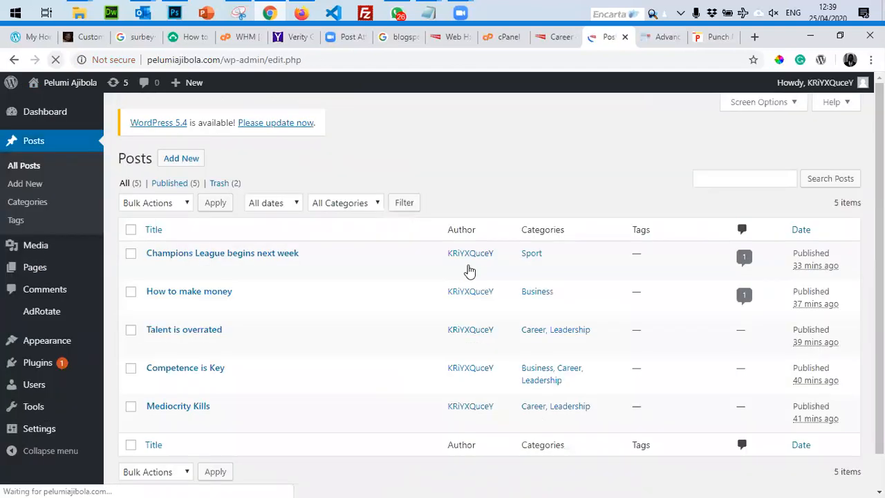
Paste [adrotate banner="3"] below paragraph two of 'Talent is overrated' and update the post.
{"action": "scroll", "coordinate": [159, 360], "scroll_direction": "down", "scroll_amount": 2}
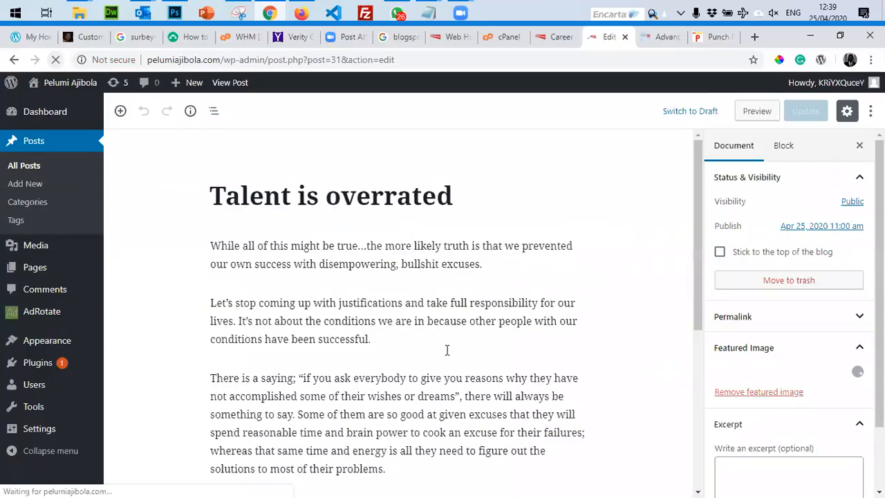
{"action": "left_click", "coordinate": [452, 339]}
{"action": "key", "text": "Return"}
{"action": "key", "text": "Return"}
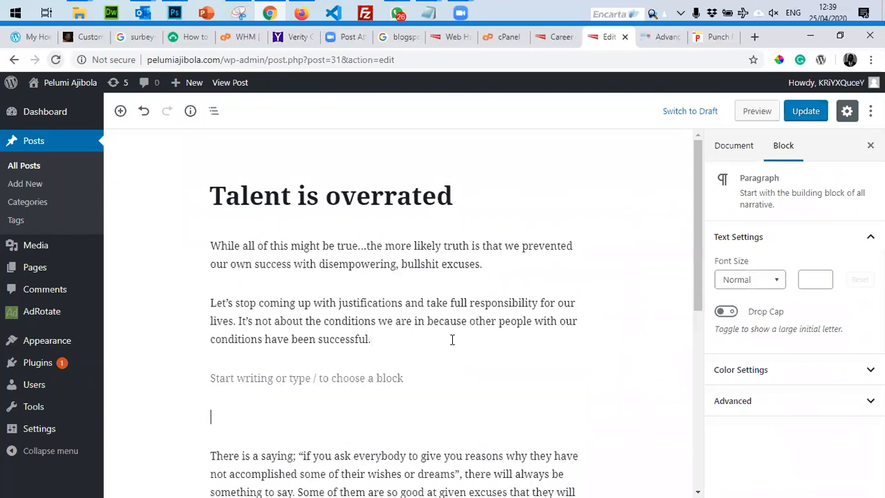
{"action": "key", "text": "BackSpace"}
{"action": "key", "text": "ctrl+v"}
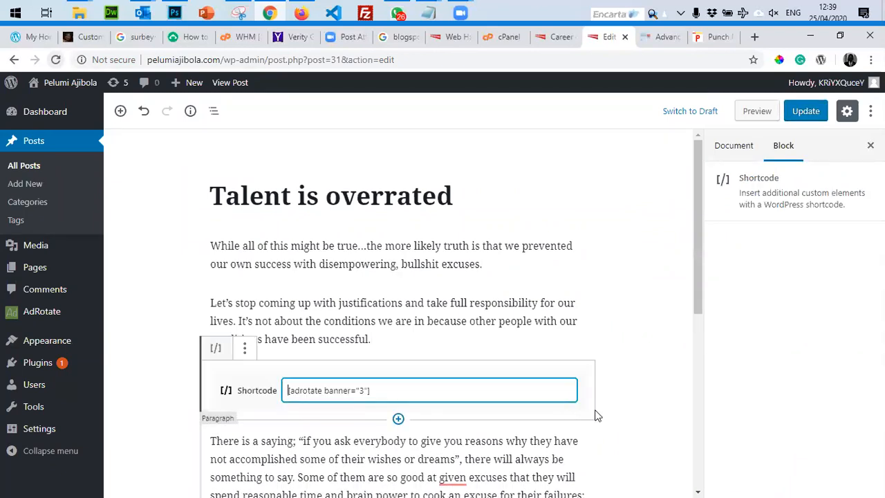
{"action": "left_click", "coordinate": [657, 373]}
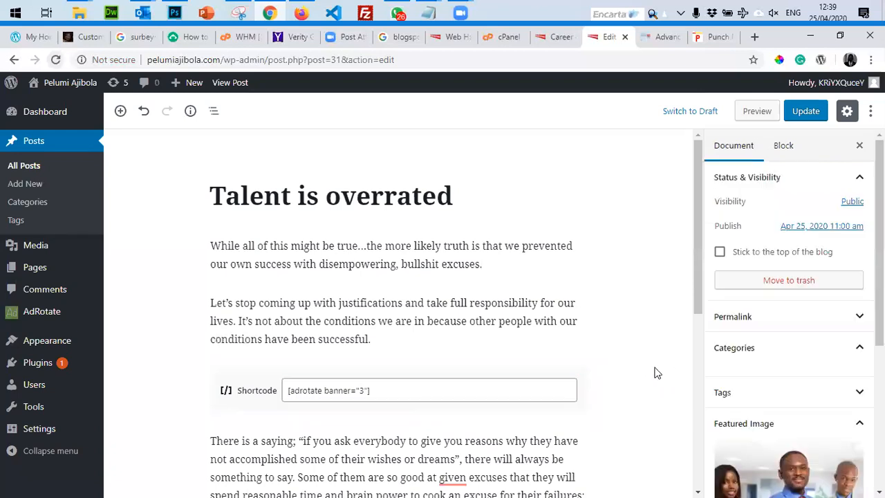
{"action": "left_click", "coordinate": [792, 111]}
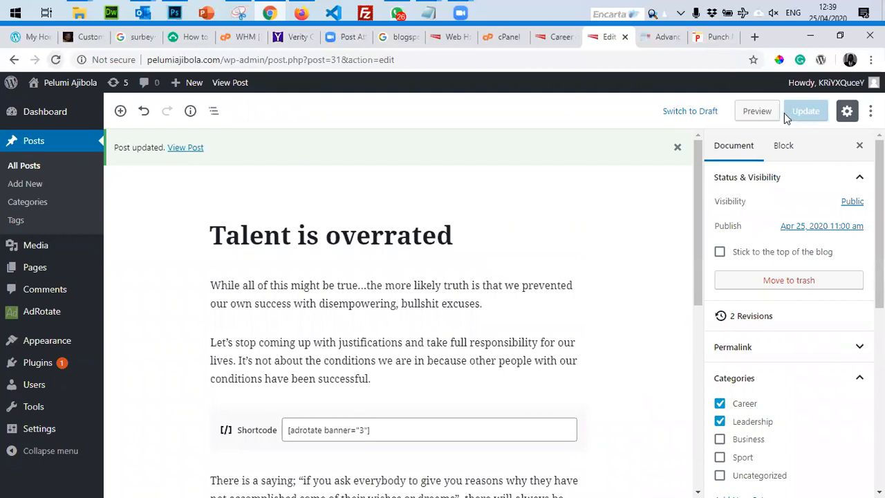
{"action": "left_click", "coordinate": [560, 38]}
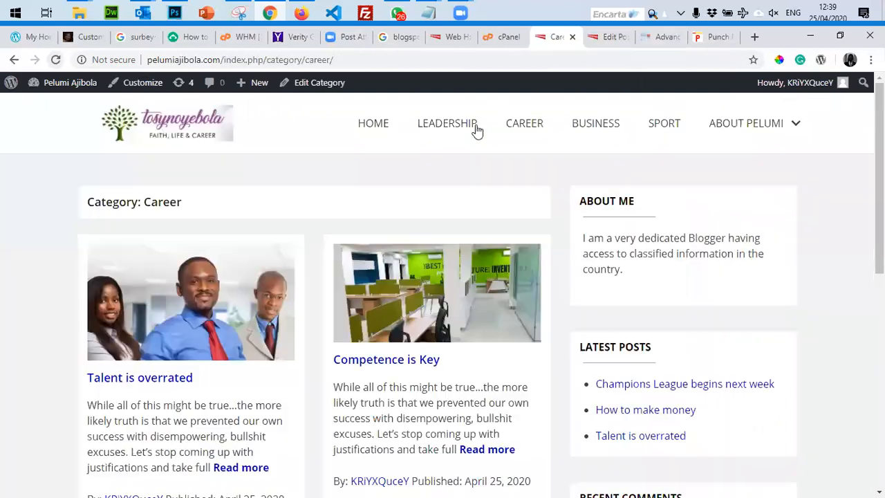
Open the live 'Talent is overrated' post from the Career page and check the advert below paragraph two.
{"action": "left_click", "coordinate": [54, 60]}
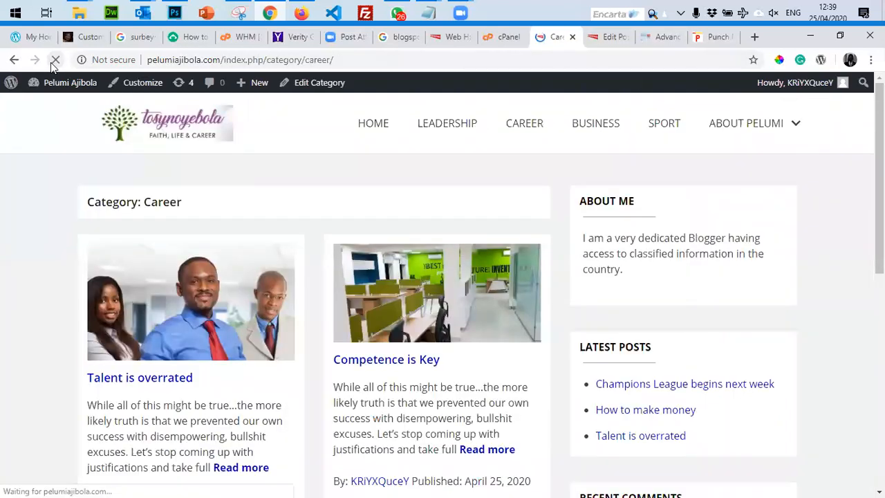
{"action": "left_click", "coordinate": [146, 384]}
{"action": "scroll", "coordinate": [171, 336], "scroll_direction": "down", "scroll_amount": 6}
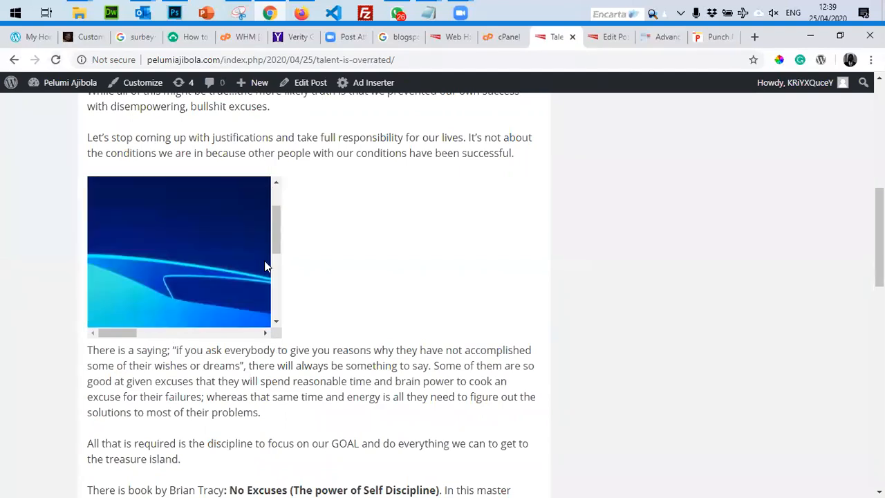
{"action": "scroll", "coordinate": [761, 326], "scroll_direction": "up", "scroll_amount": 10}
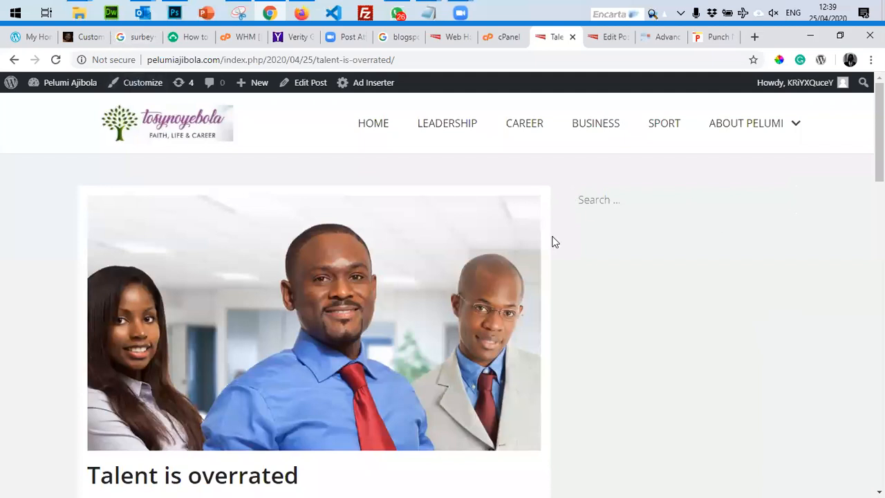
{"action": "scroll", "coordinate": [626, 203], "scroll_direction": "down", "scroll_amount": 3}
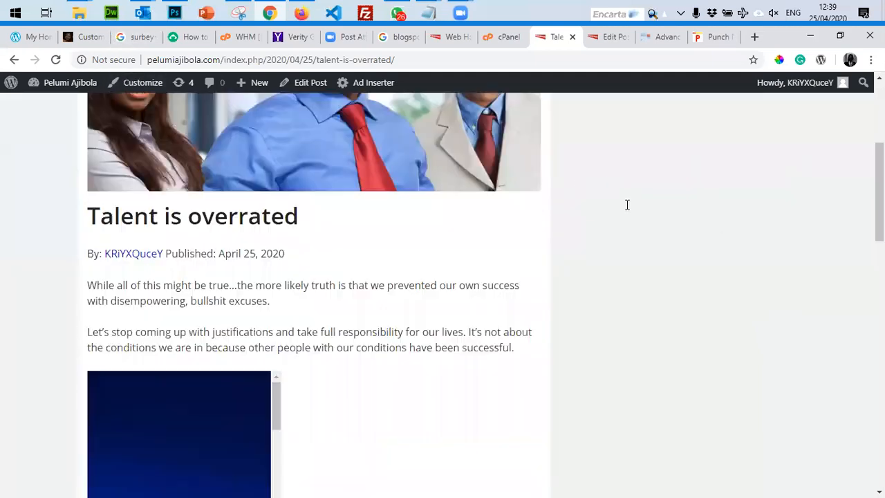
{"action": "scroll", "coordinate": [243, 389], "scroll_direction": "down", "scroll_amount": 5}
{"action": "scroll", "coordinate": [246, 391], "scroll_direction": "up", "scroll_amount": 2}
{"action": "scroll", "coordinate": [265, 322], "scroll_direction": "down", "scroll_amount": 1}
{"action": "scroll", "coordinate": [348, 142], "scroll_direction": "up", "scroll_amount": 3}
{"action": "scroll", "coordinate": [480, 243], "scroll_direction": "up", "scroll_amount": 2}
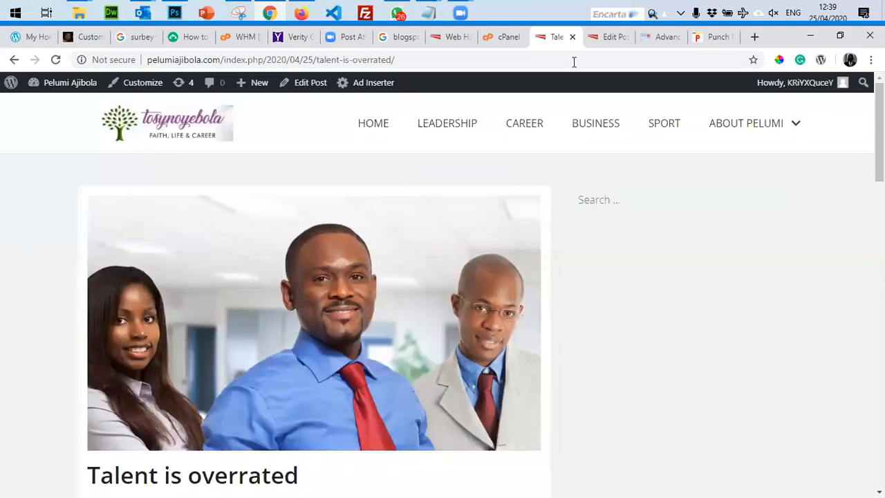
{"action": "left_click", "coordinate": [609, 37]}
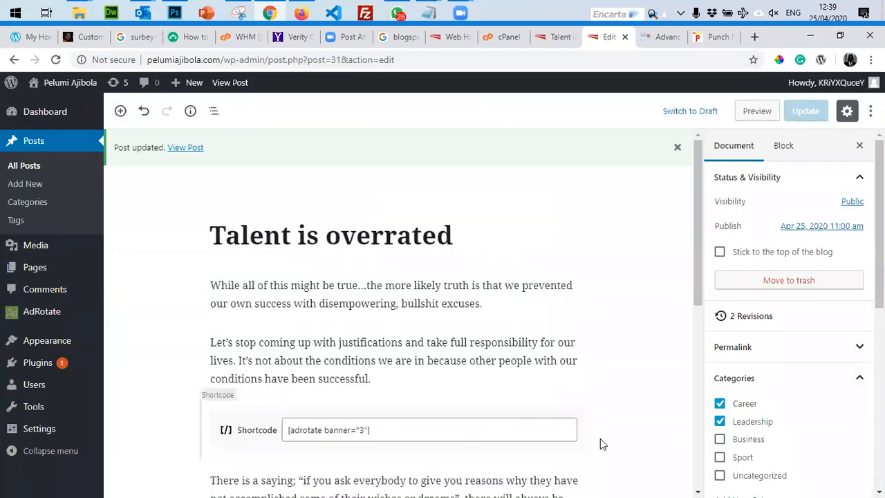
Remove the AdRotate shortcode block from the Talent is overrated post.
{"action": "left_click", "coordinate": [267, 429]}
{"action": "left_click", "coordinate": [244, 389]}
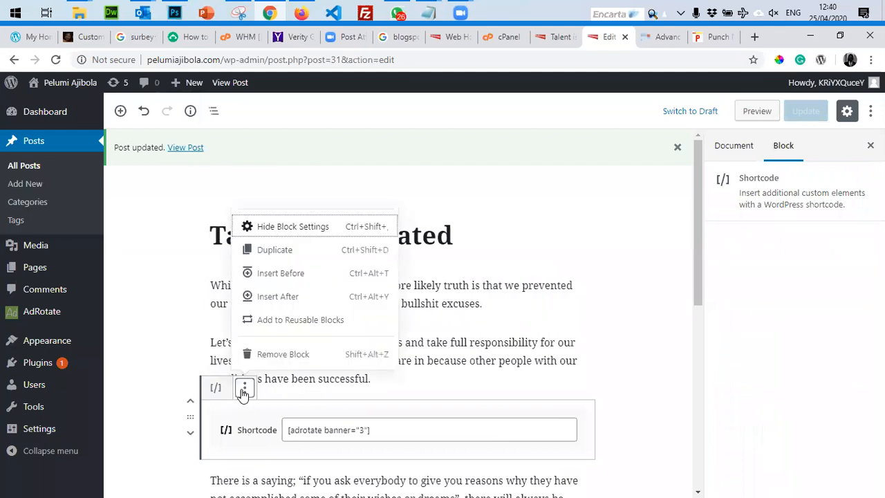
{"action": "left_click", "coordinate": [247, 352]}
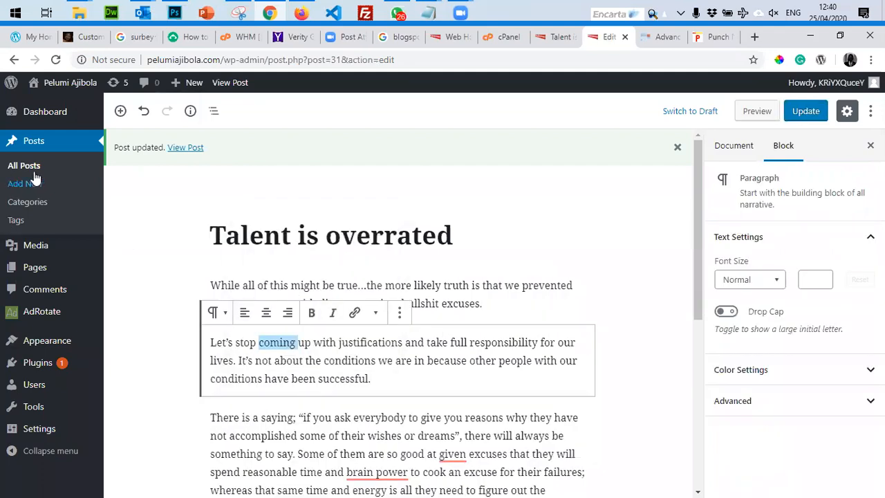
Stay in the editor, update the post, then open AdRotate's Manage Adverts list.
{"action": "left_click", "coordinate": [34, 308]}
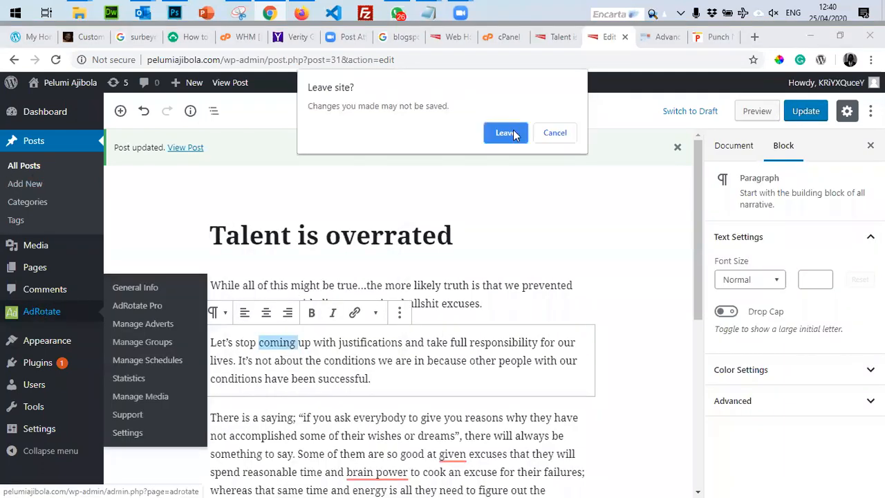
{"action": "left_click", "coordinate": [555, 132]}
{"action": "left_click", "coordinate": [806, 111]}
{"action": "mouse_move", "coordinate": [47, 313]}
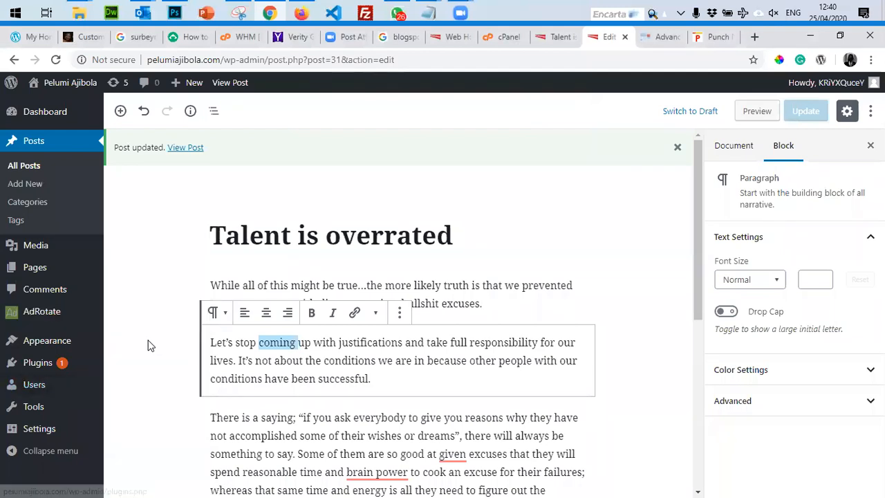
{"action": "left_click", "coordinate": [156, 324]}
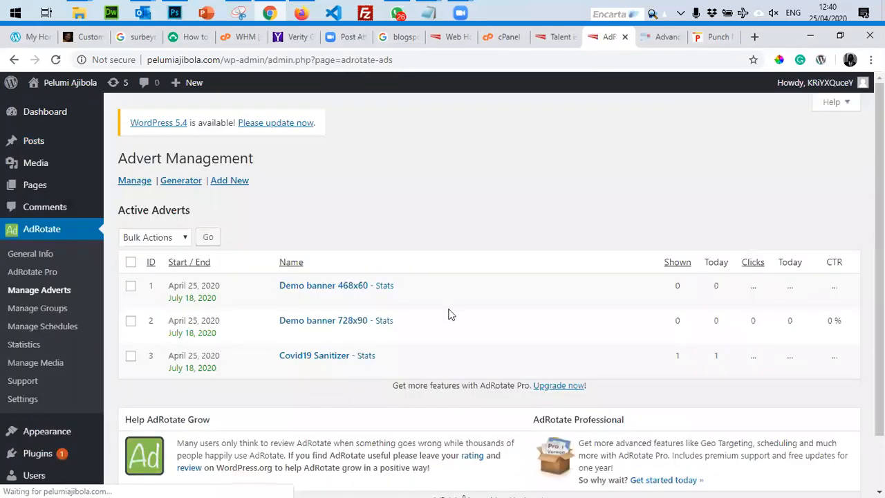
Open the Covid19 Sanitizer advert for editing.
{"action": "scroll", "coordinate": [228, 315], "scroll_direction": "down", "scroll_amount": 3}
{"action": "scroll", "coordinate": [205, 314], "scroll_direction": "down", "scroll_amount": 1}
{"action": "left_click", "coordinate": [132, 306]}
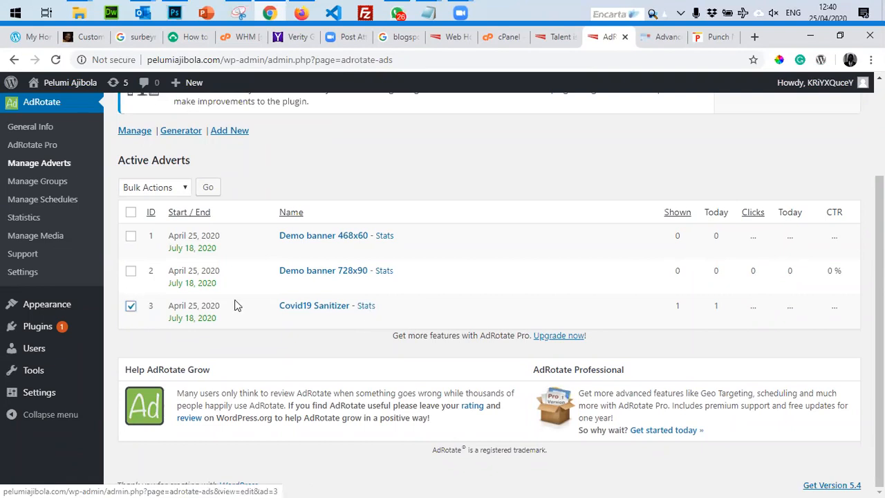
{"action": "left_click", "coordinate": [307, 310]}
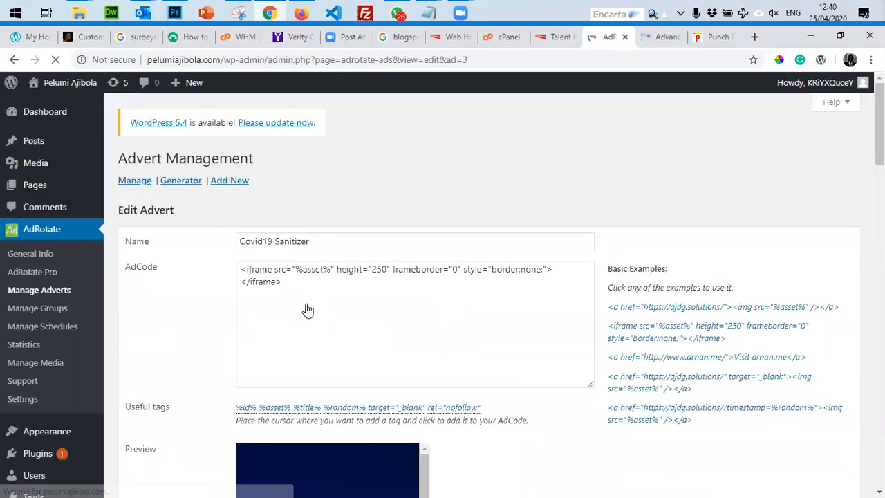
{"action": "scroll", "coordinate": [306, 310], "scroll_direction": "down", "scroll_amount": 3}
{"action": "scroll", "coordinate": [353, 304], "scroll_direction": "up", "scroll_amount": 3}
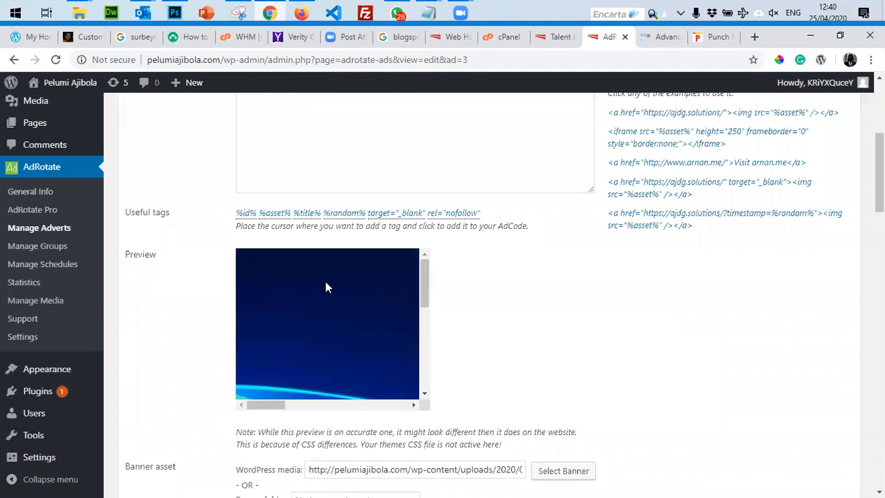
{"action": "scroll", "coordinate": [462, 292], "scroll_direction": "up", "scroll_amount": 4}
Clear all the iframe code out of its AdCode box.
{"action": "left_click", "coordinate": [394, 359]}
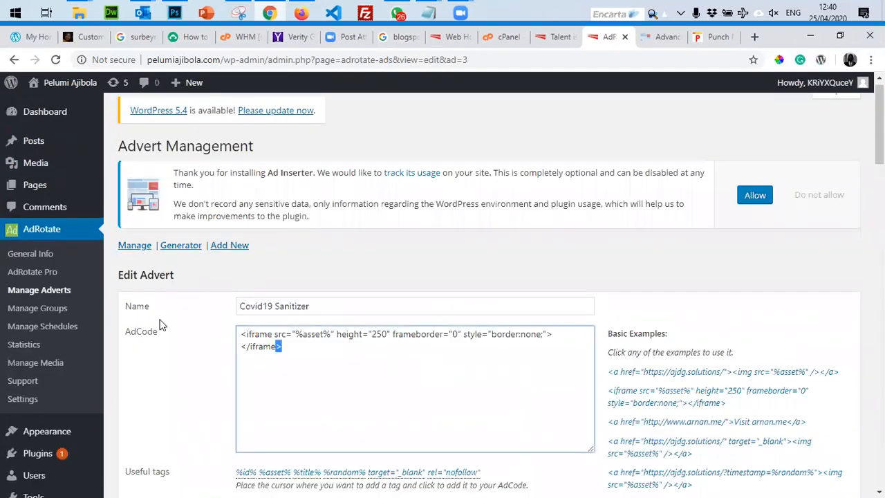
{"action": "key", "text": "ctrl+a"}
{"action": "key", "text": "BackSpace"}
{"action": "scroll", "coordinate": [371, 283], "scroll_direction": "down", "scroll_amount": 3}
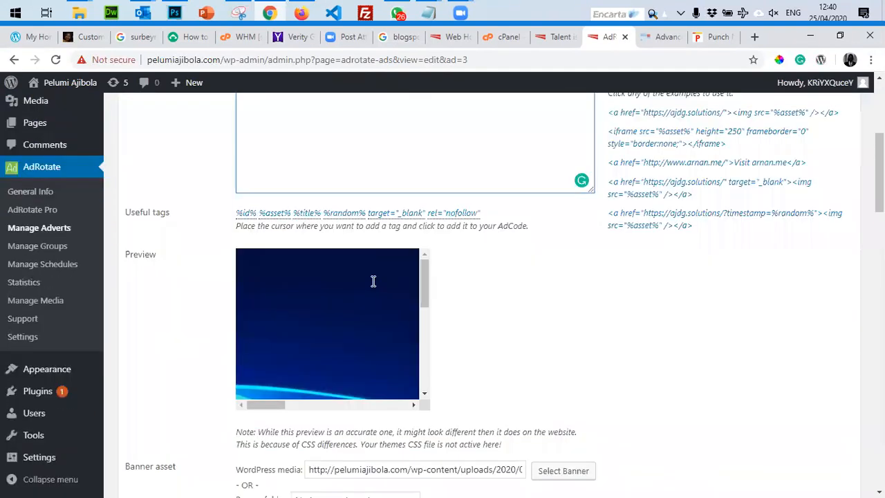
{"action": "scroll", "coordinate": [372, 285], "scroll_direction": "up", "scroll_amount": 3}
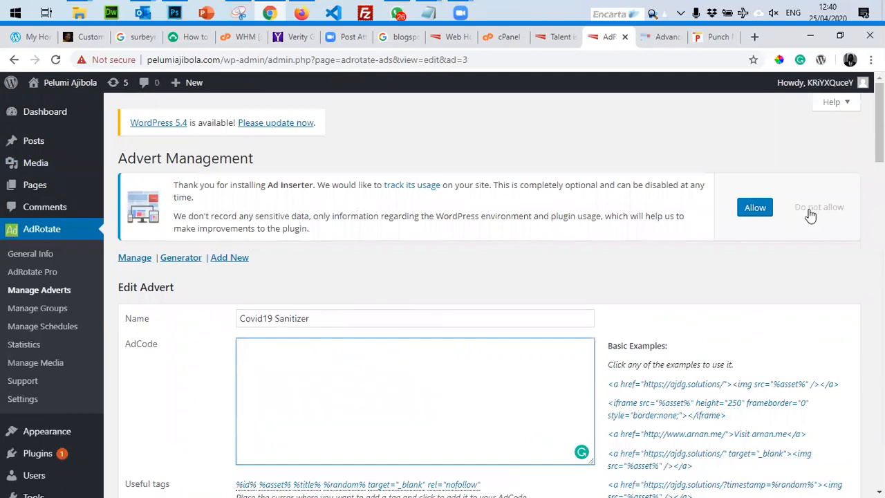
{"action": "scroll", "coordinate": [308, 324], "scroll_direction": "down", "scroll_amount": 4}
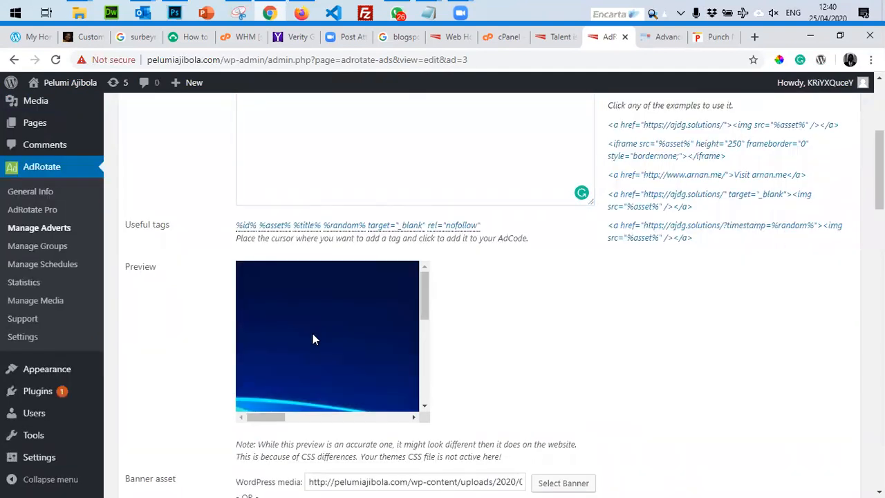
{"action": "scroll", "coordinate": [314, 339], "scroll_direction": "up", "scroll_amount": 3}
{"action": "scroll", "coordinate": [314, 336], "scroll_direction": "up", "scroll_amount": 4}
{"action": "scroll", "coordinate": [418, 406], "scroll_direction": "down", "scroll_amount": 10}
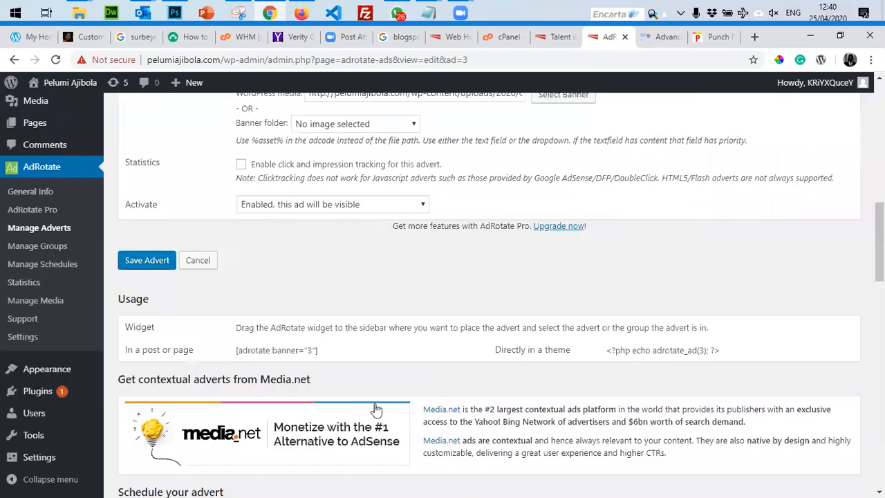
{"action": "scroll", "coordinate": [253, 264], "scroll_direction": "up", "scroll_amount": 10}
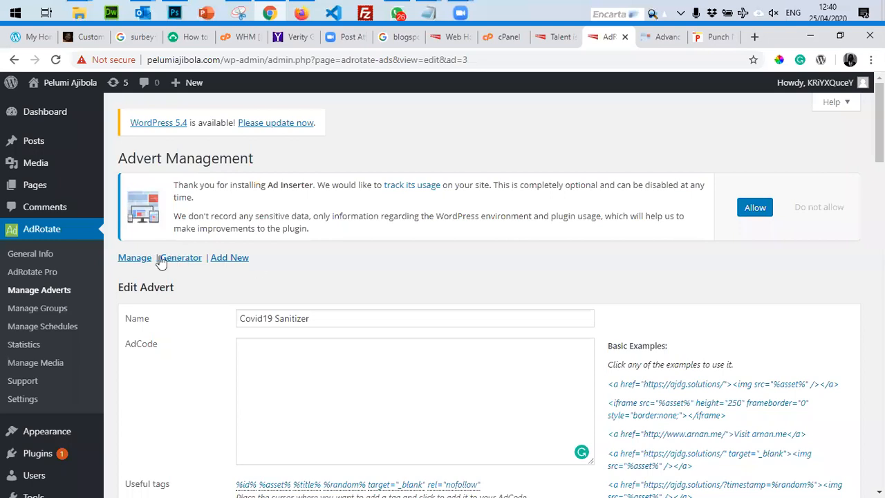
Start a blank new advert (ID 4) and select its [adrotate banner="4"] shortcode.
{"action": "left_click", "coordinate": [226, 260]}
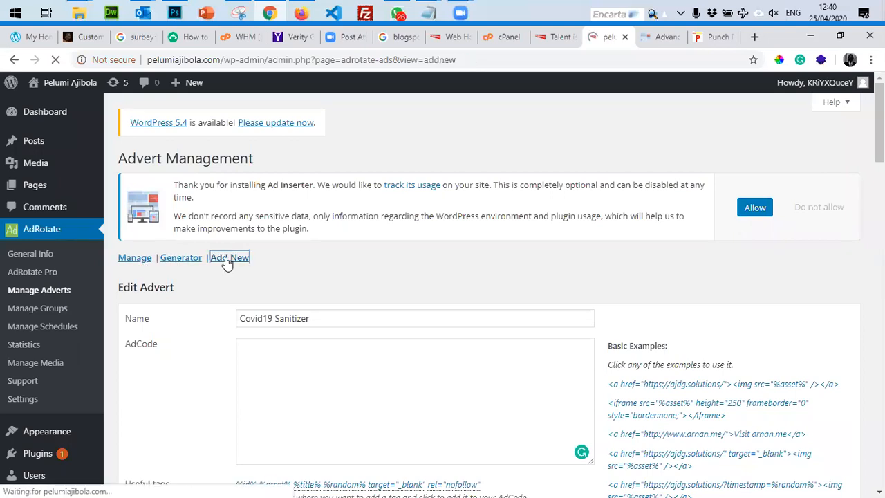
{"action": "scroll", "coordinate": [367, 334], "scroll_direction": "down", "scroll_amount": 3}
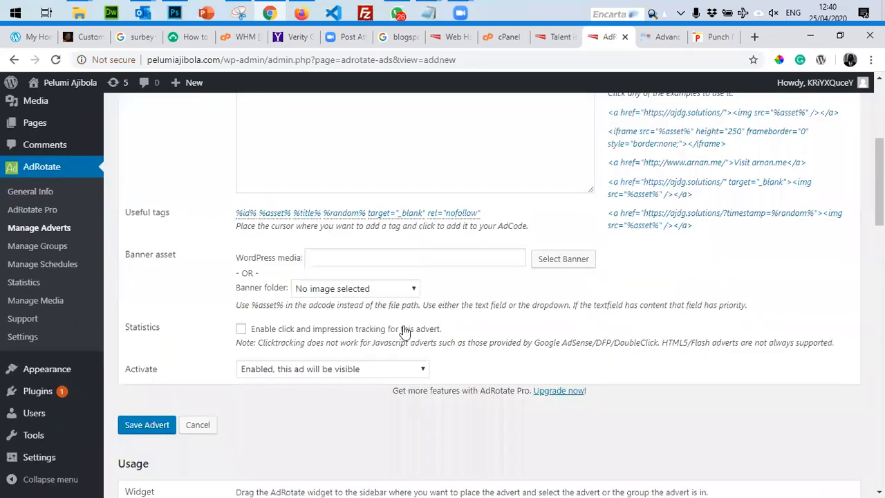
{"action": "scroll", "coordinate": [413, 332], "scroll_direction": "up", "scroll_amount": 2}
{"action": "scroll", "coordinate": [413, 331], "scroll_direction": "up", "scroll_amount": 1}
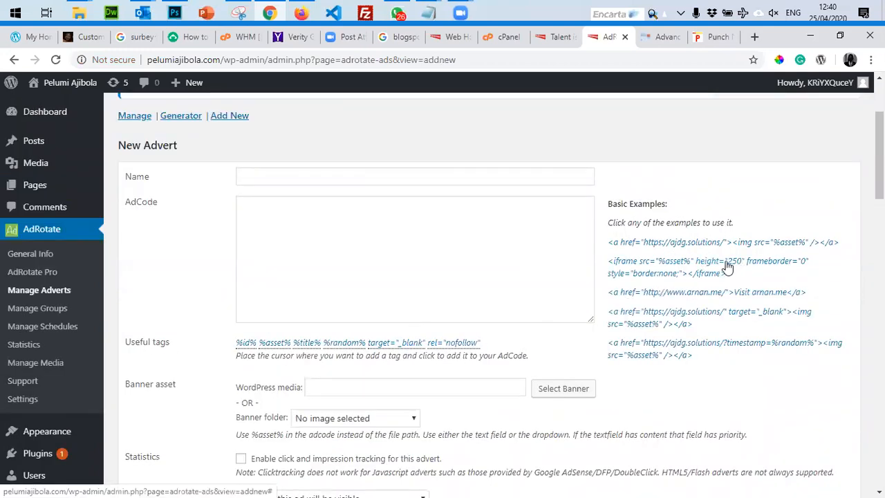
{"action": "scroll", "coordinate": [267, 263], "scroll_direction": "down", "scroll_amount": 2}
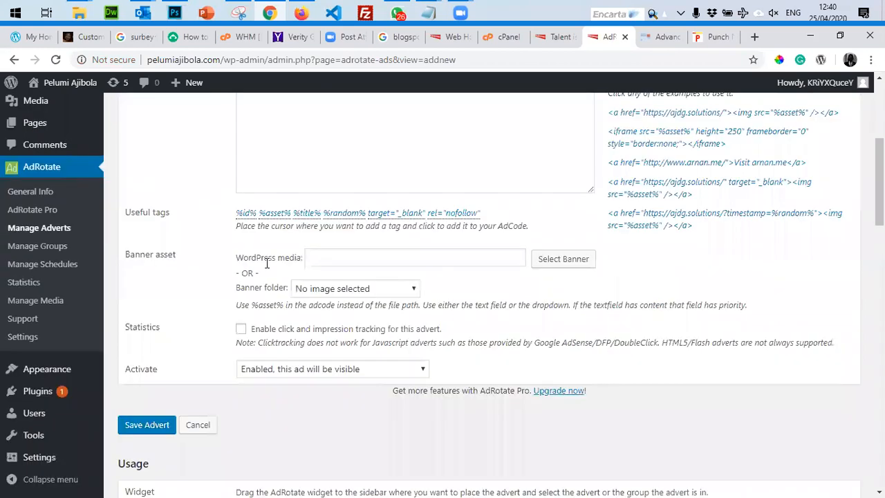
{"action": "scroll", "coordinate": [267, 270], "scroll_direction": "down", "scroll_amount": 4}
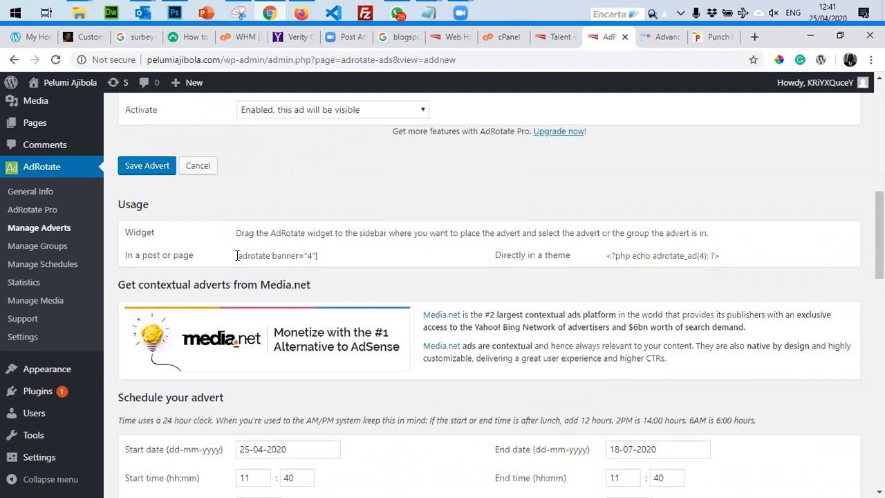
{"action": "triple_click", "coordinate": [301, 252]}
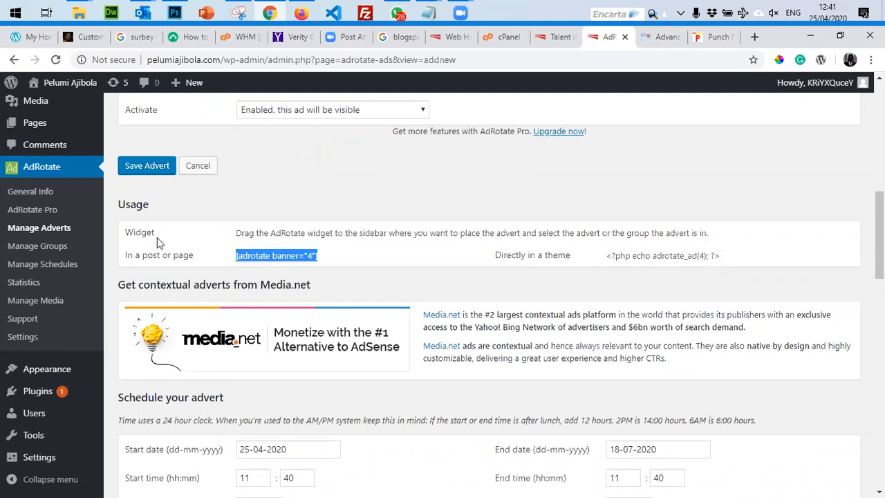
{"action": "scroll", "coordinate": [131, 254], "scroll_direction": "up", "scroll_amount": 4}
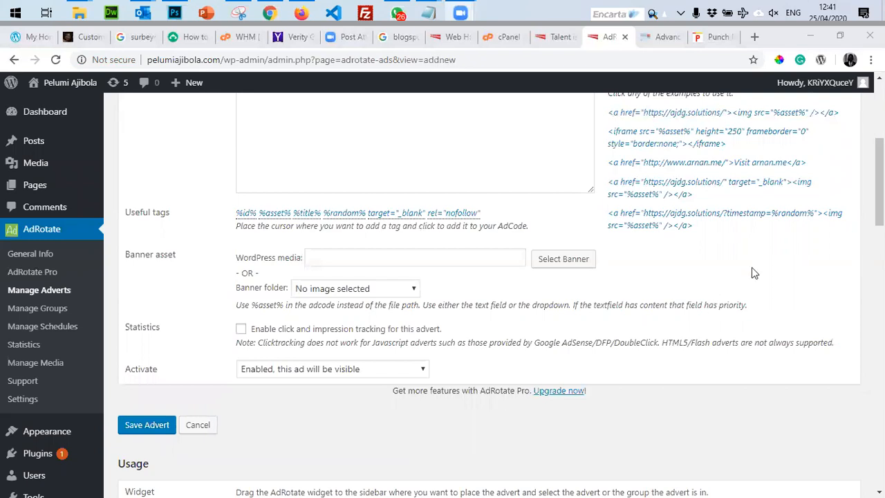
Go to the installed themes page, where Dart Blog is active.
{"action": "left_click", "coordinate": [727, 294]}
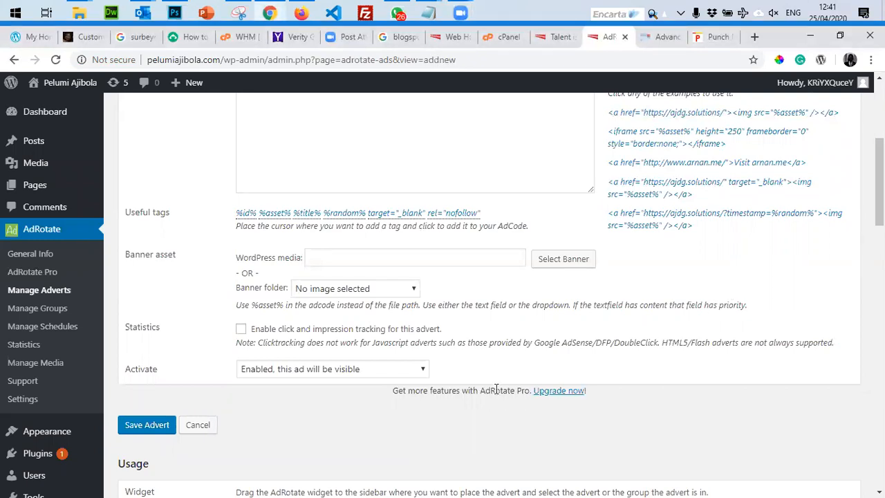
{"action": "scroll", "coordinate": [282, 338], "scroll_direction": "up", "scroll_amount": 4}
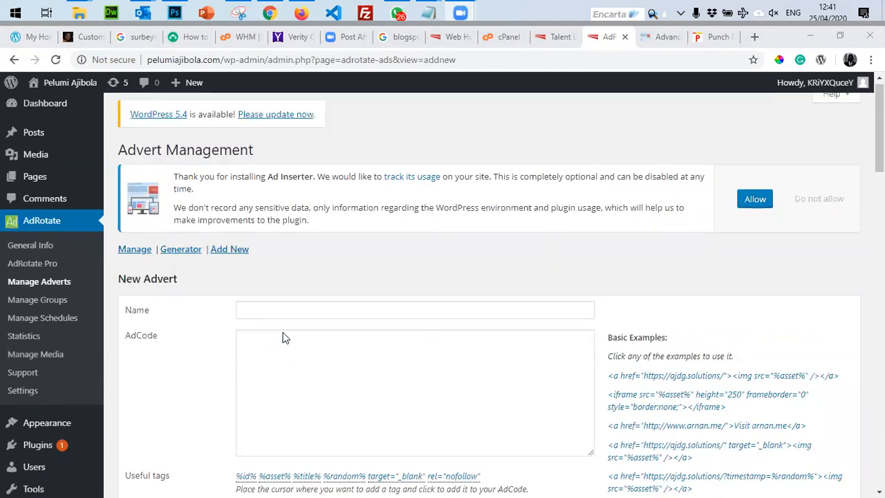
{"action": "scroll", "coordinate": [287, 330], "scroll_direction": "down", "scroll_amount": 9}
{"action": "scroll", "coordinate": [353, 330], "scroll_direction": "up", "scroll_amount": 4}
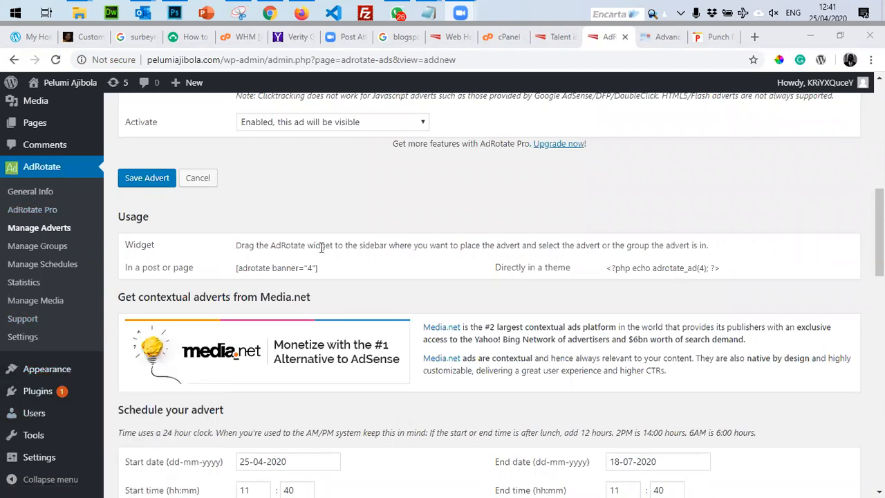
{"action": "left_click", "coordinate": [47, 368]}
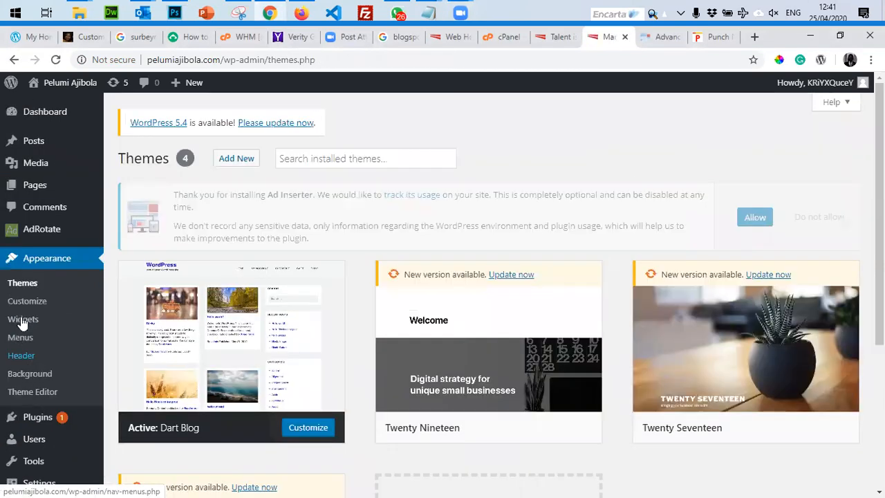
On the Widgets page, delete the Custom HTML: Ads widget from Blog Sidebar.
{"action": "left_click", "coordinate": [23, 321]}
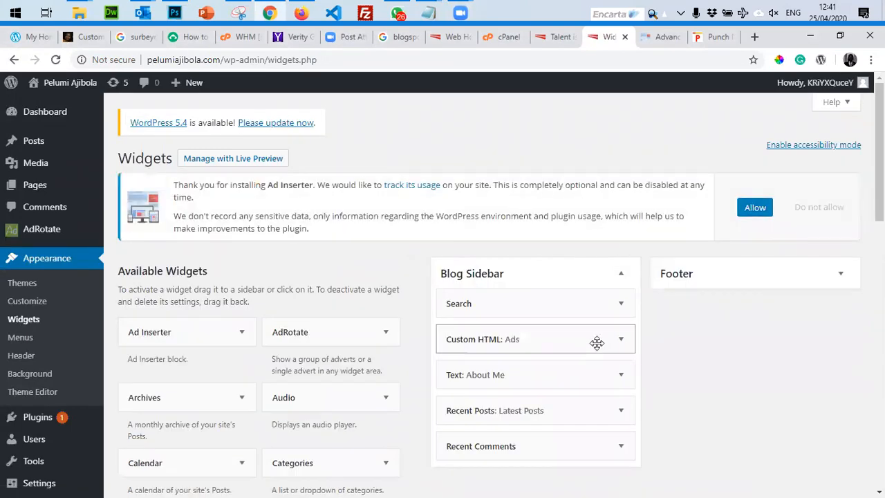
{"action": "left_click", "coordinate": [623, 340]}
{"action": "left_click", "coordinate": [620, 340]}
{"action": "scroll", "coordinate": [458, 397], "scroll_direction": "down", "scroll_amount": 3}
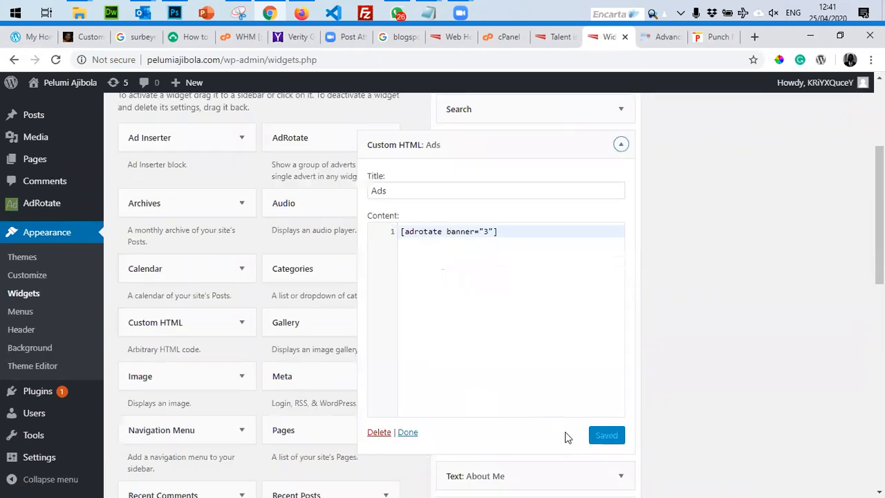
{"action": "left_click", "coordinate": [380, 434]}
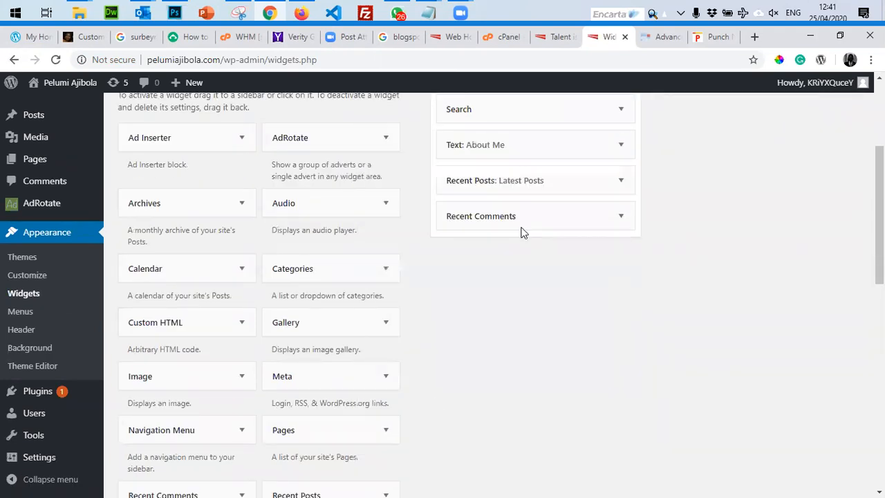
Drag the AdRotate widget into Blog Sidebar just below Search.
{"action": "scroll", "coordinate": [256, 353], "scroll_direction": "down", "scroll_amount": 5}
{"action": "scroll", "coordinate": [256, 350], "scroll_direction": "up", "scroll_amount": 3}
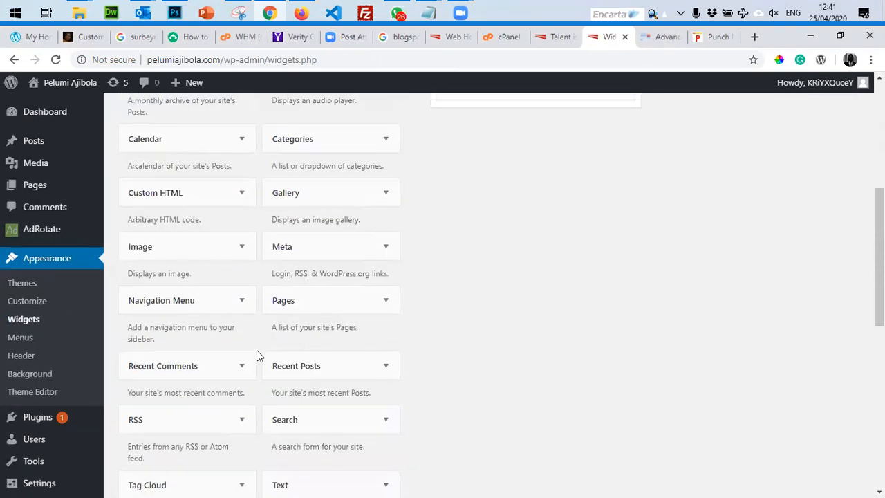
{"action": "scroll", "coordinate": [258, 355], "scroll_direction": "up", "scroll_amount": 4}
{"action": "scroll", "coordinate": [258, 355], "scroll_direction": "down", "scroll_amount": 2}
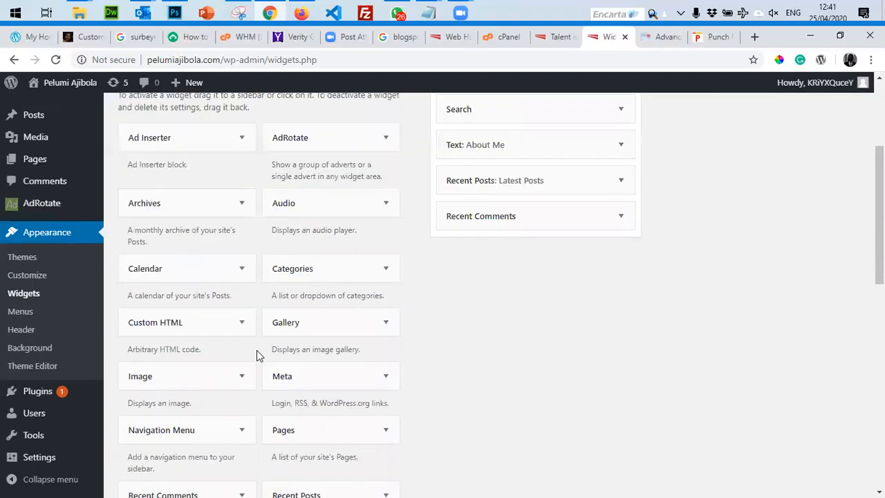
{"action": "left_click_drag", "start_coordinate": [306, 137], "coordinate": [475, 143]}
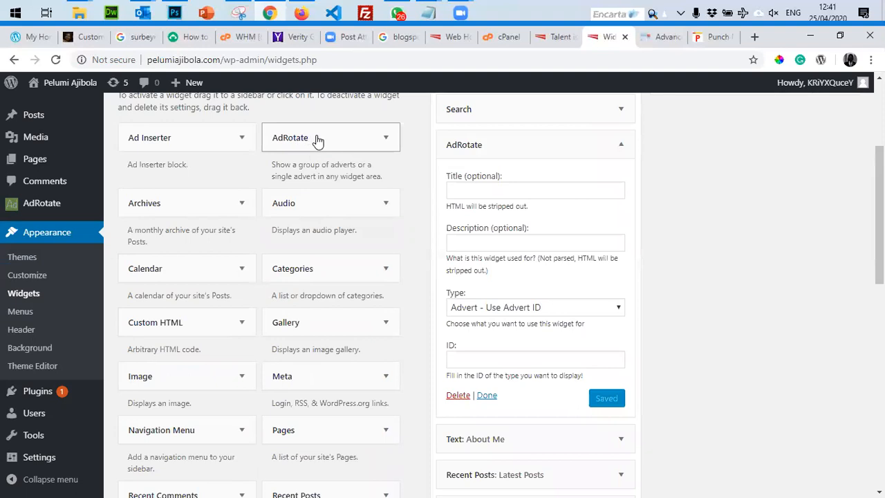
Set the sidebar AdRotate widget to 'Advert - Use Advert ID' with ID 3 and save.
{"action": "left_click", "coordinate": [315, 138]}
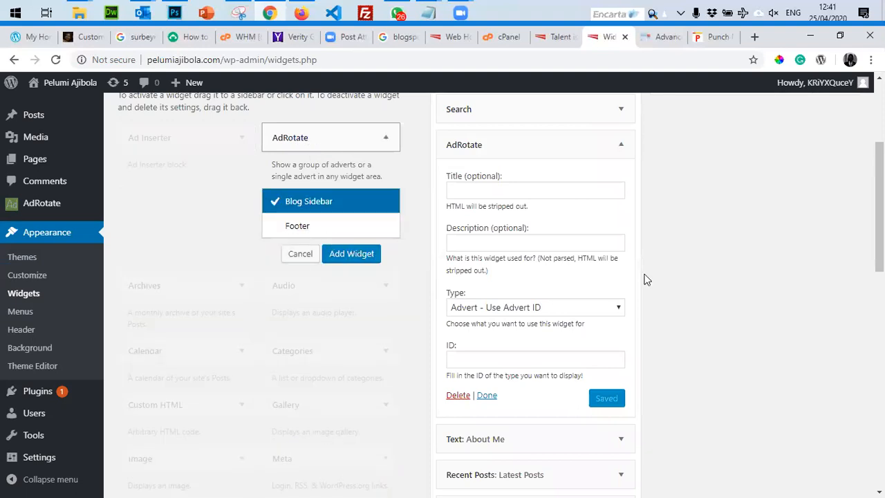
{"action": "left_click", "coordinate": [553, 309]}
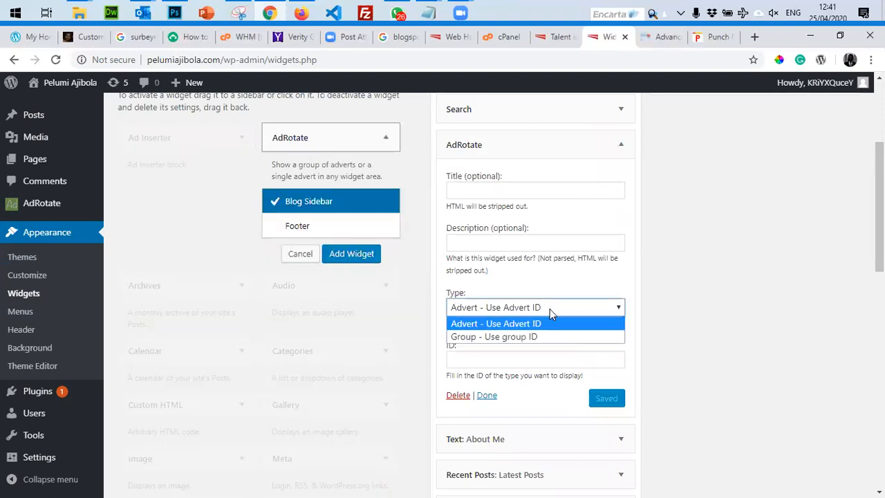
{"action": "left_click", "coordinate": [546, 320]}
{"action": "left_click", "coordinate": [501, 358]}
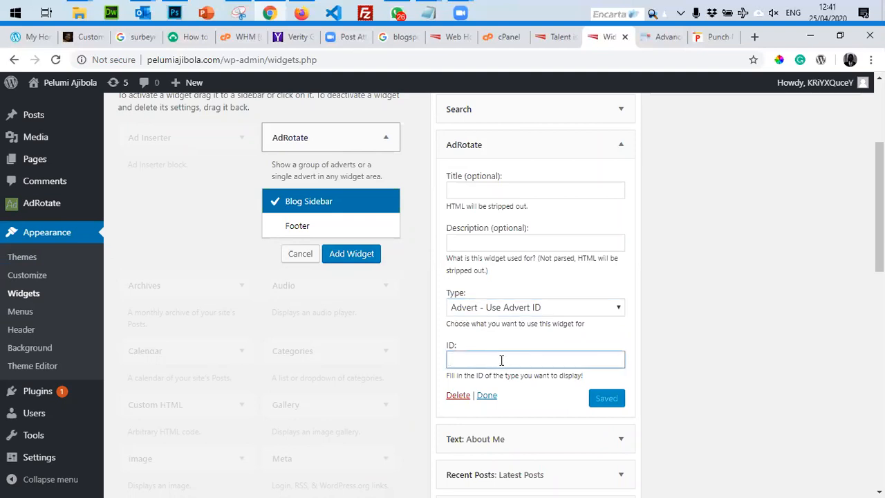
{"action": "type", "text": "3"}
{"action": "left_click", "coordinate": [608, 398]}
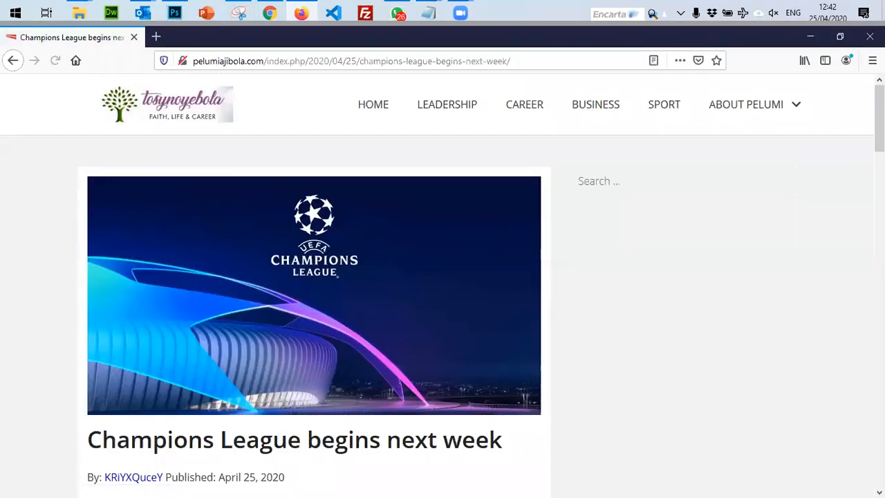
Reload the live post, collapse the AdRotate widget, and return to the Talent is overrated post.
{"action": "key", "text": "F5"}
{"action": "left_click", "coordinate": [276, 21]}
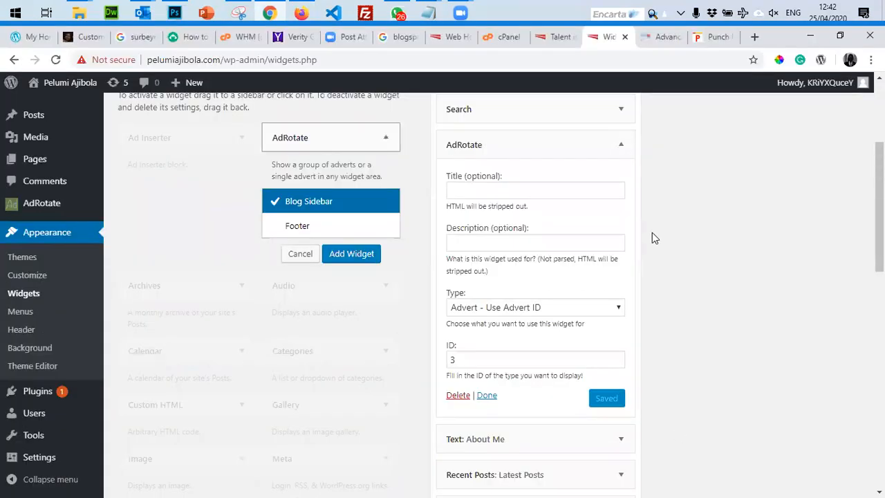
{"action": "scroll", "coordinate": [633, 213], "scroll_direction": "up", "scroll_amount": 2}
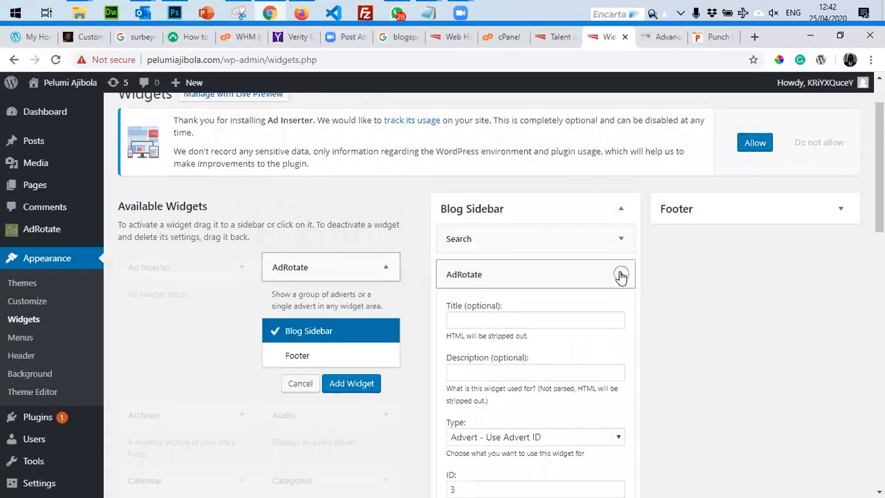
{"action": "left_click", "coordinate": [620, 274]}
{"action": "scroll", "coordinate": [615, 322], "scroll_direction": "down", "scroll_amount": 2}
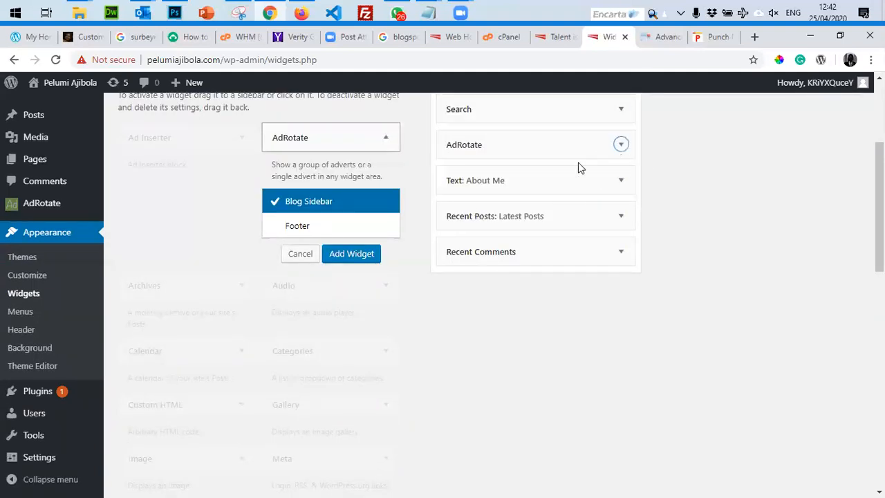
{"action": "left_click", "coordinate": [619, 145]}
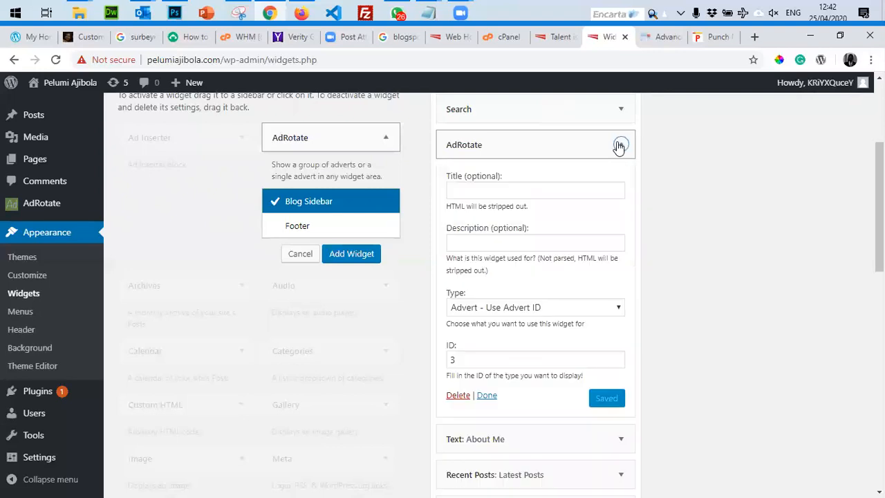
{"action": "left_click", "coordinate": [619, 145]}
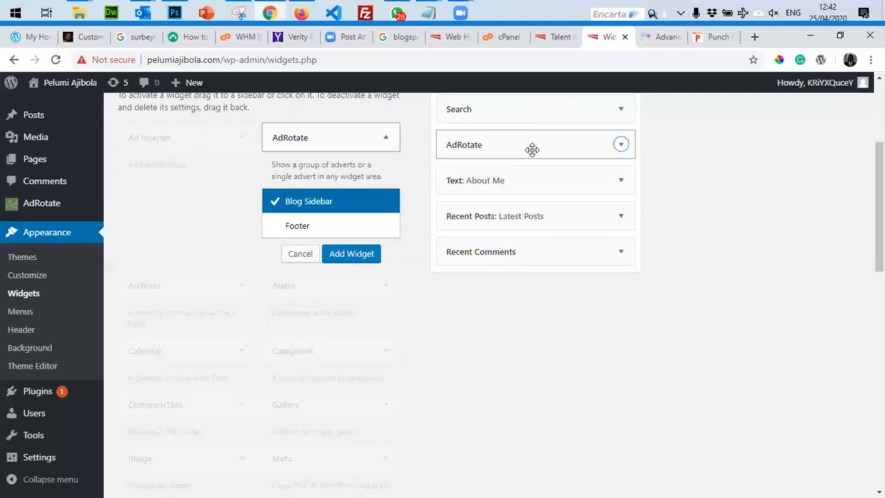
{"action": "scroll", "coordinate": [371, 144], "scroll_direction": "up", "scroll_amount": 3}
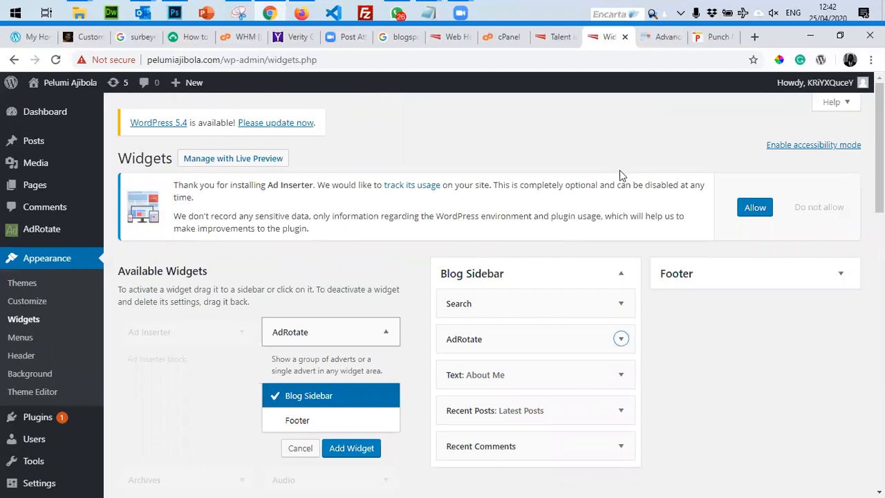
{"action": "key", "text": "ctrl+shift+Tab"}
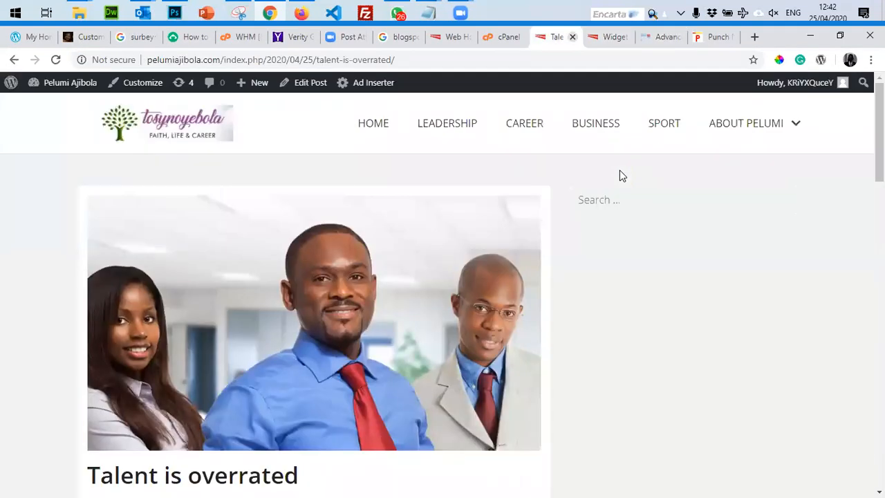
Go back to the admin and open AdRotate's advert list.
{"action": "key", "text": "ctrl+Tab"}
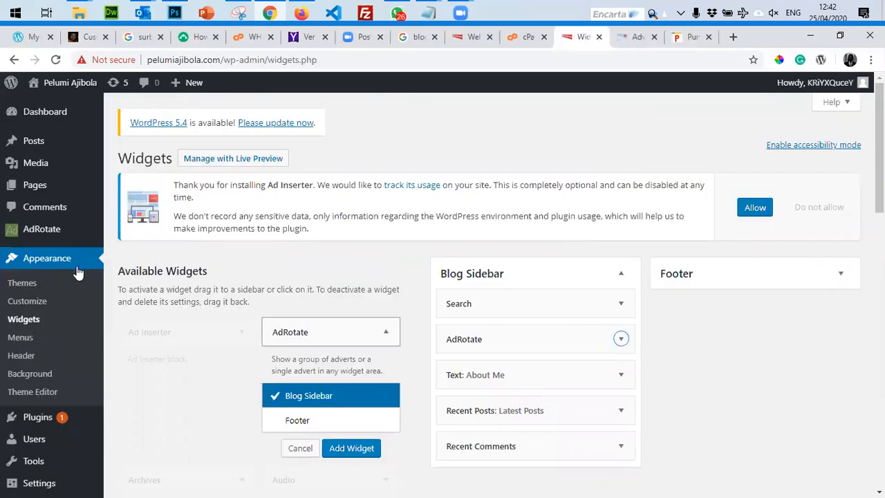
{"action": "left_click", "coordinate": [53, 230]}
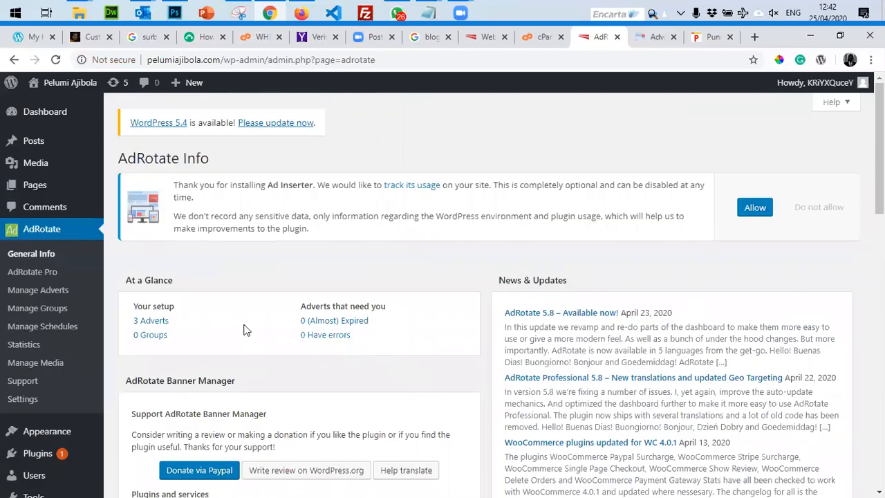
{"action": "left_click", "coordinate": [155, 322]}
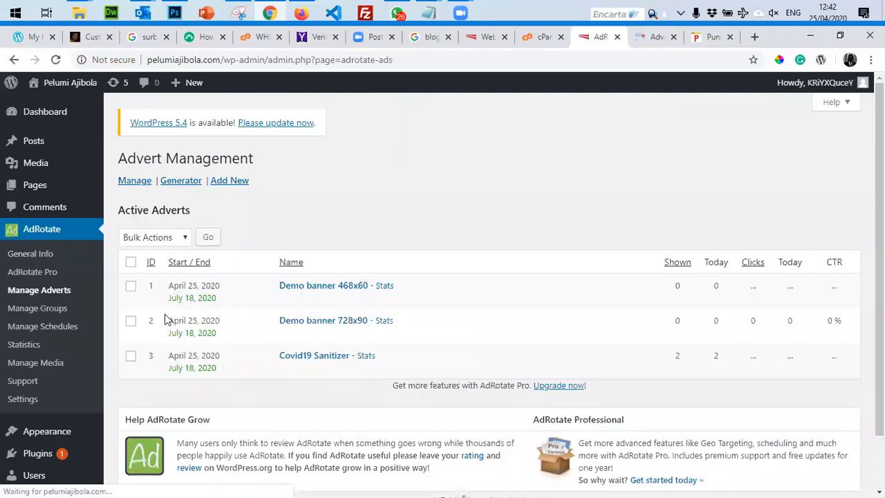
Open Covid19 Sanitizer, delete all its AdCode, and save the advert.
{"action": "left_click", "coordinate": [325, 433]}
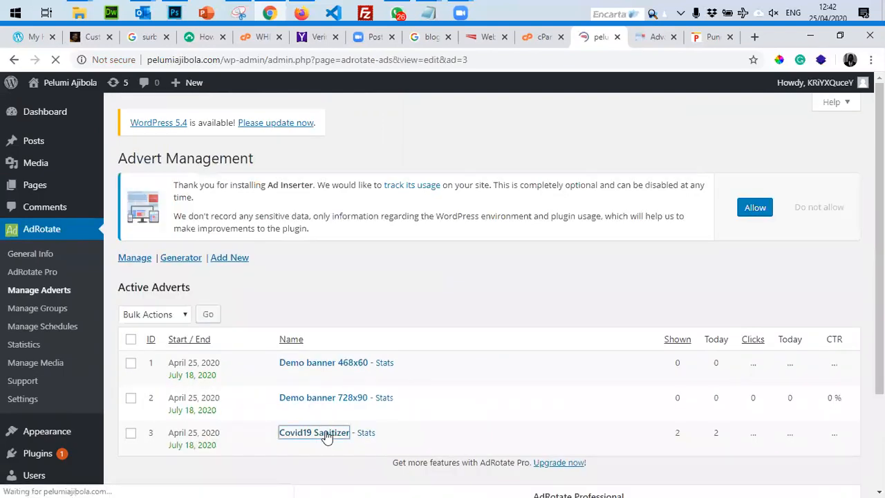
{"action": "scroll", "coordinate": [366, 311], "scroll_direction": "down", "scroll_amount": 4}
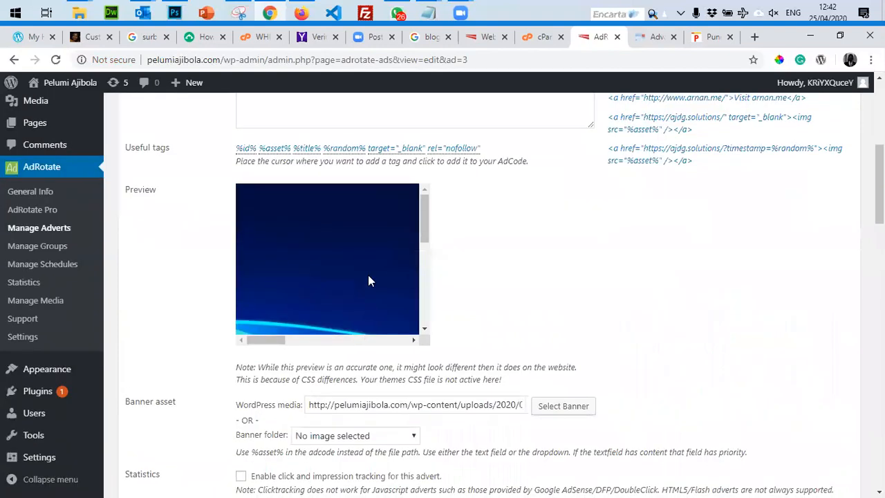
{"action": "scroll", "coordinate": [450, 280], "scroll_direction": "up", "scroll_amount": 2}
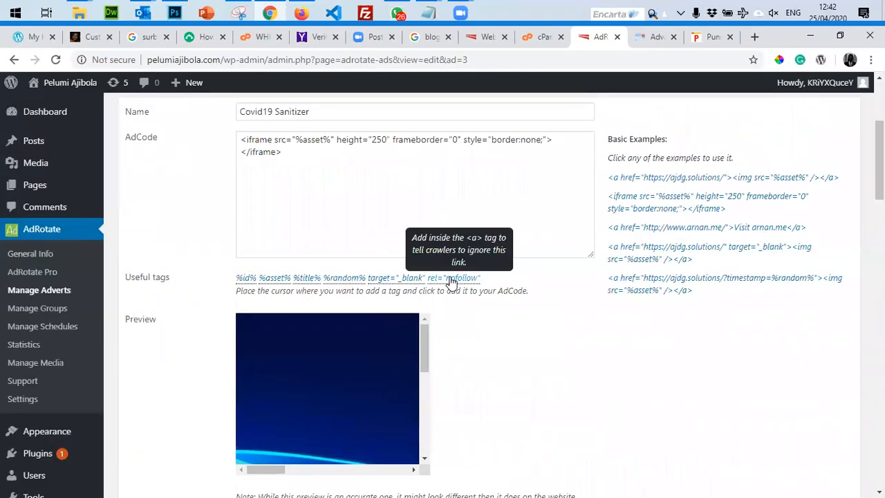
{"action": "scroll", "coordinate": [419, 276], "scroll_direction": "up", "scroll_amount": 2}
{"action": "left_click_drag", "start_coordinate": [357, 292], "coordinate": [183, 265]}
{"action": "key", "text": "BackSpace"}
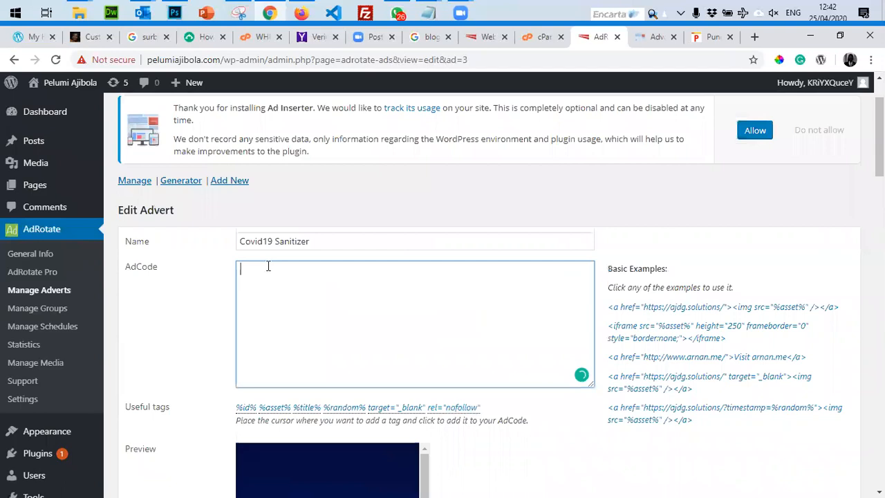
{"action": "left_click", "coordinate": [203, 356]}
{"action": "scroll", "coordinate": [292, 376], "scroll_direction": "down", "scroll_amount": 5}
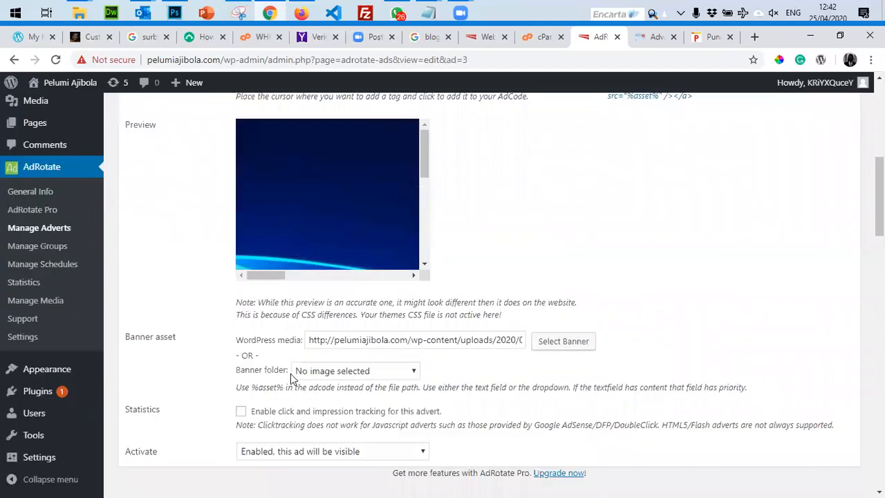
{"action": "scroll", "coordinate": [328, 399], "scroll_direction": "down", "scroll_amount": 3}
{"action": "left_click", "coordinate": [149, 313]}
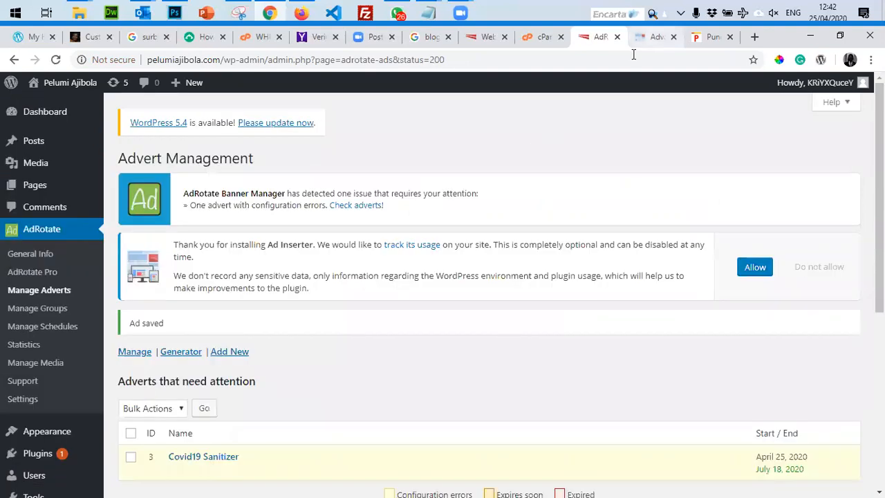
Open the Widgets page, review the Blog Sidebar's AdRotate widget, and dismiss the Ad Inserter notice.
{"action": "left_click", "coordinate": [655, 36]}
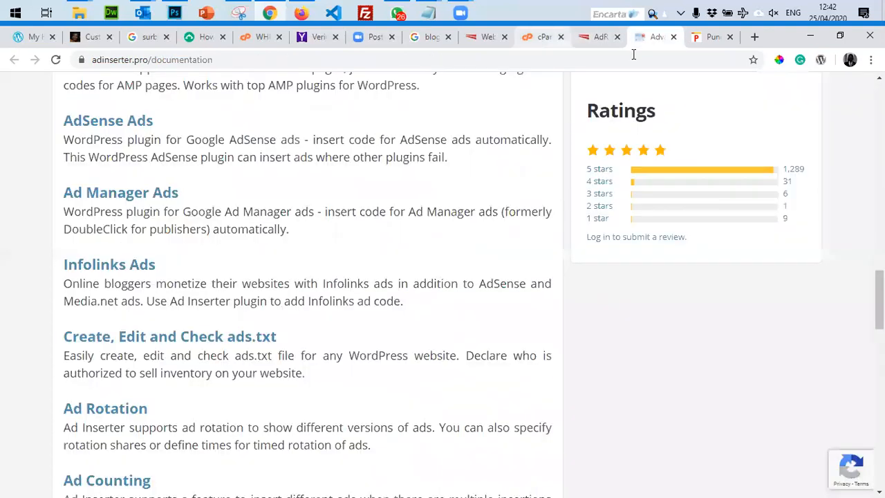
{"action": "left_click", "coordinate": [543, 36]}
{"action": "left_click", "coordinate": [600, 36]}
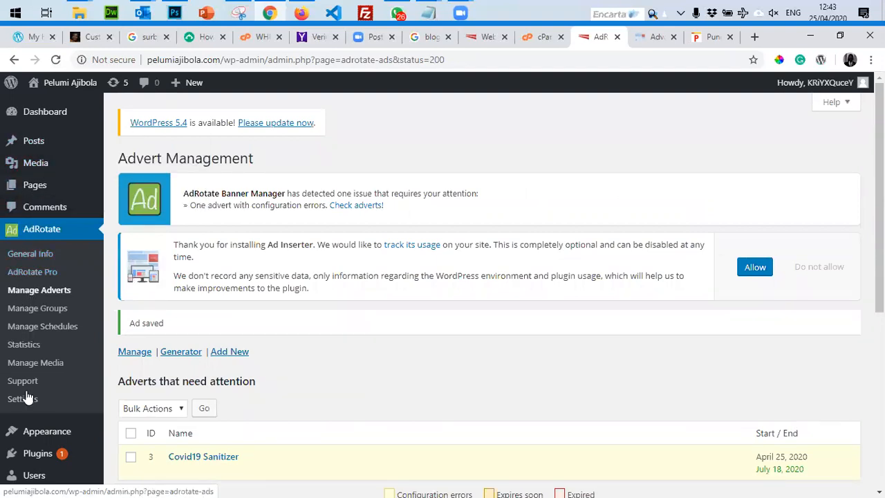
{"action": "mouse_move", "coordinate": [29, 434]}
{"action": "left_click", "coordinate": [130, 388]}
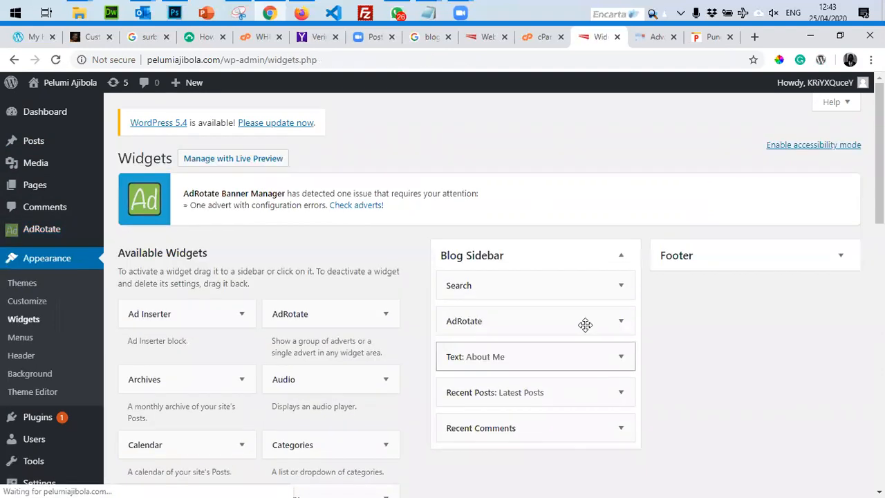
{"action": "left_click", "coordinate": [517, 330]}
{"action": "left_click", "coordinate": [506, 341]}
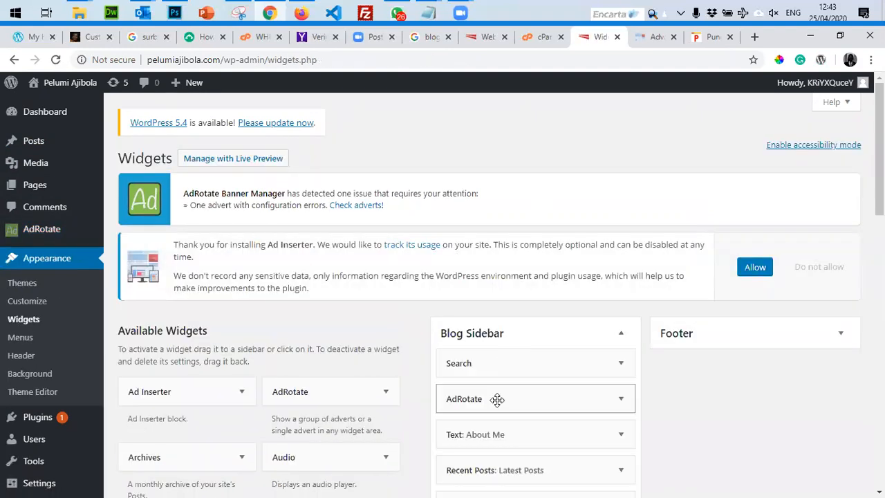
{"action": "left_click", "coordinate": [492, 404]}
{"action": "scroll", "coordinate": [486, 352], "scroll_direction": "down", "scroll_amount": 3}
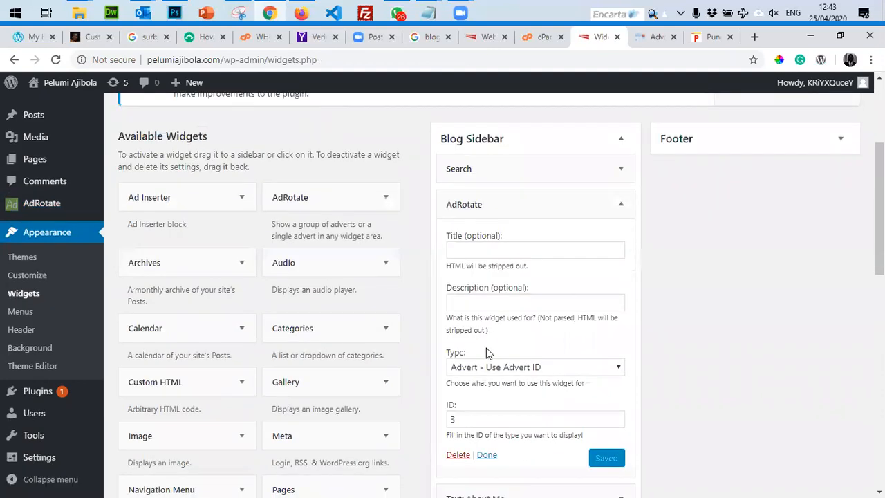
{"action": "left_click", "coordinate": [486, 457]}
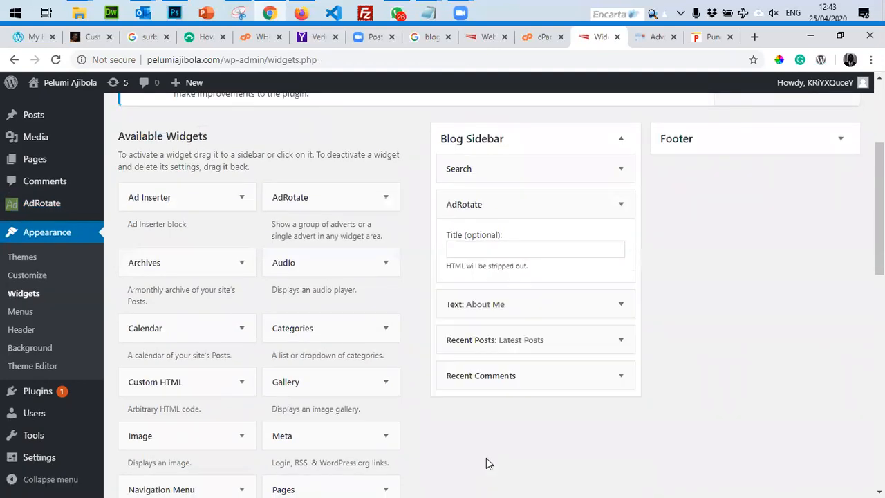
{"action": "scroll", "coordinate": [664, 334], "scroll_direction": "up", "scroll_amount": 3}
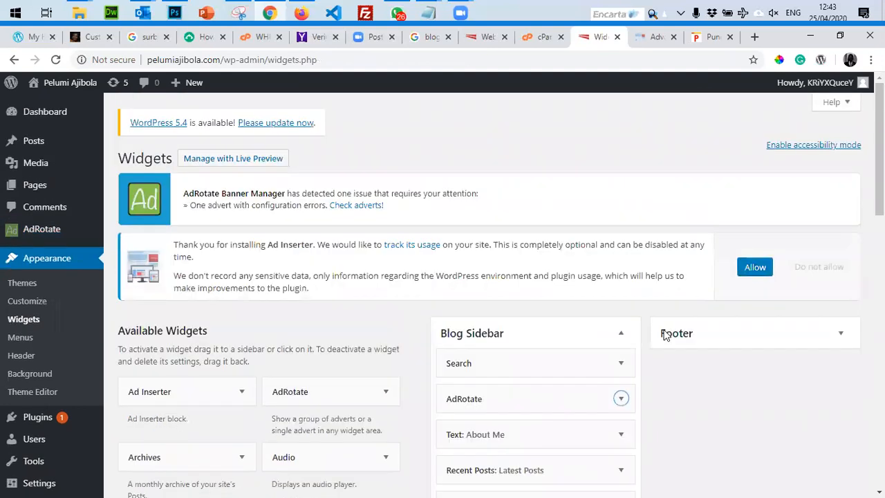
{"action": "left_click", "coordinate": [747, 269]}
Reload the Champions League post in Firefox and cut its web address.
{"action": "left_click", "coordinate": [301, 13]}
{"action": "left_click", "coordinate": [55, 61]}
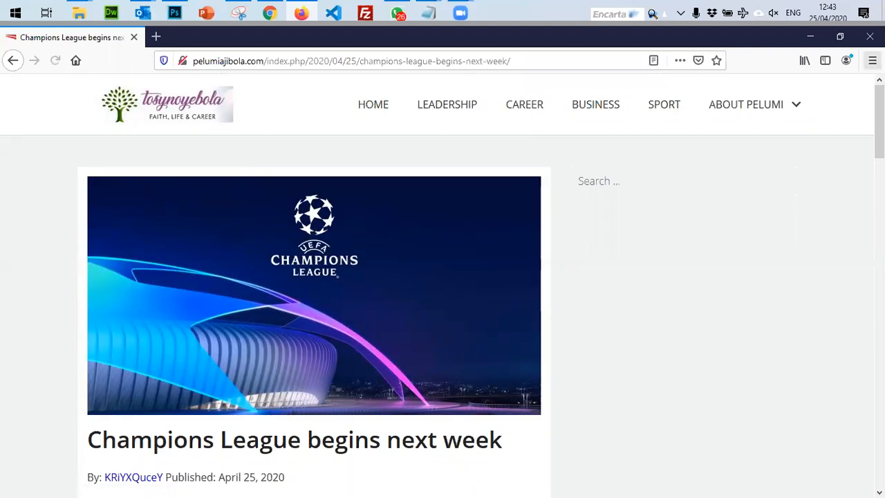
{"action": "scroll", "coordinate": [634, 132], "scroll_direction": "down", "scroll_amount": 3}
{"action": "left_click_drag", "start_coordinate": [266, 60], "coordinate": [77, 74]}
{"action": "key", "text": "ctrl+x"}
Load the cut address in a new Chrome tab, then return to Widgets and expand Search.
{"action": "left_click", "coordinate": [271, 11]}
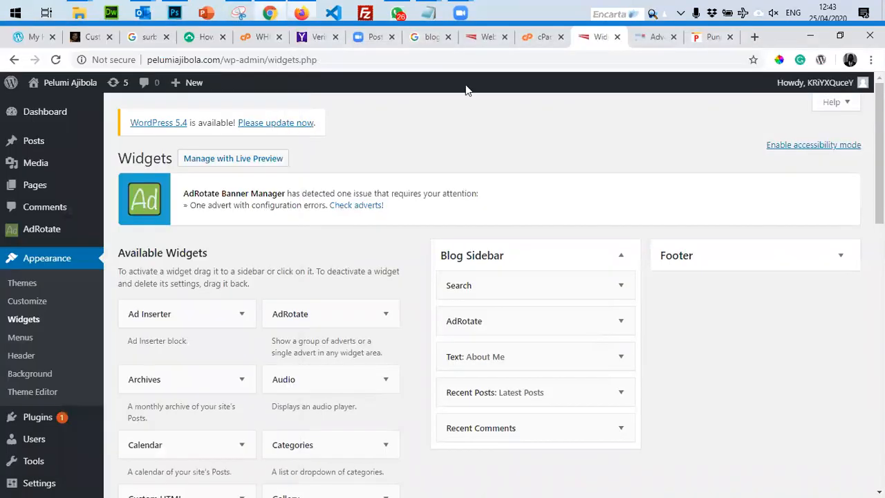
{"action": "left_click", "coordinate": [758, 35]}
{"action": "key", "text": "ctrl+v"}
{"action": "key", "text": "Return"}
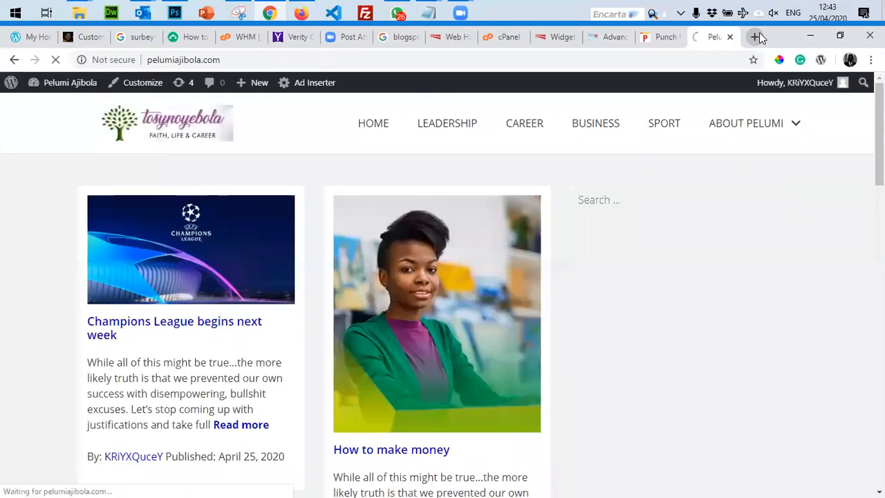
{"action": "key", "text": "ctrl+shift+Tab"}
{"action": "key", "text": "ctrl+shift+Tab"}
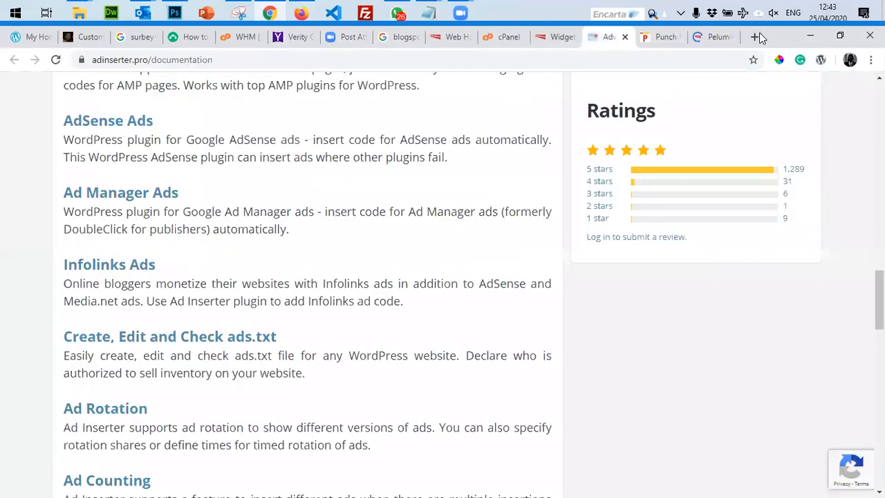
{"action": "key", "text": "ctrl+shift+Tab"}
{"action": "left_click", "coordinate": [571, 294]}
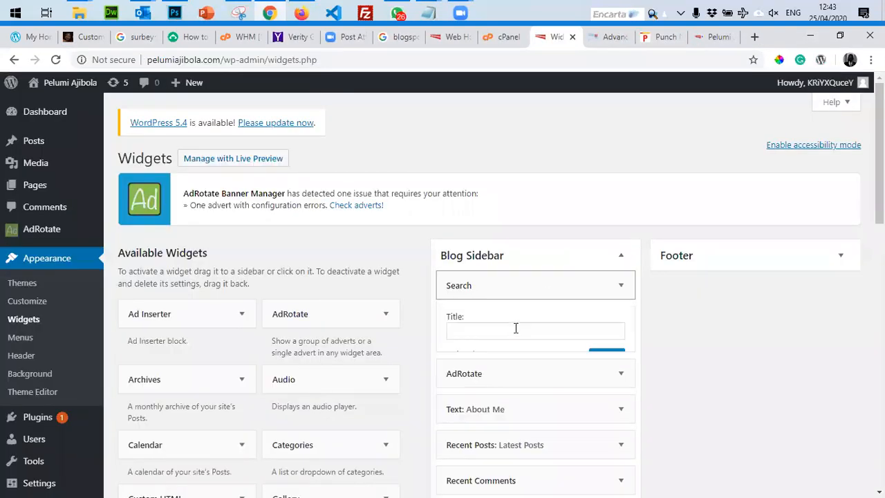
Delete the Search and AdRotate widgets from Blog Sidebar.
{"action": "left_click", "coordinate": [441, 354]}
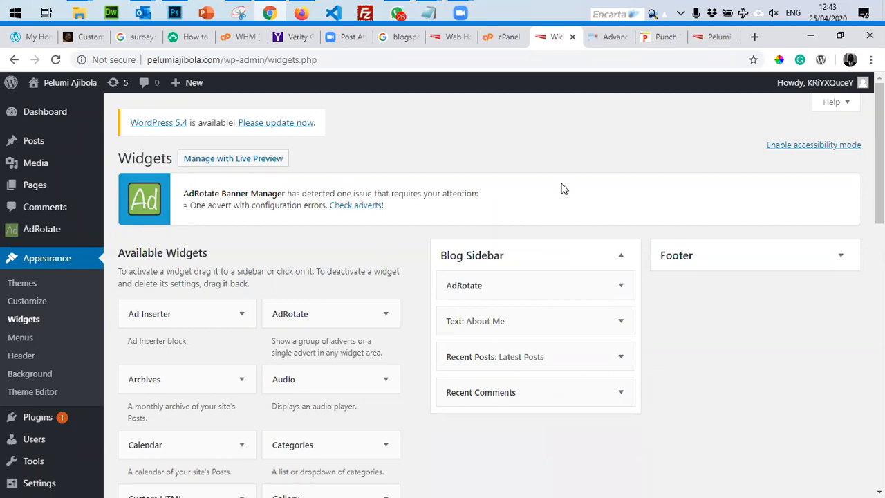
{"action": "left_click", "coordinate": [617, 294]}
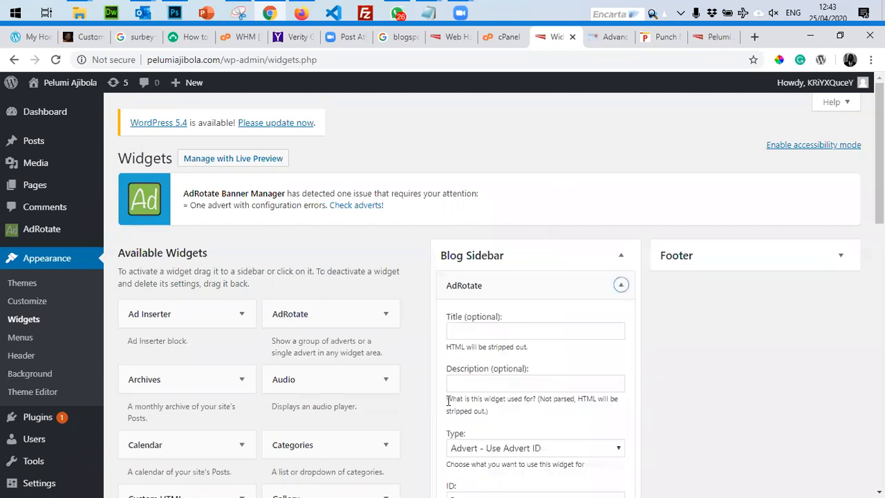
{"action": "scroll", "coordinate": [474, 470], "scroll_direction": "down", "scroll_amount": 3}
{"action": "left_click", "coordinate": [458, 277]}
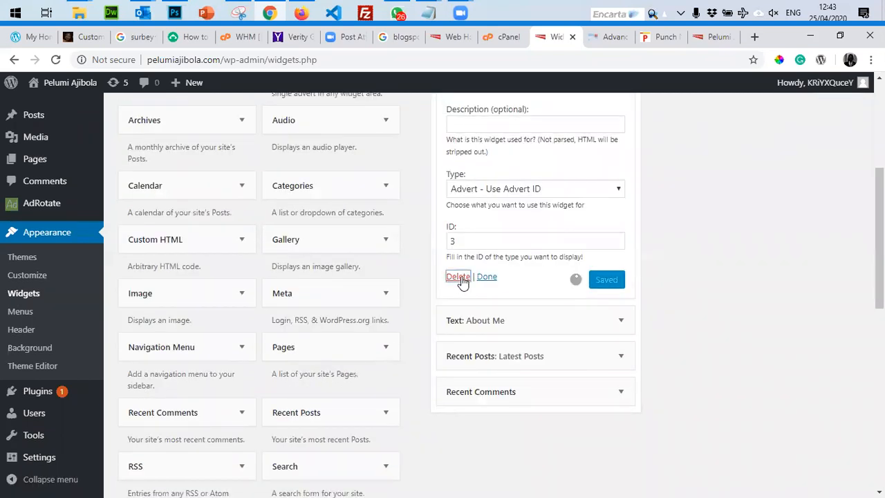
{"action": "scroll", "coordinate": [683, 240], "scroll_direction": "up", "scroll_amount": 4}
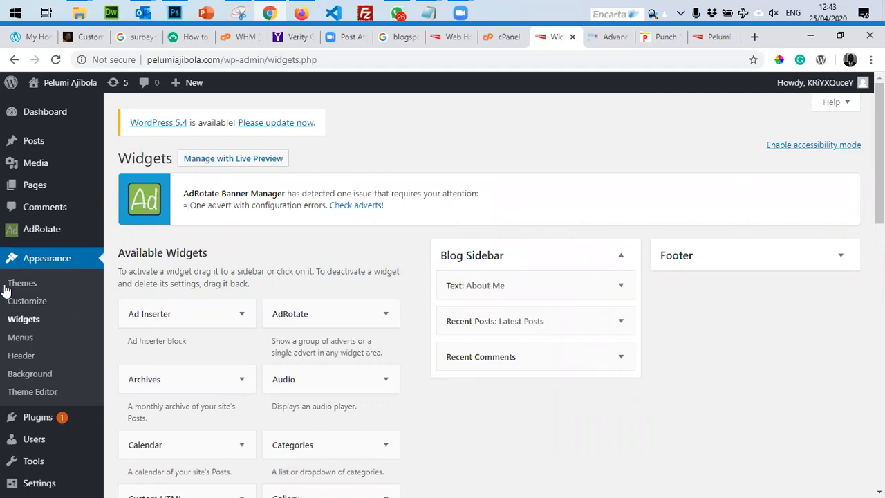
{"action": "left_click", "coordinate": [603, 37]}
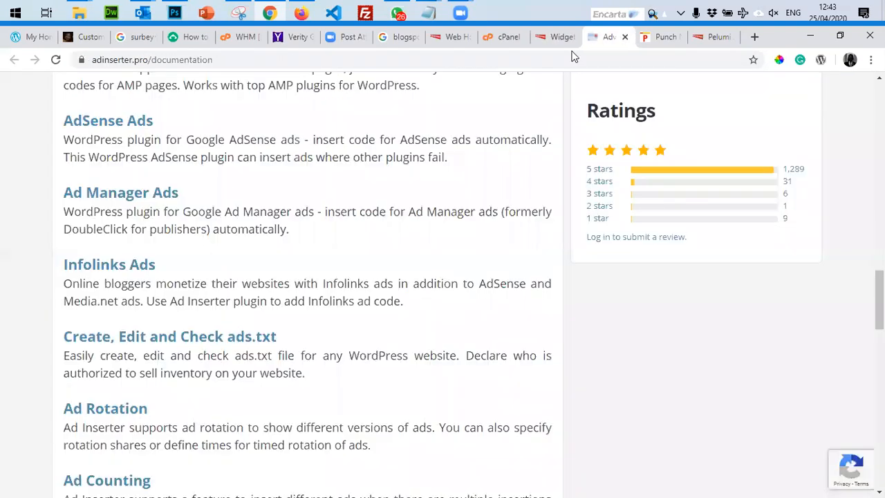
Cycle through the Widgets, Ad Inserter documentation and cPanel pages, reloading Widgets.
{"action": "left_click", "coordinate": [557, 37]}
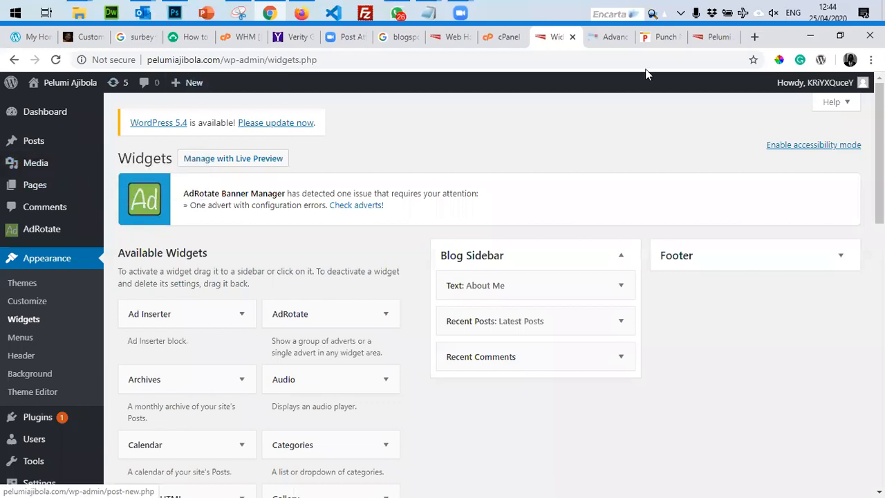
{"action": "left_click", "coordinate": [603, 36]}
{"action": "left_click", "coordinate": [557, 37]}
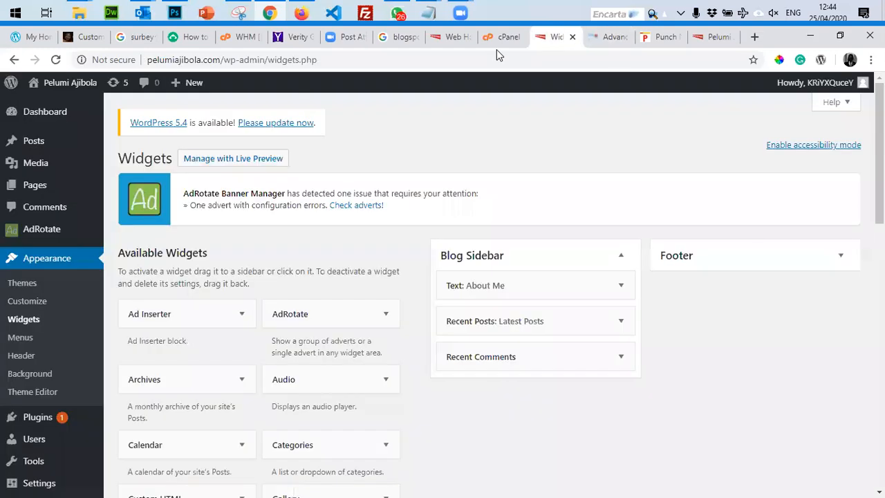
{"action": "left_click", "coordinate": [497, 46]}
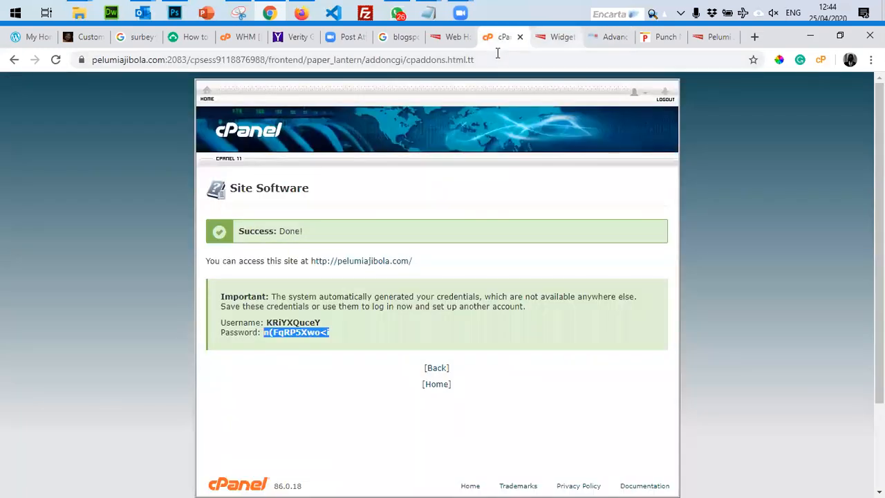
{"action": "key", "text": "ctrl+Tab"}
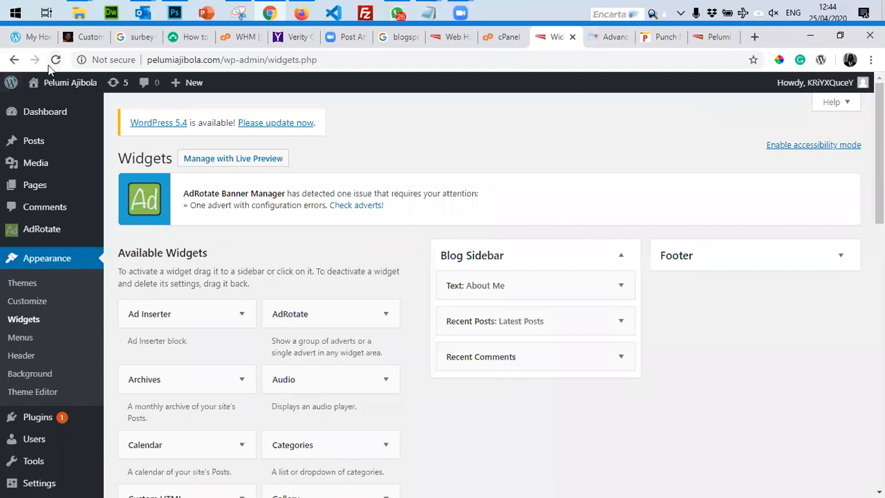
{"action": "left_click", "coordinate": [55, 60]}
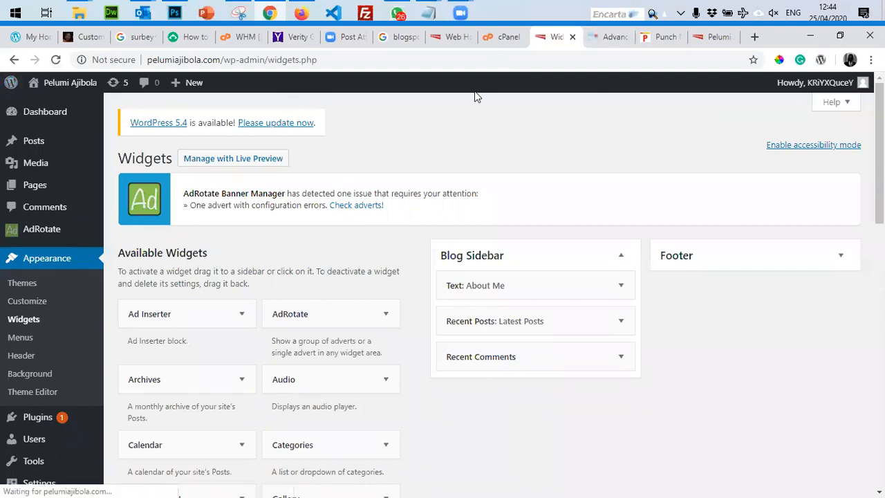
{"action": "left_click", "coordinate": [596, 47]}
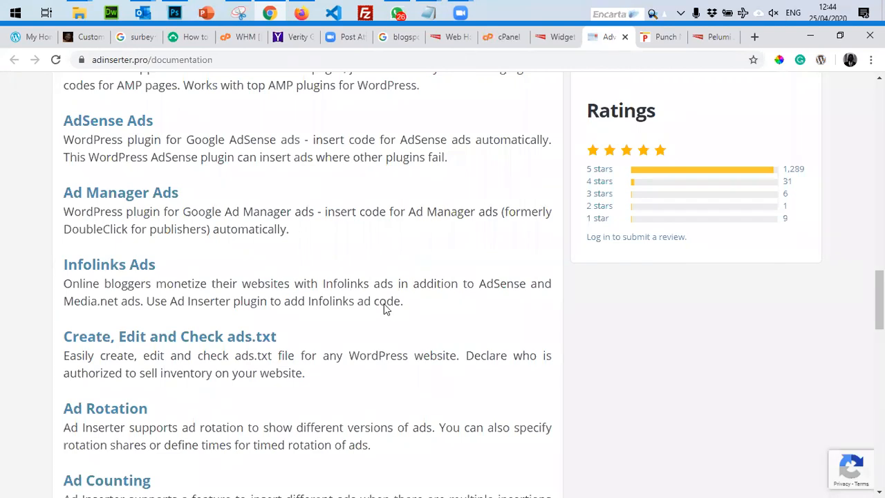
Reload the Champions League post in Firefox and check its advert-free sidebar.
{"action": "key", "text": "alt+Tab"}
{"action": "key", "text": "F5"}
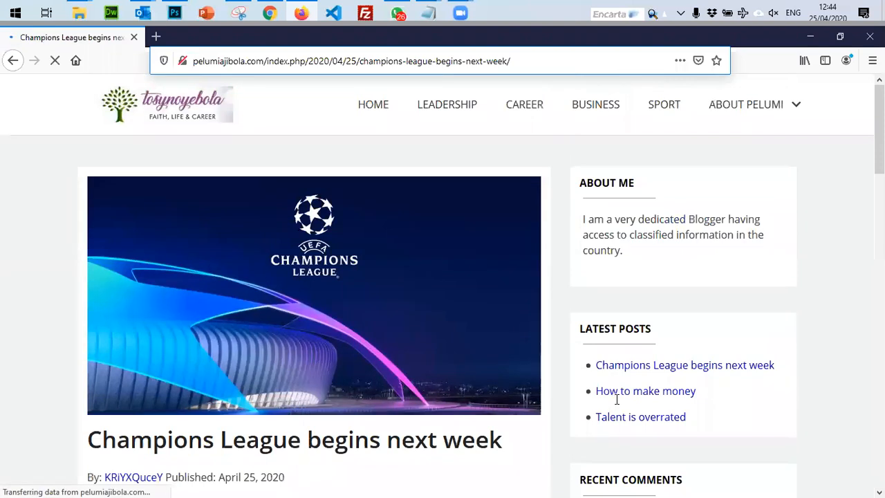
{"action": "key", "text": "ctrl+l"}
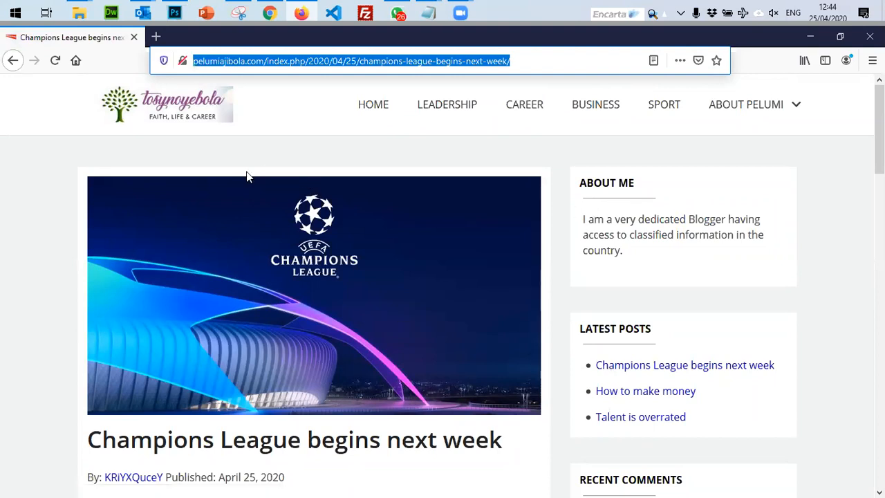
{"action": "left_click", "coordinate": [215, 267]}
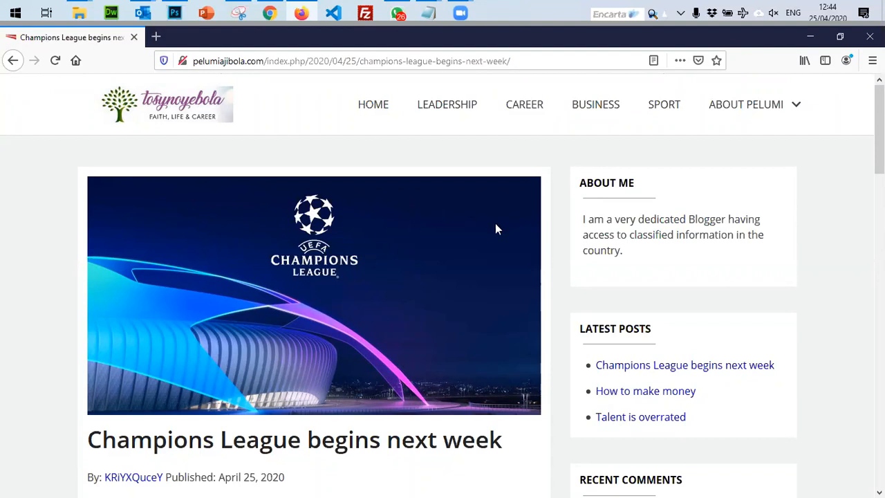
{"action": "left_click", "coordinate": [795, 108]}
Back in the other browser, view the site homepage, then return to Widgets.
{"action": "left_click", "coordinate": [270, 14]}
{"action": "scroll", "coordinate": [519, 241], "scroll_direction": "up", "scroll_amount": 10}
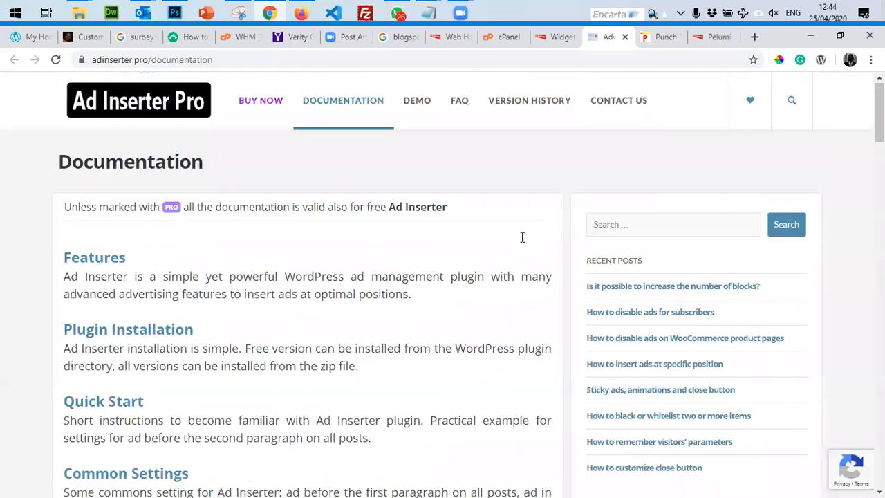
{"action": "key", "text": "ctrl+Tab"}
{"action": "key", "text": "ctrl+Tab"}
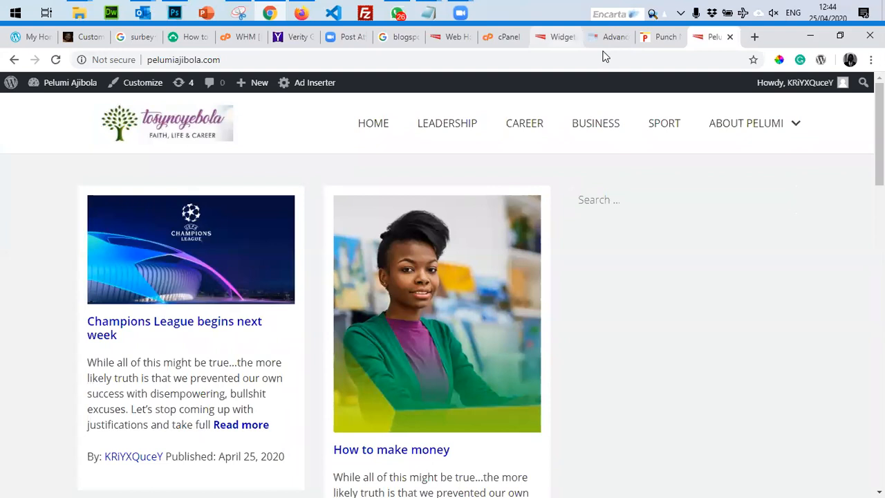
{"action": "left_click", "coordinate": [556, 36]}
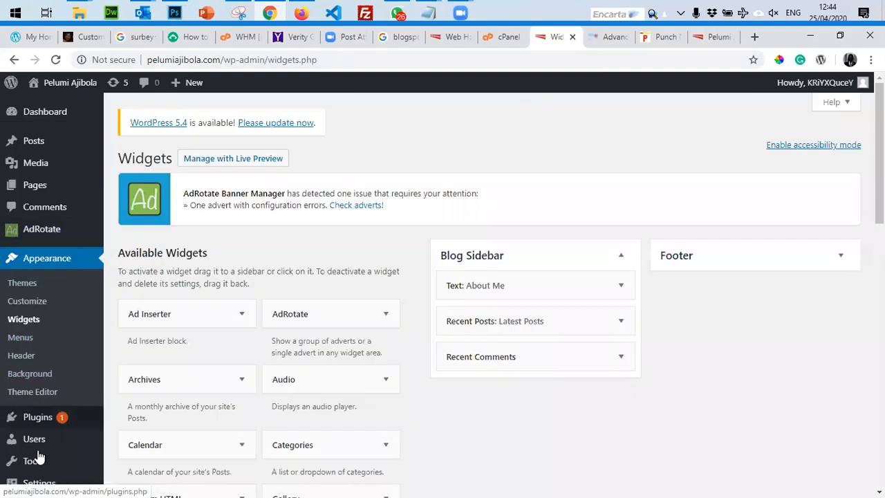
Search the installed plugins for 'sharepost'.
{"action": "left_click", "coordinate": [39, 419]}
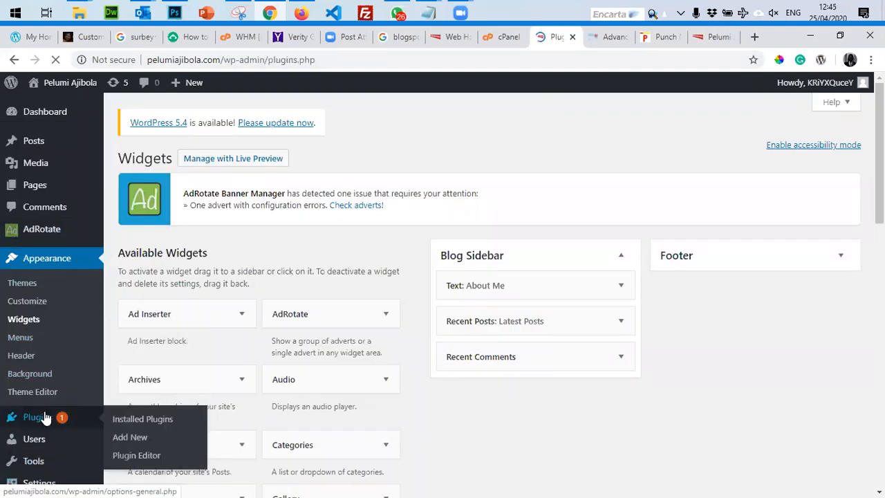
{"action": "left_click", "coordinate": [725, 245]}
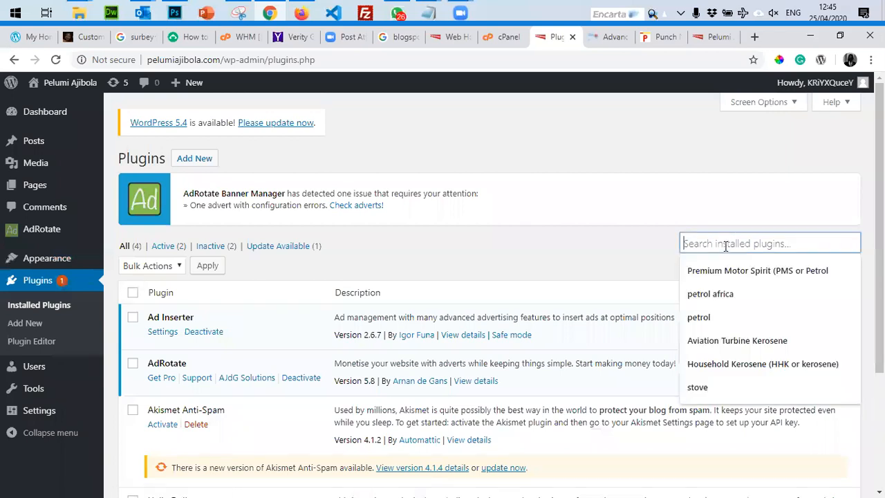
{"action": "type", "text": "share"}
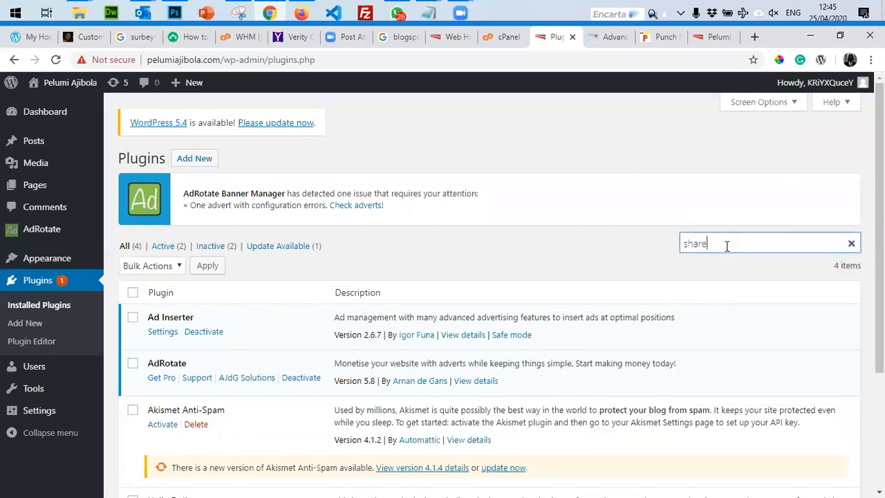
{"action": "type", "text": "post"}
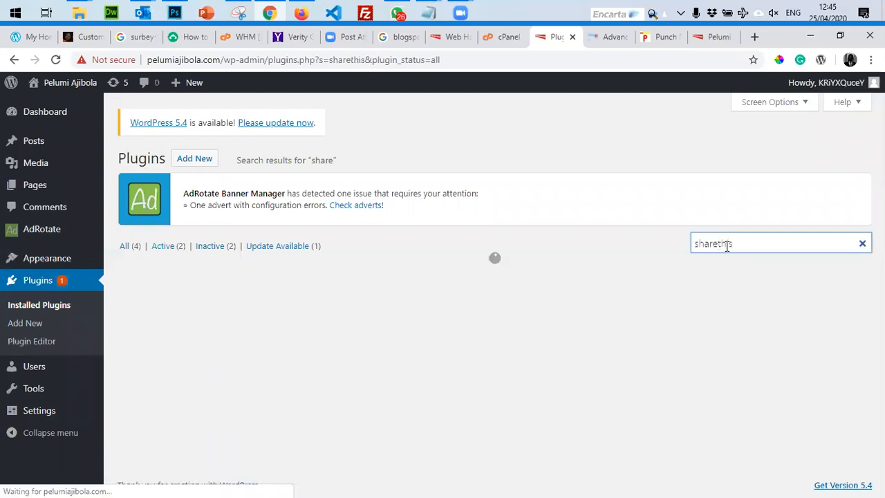
Find 'sharethis' in the plugin directory, then install and activate ShareThis Share Buttons.
{"action": "left_click", "coordinate": [188, 161]}
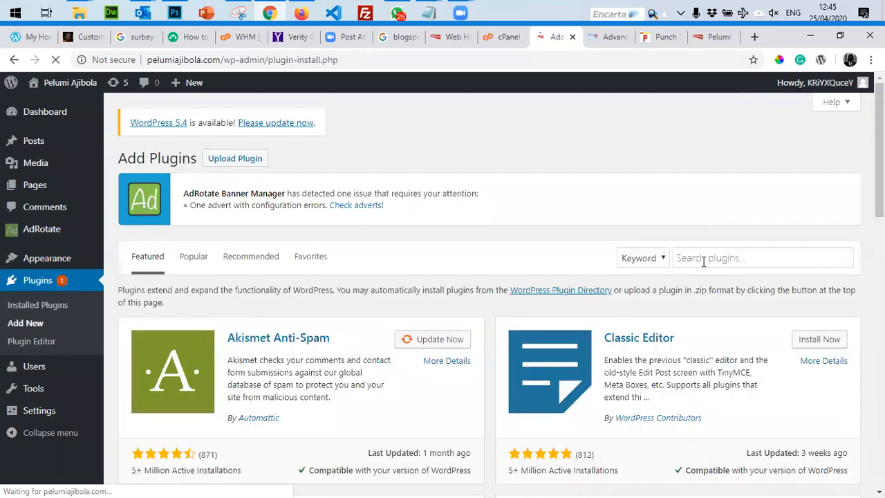
{"action": "left_click", "coordinate": [715, 257]}
{"action": "type", "text": "sharethis"}
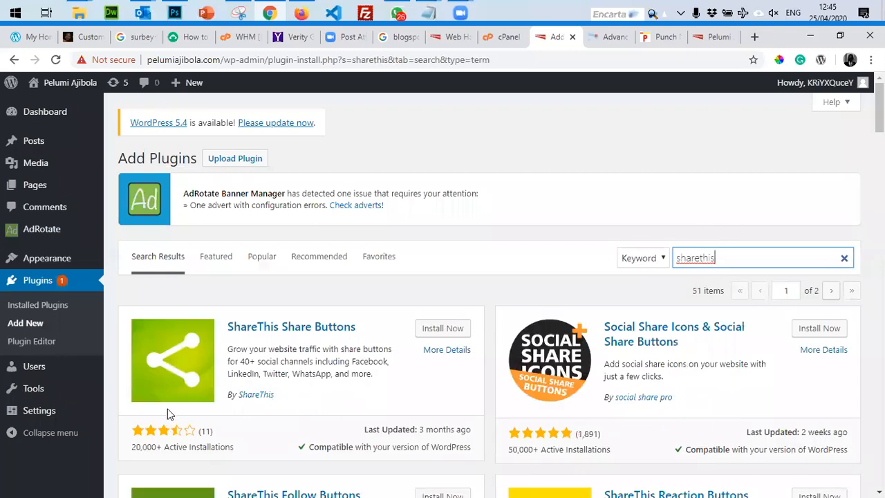
{"action": "scroll", "coordinate": [179, 338], "scroll_direction": "down", "scroll_amount": 4}
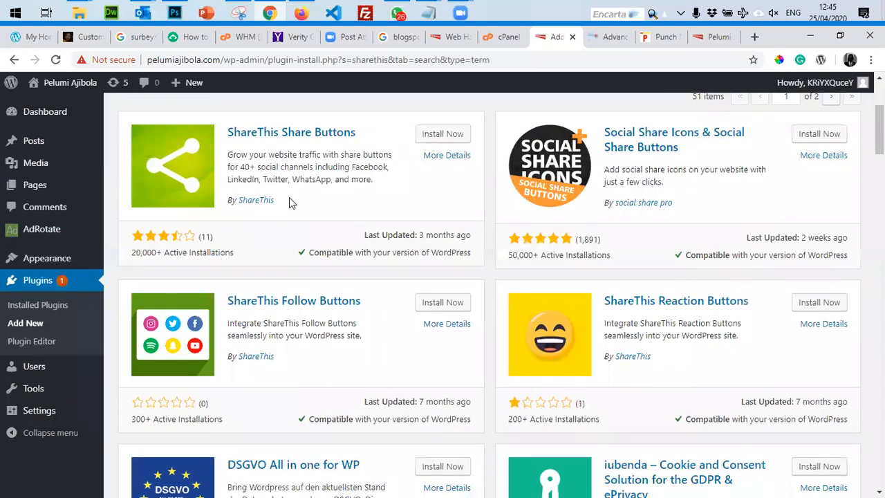
{"action": "scroll", "coordinate": [290, 199], "scroll_direction": "up", "scroll_amount": 3}
{"action": "left_click", "coordinate": [434, 264]}
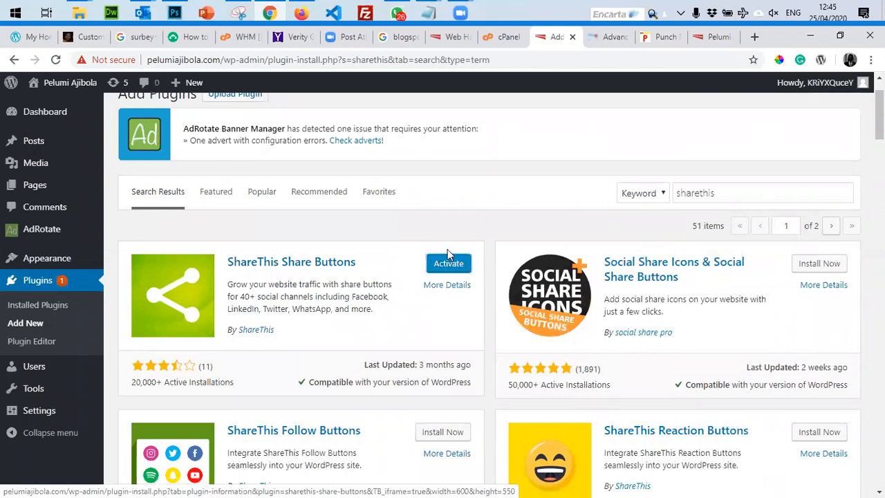
{"action": "left_click", "coordinate": [447, 266]}
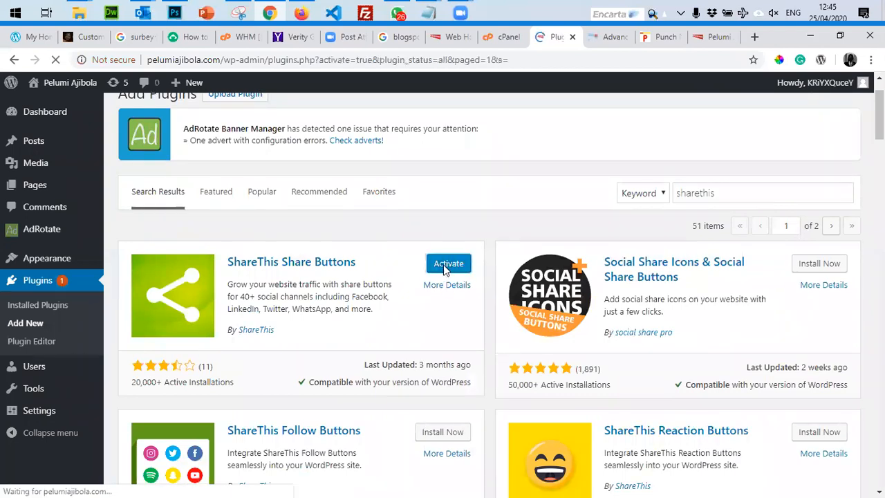
Open the ShareThis Share Buttons plugin's Settings page.
{"action": "scroll", "coordinate": [415, 293], "scroll_direction": "down", "scroll_amount": 5}
{"action": "scroll", "coordinate": [361, 339], "scroll_direction": "down", "scroll_amount": 2}
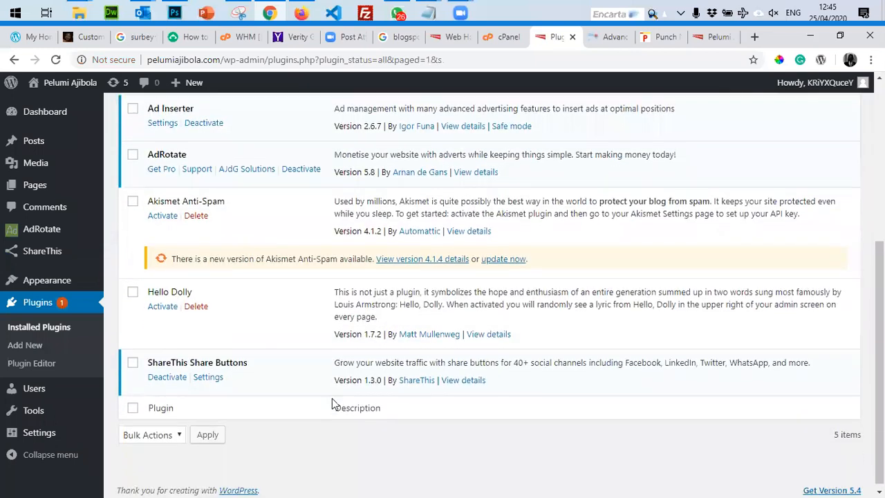
{"action": "left_click", "coordinate": [208, 374]}
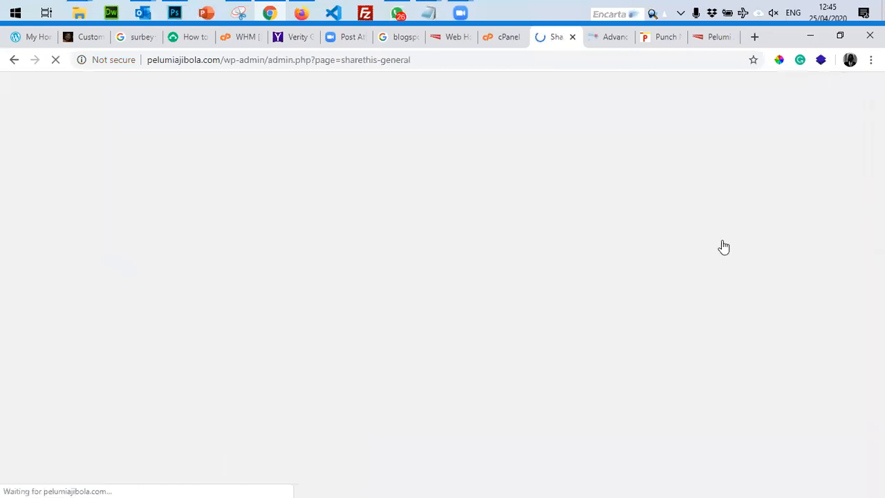
Load the blog luabikoye.com in a new browser tab.
{"action": "scroll", "coordinate": [348, 249], "scroll_direction": "down", "scroll_amount": 4}
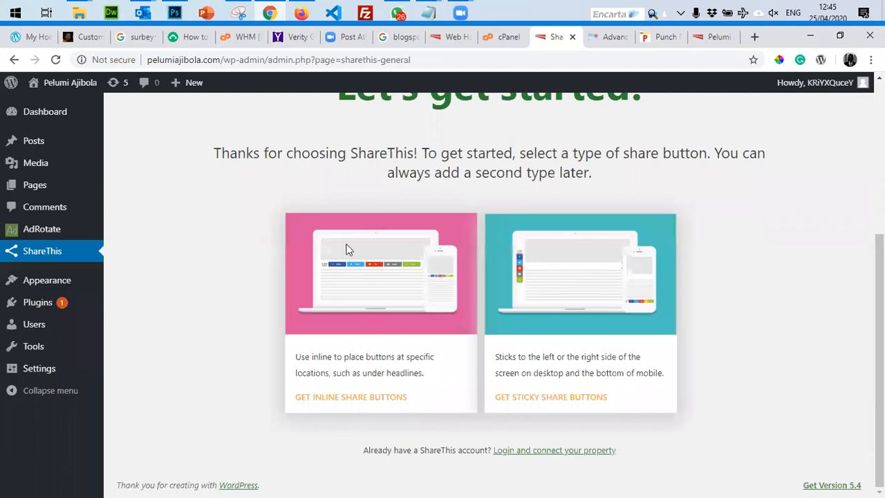
{"action": "left_click", "coordinate": [716, 37]}
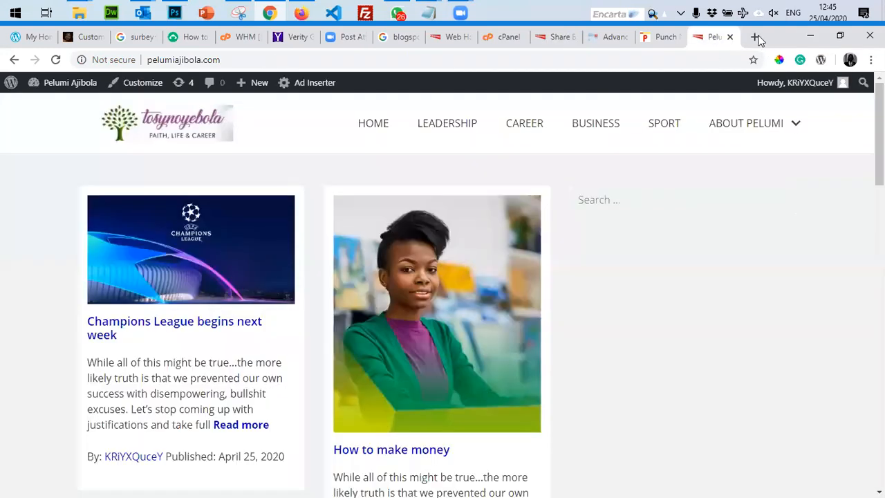
{"action": "left_click", "coordinate": [754, 37]}
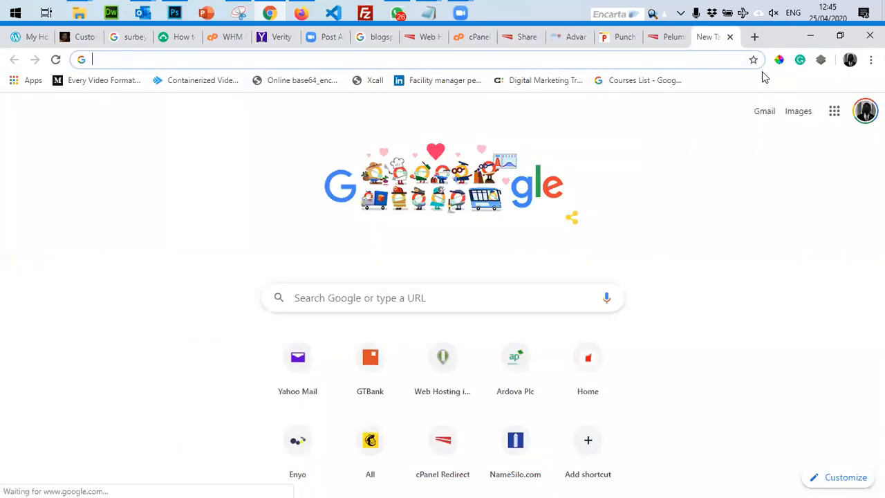
{"action": "type", "text": "luabikoye.com"}
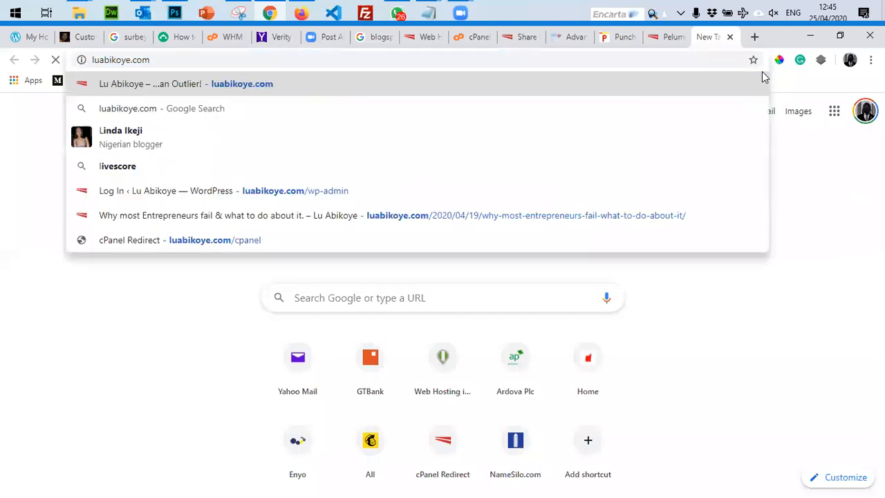
{"action": "key", "text": "Return"}
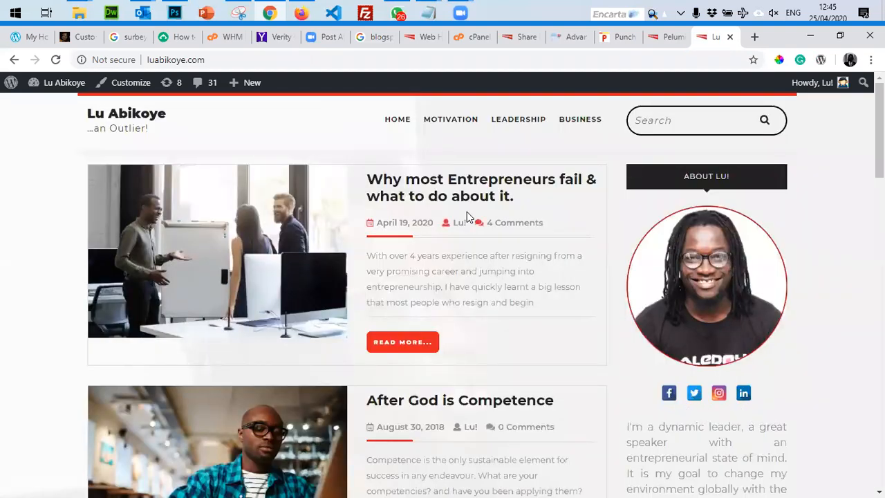
Open the 'Why most Entrepreneurs fail' post and test its Facebook share, closing it unposted.
{"action": "left_click", "coordinate": [397, 340]}
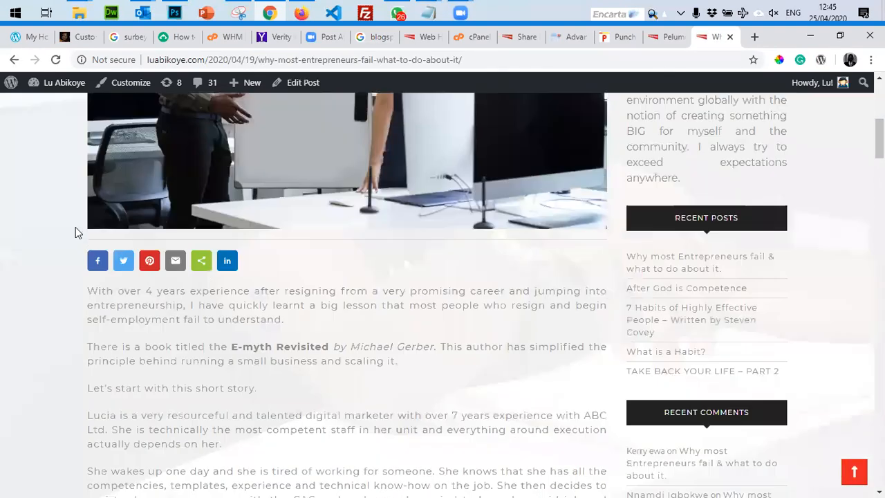
{"action": "scroll", "coordinate": [364, 286], "scroll_direction": "up", "scroll_amount": 4}
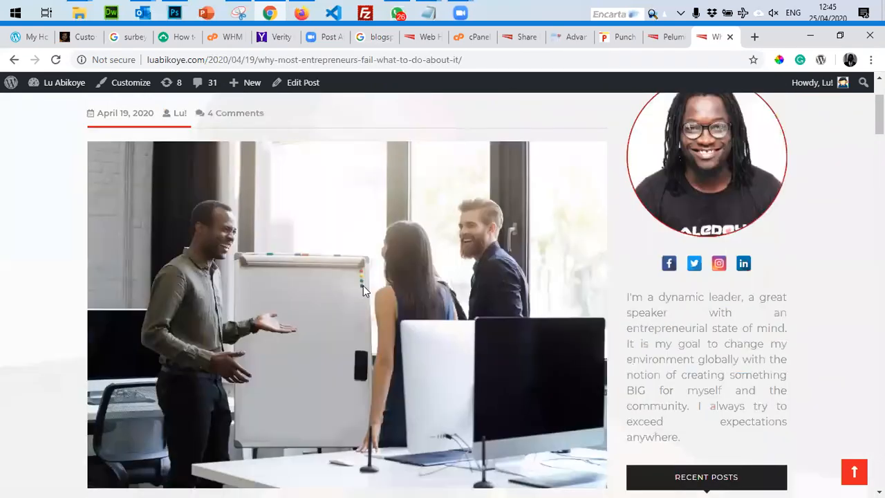
{"action": "scroll", "coordinate": [364, 287], "scroll_direction": "down", "scroll_amount": 6}
{"action": "scroll", "coordinate": [364, 291], "scroll_direction": "up", "scroll_amount": 2}
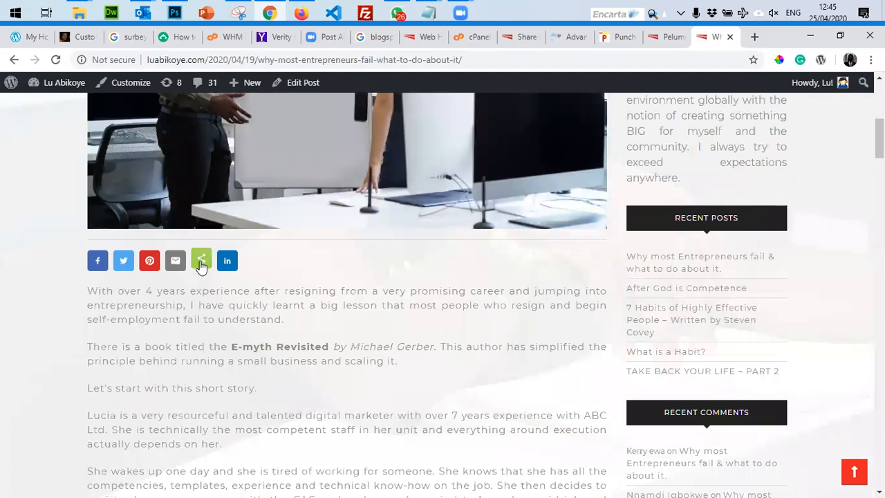
{"action": "left_click", "coordinate": [97, 263]}
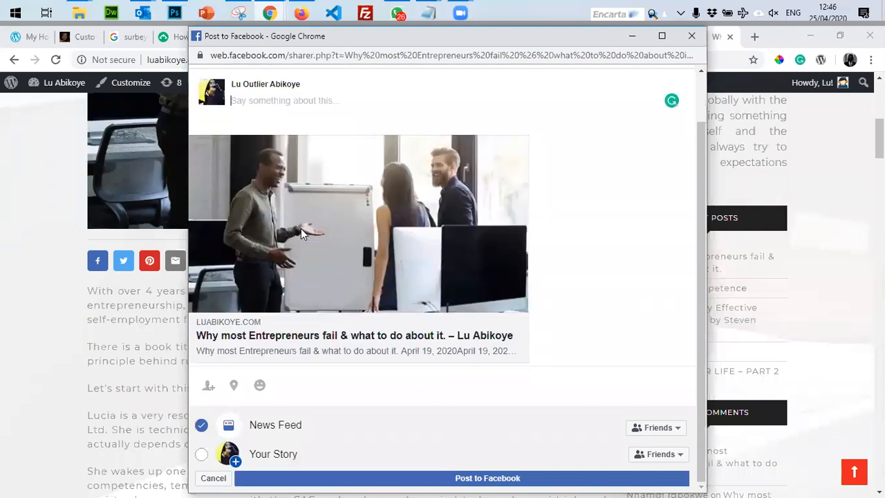
{"action": "left_click", "coordinate": [692, 35]}
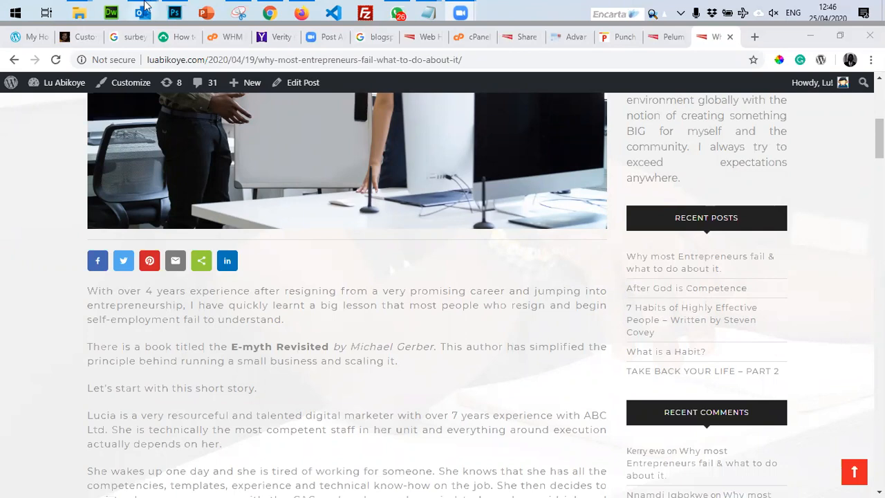
{"action": "mouse_move", "coordinate": [145, 5]}
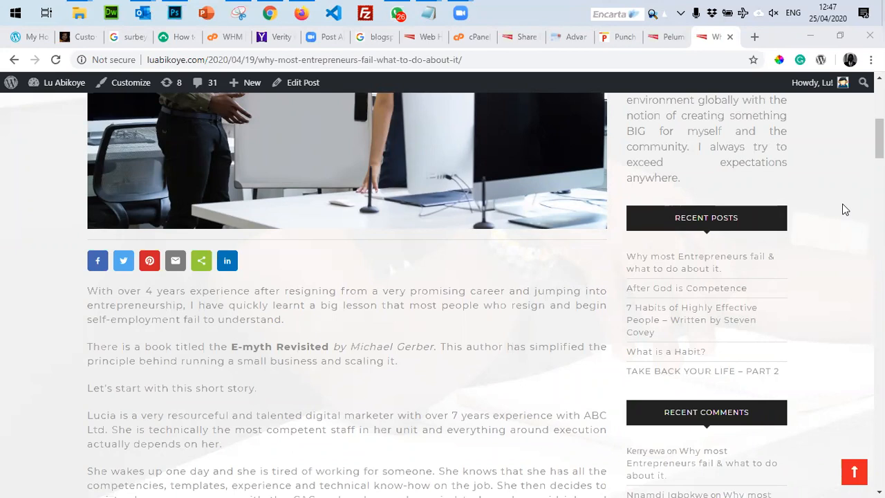
{"action": "scroll", "coordinate": [761, 139], "scroll_direction": "up", "scroll_amount": 5}
Close the Ad Inserter documentation and Punch news tabs.
{"action": "left_click", "coordinate": [670, 37]}
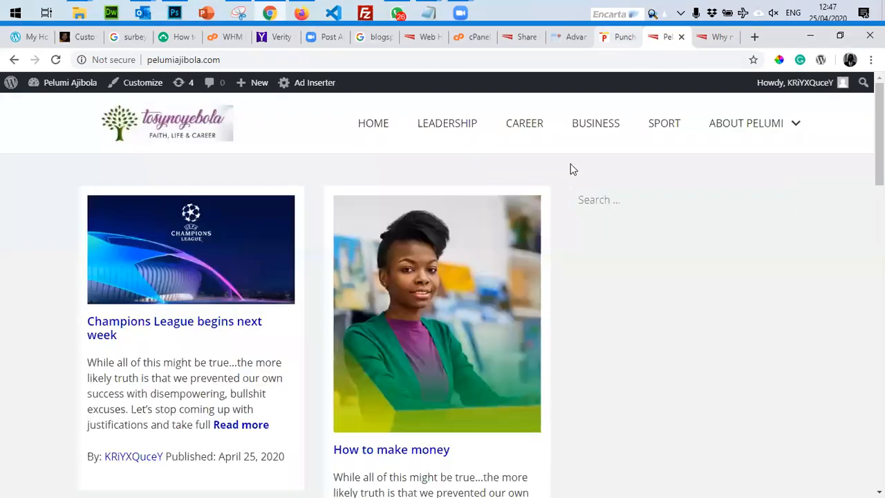
{"action": "left_click", "coordinate": [570, 36]}
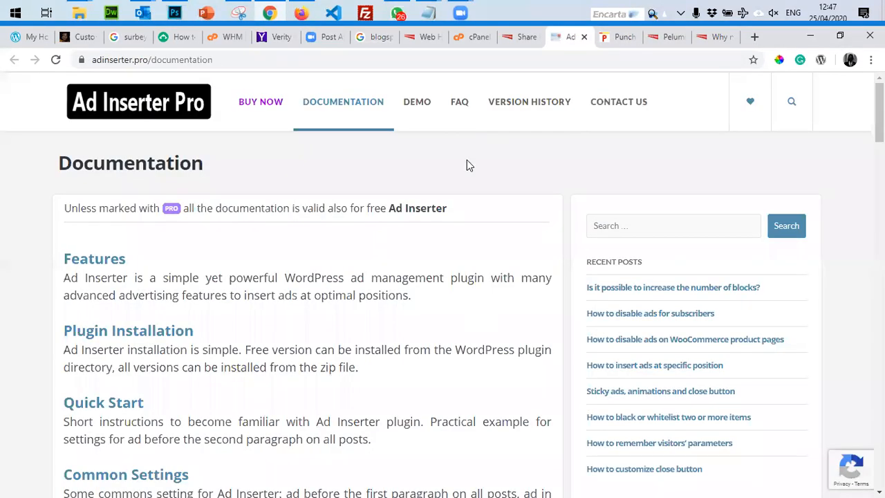
{"action": "key", "text": "ctrl+w"}
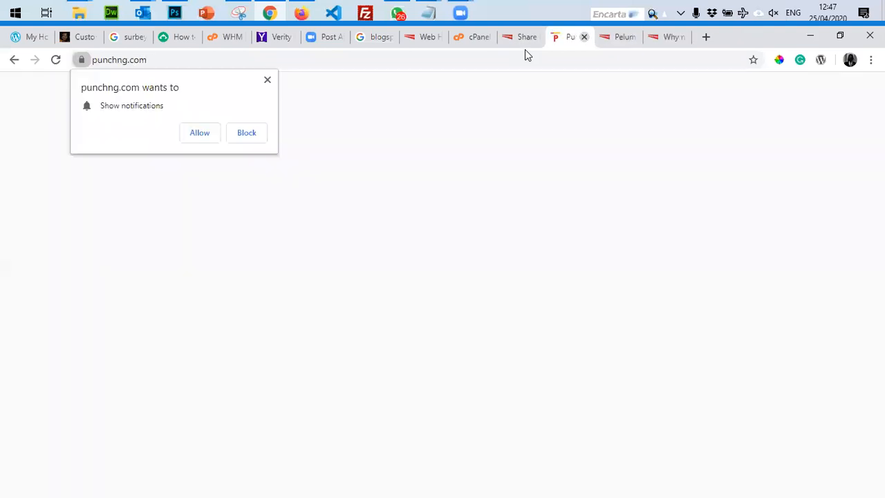
{"action": "left_click", "coordinate": [585, 37]}
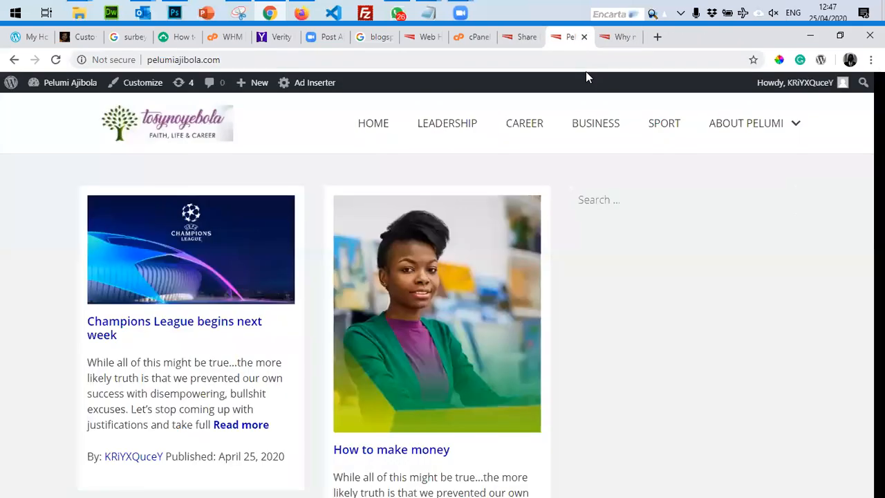
Back in the ShareThis setup tab, choose Inline Share Buttons.
{"action": "key", "text": "ctrl+shift+Tab"}
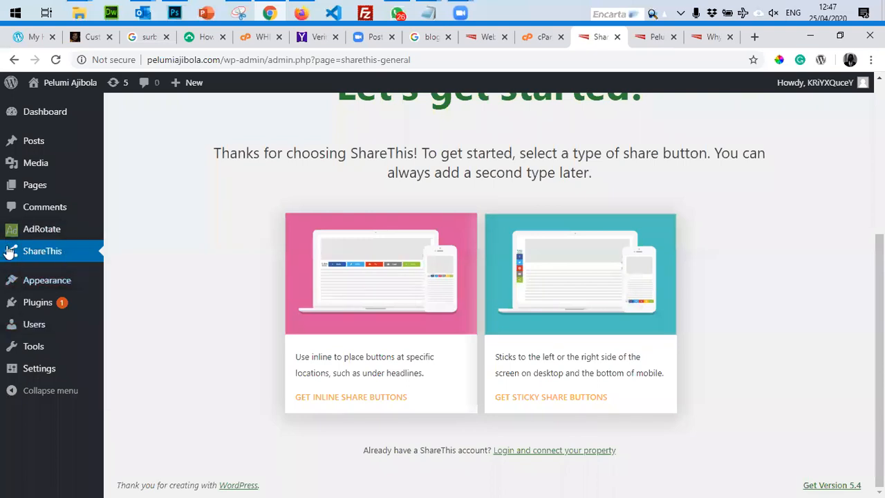
{"action": "scroll", "coordinate": [421, 203], "scroll_direction": "up", "scroll_amount": 4}
{"action": "scroll", "coordinate": [420, 205], "scroll_direction": "down", "scroll_amount": 2}
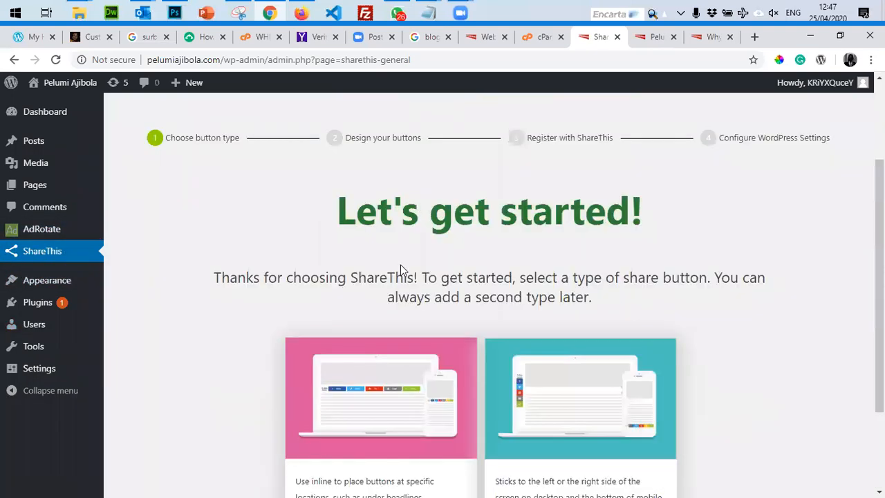
{"action": "scroll", "coordinate": [426, 257], "scroll_direction": "down", "scroll_amount": 2}
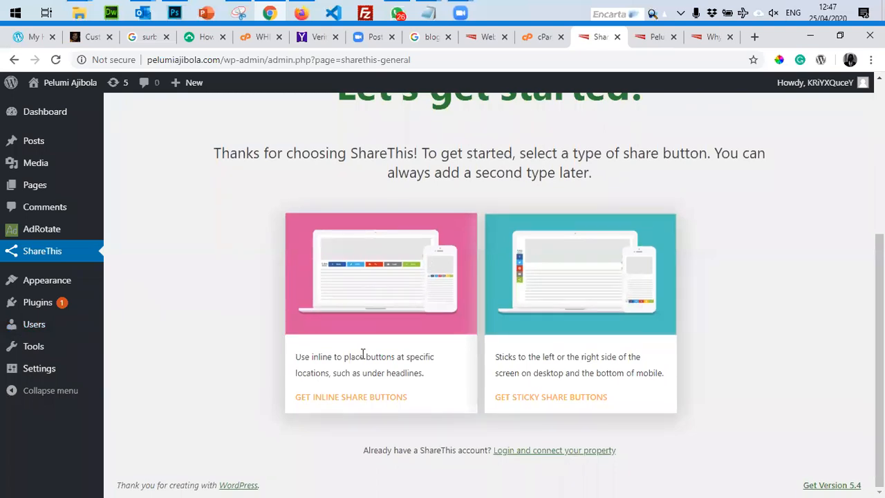
{"action": "left_click", "coordinate": [367, 403]}
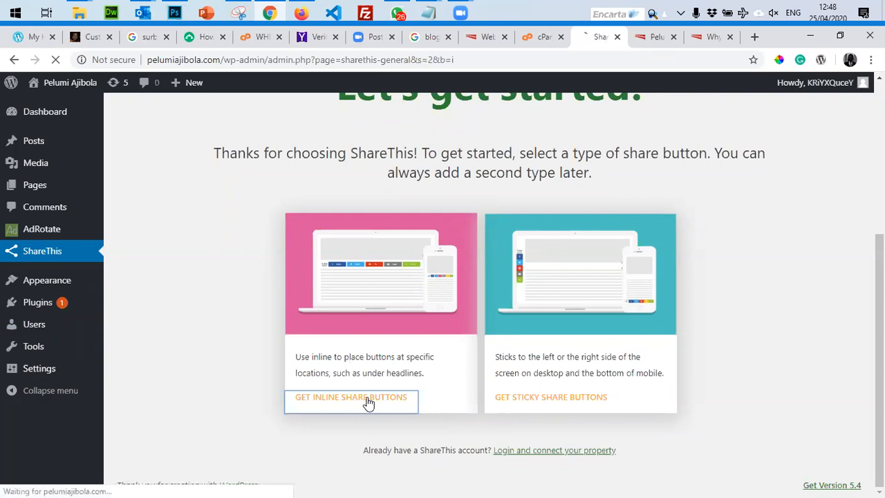
Set the inline row to Facebook, SMS, Share, Tweet and WhatsApp, removing Pin and Email.
{"action": "scroll", "coordinate": [375, 365], "scroll_direction": "down", "scroll_amount": 5}
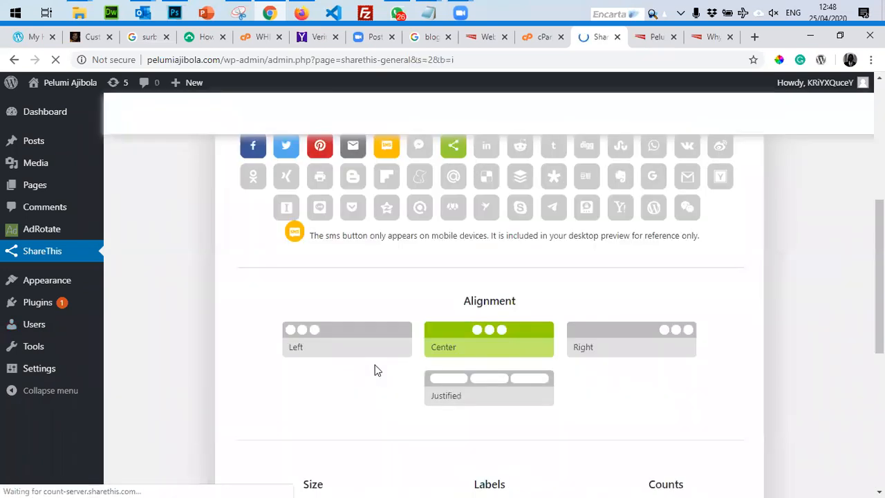
{"action": "scroll", "coordinate": [421, 286], "scroll_direction": "up", "scroll_amount": 3}
{"action": "scroll", "coordinate": [422, 285], "scroll_direction": "down", "scroll_amount": 3}
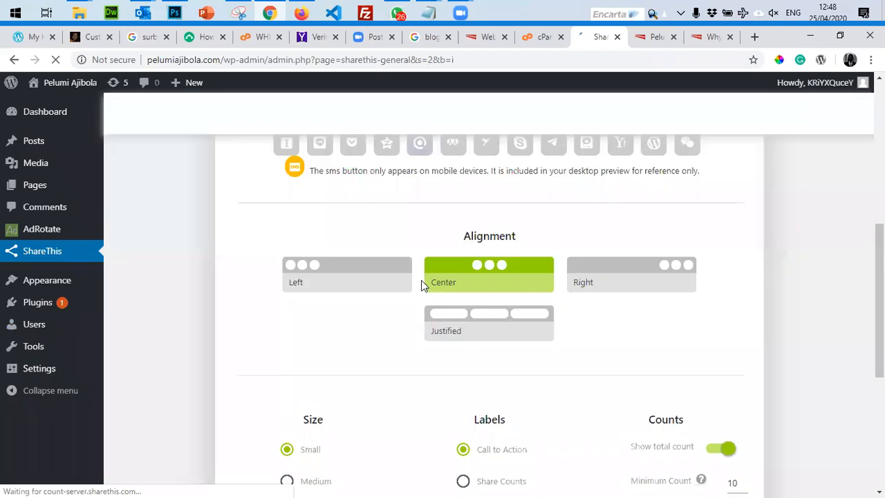
{"action": "scroll", "coordinate": [421, 284], "scroll_direction": "up", "scroll_amount": 4}
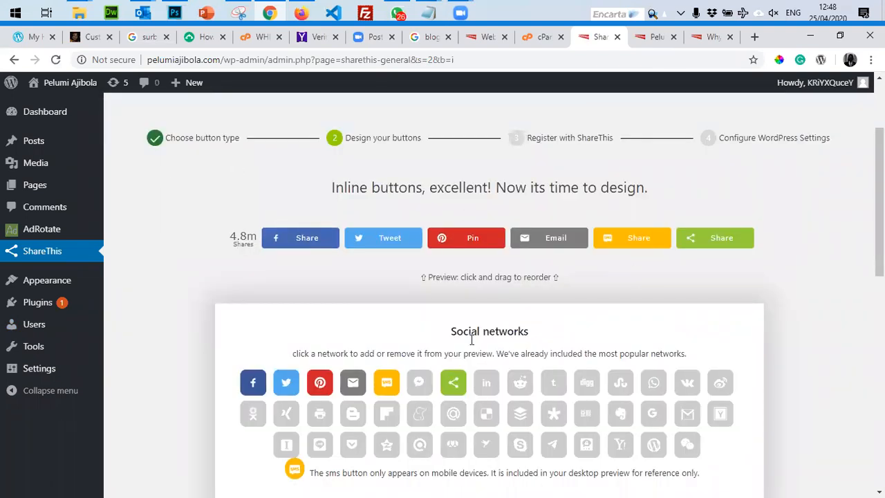
{"action": "scroll", "coordinate": [398, 289], "scroll_direction": "down", "scroll_amount": 2}
{"action": "scroll", "coordinate": [397, 289], "scroll_direction": "up", "scroll_amount": 2}
{"action": "left_click", "coordinate": [286, 388]}
{"action": "left_click", "coordinate": [321, 384]}
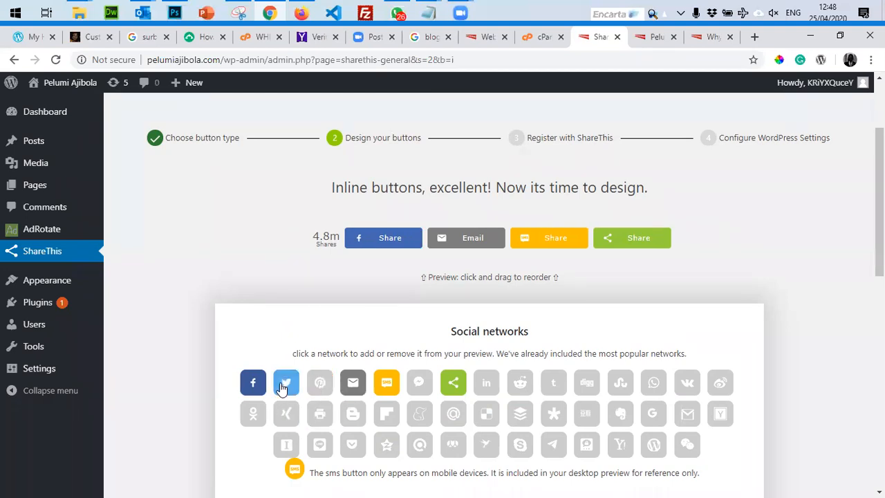
{"action": "left_click", "coordinate": [284, 387]}
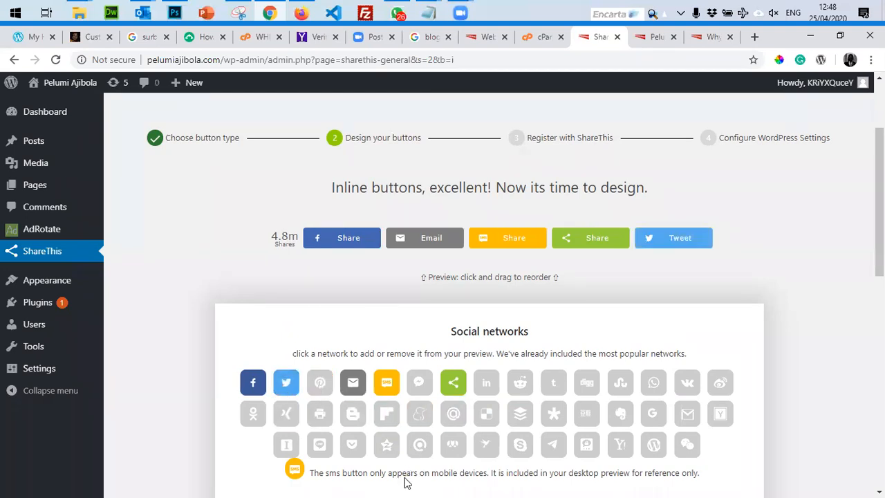
{"action": "left_click", "coordinate": [354, 389]}
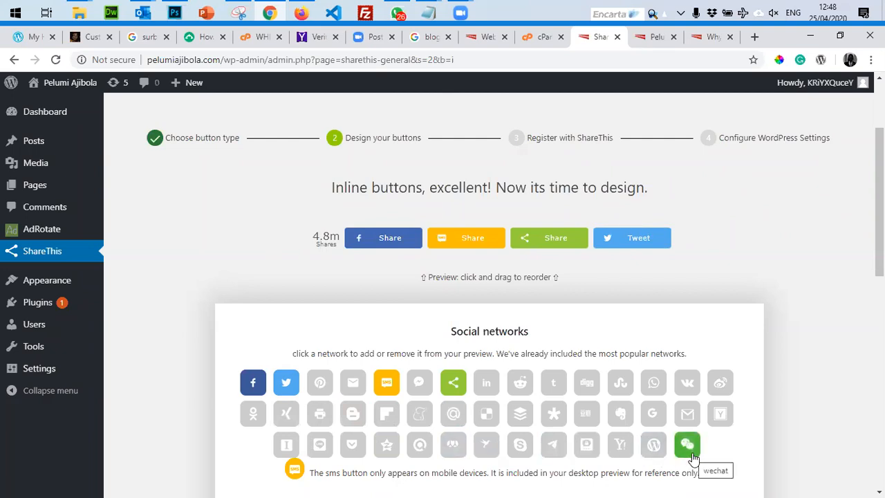
{"action": "left_click", "coordinate": [651, 385]}
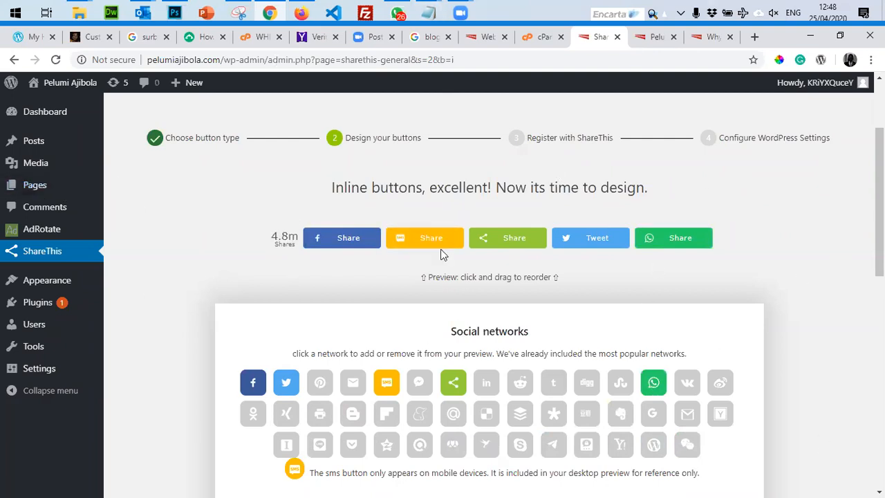
Align the share buttons to the left after previewing centre and right alignment.
{"action": "scroll", "coordinate": [739, 262], "scroll_direction": "down", "scroll_amount": 5}
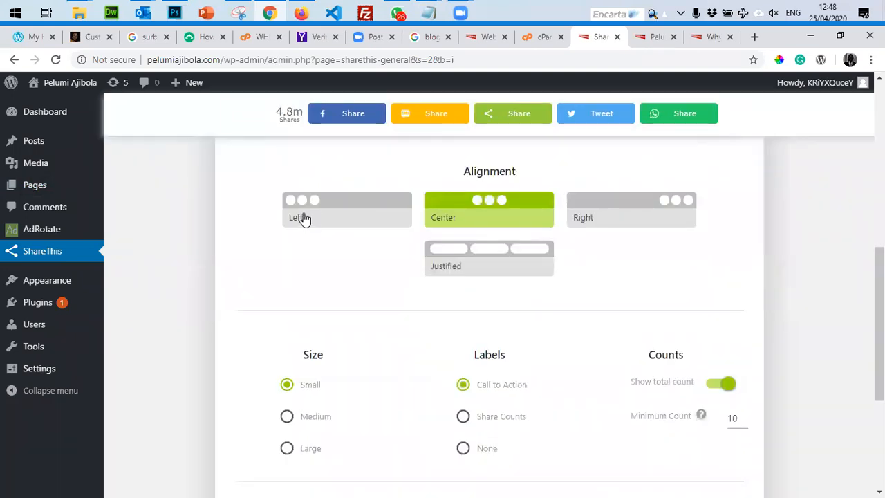
{"action": "left_click", "coordinate": [304, 218]}
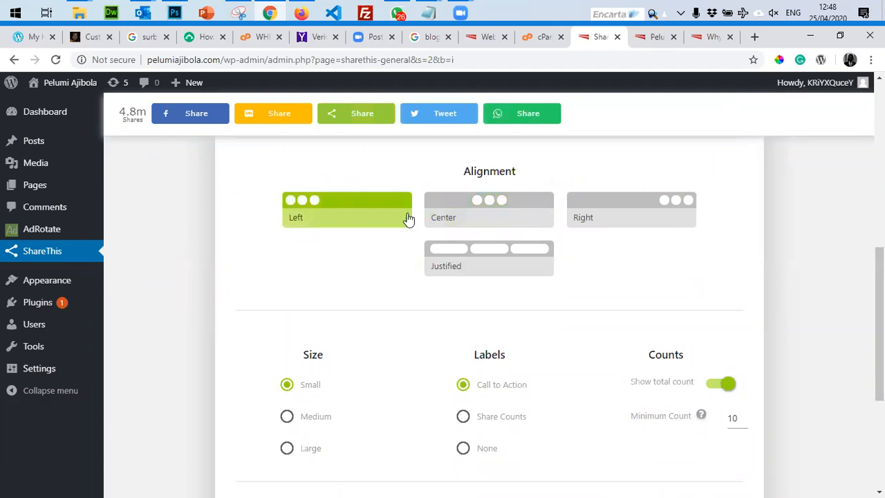
{"action": "left_click", "coordinate": [469, 222]}
{"action": "left_click", "coordinate": [629, 219]}
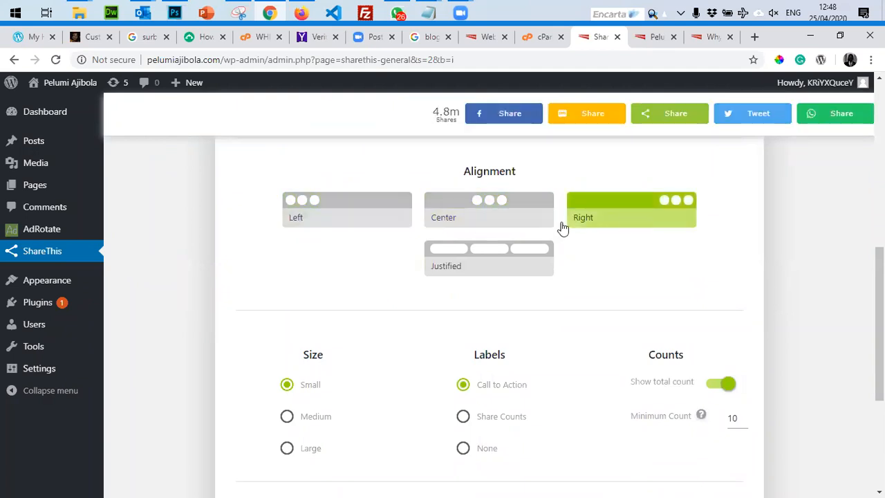
{"action": "left_click", "coordinate": [318, 228]}
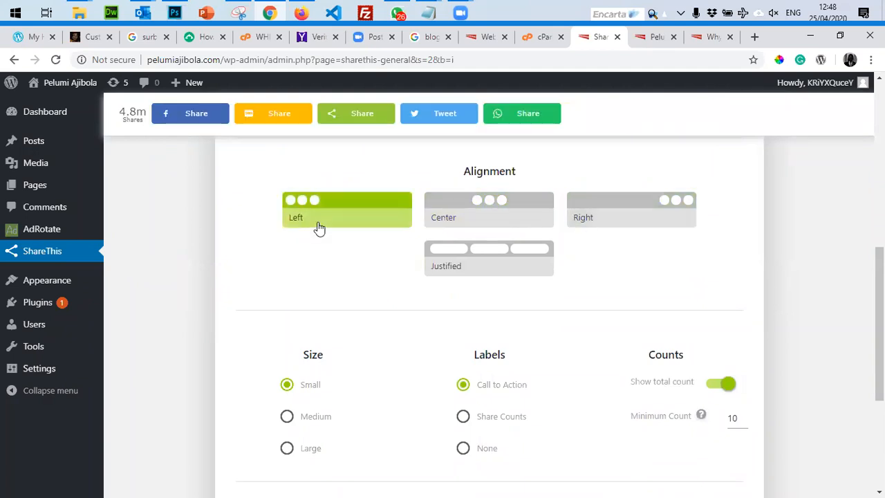
Set the button size to Small after trying Medium and Large.
{"action": "scroll", "coordinate": [300, 233], "scroll_direction": "down", "scroll_amount": 2}
{"action": "left_click", "coordinate": [287, 289]}
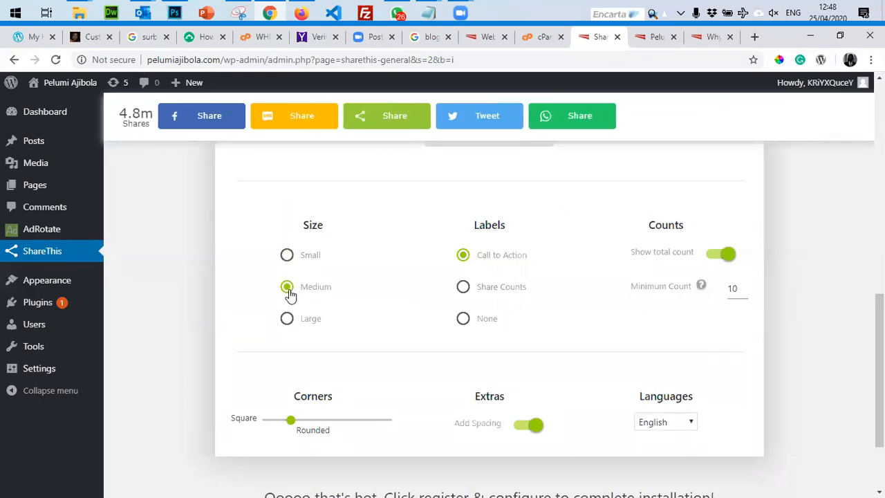
{"action": "left_click", "coordinate": [287, 323]}
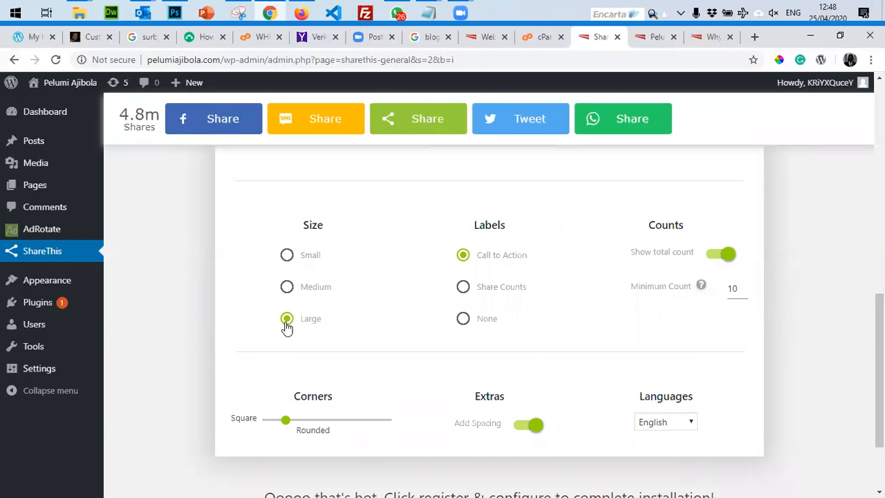
{"action": "left_click", "coordinate": [287, 286]}
{"action": "left_click", "coordinate": [287, 256]}
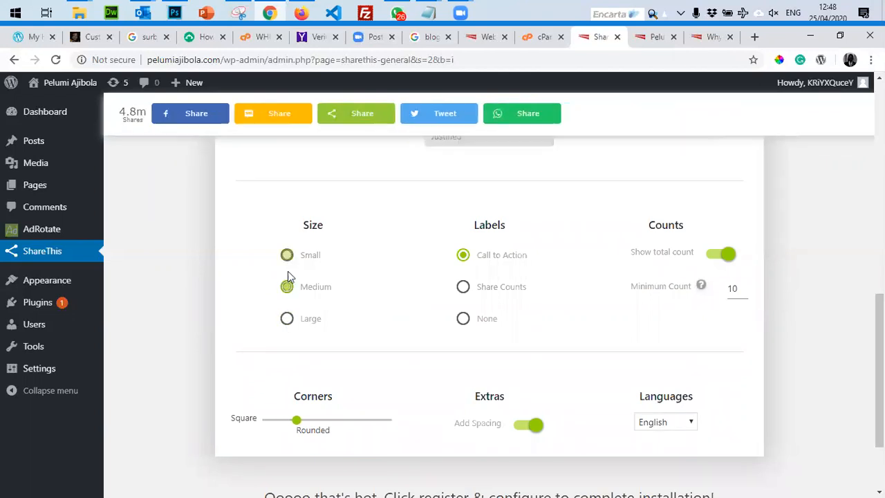
Keep Show total count turned on after toggling it off and back.
{"action": "scroll", "coordinate": [391, 289], "scroll_direction": "up", "scroll_amount": 8}
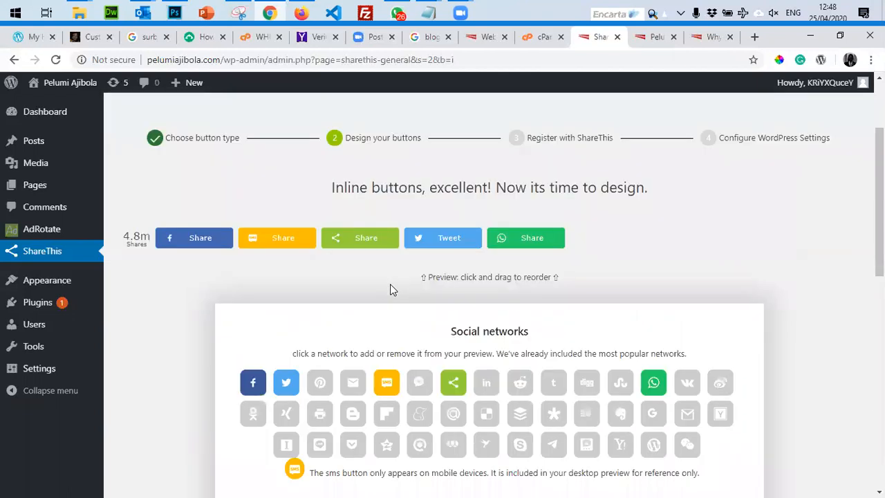
{"action": "scroll", "coordinate": [390, 289], "scroll_direction": "down", "scroll_amount": 7}
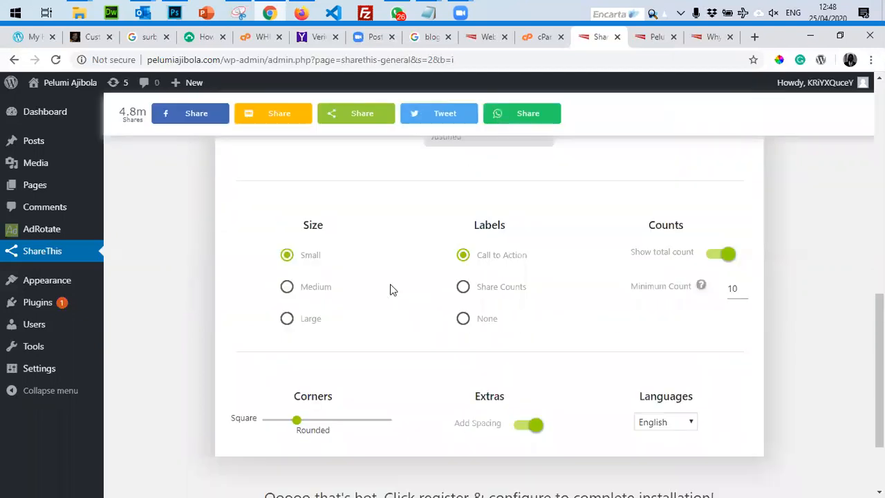
{"action": "scroll", "coordinate": [415, 354], "scroll_direction": "down", "scroll_amount": 2}
{"action": "scroll", "coordinate": [461, 372], "scroll_direction": "up", "scroll_amount": 1}
{"action": "scroll", "coordinate": [510, 355], "scroll_direction": "up", "scroll_amount": 2}
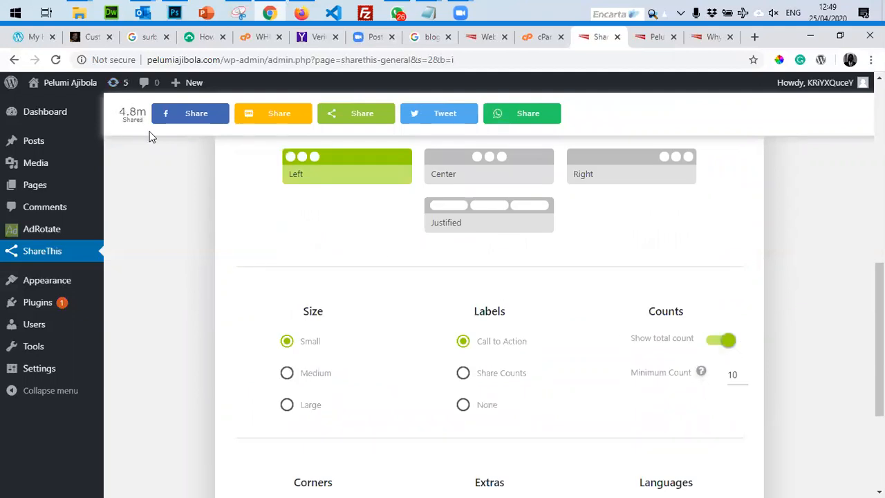
{"action": "left_click", "coordinate": [712, 345]}
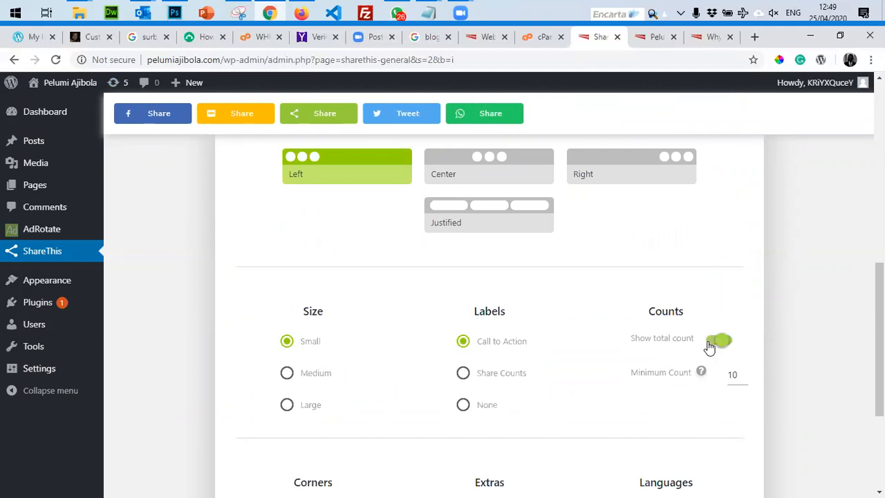
{"action": "left_click", "coordinate": [723, 343]}
{"action": "scroll", "coordinate": [559, 320], "scroll_direction": "down", "scroll_amount": 3}
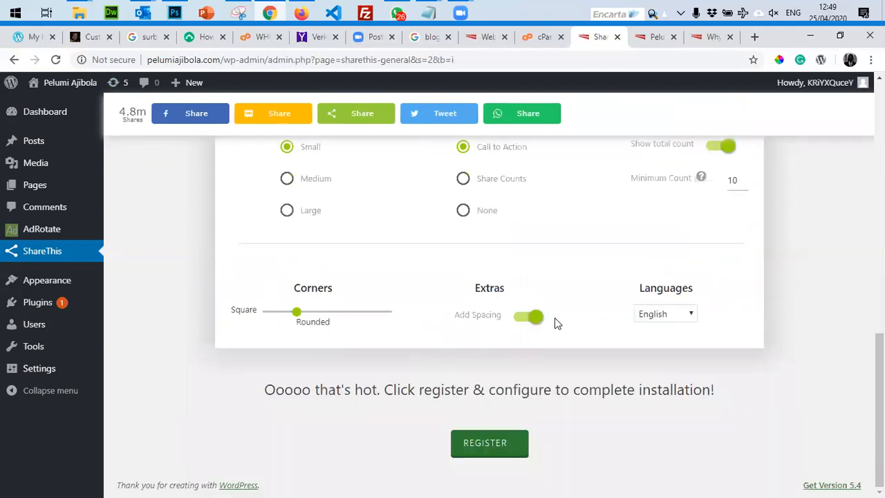
Set the Corners slider partway toward Rounded after trying fully rounded and square.
{"action": "left_click_drag", "start_coordinate": [295, 316], "coordinate": [395, 325]}
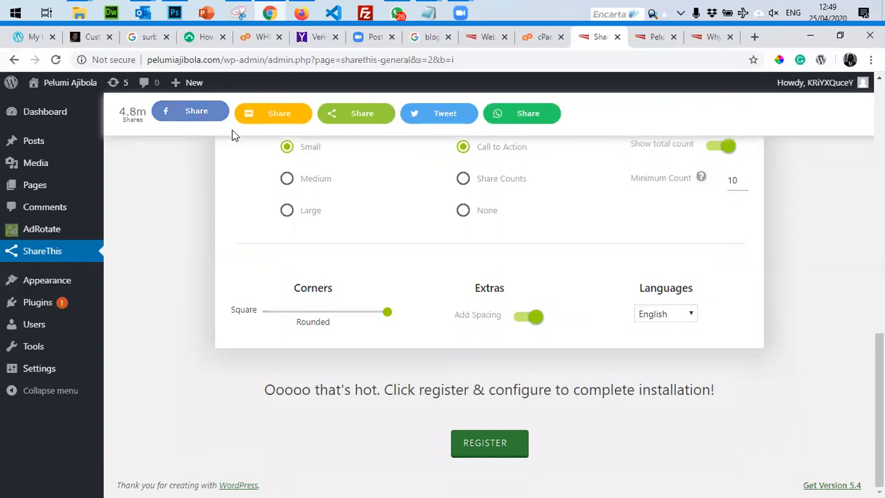
{"action": "left_click_drag", "start_coordinate": [387, 317], "coordinate": [171, 315]}
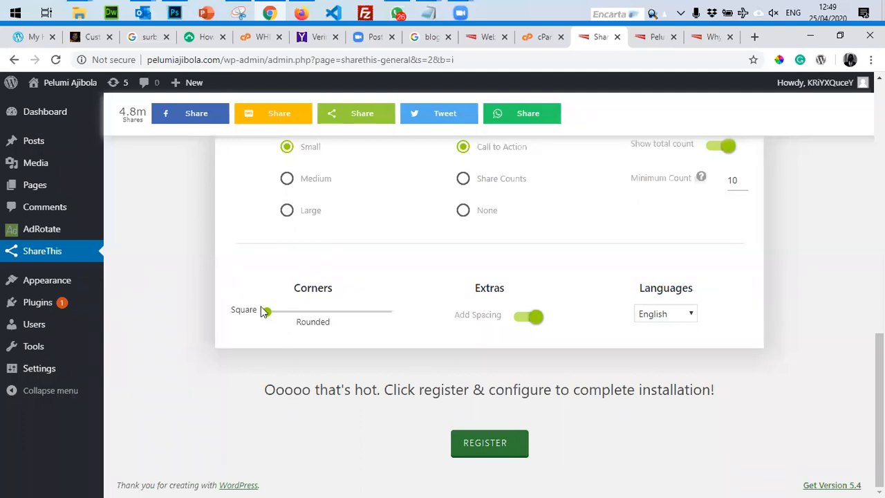
{"action": "left_click_drag", "start_coordinate": [268, 313], "coordinate": [343, 314]}
{"action": "scroll", "coordinate": [289, 194], "scroll_direction": "up", "scroll_amount": 10}
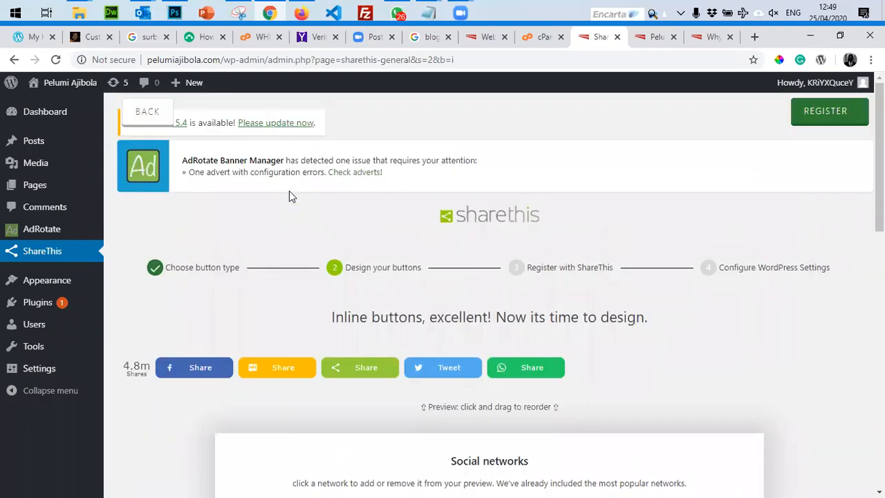
{"action": "scroll", "coordinate": [289, 191], "scroll_direction": "down", "scroll_amount": 5}
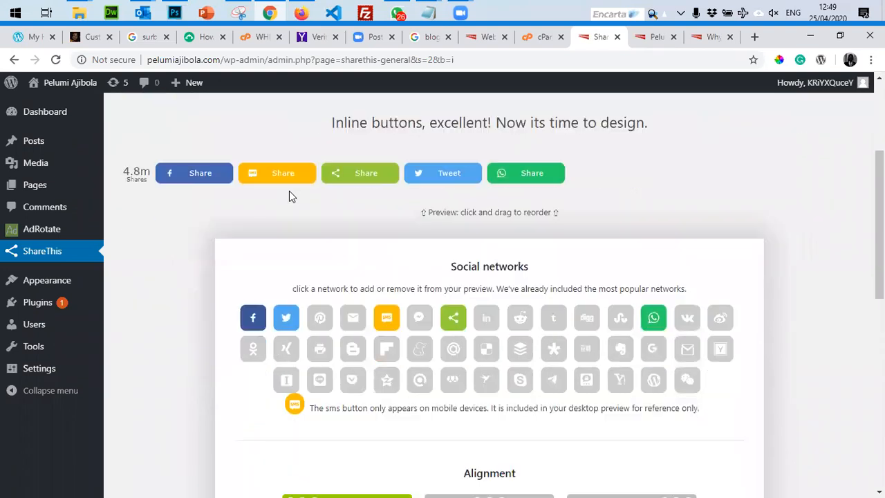
{"action": "scroll", "coordinate": [289, 191], "scroll_direction": "down", "scroll_amount": 3}
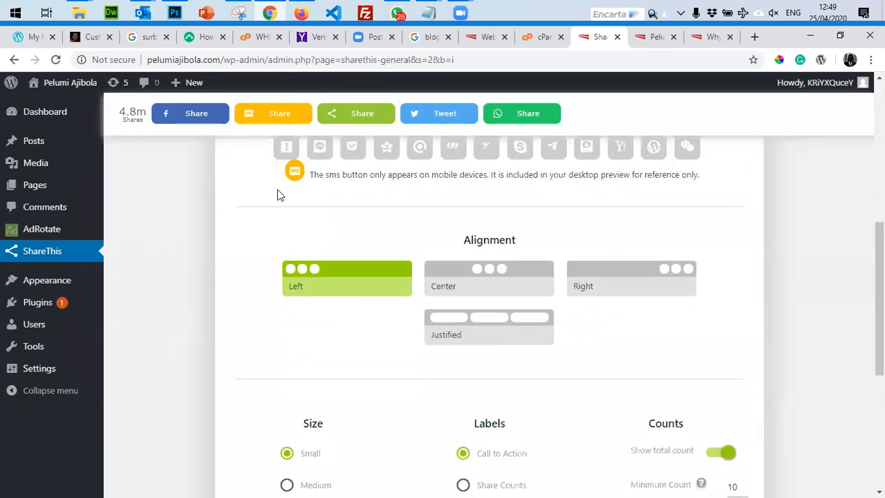
{"action": "scroll", "coordinate": [279, 192], "scroll_direction": "up", "scroll_amount": 4}
{"action": "scroll", "coordinate": [278, 191], "scroll_direction": "down", "scroll_amount": 1}
{"action": "scroll", "coordinate": [277, 191], "scroll_direction": "up", "scroll_amount": 2}
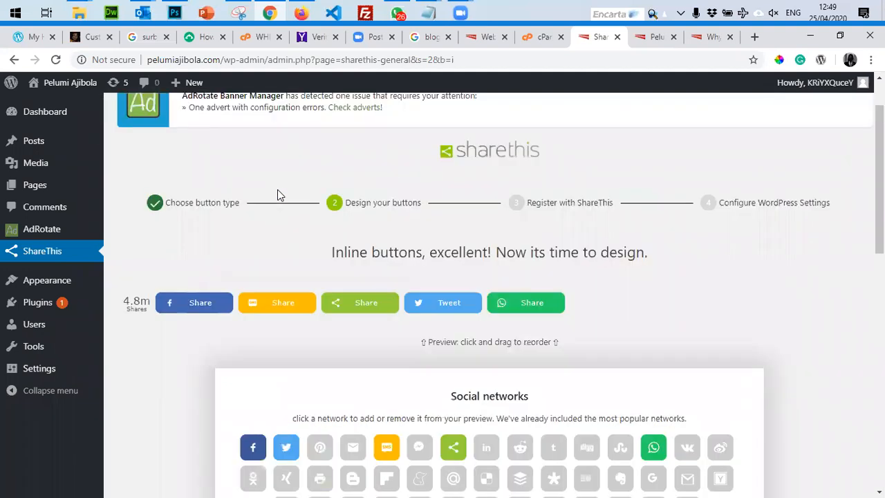
{"action": "scroll", "coordinate": [277, 190], "scroll_direction": "down", "scroll_amount": 4}
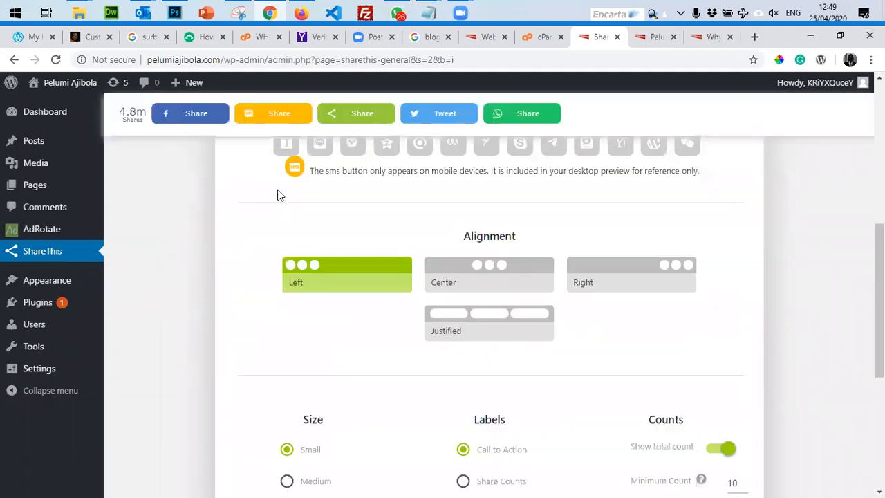
{"action": "scroll", "coordinate": [277, 189], "scroll_direction": "up", "scroll_amount": 7}
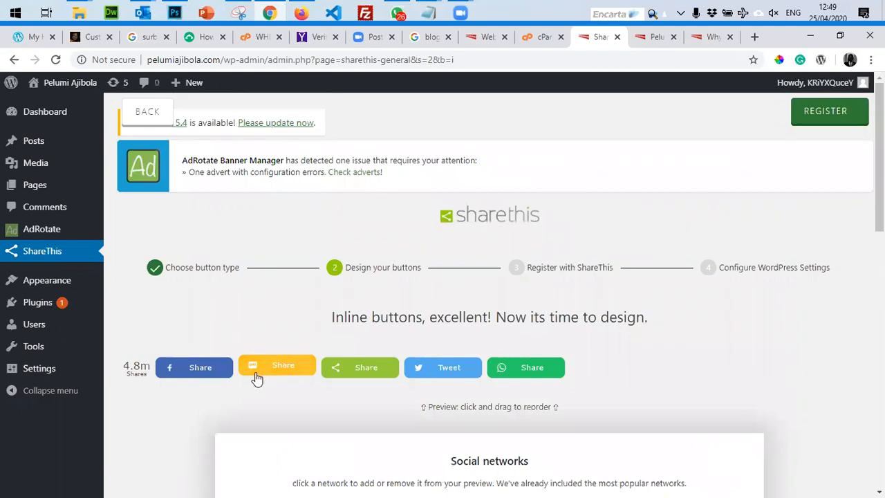
{"action": "scroll", "coordinate": [254, 385], "scroll_direction": "down", "scroll_amount": 4}
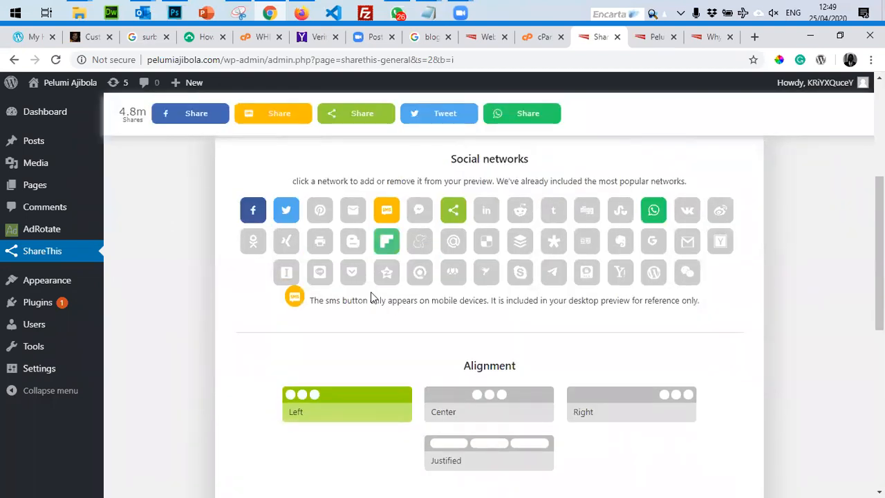
{"action": "scroll", "coordinate": [369, 298], "scroll_direction": "down", "scroll_amount": 4}
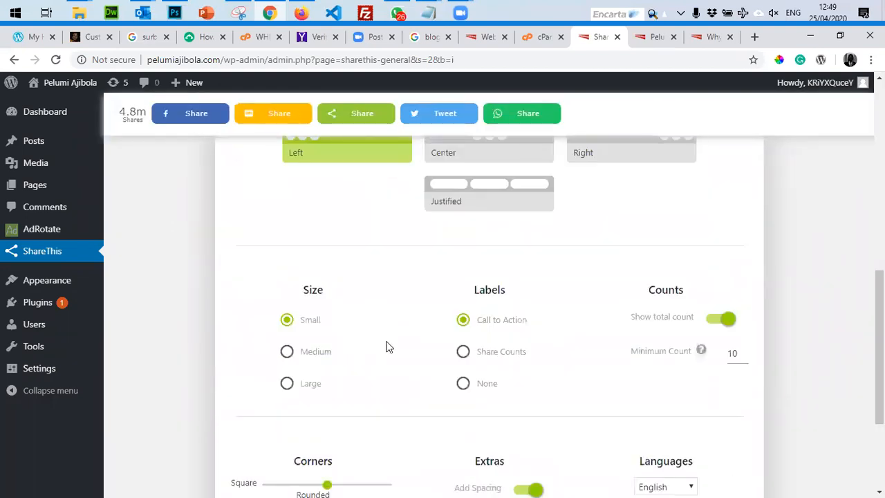
Set the button Labels to None for icon-only buttons and continue to Register.
{"action": "left_click", "coordinate": [463, 354]}
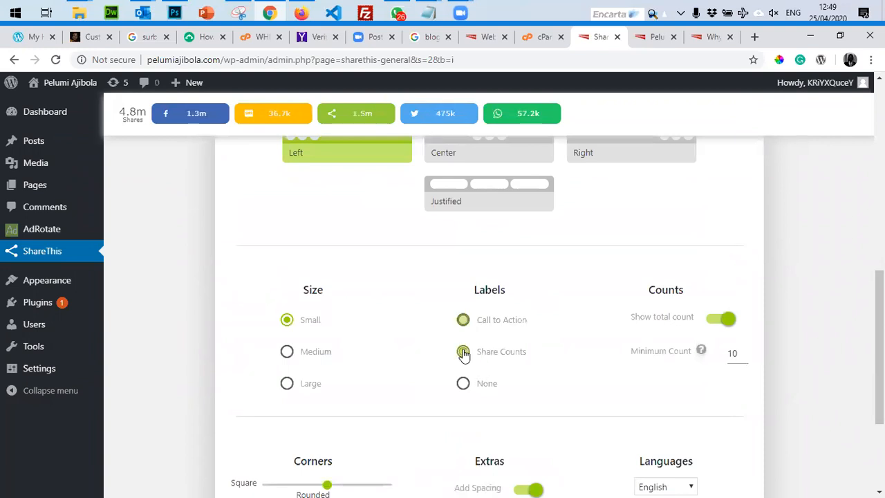
{"action": "left_click", "coordinate": [463, 385]}
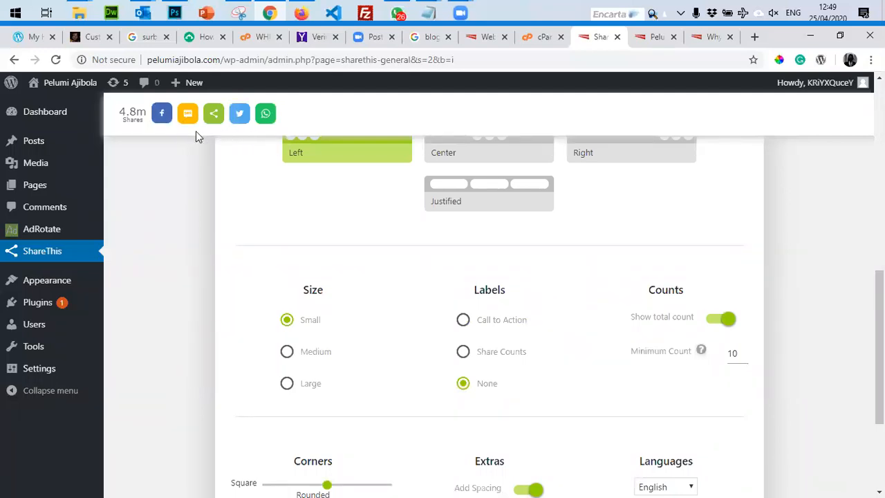
{"action": "scroll", "coordinate": [395, 261], "scroll_direction": "down", "scroll_amount": 3}
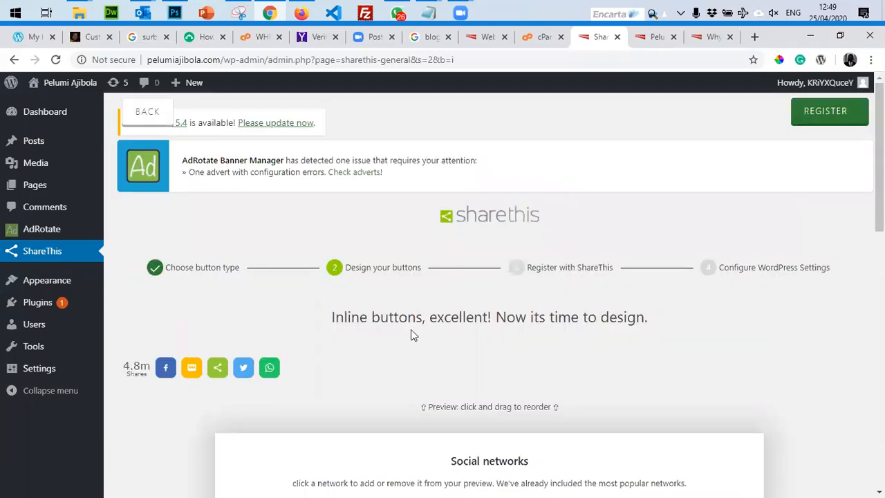
{"action": "scroll", "coordinate": [413, 330], "scroll_direction": "down", "scroll_amount": 10}
{"action": "scroll", "coordinate": [409, 338], "scroll_direction": "up", "scroll_amount": 10}
{"action": "scroll", "coordinate": [408, 340], "scroll_direction": "down", "scroll_amount": 10}
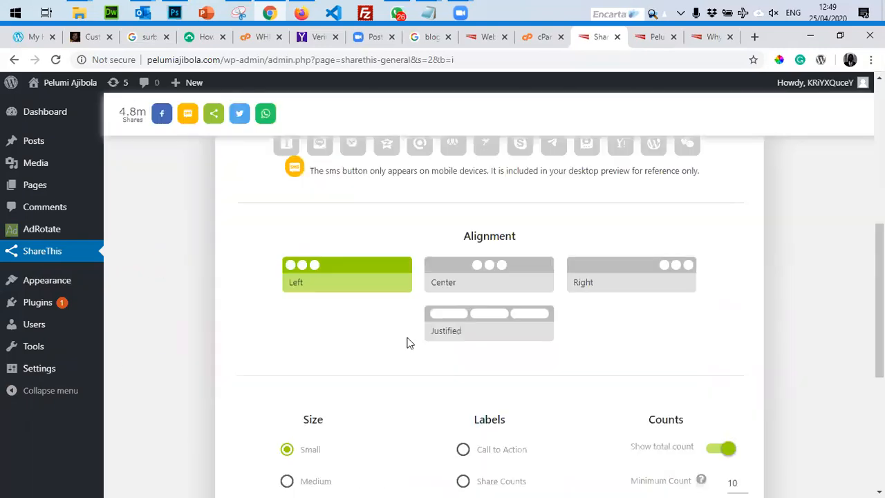
{"action": "left_click", "coordinate": [470, 441]}
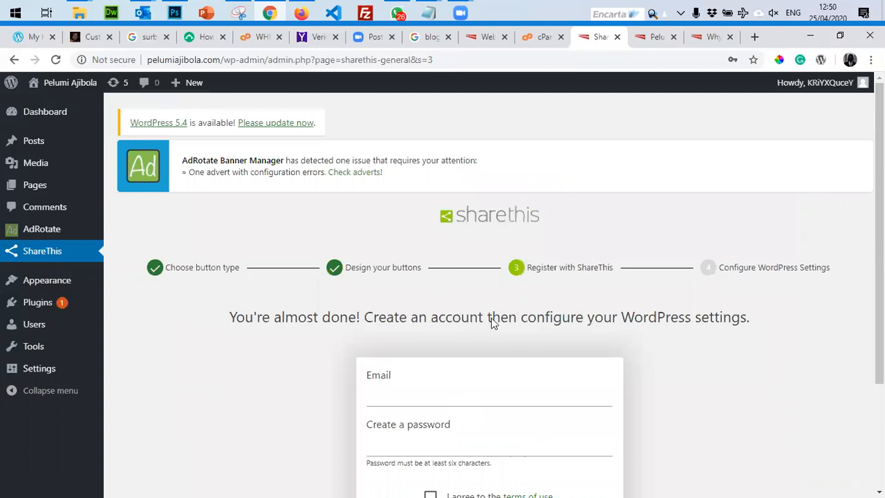
Fill the registration e-mail from a saved suggestion, enter a password, accept the terms, and submit.
{"action": "scroll", "coordinate": [494, 322], "scroll_direction": "down", "scroll_amount": 2}
{"action": "left_click", "coordinate": [417, 249]}
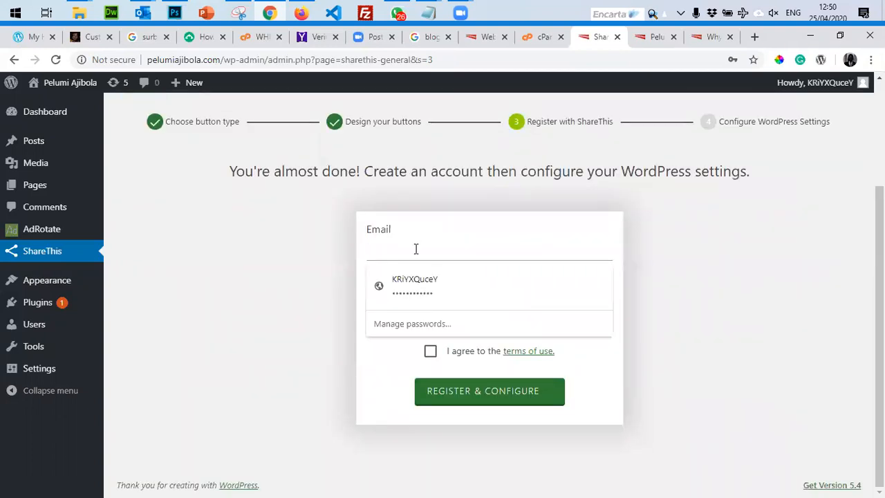
{"action": "type", "text": "oa"}
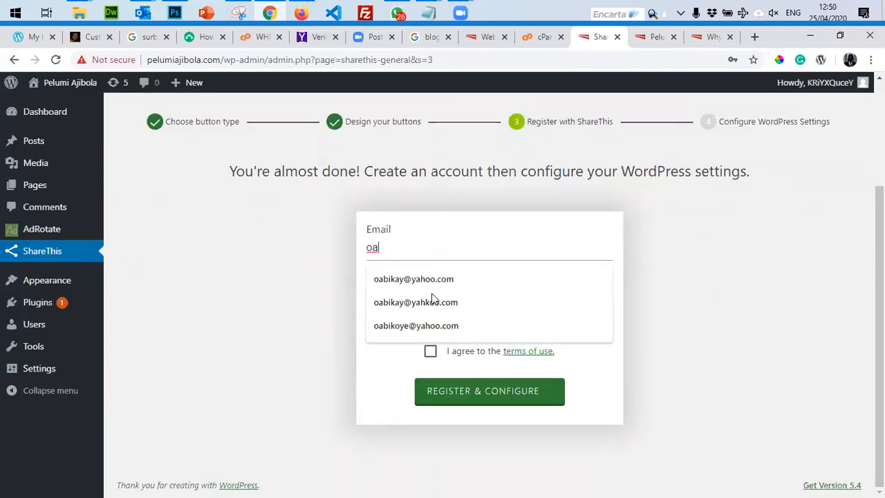
{"action": "left_click", "coordinate": [437, 280]}
{"action": "left_click", "coordinate": [436, 298]}
{"action": "type", "text": "pa"}
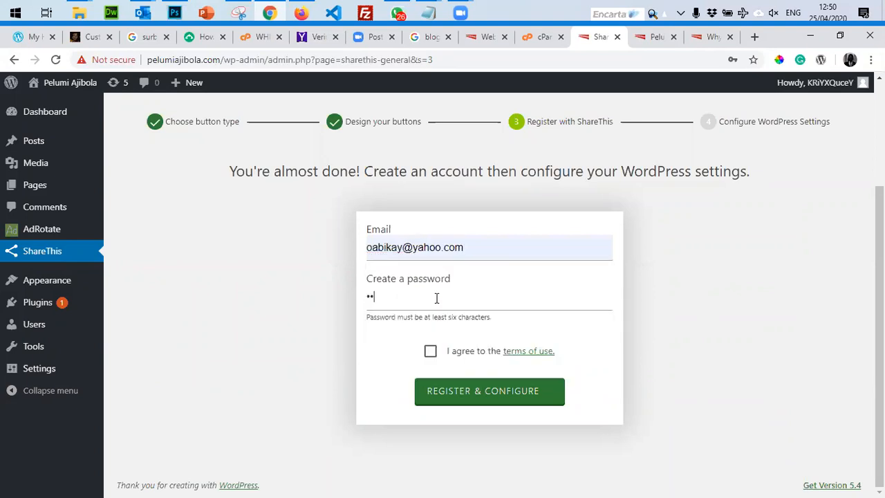
{"action": "type", "text": "••••••••"}
{"action": "left_click", "coordinate": [428, 350]}
{"action": "left_click", "coordinate": [482, 396]}
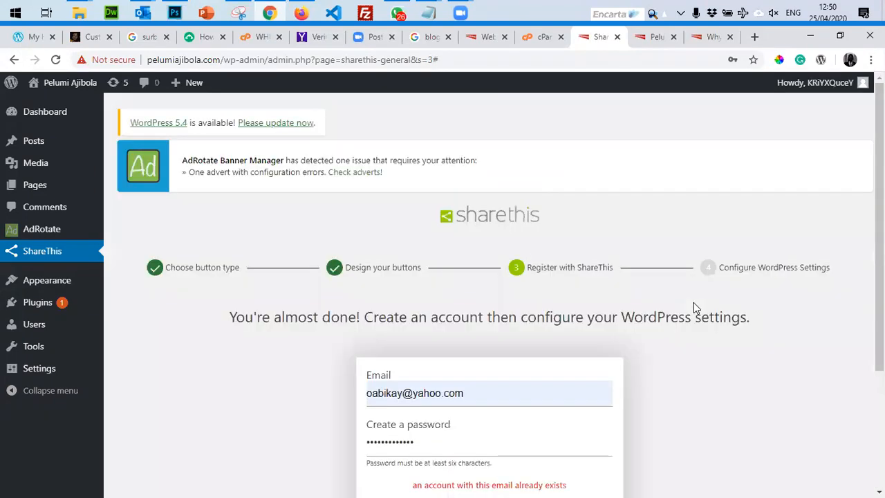
Replace the e-mail with a different address, enter a password, and Register & Configure.
{"action": "scroll", "coordinate": [688, 304], "scroll_direction": "down", "scroll_amount": 2}
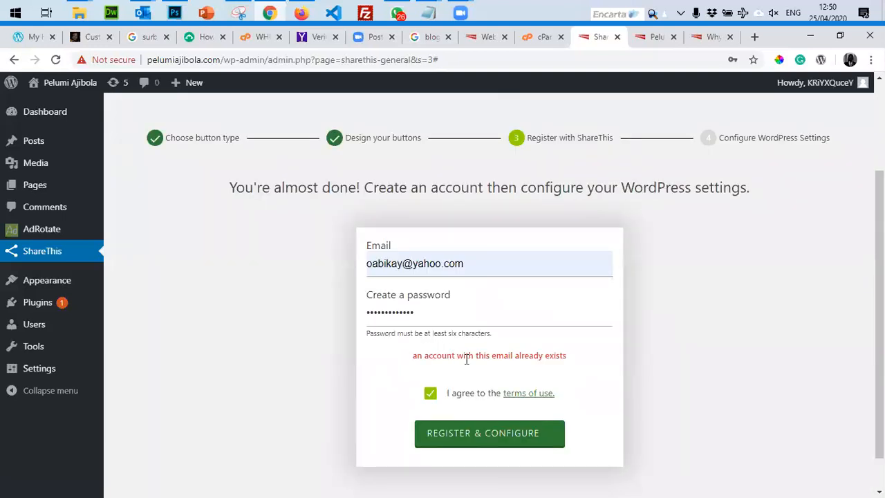
{"action": "triple_click", "coordinate": [504, 267]}
{"action": "mouse_move", "coordinate": [95, 297]}
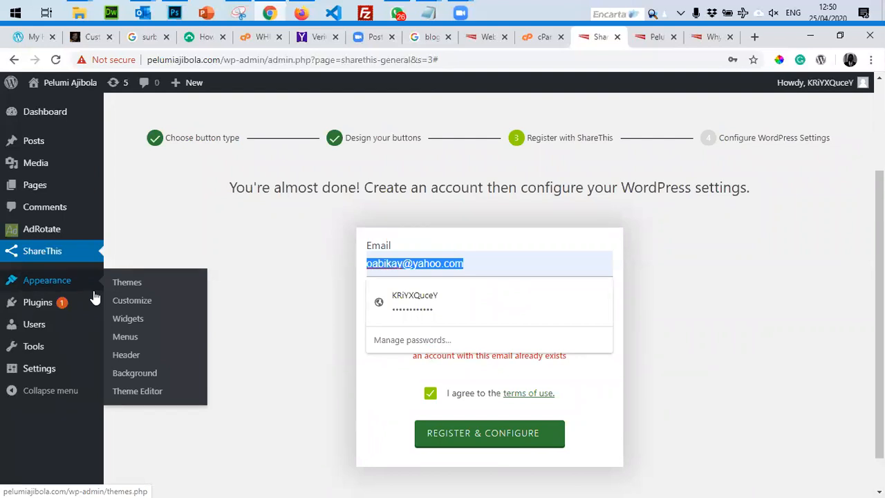
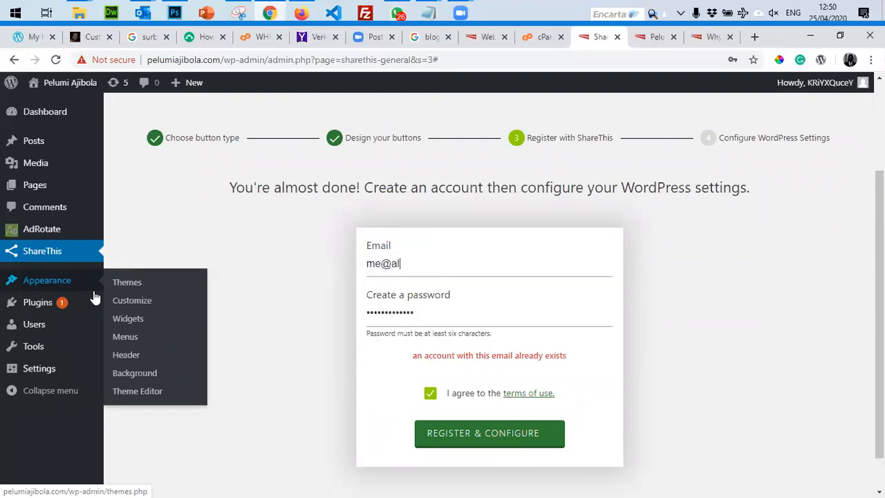
{"action": "key", "text": "ctrl+a"}
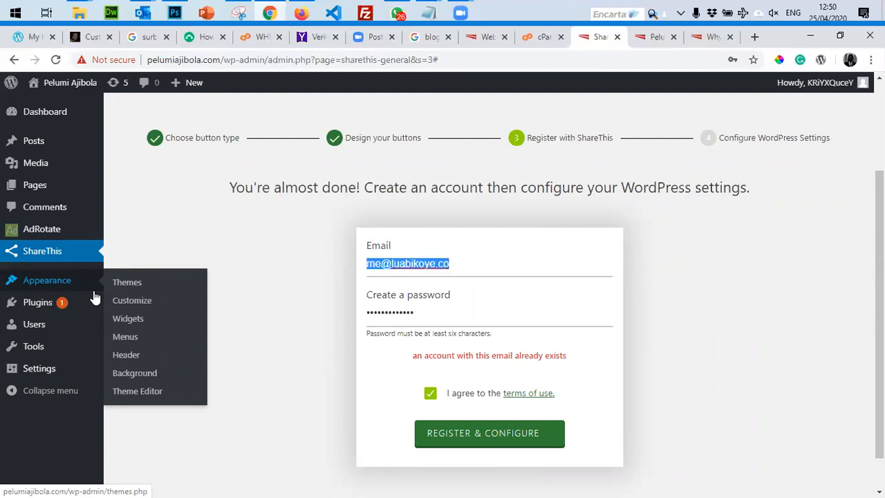
{"action": "type", "text": "luabiko"}
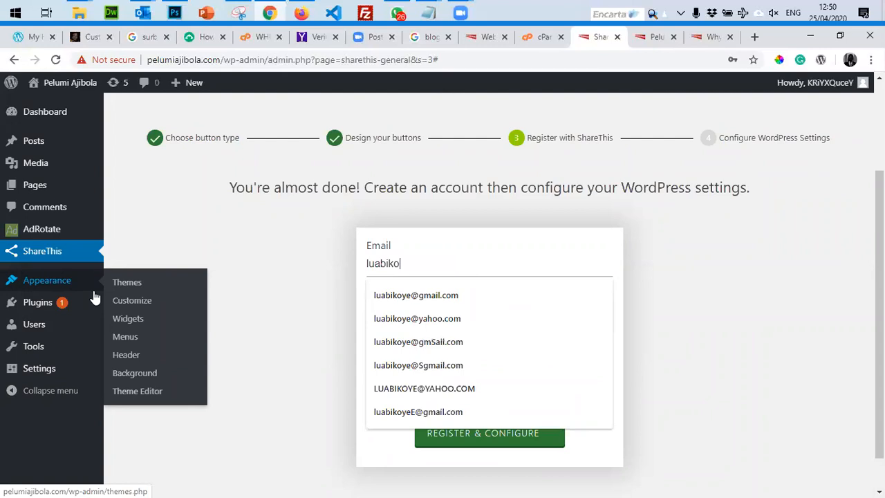
{"action": "key", "text": "BackSpace"}
{"action": "key", "text": "BackSpace"}
{"action": "key", "text": "BackSpace"}
{"action": "key", "text": "BackSpace"}
{"action": "key", "text": "BackSpace"}
{"action": "key", "text": "BackSpace"}
{"action": "key", "text": "BackSpace"}
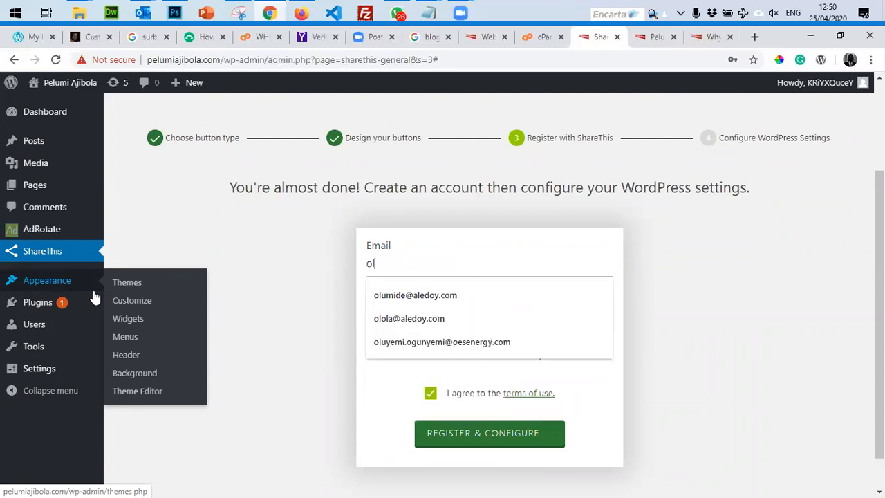
{"action": "key", "text": "Tab"}
{"action": "type", "text": "•••••••••••••"}
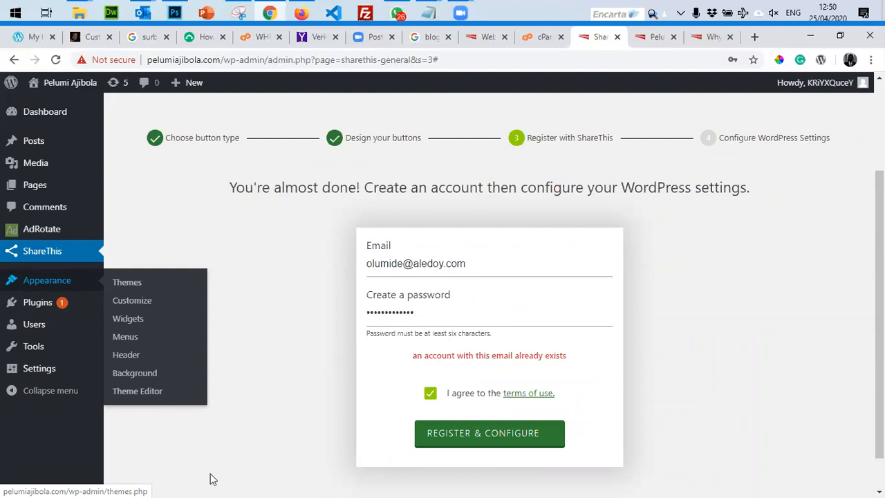
{"action": "left_click", "coordinate": [475, 440]}
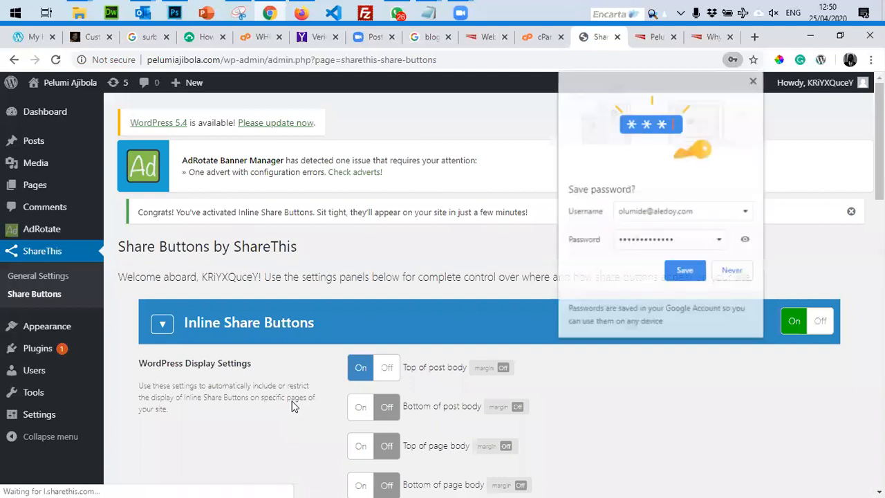
Dismiss the save-password prompt and switch 'Bottom of post body' to On.
{"action": "scroll", "coordinate": [292, 407], "scroll_direction": "down", "scroll_amount": 2}
{"action": "left_click", "coordinate": [754, 82]}
{"action": "scroll", "coordinate": [309, 251], "scroll_direction": "down", "scroll_amount": 6}
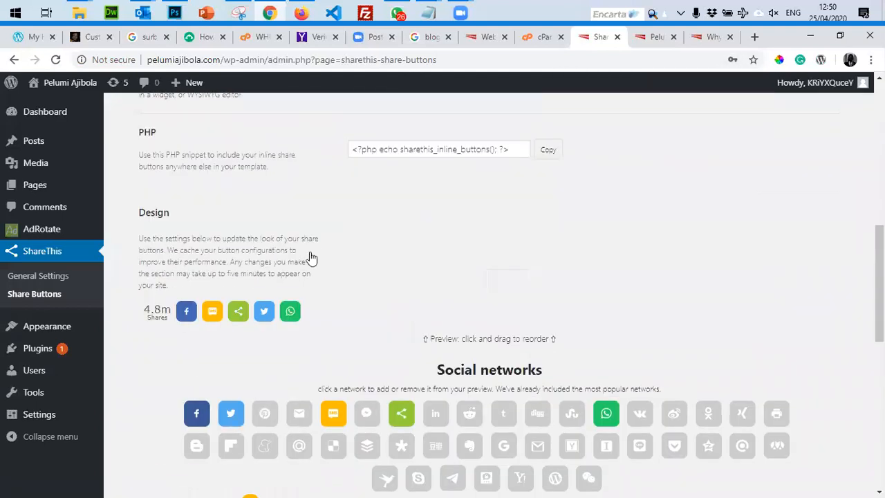
{"action": "scroll", "coordinate": [310, 257], "scroll_direction": "down", "scroll_amount": 10}
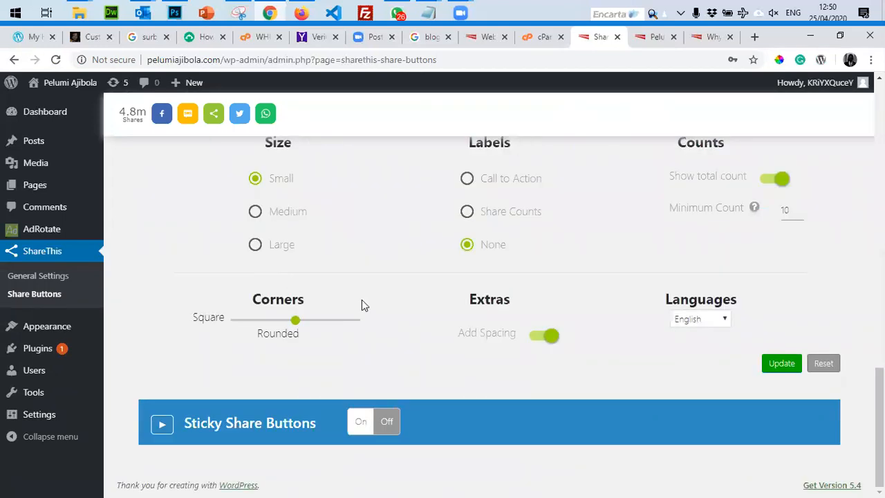
{"action": "scroll", "coordinate": [490, 325], "scroll_direction": "up", "scroll_amount": 14}
{"action": "scroll", "coordinate": [491, 327], "scroll_direction": "up", "scroll_amount": 4}
{"action": "scroll", "coordinate": [489, 322], "scroll_direction": "down", "scroll_amount": 2}
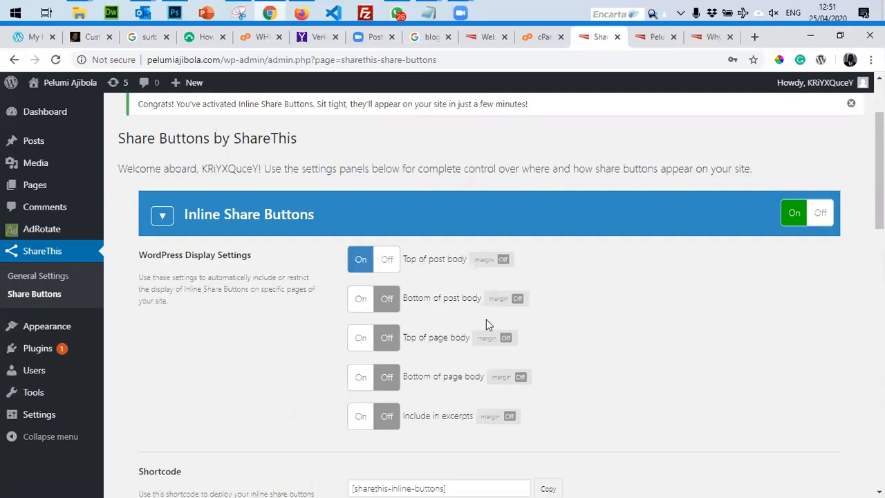
{"action": "scroll", "coordinate": [486, 318], "scroll_direction": "down", "scroll_amount": 1}
{"action": "left_click_drag", "start_coordinate": [137, 168], "coordinate": [262, 173]}
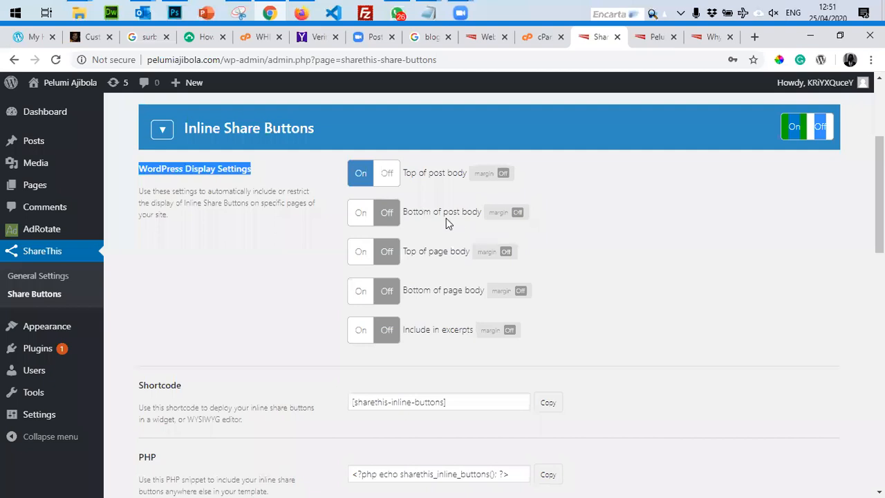
{"action": "left_click", "coordinate": [377, 215]}
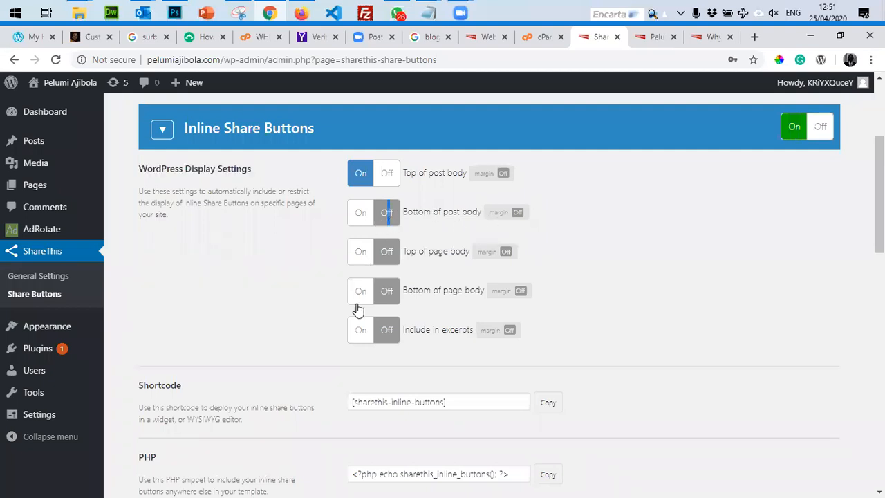
{"action": "left_click", "coordinate": [360, 212]}
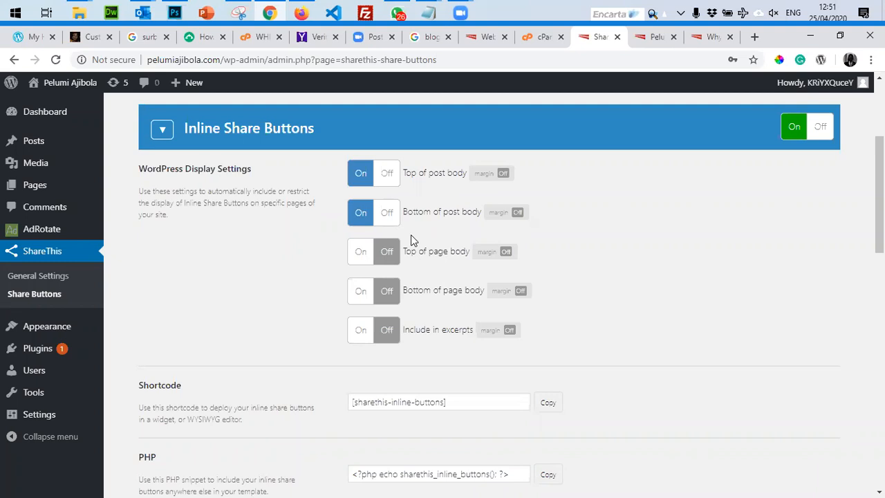
Select the [sharethis-inline-buttons] shortcode and save the settings with Update.
{"action": "scroll", "coordinate": [662, 293], "scroll_direction": "down", "scroll_amount": 2}
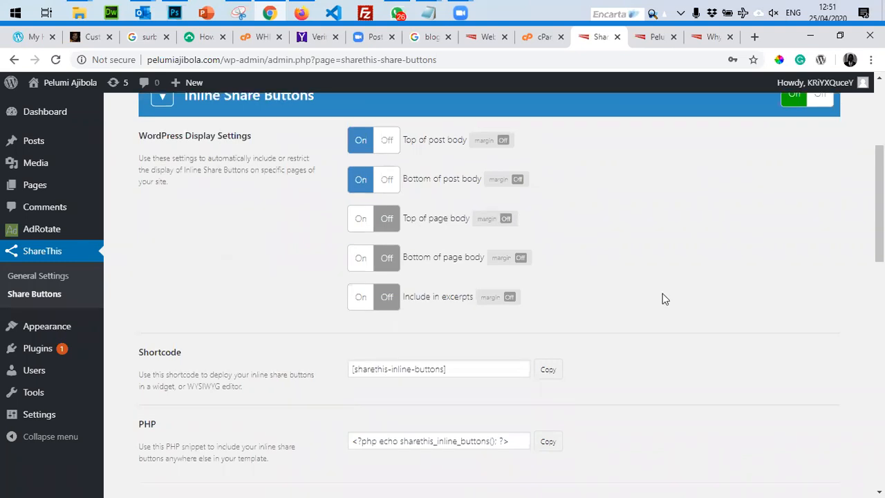
{"action": "left_click_drag", "start_coordinate": [457, 273], "coordinate": [328, 262]}
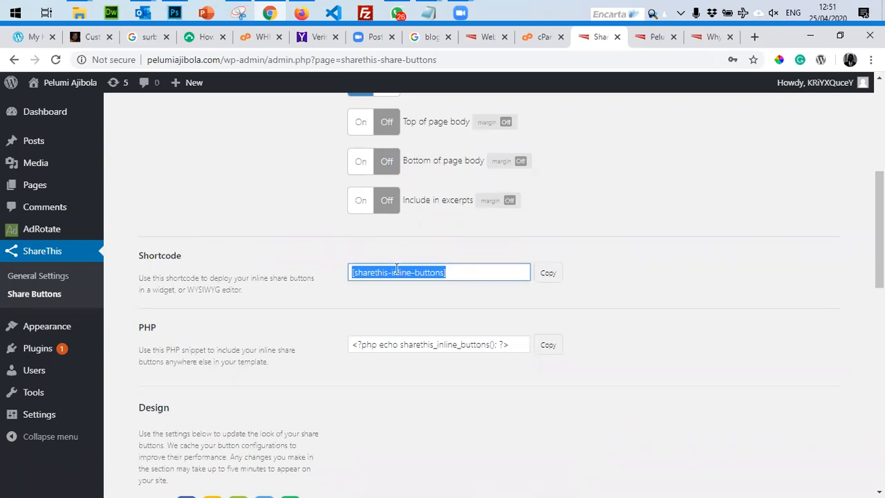
{"action": "scroll", "coordinate": [660, 331], "scroll_direction": "down", "scroll_amount": 4}
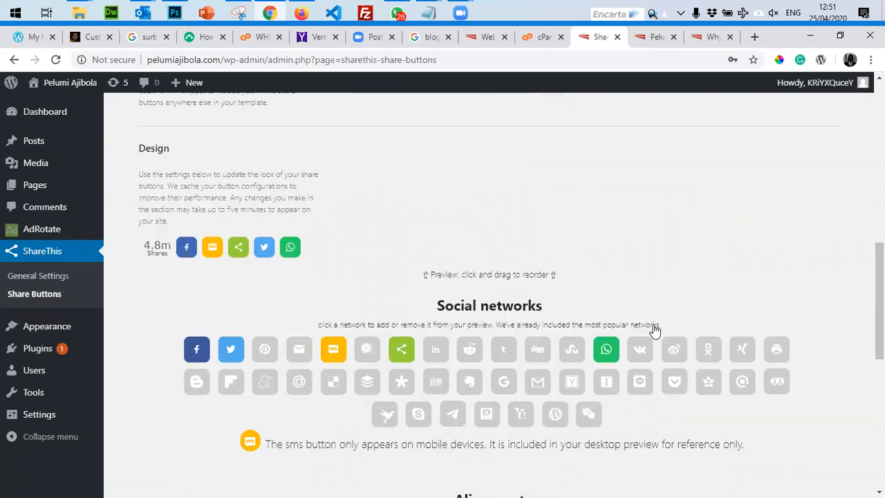
{"action": "scroll", "coordinate": [657, 336], "scroll_direction": "down", "scroll_amount": 6}
{"action": "left_click", "coordinate": [781, 366]}
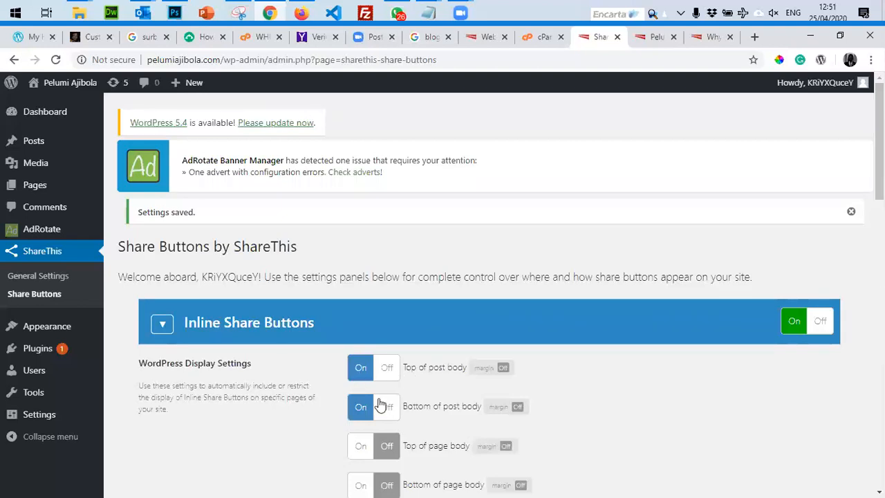
{"action": "left_click", "coordinate": [653, 37]}
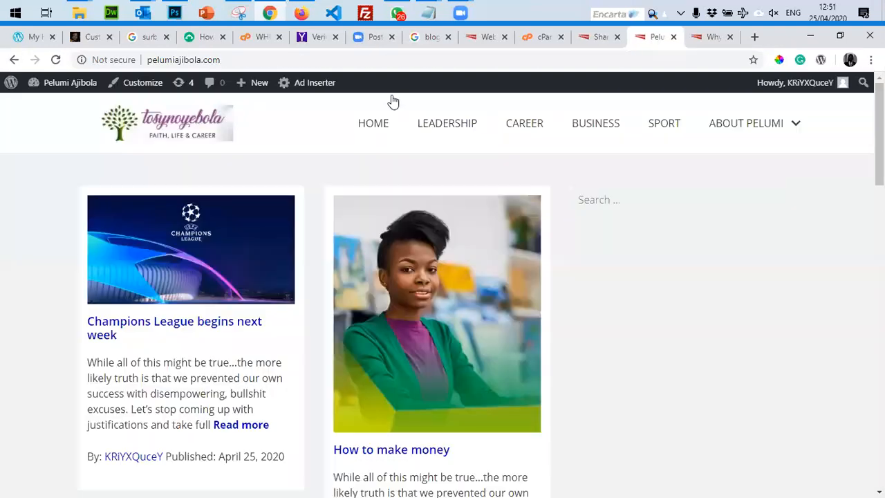
Reload the live blog and open the 'How to make money' post.
{"action": "left_click", "coordinate": [56, 60]}
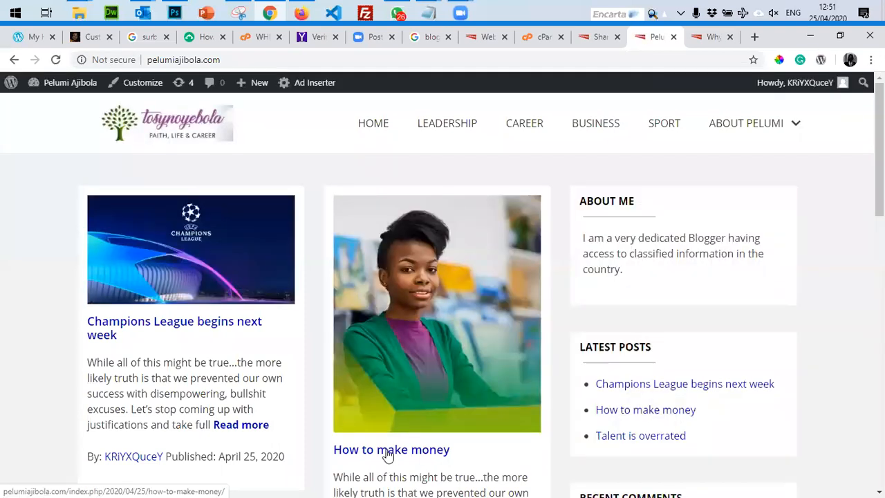
{"action": "left_click", "coordinate": [386, 451]}
{"action": "scroll", "coordinate": [387, 459], "scroll_direction": "down", "scroll_amount": 7}
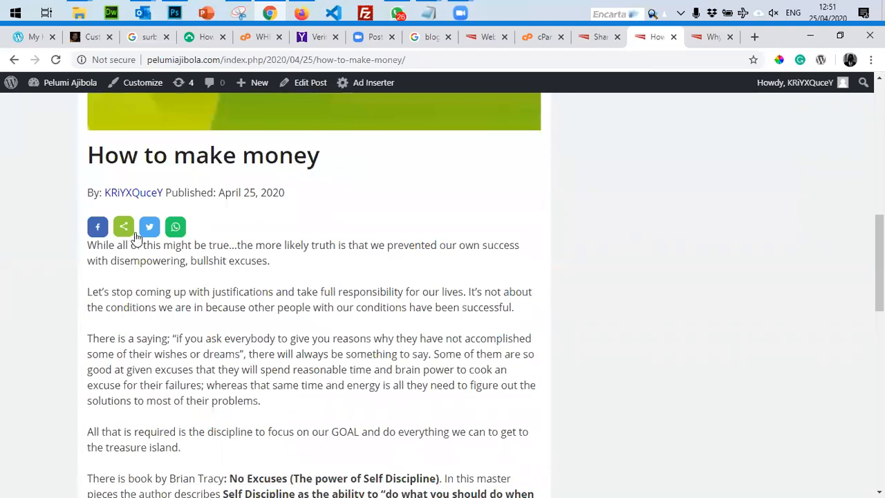
{"action": "scroll", "coordinate": [79, 142], "scroll_direction": "down", "scroll_amount": 8}
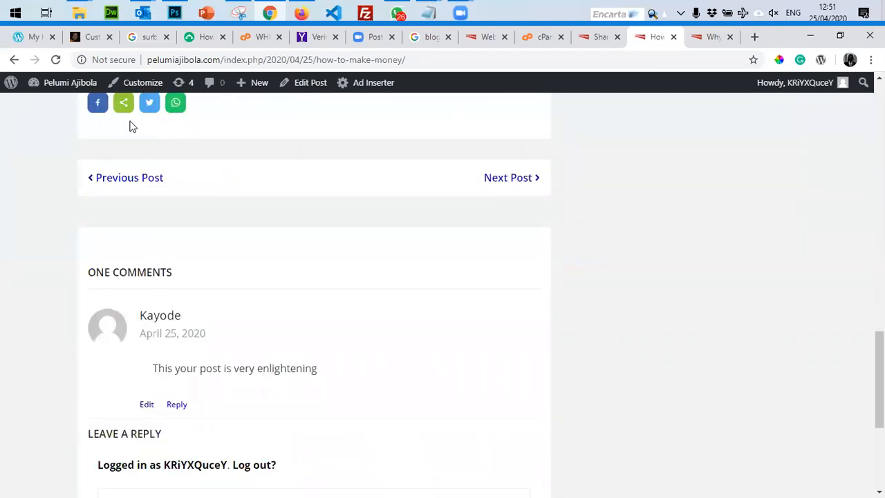
{"action": "scroll", "coordinate": [188, 192], "scroll_direction": "up", "scroll_amount": 10}
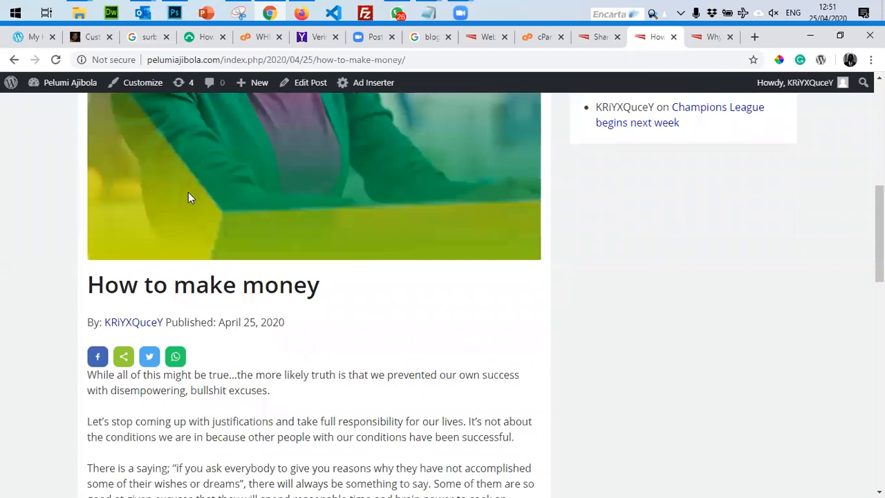
{"action": "scroll", "coordinate": [188, 192], "scroll_direction": "up", "scroll_amount": 5}
{"action": "scroll", "coordinate": [189, 193], "scroll_direction": "down", "scroll_amount": 10}
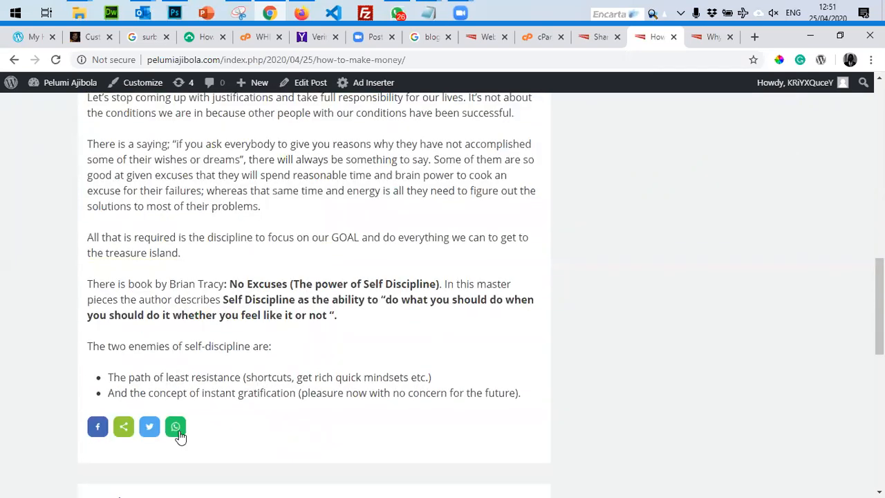
Test the post's WhatsApp, Twitter and Facebook share buttons, closing each share window.
{"action": "left_click", "coordinate": [178, 430]}
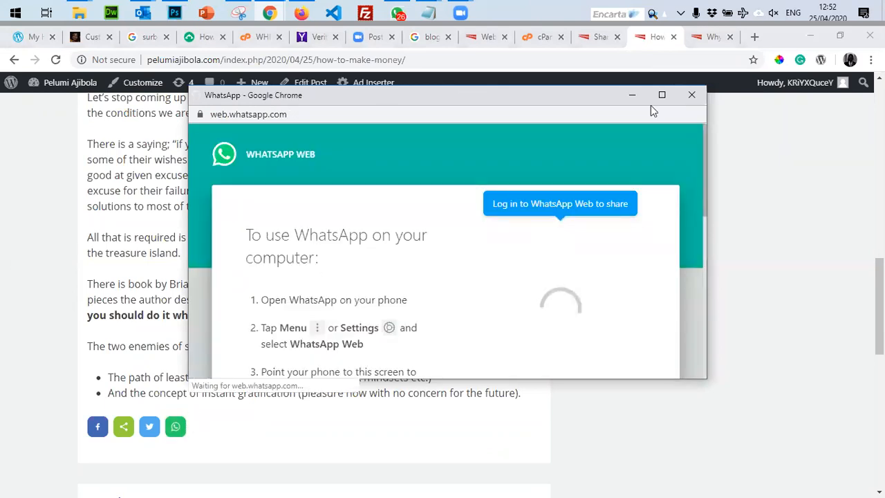
{"action": "left_click", "coordinate": [691, 95]}
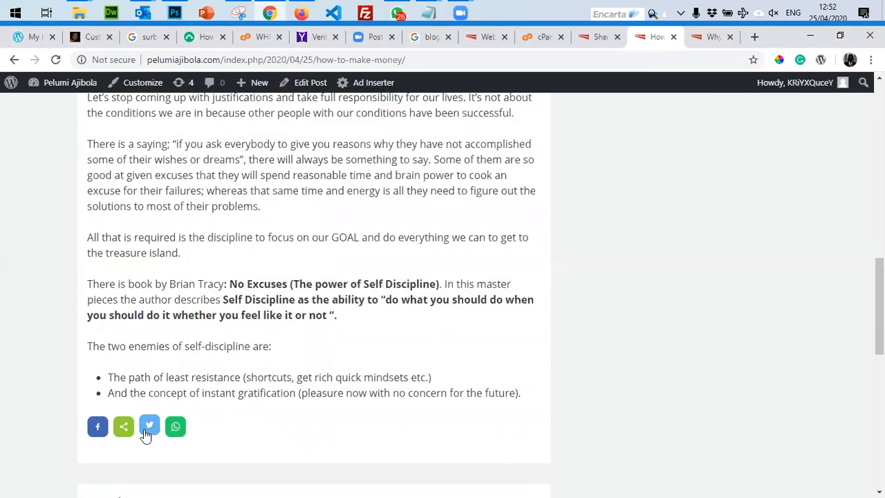
{"action": "left_click", "coordinate": [148, 426]}
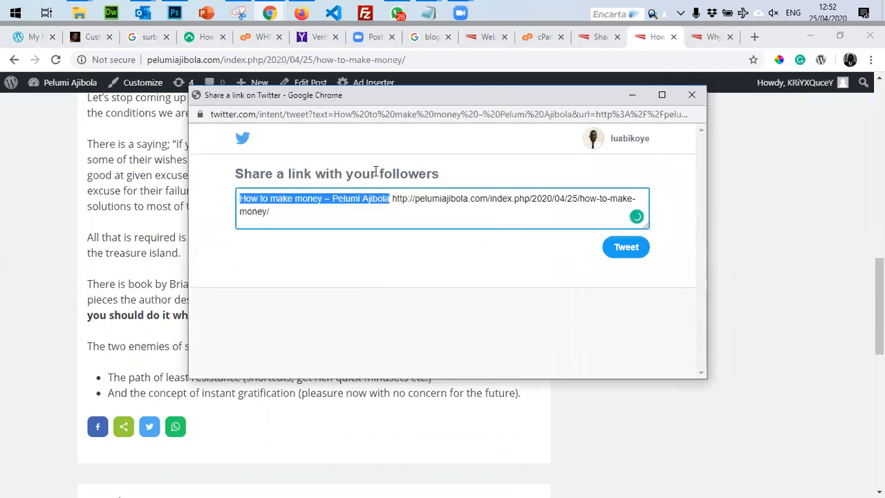
{"action": "left_click", "coordinate": [691, 95]}
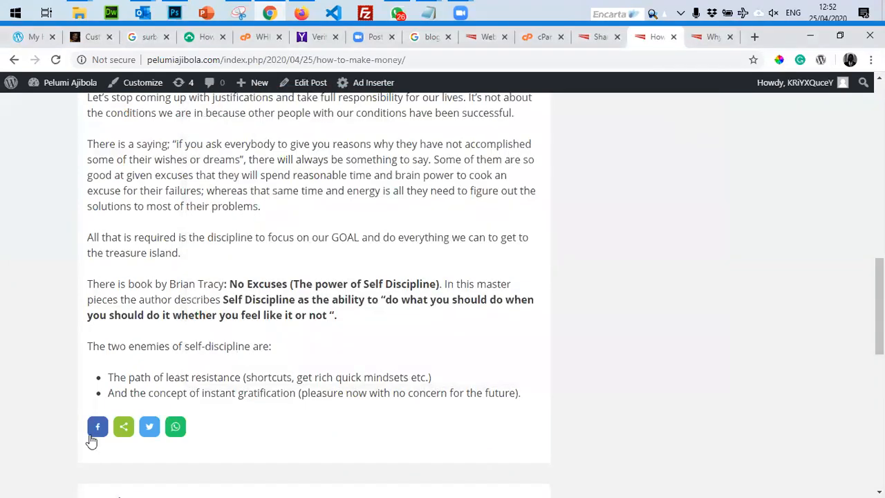
{"action": "left_click", "coordinate": [97, 424]}
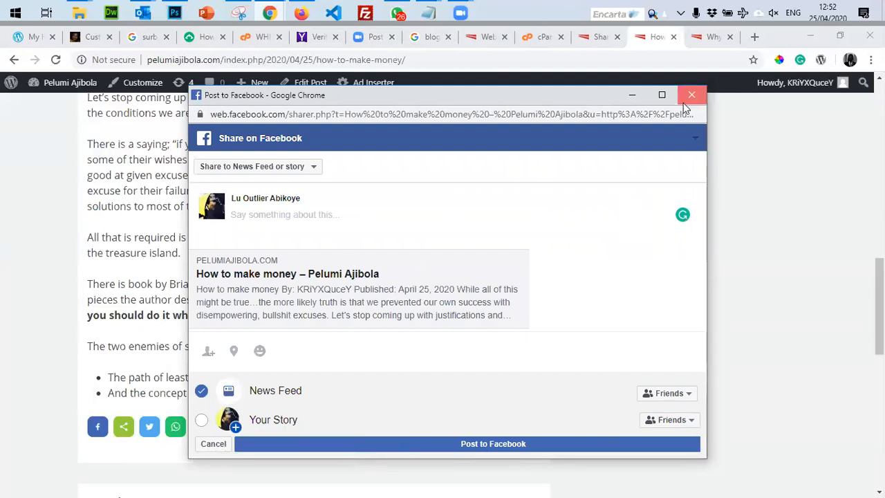
{"action": "key", "text": "ctrl+w"}
{"action": "scroll", "coordinate": [486, 281], "scroll_direction": "up", "scroll_amount": 12}
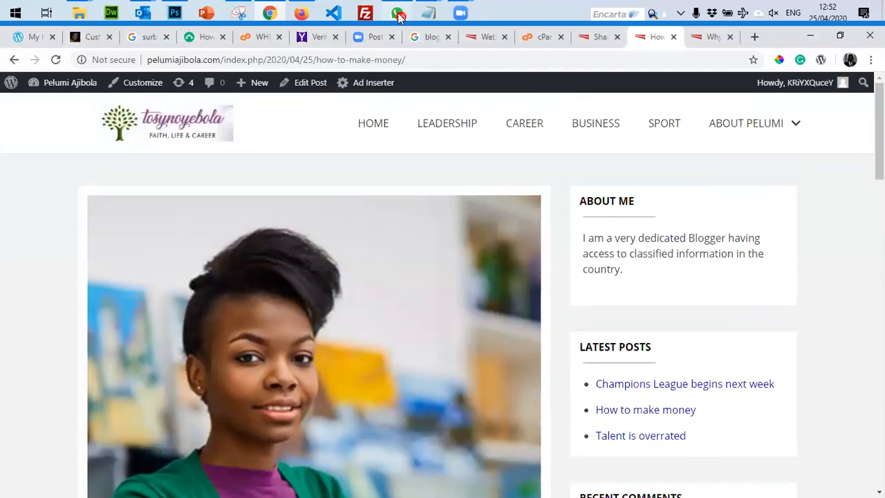
{"action": "left_click", "coordinate": [399, 14]}
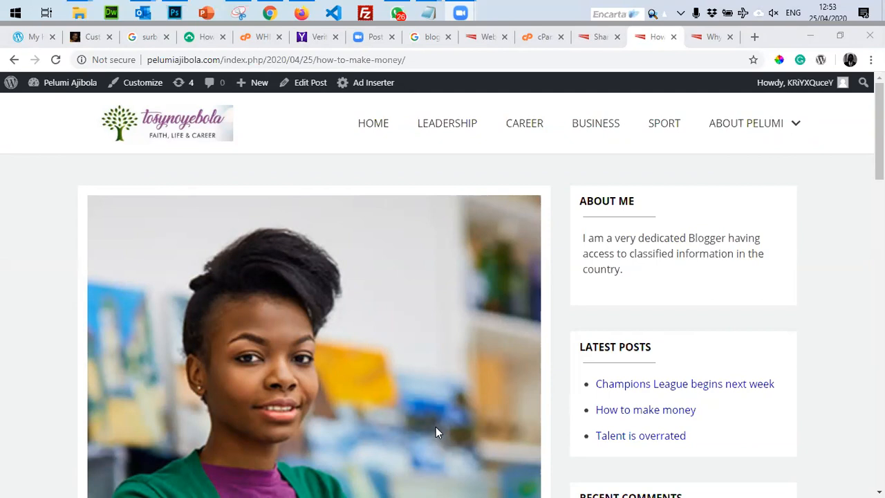
{"action": "left_click", "coordinate": [52, 225]}
{"action": "left_click", "coordinate": [14, 17]}
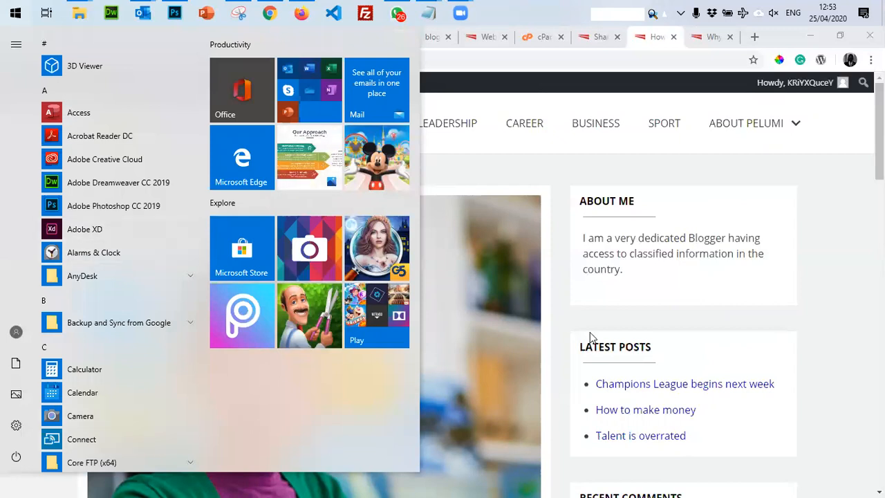
{"action": "left_click", "coordinate": [578, 188]}
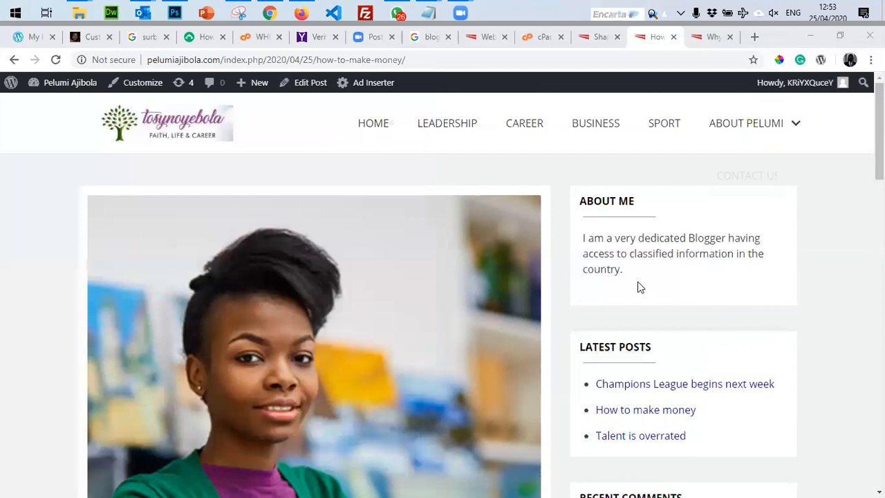